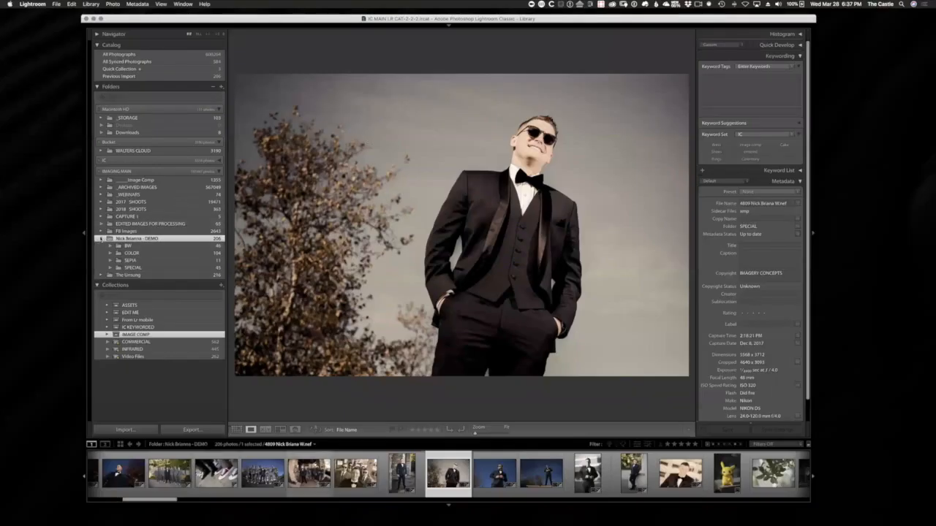
# Step: Collapse the Nick Brianna - DEMO folder and open _WEBINARS > IEPPV > IEPPV Software Class > Portrait - Wedding
pyautogui.click(101, 238)
pyautogui.click(101, 195)
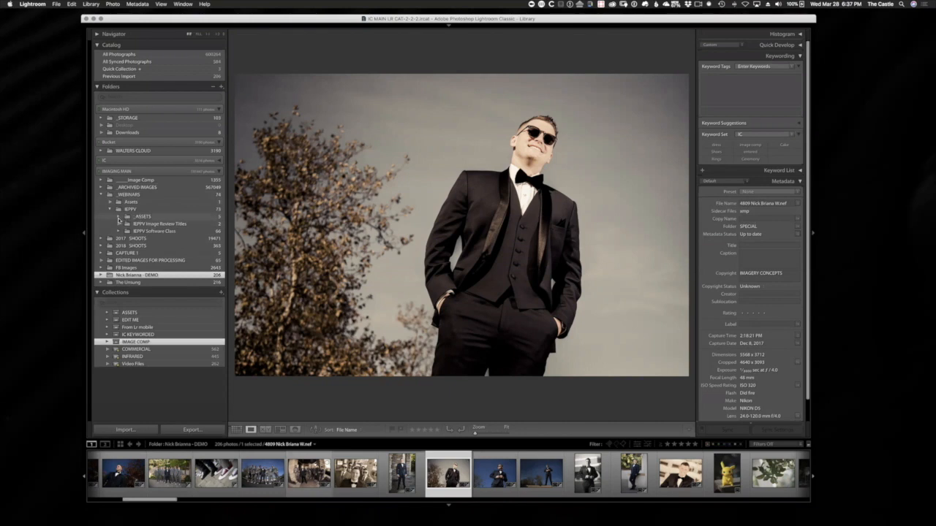
pyautogui.click(117, 231)
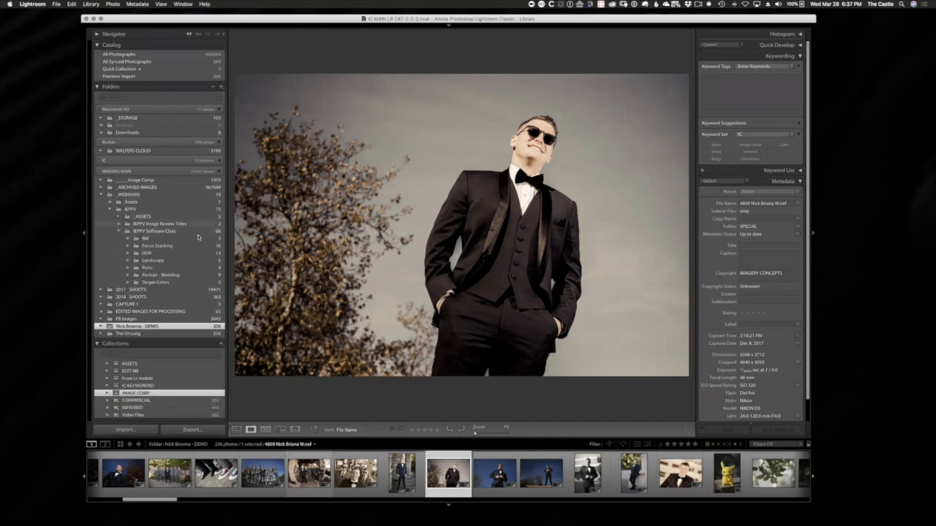
pyautogui.click(170, 275)
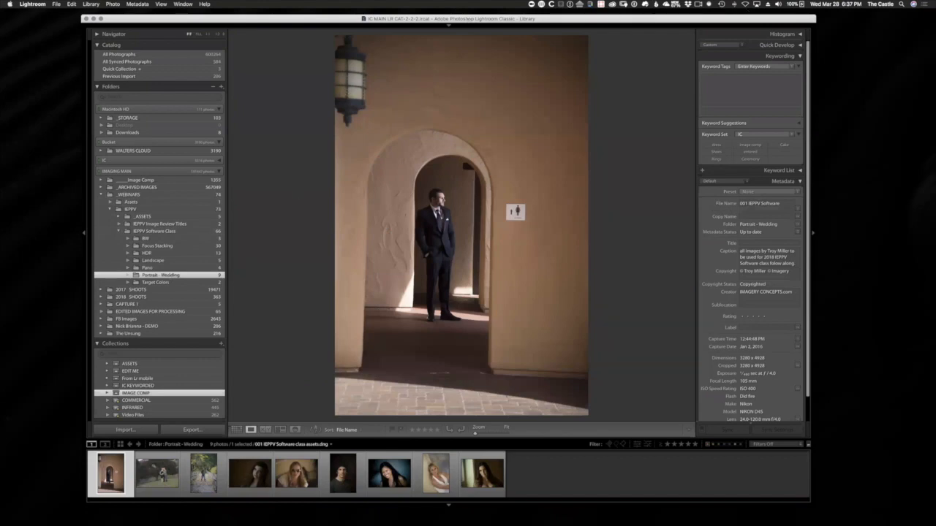
pyautogui.press('super+Tab')
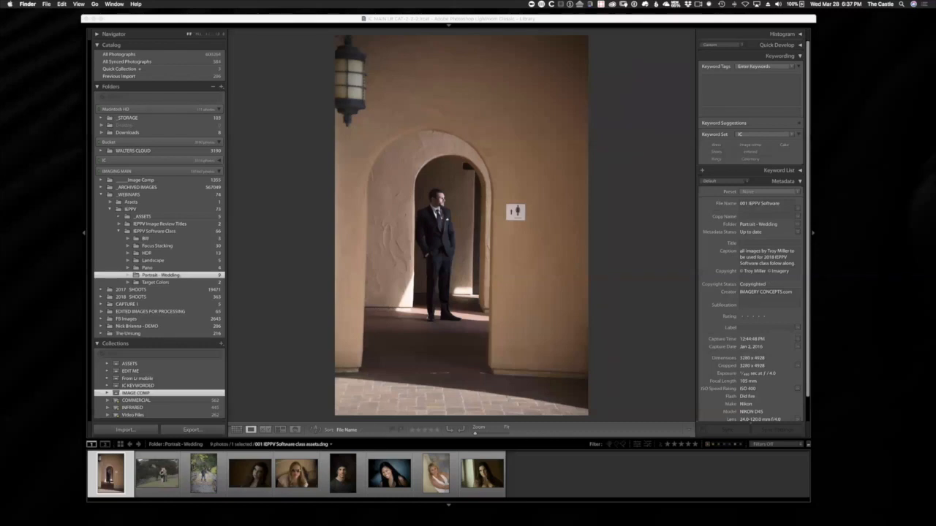
pyautogui.hotkey('ctrl', 'Right')
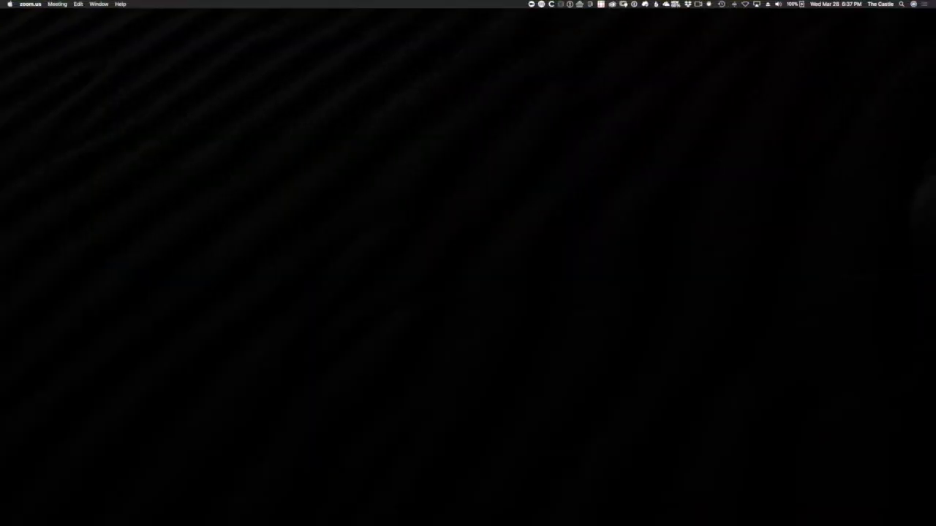
pyautogui.hotkey('ctrl', 'Left')
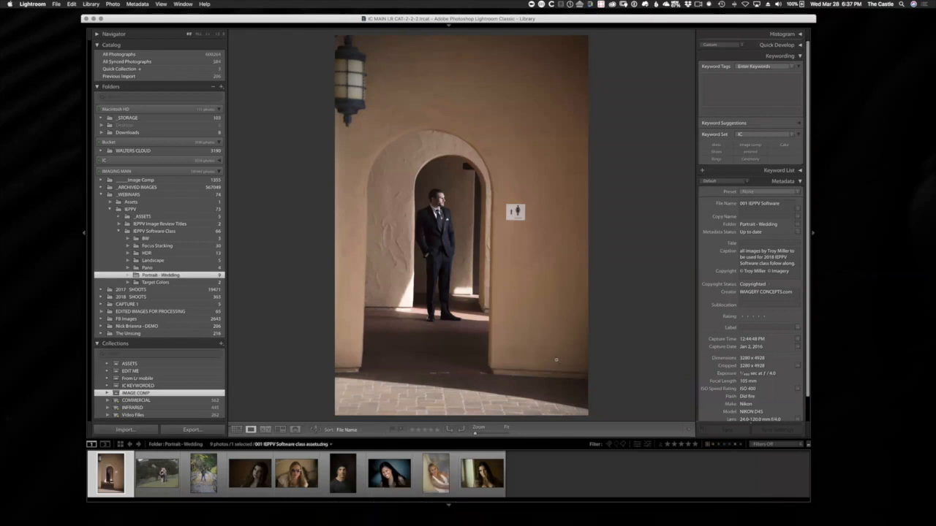
pyautogui.hotkey('ctrl', 'Left')
pyautogui.hotkey('ctrl', 'Right')
pyautogui.hotkey('ctrl', 'Right')
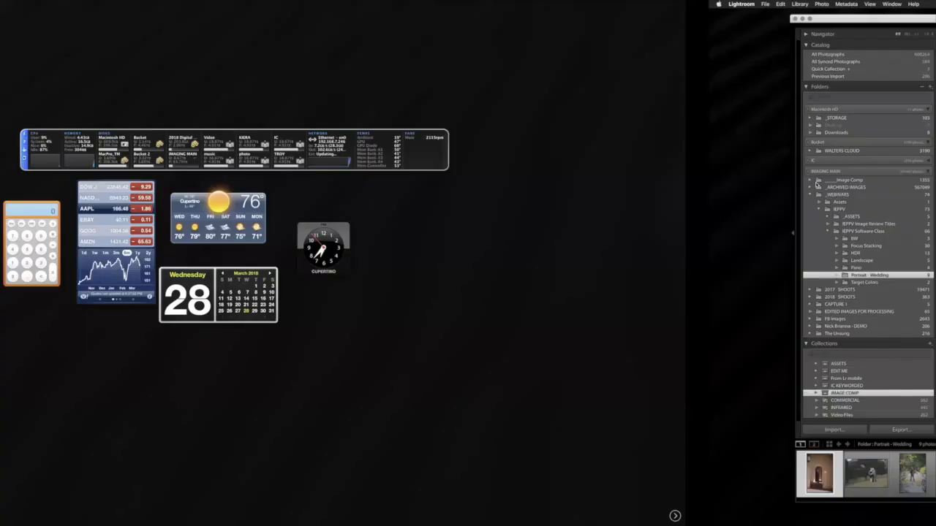
pyautogui.hotkey('ctrl', 'Left')
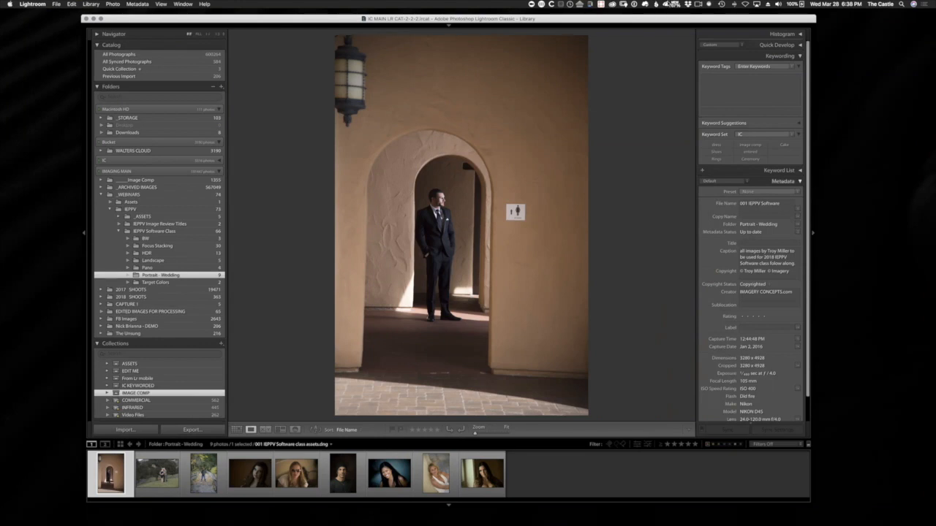
pyautogui.moveTo(414, 521)
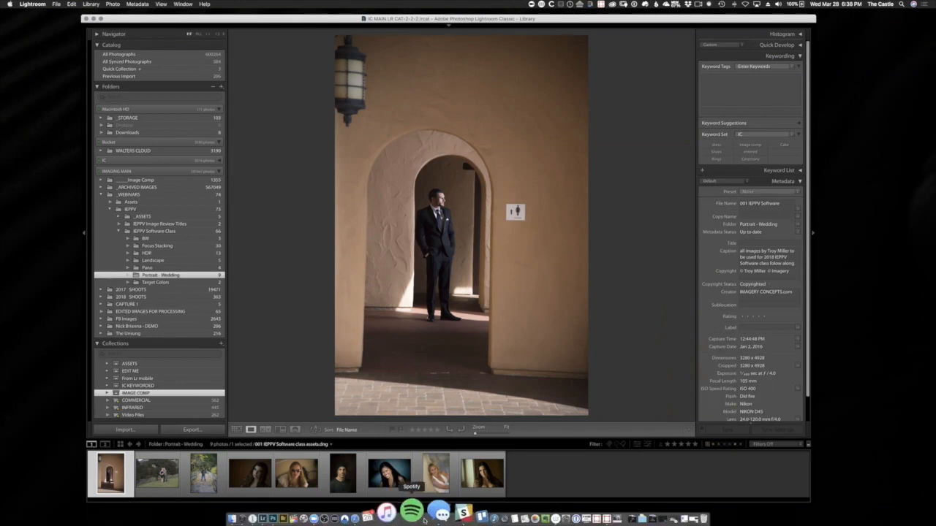
pyautogui.click(857, 315)
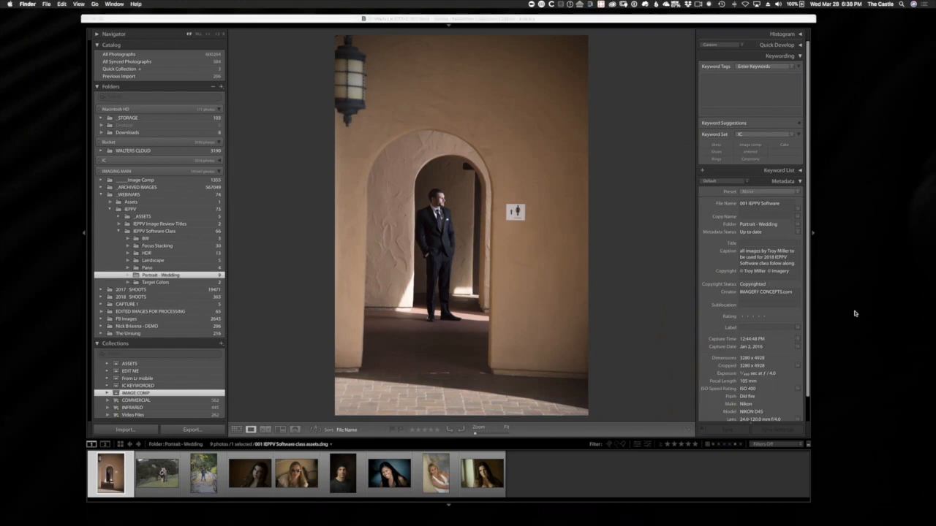
# Step: Move the Lightroom window onto Desktop 2 and reposition it slightly lower on that desktop
pyautogui.moveTo(430, 22); pyautogui.dragTo(462, 26)
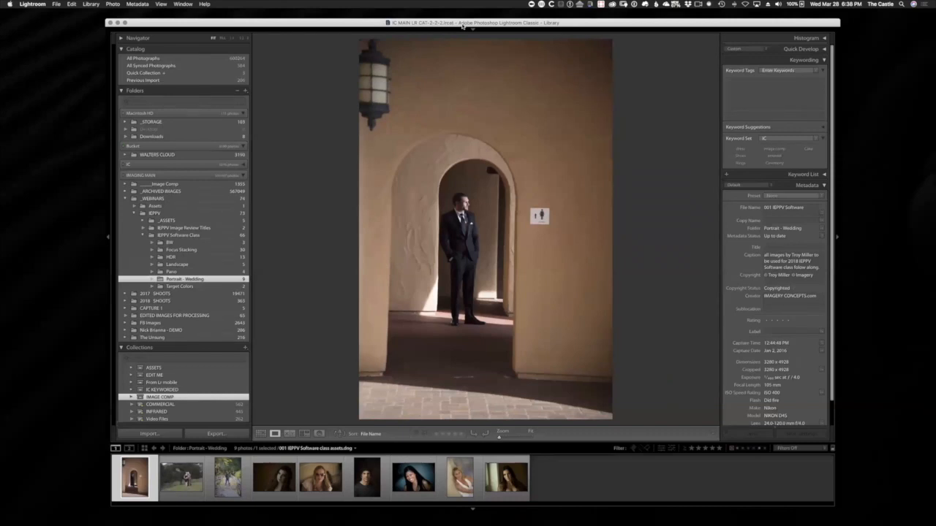
pyautogui.click(868, 269)
pyautogui.hotkey('ctrl', 'Right')
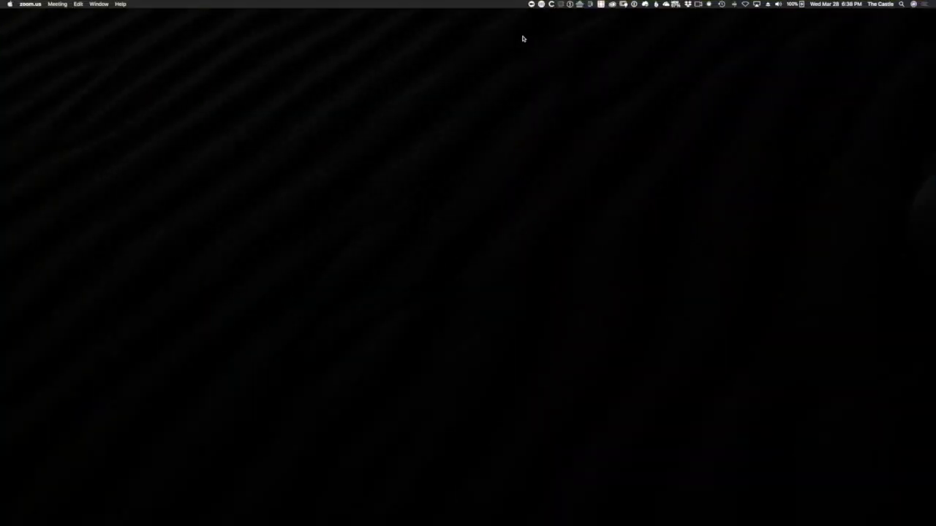
pyautogui.hotkey('ctrl', 'Up')
pyautogui.hotkey('ctrl', 'Down')
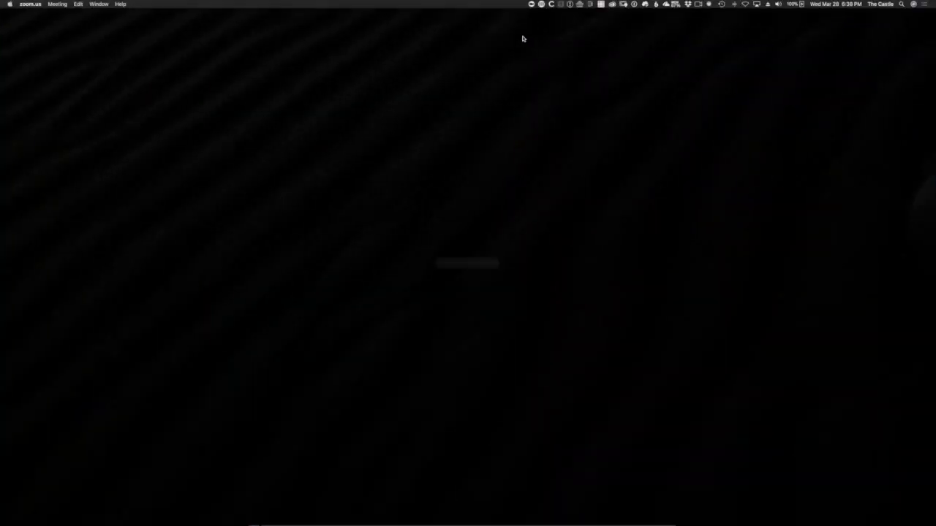
pyautogui.hotkey('ctrl', 'Left')
pyautogui.hotkey('ctrl', 'Up')
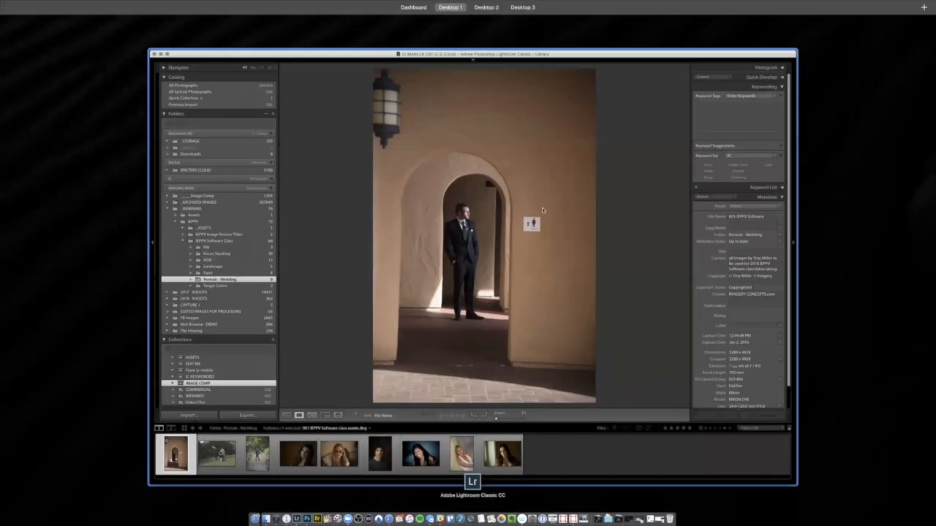
pyautogui.moveTo(529, 202); pyautogui.dragTo(503, 26)
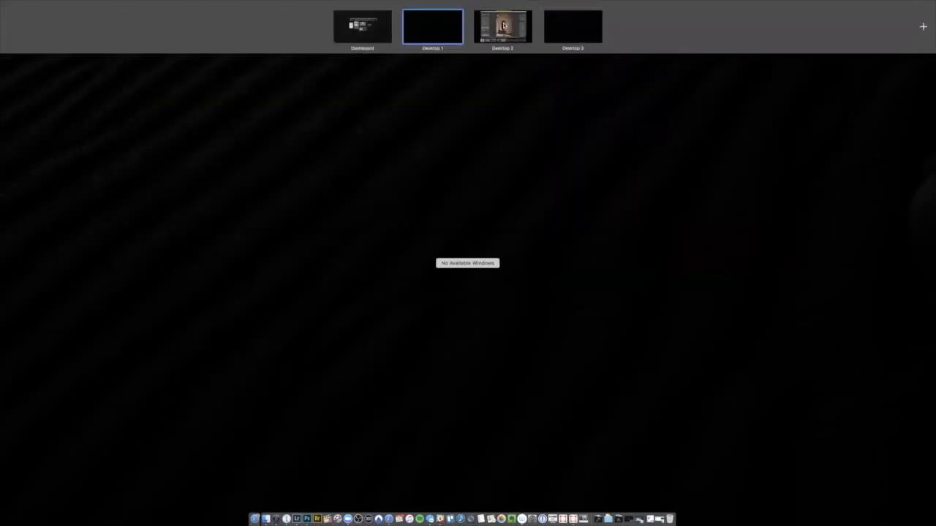
pyautogui.hotkey('ctrl', 'Right')
pyautogui.click(497, 199)
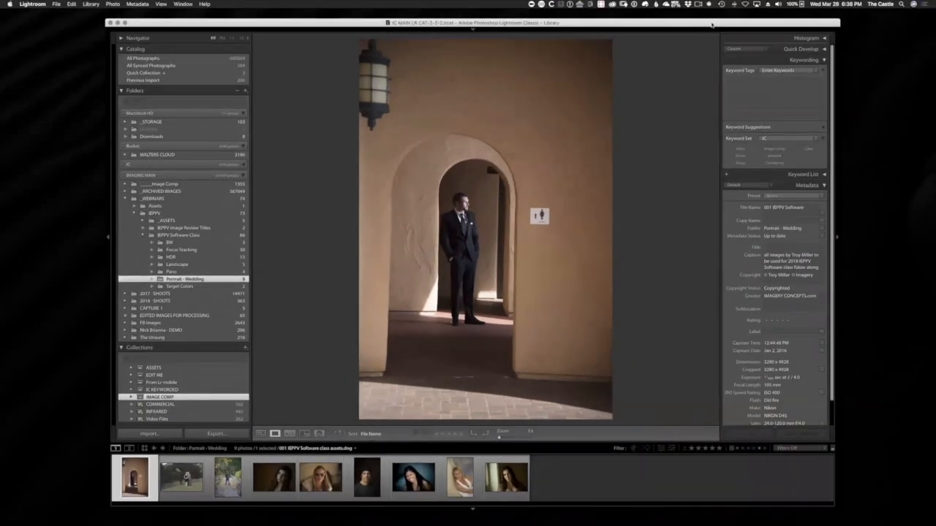
pyautogui.moveTo(713, 19); pyautogui.dragTo(718, 36)
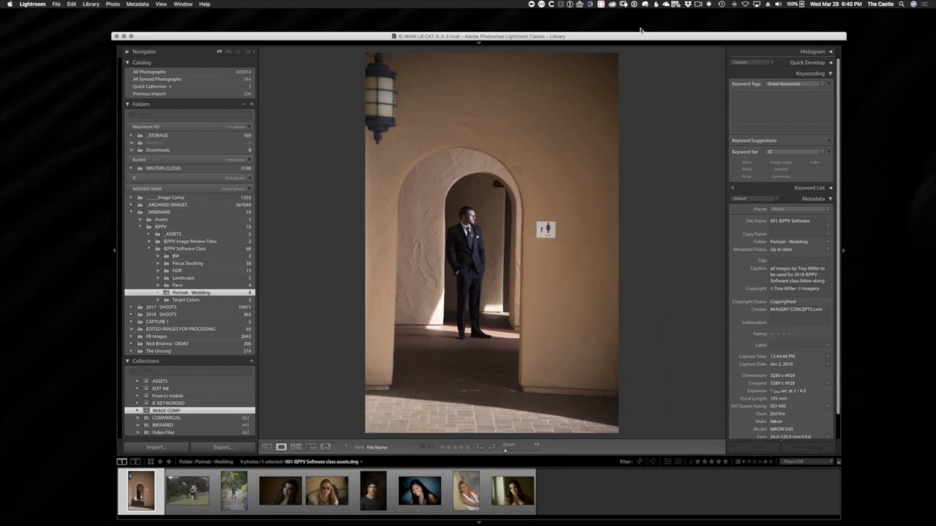
# Step: Crop the archway portrait tighter in Develop, trimming the brick floor and the upper wall at the original aspect ratio
pyautogui.press('d')
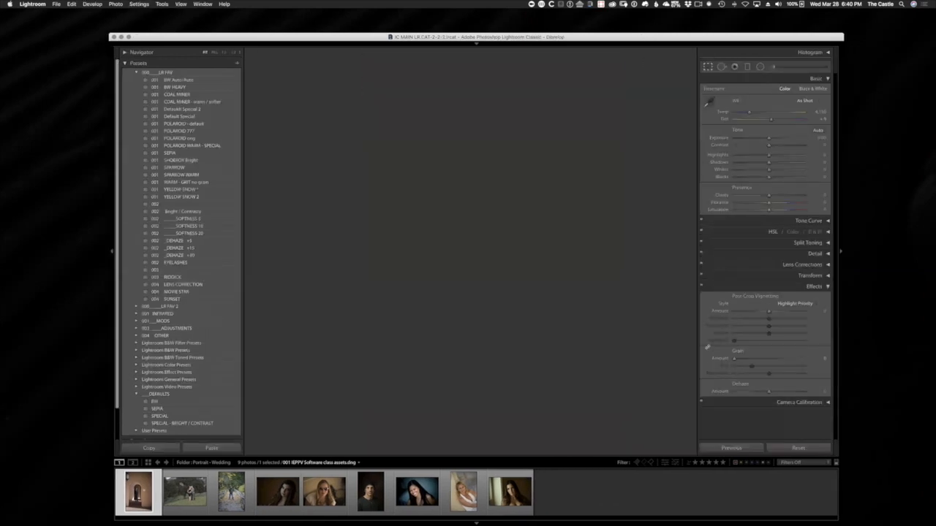
pyautogui.press('r')
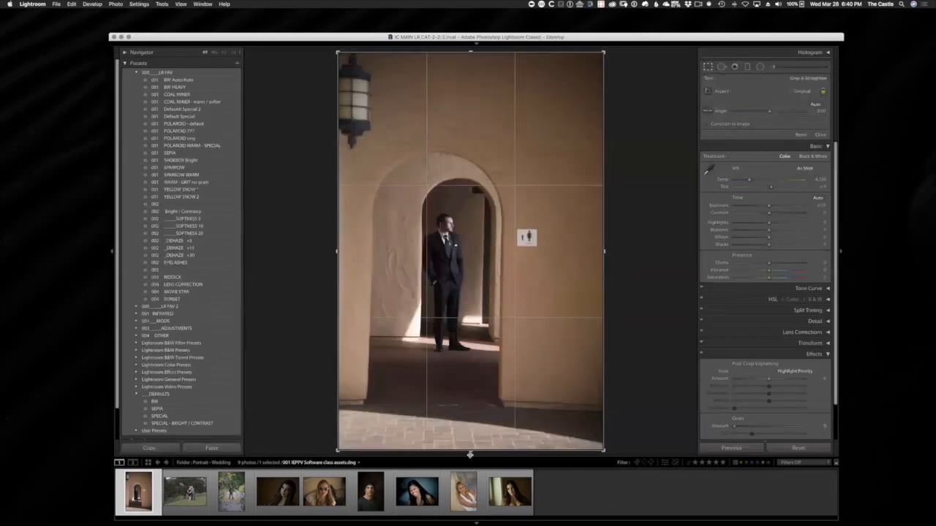
pyautogui.moveTo(470, 452); pyautogui.dragTo(473, 427)
pyautogui.moveTo(670, 174); pyautogui.dragTo(667, 182)
pyautogui.moveTo(470, 78); pyautogui.dragTo(476, 125)
pyautogui.press('Return')
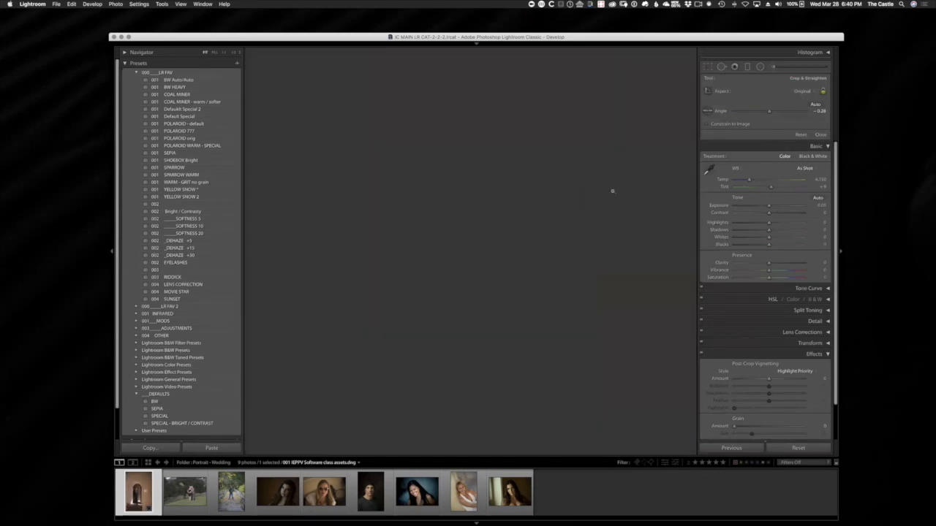
# Step: Straighten the cropped portrait along the vertical edge of the archway pillar and apply the crop
pyautogui.press('r')
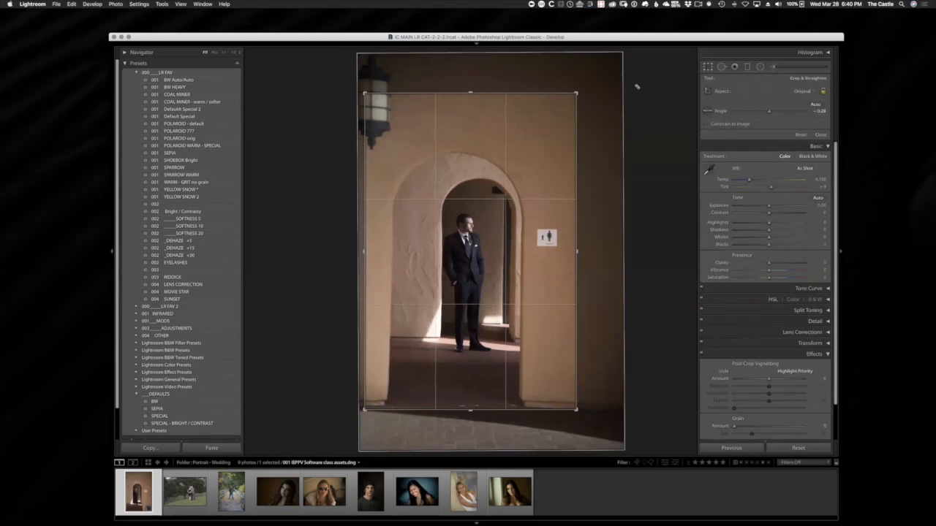
pyautogui.press('r')
pyautogui.press('r')
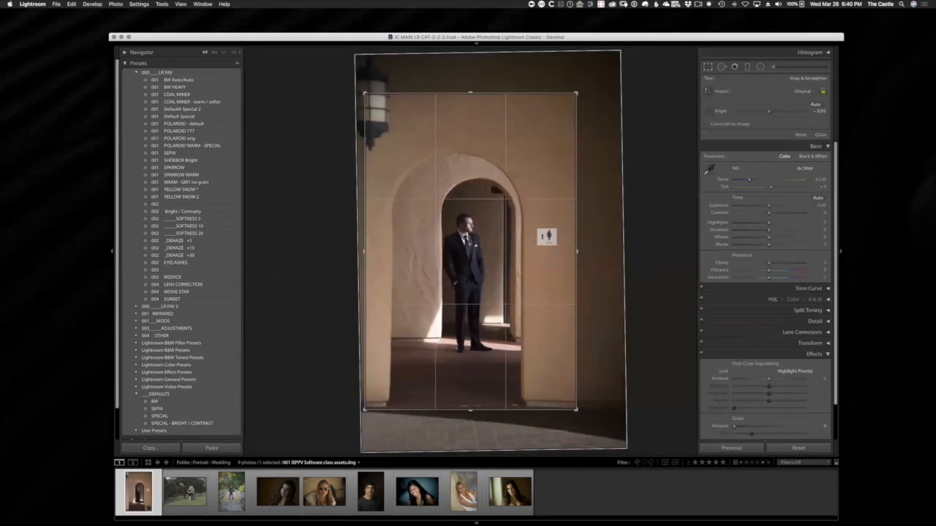
pyautogui.moveTo(523, 395)
pyautogui.mouseDown()
pyautogui.moveTo(551, 141)
pyautogui.moveTo(523, 104)
pyautogui.mouseUp()
pyautogui.press('r')
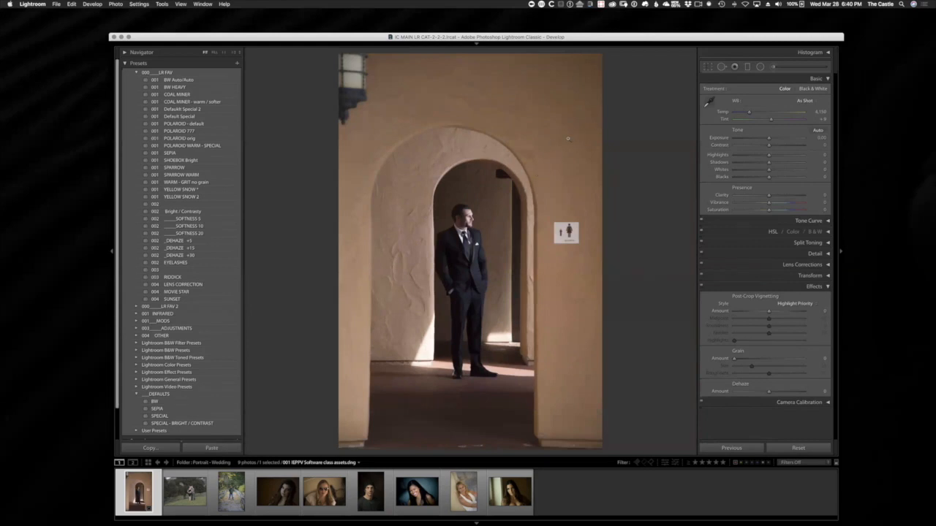
# Step: Switch to Capture One 11 and open the Portrait - Wedding folder from its library
pyautogui.moveTo(218, 522)
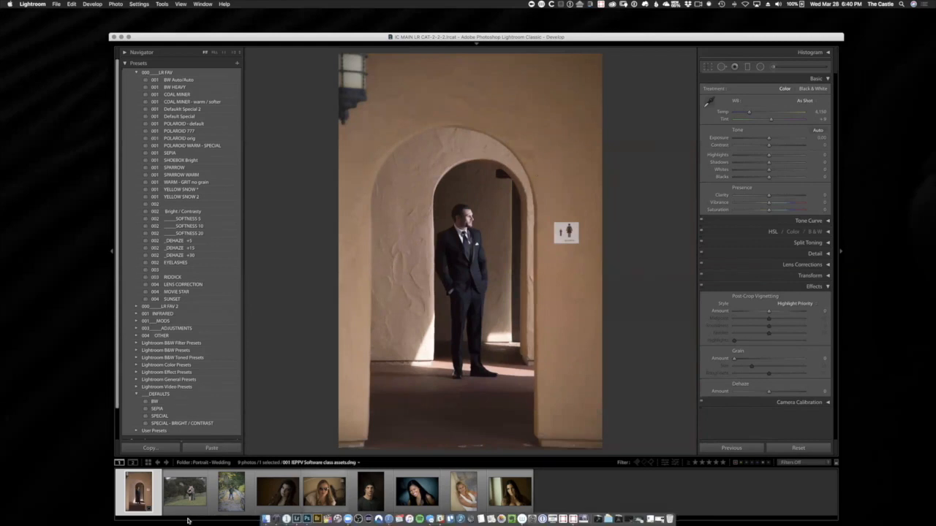
pyautogui.click(285, 514)
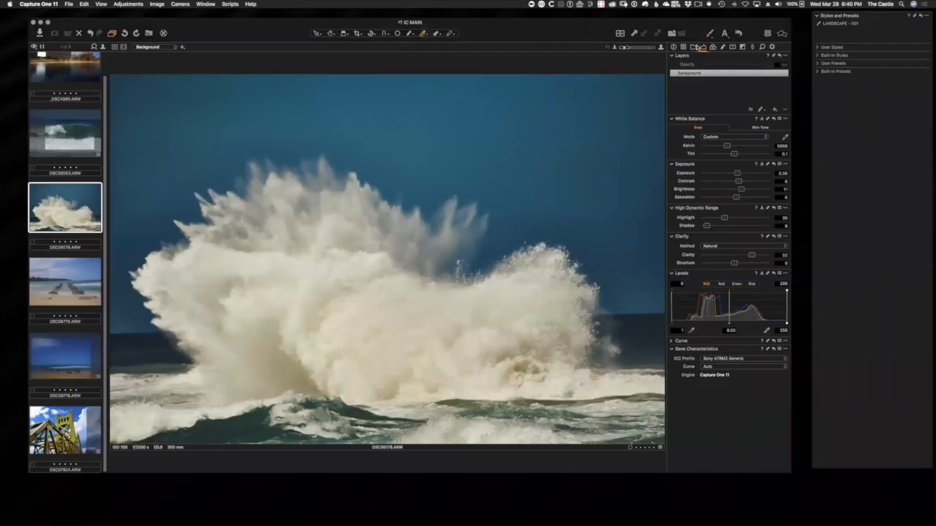
pyautogui.click(694, 46)
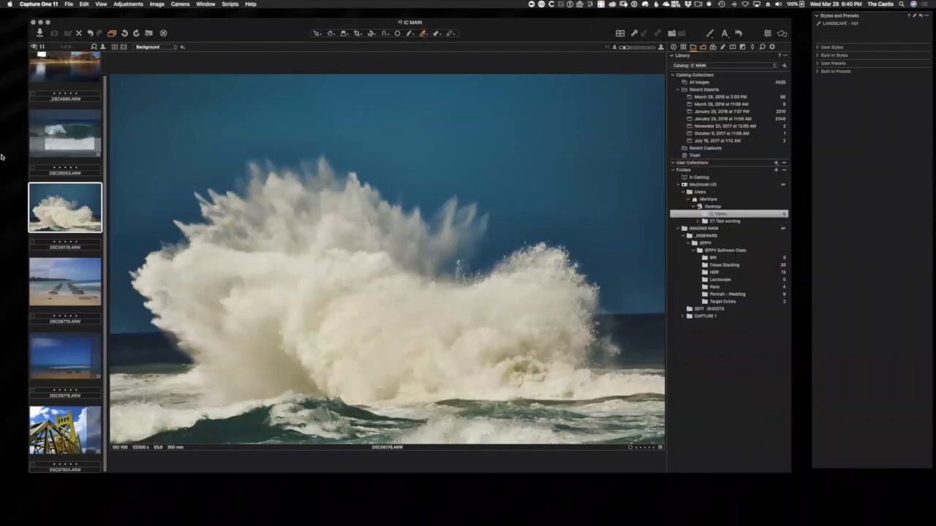
pyautogui.click(722, 294)
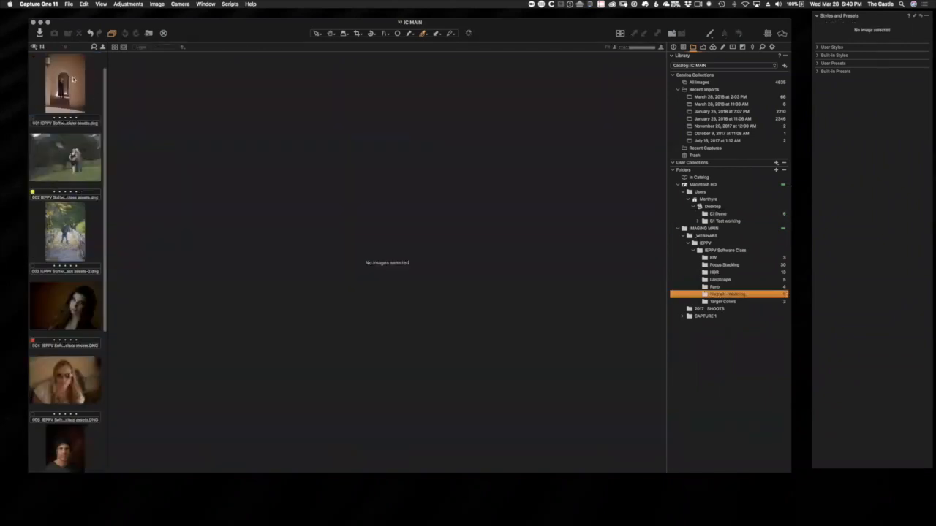
# Step: Switch back to Lightroom's Develop view and activate the Spot Removal tool
pyautogui.hotkey('ctrl', 'Left')
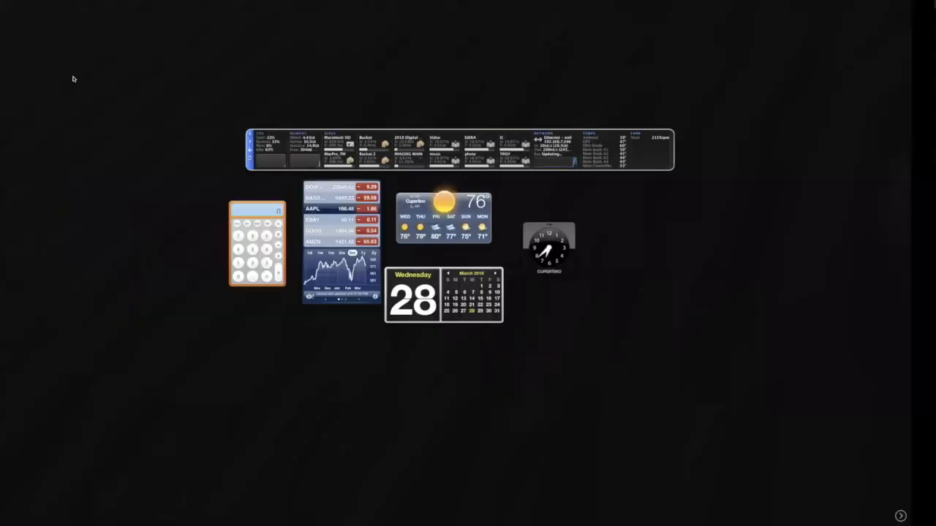
pyautogui.hotkey('ctrl', 'Right')
pyautogui.hotkey('ctrl', 'Right')
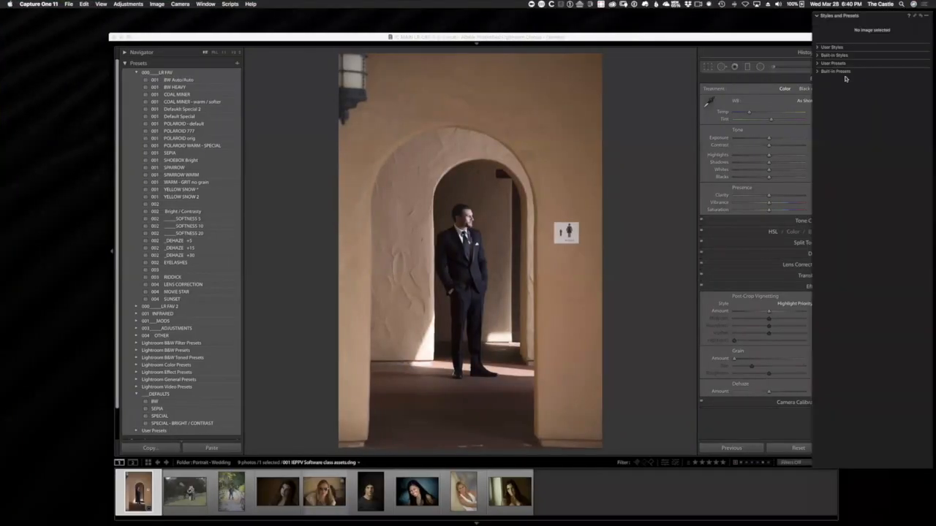
pyautogui.click(722, 67)
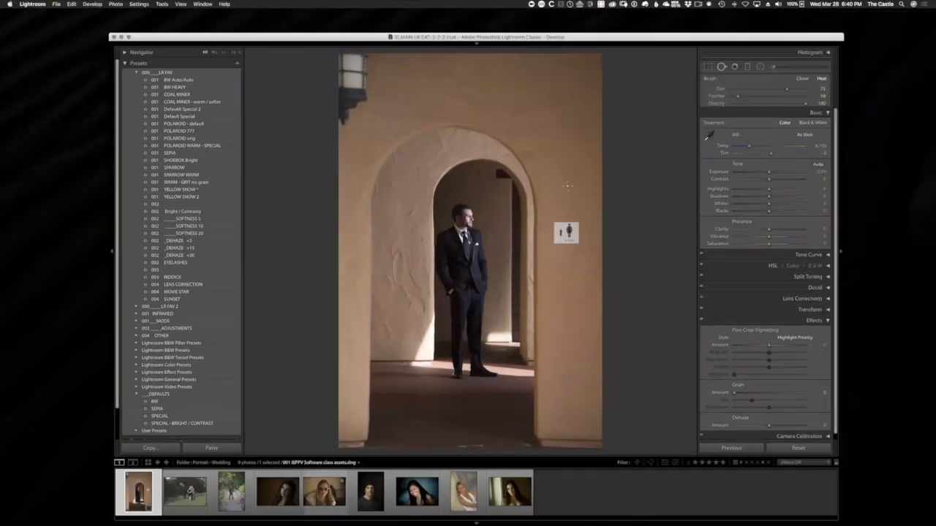
pyautogui.press('Right')
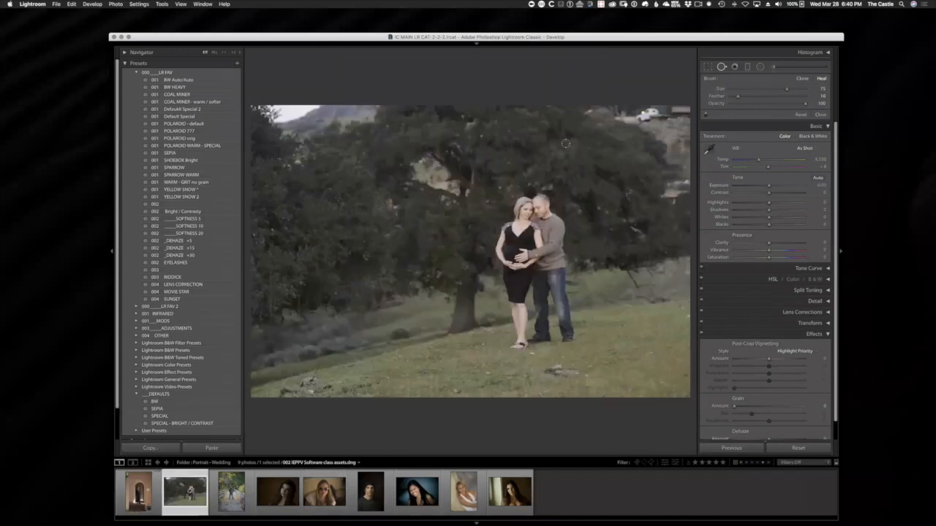
pyautogui.click(139, 497)
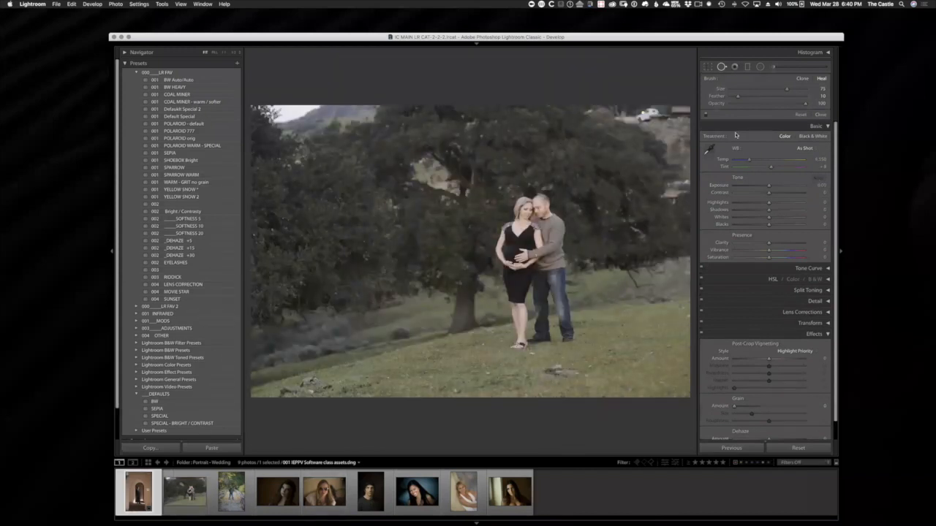
pyautogui.click(721, 66)
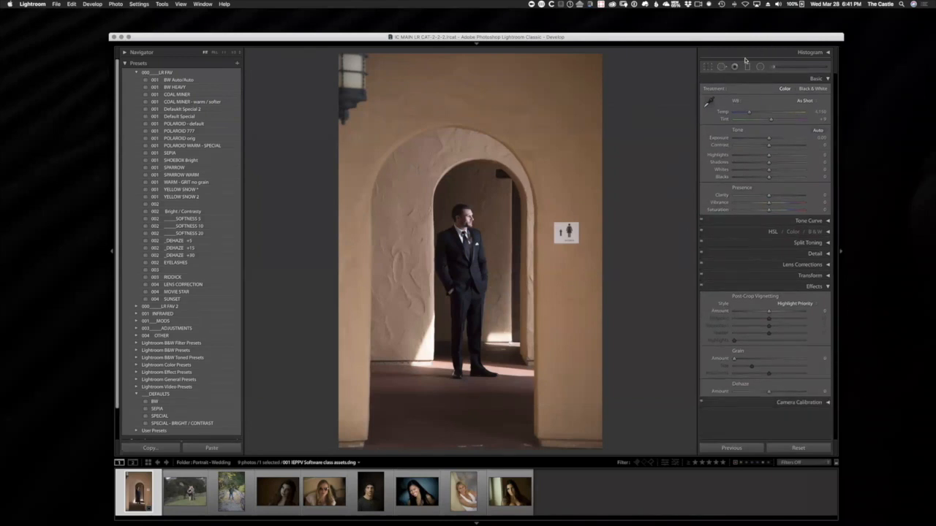
# Step: Remove the restroom sign from the wall beside the archway with a Spot Removal heal stroke
pyautogui.click(721, 67)
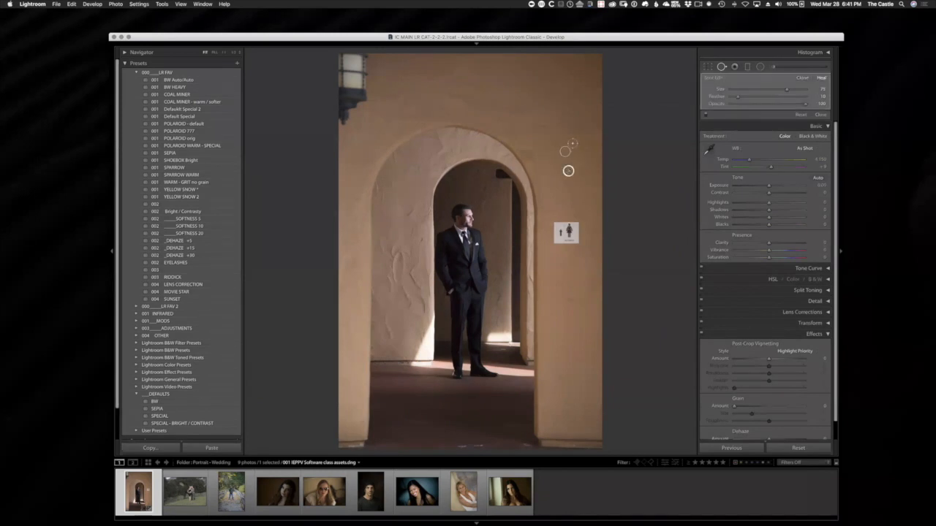
pyautogui.moveTo(555, 222)
pyautogui.mouseDown()
pyautogui.moveTo(557, 234)
pyautogui.moveTo(576, 223)
pyautogui.mouseUp()
pyautogui.click(722, 66)
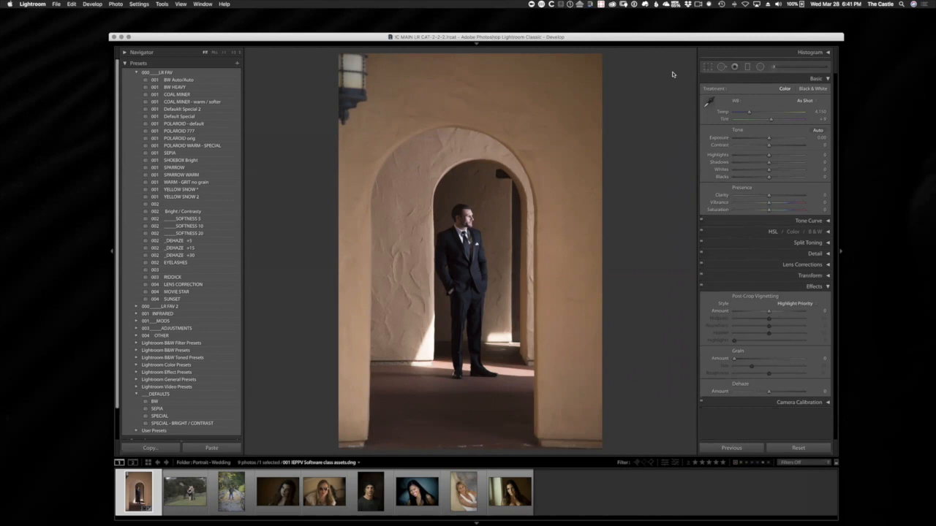
# Step: Heal away the lantern in the photo's upper corner with a Spot Removal stroke, sourcing from the plain wall on the opposite side of the arch
pyautogui.click(722, 67)
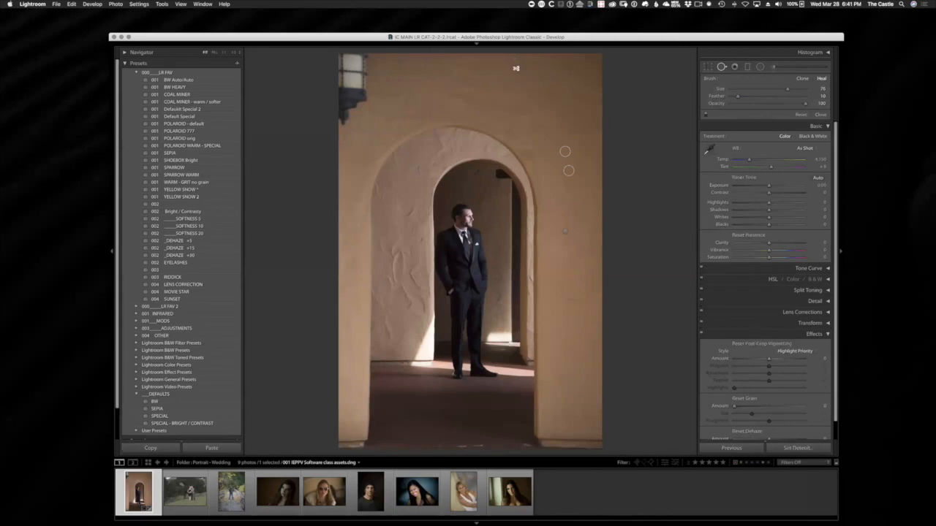
pyautogui.press('alt')
pyautogui.moveTo(341, 58)
pyautogui.mouseDown()
pyautogui.moveTo(368, 58)
pyautogui.moveTo(347, 102)
pyautogui.moveTo(349, 119)
pyautogui.mouseUp()
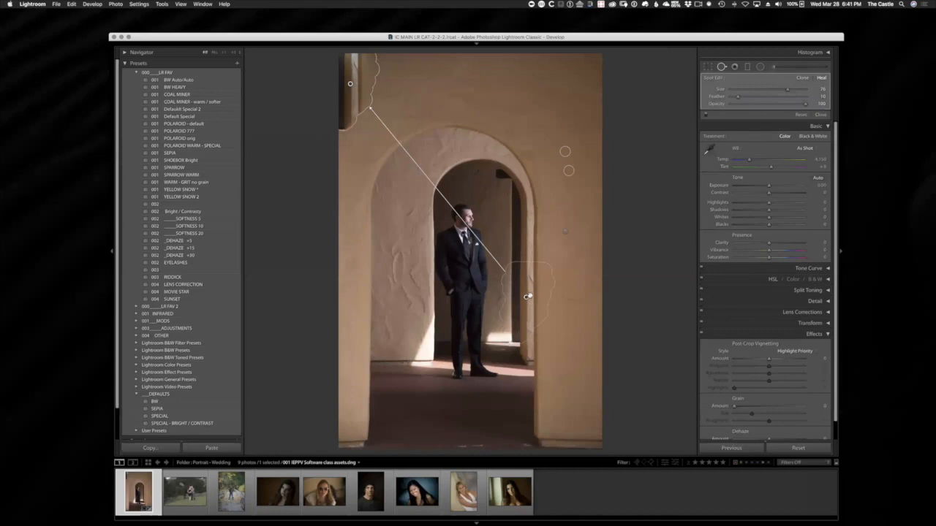
pyautogui.moveTo(527, 297)
pyautogui.mouseDown()
pyautogui.moveTo(509, 205)
pyautogui.moveTo(541, 81)
pyautogui.moveTo(550, 83)
pyautogui.moveTo(543, 93)
pyautogui.mouseUp()
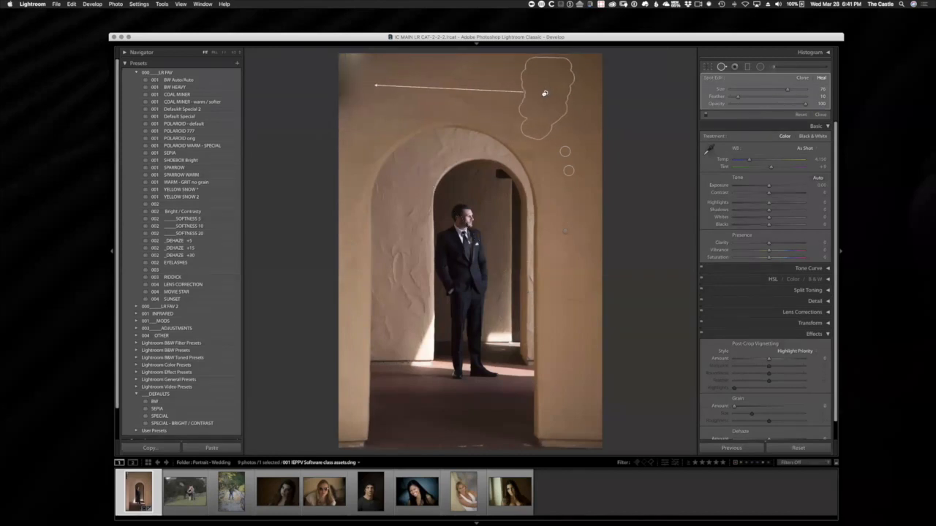
# Step: Delete the stray spot above the archway, switch the lantern's spot to Clone and close Spot Removal
pyautogui.click(492, 71)
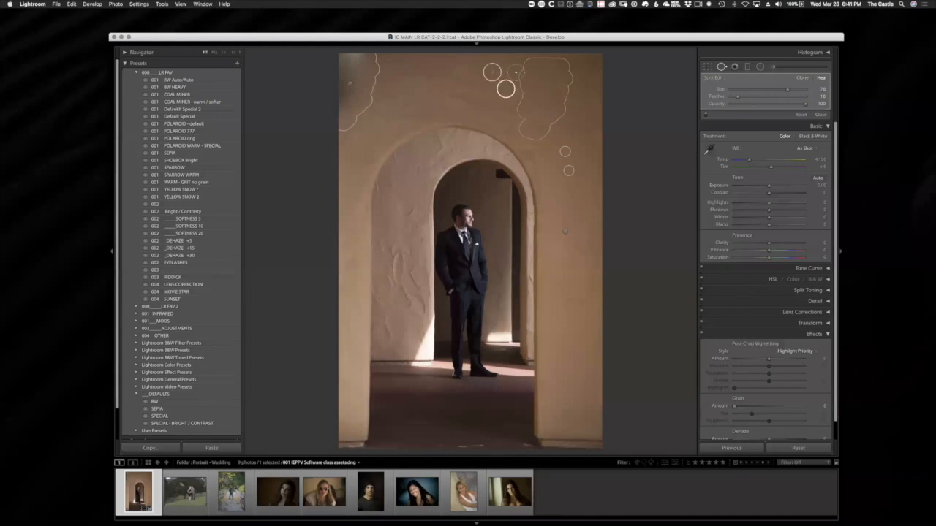
pyautogui.click(352, 85)
pyautogui.press('Delete')
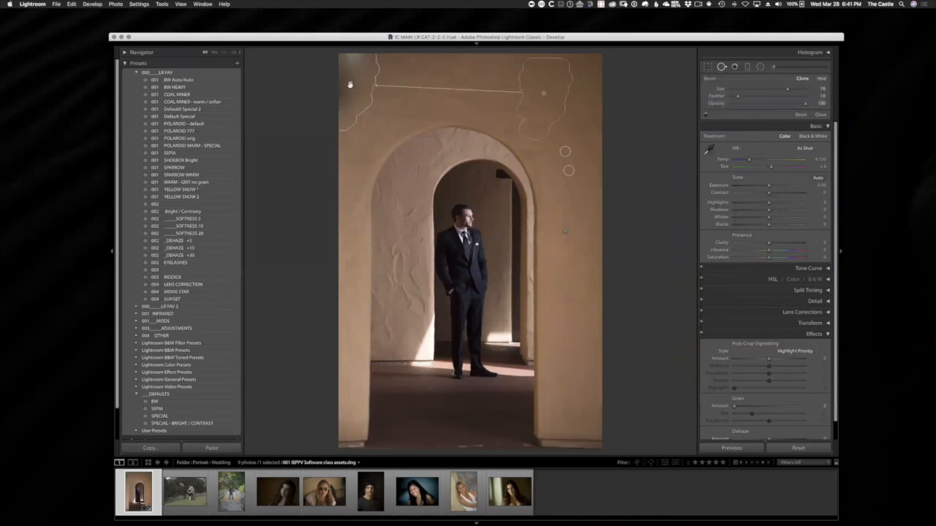
pyautogui.click(351, 84)
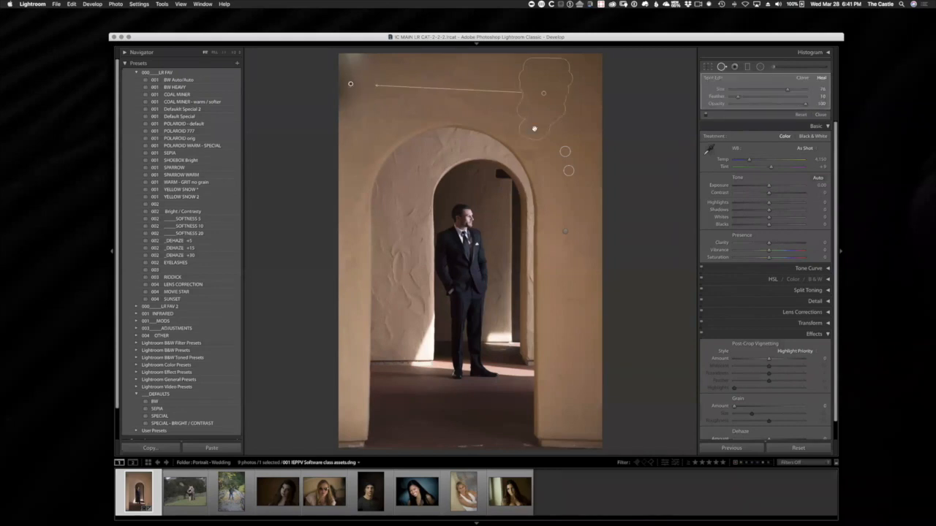
pyautogui.click(802, 78)
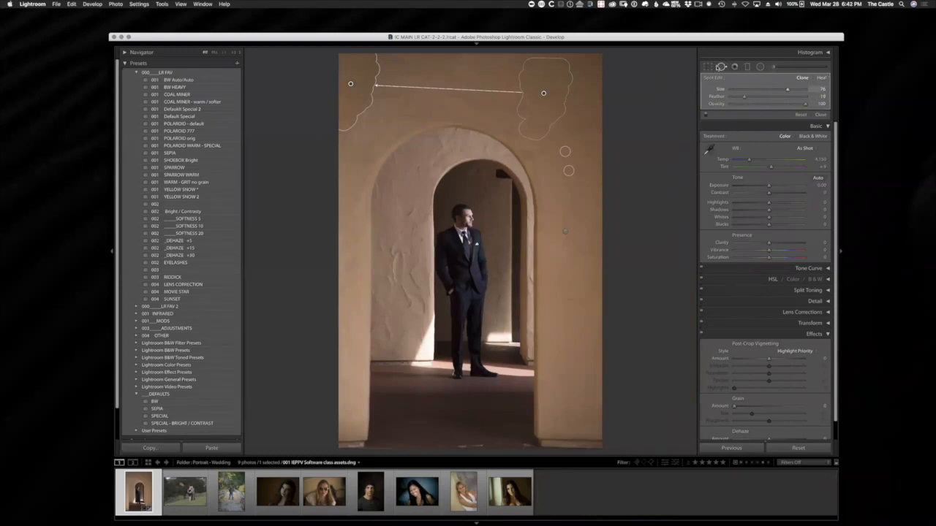
pyautogui.click(720, 67)
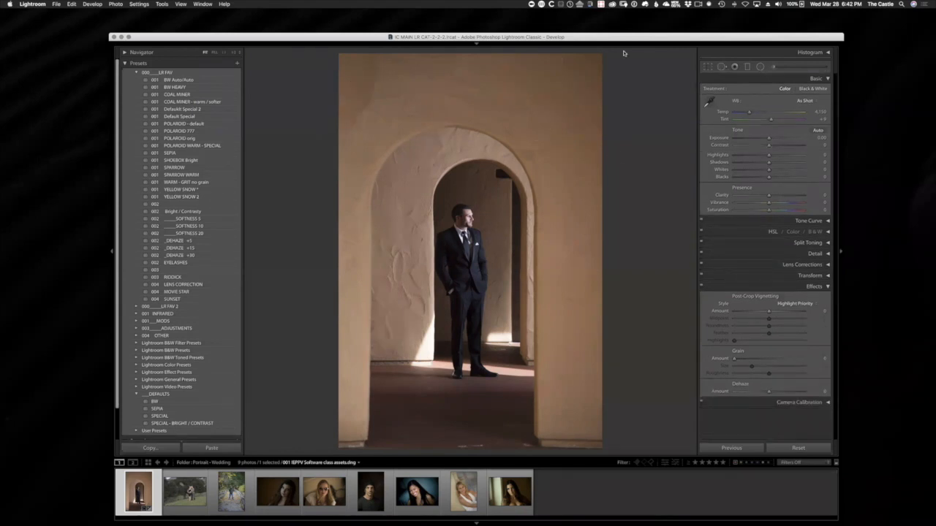
# Step: Heal the wall along the edge of the removed lantern with a second Spot Removal stroke, sourcing from the opposite upper wall
pyautogui.click(722, 69)
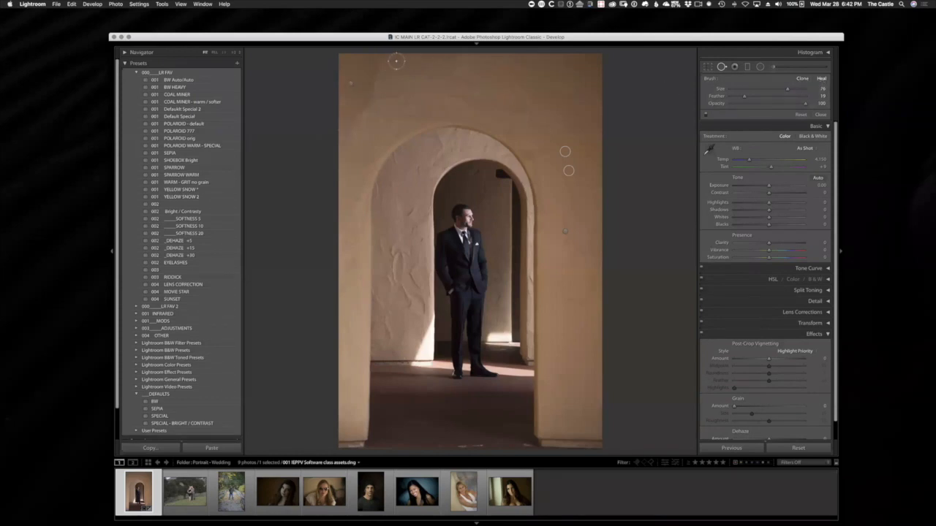
pyautogui.moveTo(396, 61)
pyautogui.mouseDown()
pyautogui.moveTo(369, 119)
pyautogui.moveTo(349, 132)
pyautogui.mouseUp()
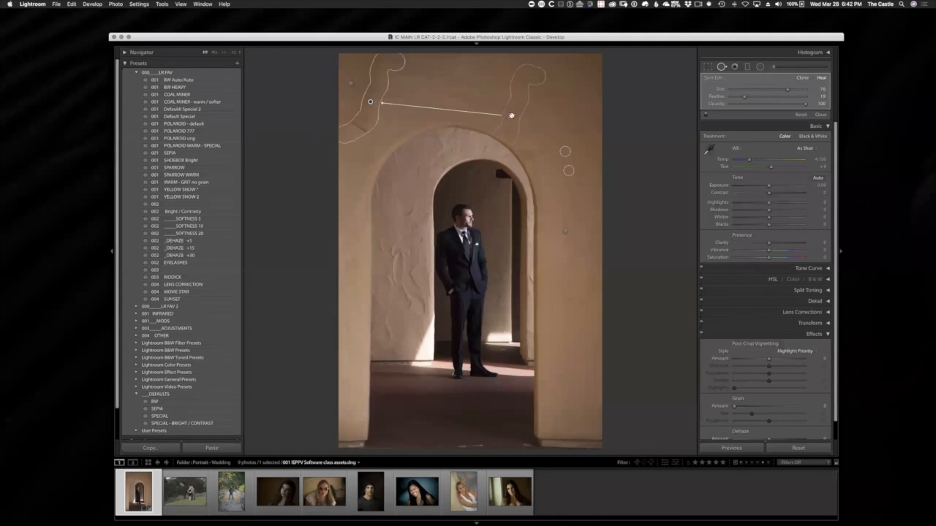
pyautogui.moveTo(511, 115); pyautogui.dragTo(547, 104)
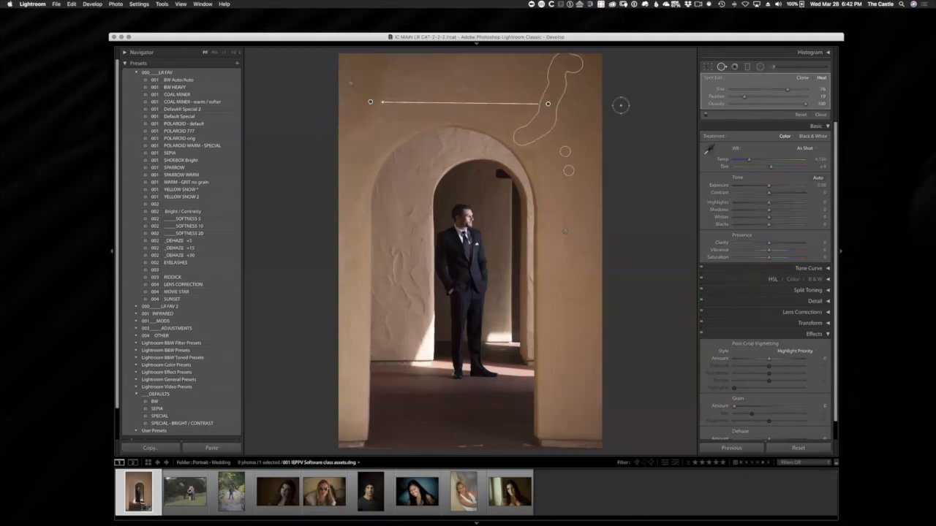
pyautogui.click(722, 67)
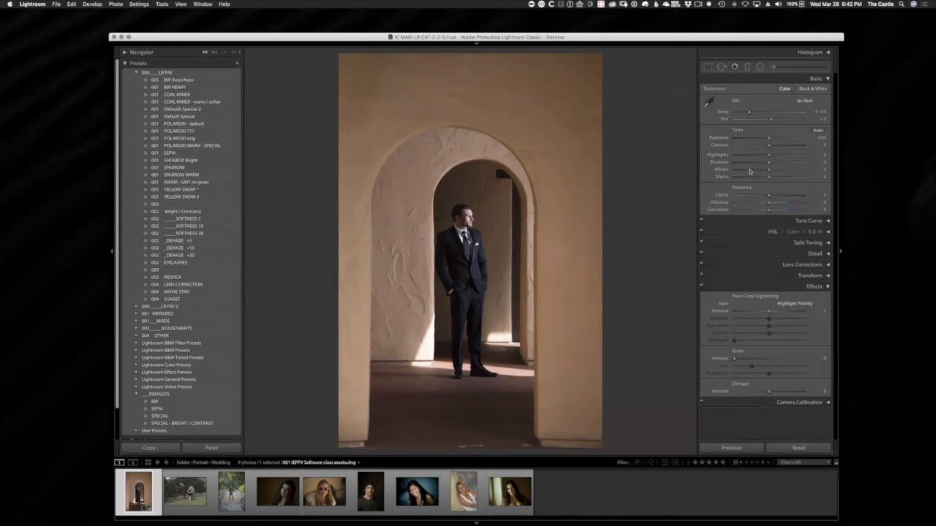
# Step: Set the portrait's exposure to +0.05, contrast to +47 and saturation to -100
pyautogui.click(783, 141)
pyautogui.click(774, 140)
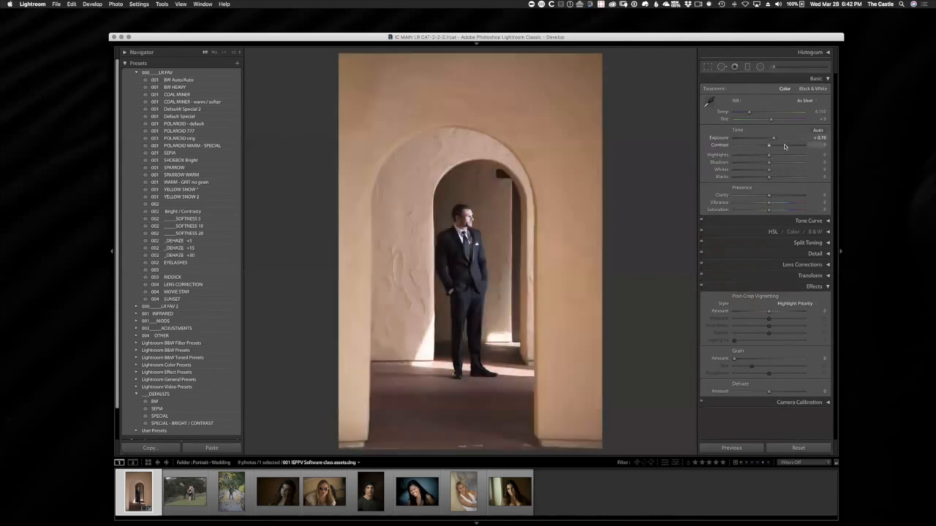
pyautogui.click(785, 146)
pyautogui.click(766, 140)
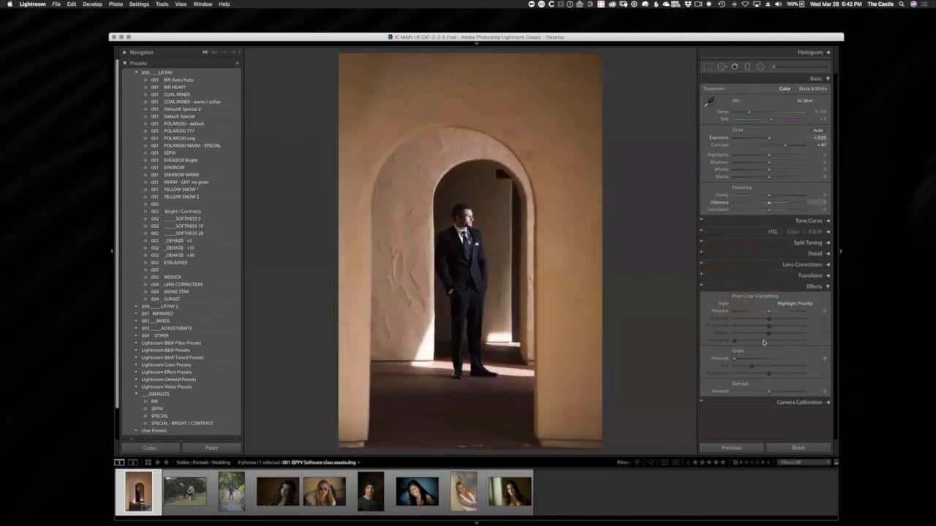
pyautogui.moveTo(757, 212); pyautogui.dragTo(723, 211)
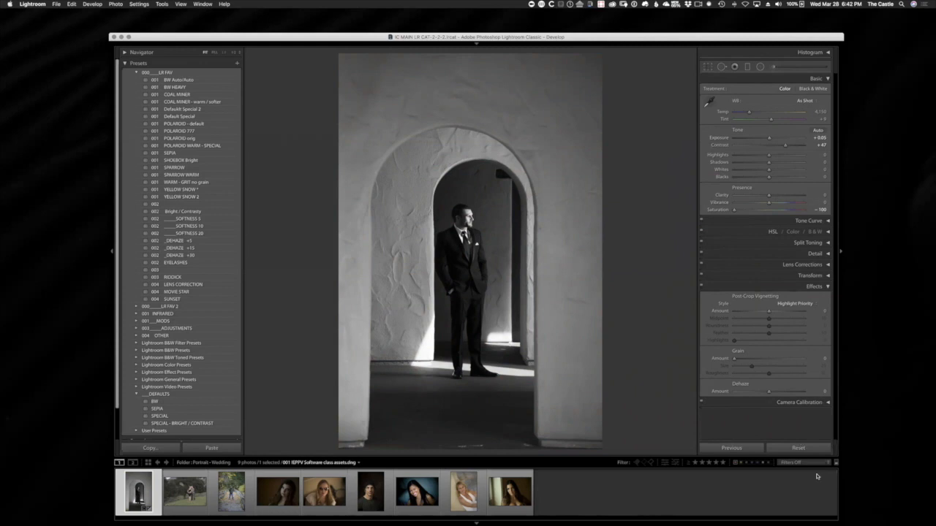
# Step: Reset all edits on the archway portrait and apply the BW HEAVY preset
pyautogui.click(799, 448)
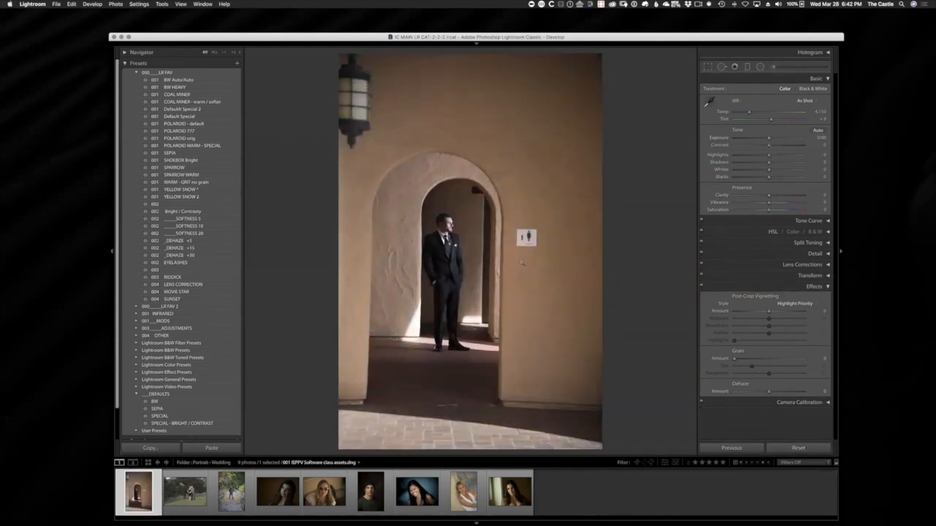
pyautogui.click(187, 87)
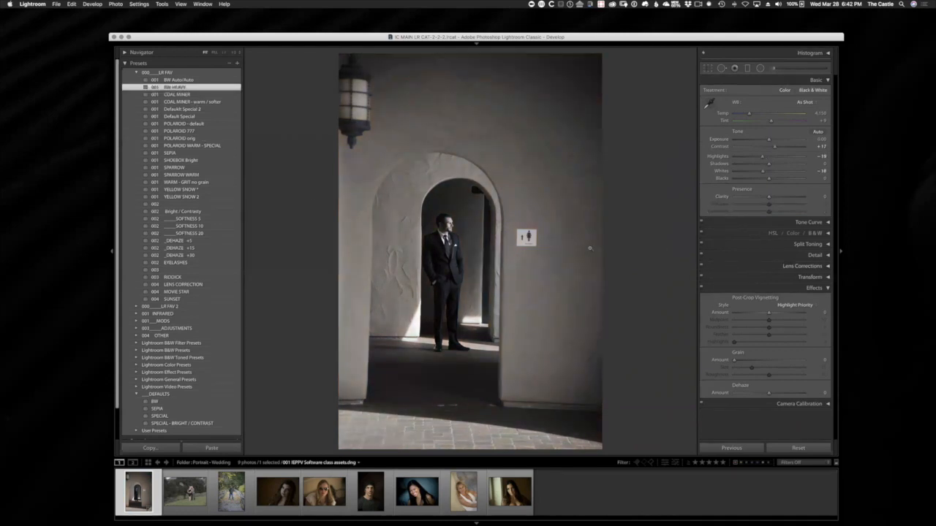
# Step: Crop the portrait tighter around the archway, trimming the foreground paving, rotate it slightly and apply the crop
pyautogui.press('r')
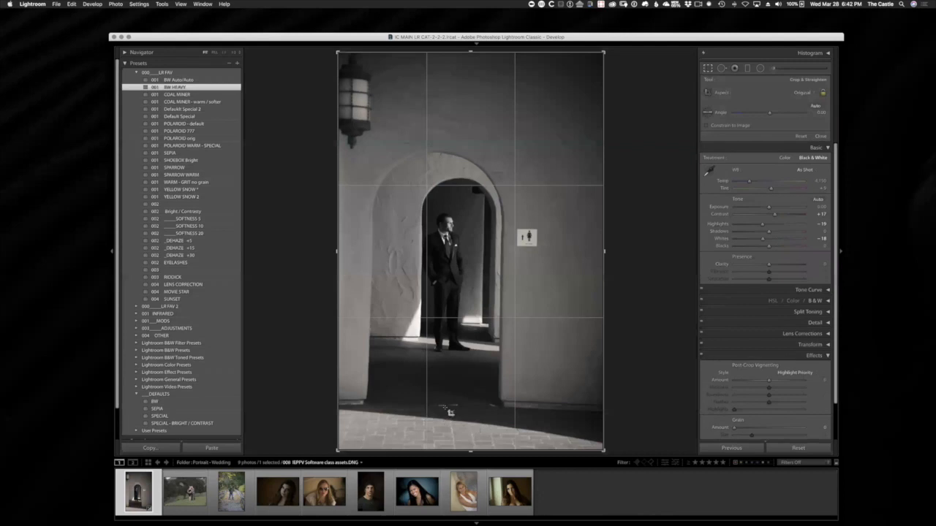
pyautogui.moveTo(471, 450); pyautogui.dragTo(472, 428)
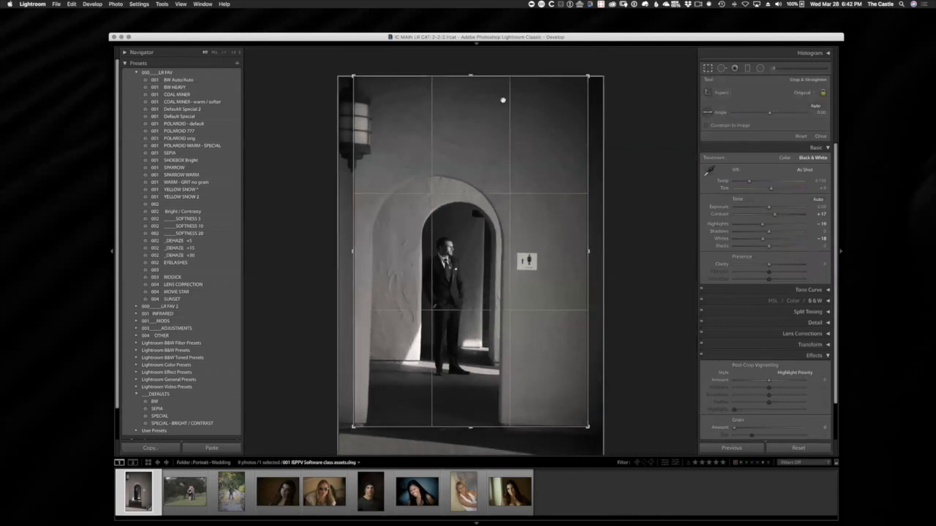
pyautogui.moveTo(502, 123); pyautogui.dragTo(516, 97)
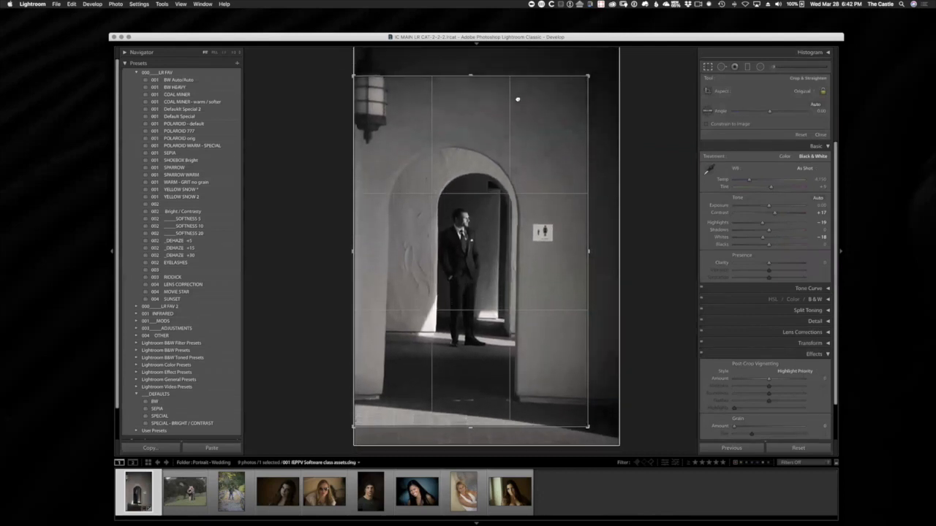
pyautogui.moveTo(660, 90); pyautogui.dragTo(653, 85)
pyautogui.press('Return')
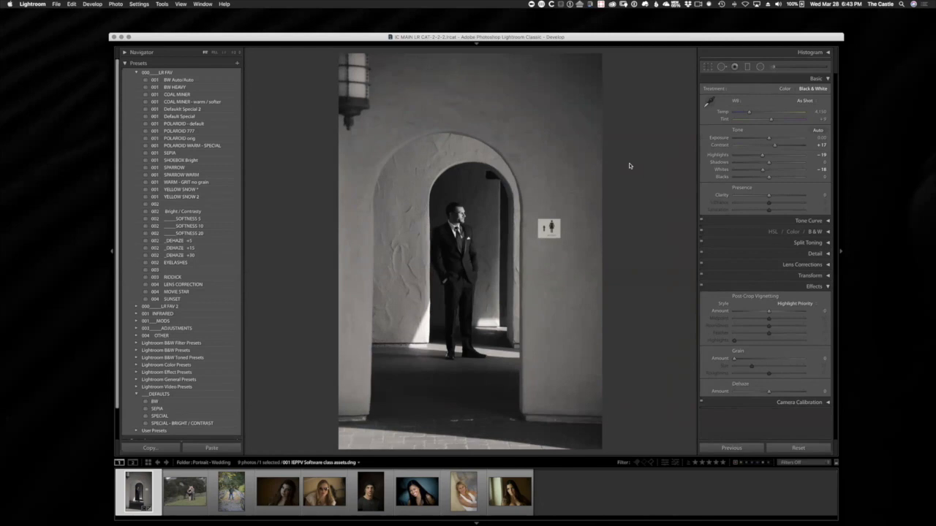
# Step: Open the portrait in Photoshop and remove the restroom sign and nearby wall blemishes with the Healing Brush
pyautogui.press('super+e')
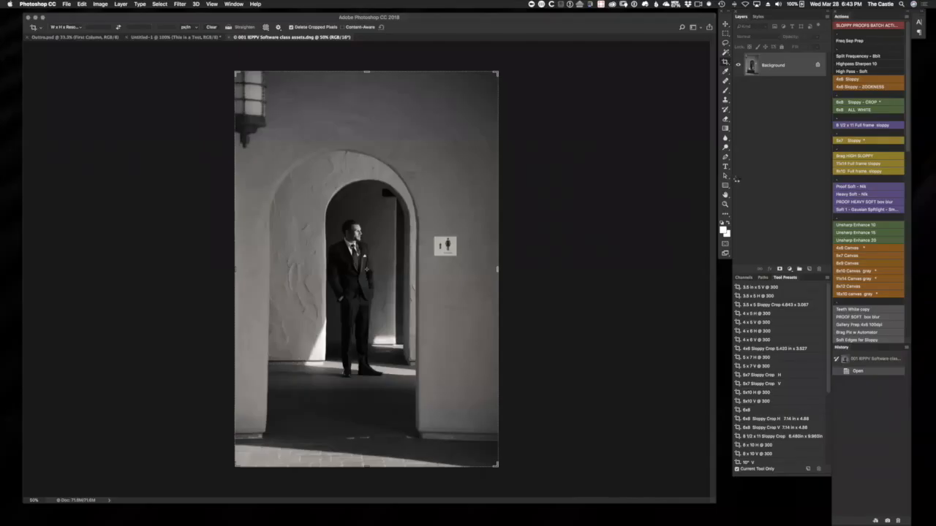
pyautogui.click(725, 24)
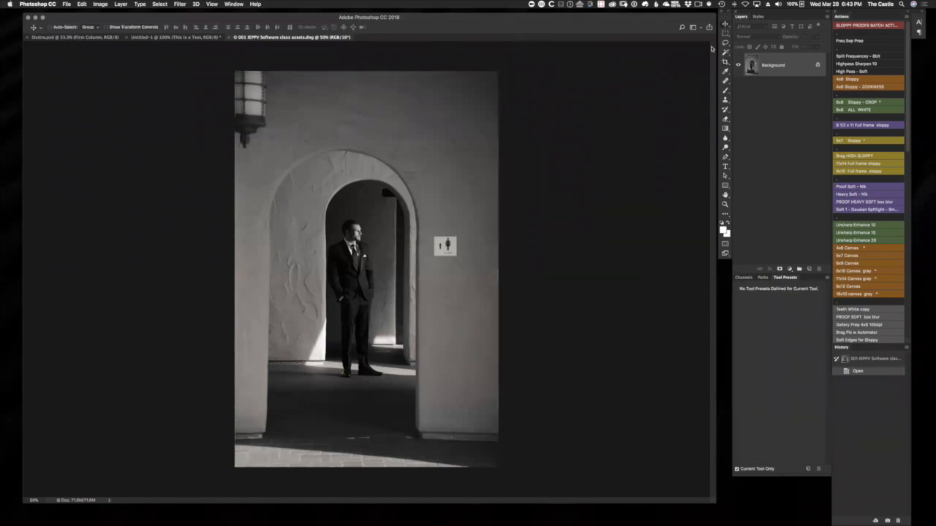
pyautogui.click(725, 82)
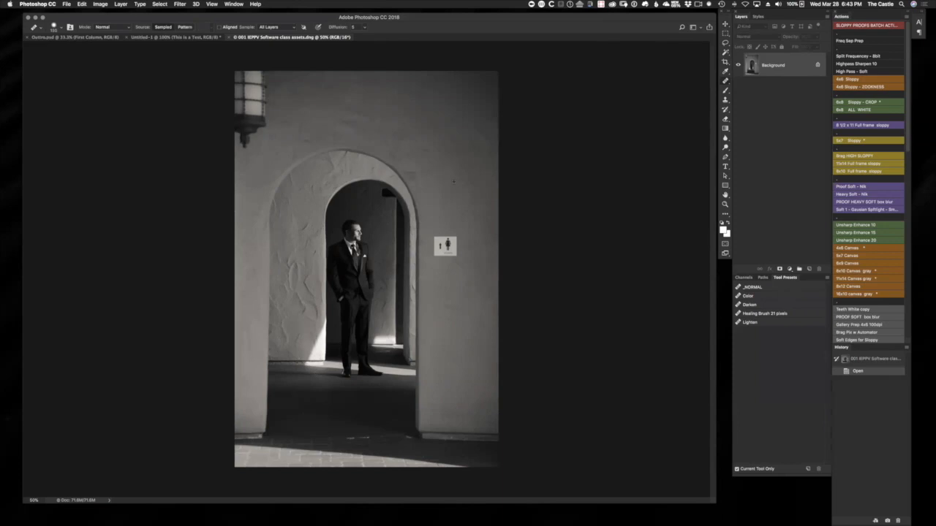
pyautogui.moveTo(441, 255)
pyautogui.mouseDown()
pyautogui.moveTo(439, 241)
pyautogui.moveTo(454, 253)
pyautogui.mouseUp()
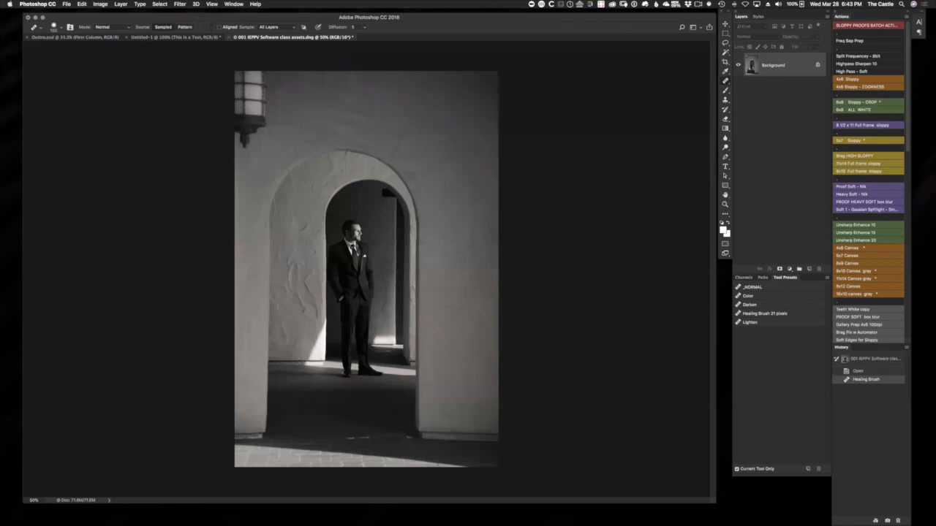
pyautogui.click(411, 174)
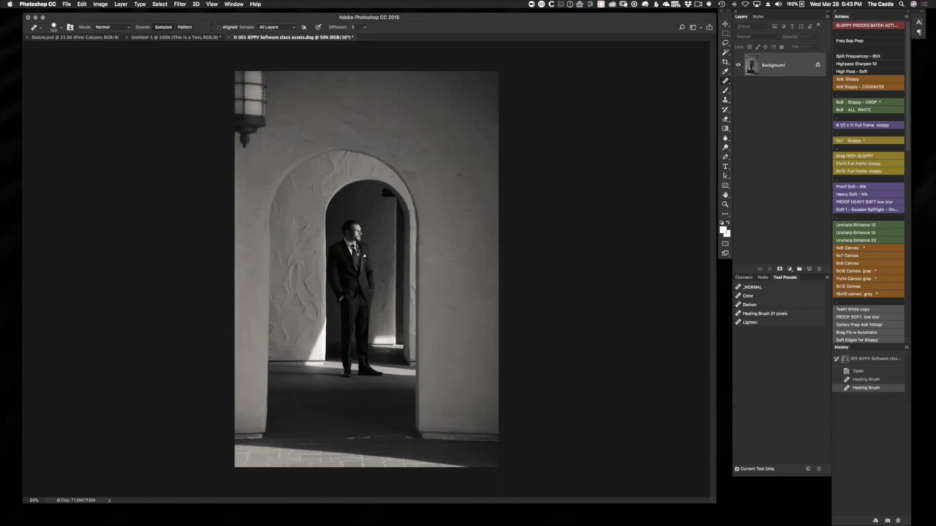
pyautogui.click(466, 210)
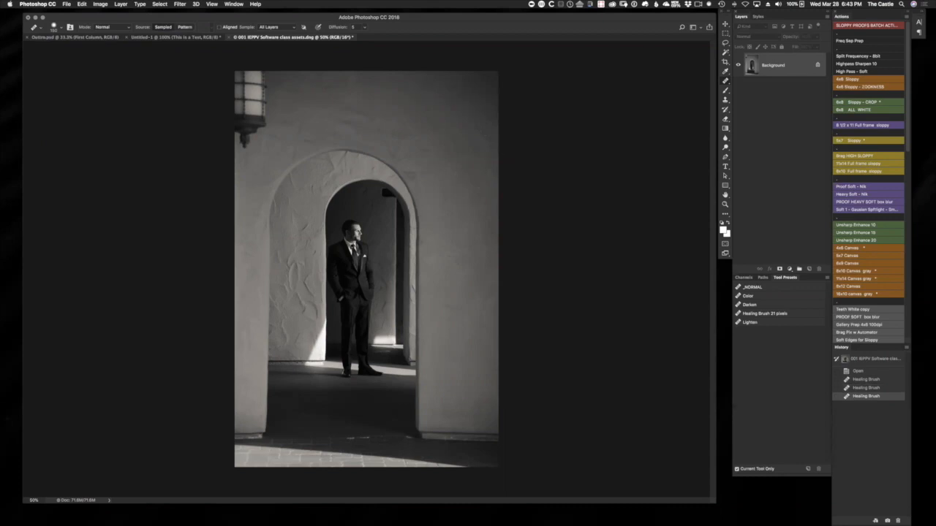
# Step: Remove the lantern with the Healing Brush, sampling the plain upper wall, and heal the smudges above the archway
pyautogui.keyDown('alt'); pyautogui.click(407, 91); pyautogui.keyUp('alt')
pyautogui.press('[')
pyautogui.press('[')
pyautogui.moveTo(254, 80)
pyautogui.mouseDown()
pyautogui.moveTo(245, 78)
pyautogui.moveTo(252, 128)
pyautogui.moveTo(240, 155)
pyautogui.mouseUp()
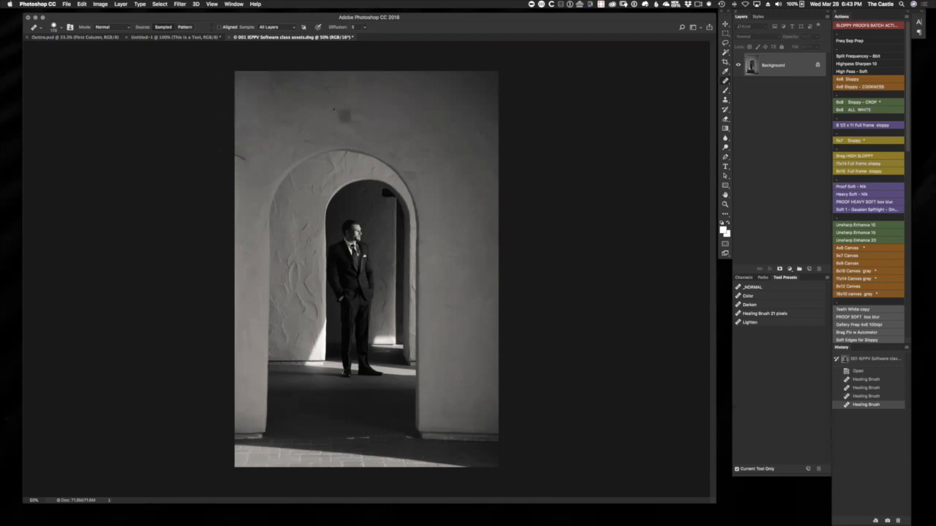
pyautogui.click(343, 115)
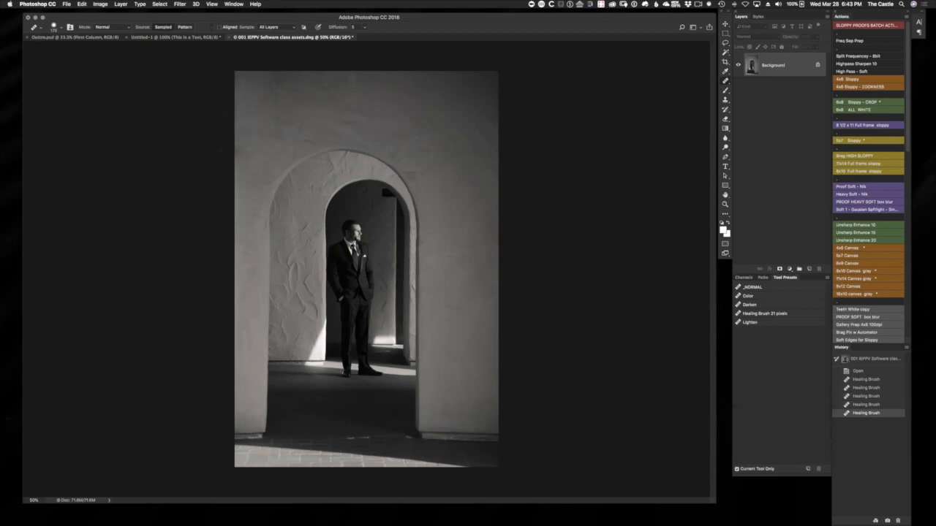
pyautogui.click(389, 122)
pyautogui.click(393, 109)
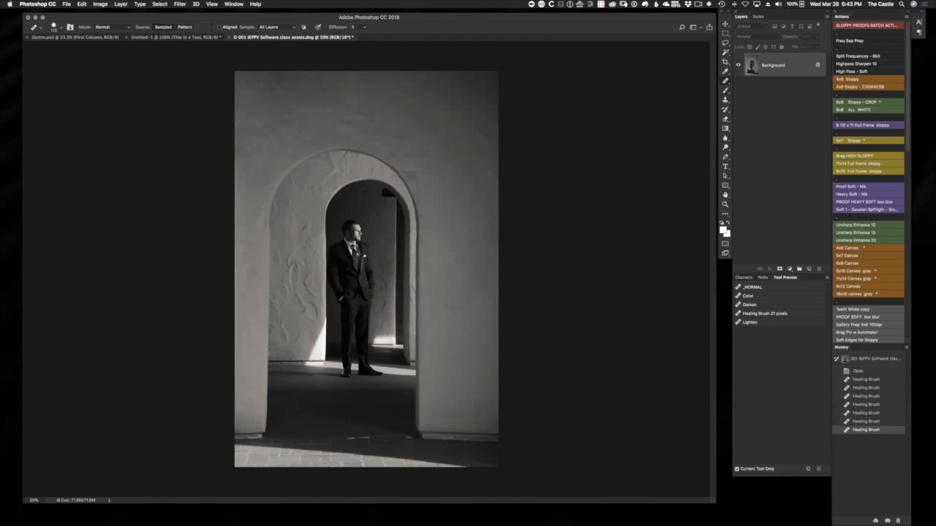
pyautogui.click(416, 109)
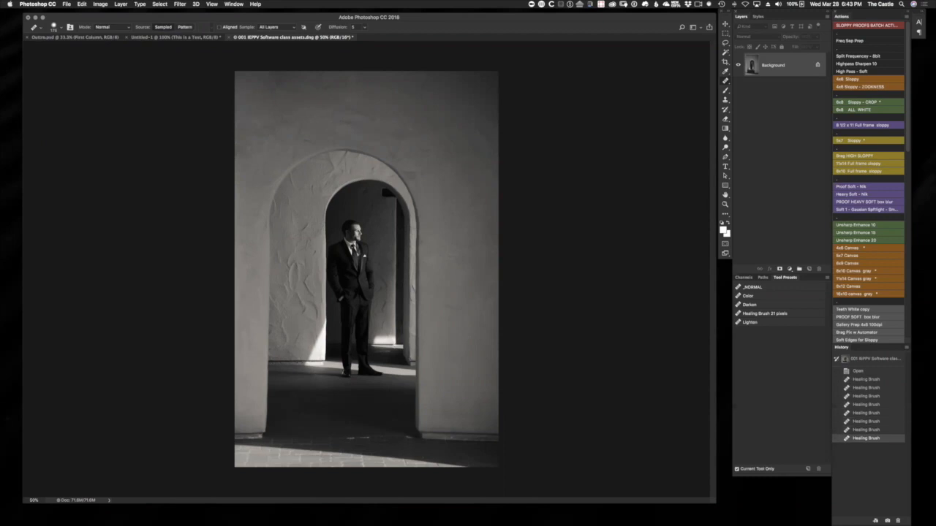
pyautogui.click(327, 110)
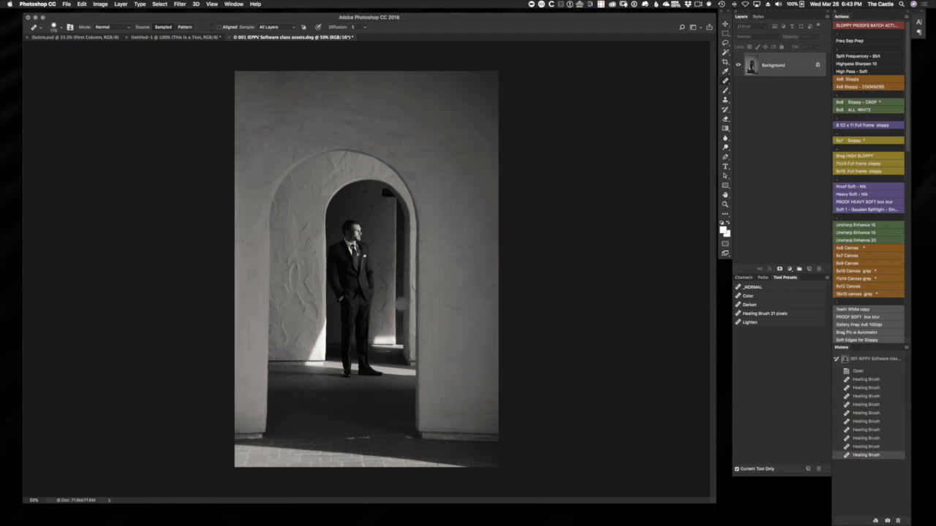
# Step: Examine the shaded floor and the paving below the archway up close for remaining distractions
pyautogui.press('s')
pyautogui.press('super+plus')
pyautogui.press('super+plus')
pyautogui.press('super+plus')
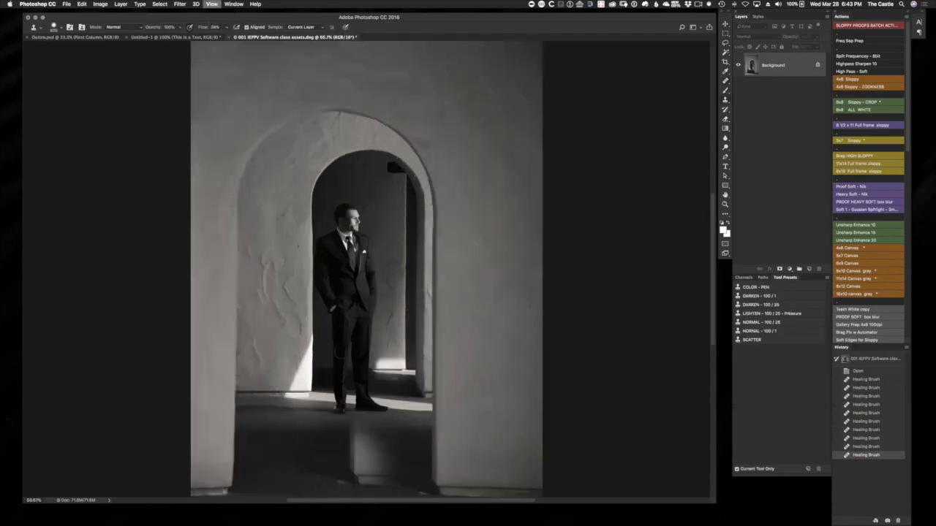
pyautogui.moveTo(407, 465); pyautogui.dragTo(475, 136)
pyautogui.press('super+minus')
pyautogui.press('super+minus')
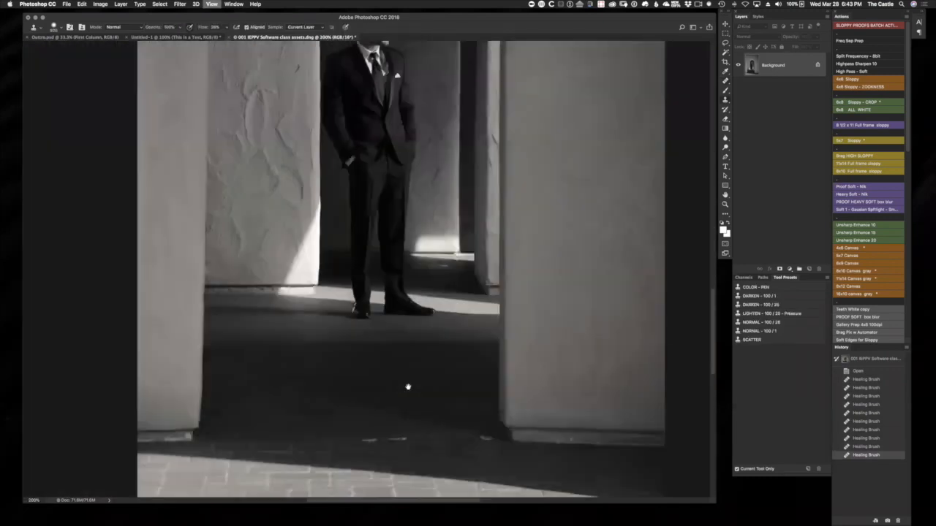
pyautogui.moveTo(363, 491); pyautogui.dragTo(409, 324)
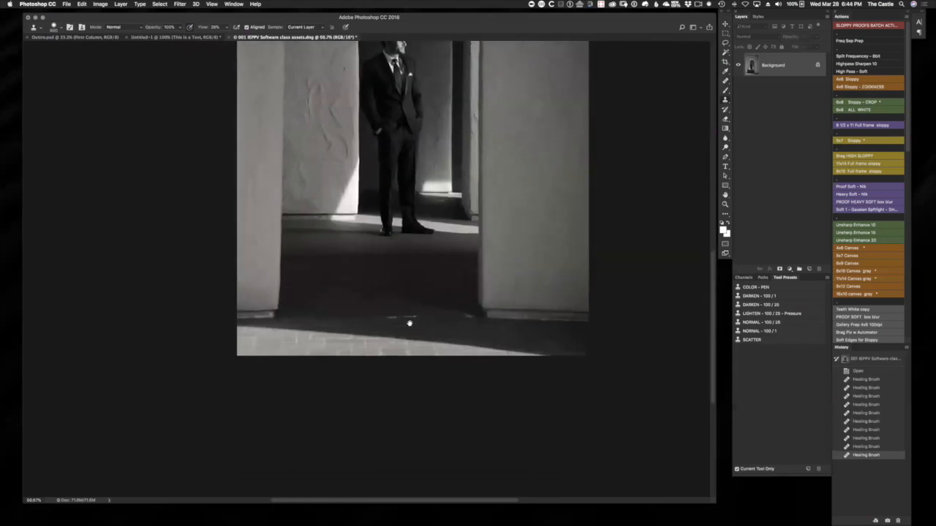
pyautogui.press('super+minus')
pyautogui.press('super+plus')
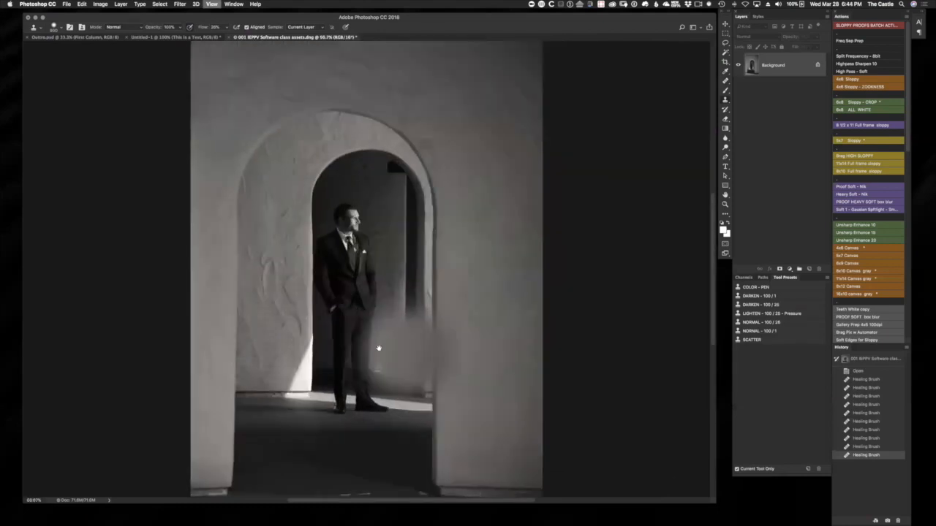
pyautogui.press('super+plus')
pyautogui.press('super+plus')
pyautogui.moveTo(374, 408); pyautogui.dragTo(384, 98)
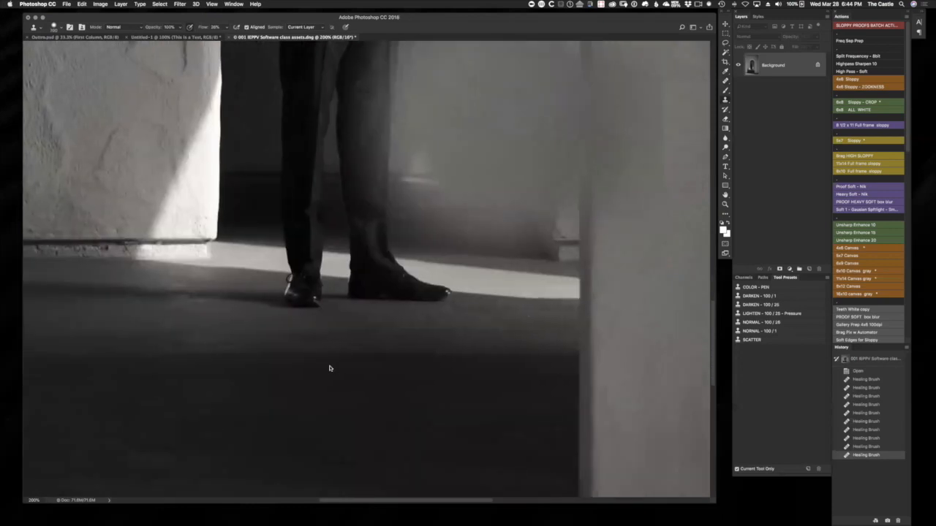
pyautogui.moveTo(356, 429); pyautogui.dragTo(483, 177)
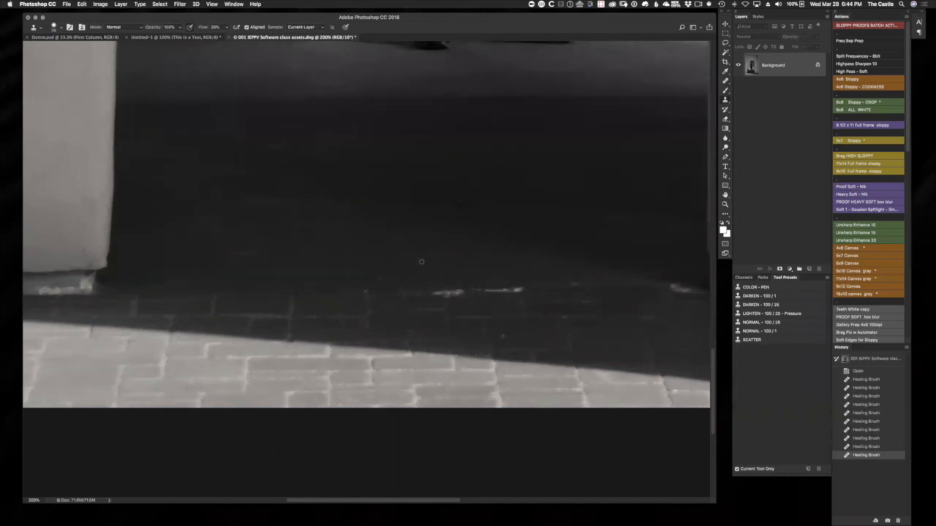
# Step: Try to heal the bright marks on the shaded paving with the Healing Brush, and undo the stroke
pyautogui.press('j')
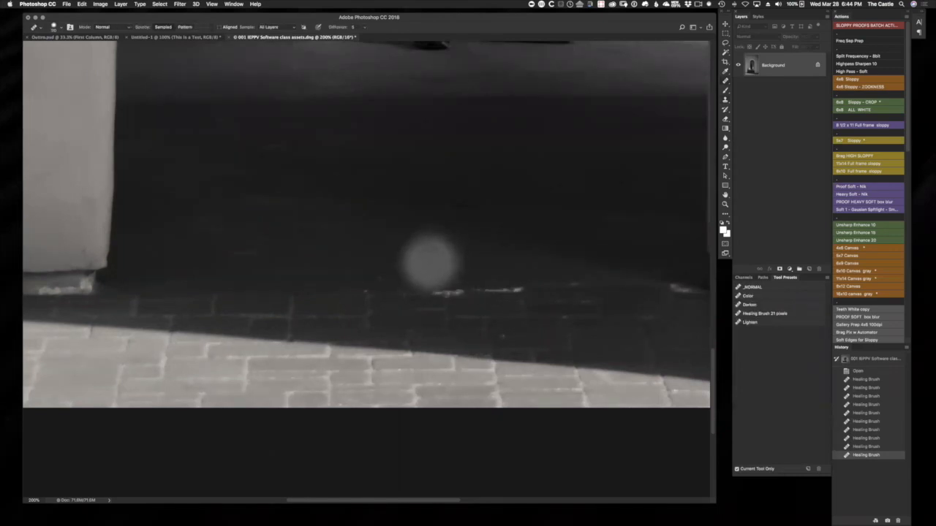
pyautogui.click(430, 264)
pyautogui.moveTo(437, 292); pyautogui.dragTo(520, 289)
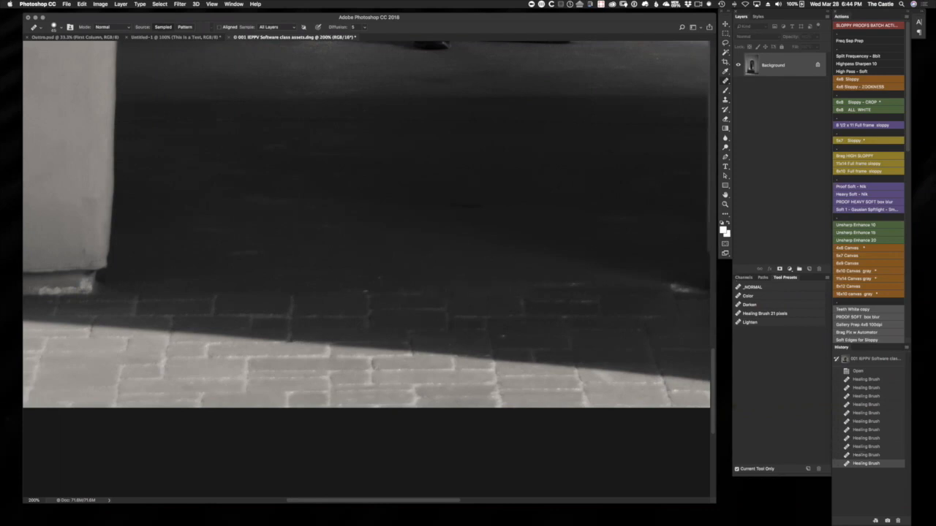
pyautogui.press('super+z')
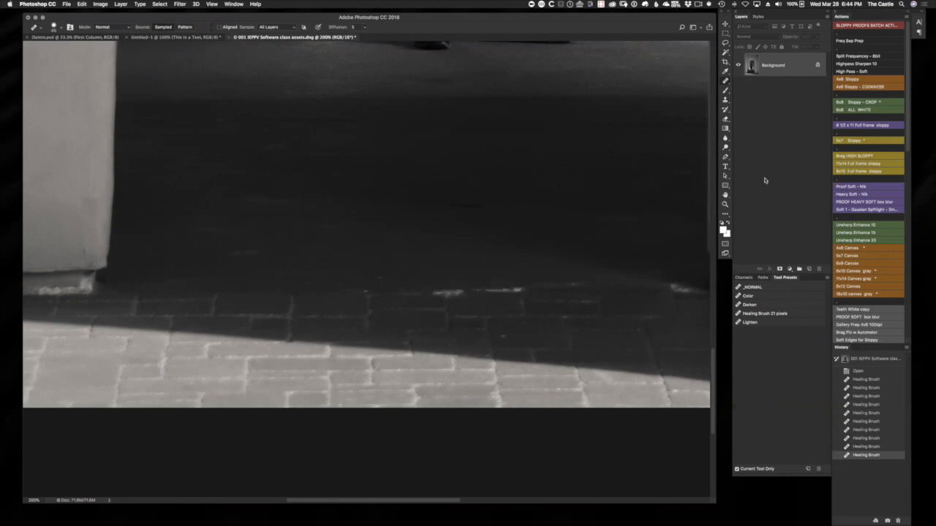
# Step: Try to cover the bright paving marks with the Clone Stamp in Normal mode, sampling the dark floor above, and undo it
pyautogui.click(725, 101)
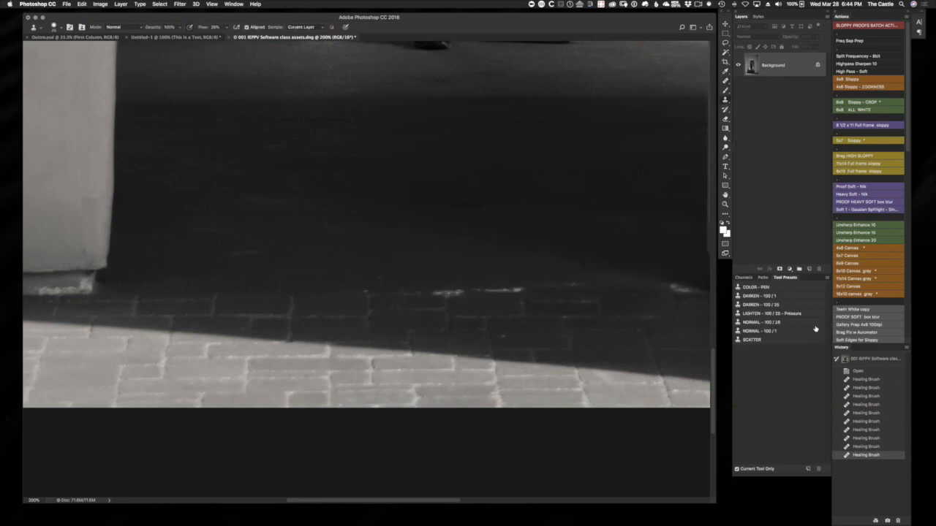
pyautogui.keyDown('alt'); pyautogui.click(436, 255); pyautogui.keyUp('alt')
pyautogui.moveTo(437, 293); pyautogui.dragTo(424, 294)
pyautogui.moveTo(495, 294); pyautogui.dragTo(504, 289)
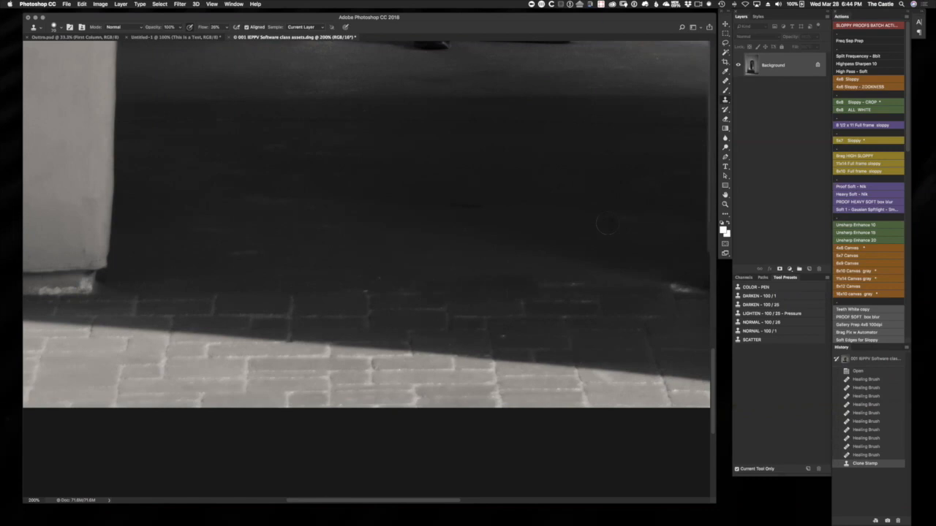
pyautogui.press('super+z')
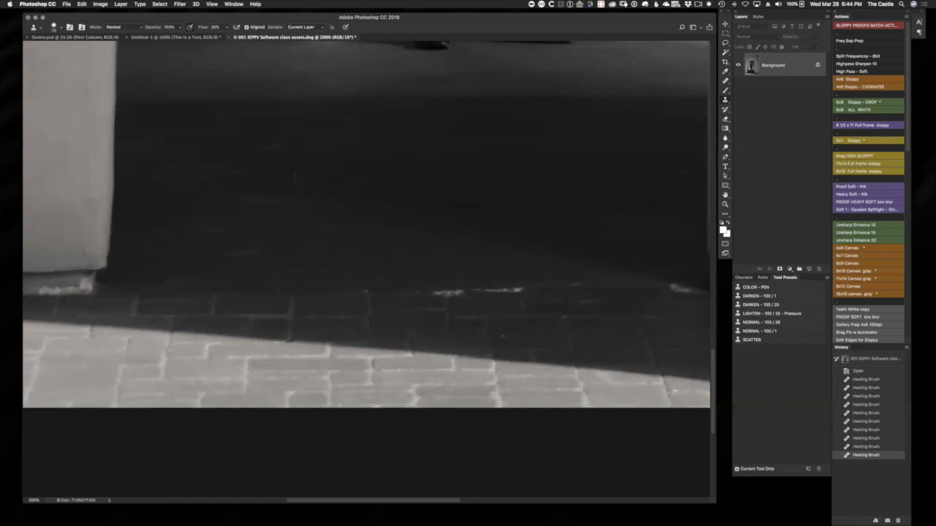
# Step: Set the Clone Stamp to Darken mode with 12% flow and clone dark floor over the bright paving marks
pyautogui.click(135, 28)
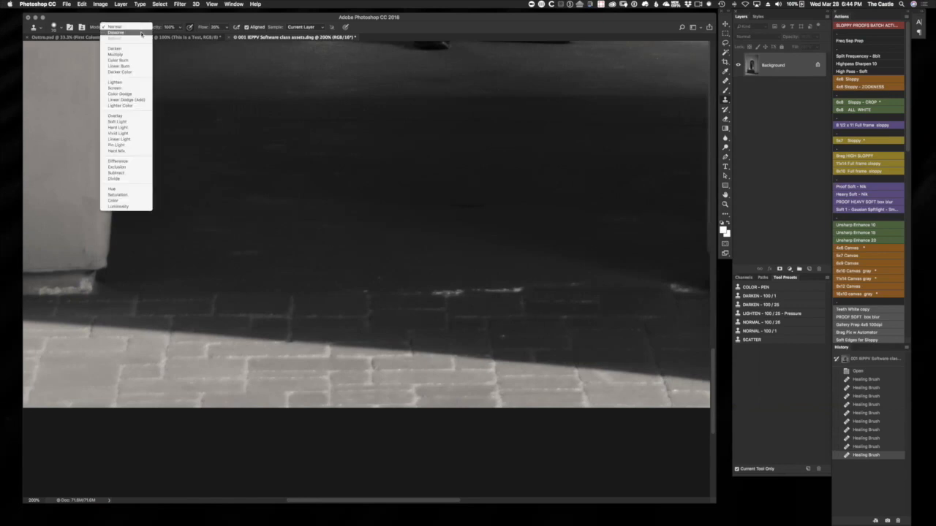
pyautogui.click(125, 27)
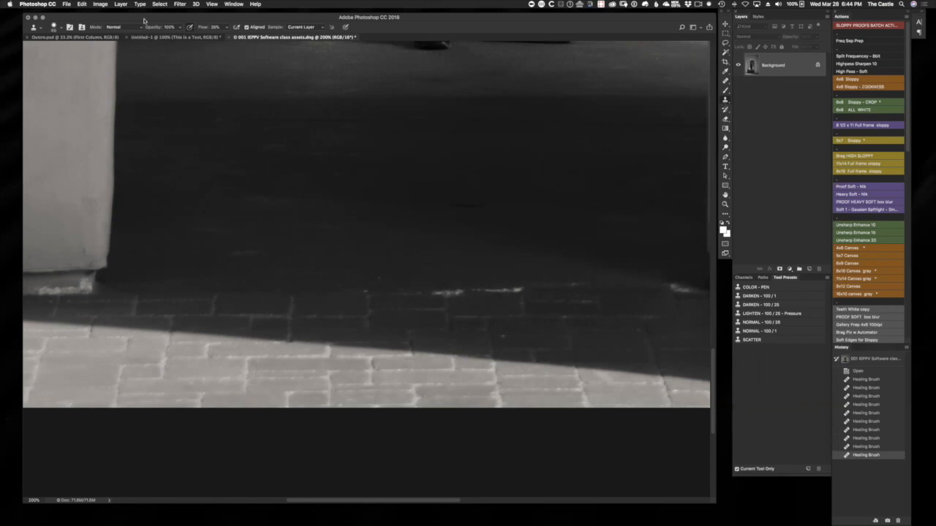
pyautogui.click(123, 27)
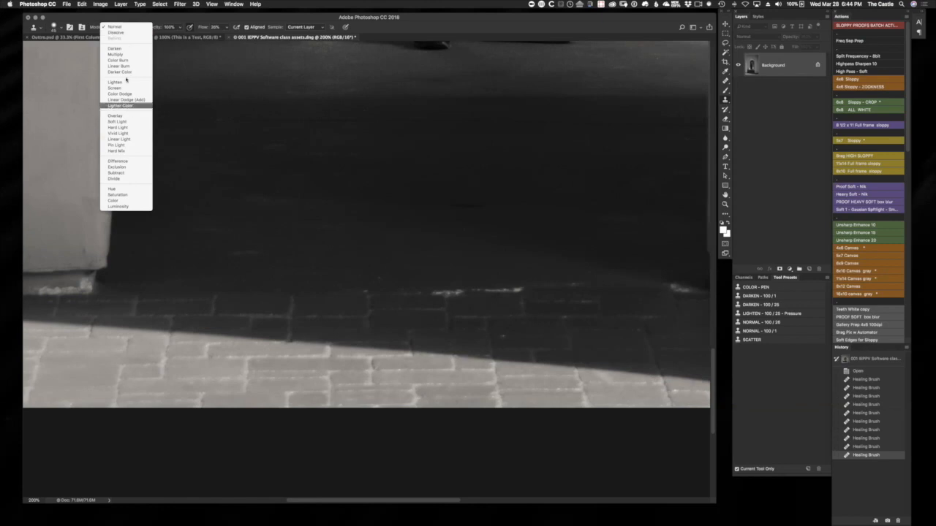
pyautogui.click(114, 49)
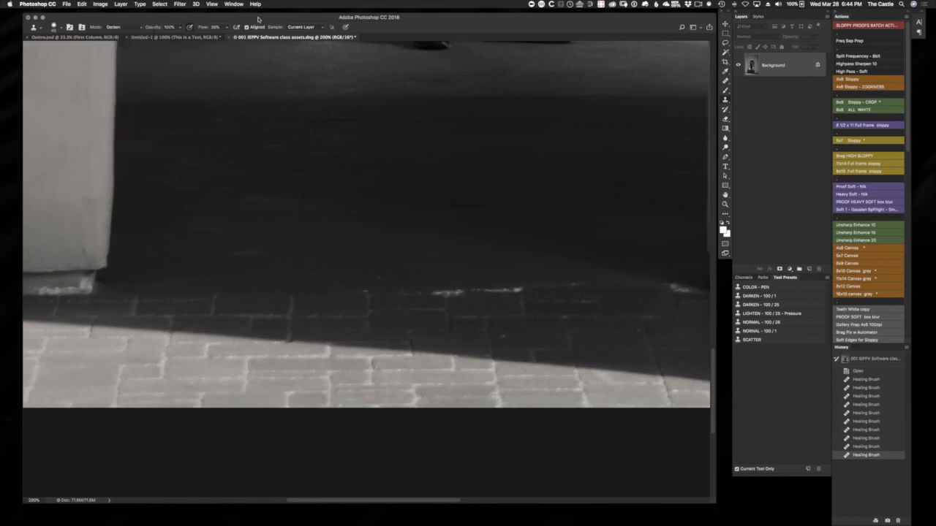
pyautogui.moveTo(203, 27); pyautogui.dragTo(196, 29)
pyautogui.moveTo(482, 291); pyautogui.dragTo(524, 290)
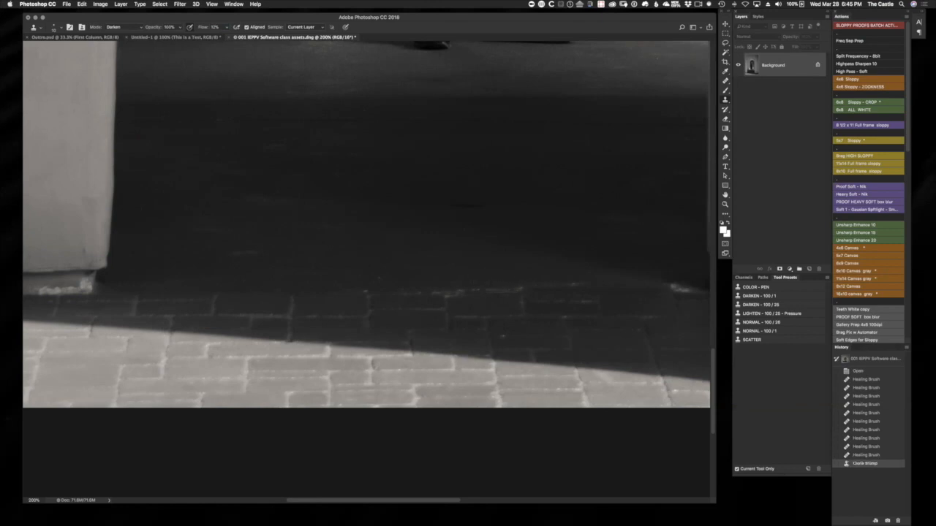
# Step: Darken the remaining light mortar lines along the upper edge of the shaded paving with the Clone Stamp
pyautogui.click(480, 273)
pyautogui.press('super+equal')
pyautogui.press('super+equal')
pyautogui.press('super+equal')
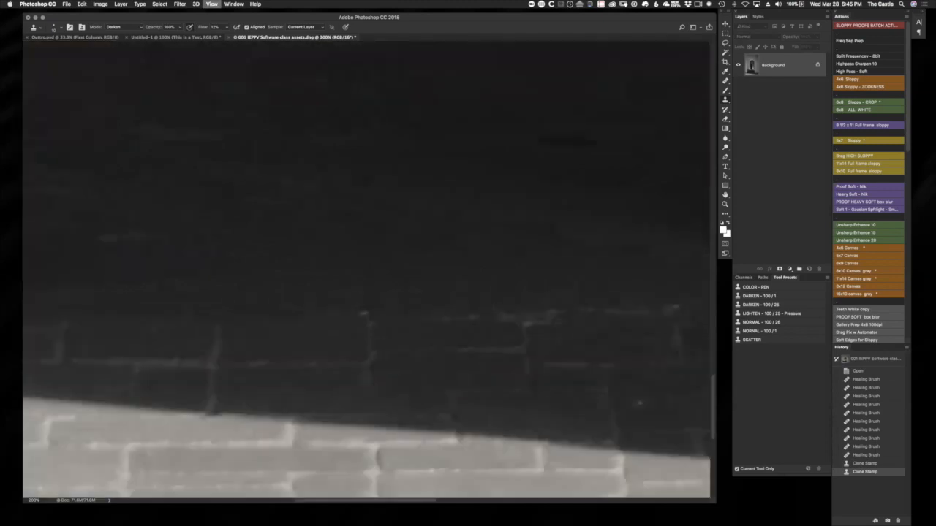
pyautogui.moveTo(618, 384); pyautogui.dragTo(276, 292)
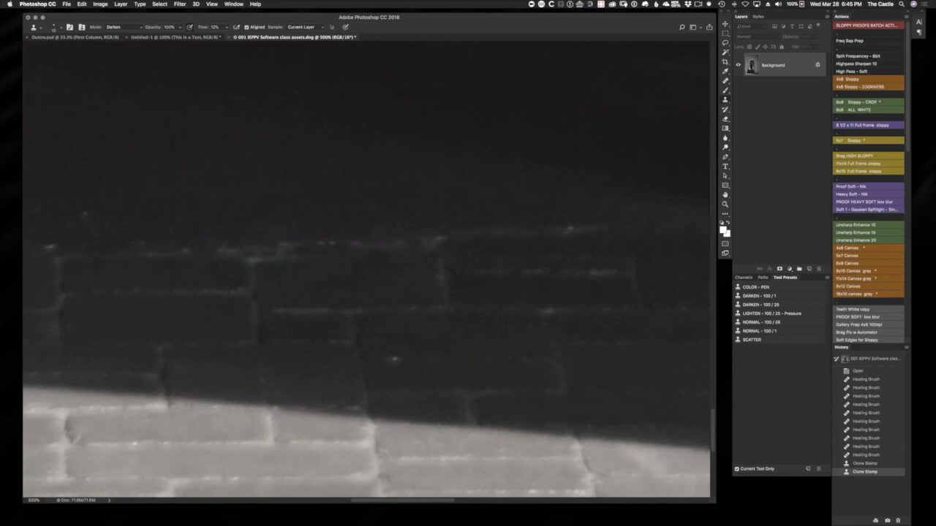
pyautogui.moveTo(343, 286); pyautogui.dragTo(431, 297)
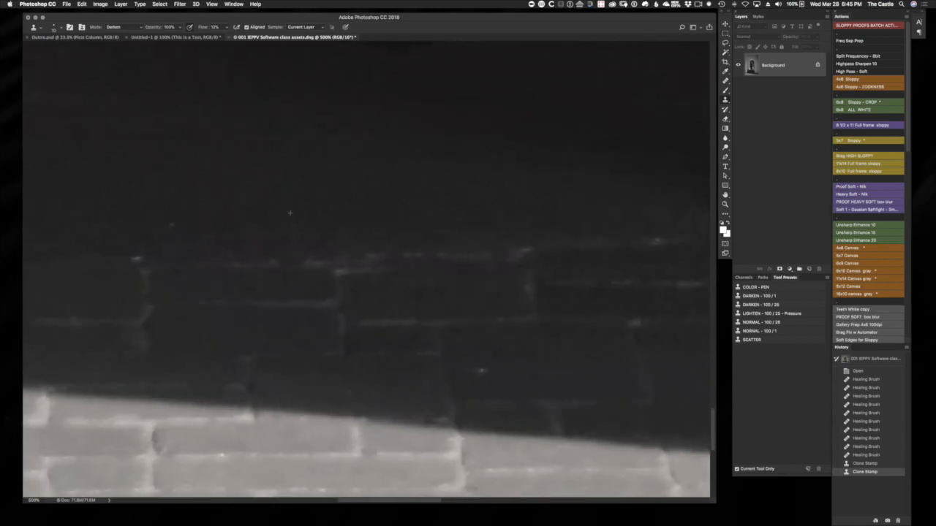
pyautogui.click(373, 236)
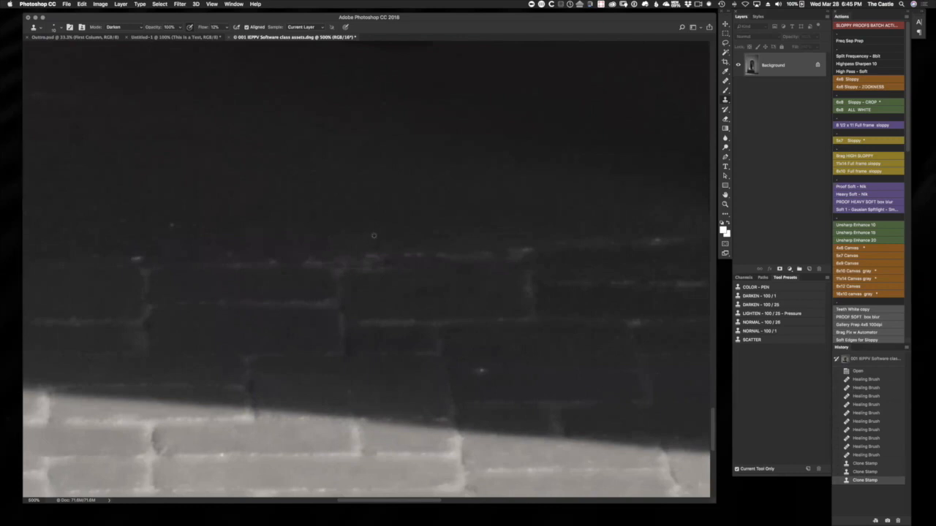
pyautogui.click(490, 220)
# Step: Check the whole retouched portrait, save it, and switch to Lightroom
pyautogui.press('super+minus')
pyautogui.press('super+minus')
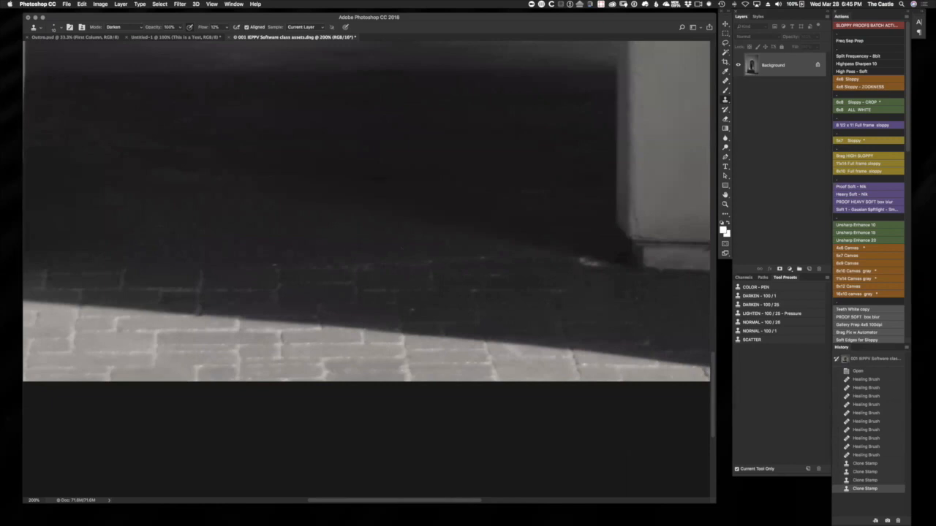
pyautogui.press('super+minus')
pyautogui.press('super+minus')
pyautogui.press('super+minus')
pyautogui.press('super+minus')
pyautogui.press('super+minus')
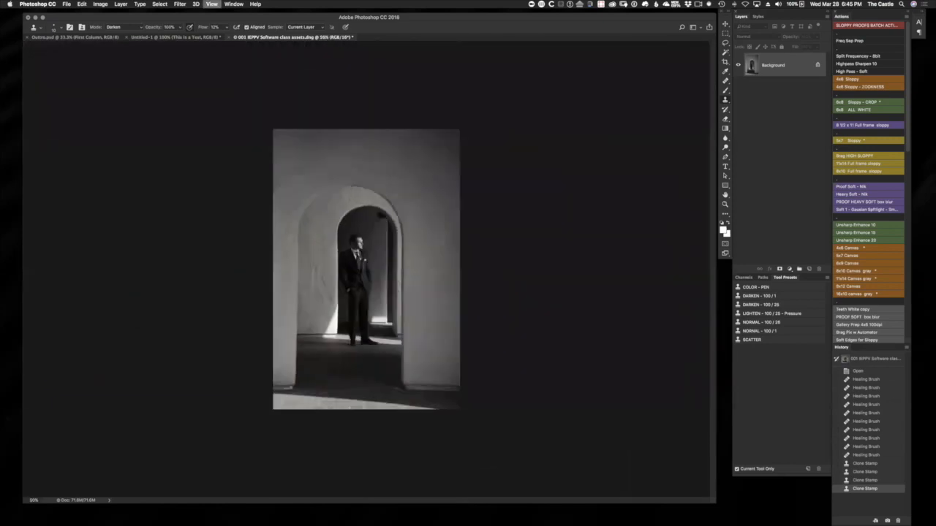
pyautogui.press('super+plus')
pyautogui.press('super+plus')
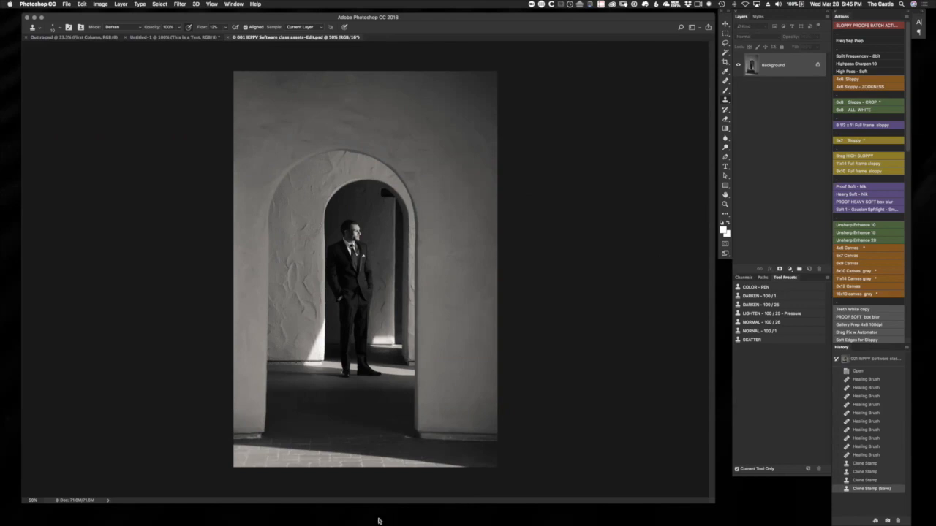
pyautogui.moveTo(379, 523)
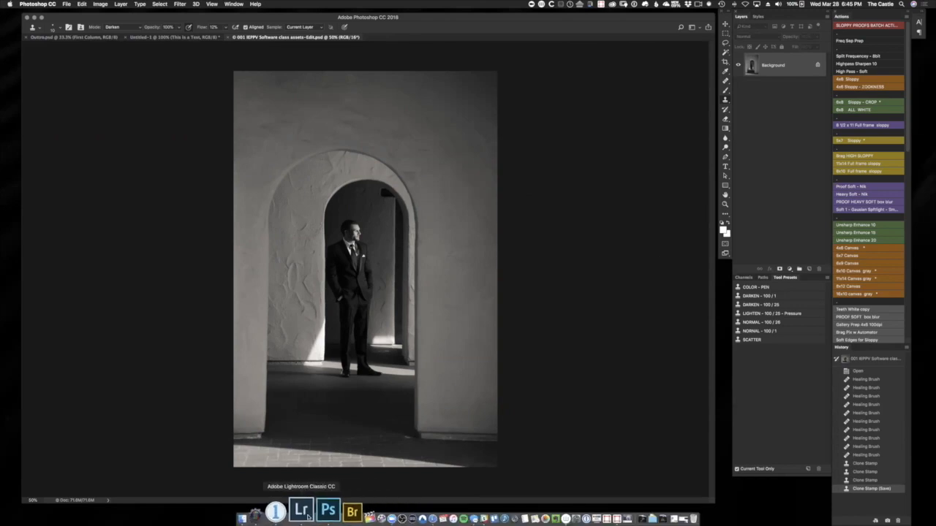
pyautogui.click(307, 513)
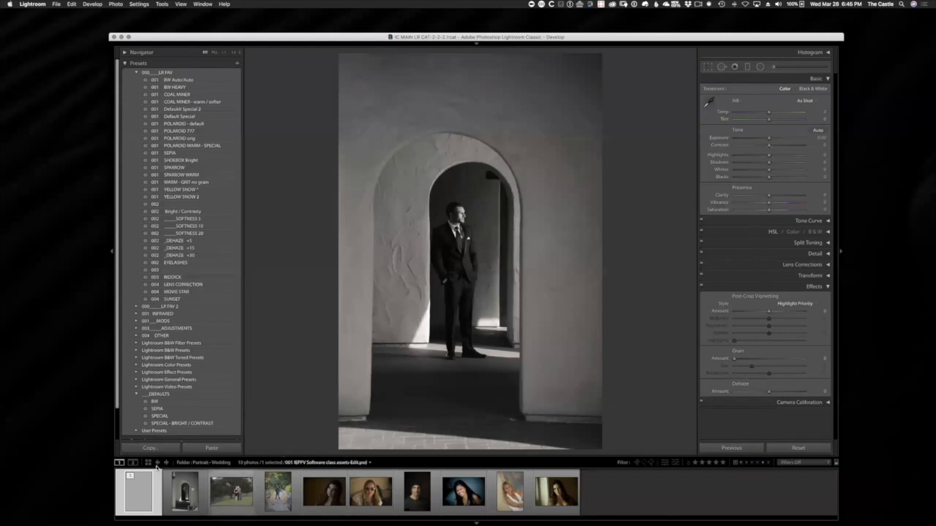
# Step: Compare the original DNG with the retouched PSD and collapse their stack with the PSD selected
pyautogui.click(177, 497)
pyautogui.click(177, 496)
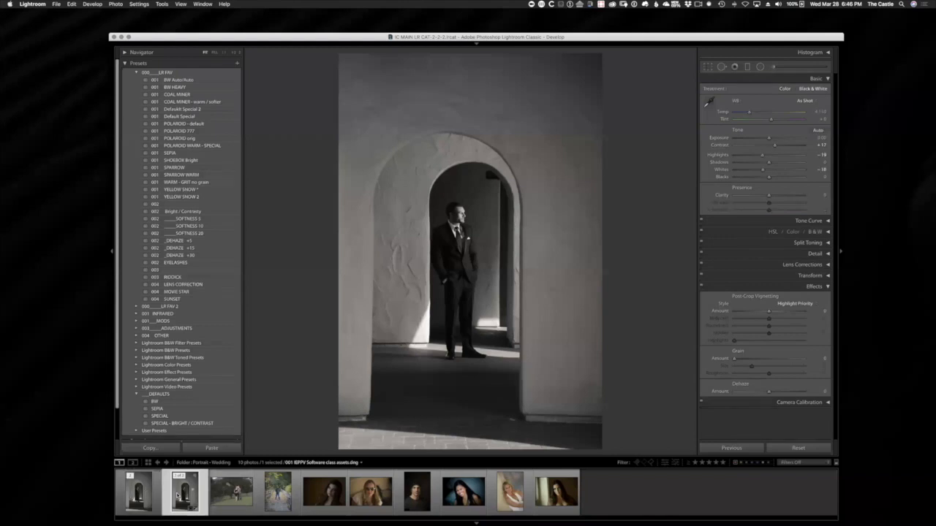
pyautogui.click(143, 493)
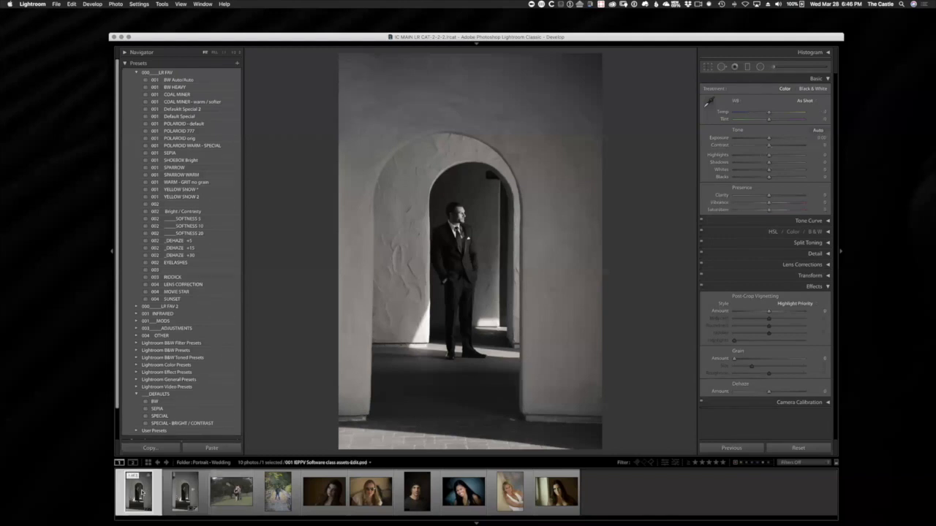
pyautogui.click(193, 491)
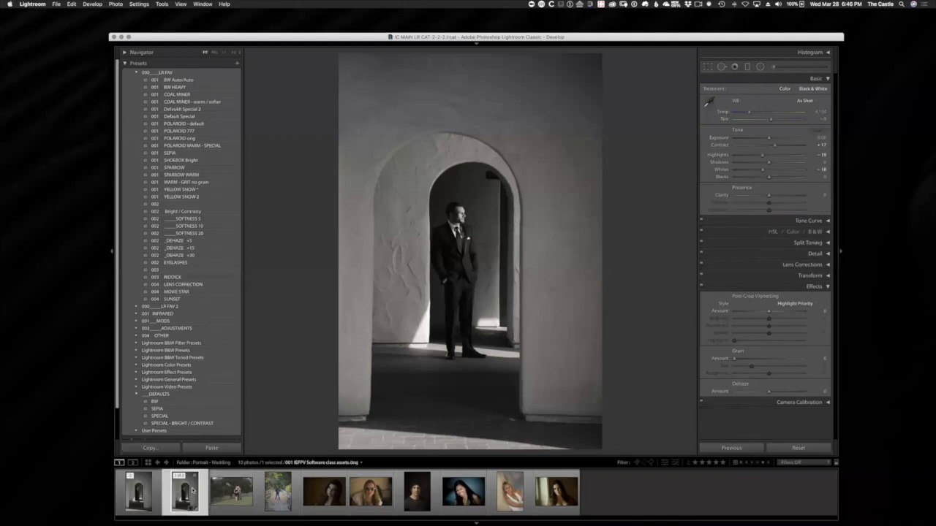
pyautogui.click(142, 492)
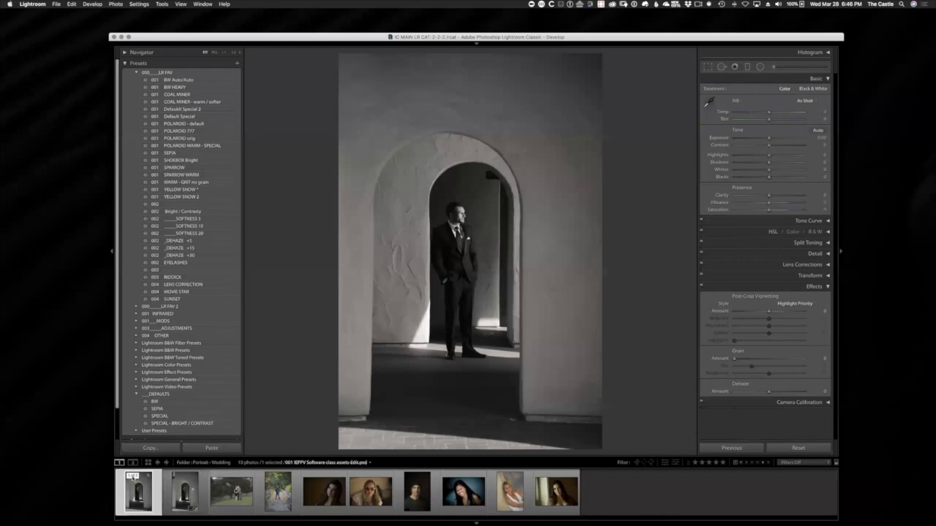
pyautogui.click(133, 476)
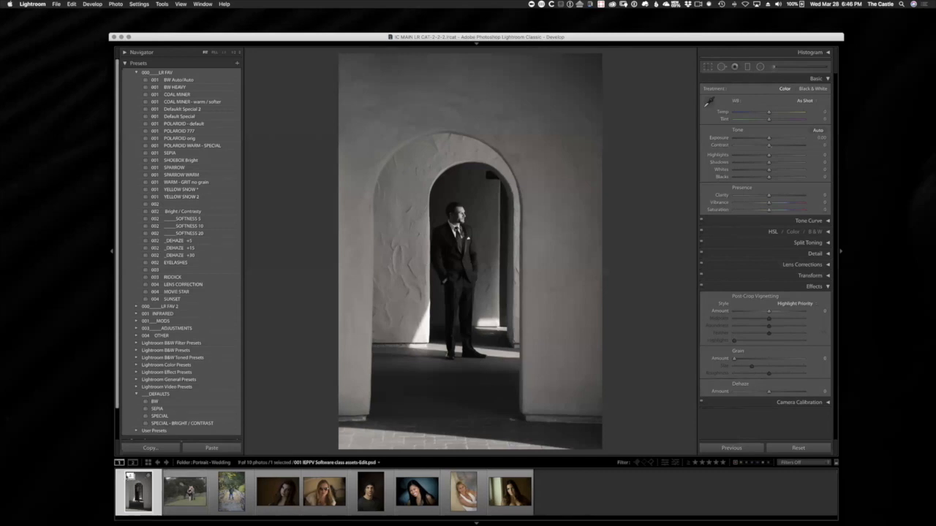
# Step: Crop the retouched portrait tighter around the archway at the original aspect ratio, rotate it slightly and apply the crop
pyautogui.press('r')
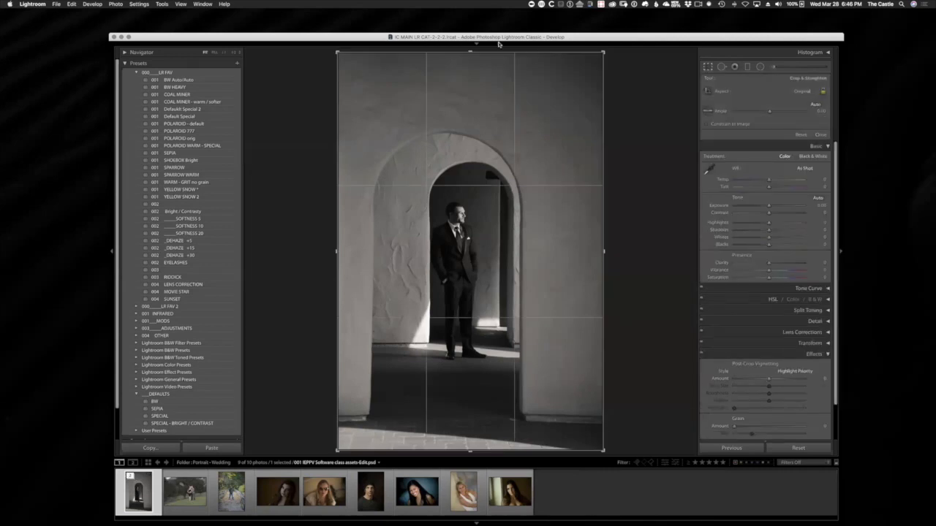
pyautogui.moveTo(471, 52); pyautogui.dragTo(470, 81)
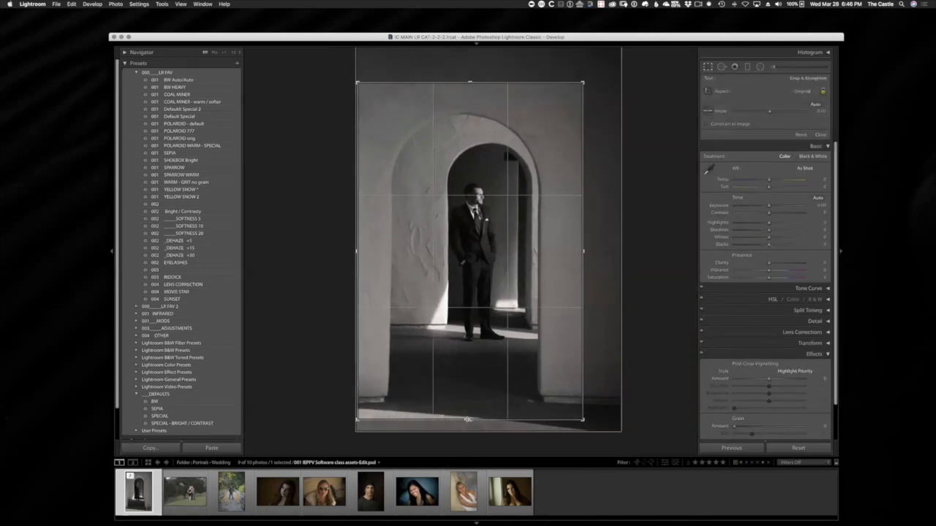
pyautogui.moveTo(470, 420); pyautogui.dragTo(468, 413)
pyautogui.moveTo(590, 162)
pyautogui.mouseDown()
pyautogui.moveTo(607, 153)
pyautogui.moveTo(598, 158)
pyautogui.mouseUp()
pyautogui.press('Return')
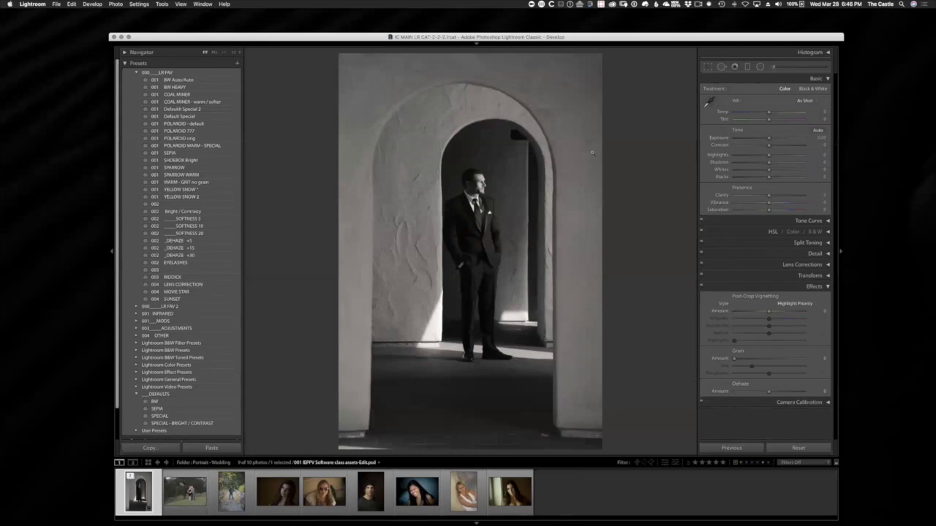
# Step: Burn the area around the suited man with a radial filter using the OUTER BURN effect: Exposure −0.63, Highlights −11, Shadows −10, Feather 72
pyautogui.hotkey('shift', 'm')
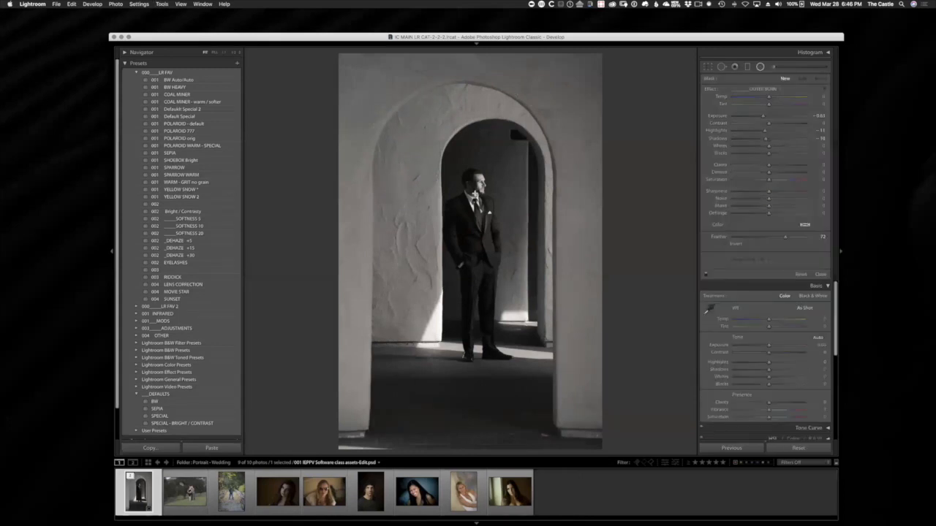
pyautogui.moveTo(475, 194); pyautogui.dragTo(568, 349)
pyautogui.hotkey('shift', 'm')
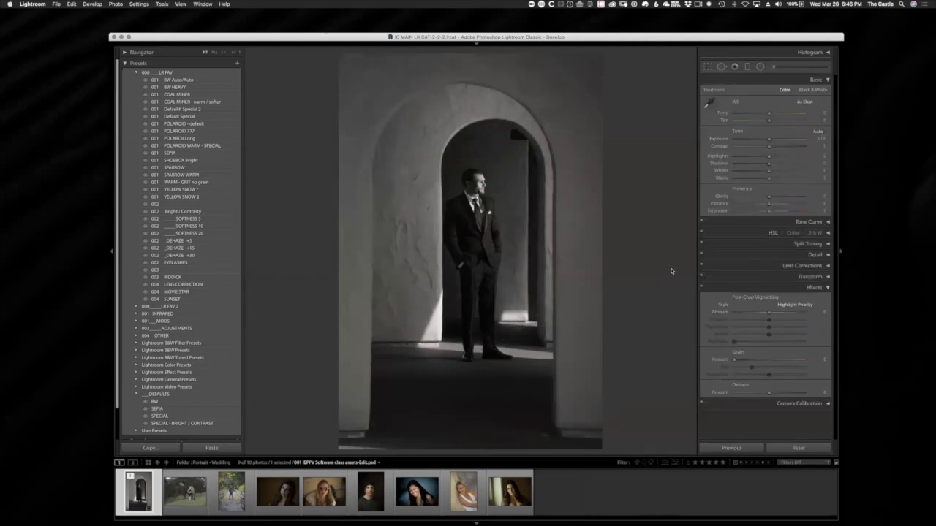
pyautogui.press('=')
pyautogui.press('-')
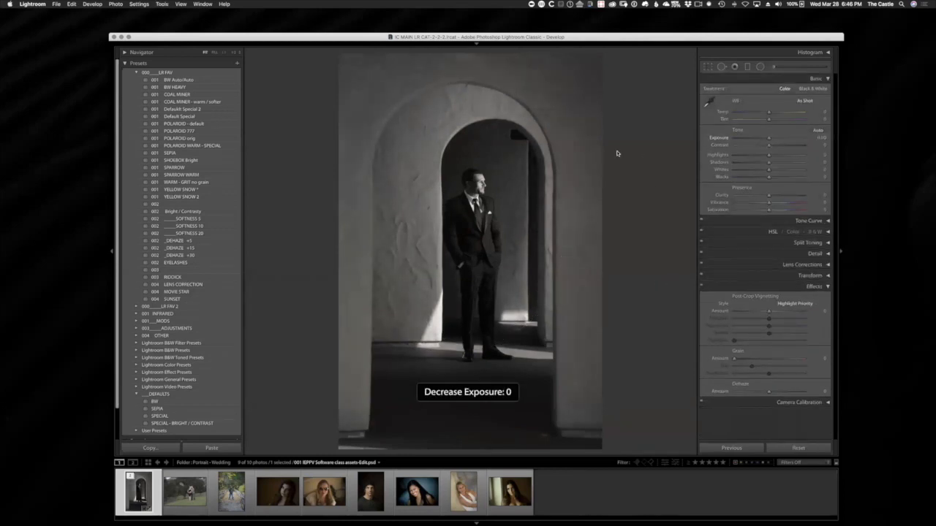
pyautogui.click(760, 68)
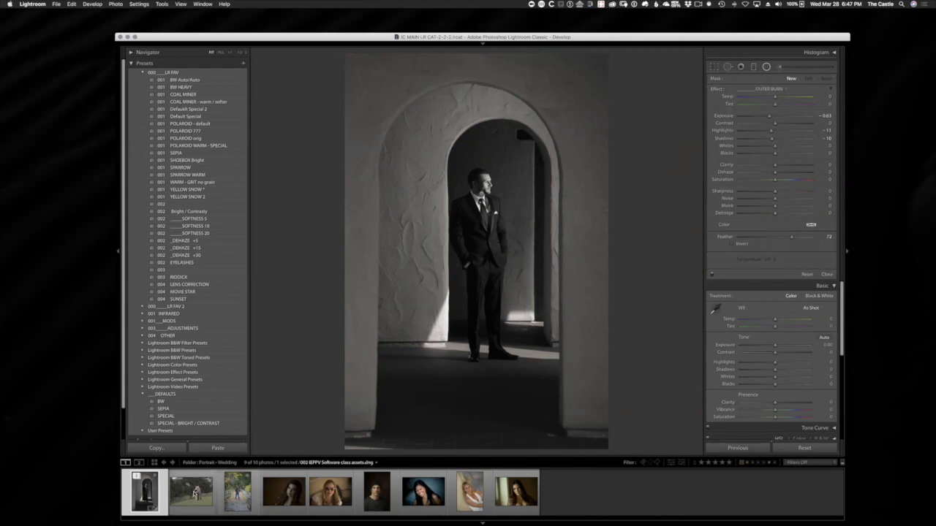
# Step: Crop the upper edge of the couple-under-the-tree photo at the original aspect ratio and darken their surroundings with an OUTER BURN radial filter
pyautogui.click(196, 497)
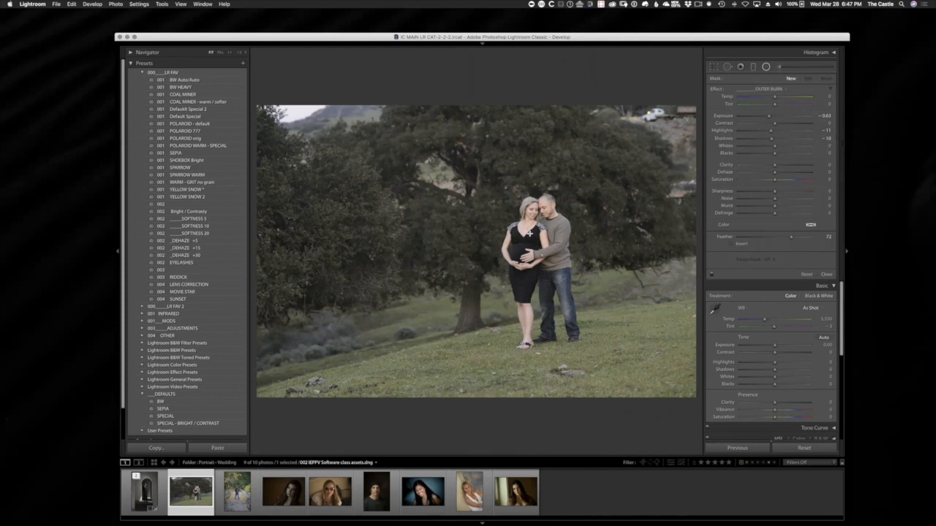
pyautogui.press('r')
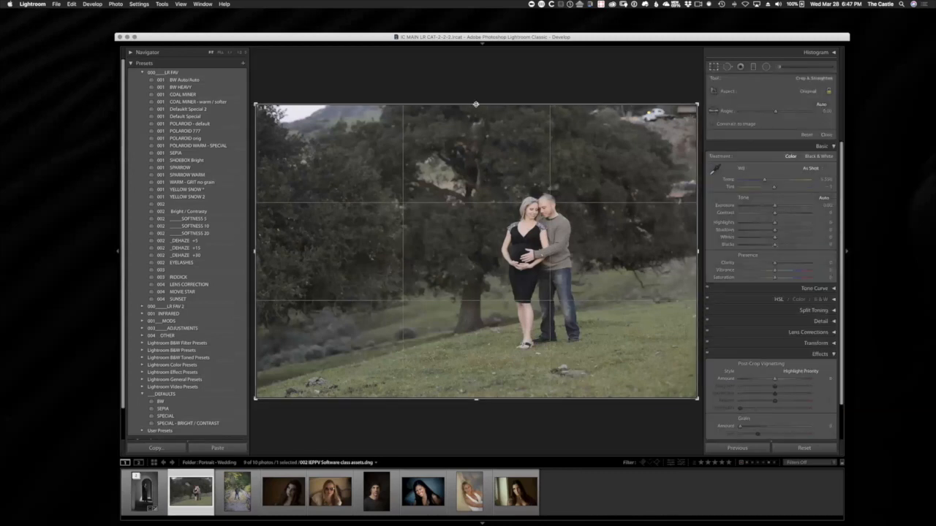
pyautogui.moveTo(491, 106); pyautogui.dragTo(487, 163)
pyautogui.press('Return')
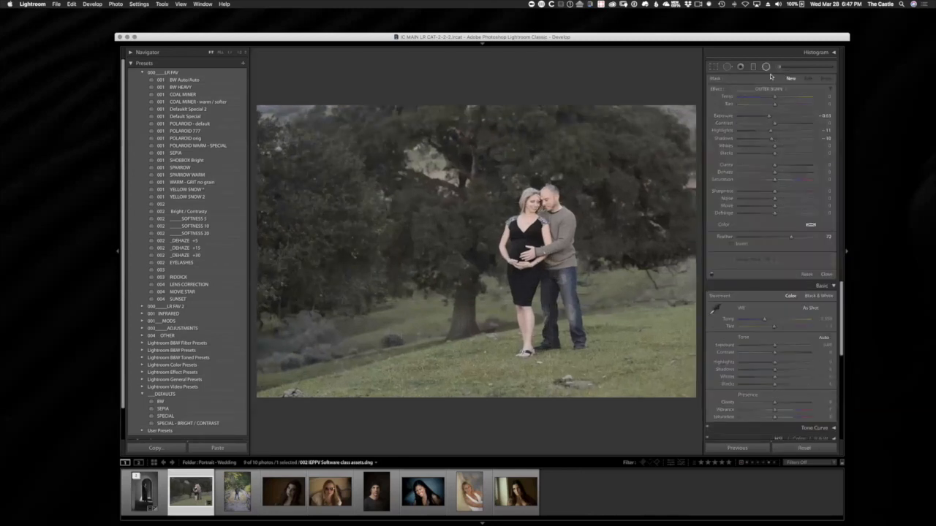
pyautogui.moveTo(538, 210); pyautogui.dragTo(686, 345)
pyautogui.hotkey('shift', 'm')
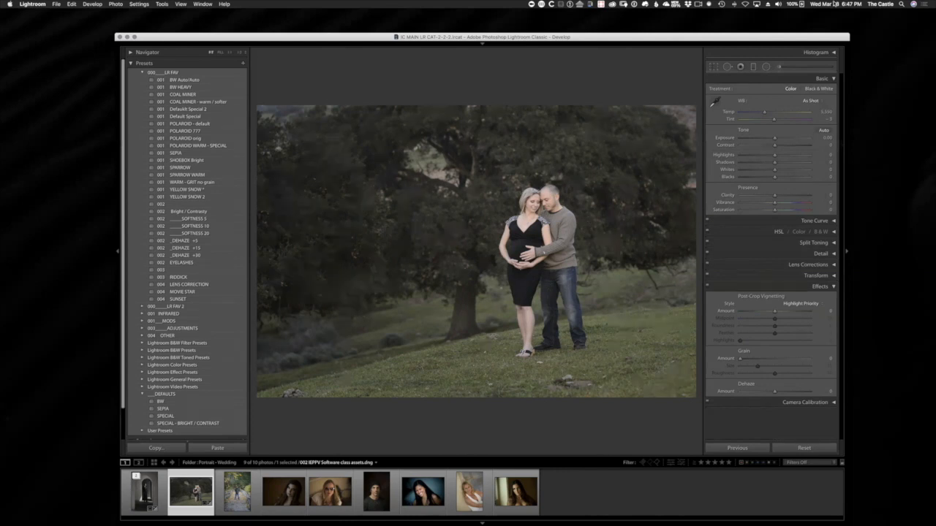
# Step: Sample several neutral targets on the couple for white balance, settling on Temp 6,900 and Tint −12
pyautogui.click(715, 102)
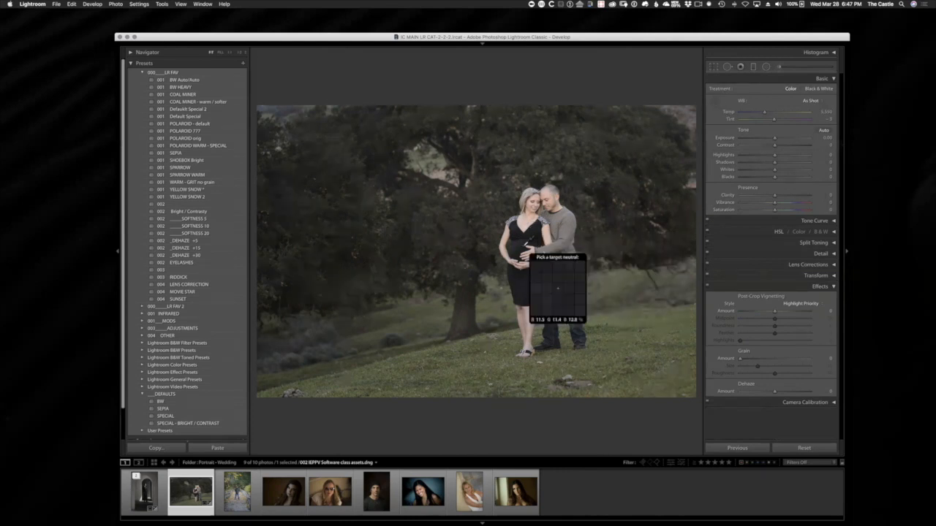
pyautogui.click(524, 254)
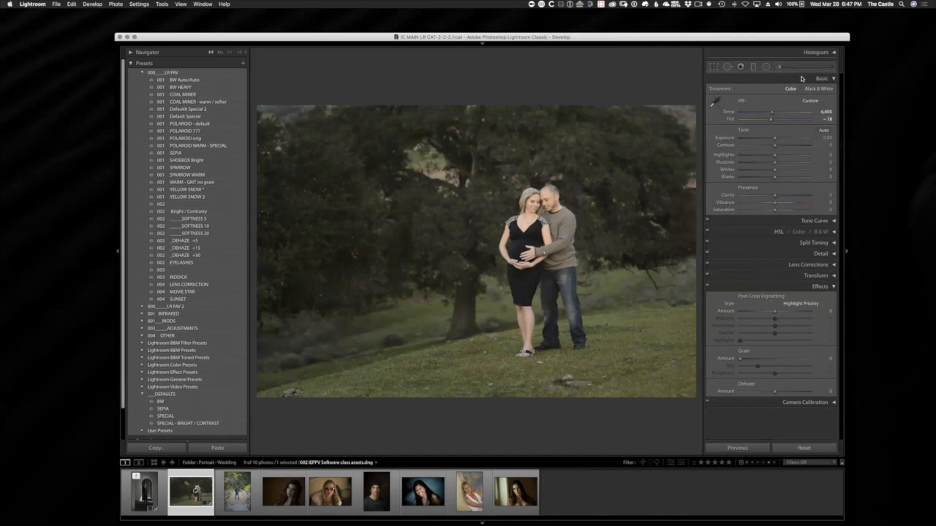
pyautogui.click(715, 102)
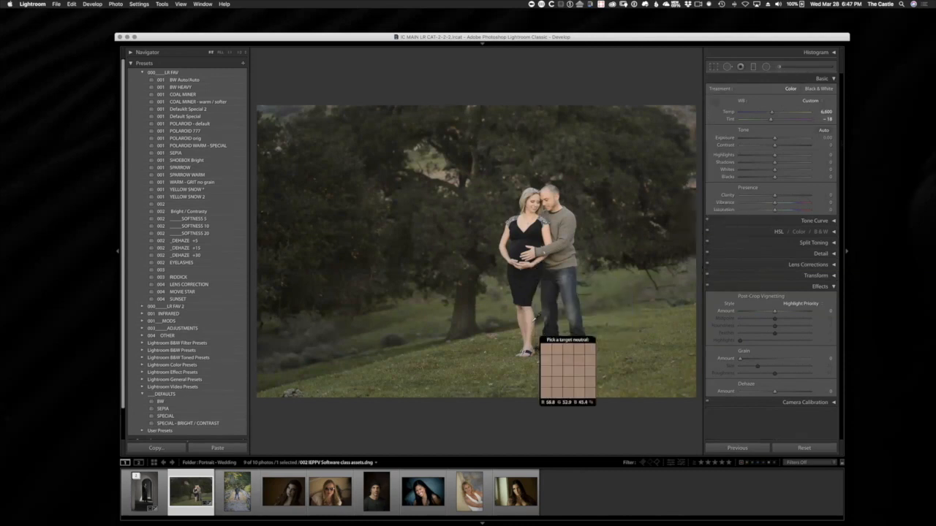
pyautogui.click(566, 363)
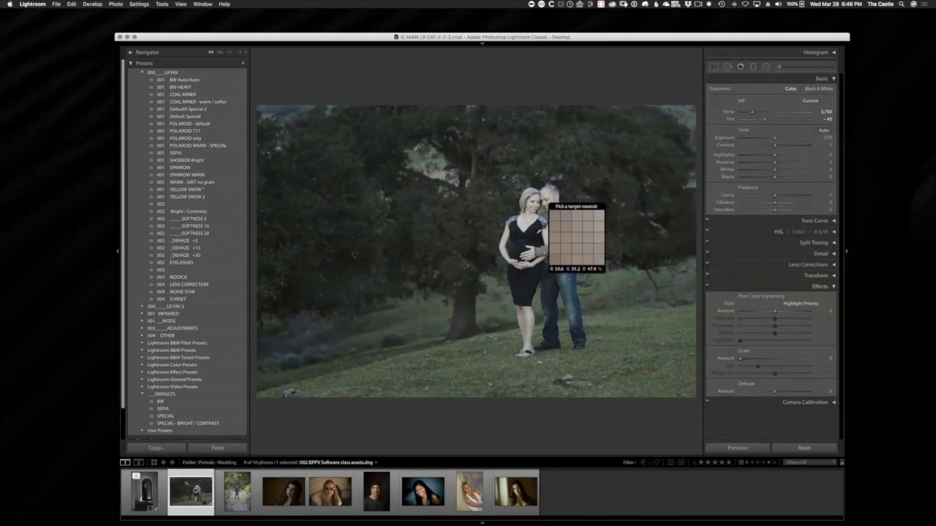
pyautogui.click(519, 246)
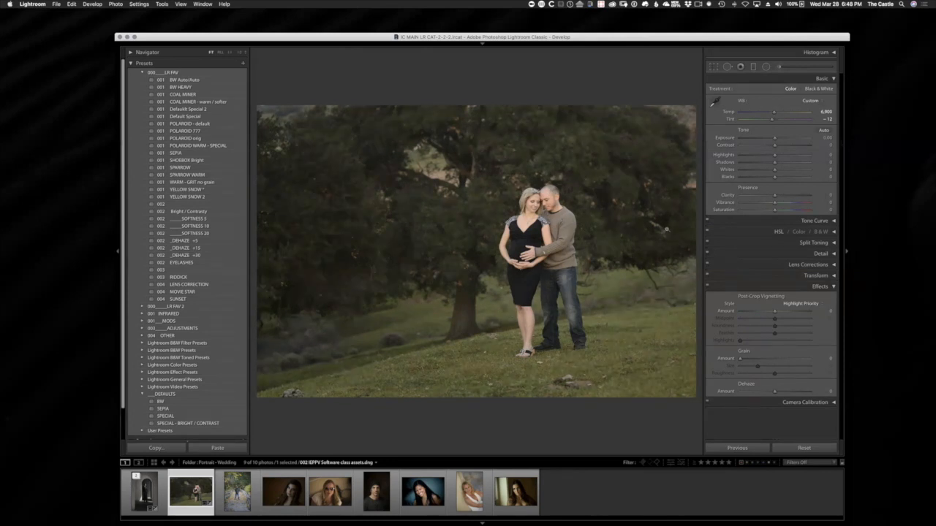
# Step: Set the couple photo's exposure to +0.20
pyautogui.press('=')
pyautogui.press('=')
pyautogui.press('=')
pyautogui.press('-')
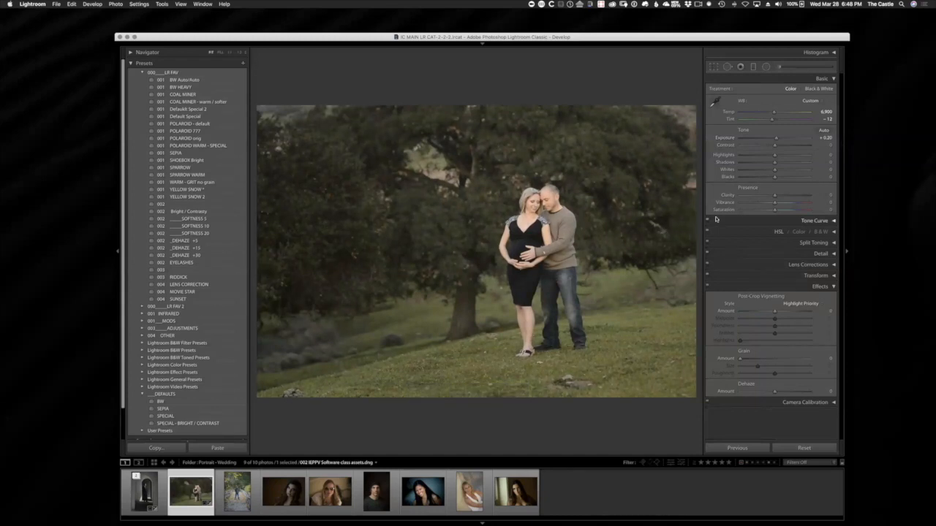
# Step: Crop the couple photo slightly tighter from its upper edge at the original aspect ratio and apply the crop
pyautogui.press('r')
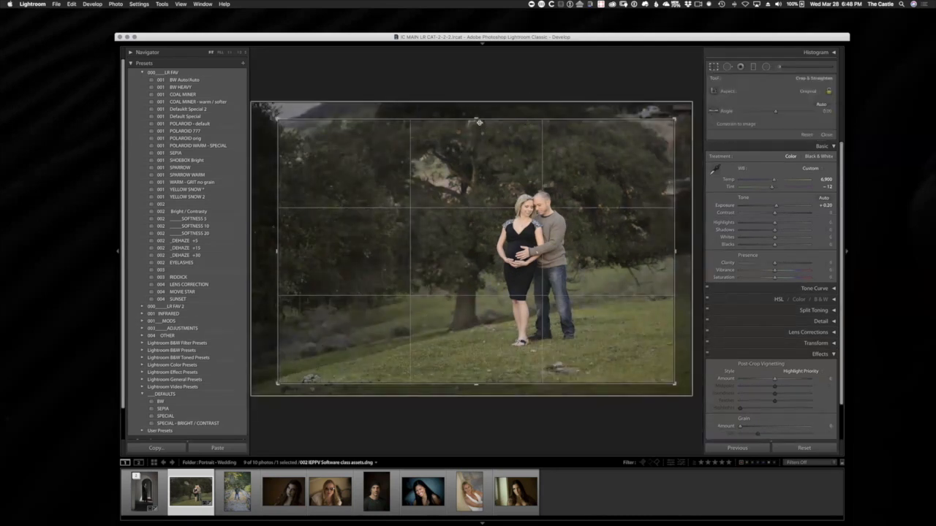
pyautogui.moveTo(475, 119); pyautogui.dragTo(475, 130)
pyautogui.press('Return')
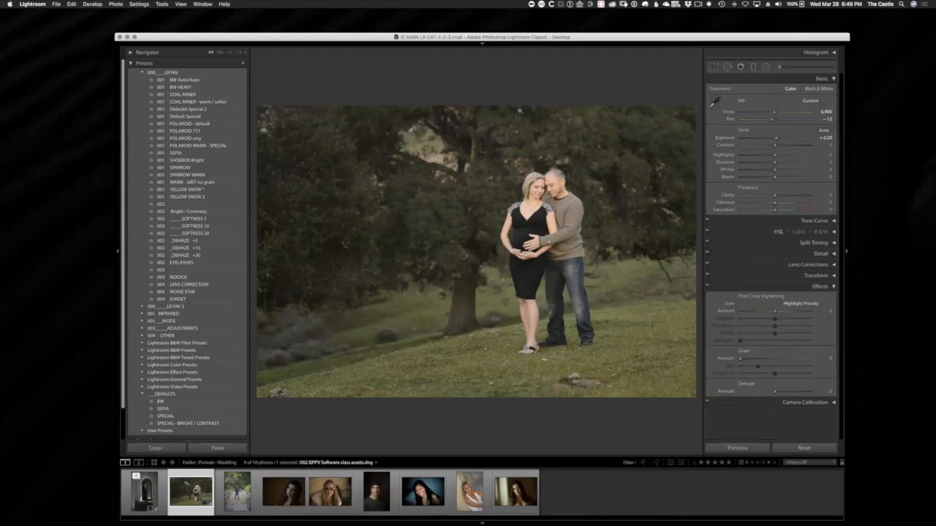
# Step: Compare the finished archway portrait with the edited couple photo, ending on the archway portrait
pyautogui.click(144, 492)
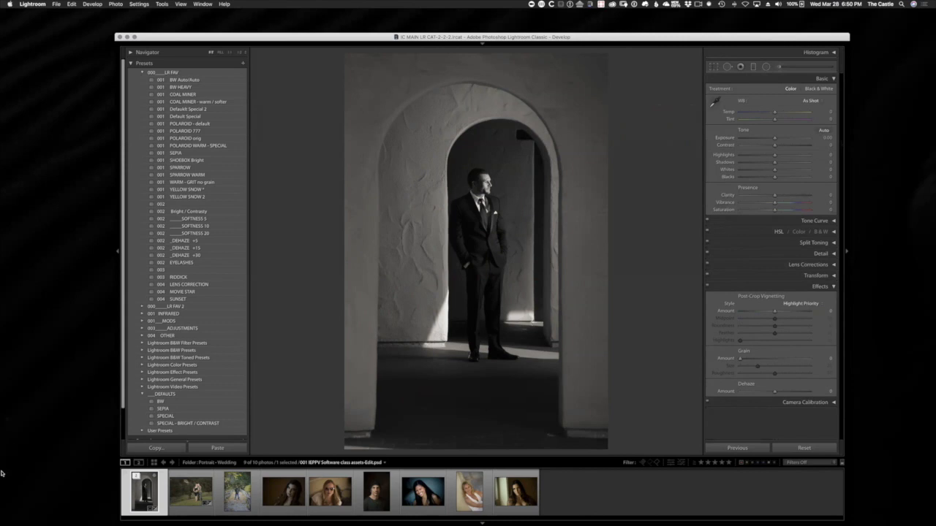
pyautogui.click(189, 500)
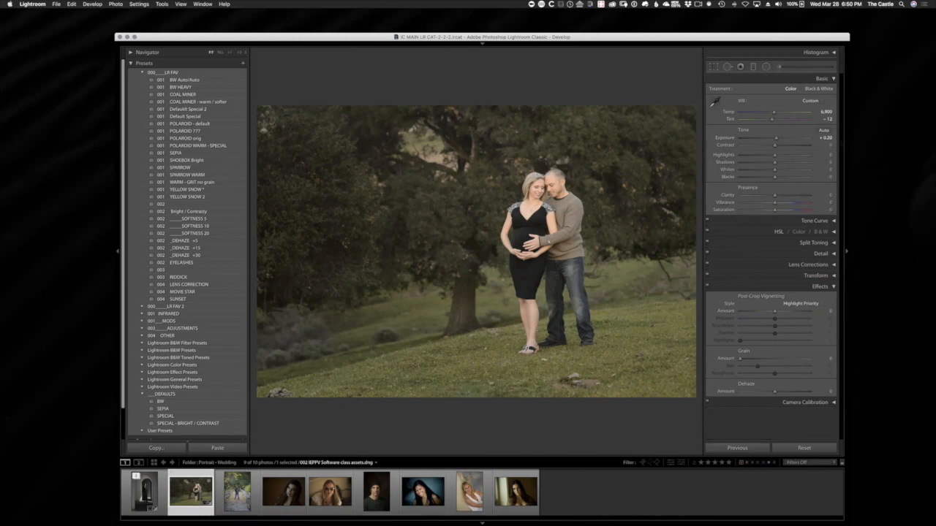
pyautogui.click(150, 497)
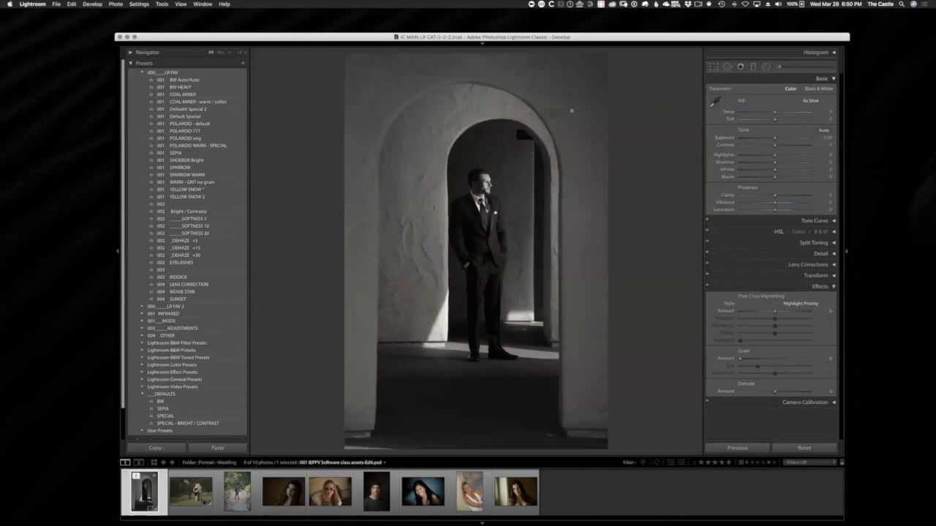
# Step: Try to straighten the archway portrait within its existing crop using the Straighten tool
pyautogui.press('r')
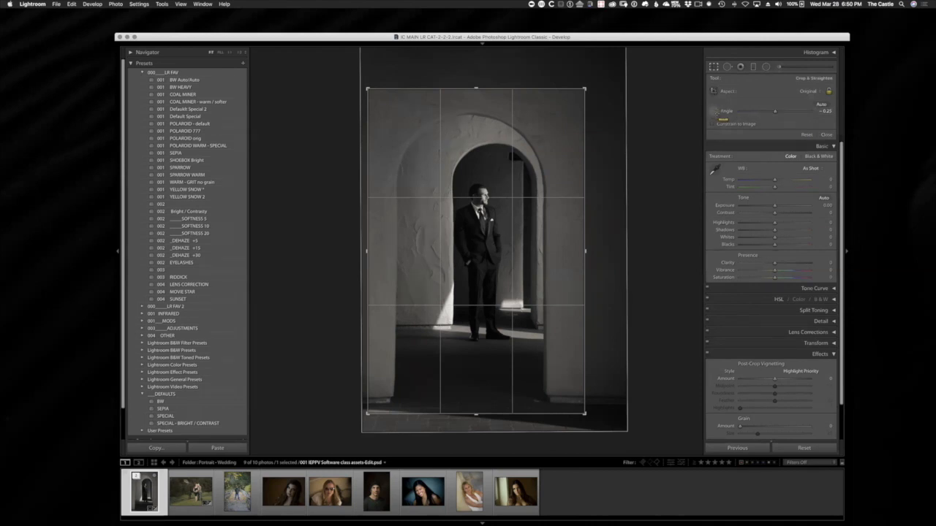
pyautogui.click(715, 111)
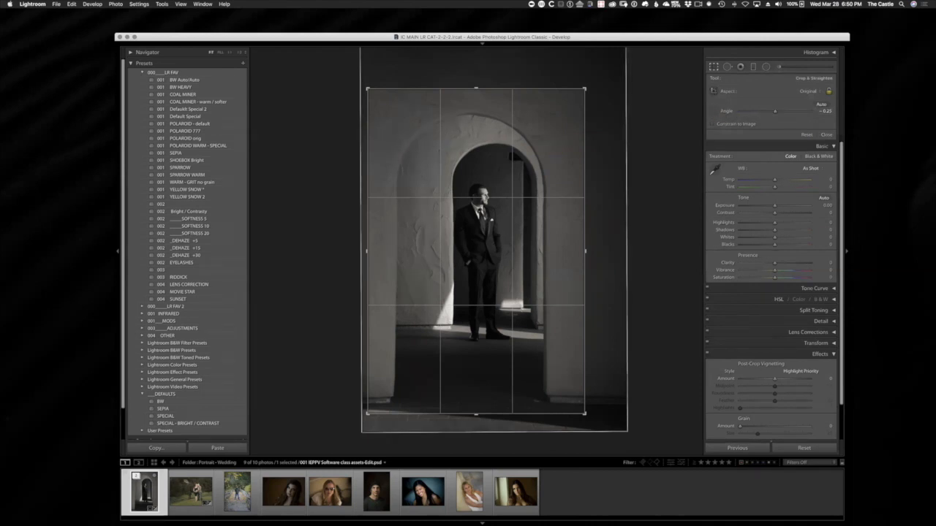
pyautogui.press('super+h')
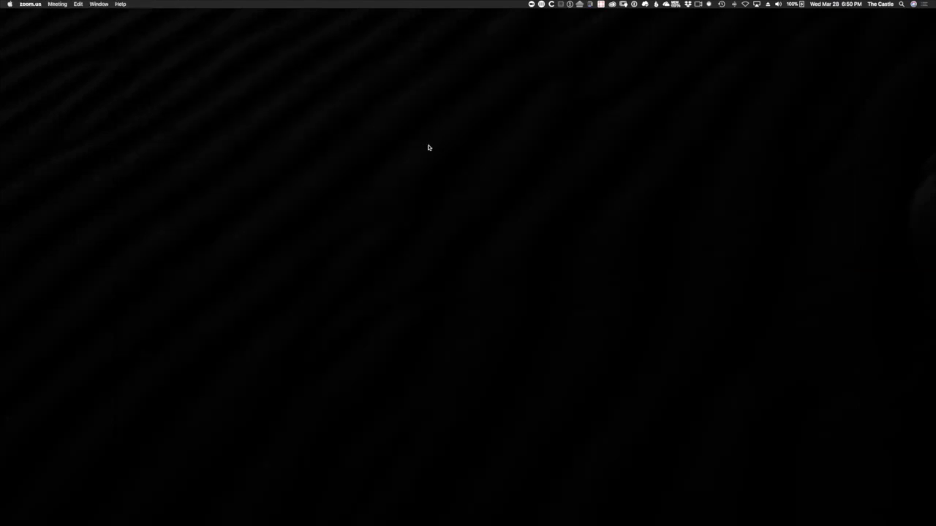
# Step: Relaunch Lightroom Classic and reveal its module picker
pyautogui.moveTo(371, 517)
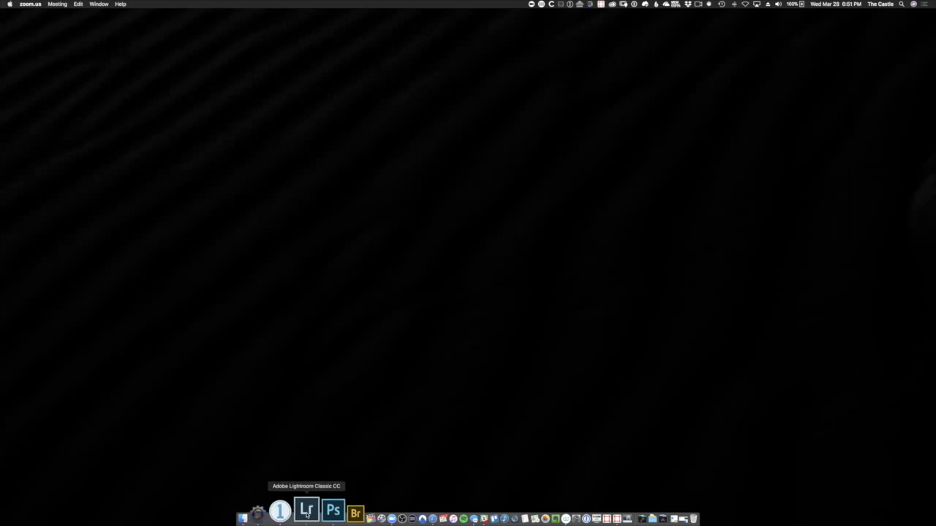
pyautogui.click(307, 512)
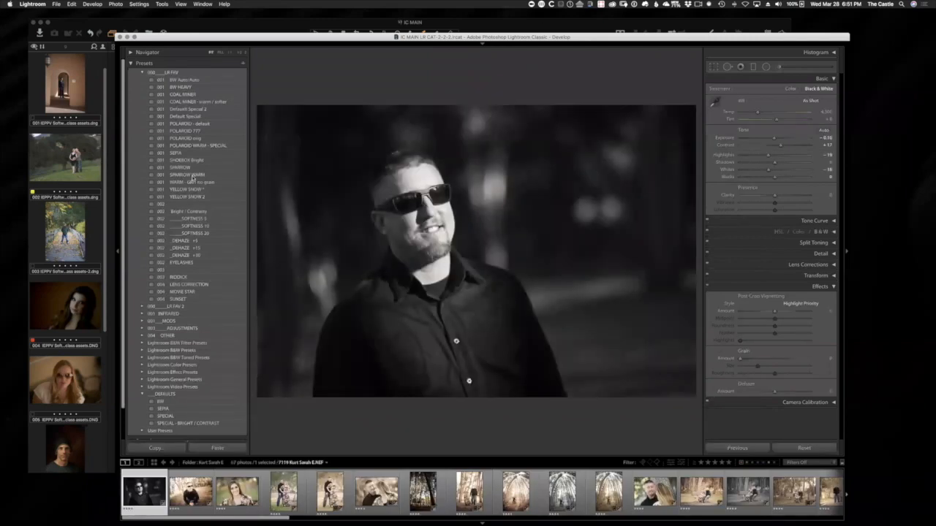
pyautogui.moveTo(573, 41); pyautogui.dragTo(585, 37)
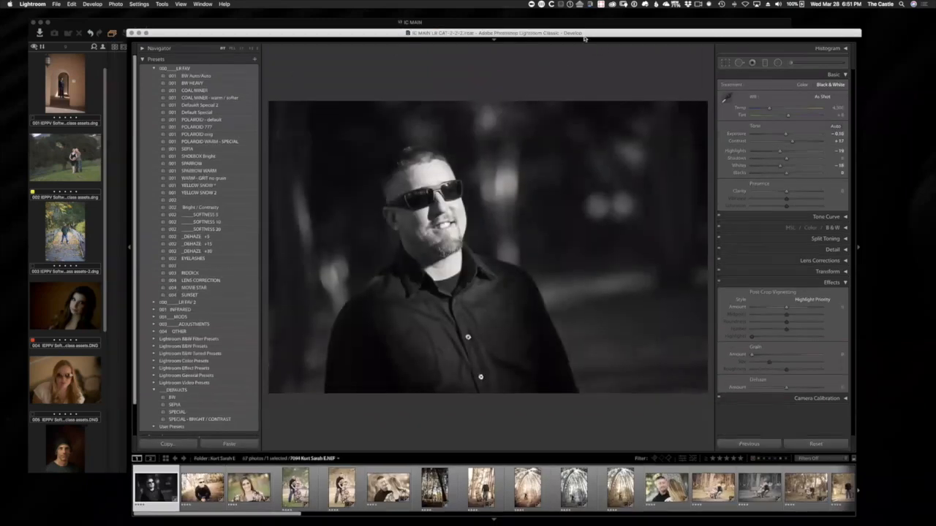
pyautogui.click(493, 39)
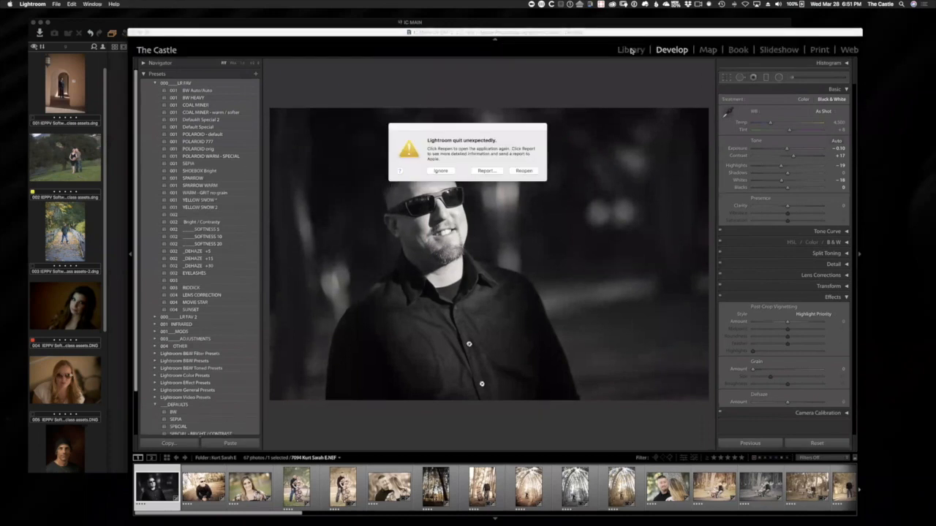
# Step: Switch to the Library module and dismiss both crash dialogs without sending a report
pyautogui.click(631, 50)
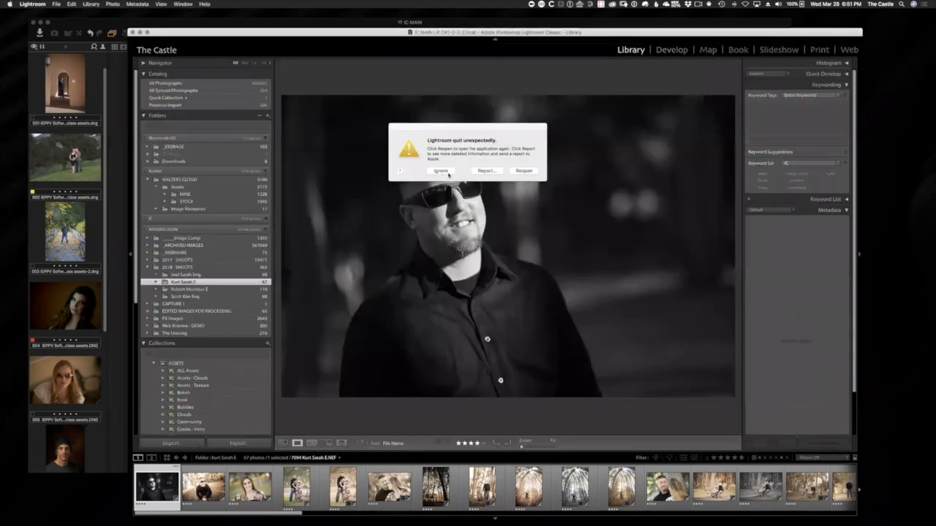
pyautogui.click(448, 172)
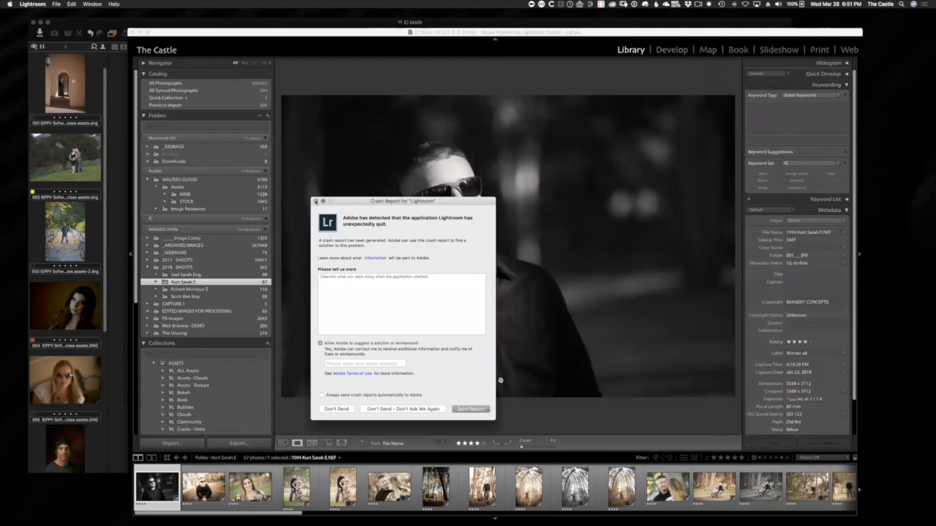
pyautogui.click(316, 201)
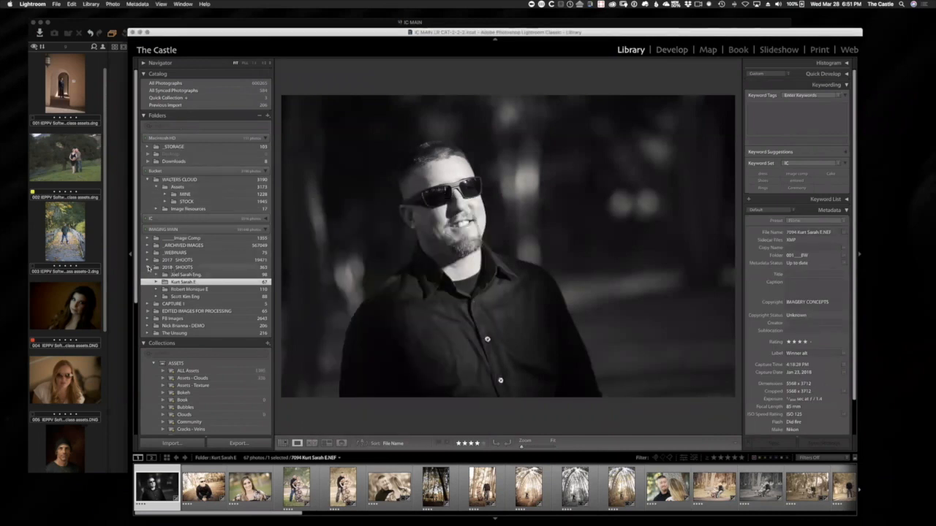
# Step: Open the Portrait - Wedding folder inside _WEBINARS, IEPPV, IEPPV Software Class, and bring up the overview of open windows
pyautogui.click(149, 268)
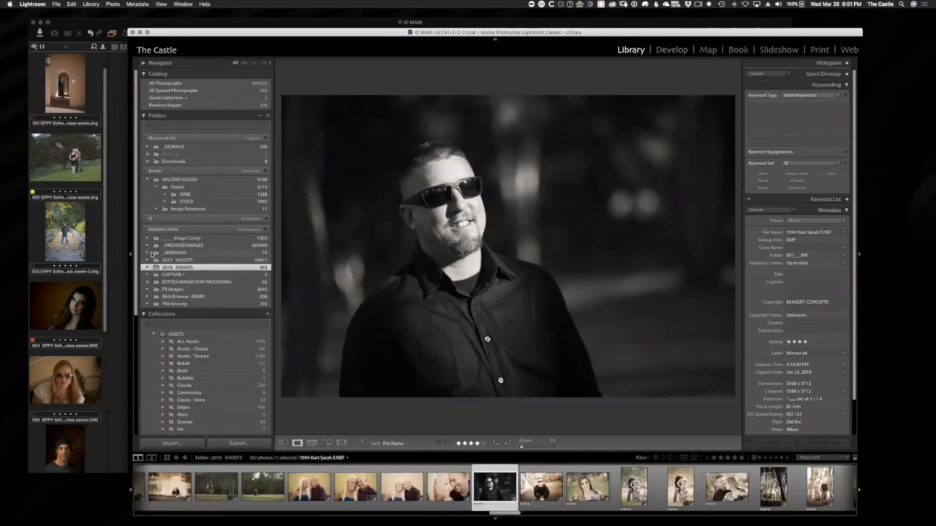
pyautogui.click(147, 253)
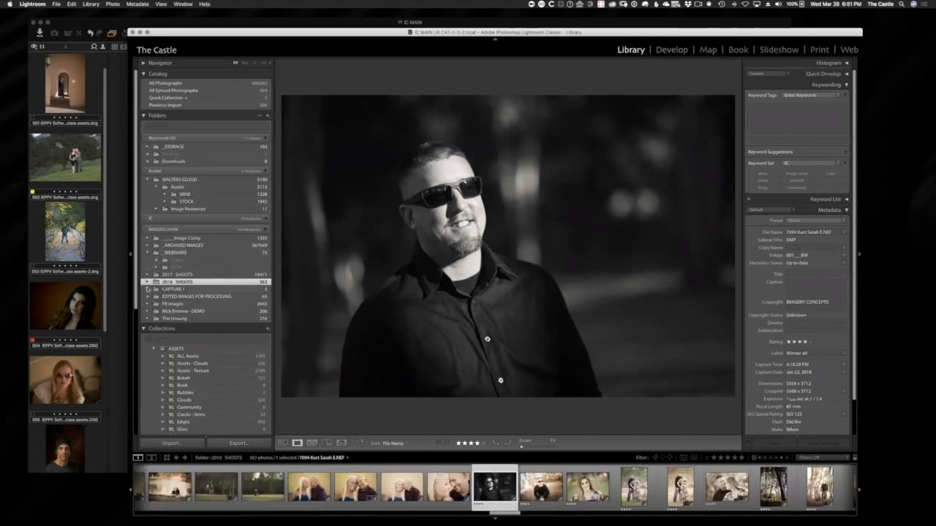
pyautogui.click(155, 268)
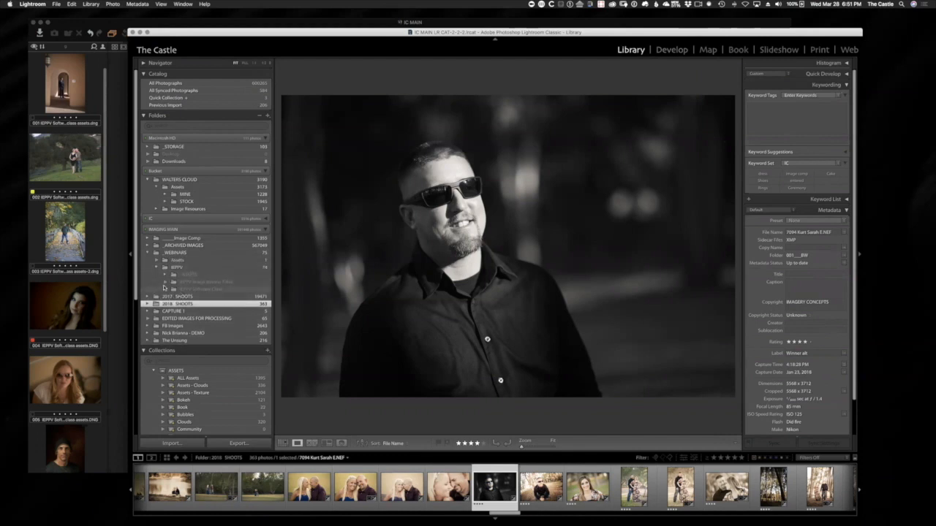
pyautogui.click(165, 290)
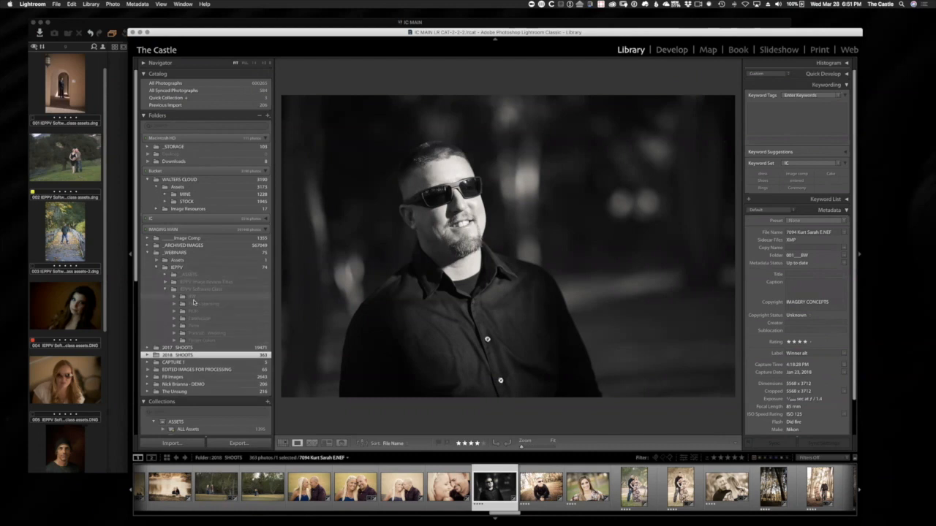
pyautogui.click(174, 335)
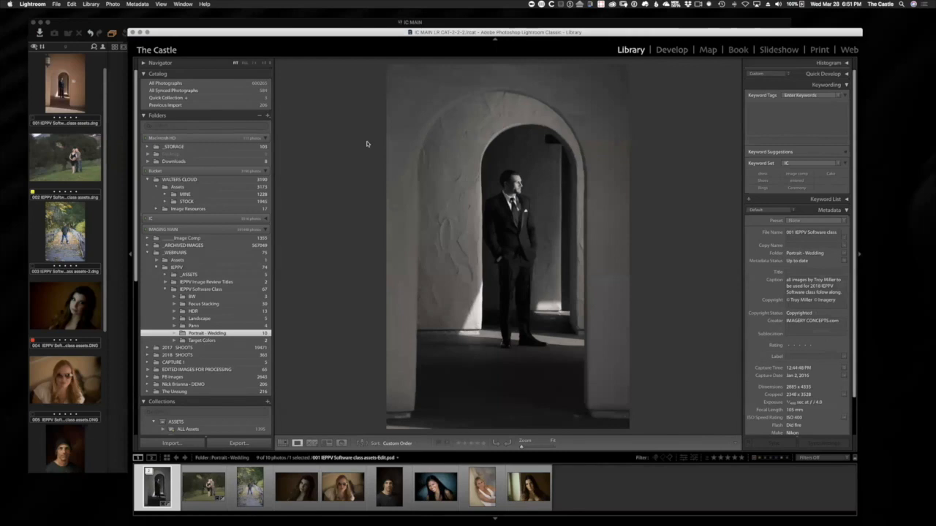
pyautogui.hotkey('ctrl', 'Up')
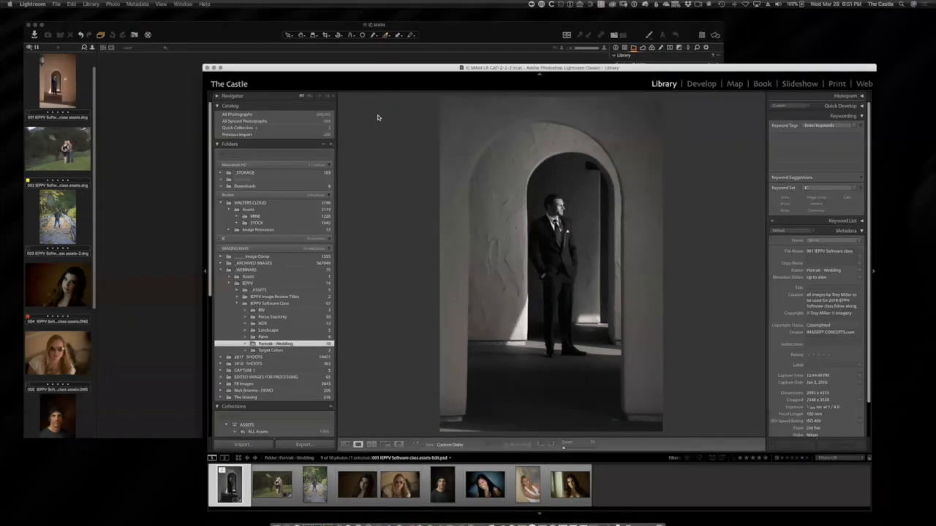
# Step: Move the Lightroom window to the Desktop 2 space, switch to that space and reposition the window there
pyautogui.moveTo(638, 322); pyautogui.dragTo(489, 31)
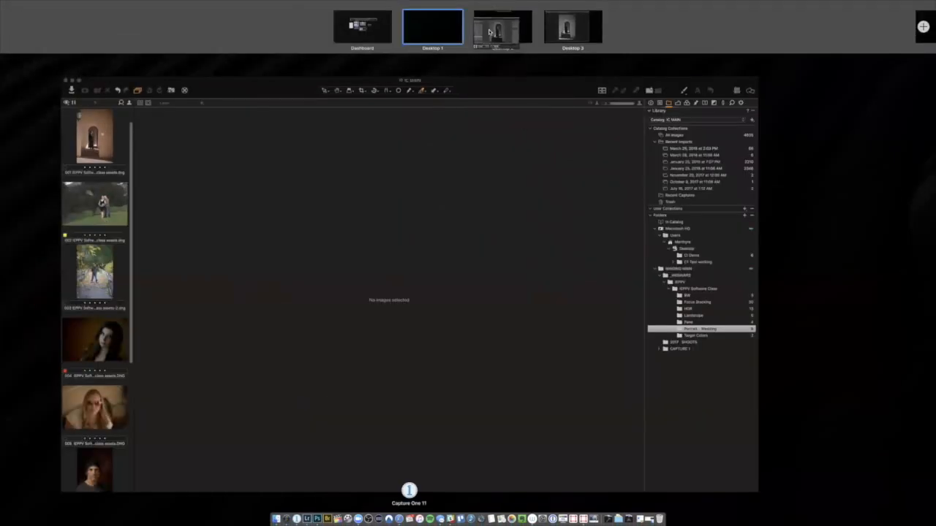
pyautogui.click(490, 31)
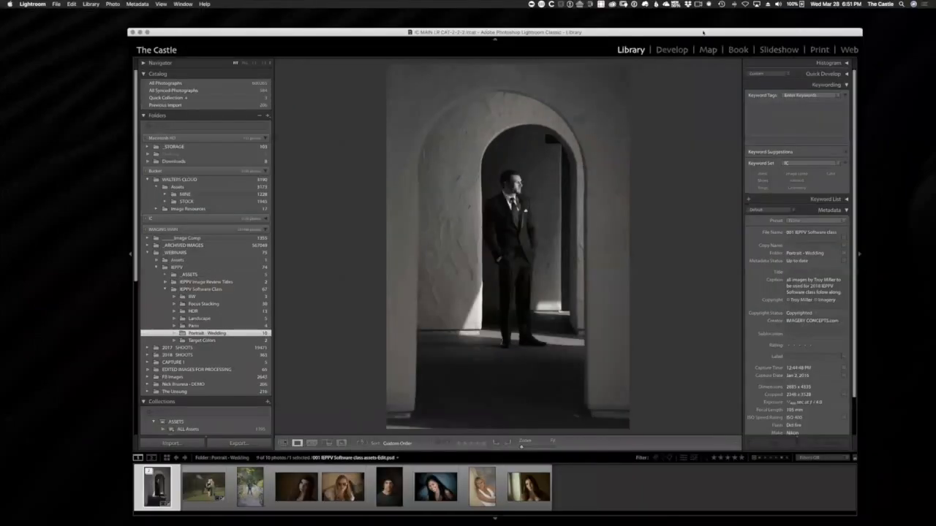
pyautogui.moveTo(703, 32); pyautogui.dragTo(688, 31)
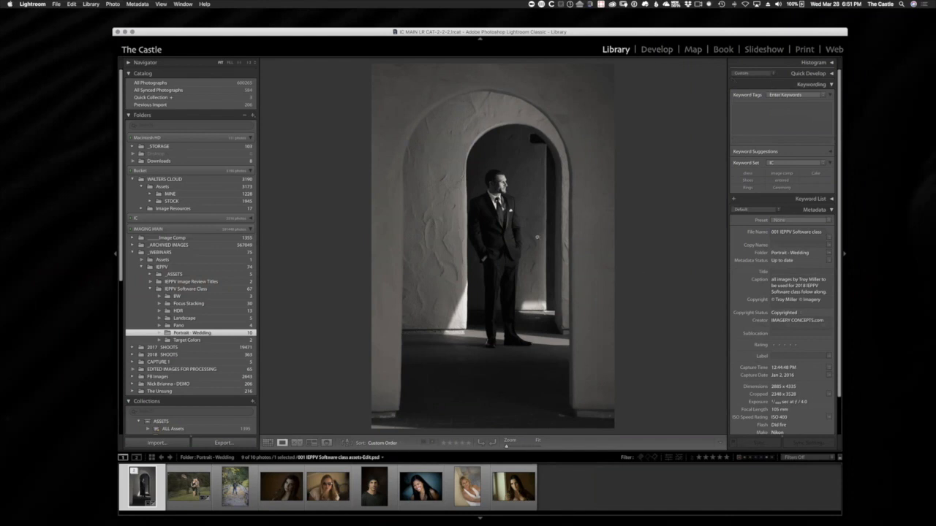
pyautogui.moveTo(642, 32); pyautogui.dragTo(636, 34)
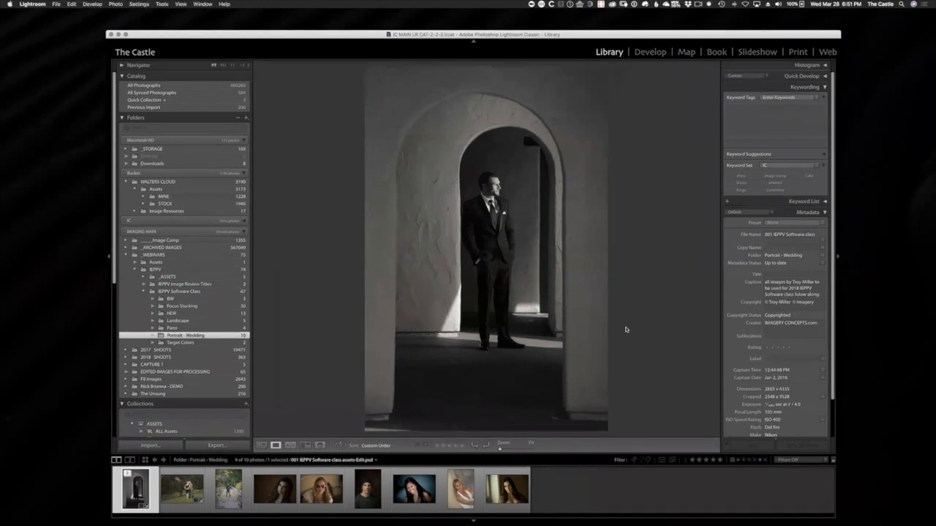
# Step: Try to straighten the archway portrait with two slanted reference lines, then enlarge its crop frame
pyautogui.press('r')
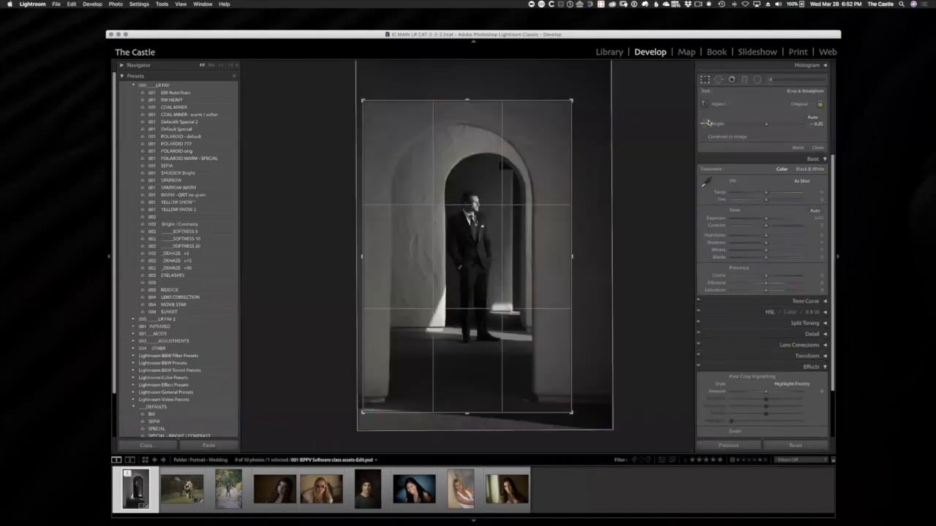
pyautogui.click(704, 125)
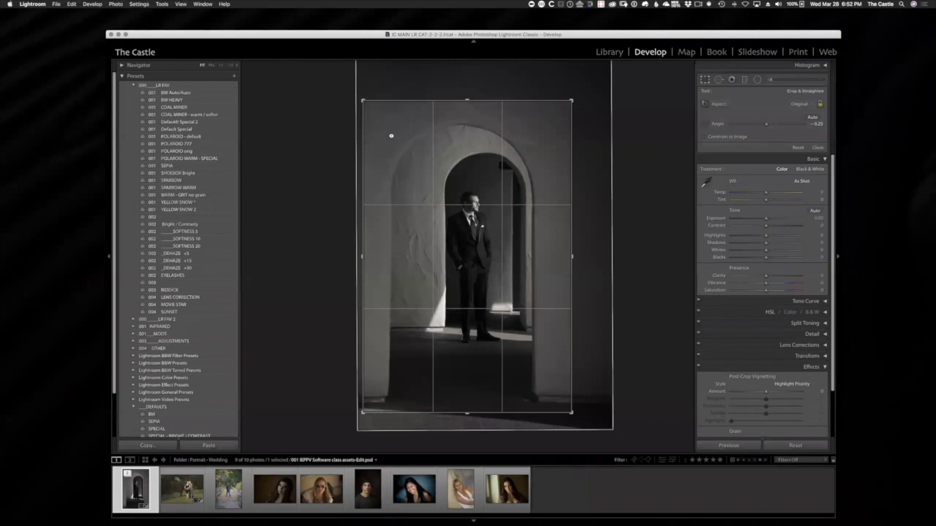
pyautogui.moveTo(392, 136); pyautogui.dragTo(557, 229)
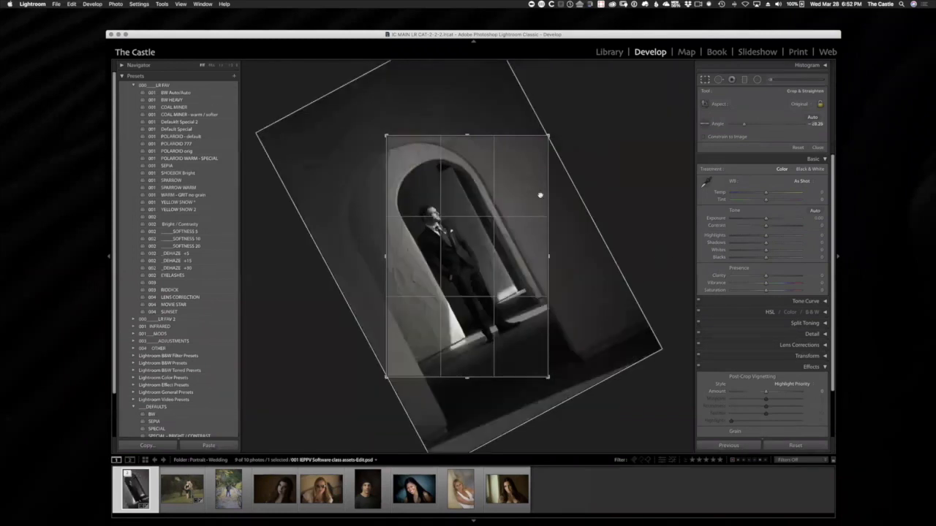
pyautogui.click(705, 124)
pyautogui.moveTo(400, 216); pyautogui.dragTo(494, 391)
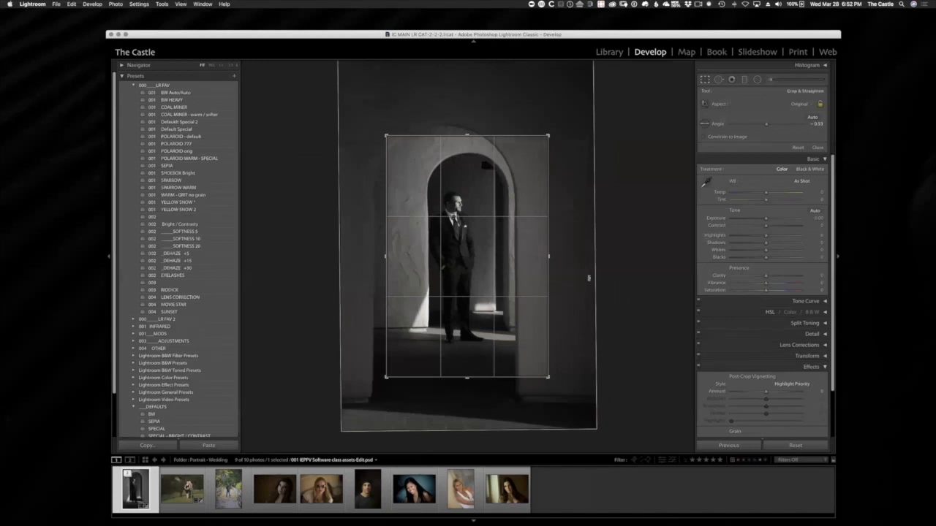
pyautogui.moveTo(385, 135); pyautogui.dragTo(353, 92)
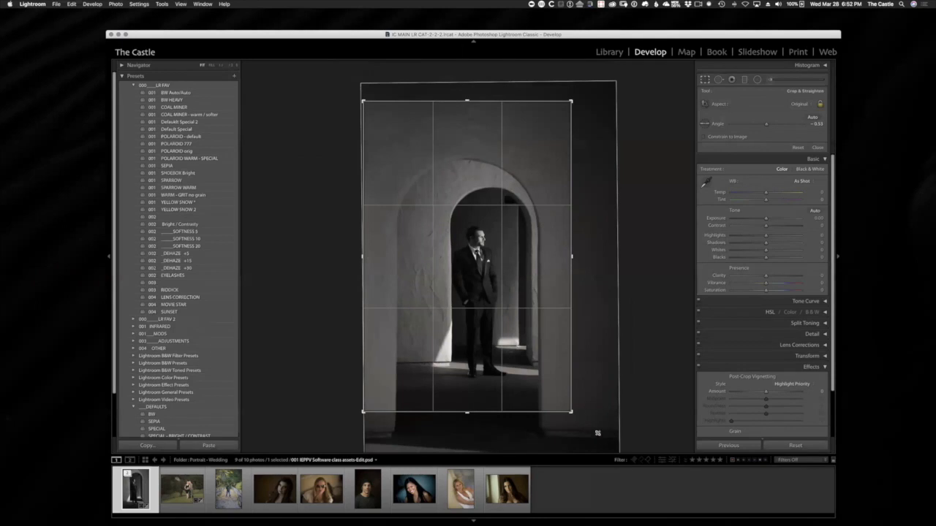
# Step: Reset the archway portrait's crop, straighten it along the floor line behind the man and close the crop
pyautogui.rightClick(523, 247)
pyautogui.click(555, 244)
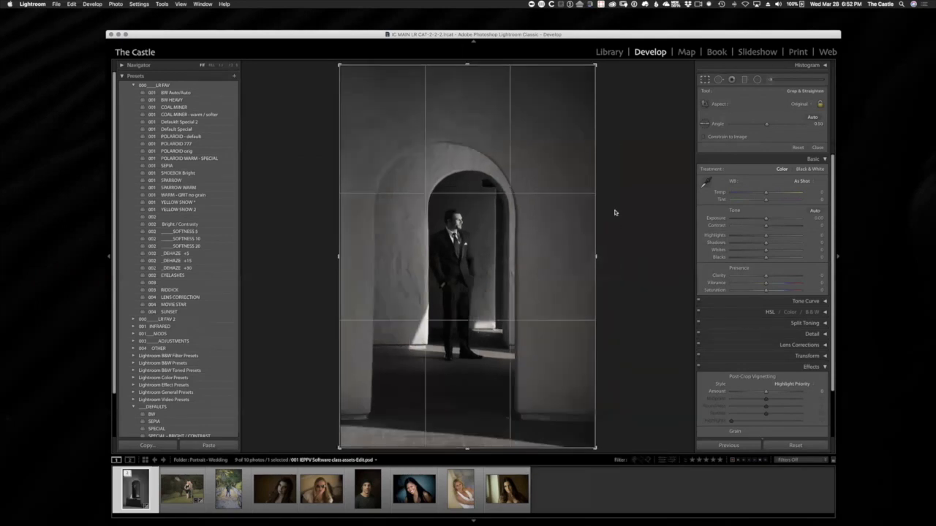
pyautogui.press('r')
pyautogui.press('r')
pyautogui.moveTo(375, 343); pyautogui.dragTo(547, 345)
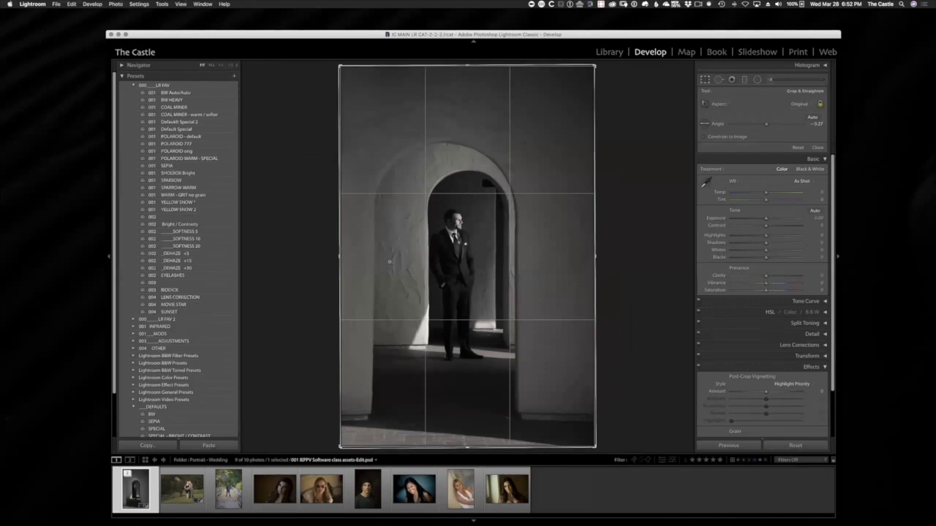
pyautogui.click(706, 79)
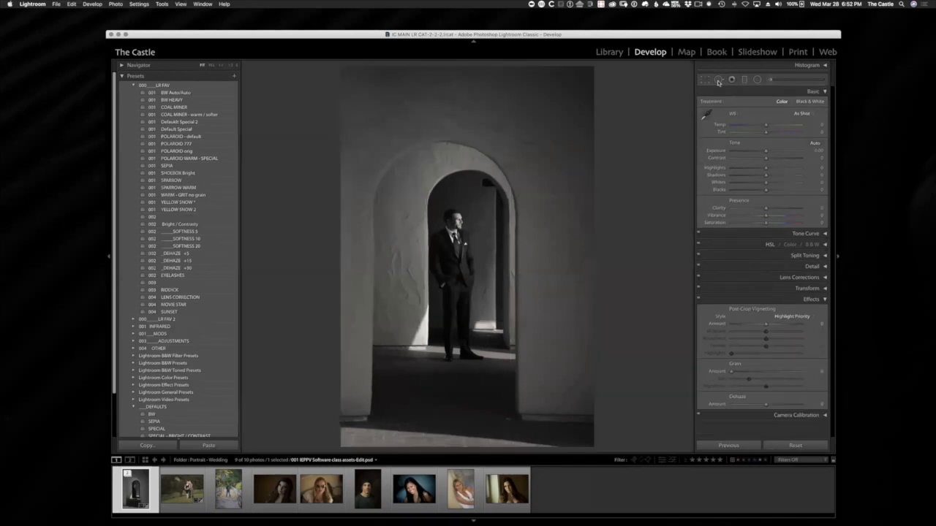
# Step: Straighten the portrait along the vertical edge of the pillar right of the man, apply it and recheck the crop
pyautogui.press('r')
pyautogui.click(704, 125)
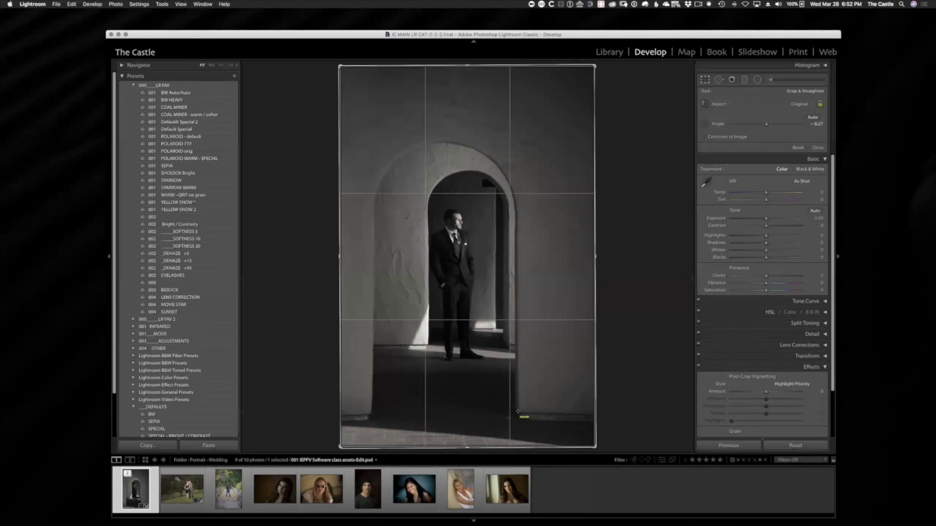
pyautogui.moveTo(519, 409); pyautogui.dragTo(518, 66)
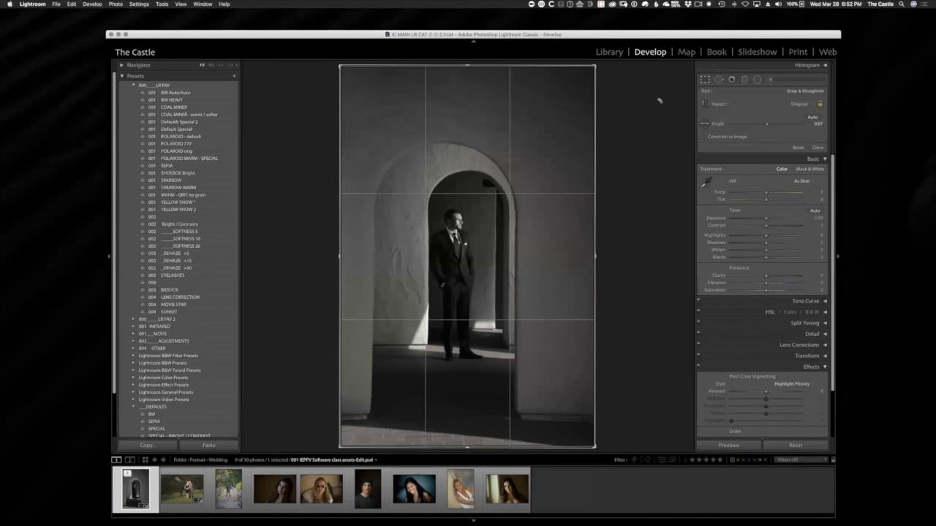
pyautogui.press('Return')
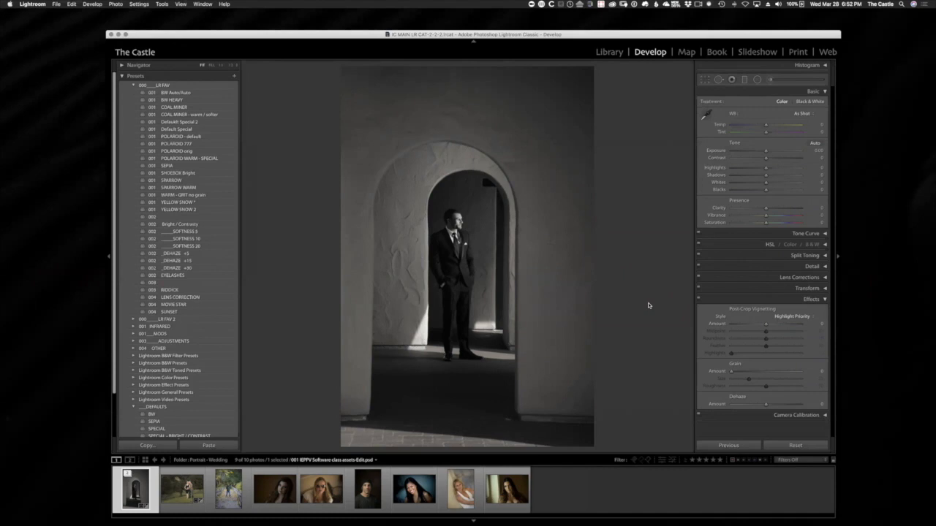
pyautogui.press('r')
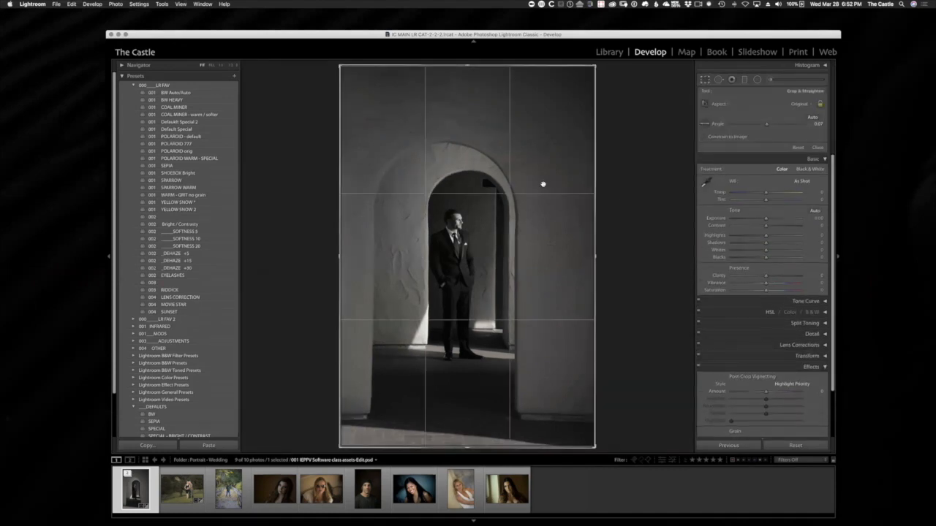
pyautogui.press('r')
pyautogui.press('r')
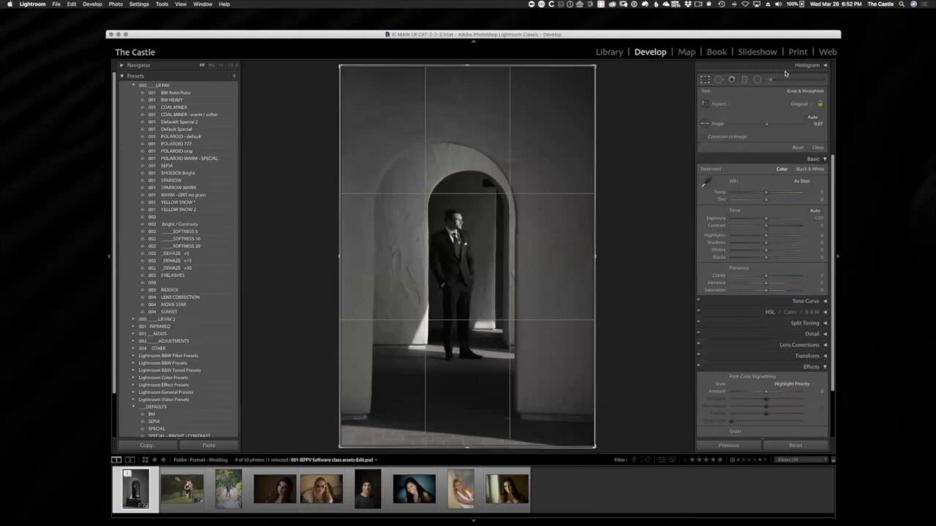
# Step: Add a tall radial filter with the OUTER BURN effect, centred on the man's face and spanning the archway
pyautogui.click(758, 80)
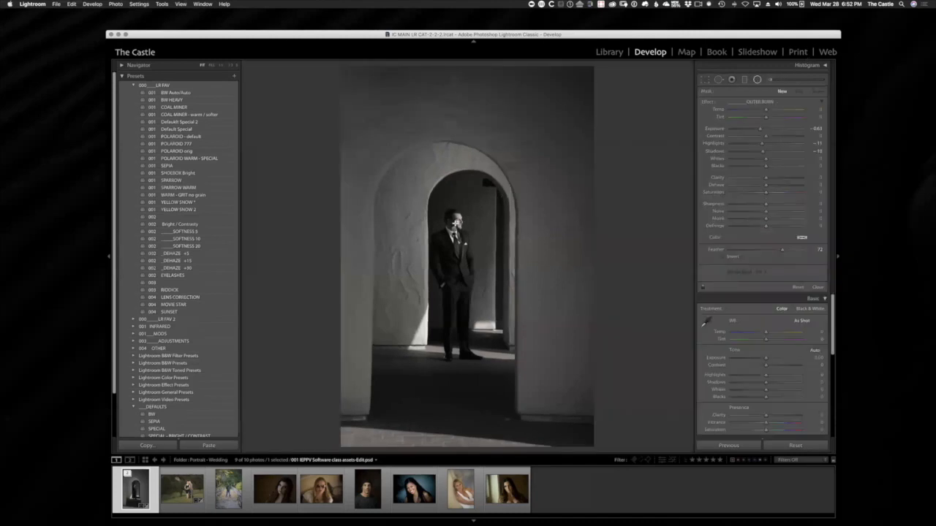
pyautogui.moveTo(454, 221); pyautogui.dragTo(466, 228)
pyautogui.moveTo(557, 410); pyautogui.dragTo(557, 411)
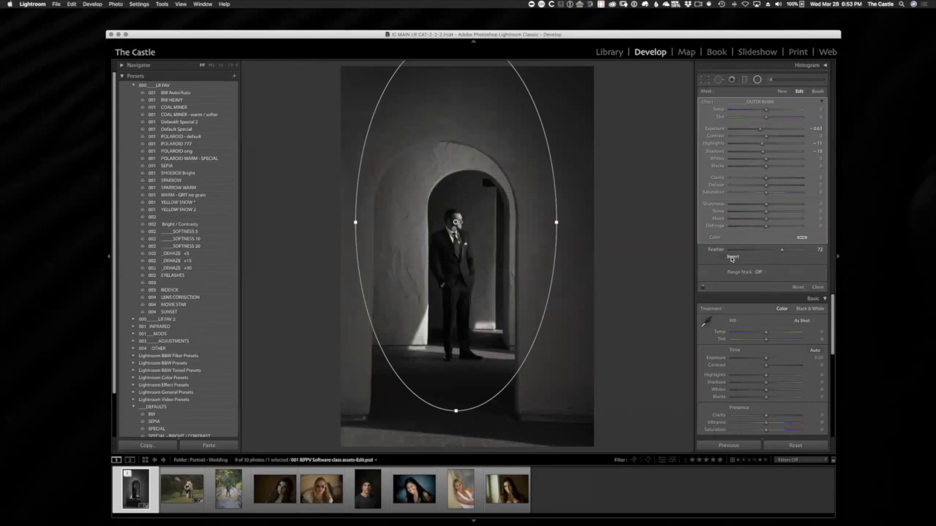
# Step: Set the radial filter's Exposure to -4.00 and its Highlights, Shadows, Whites and Blacks to -100
pyautogui.moveTo(759, 129); pyautogui.dragTo(729, 145)
pyautogui.click(729, 152)
pyautogui.click(730, 159)
pyautogui.click(730, 167)
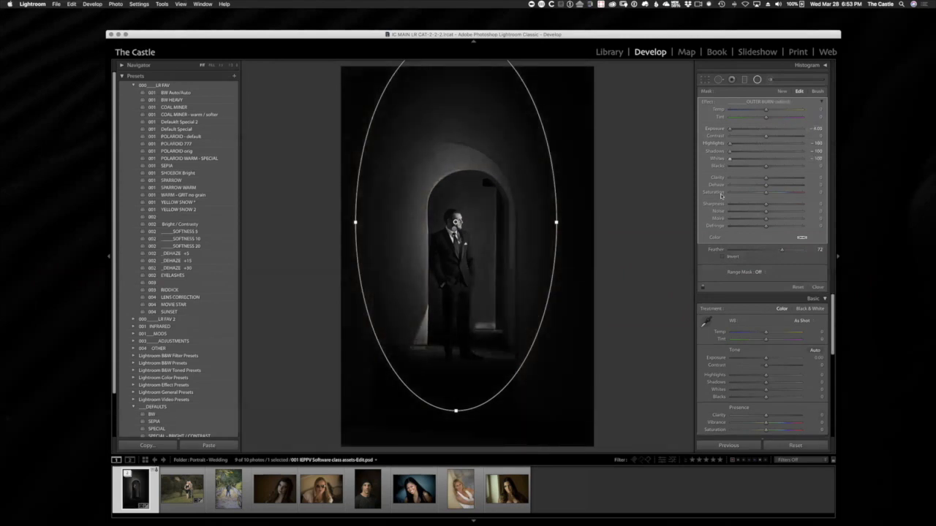
# Step: Turn the radial mask's inversion on and off again, try different feathers and set Feather to 28
pyautogui.click(732, 258)
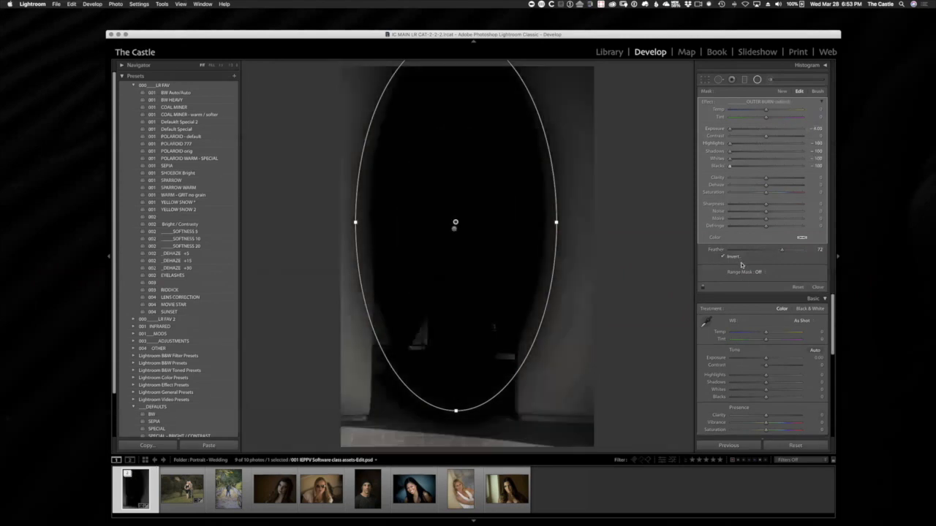
pyautogui.click(730, 260)
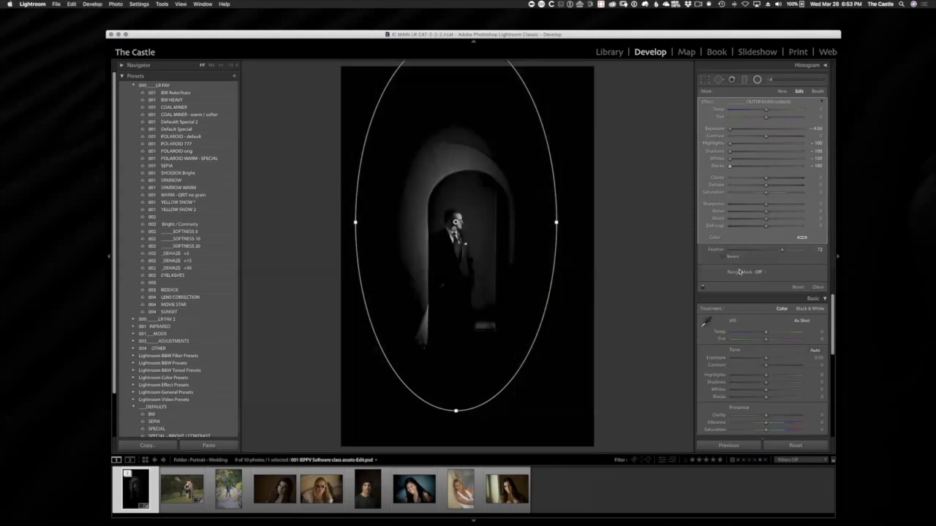
pyautogui.moveTo(762, 250); pyautogui.dragTo(731, 252)
pyautogui.click(790, 251)
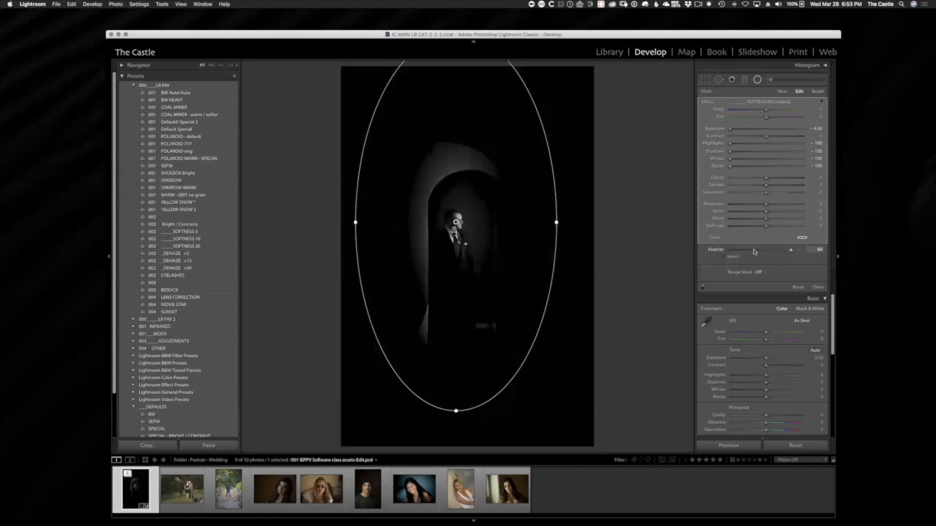
pyautogui.click(754, 252)
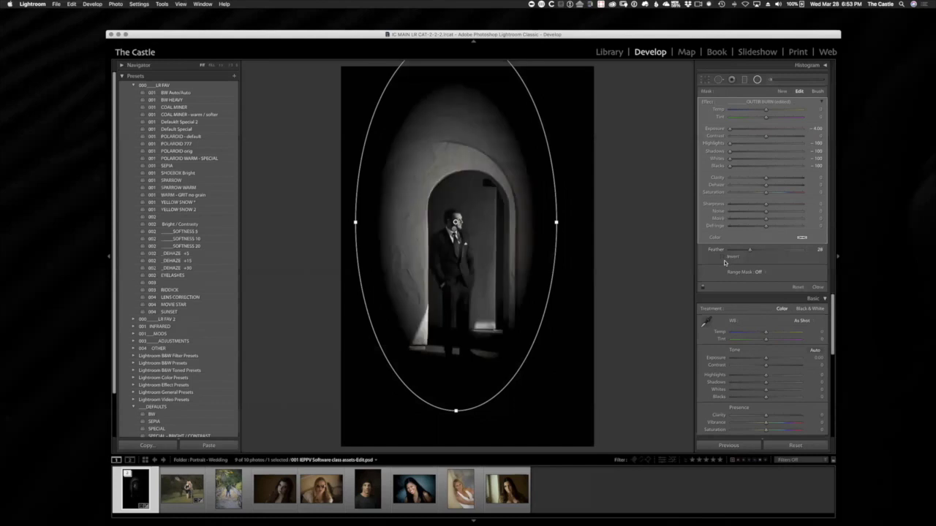
# Step: Raise the radial burn's Exposure to about -0.75 and ease Highlights, Shadows, Whites and Blacks to mild negative values
pyautogui.click(759, 129)
pyautogui.click(760, 143)
pyautogui.click(760, 151)
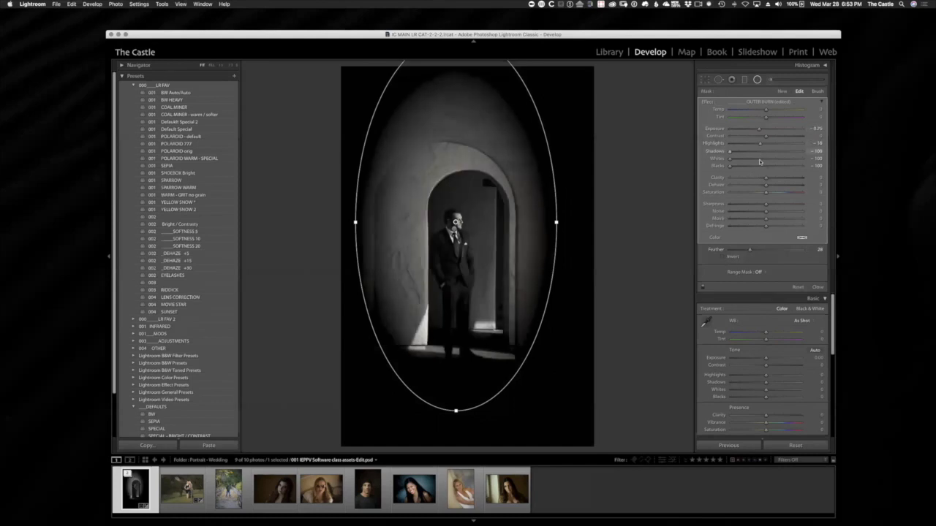
pyautogui.click(758, 167)
pyautogui.click(760, 158)
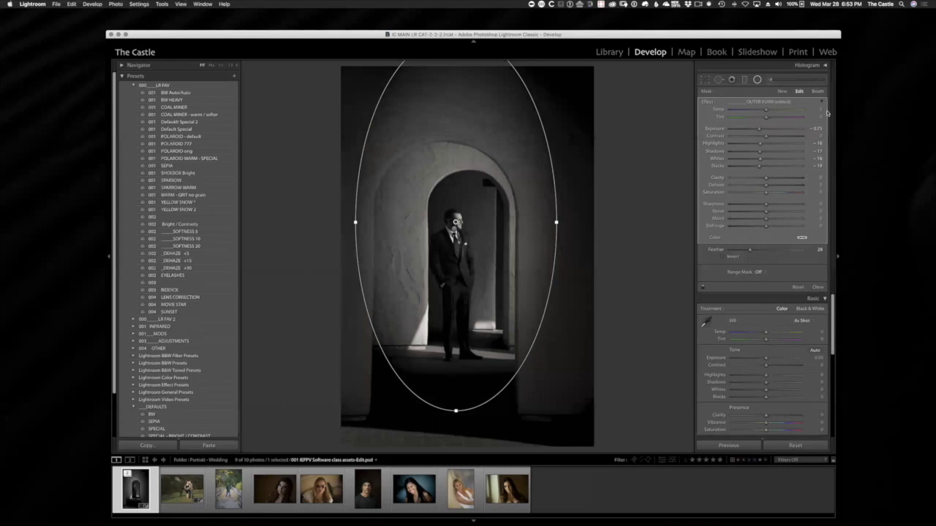
# Step: Reapply the OUTER BURN preset to the radial filter, check its preset options and close the filter
pyautogui.click(760, 102)
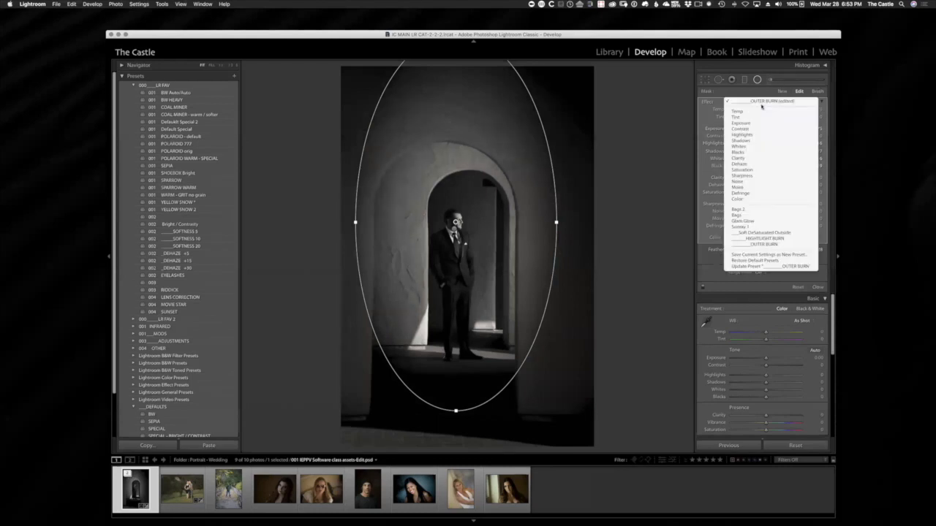
pyautogui.click(765, 244)
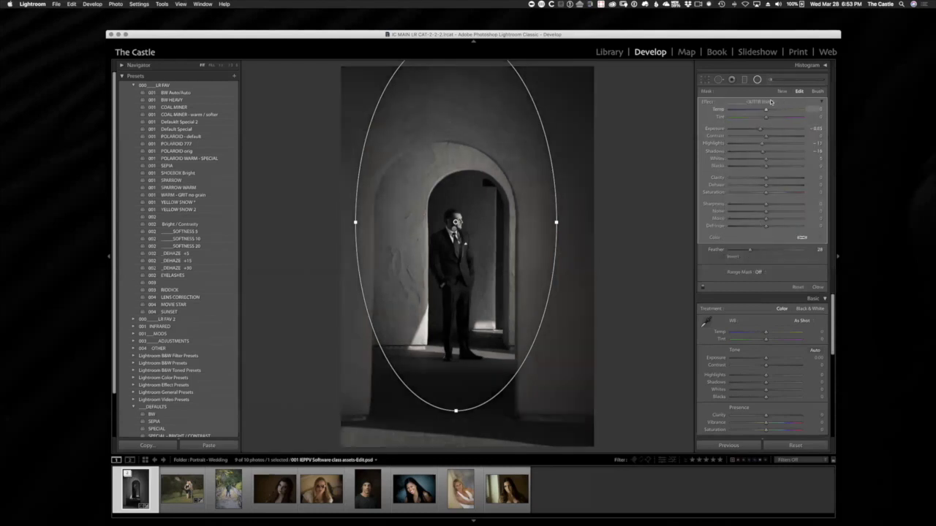
pyautogui.click(778, 101)
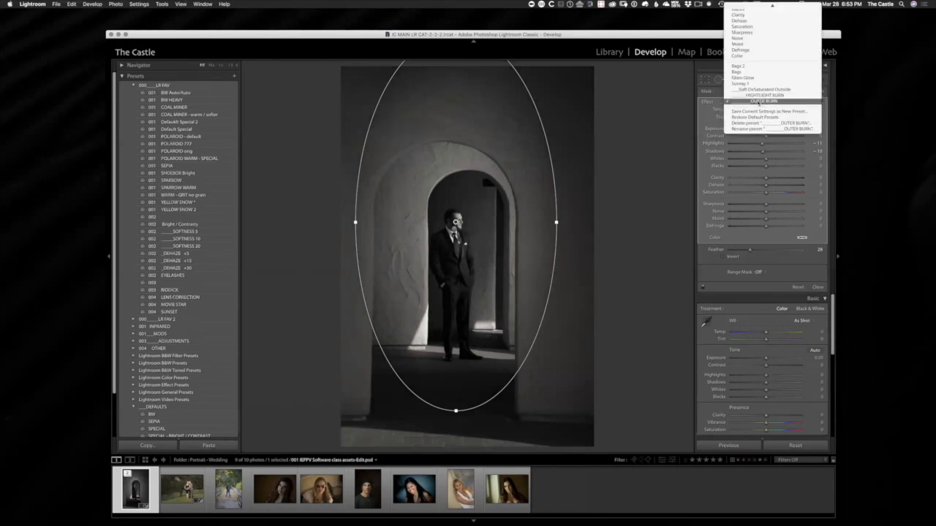
pyautogui.click(762, 102)
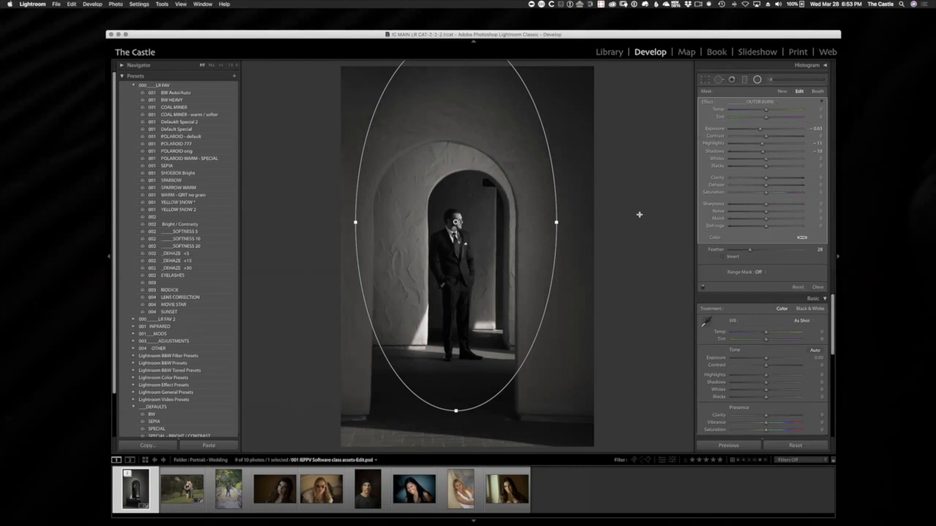
pyautogui.hotkey('shift', 'm')
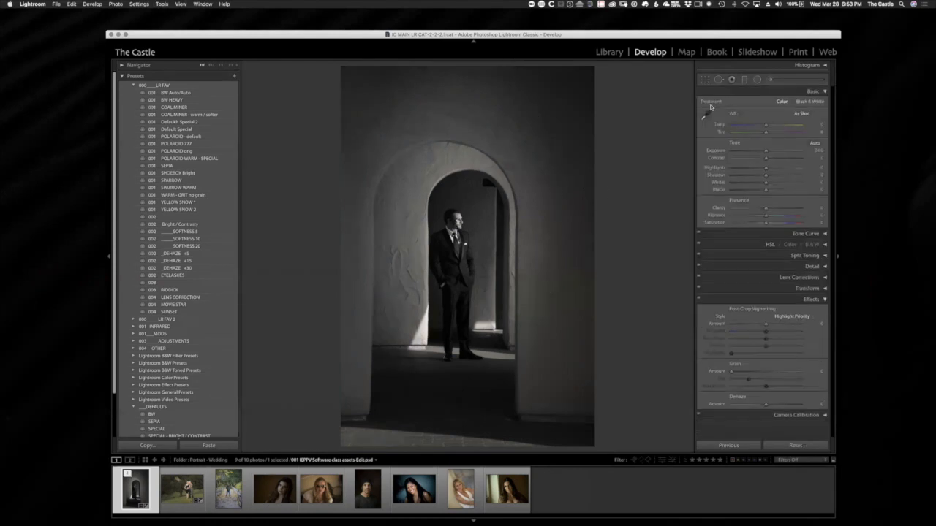
# Step: Draw overlapping OUTER BURN graduated filters upward across the archway portrait to darken its lower part
pyautogui.click(746, 81)
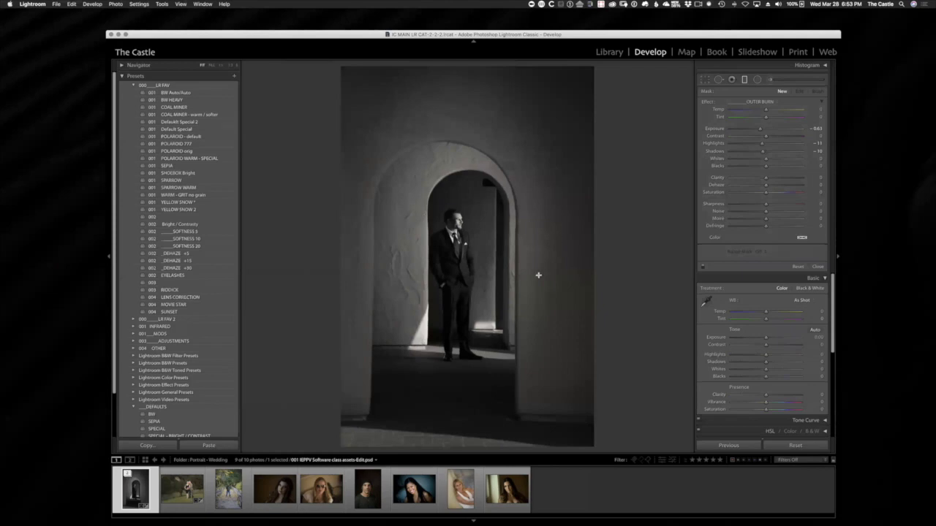
pyautogui.moveTo(540, 277); pyautogui.dragTo(540, 81)
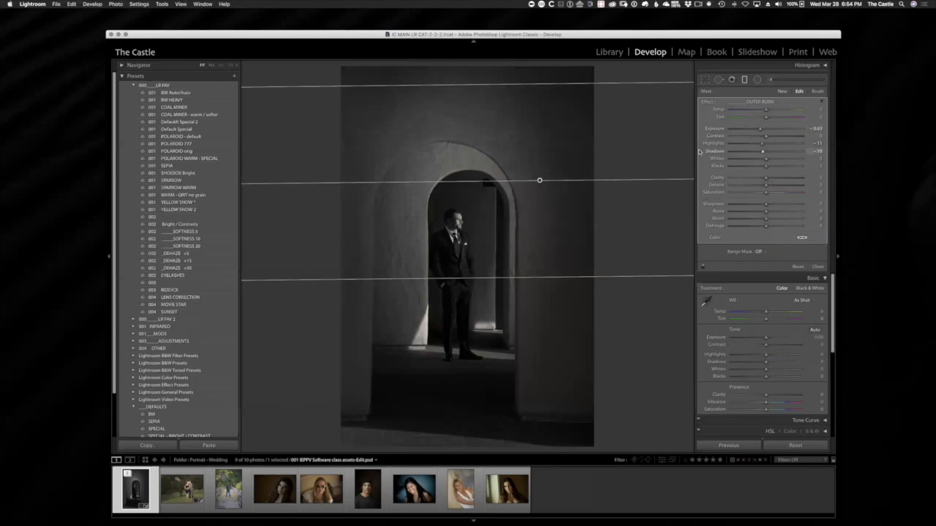
pyautogui.moveTo(503, 342); pyautogui.dragTo(493, 223)
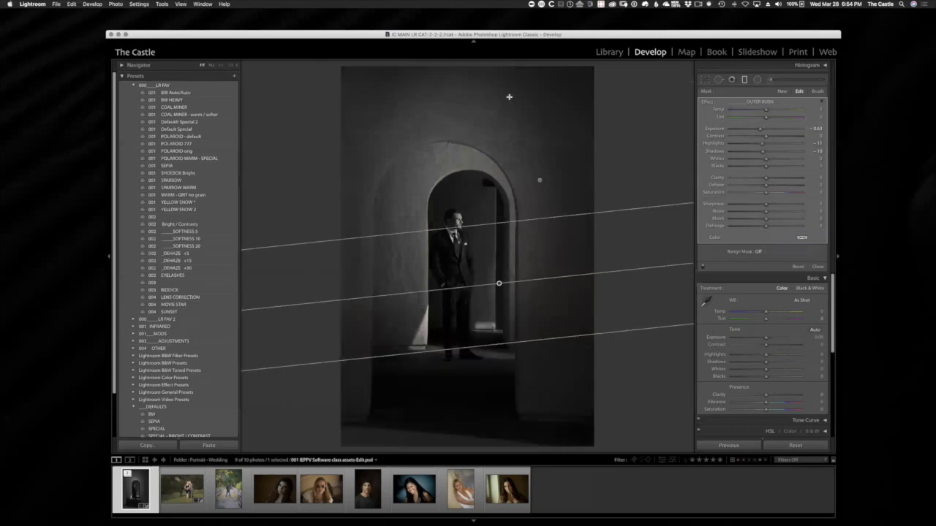
pyautogui.moveTo(509, 97); pyautogui.dragTo(510, 98)
pyautogui.moveTo(487, 323); pyautogui.dragTo(483, 88)
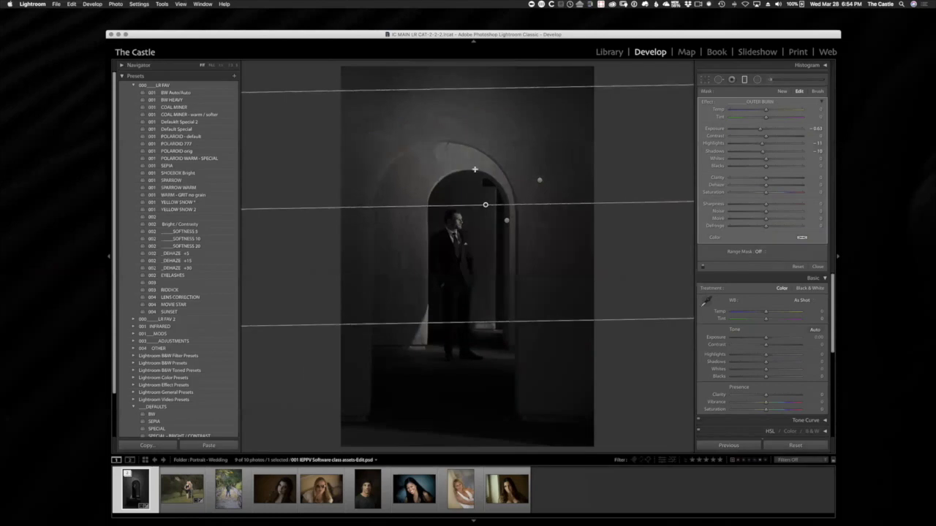
# Step: Draw two more OUTER BURN graduated filters upward from the floor across the lower part of the archway portrait
pyautogui.moveTo(494, 417); pyautogui.dragTo(500, 244)
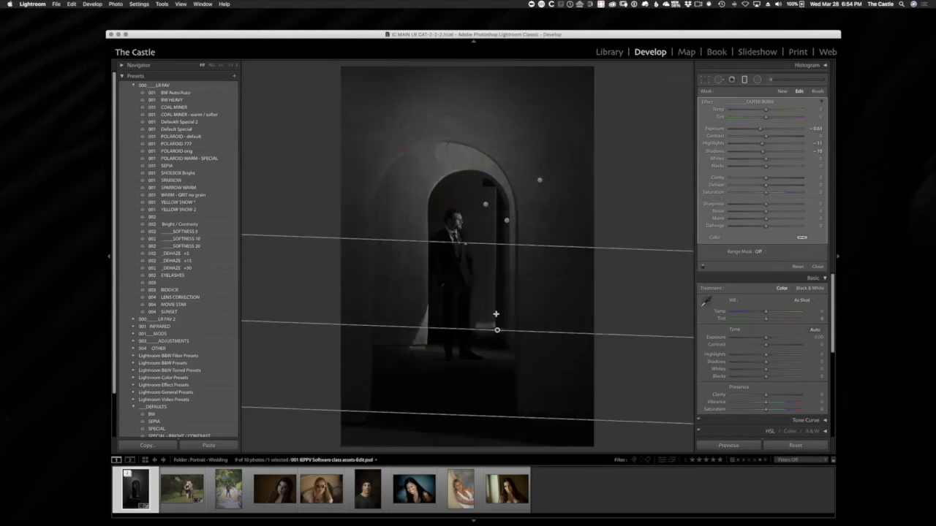
pyautogui.moveTo(495, 426); pyautogui.dragTo(488, 322)
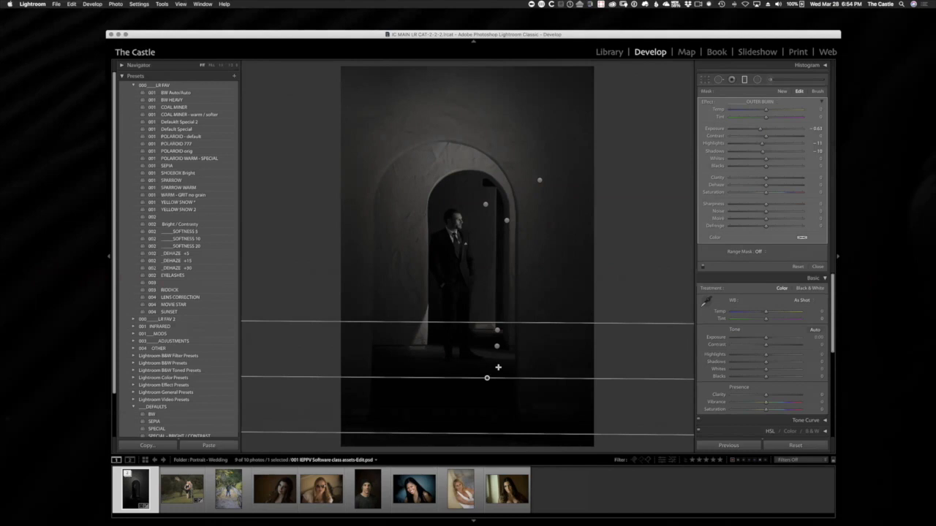
# Step: Delete all the graduated filters from the archway portrait one by one
pyautogui.press('Delete')
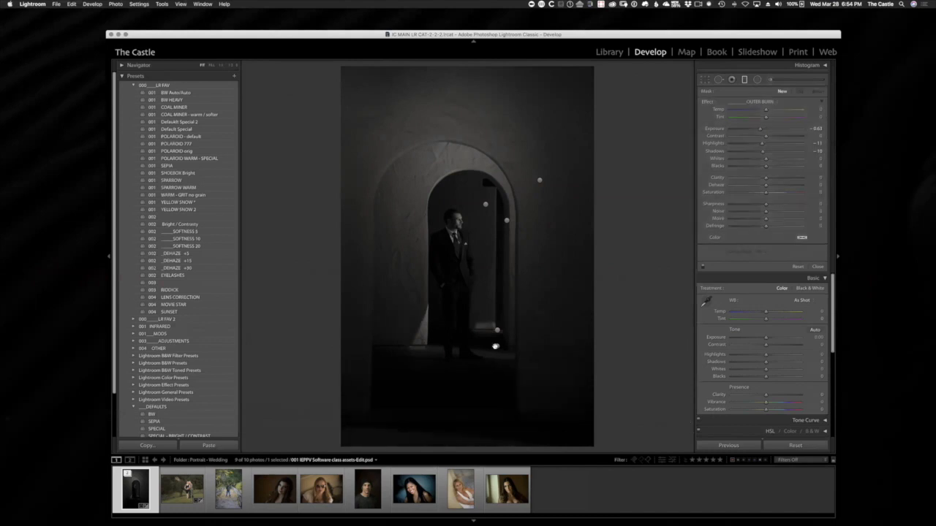
pyautogui.click(497, 346)
pyautogui.press('Delete')
pyautogui.click(497, 330)
pyautogui.press('Delete')
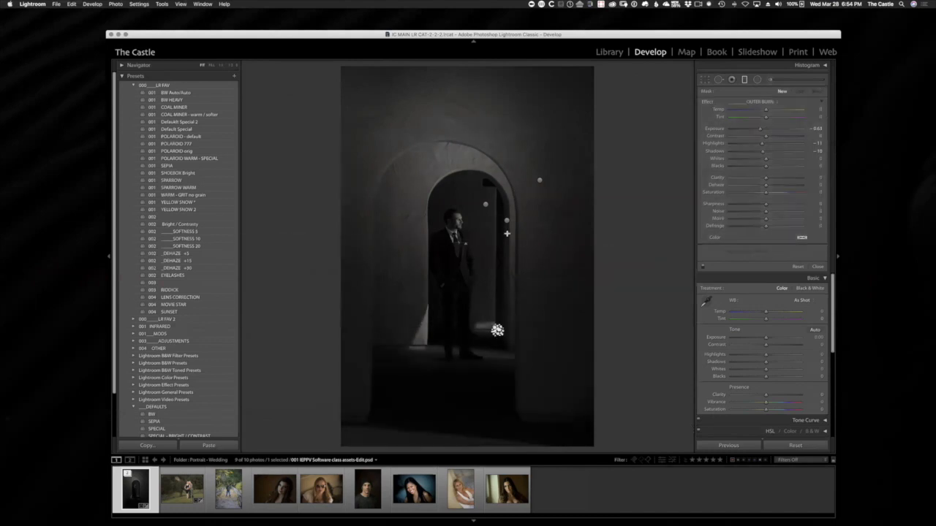
pyautogui.click(506, 219)
pyautogui.press('Delete')
pyautogui.click(539, 181)
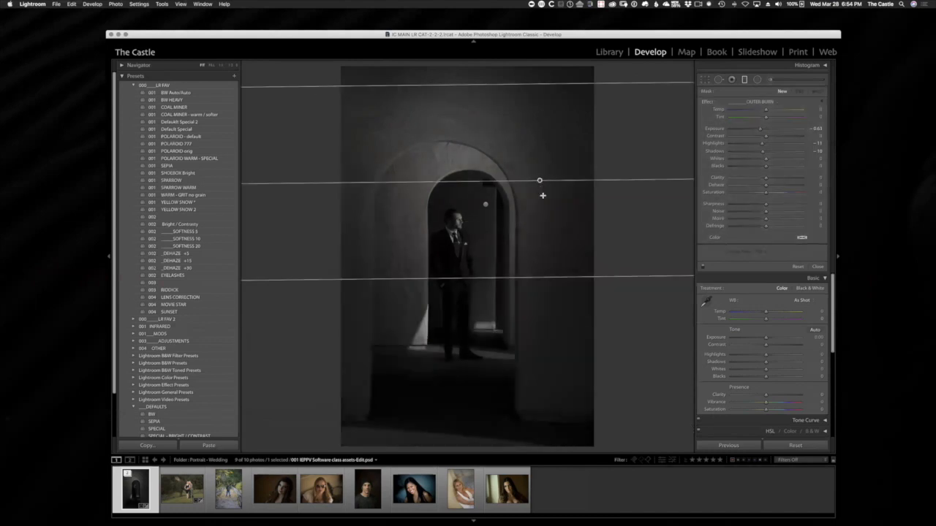
pyautogui.press('Delete')
pyautogui.click(486, 205)
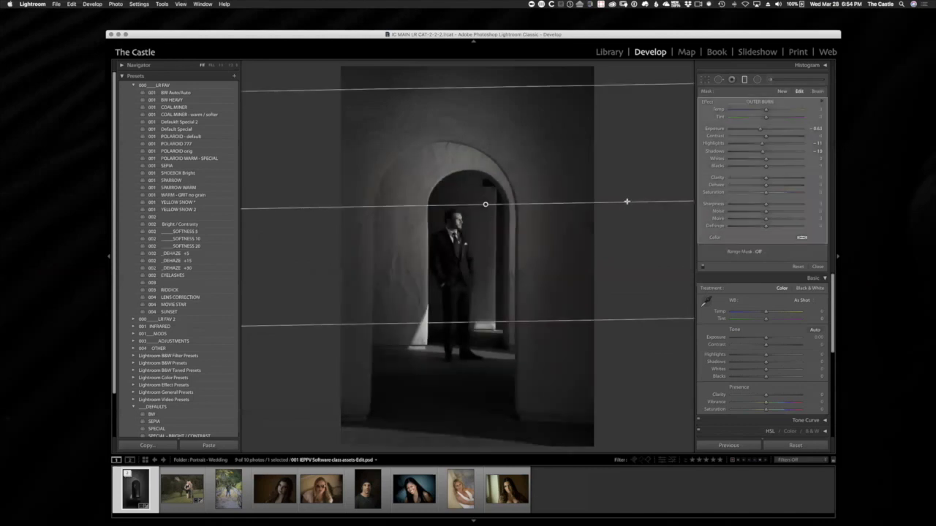
pyautogui.press('Delete')
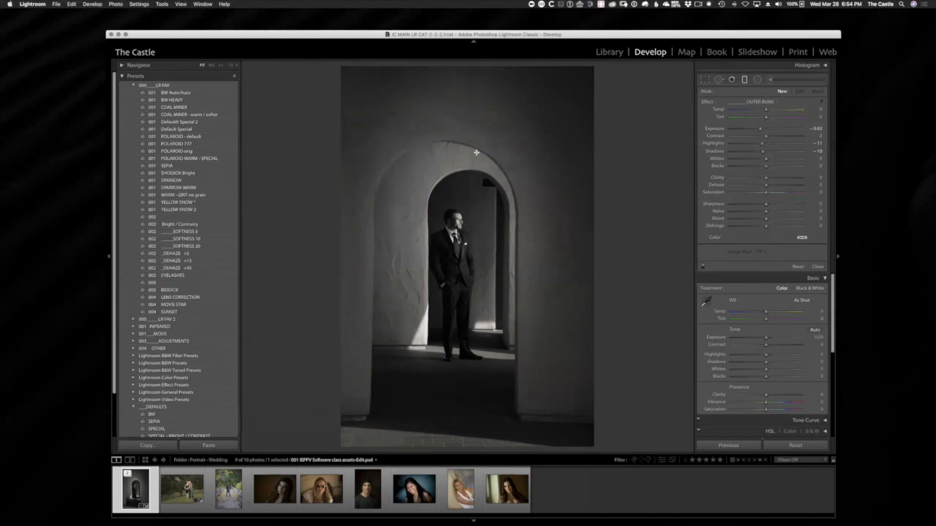
# Step: Draw a level graduated filter downward from above the arch to the man's legs and set its Exposure to -4.00
pyautogui.moveTo(459, 228); pyautogui.dragTo(460, 328)
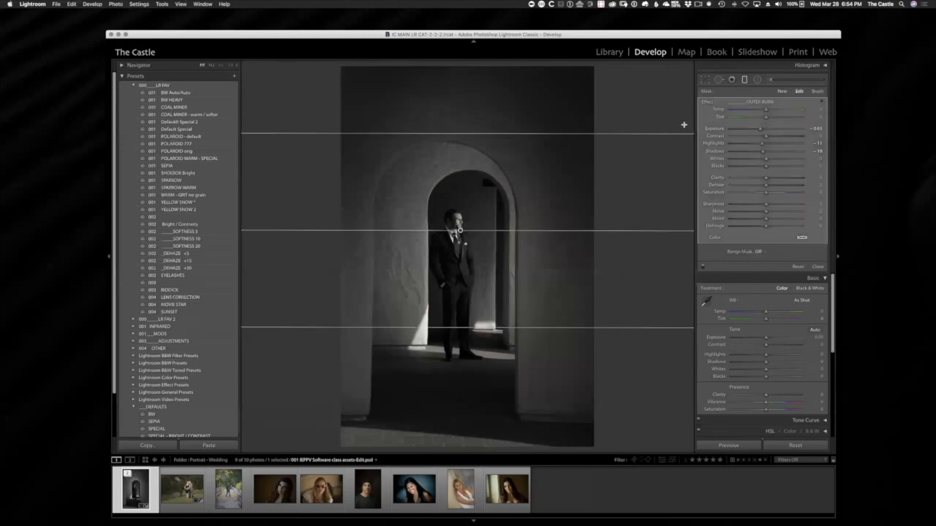
pyautogui.click(735, 130)
pyautogui.moveTo(736, 130); pyautogui.dragTo(729, 129)
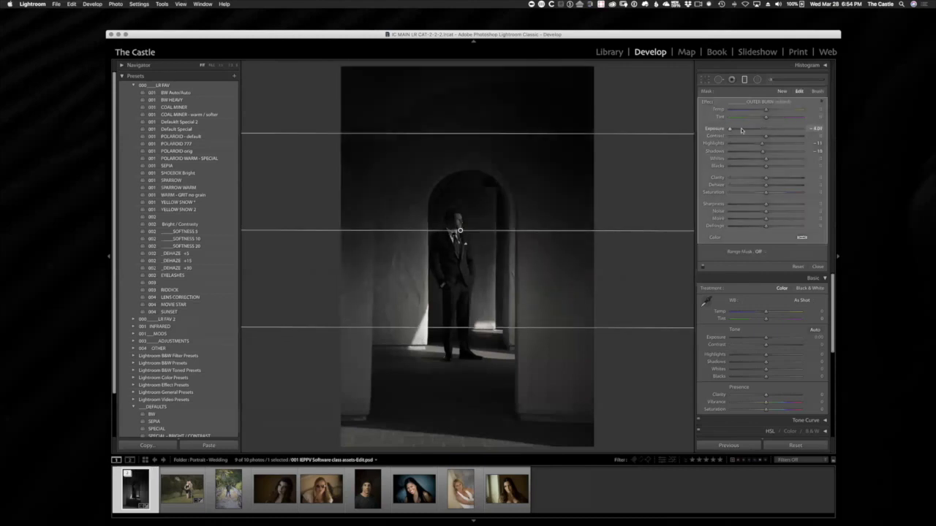
# Step: Switch the filter's mask brush to Erase, then delete the graduated filter
pyautogui.click(818, 92)
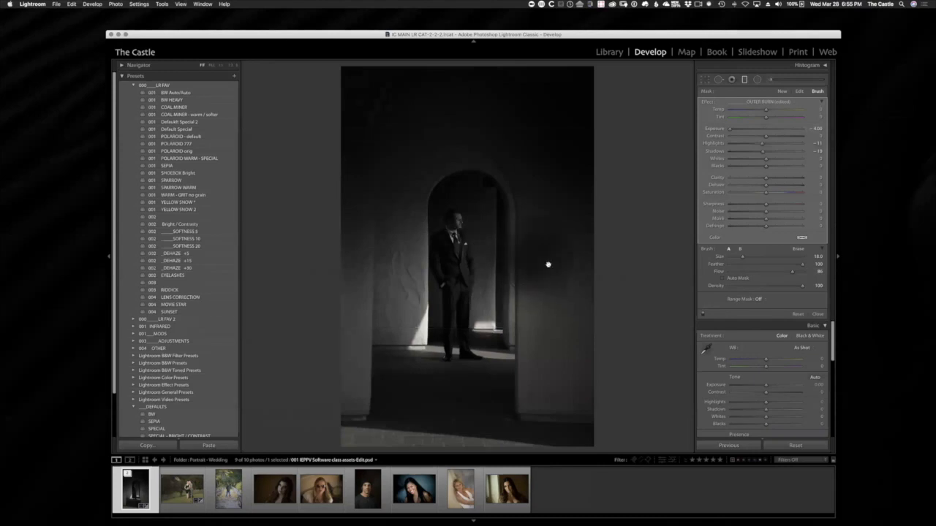
pyautogui.click(799, 249)
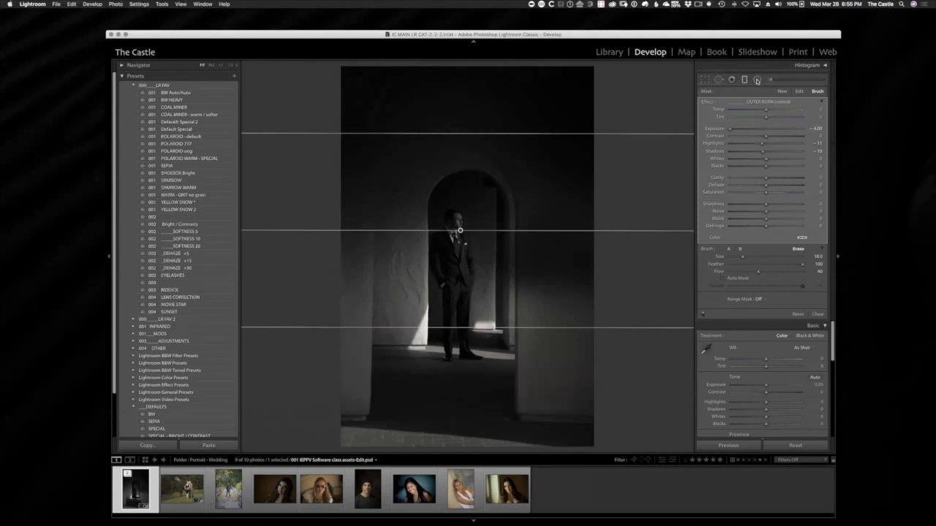
pyautogui.click(758, 80)
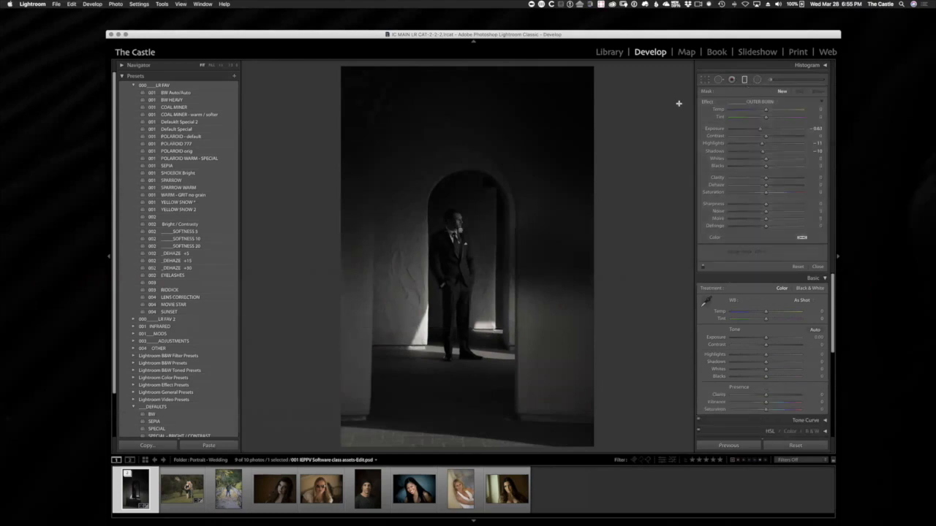
pyautogui.click(462, 231)
pyautogui.press('Delete')
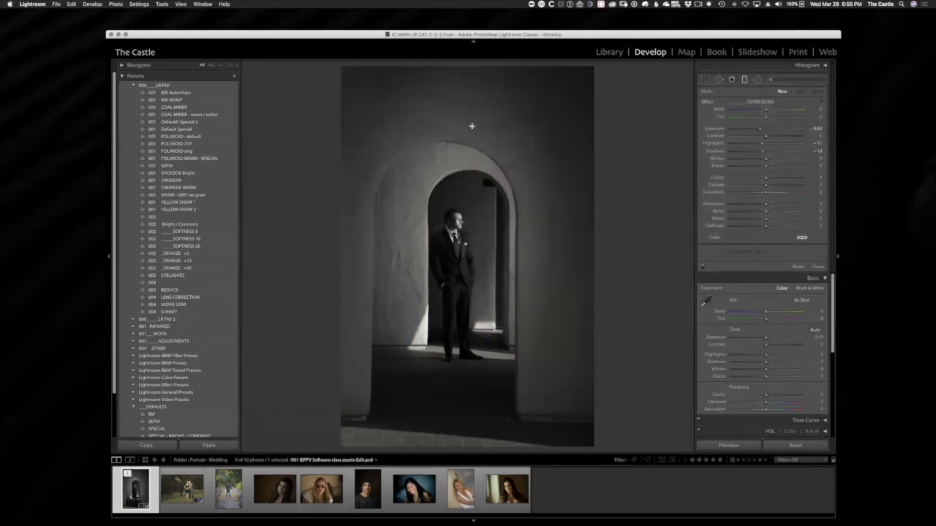
# Step: Draw a new, slightly tilted graduated filter from above the arch down to the man's legs and set its Exposure to -4.00
pyautogui.moveTo(435, 105); pyautogui.dragTo(440, 317)
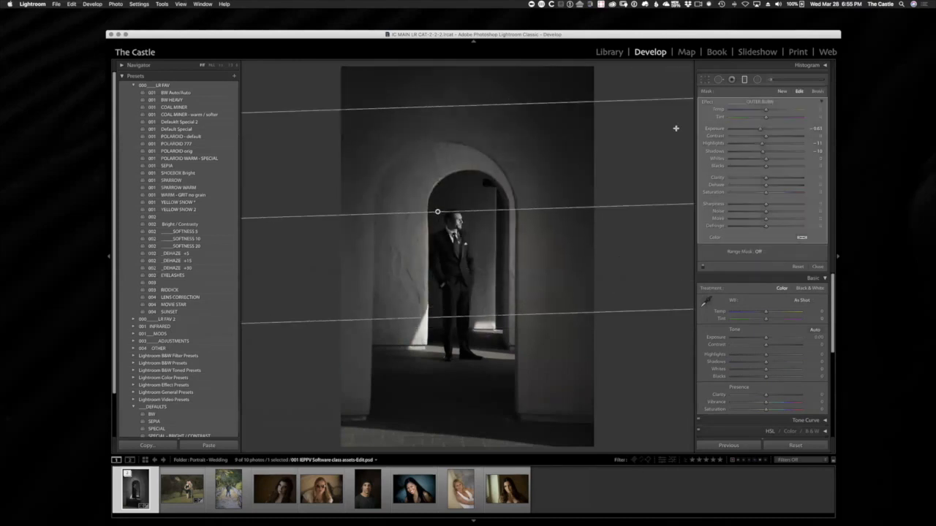
pyautogui.click(730, 127)
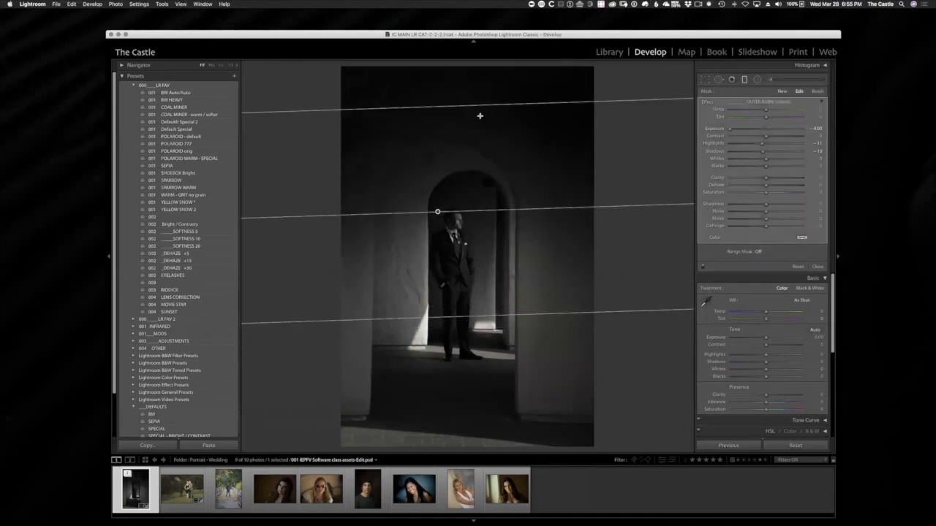
# Step: Erase the graduated filter's darkening from the walls on both sides of the arch with its mask brush, raising Flow to 100
pyautogui.click(816, 93)
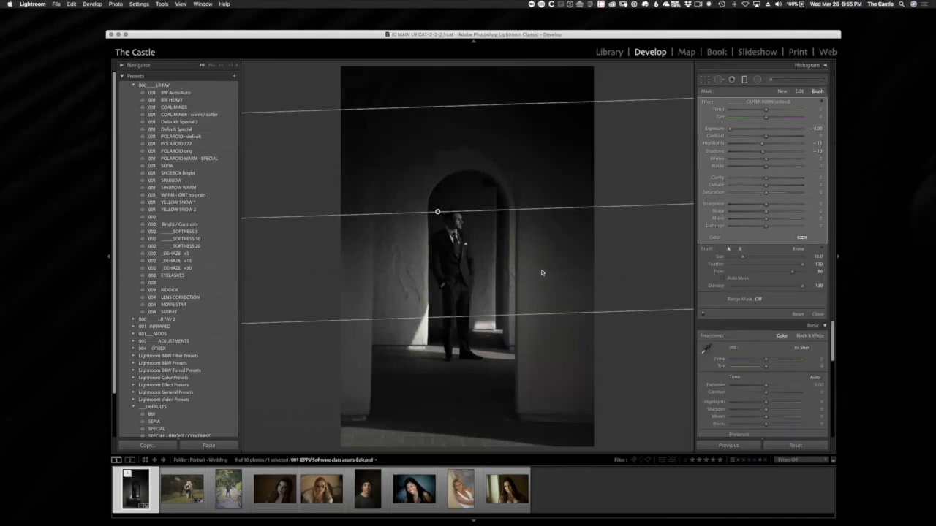
pyautogui.moveTo(371, 234)
pyautogui.mouseDown()
pyautogui.moveTo(387, 258)
pyautogui.moveTo(339, 297)
pyautogui.moveTo(375, 316)
pyautogui.moveTo(388, 335)
pyautogui.mouseUp()
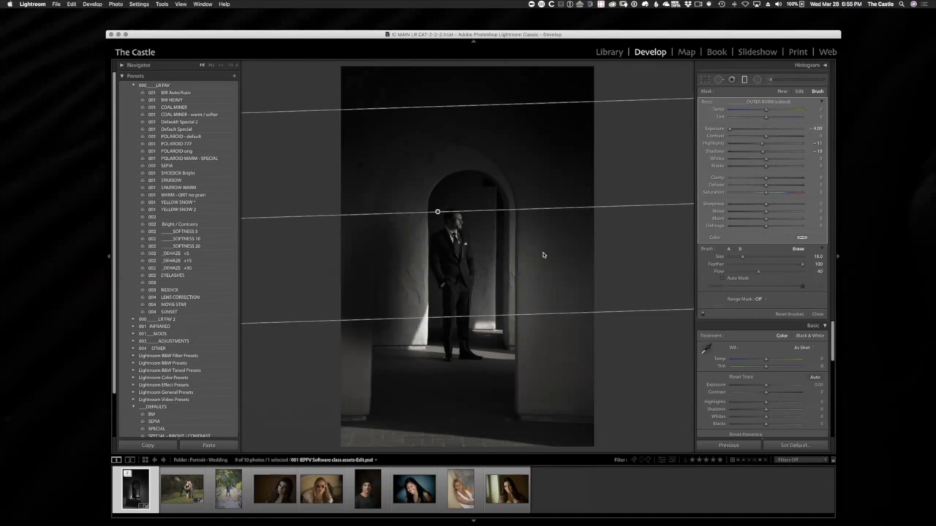
pyautogui.press('alt')
pyautogui.moveTo(763, 279); pyautogui.dragTo(747, 278)
pyautogui.moveTo(388, 328)
pyautogui.mouseDown()
pyautogui.moveTo(372, 348)
pyautogui.moveTo(365, 325)
pyautogui.moveTo(383, 242)
pyautogui.moveTo(399, 319)
pyautogui.mouseUp()
pyautogui.doubleClick(748, 275)
pyautogui.moveTo(402, 319)
pyautogui.mouseDown()
pyautogui.moveTo(340, 317)
pyautogui.moveTo(328, 268)
pyautogui.moveTo(340, 239)
pyautogui.moveTo(424, 189)
pyautogui.moveTo(322, 157)
pyautogui.moveTo(298, 130)
pyautogui.moveTo(351, 73)
pyautogui.mouseUp()
pyautogui.moveTo(578, 241)
pyautogui.mouseDown()
pyautogui.moveTo(553, 166)
pyautogui.moveTo(564, 90)
pyautogui.moveTo(557, 137)
pyautogui.moveTo(589, 266)
pyautogui.moveTo(539, 378)
pyautogui.moveTo(548, 370)
pyautogui.mouseUp()
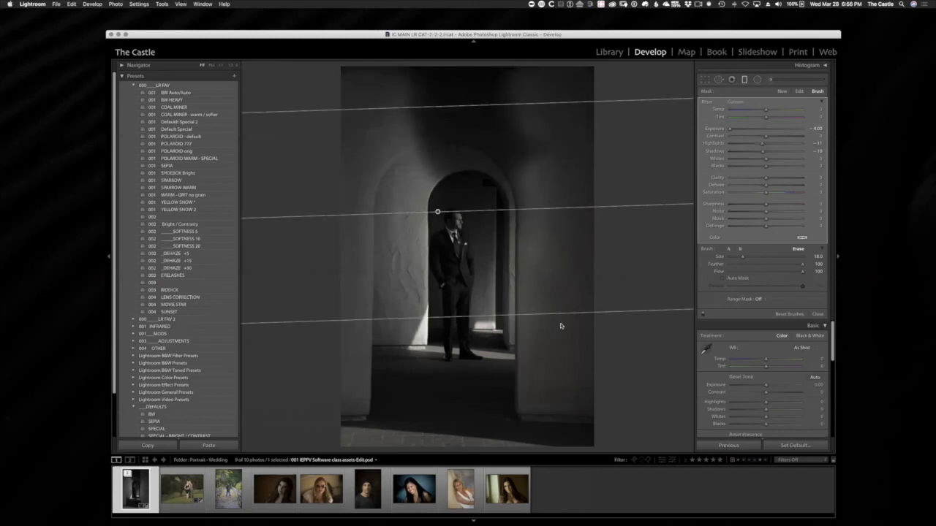
# Step: Brush the darkening back over the erased walls, then delete the graduated filter
pyautogui.press('alt')
pyautogui.press('h')
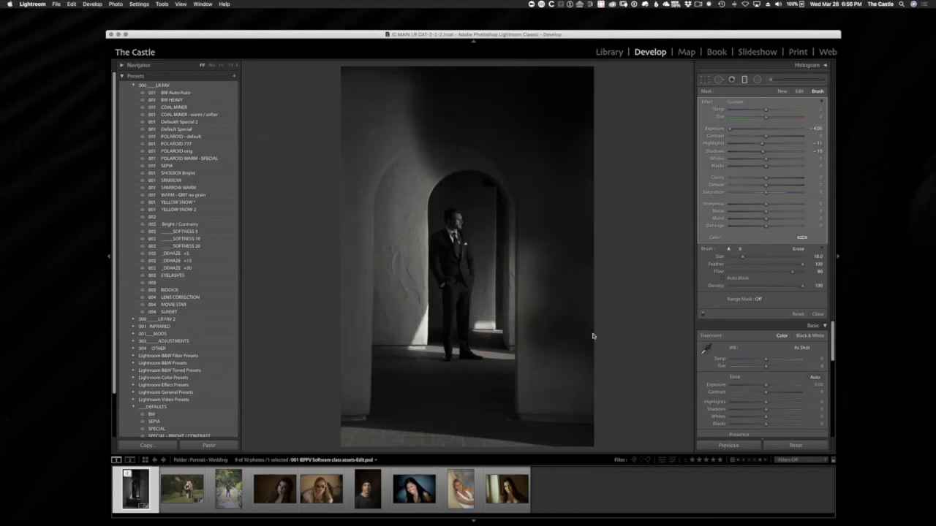
pyautogui.press('h')
pyautogui.moveTo(401, 78)
pyautogui.mouseDown()
pyautogui.moveTo(328, 119)
pyautogui.moveTo(373, 234)
pyautogui.moveTo(380, 398)
pyautogui.mouseUp()
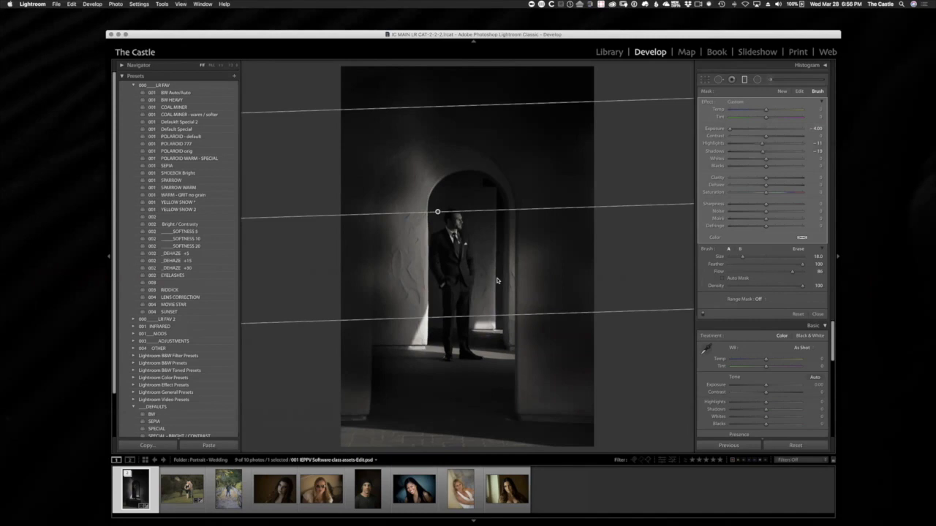
pyautogui.press('Delete')
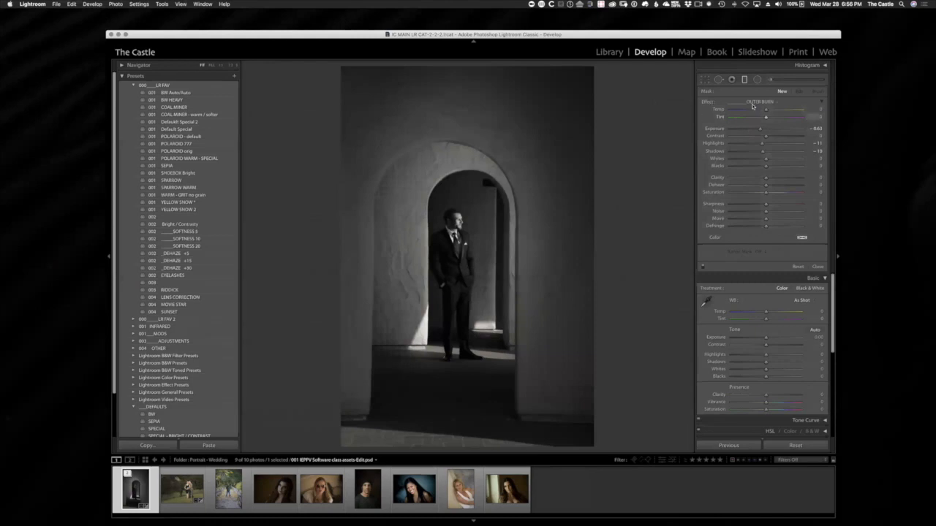
# Step: Draw a narrow graduated filter at Exposure -4.00 across the arch top, stretch its transition down to the floor and delete it
pyautogui.moveTo(761, 128); pyautogui.dragTo(702, 130)
pyautogui.moveTo(457, 121)
pyautogui.mouseDown()
pyautogui.moveTo(458, 192)
pyautogui.moveTo(462, 157)
pyautogui.moveTo(453, 168)
pyautogui.moveTo(461, 173)
pyautogui.mouseUp()
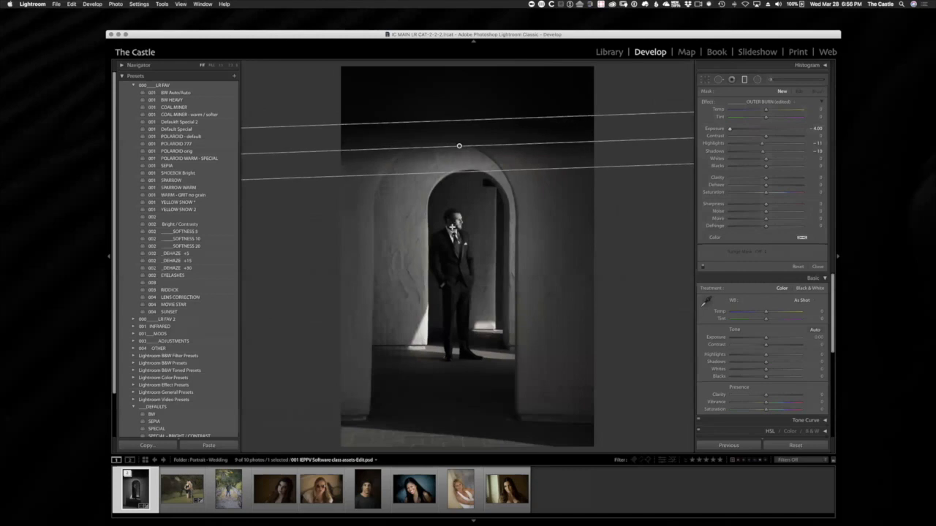
pyautogui.moveTo(452, 226); pyautogui.dragTo(455, 439)
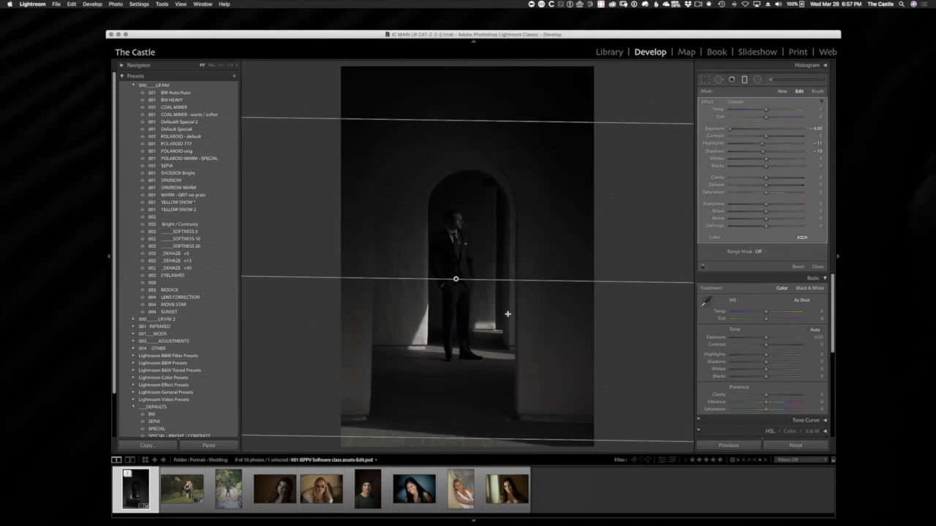
pyautogui.press('Delete')
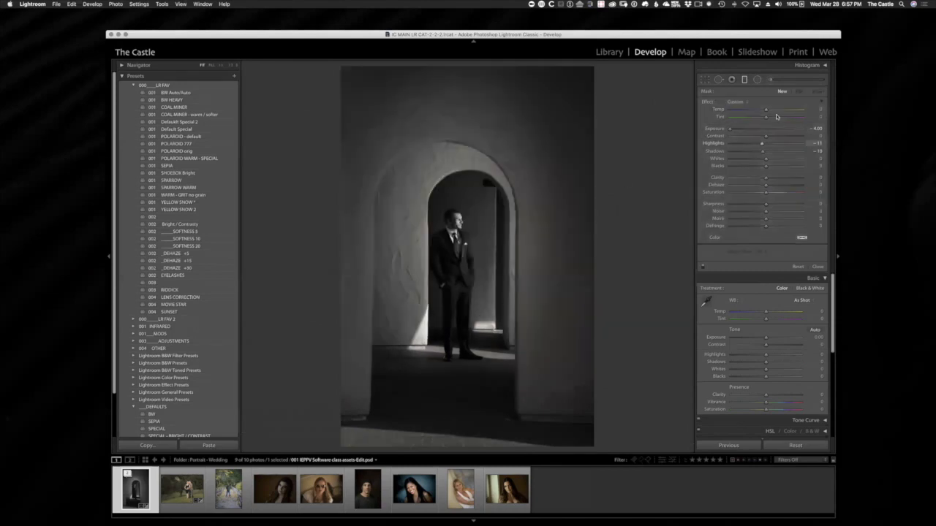
# Step: Draw a vertical graduated filter with Highlights, Shadows, Whites and Blacks at -100, rotate it diagonally across the portrait and delete it
pyautogui.click(730, 151)
pyautogui.click(729, 159)
pyautogui.click(729, 166)
pyautogui.click(730, 144)
pyautogui.moveTo(515, 291); pyautogui.dragTo(347, 290)
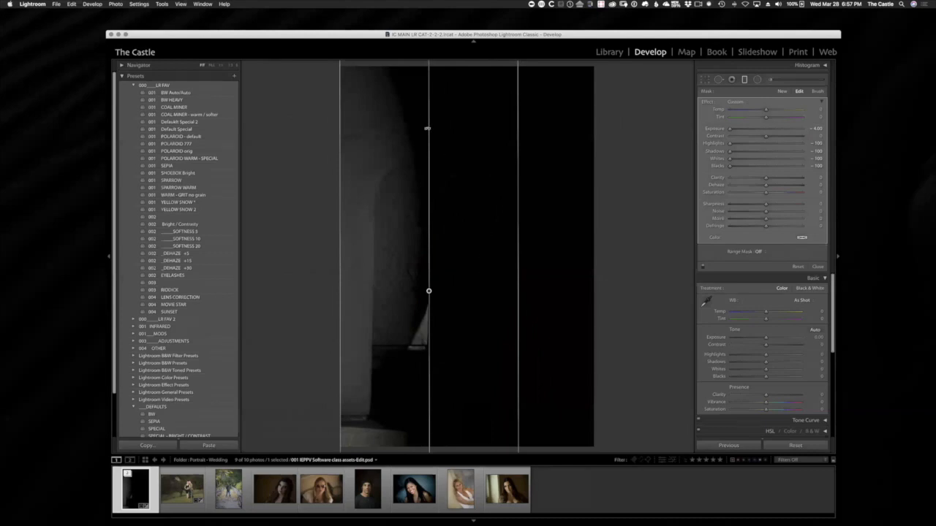
pyautogui.moveTo(427, 130); pyautogui.dragTo(397, 328)
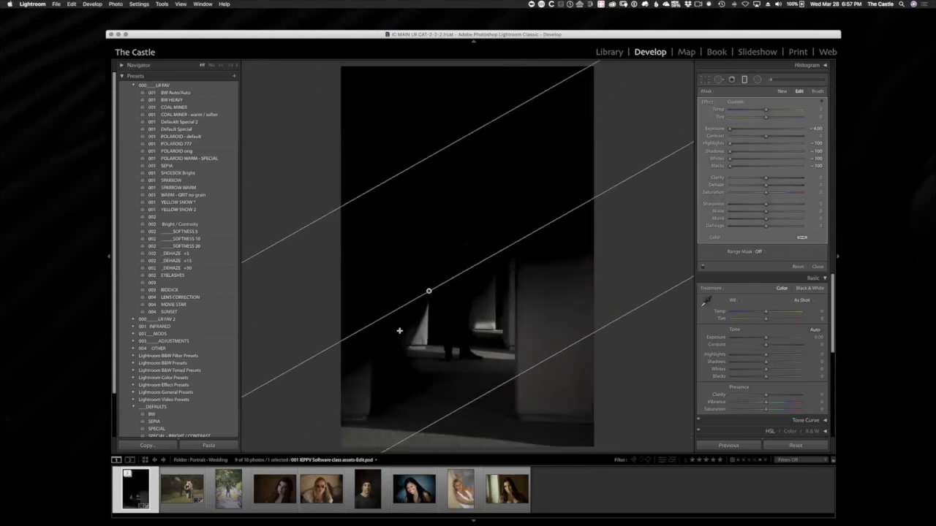
pyautogui.press('Delete')
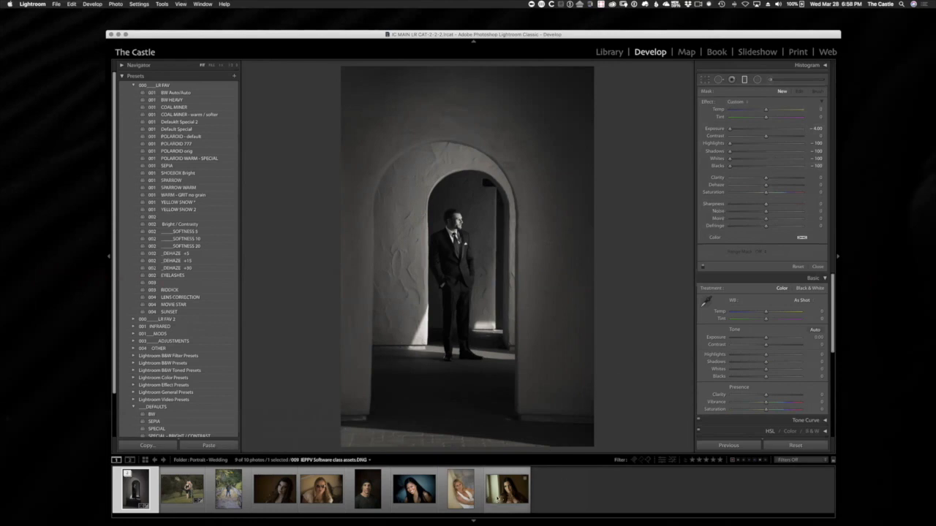
# Step: Open 009 IEPPV Software class assets.DNG and ready the Adjustment Brush with its effect sliders reset and Auto Mask on
pyautogui.click(509, 493)
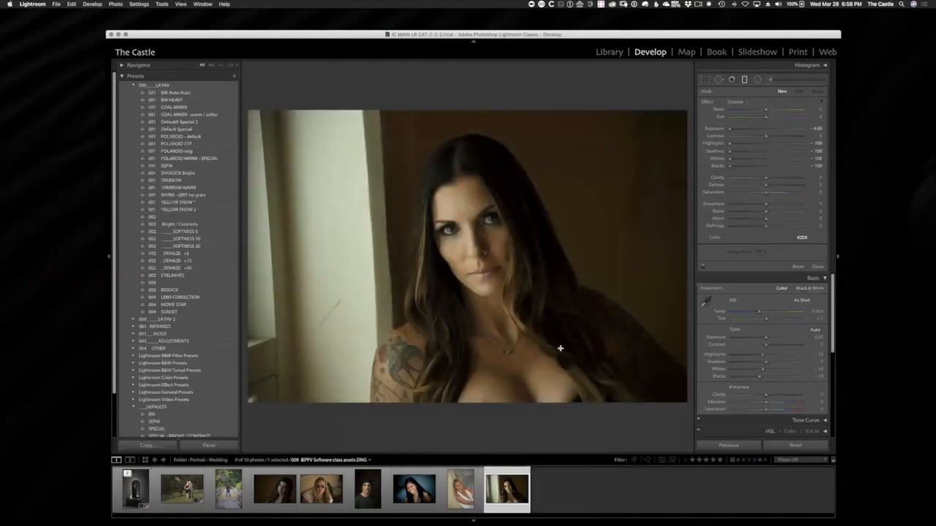
pyautogui.click(770, 80)
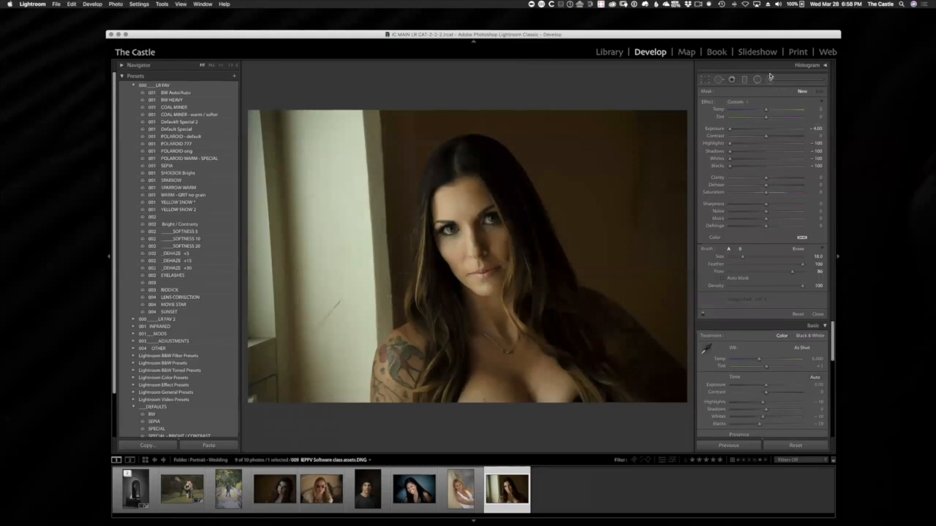
pyautogui.doubleClick(708, 103)
pyautogui.click(726, 278)
# Step: Paint an Auto Mask brush area down the bright window frame beside the woman, with Flow set to 100
pyautogui.click(356, 259)
pyautogui.moveTo(348, 216); pyautogui.dragTo(353, 225)
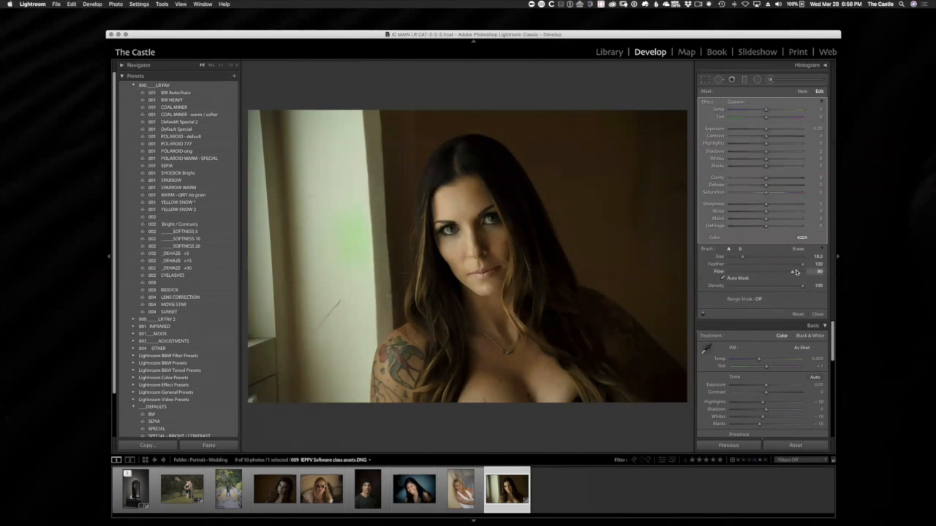
pyautogui.moveTo(796, 272); pyautogui.dragTo(807, 272)
pyautogui.moveTo(356, 238); pyautogui.dragTo(353, 216)
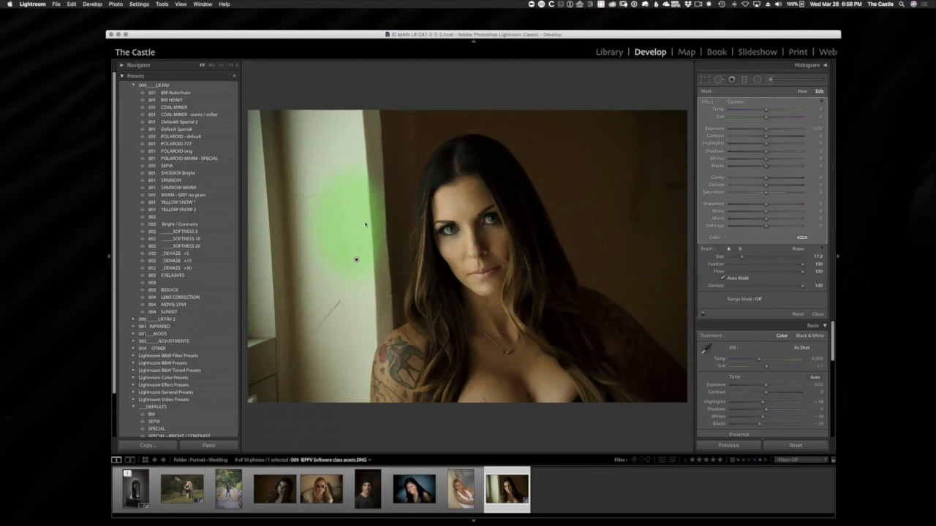
pyautogui.moveTo(365, 225)
pyautogui.mouseDown()
pyautogui.moveTo(358, 152)
pyautogui.moveTo(354, 164)
pyautogui.mouseUp()
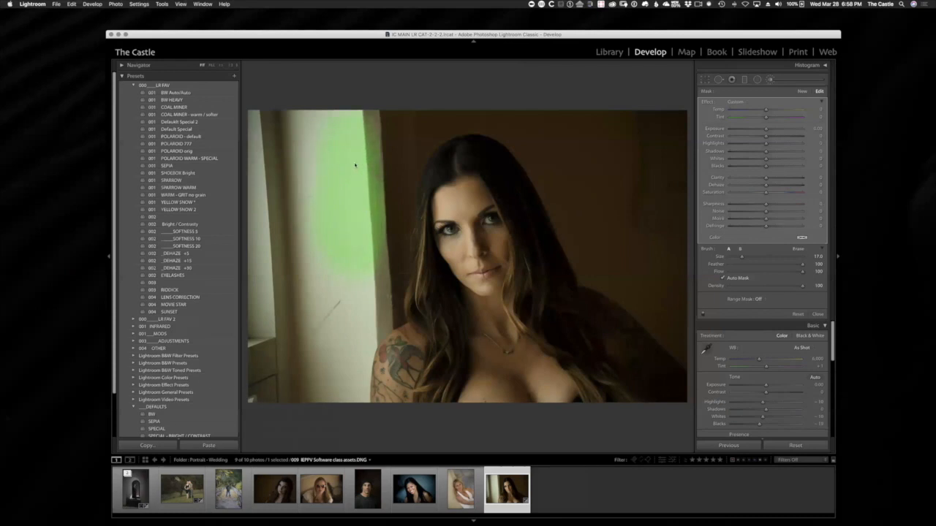
pyautogui.moveTo(354, 250); pyautogui.dragTo(358, 291)
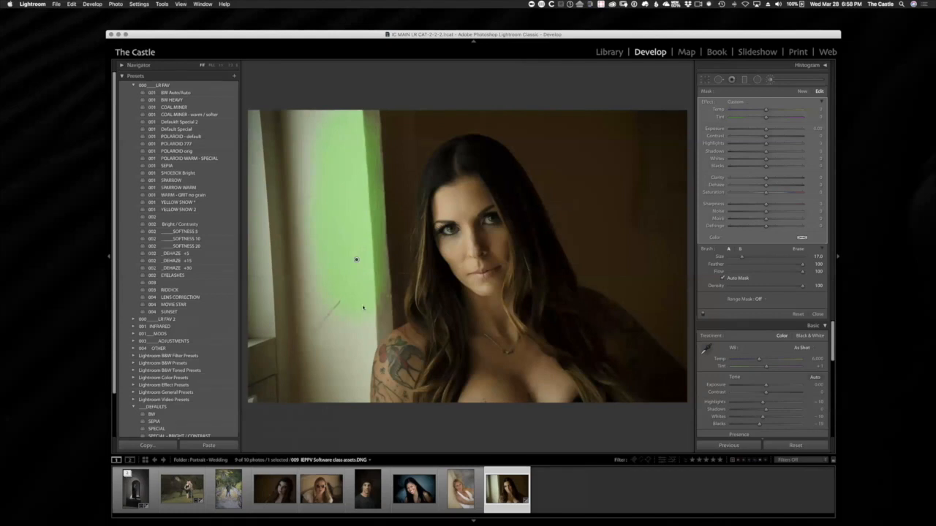
pyautogui.moveTo(363, 309); pyautogui.dragTo(362, 304)
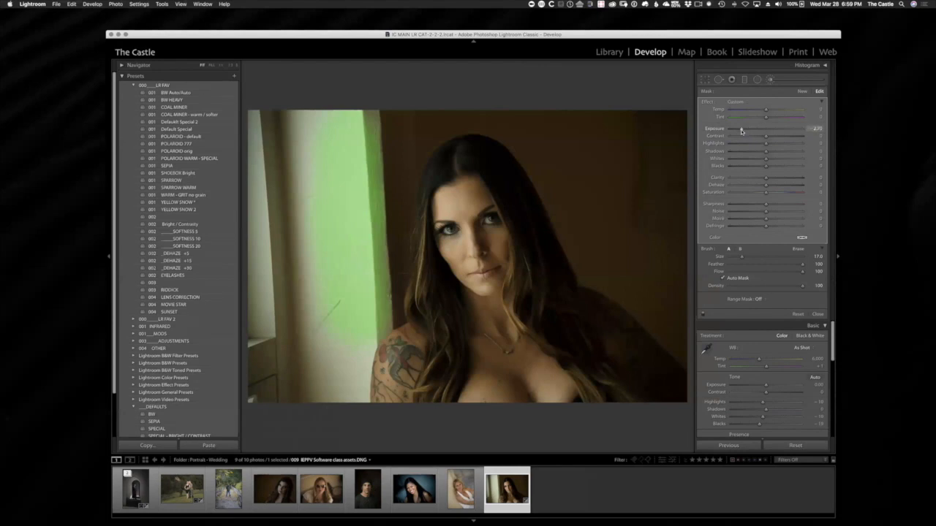
# Step: Lower the painted window frame's Exposure to the slider's minimum and switch to the Graduated Filter tool
pyautogui.moveTo(741, 130); pyautogui.dragTo(729, 132)
pyautogui.click(356, 259)
pyautogui.press('m')
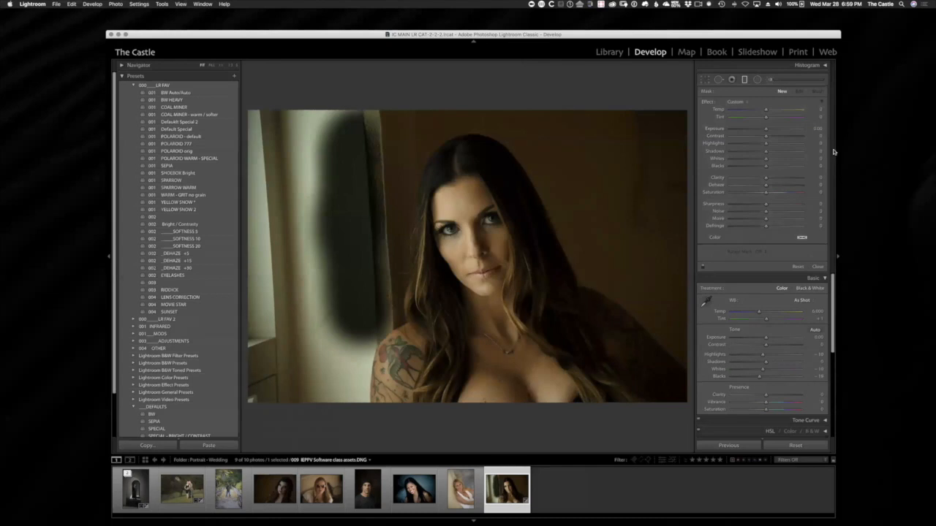
# Step: Close the Graduated Filter tool and reset all develop adjustments on the window-light portrait
pyautogui.moveTo(765, 129); pyautogui.dragTo(749, 128)
pyautogui.moveTo(750, 129); pyautogui.dragTo(765, 130)
pyautogui.click(745, 79)
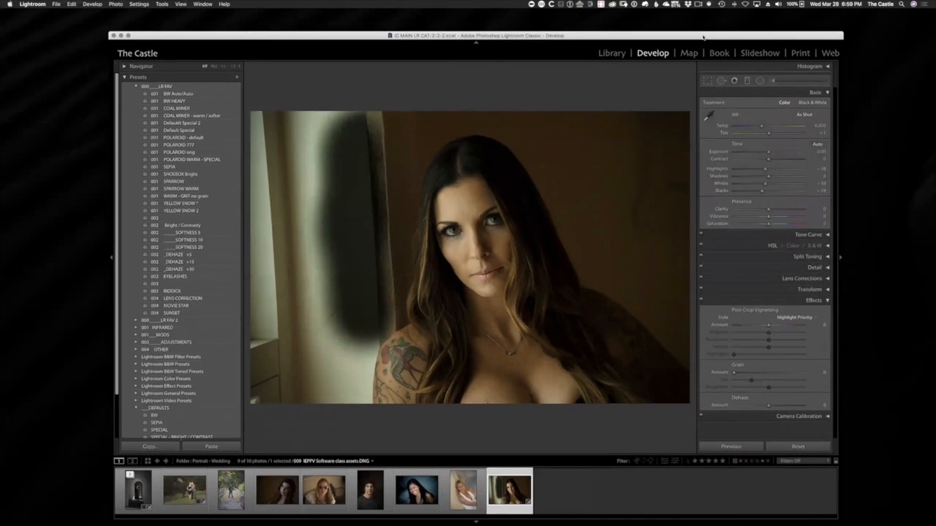
pyautogui.moveTo(703, 37); pyautogui.dragTo(701, 38)
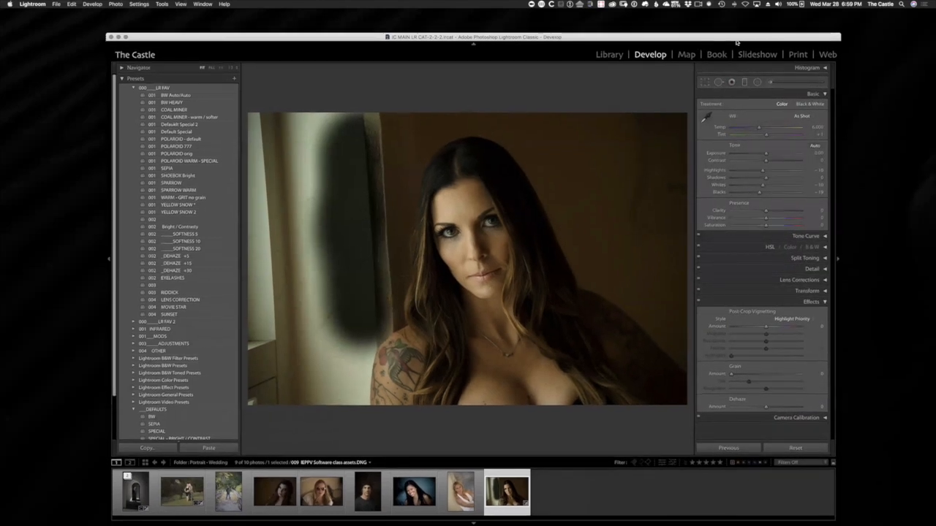
pyautogui.click(796, 447)
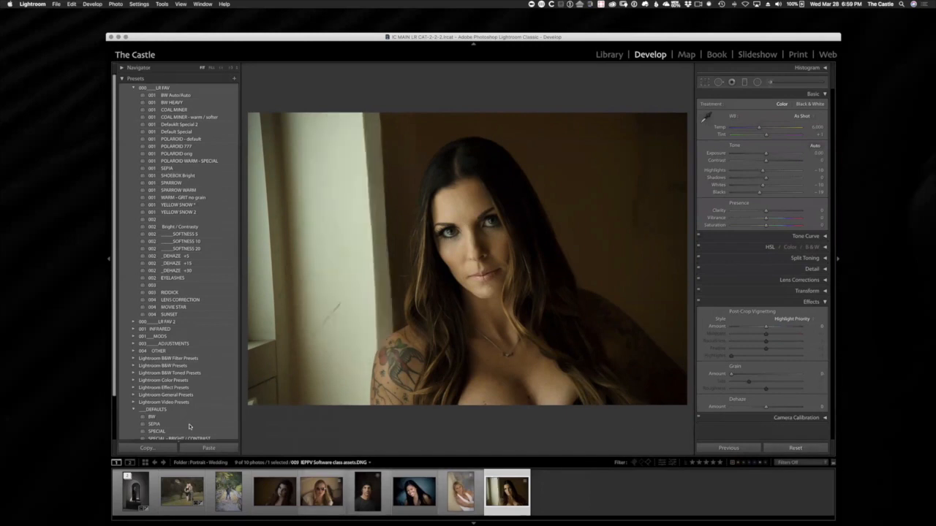
# Step: Open 007 IEPPV Software class assets.JPG, collapse its Effects settings and expand the Detail settings
pyautogui.click(139, 500)
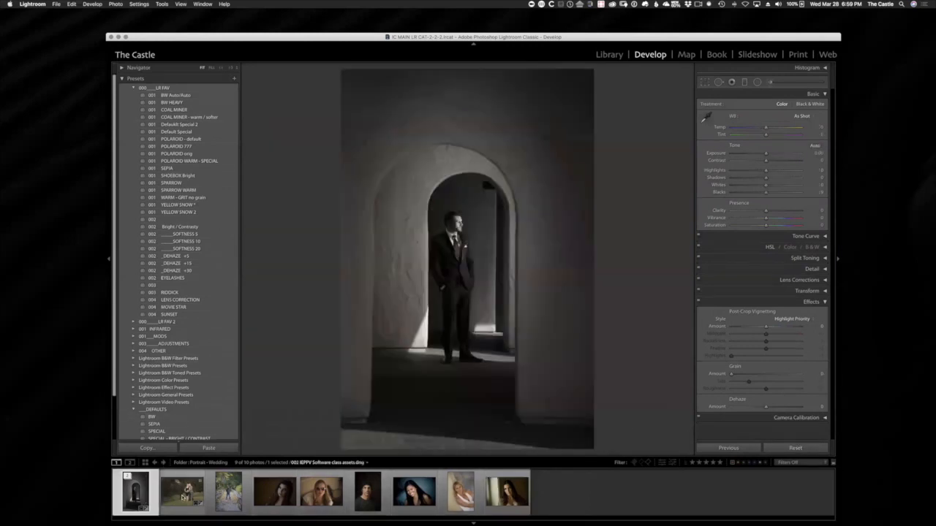
pyautogui.click(187, 498)
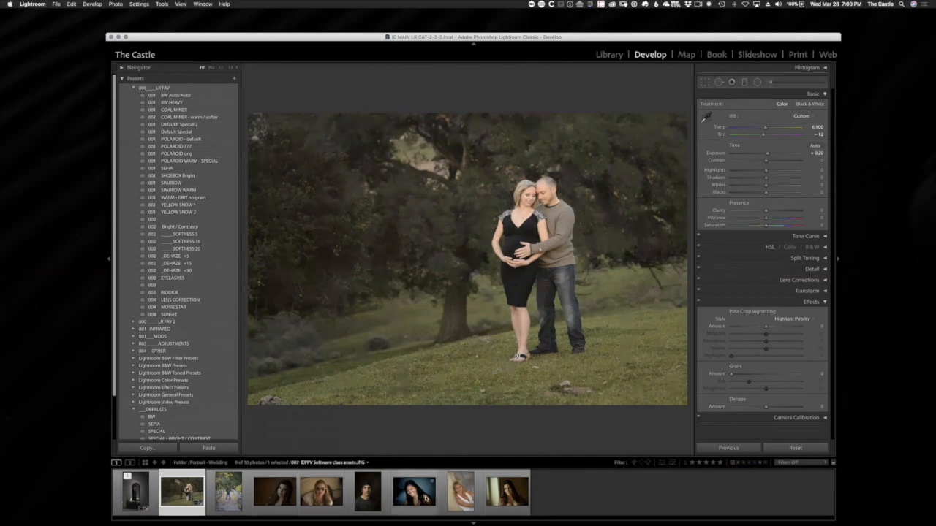
pyautogui.click(424, 499)
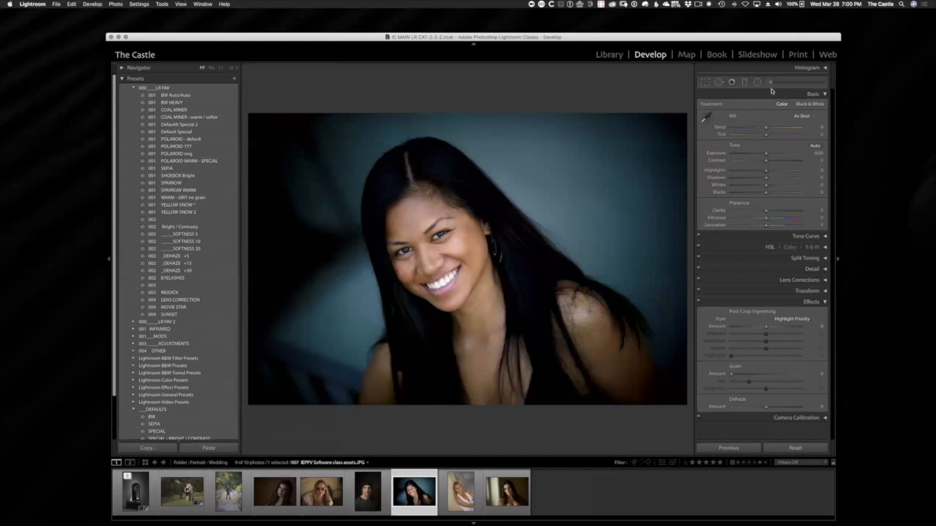
pyautogui.moveTo(737, 37); pyautogui.dragTo(739, 37)
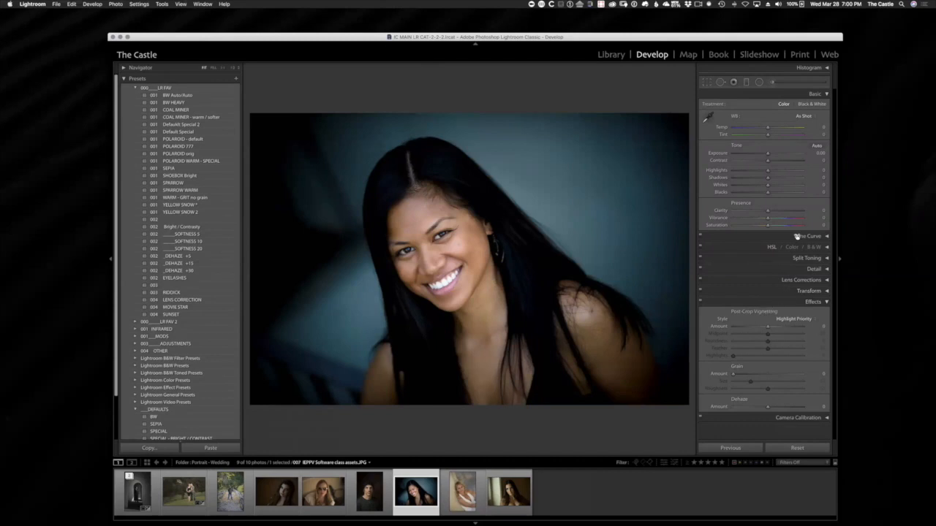
pyautogui.click(812, 302)
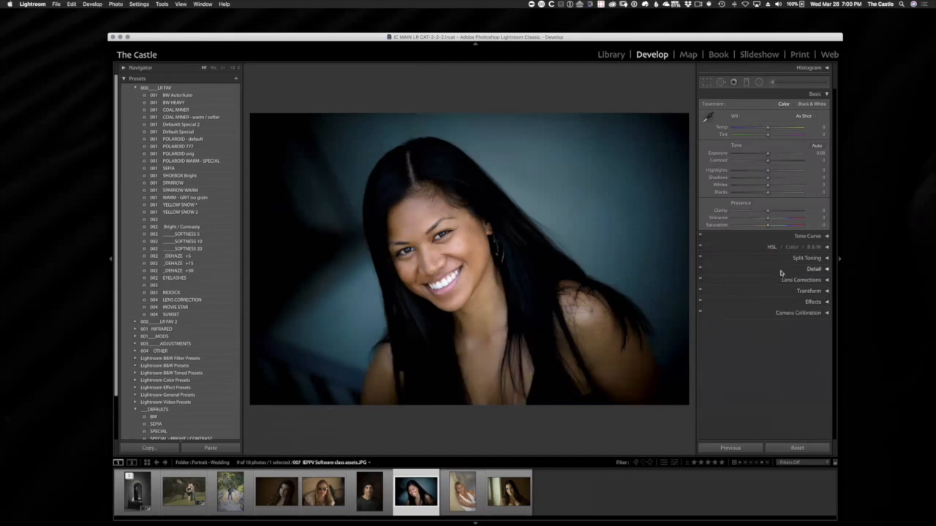
pyautogui.click(750, 270)
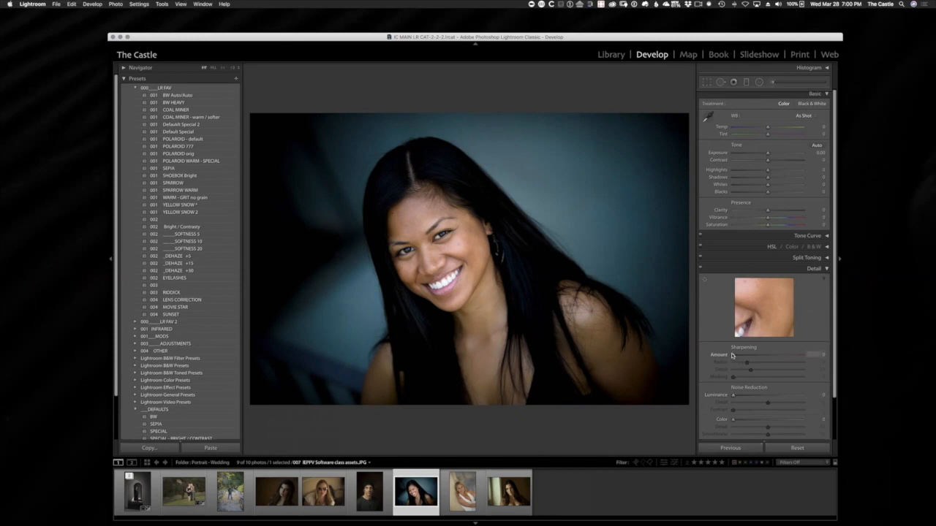
# Step: Set the sharpening Amount to 76 on the smiling woman's portrait and check the whole image at reduced zoom
pyautogui.moveTo(740, 358)
pyautogui.mouseDown()
pyautogui.moveTo(776, 360)
pyautogui.moveTo(728, 357)
pyautogui.mouseUp()
pyautogui.click(498, 210)
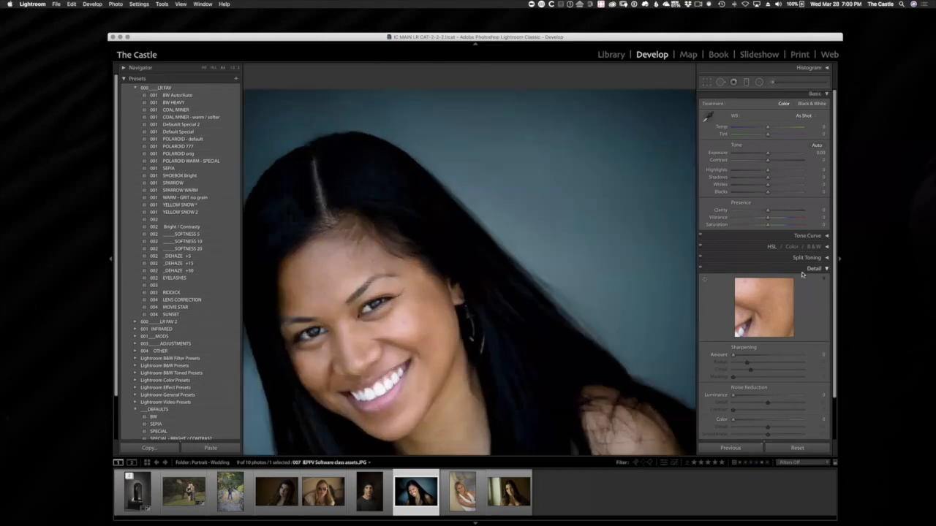
pyautogui.click(764, 355)
pyautogui.click(234, 68)
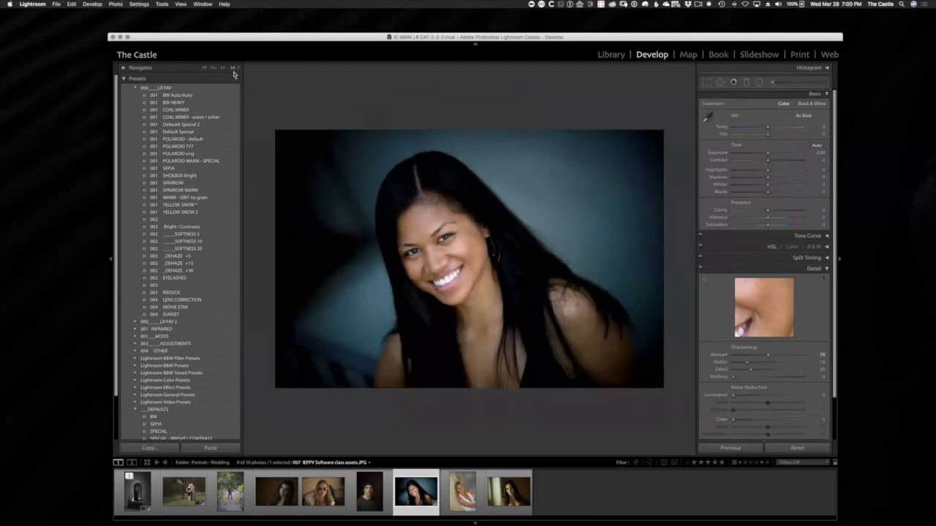
# Step: Open 004 IEPPV Software class assets.DNG, strongly brighten its Exposure and increase its sharpening Amount
pyautogui.click(276, 496)
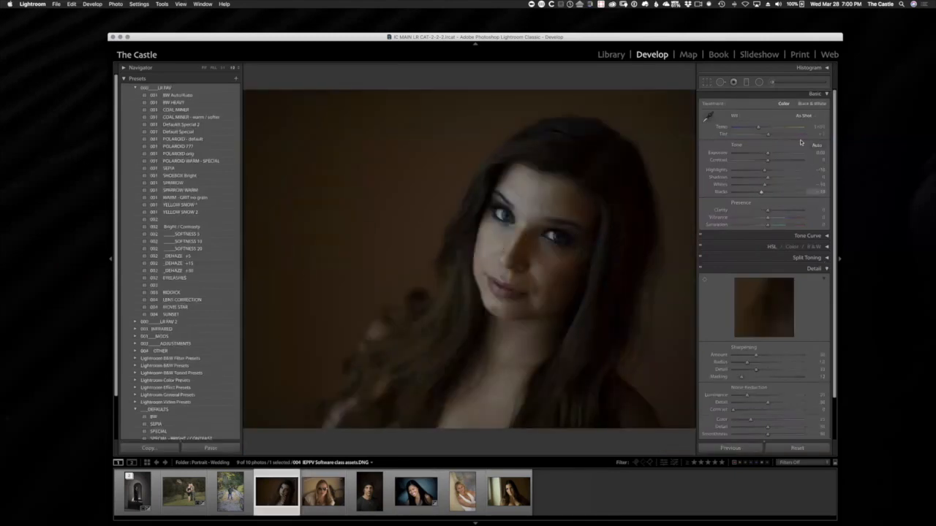
pyautogui.moveTo(770, 154); pyautogui.dragTo(786, 153)
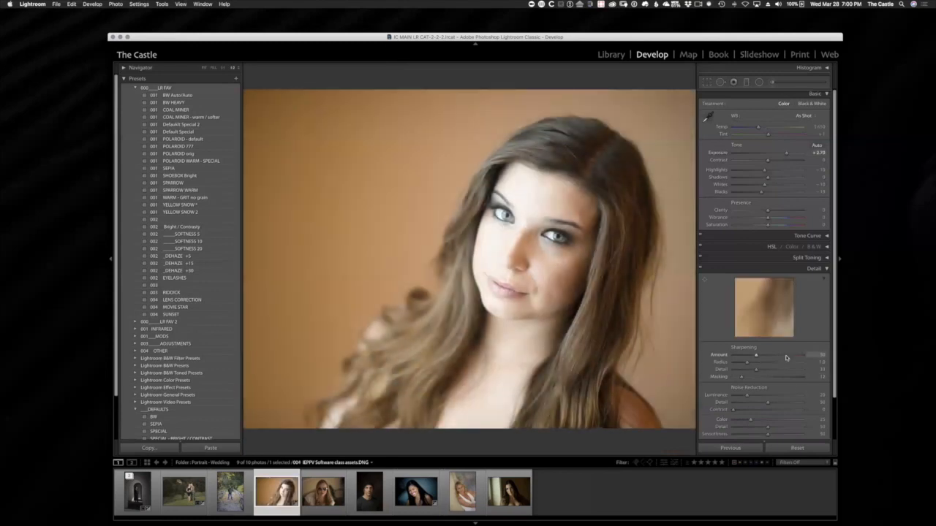
pyautogui.moveTo(786, 357); pyautogui.dragTo(806, 357)
# Step: Open 006 IEPPV Software class assets.DNG and set its sharpening Amount to 150
pyautogui.click(373, 487)
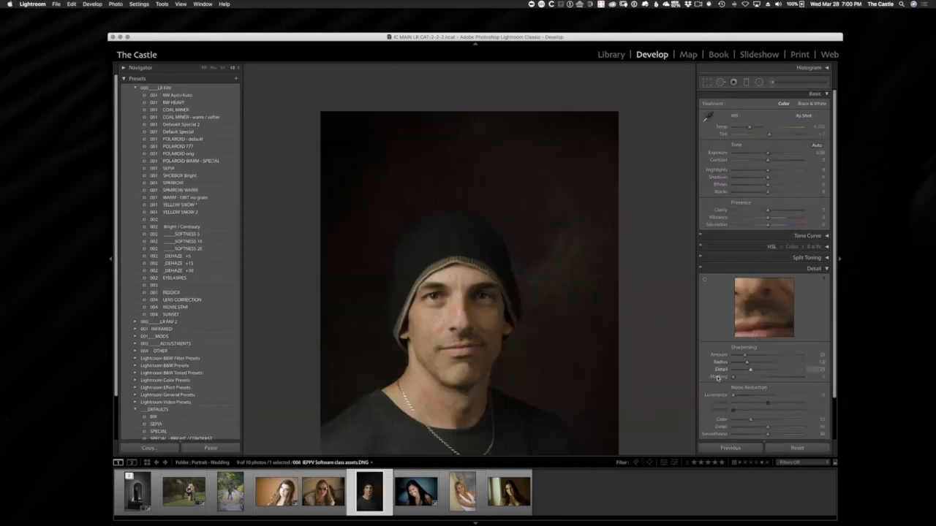
pyautogui.moveTo(474, 283); pyautogui.dragTo(471, 387)
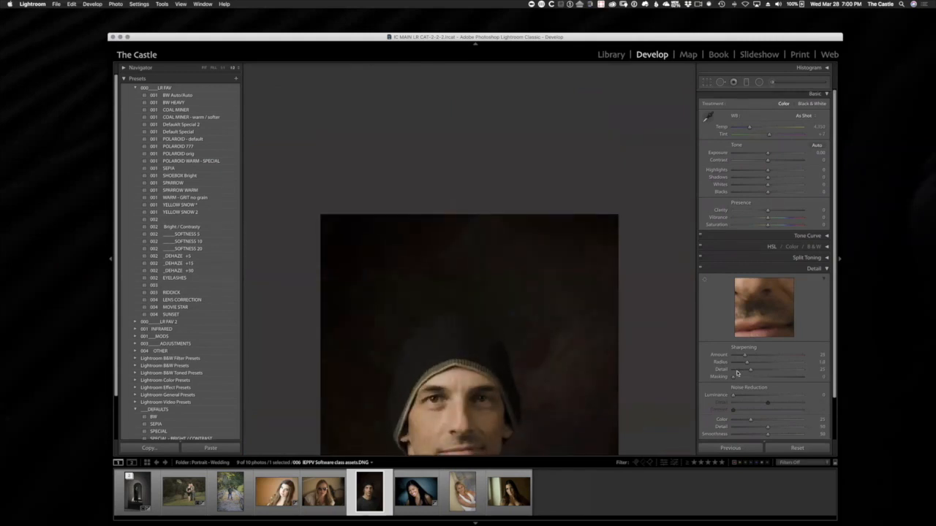
pyautogui.moveTo(745, 356); pyautogui.dragTo(811, 359)
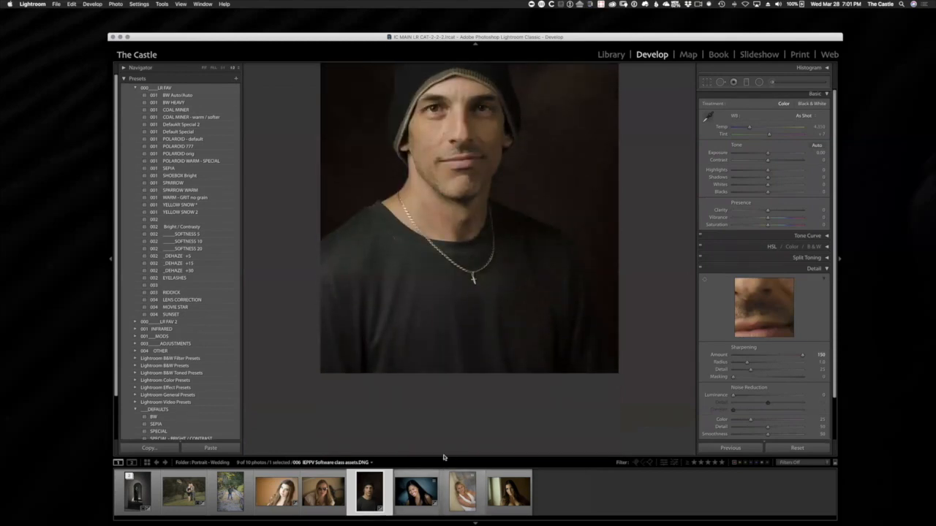
# Step: Return to 007 IEPPV Software class assets.JPG and set its sharpening Amount to 65
pyautogui.click(426, 497)
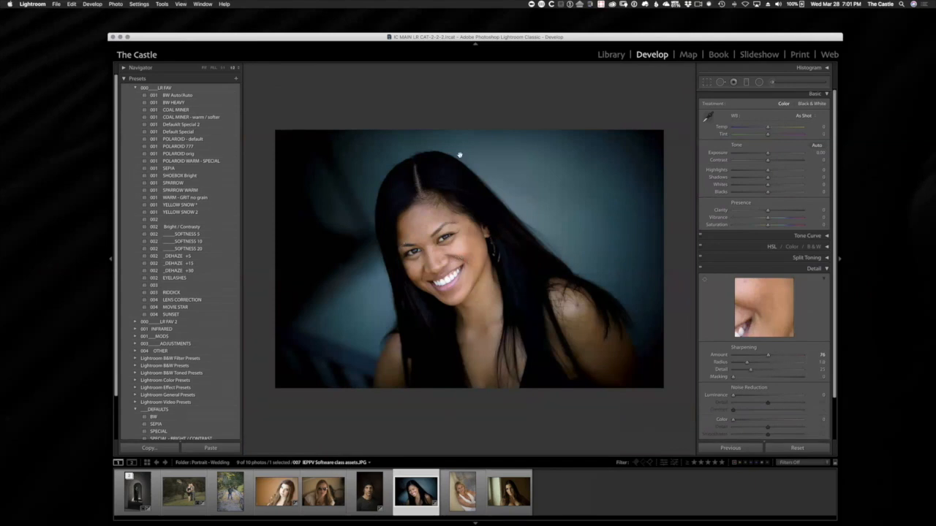
pyautogui.moveTo(768, 354); pyautogui.dragTo(783, 355)
pyautogui.moveTo(782, 354); pyautogui.dragTo(764, 355)
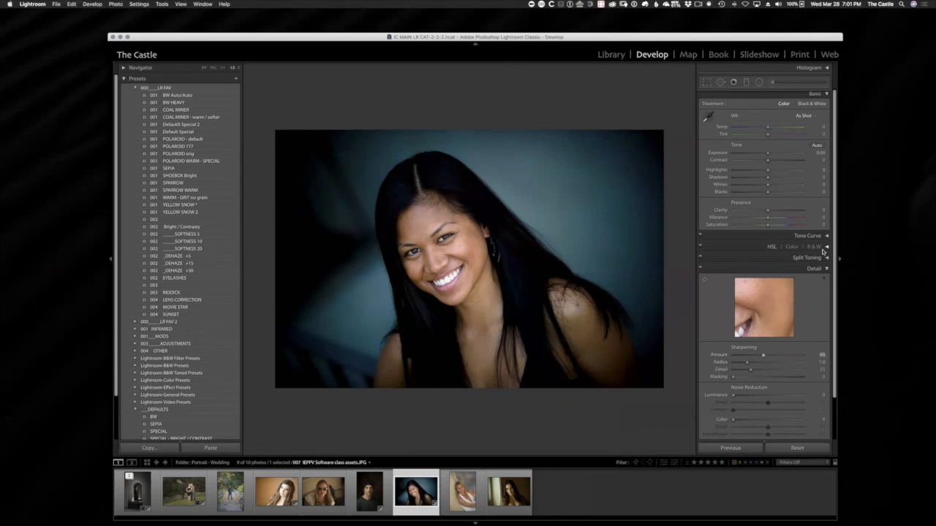
# Step: Set the sharpening Radius to 1.5, using the grayscale edge preview to judge the effect
pyautogui.keyDown('alt'); pyautogui.click(747, 364); pyautogui.keyUp('alt')
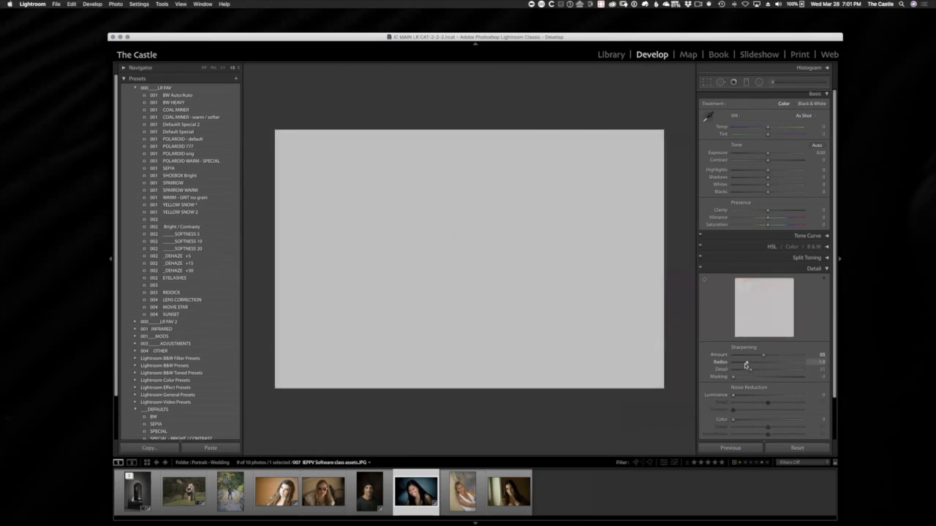
pyautogui.moveTo(746, 365); pyautogui.dragTo(803, 366)
pyautogui.moveTo(802, 365); pyautogui.dragTo(760, 369)
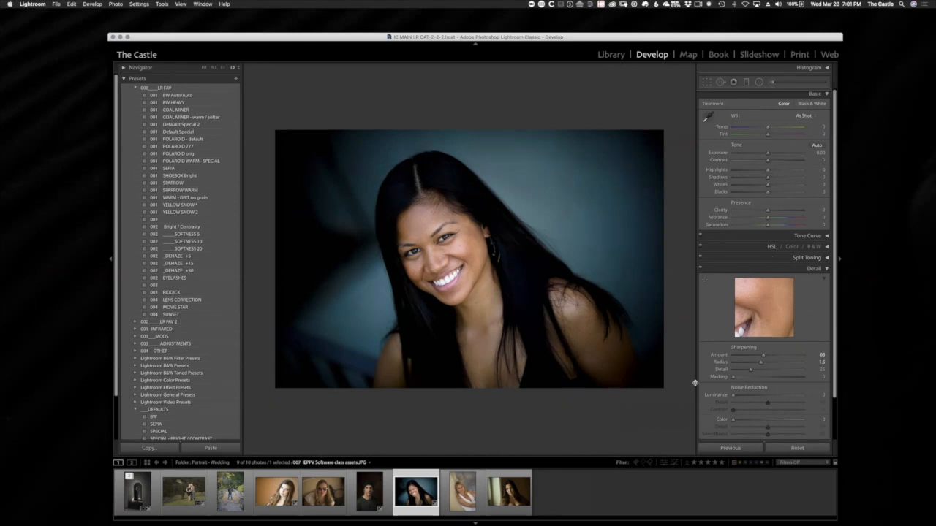
# Step: Set the sharpening Masking to 86, using the black-and-white mask preview to limit sharpening to the edges
pyautogui.press('alt')
pyautogui.moveTo(735, 377); pyautogui.dragTo(793, 381)
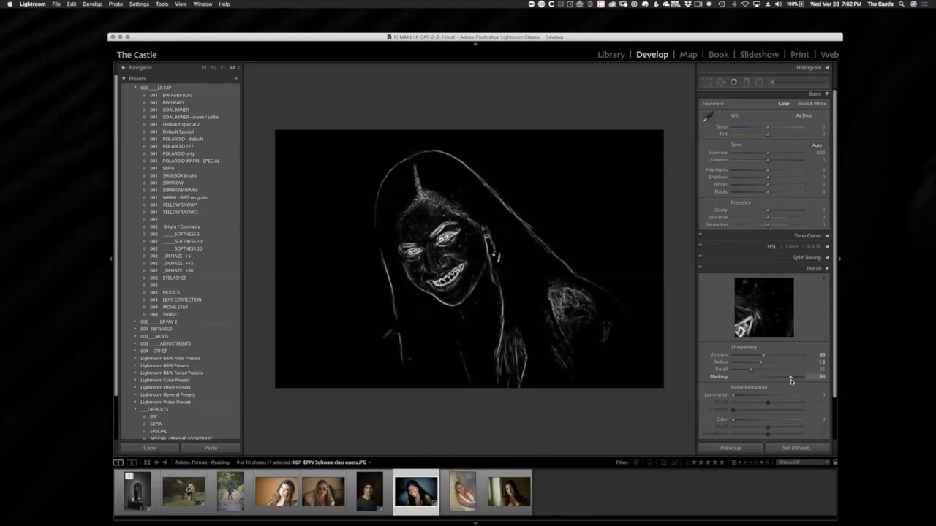
pyautogui.moveTo(791, 381); pyautogui.dragTo(793, 381)
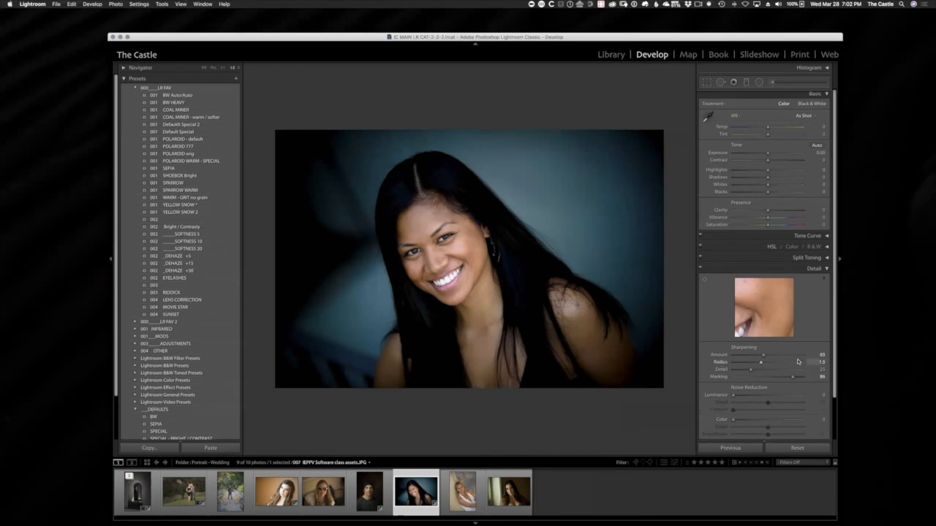
# Step: Switch to Capture One 11, open 007 IEPPV Software class assets.JPG and show its layers and exposure adjustments
pyautogui.hotkey('ctrl', 'Up')
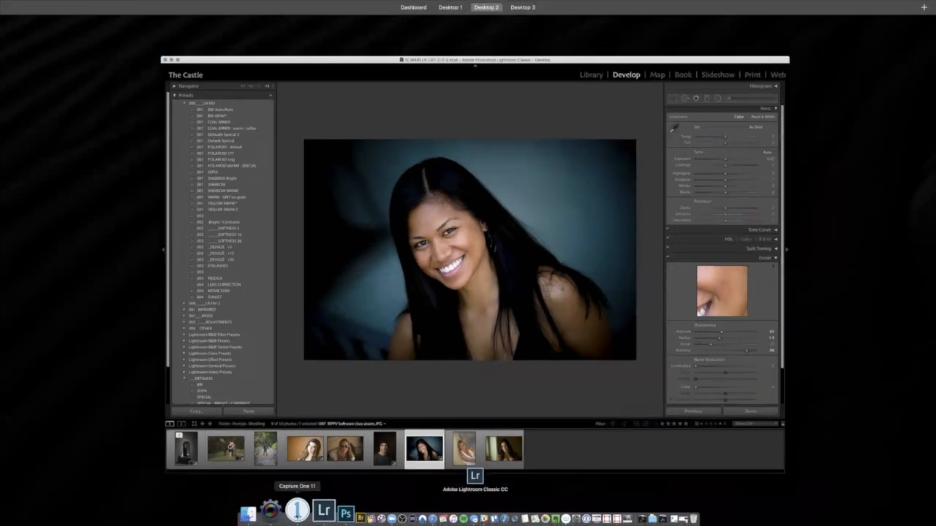
pyautogui.click(297, 515)
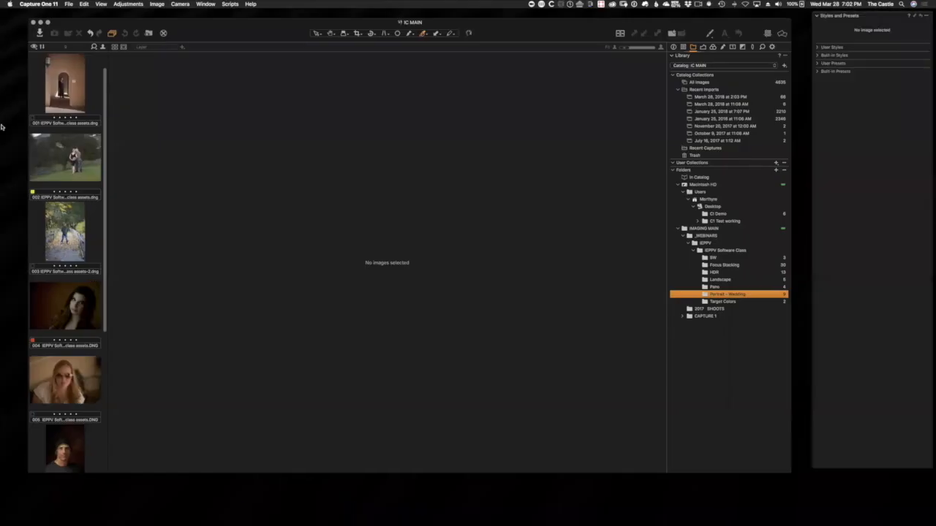
pyautogui.scroll(-5, 66, 280)
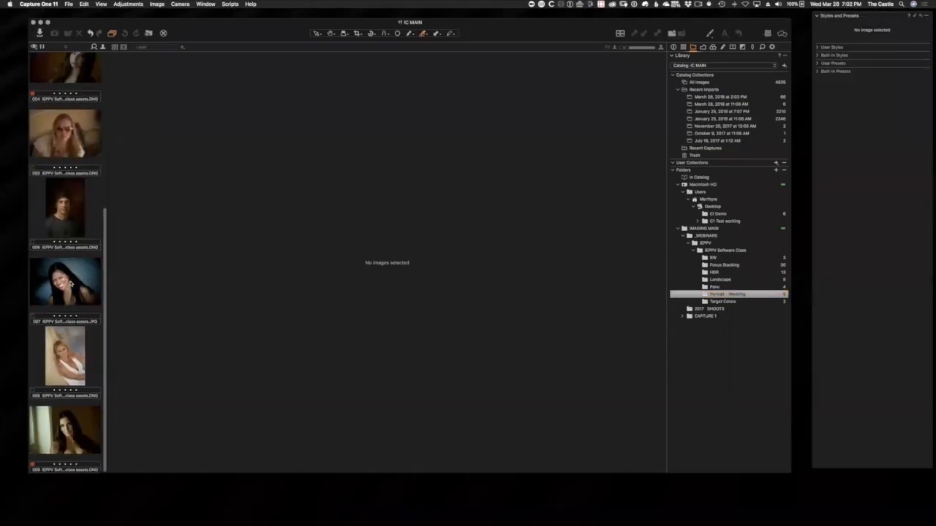
pyautogui.click(66, 282)
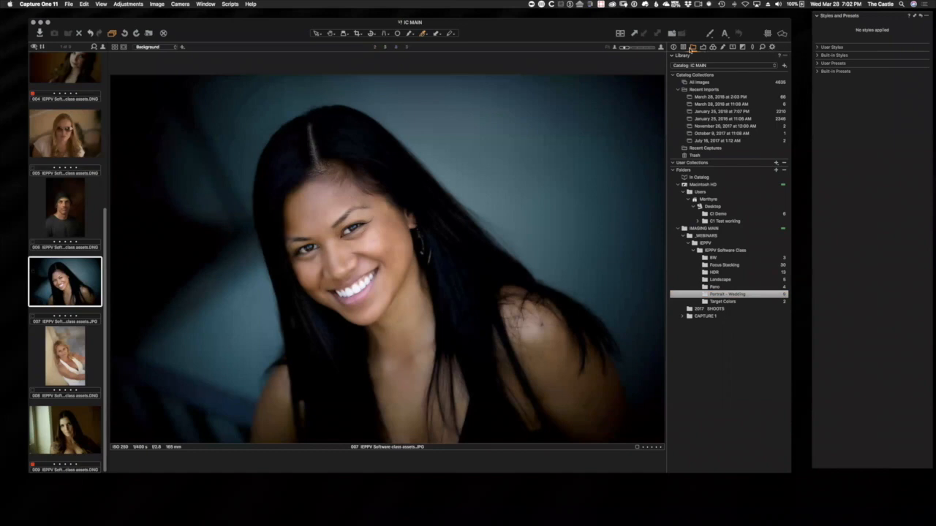
pyautogui.click(704, 49)
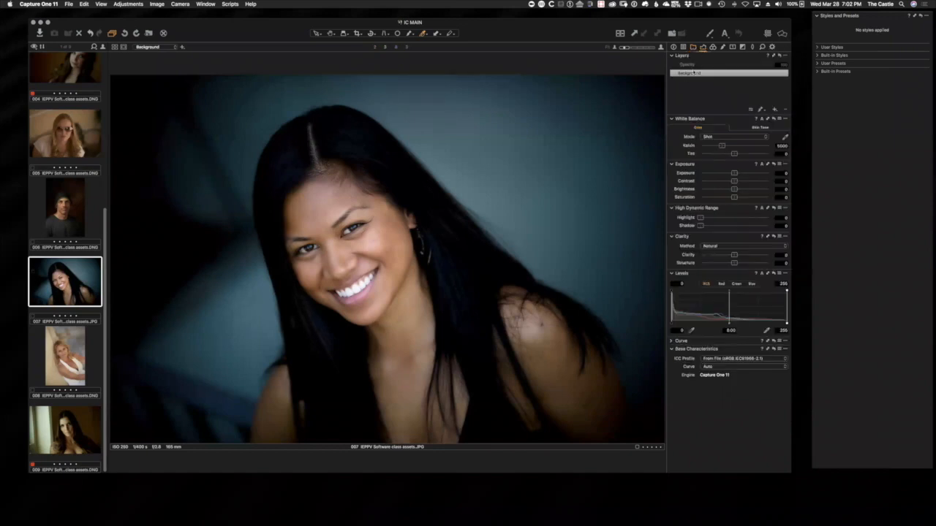
# Step: Add a new adjustment layer and brush its mask over the woman's eyes and mouth with the mask overlay shown
pyautogui.click(775, 109)
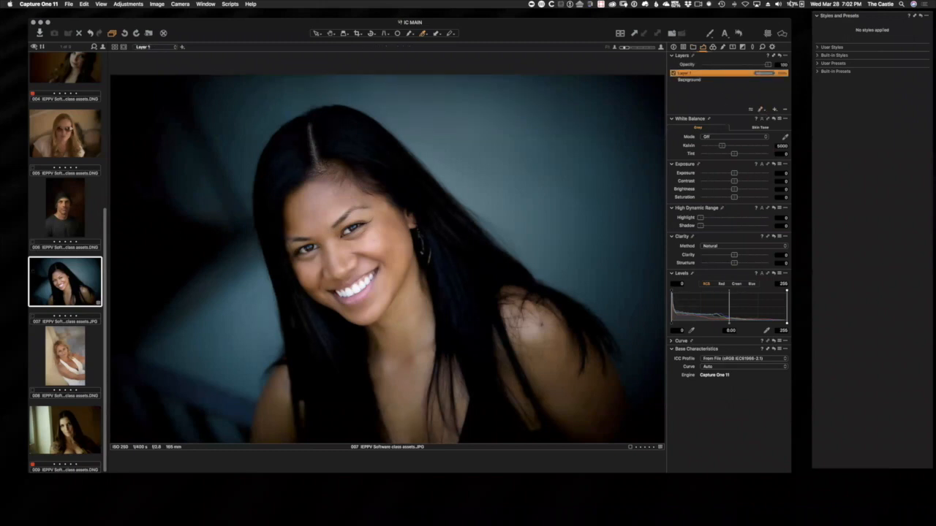
pyautogui.press('b')
pyautogui.moveTo(358, 229); pyautogui.dragTo(353, 231)
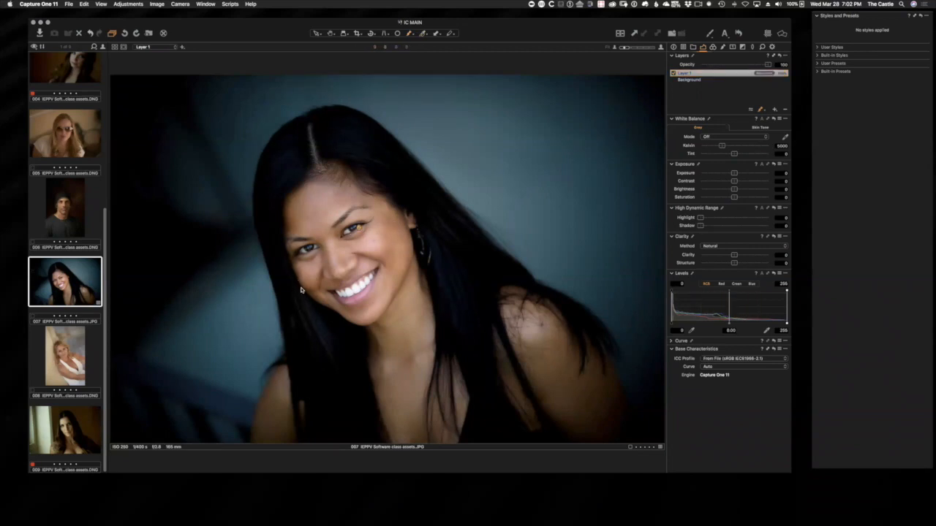
pyautogui.press('m')
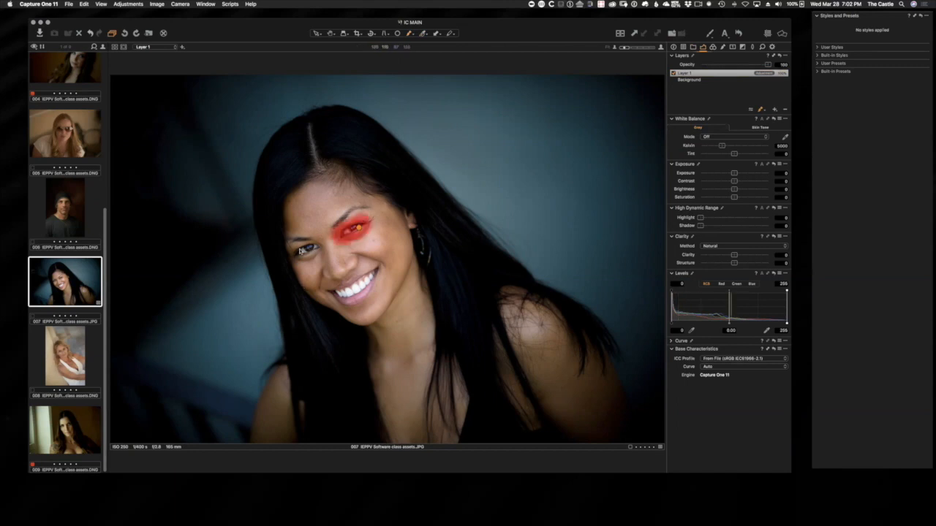
pyautogui.moveTo(300, 251); pyautogui.dragTo(316, 249)
pyautogui.moveTo(331, 291)
pyautogui.mouseDown()
pyautogui.moveTo(371, 283)
pyautogui.moveTo(349, 299)
pyautogui.mouseUp()
# Step: Brush the layer mask along the hair's outer edges, fill in the upper hair and hide the mask overlay
pyautogui.moveTo(340, 119); pyautogui.dragTo(416, 171)
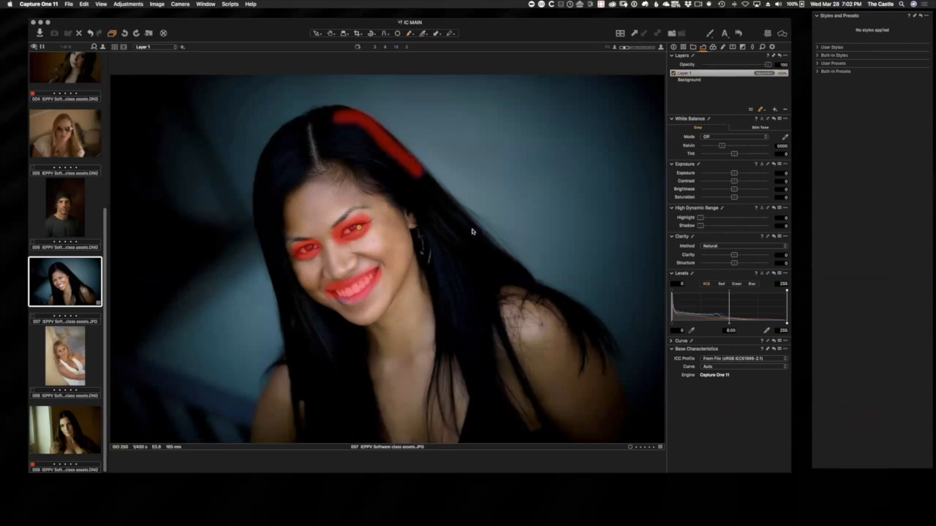
pyautogui.moveTo(472, 232); pyautogui.dragTo(530, 272)
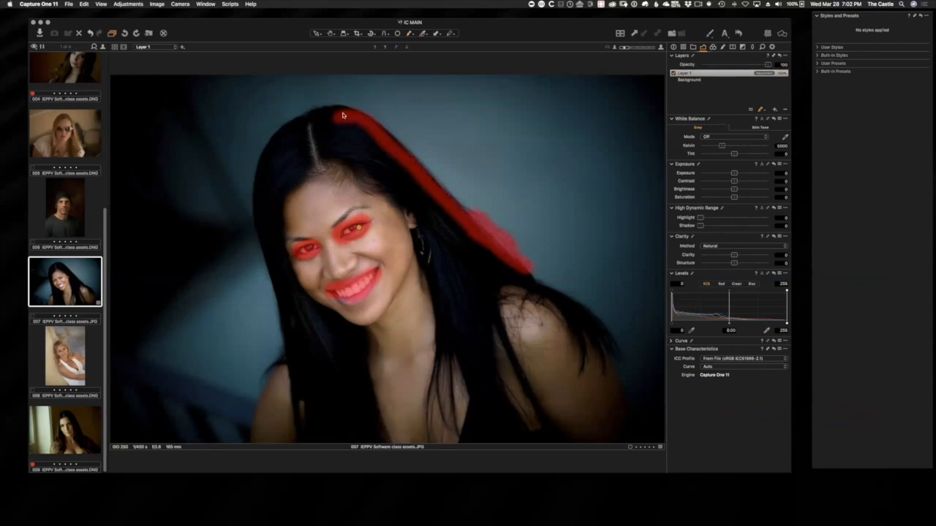
pyautogui.moveTo(342, 115)
pyautogui.mouseDown()
pyautogui.moveTo(314, 111)
pyautogui.moveTo(276, 135)
pyautogui.moveTo(259, 177)
pyautogui.moveTo(275, 272)
pyautogui.mouseUp()
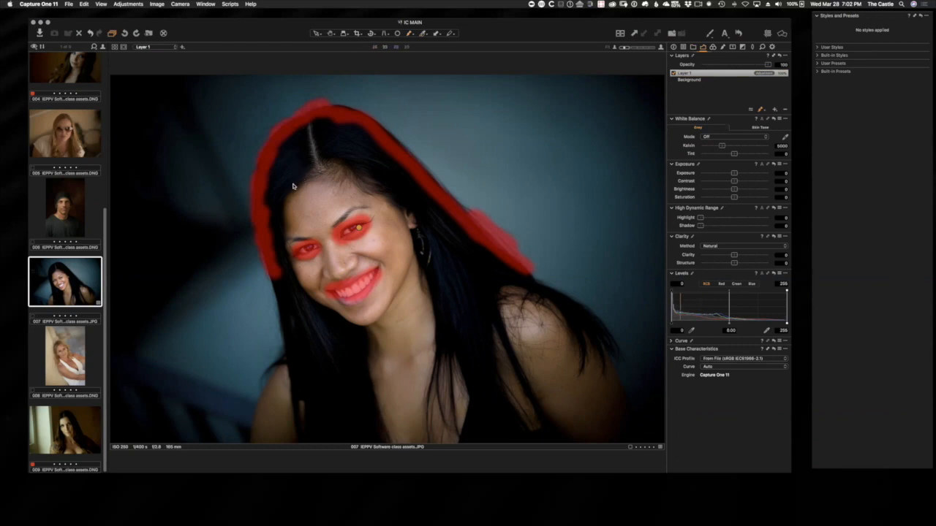
pyautogui.moveTo(275, 195)
pyautogui.mouseDown()
pyautogui.moveTo(316, 171)
pyautogui.moveTo(356, 173)
pyautogui.moveTo(324, 154)
pyautogui.moveTo(278, 165)
pyautogui.moveTo(309, 131)
pyautogui.moveTo(376, 166)
pyautogui.moveTo(367, 133)
pyautogui.moveTo(432, 225)
pyautogui.moveTo(488, 269)
pyautogui.moveTo(450, 234)
pyautogui.moveTo(459, 254)
pyautogui.moveTo(523, 282)
pyautogui.mouseUp()
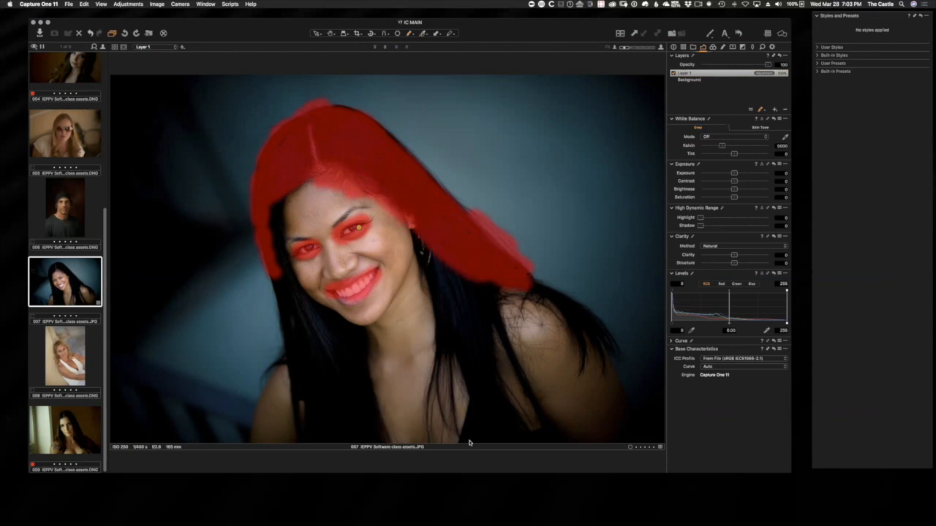
pyautogui.press('m')
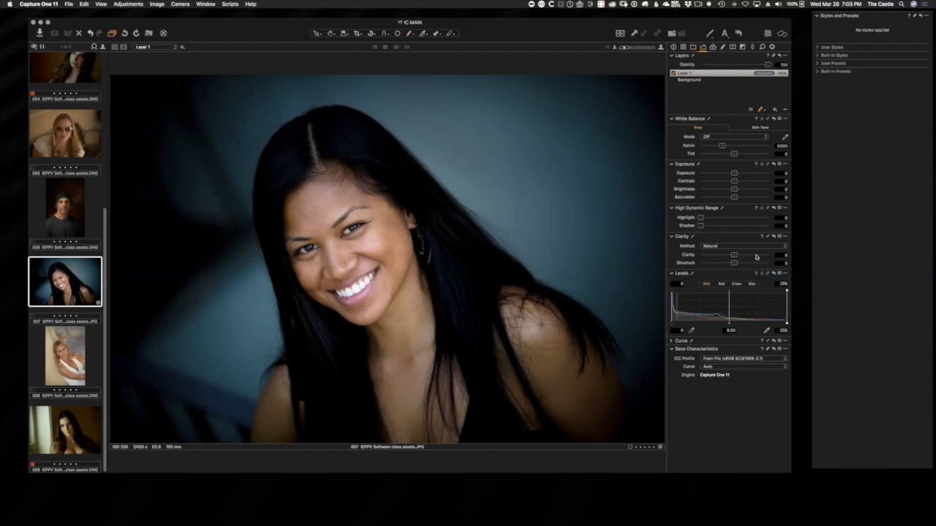
# Step: Set the masked layer's Clarity to 2 and its Sharpening Amount to 517
pyautogui.moveTo(736, 255)
pyautogui.mouseDown()
pyautogui.moveTo(744, 256)
pyautogui.moveTo(736, 256)
pyautogui.mouseUp()
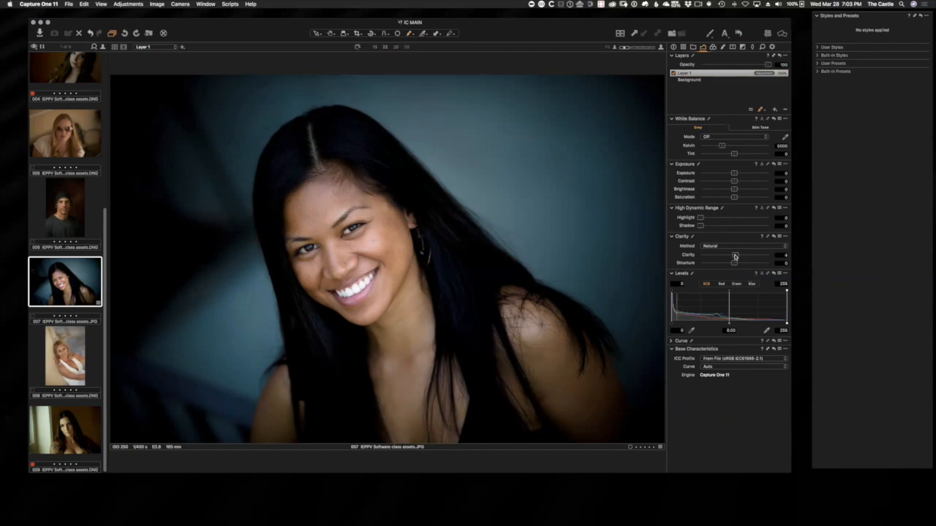
pyautogui.click(753, 47)
pyautogui.click(762, 47)
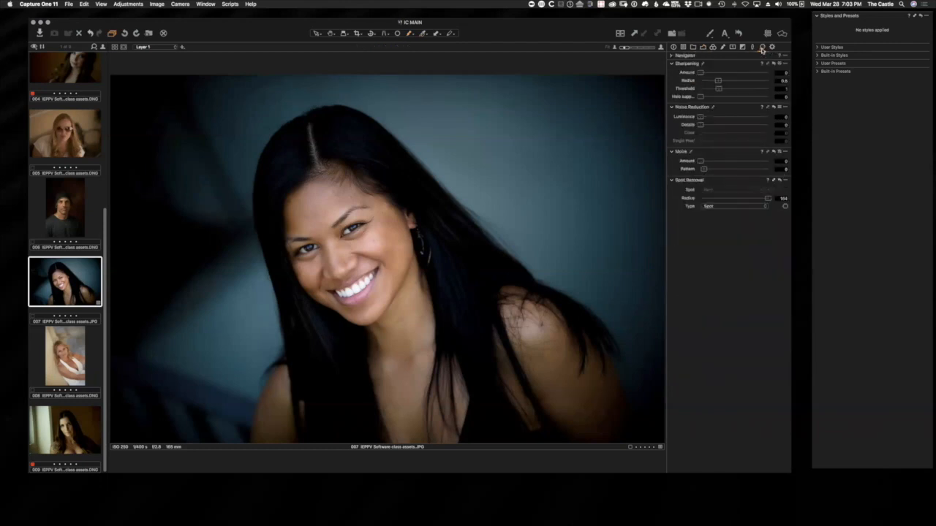
pyautogui.click(729, 73)
pyautogui.moveTo(729, 72)
pyautogui.mouseDown()
pyautogui.moveTo(720, 72)
pyautogui.moveTo(735, 72)
pyautogui.mouseUp()
pyautogui.moveTo(630, 48); pyautogui.dragTo(643, 48)
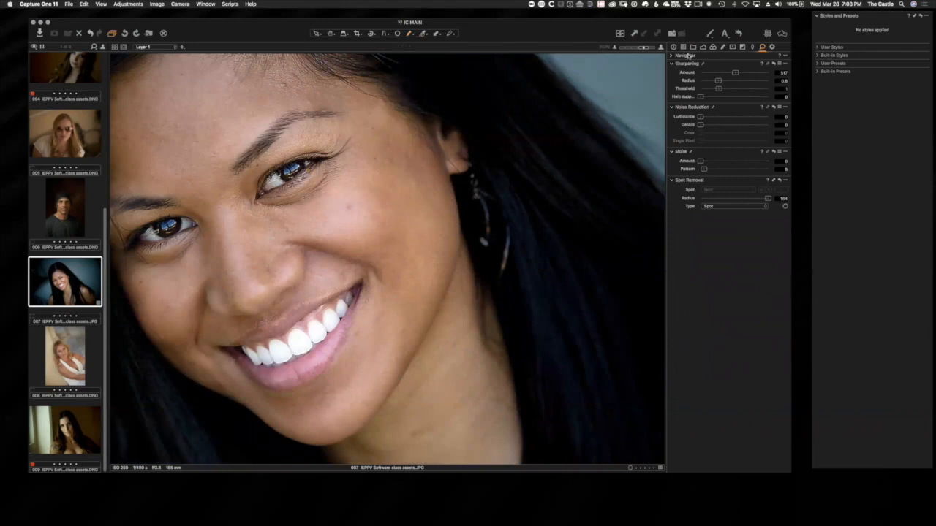
# Step: Show the layer's mask overlay and erase the mask from the skin around both of the woman's eyes
pyautogui.click(703, 47)
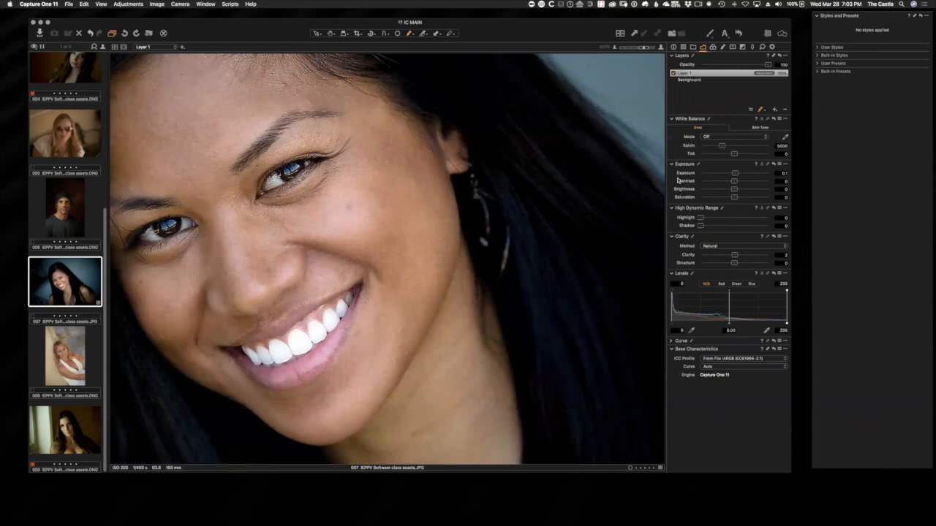
pyautogui.press('m')
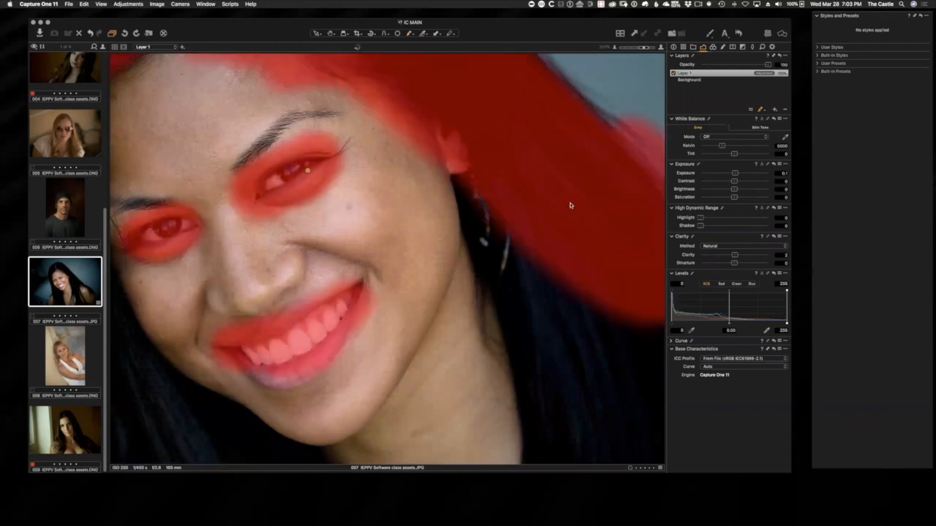
pyautogui.click(761, 111)
pyautogui.click(772, 123)
pyautogui.moveTo(337, 178)
pyautogui.mouseDown()
pyautogui.moveTo(324, 171)
pyautogui.moveTo(261, 212)
pyautogui.moveTo(245, 189)
pyautogui.moveTo(287, 141)
pyautogui.moveTo(343, 146)
pyautogui.mouseUp()
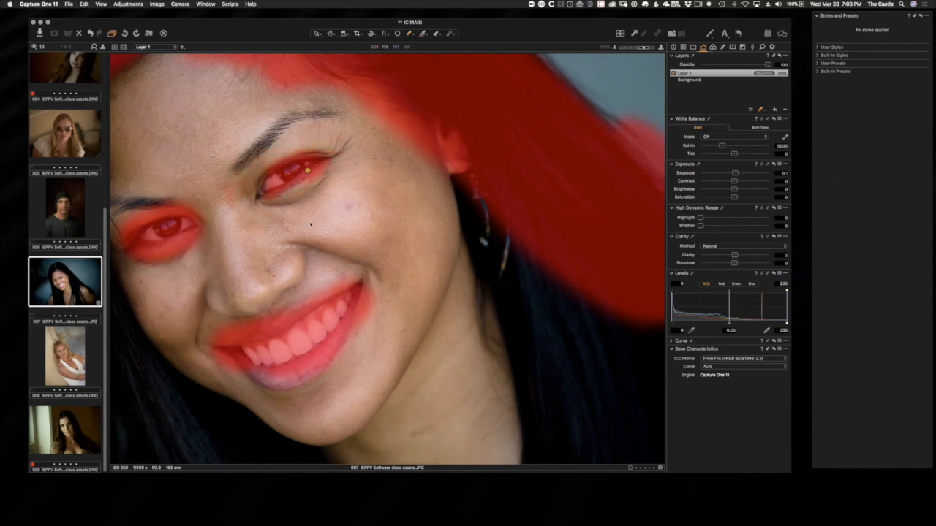
pyautogui.moveTo(138, 272)
pyautogui.mouseDown()
pyautogui.moveTo(198, 213)
pyautogui.moveTo(164, 201)
pyautogui.moveTo(120, 217)
pyautogui.mouseUp()
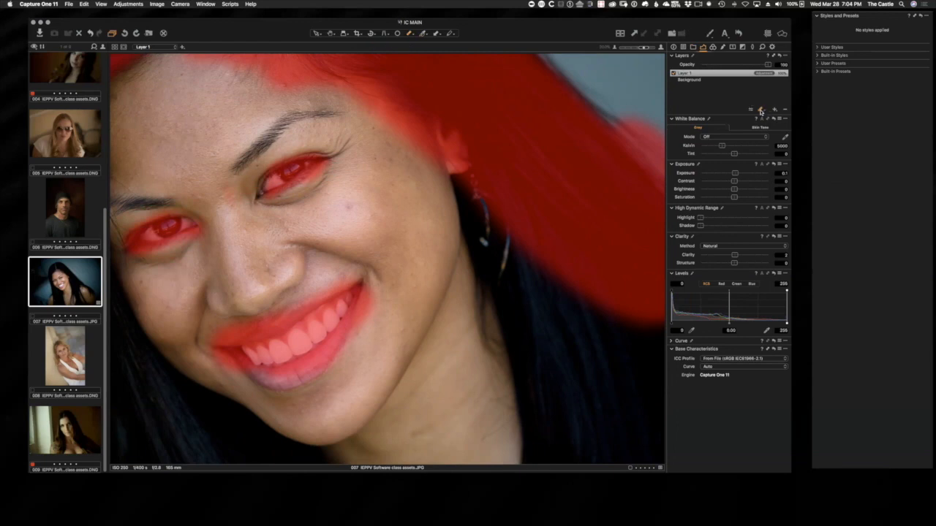
# Step: Paint the layer mask over both eyebrows and hide the mask overlay
pyautogui.click(761, 110)
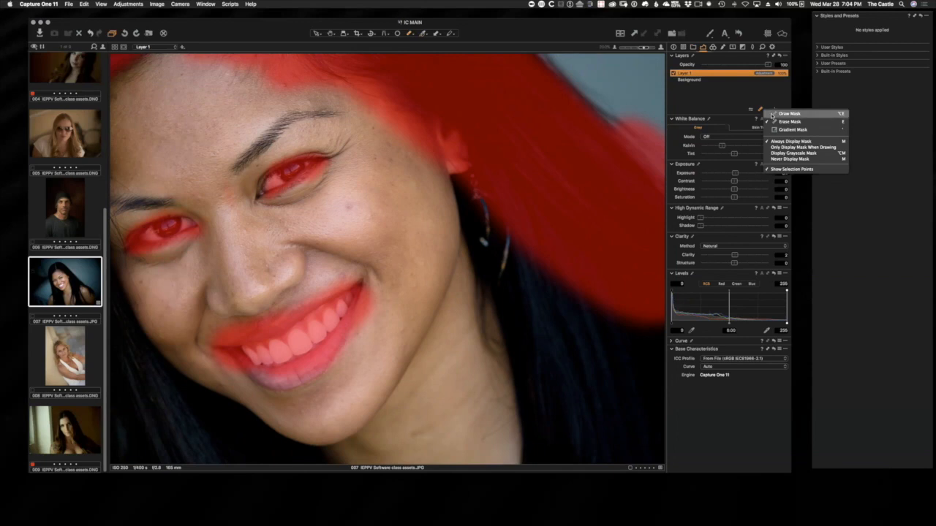
pyautogui.click(783, 113)
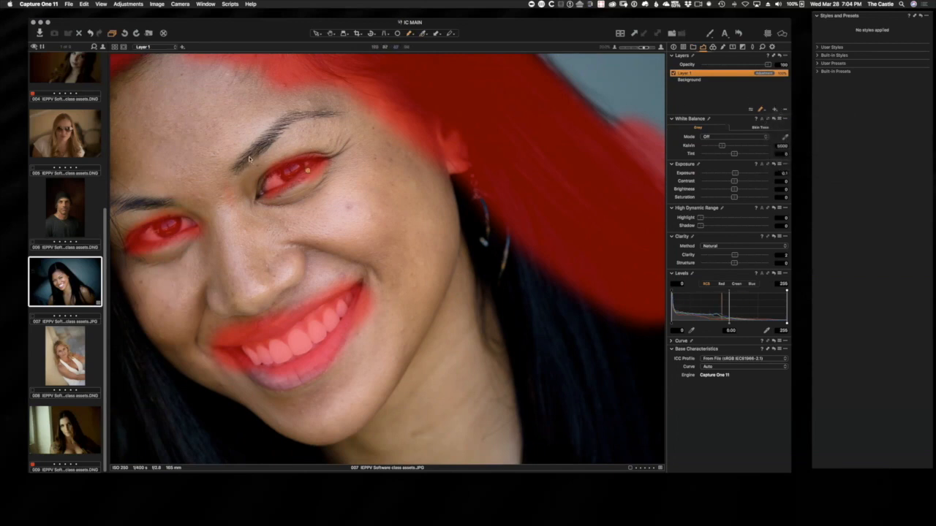
pyautogui.moveTo(240, 167)
pyautogui.mouseDown()
pyautogui.moveTo(304, 115)
pyautogui.moveTo(337, 113)
pyautogui.mouseUp()
pyautogui.moveTo(170, 197); pyautogui.dragTo(109, 212)
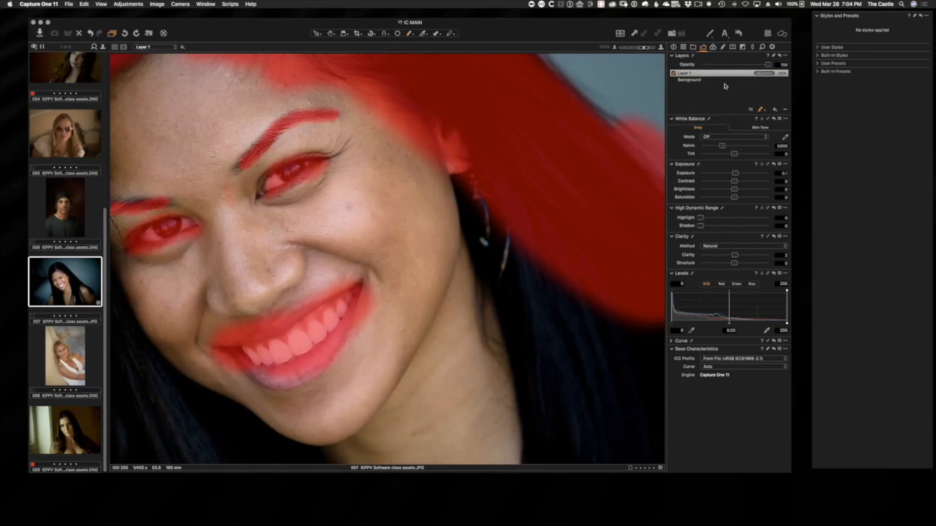
pyautogui.press('m')
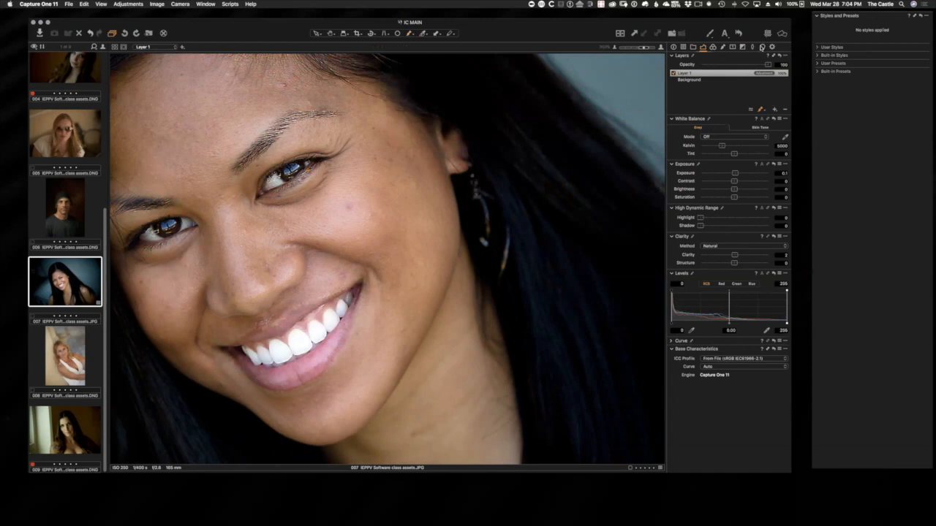
# Step: Reduce the masked layer's Sharpening Amount to 214
pyautogui.click(763, 47)
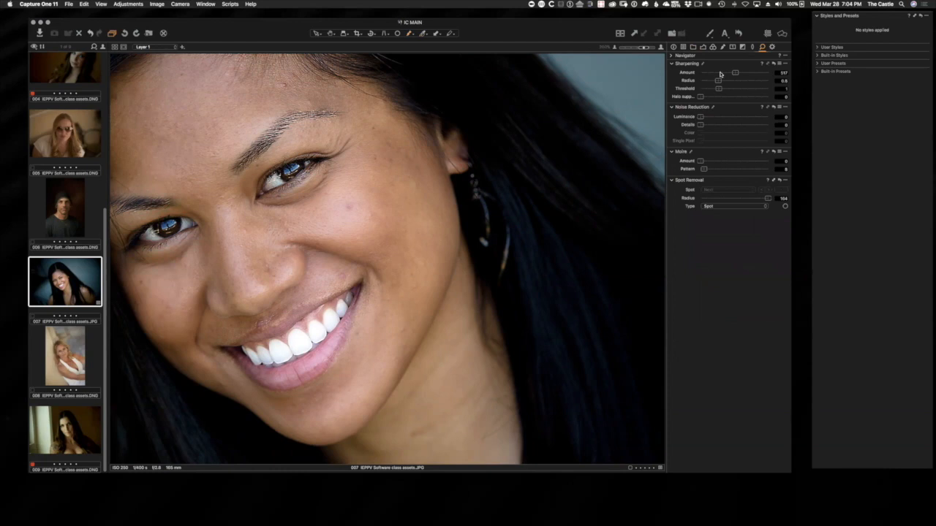
pyautogui.moveTo(722, 73); pyautogui.dragTo(715, 74)
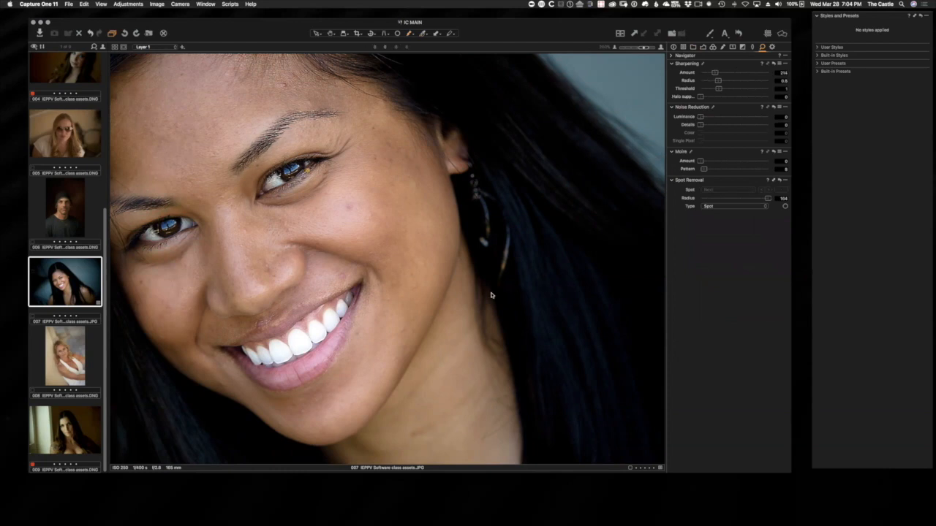
pyautogui.moveTo(235, 29); pyautogui.dragTo(237, 30)
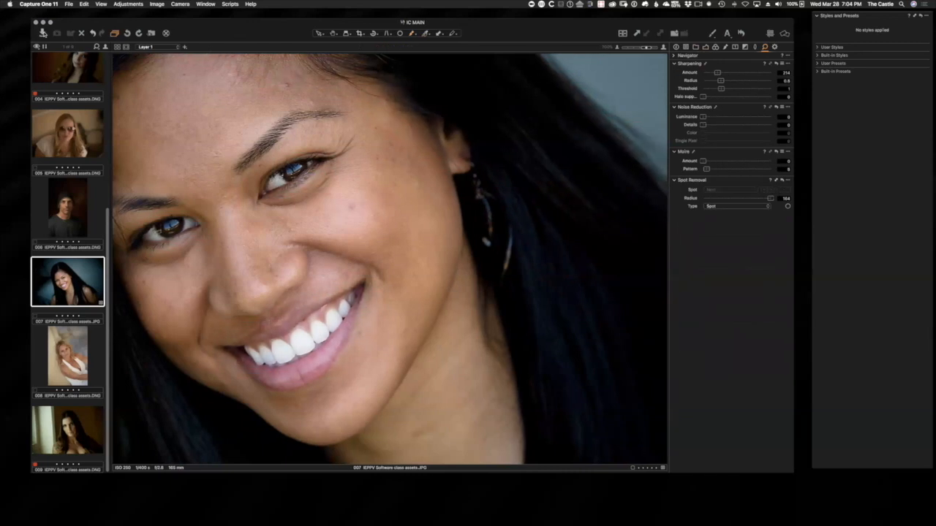
# Step: Switch to Lightroom Classic and open the portrait 009 IEPPV Software class assets.DNG in a closer view of the face
pyautogui.click(43, 23)
pyautogui.hotkey('ctrl', 'Right')
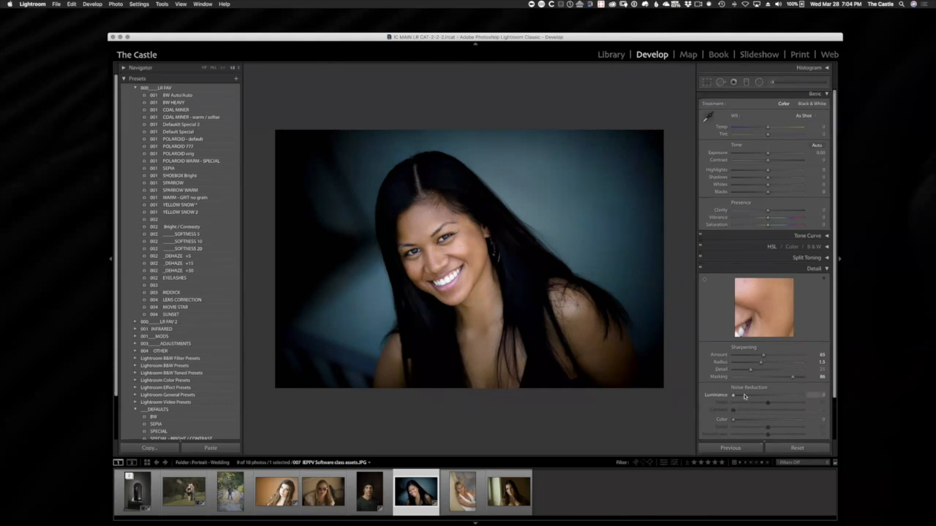
pyautogui.moveTo(745, 396); pyautogui.dragTo(746, 401)
pyautogui.click(515, 499)
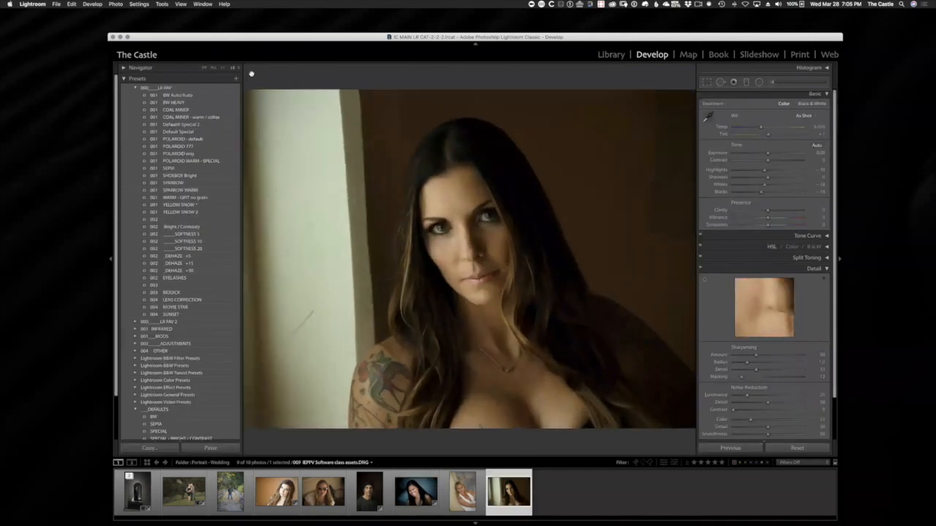
pyautogui.click(229, 69)
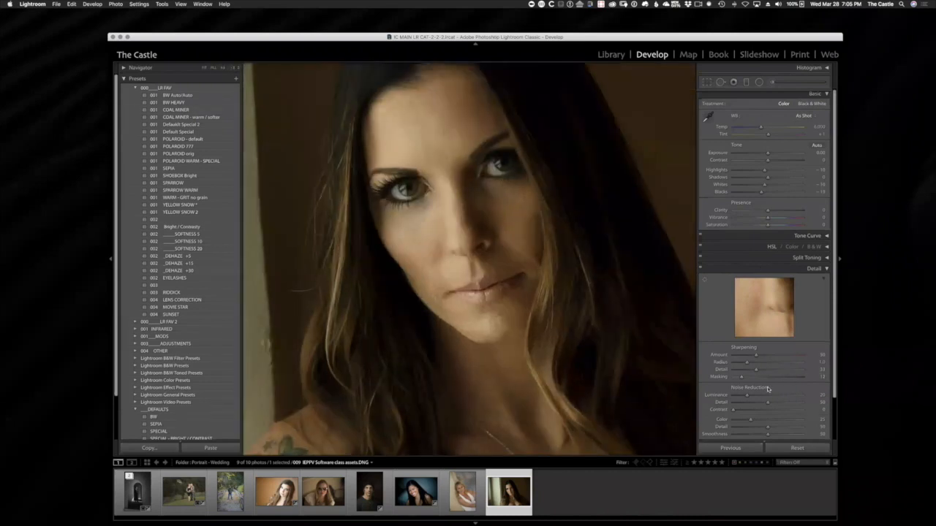
# Step: Try stronger Luminance noise reduction, look at the adjustment brush's settings, and set Luminance to 25
pyautogui.moveTo(746, 396); pyautogui.dragTo(789, 396)
pyautogui.moveTo(795, 397); pyautogui.dragTo(757, 397)
pyautogui.click(772, 82)
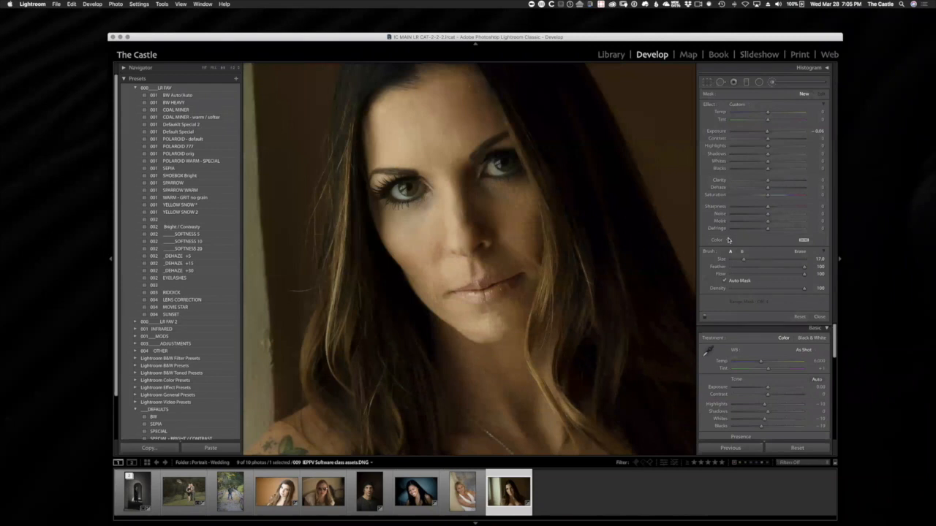
pyautogui.click(786, 83)
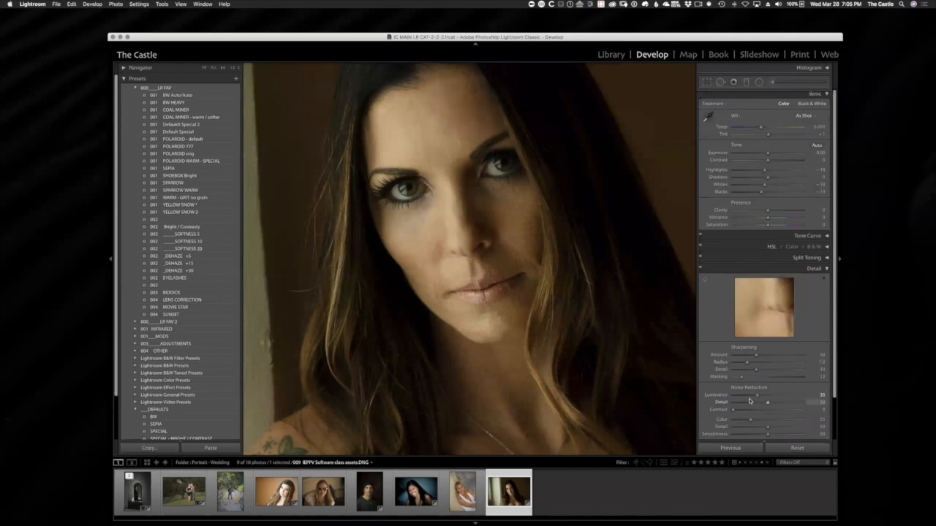
pyautogui.moveTo(749, 396); pyautogui.dragTo(751, 396)
pyautogui.moveTo(616, 38); pyautogui.dragTo(616, 37)
# Step: Open the couple's photo 002 IEPPV Software class assets.dng and show the whole image
pyautogui.click(184, 495)
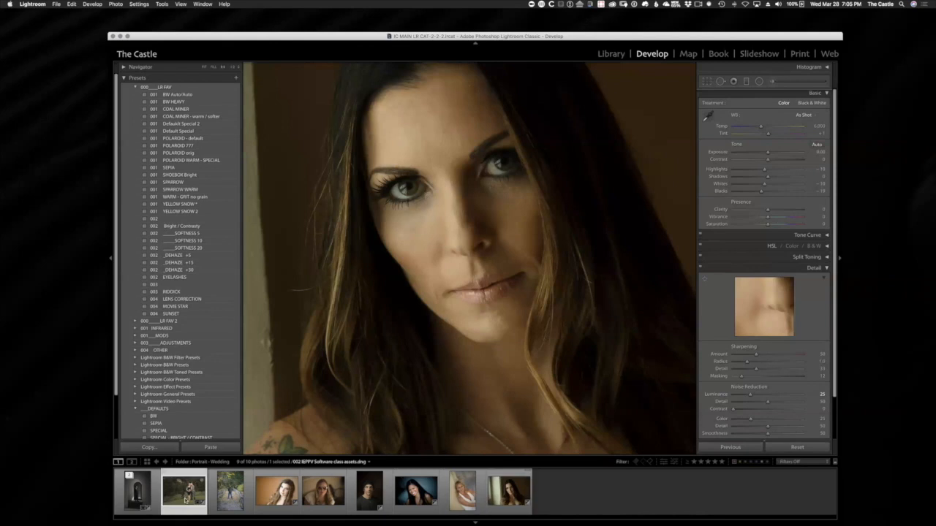
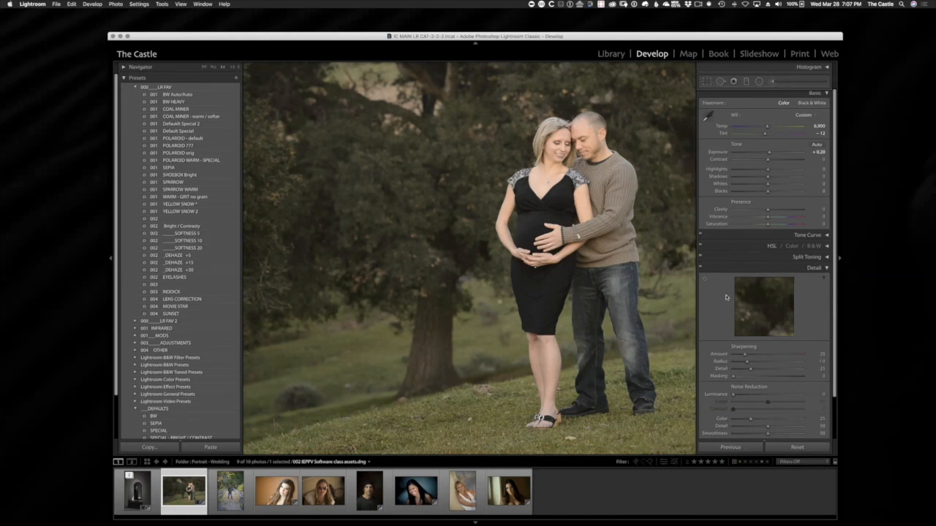
pyautogui.moveTo(593, 38)
pyautogui.mouseDown()
pyautogui.moveTo(580, 38)
pyautogui.moveTo(600, 40)
pyautogui.mouseUp()
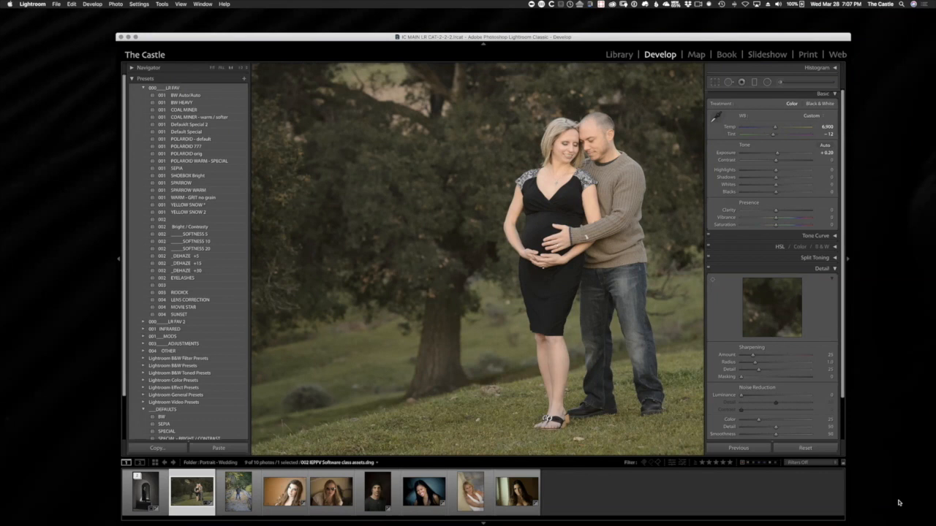
pyautogui.click(406, 255)
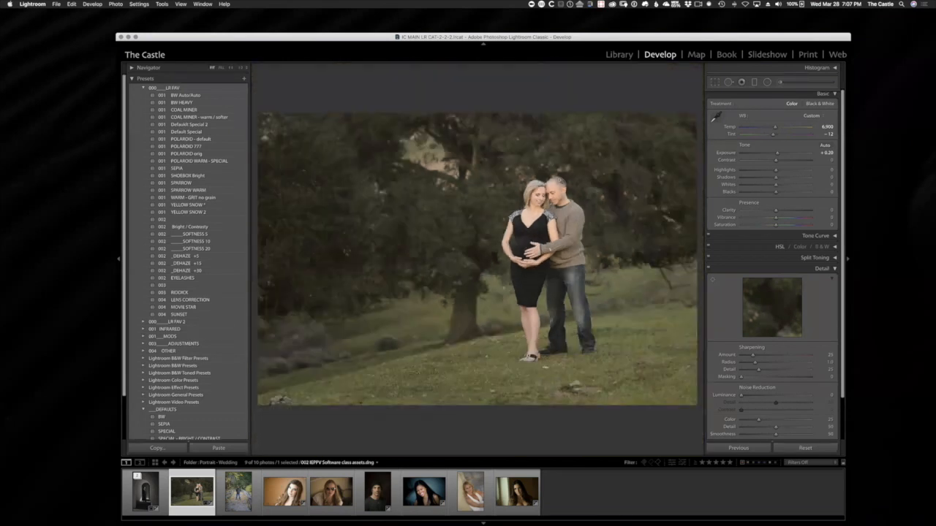
# Step: Try a Contrast of +51 on the couple's photo, and settle on Contrast −1 with Blacks at −49
pyautogui.moveTo(769, 192)
pyautogui.mouseDown()
pyautogui.moveTo(757, 194)
pyautogui.moveTo(781, 197)
pyautogui.mouseUp()
pyautogui.moveTo(796, 160); pyautogui.dragTo(793, 162)
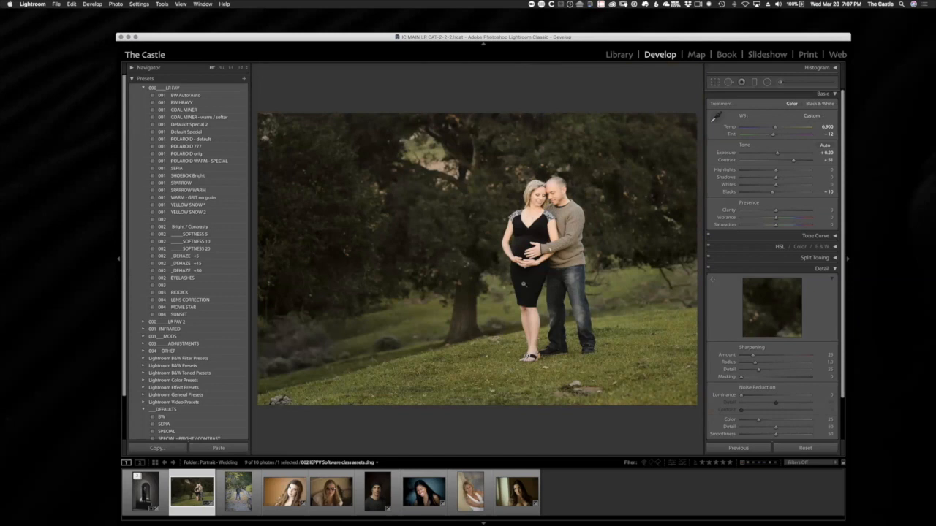
pyautogui.click(777, 161)
pyautogui.moveTo(777, 162); pyautogui.dragTo(772, 163)
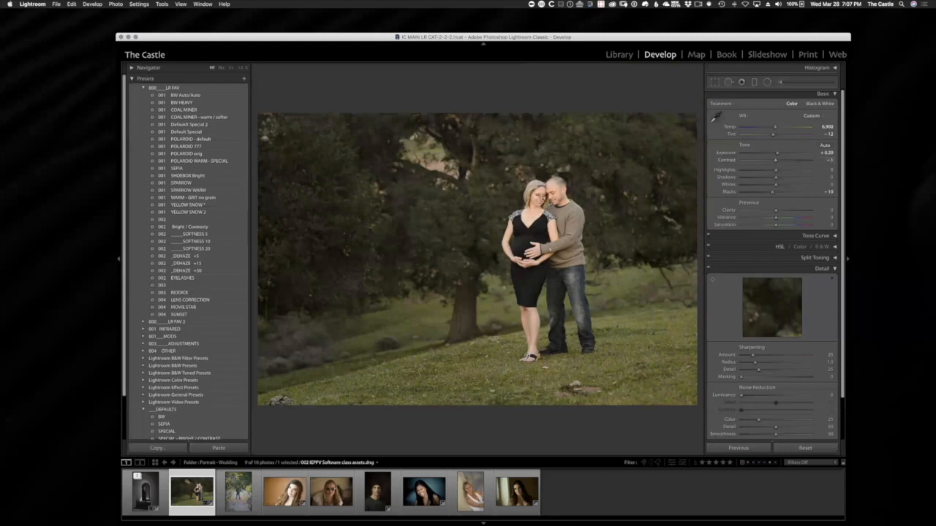
pyautogui.click(755, 193)
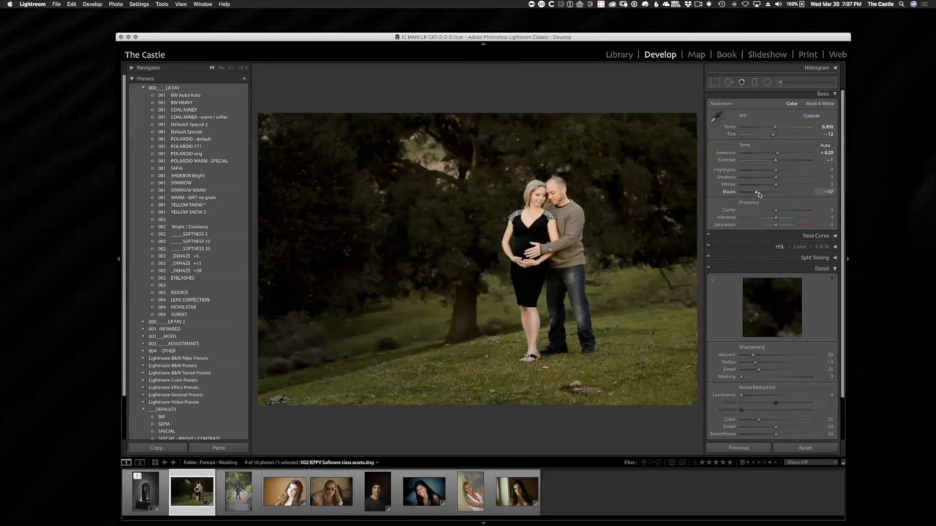
pyautogui.moveTo(759, 194); pyautogui.dragTo(760, 194)
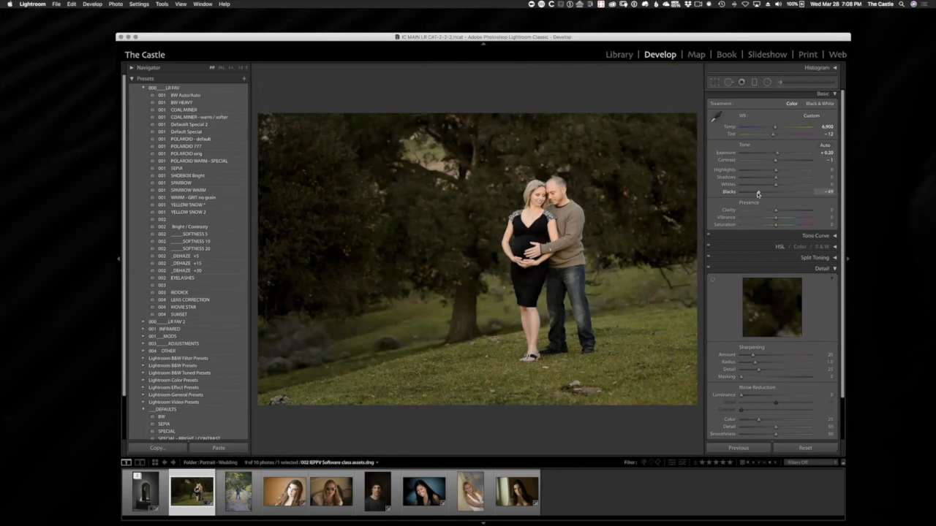
# Step: Add a radial filter centred on the couple to darken the surroundings, check its mask overlay, and close the filter
pyautogui.hotkey('shift', 'm')
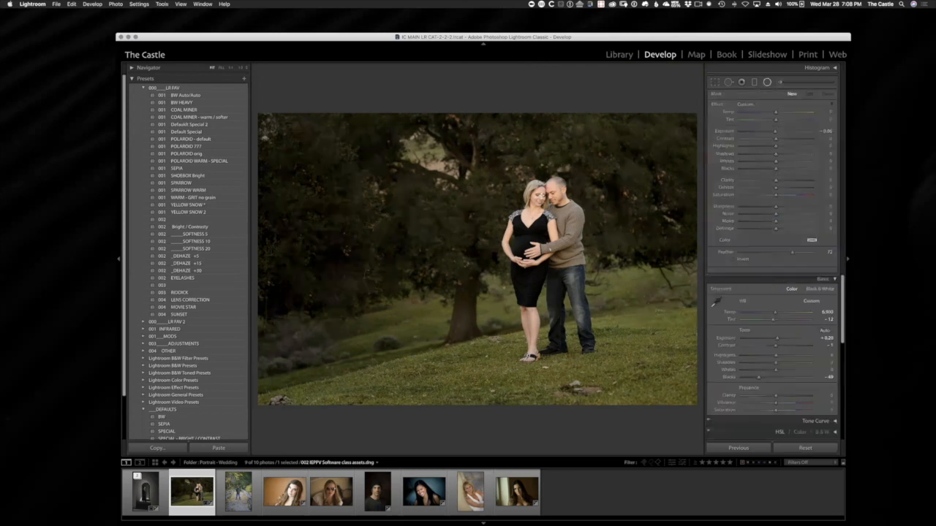
pyautogui.click(543, 203)
pyautogui.press('o')
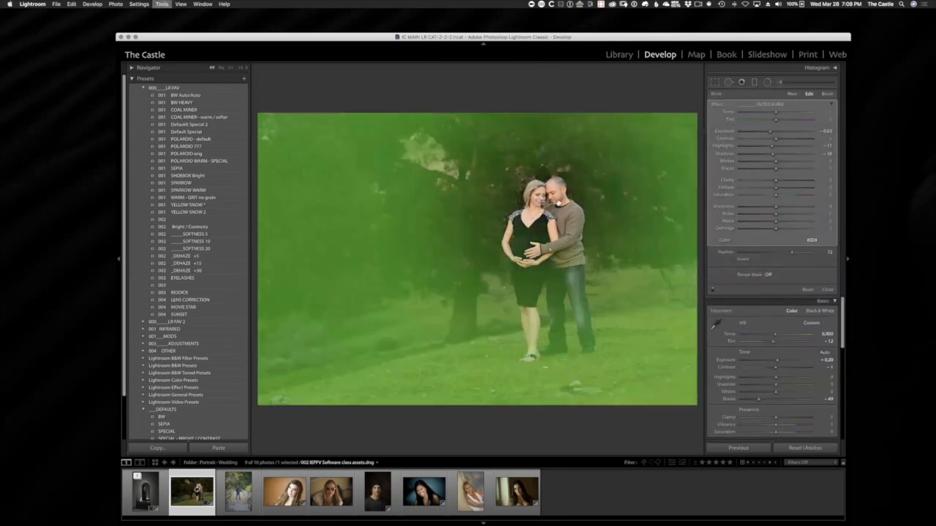
pyautogui.hotkey('shift', 'm')
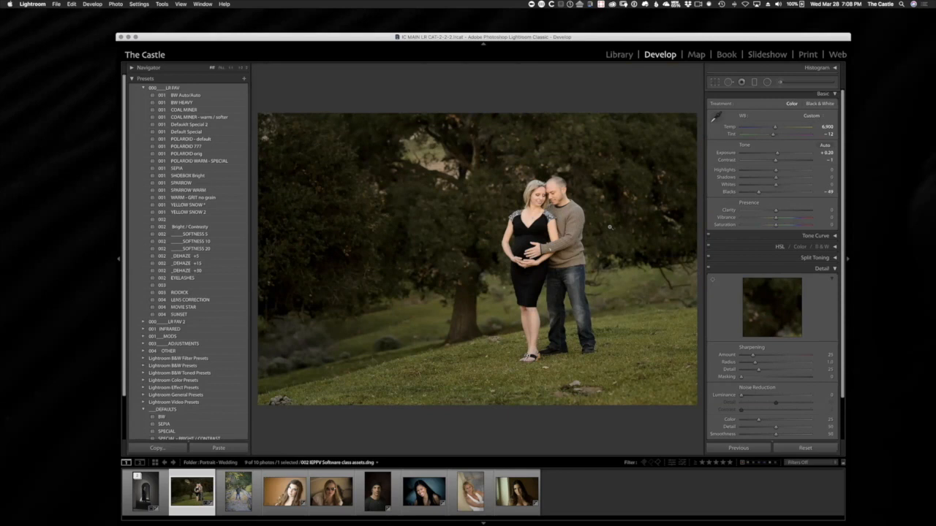
# Step: Switch to Photoshop CC 2018 and remove the rock from the grass in the couple's photo with the Healing Brush
pyautogui.moveTo(412, 521)
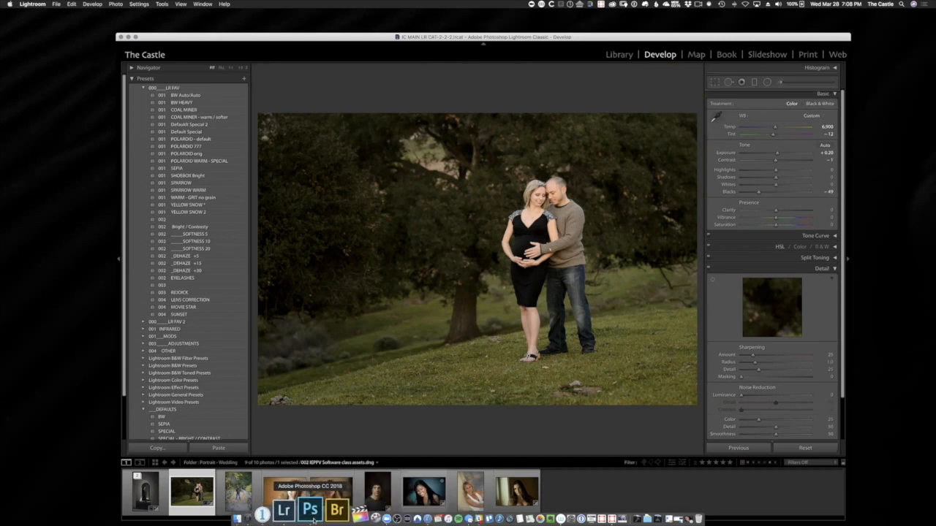
pyautogui.click(301, 509)
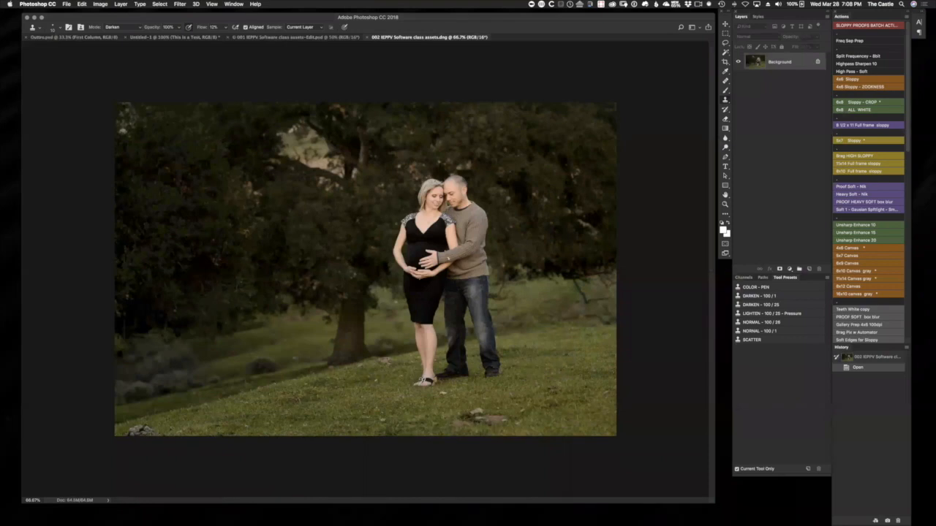
pyautogui.press('j')
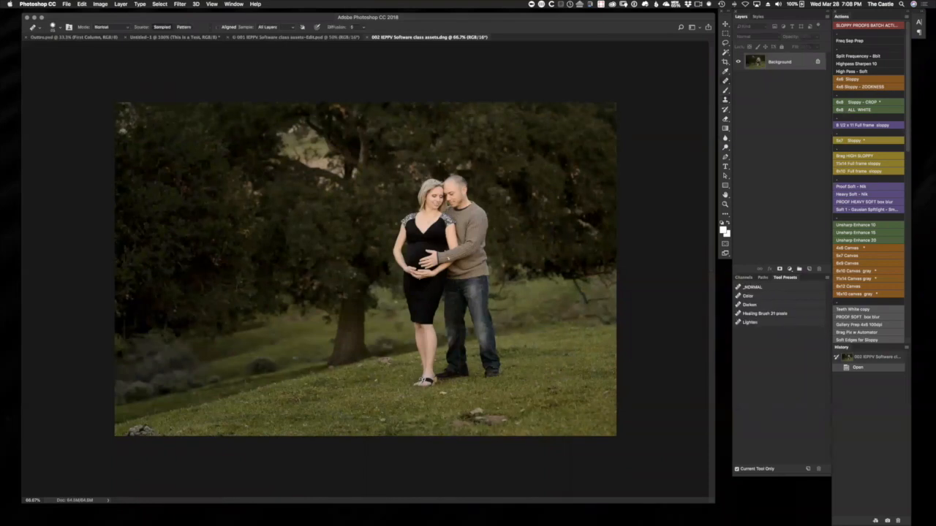
pyautogui.click(475, 417)
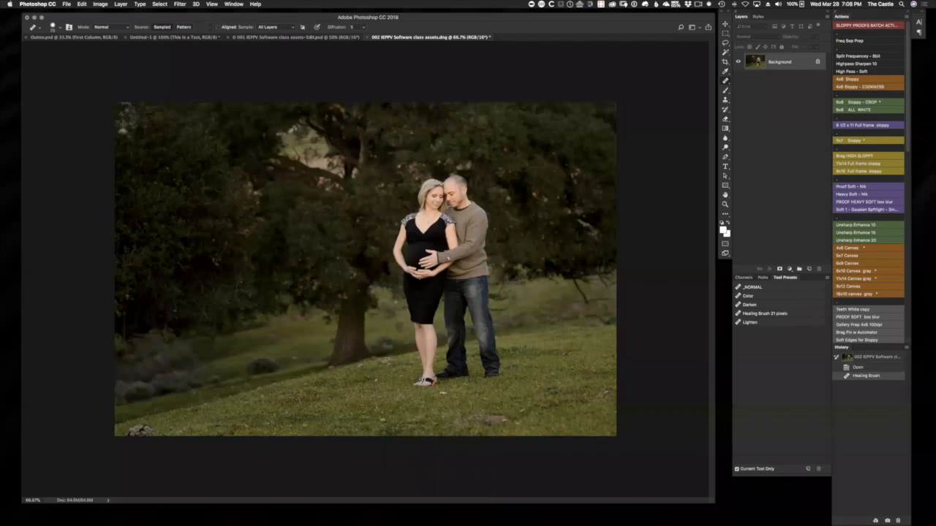
pyautogui.moveTo(504, 420); pyautogui.dragTo(468, 419)
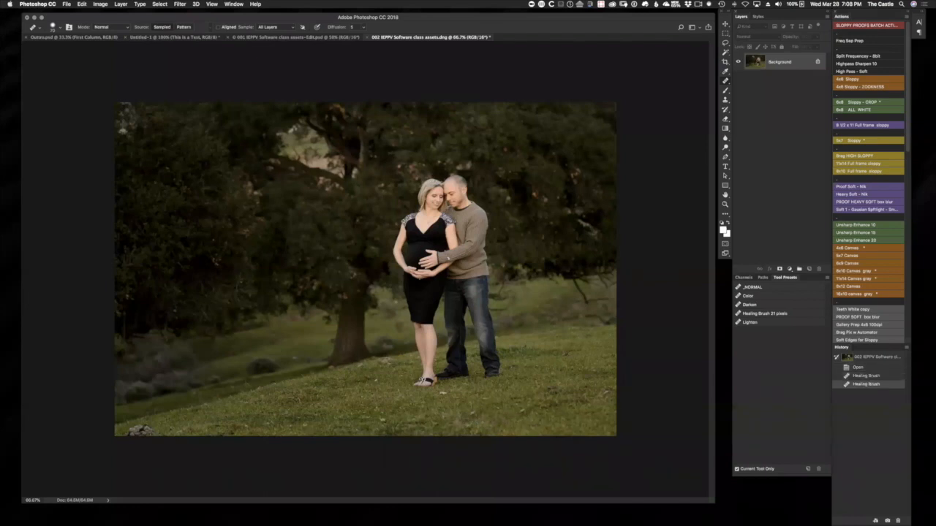
# Step: Heal the small spots in the foreground grass below the couple with the Healing Brush
pyautogui.click(469, 420)
pyautogui.click(465, 417)
pyautogui.click(470, 422)
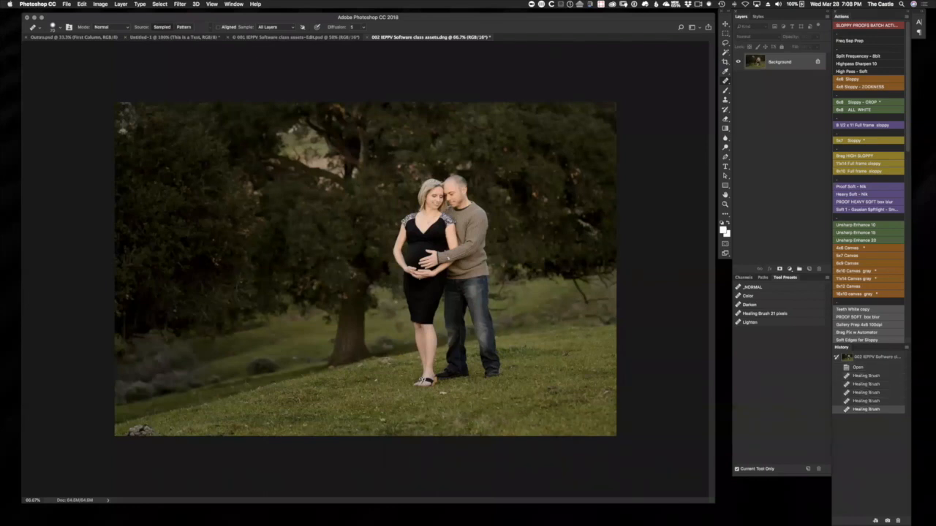
pyautogui.click(470, 423)
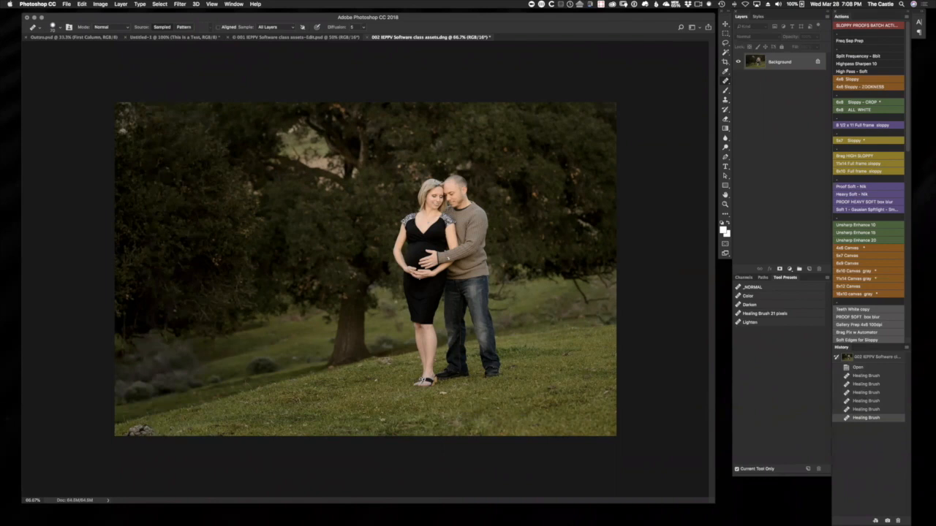
# Step: Crop a narrow strip off the photo's lower edge to cut out the rock in the corner, and apply the crop
pyautogui.press('c')
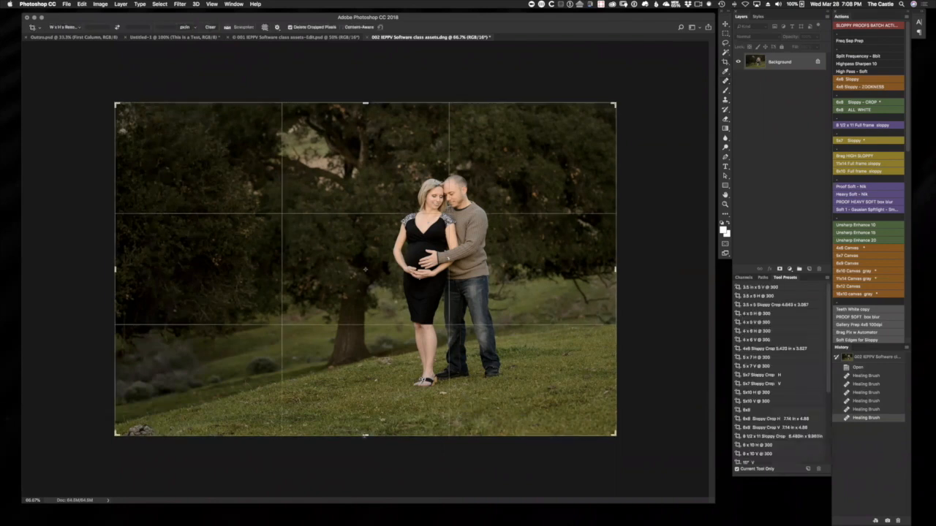
pyautogui.moveTo(366, 436); pyautogui.dragTo(366, 428)
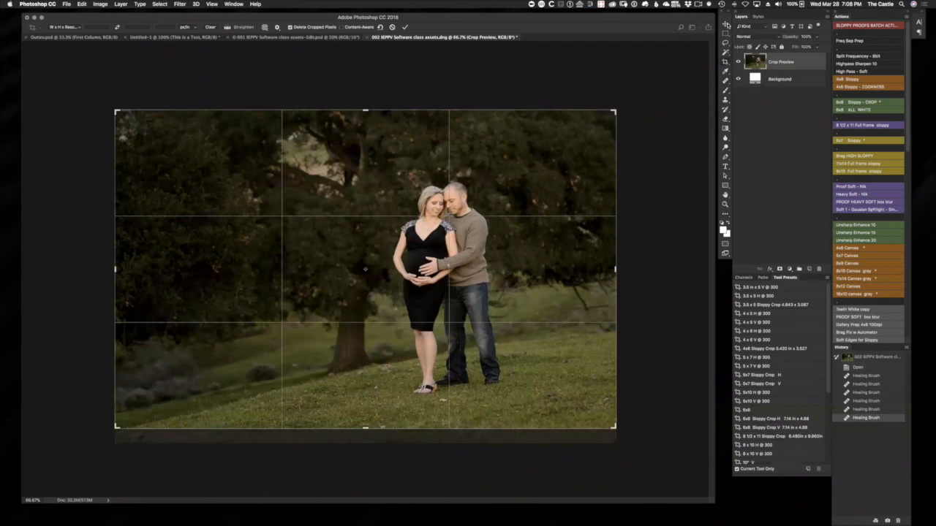
pyautogui.click(725, 25)
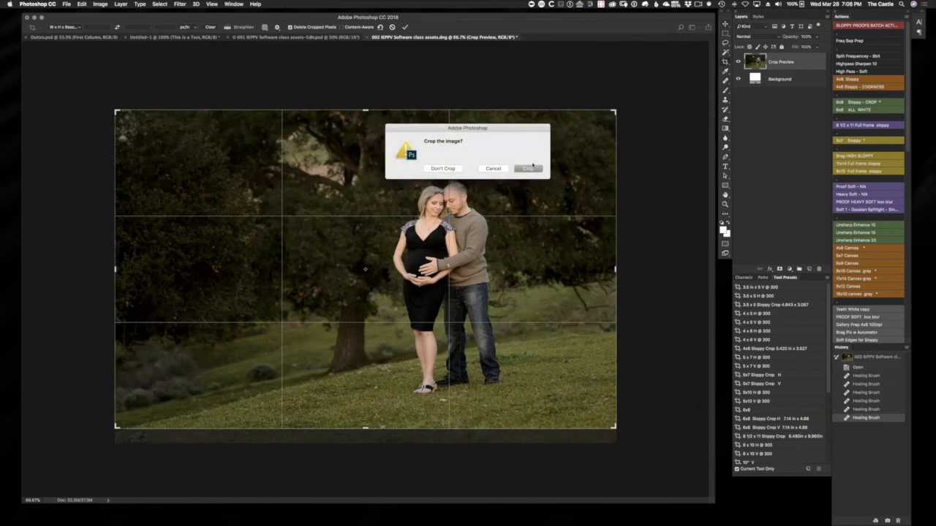
pyautogui.click(533, 168)
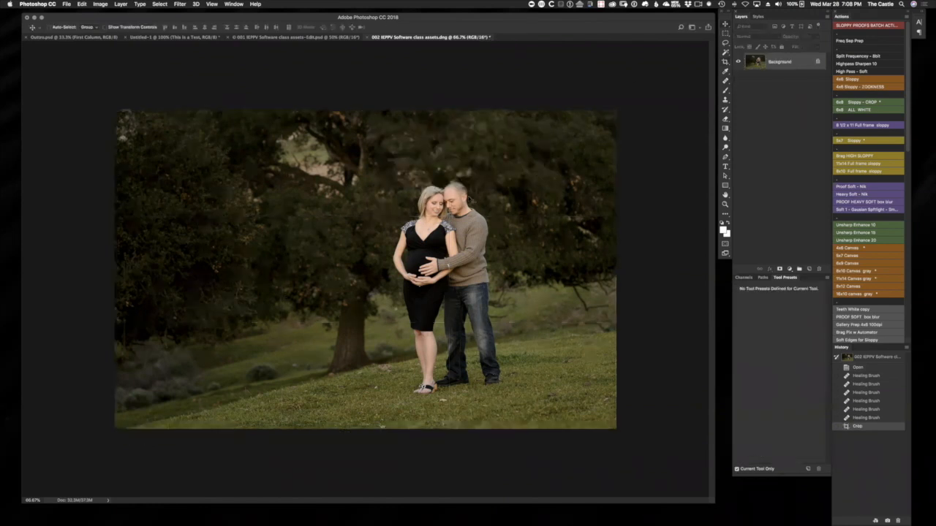
# Step: Outline the flyaway hairs along the upper left edge of the woman's hair with the Patch tool at 300% zoom
pyautogui.press('super+plus')
pyautogui.press('super+plus')
pyautogui.press('super+plus')
pyautogui.moveTo(644, 99); pyautogui.dragTo(405, 300)
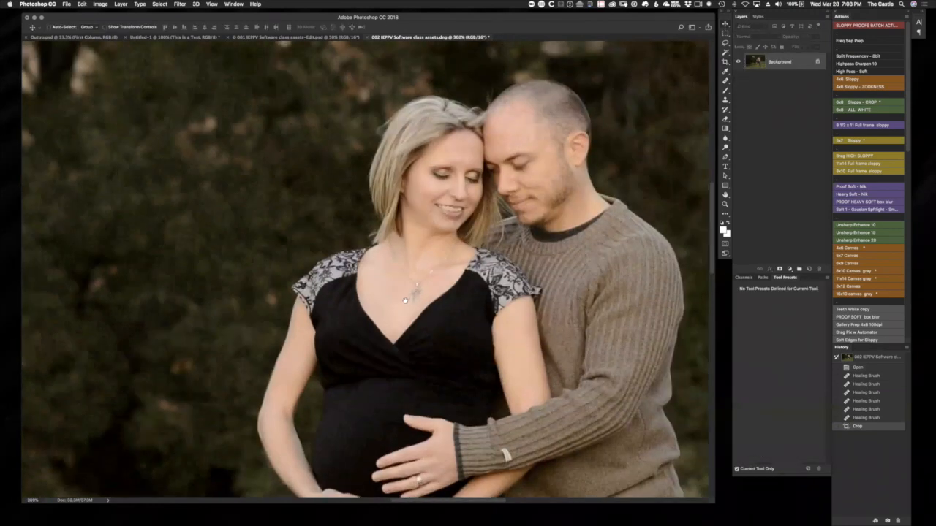
pyautogui.moveTo(605, 204); pyautogui.dragTo(607, 308)
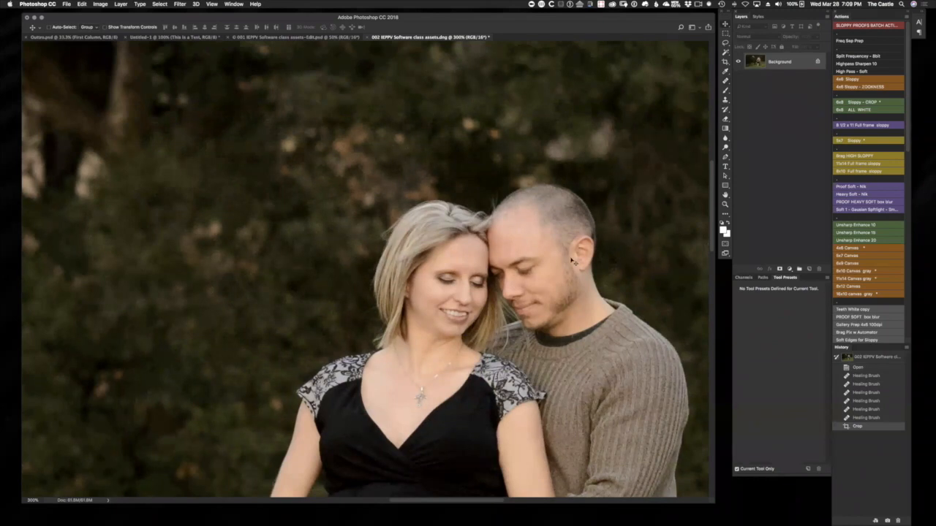
pyautogui.press('j')
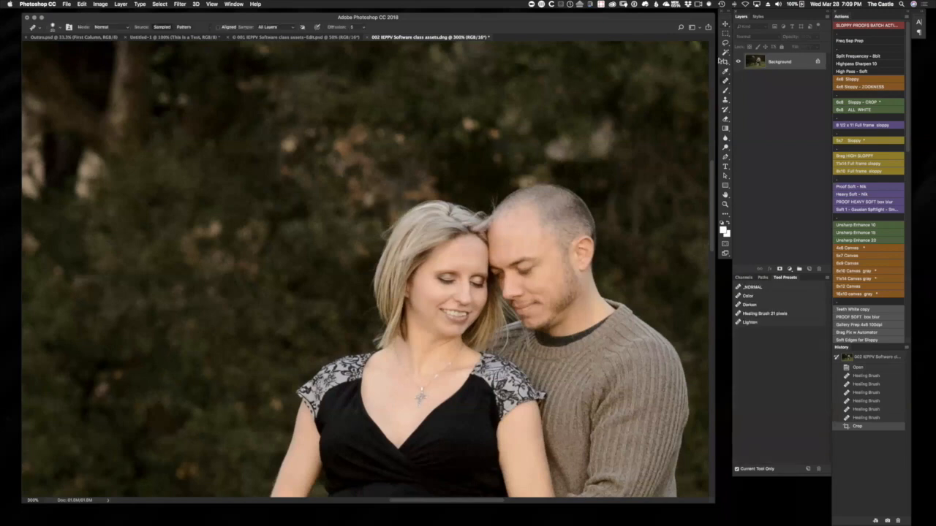
pyautogui.hotkey('shift', 'j')
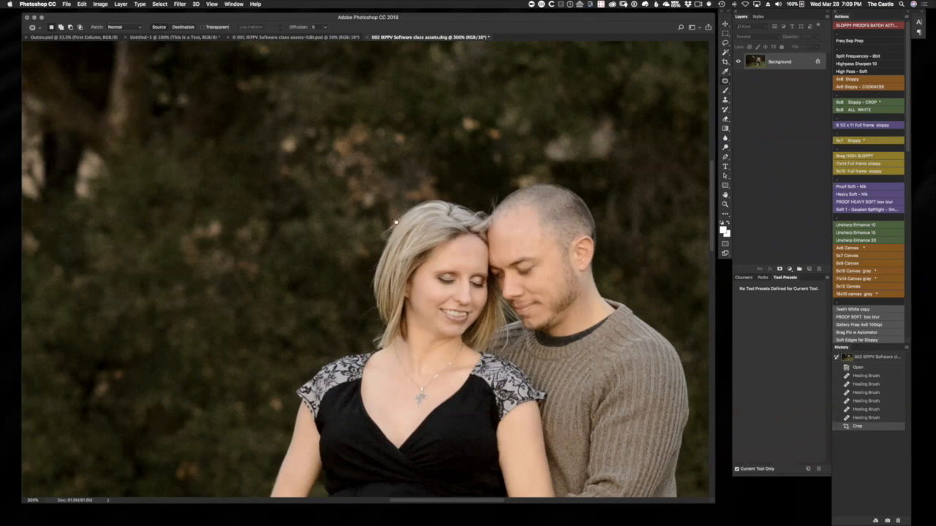
pyautogui.moveTo(391, 226)
pyautogui.mouseDown()
pyautogui.moveTo(372, 249)
pyautogui.moveTo(392, 240)
pyautogui.moveTo(399, 220)
pyautogui.mouseUp()
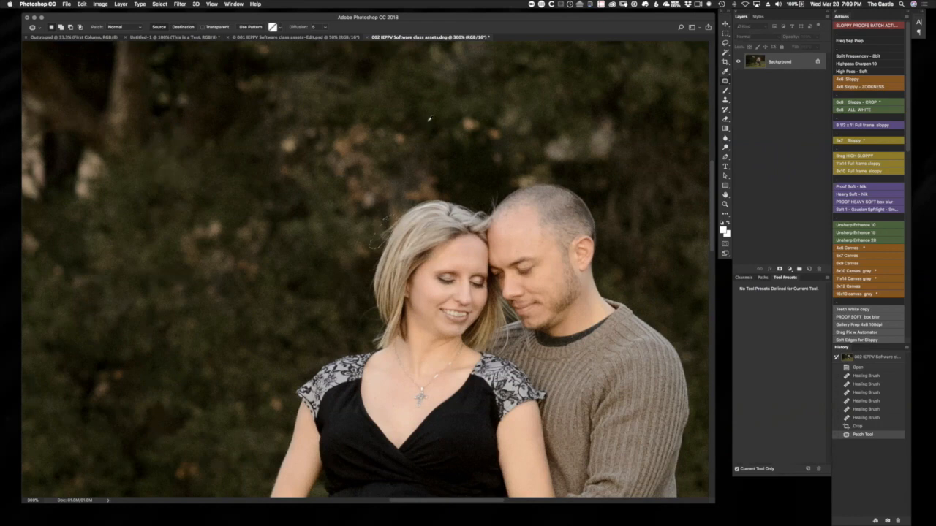
# Step: Fill the selected flyaway hairs beside the woman's head with Content-Aware in Normal mode and deselect the area
pyautogui.hotkey('shift', 'BackSpace')
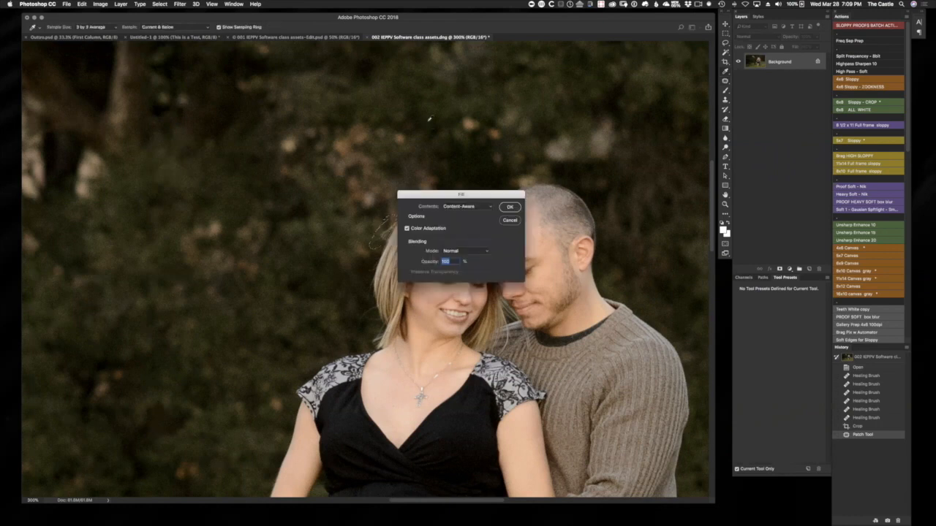
pyautogui.click(518, 207)
pyautogui.click(358, 223)
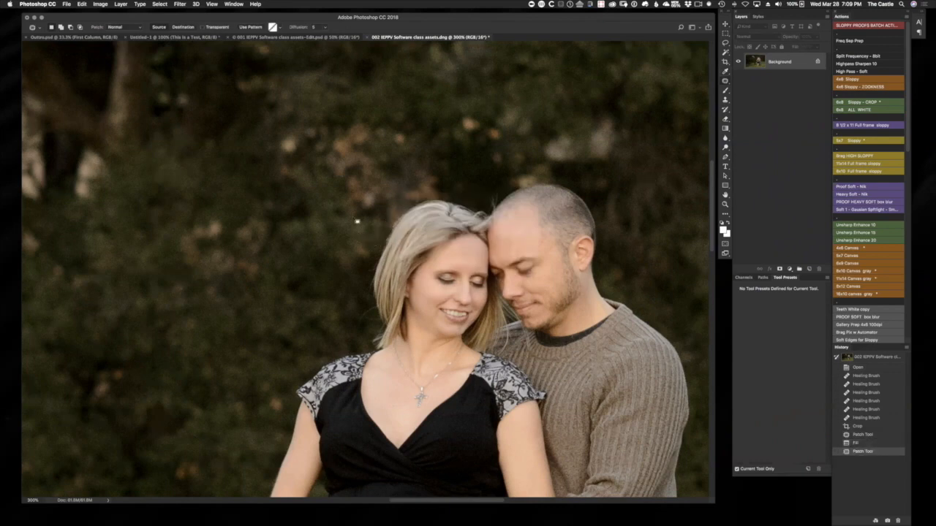
pyautogui.click(351, 244)
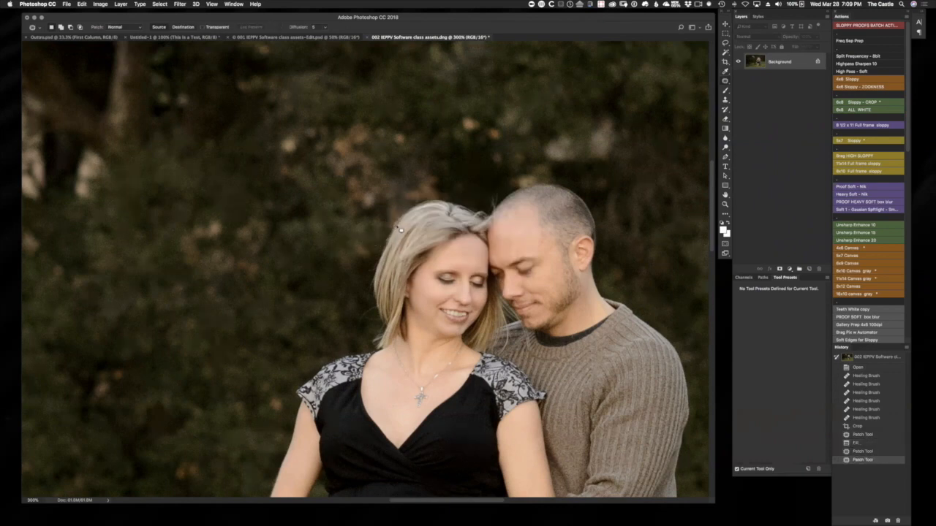
# Step: Select the stray hairs above where the two heads meet, fill them with Content-Aware and clear the selection
pyautogui.moveTo(506, 195)
pyautogui.mouseDown()
pyautogui.moveTo(495, 213)
pyautogui.moveTo(503, 190)
pyautogui.mouseUp()
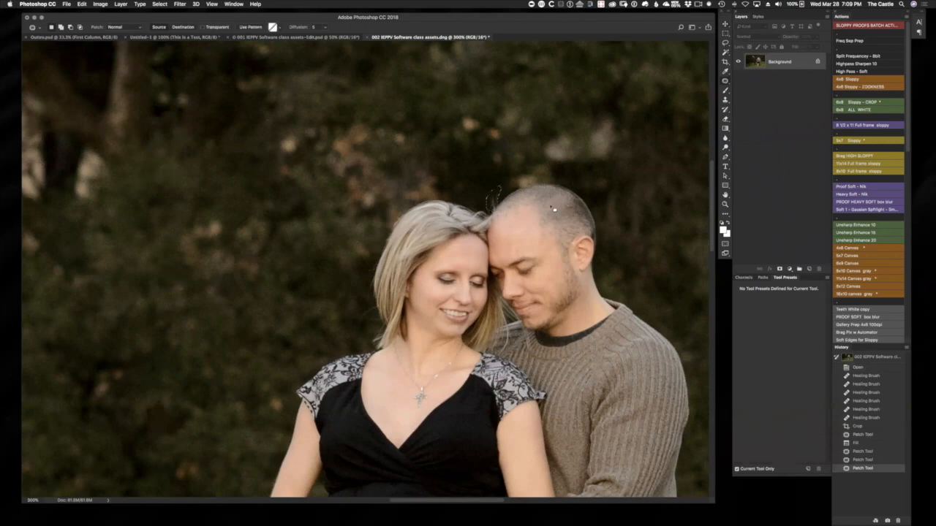
pyautogui.hotkey('shift', 'j')
pyautogui.hotkey('shift', 'j')
pyautogui.hotkey('shift', 'BackSpace')
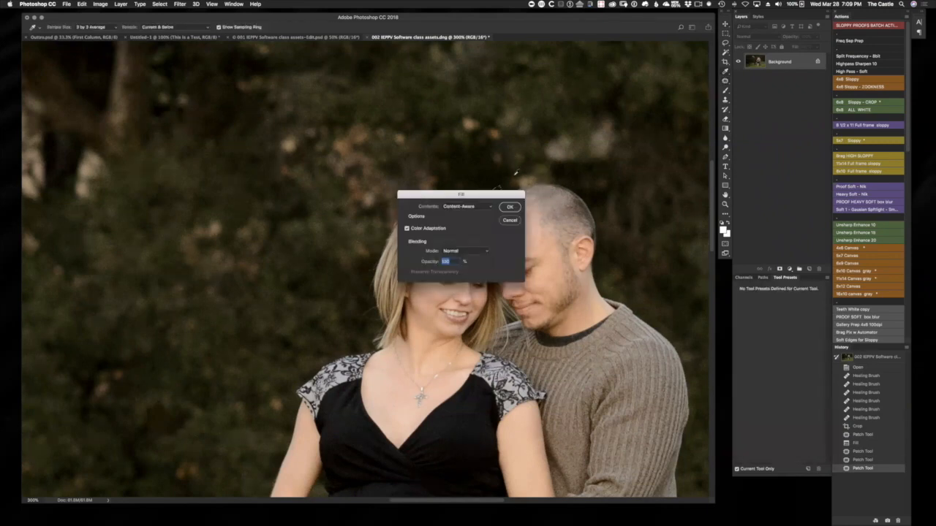
pyautogui.press('Return')
pyautogui.click(531, 177)
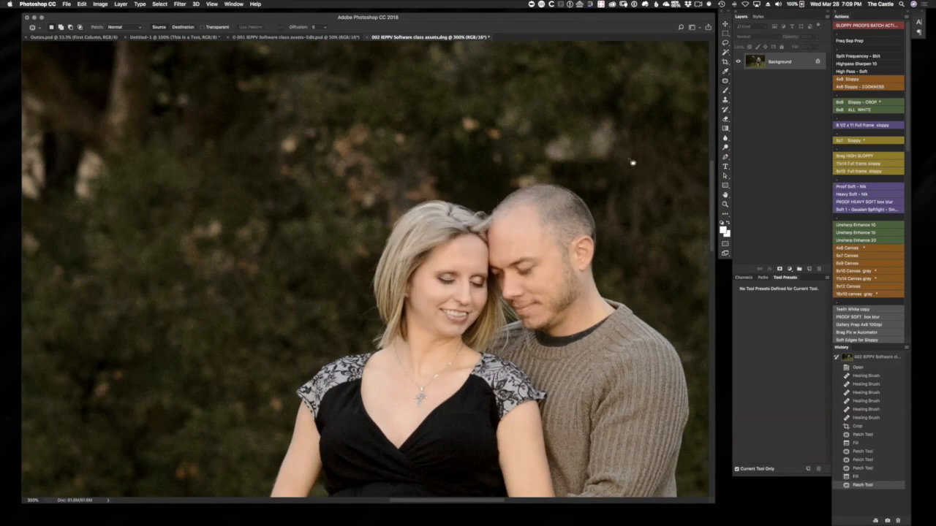
# Step: Select the stray hairs in the background beside the woman's hair at jaw level, fill them with Content-Aware and deselect
pyautogui.moveTo(359, 310)
pyautogui.mouseDown()
pyautogui.moveTo(378, 307)
pyautogui.moveTo(382, 326)
pyautogui.moveTo(360, 331)
pyautogui.moveTo(351, 311)
pyautogui.mouseUp()
pyautogui.hotkey('shift', 'BackSpace')
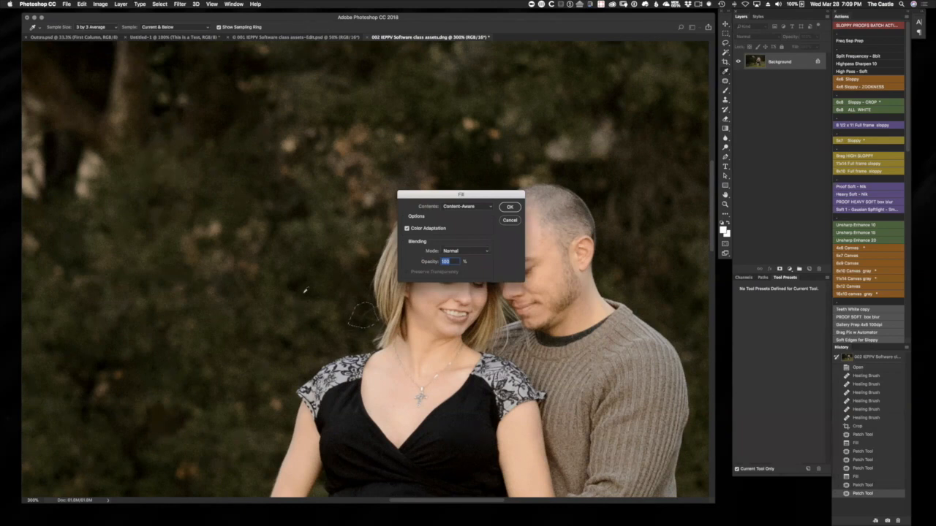
pyautogui.click(508, 210)
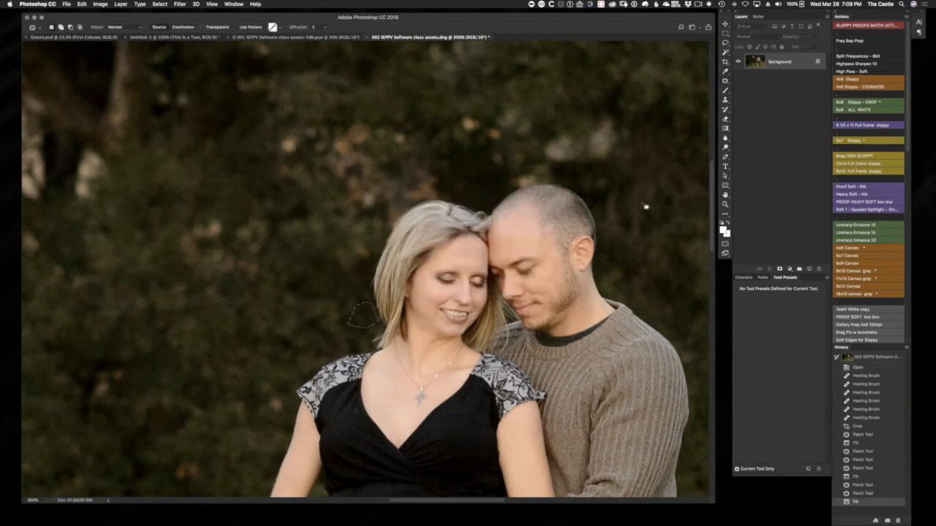
pyautogui.click(640, 199)
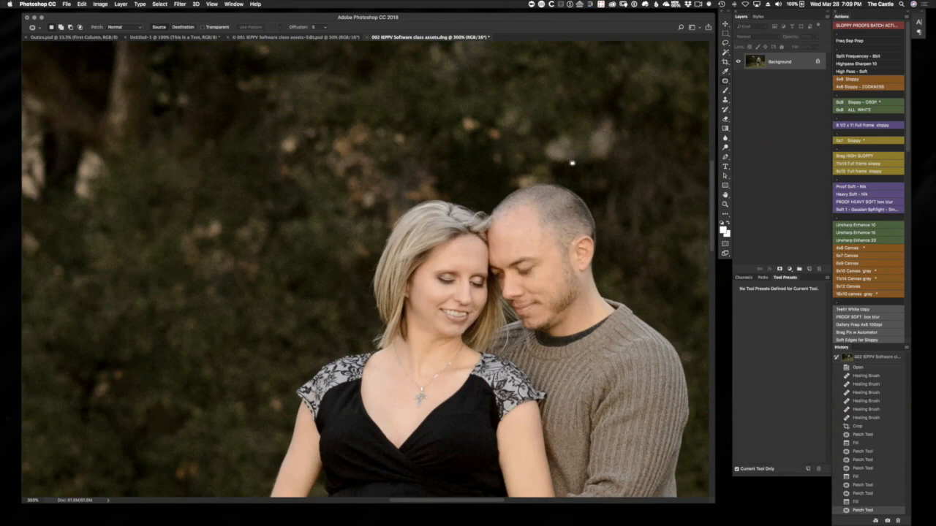
# Step: Check the retouched couple photo as a whole at 66.7% zoom
pyautogui.press('super+minus')
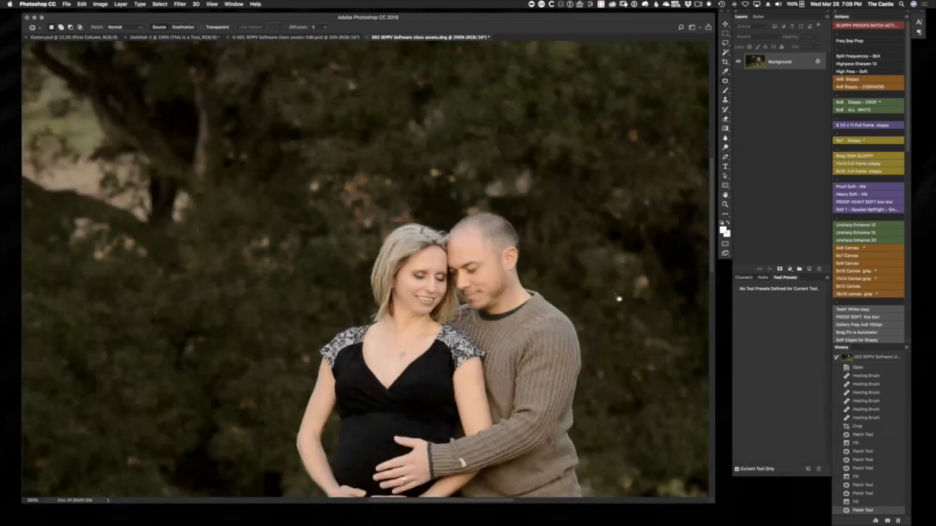
pyautogui.press('super+minus')
pyautogui.press('super+minus')
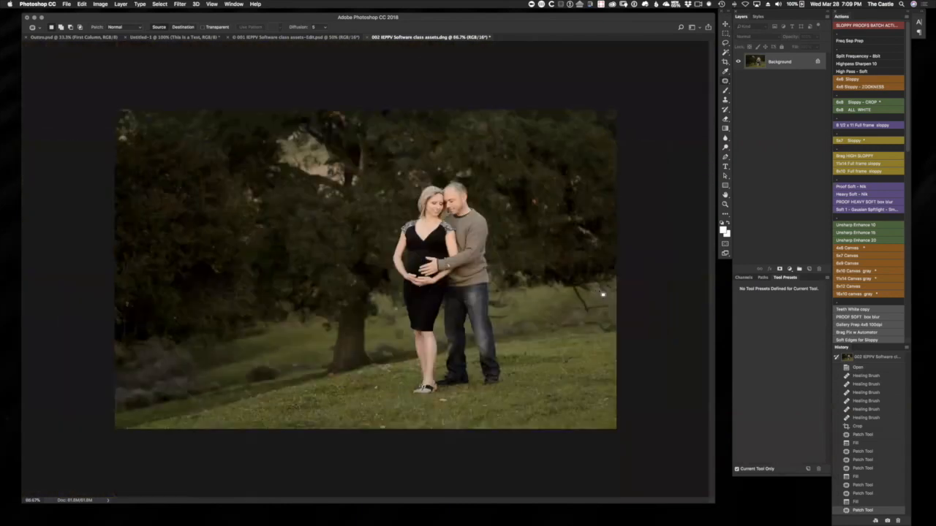
pyautogui.press('super+minus')
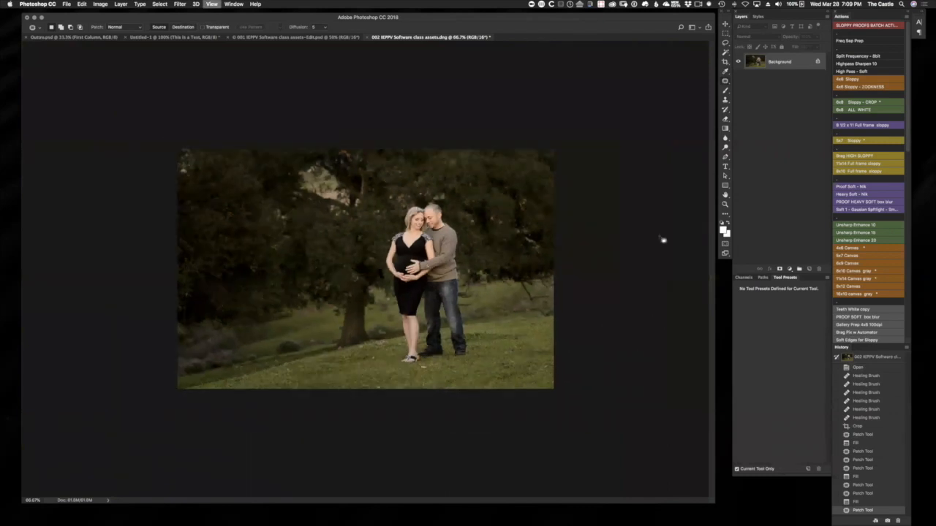
pyautogui.press('super+plus')
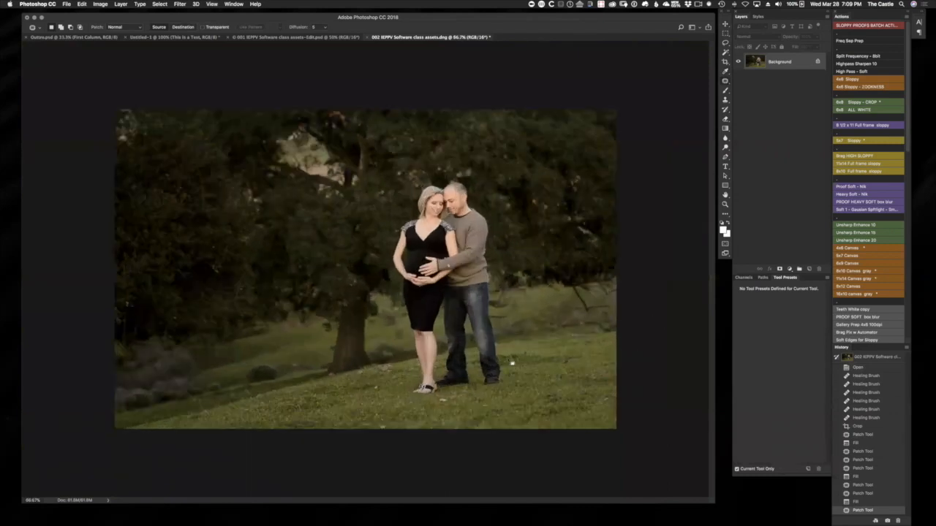
pyautogui.moveTo(303, 520)
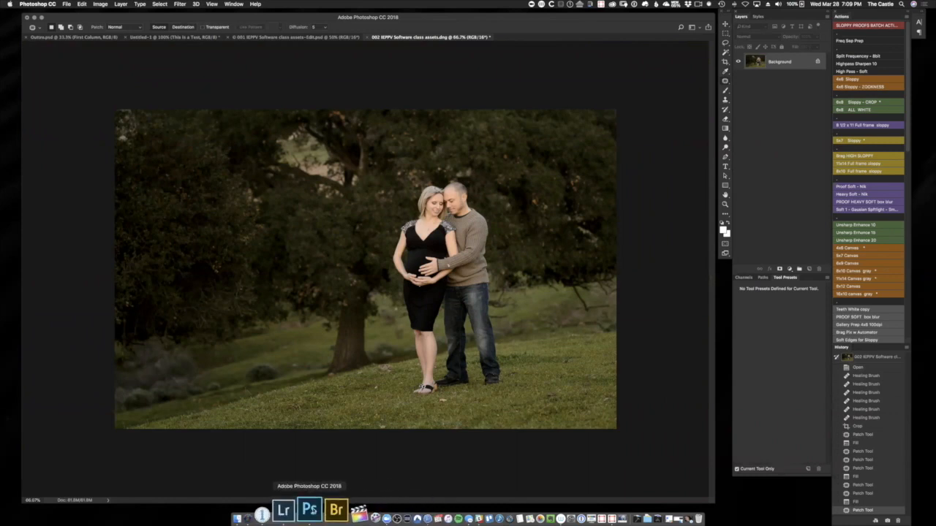
pyautogui.press('super+space')
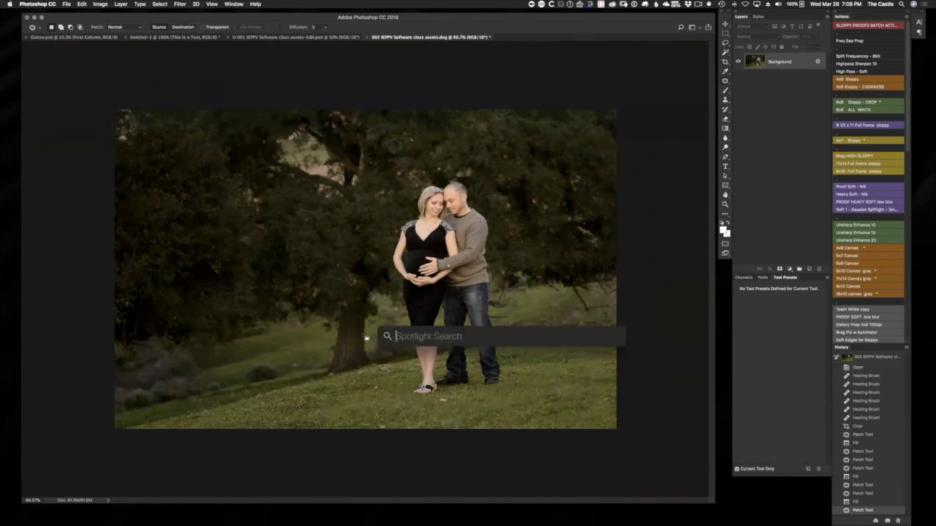
pyautogui.click(472, 72)
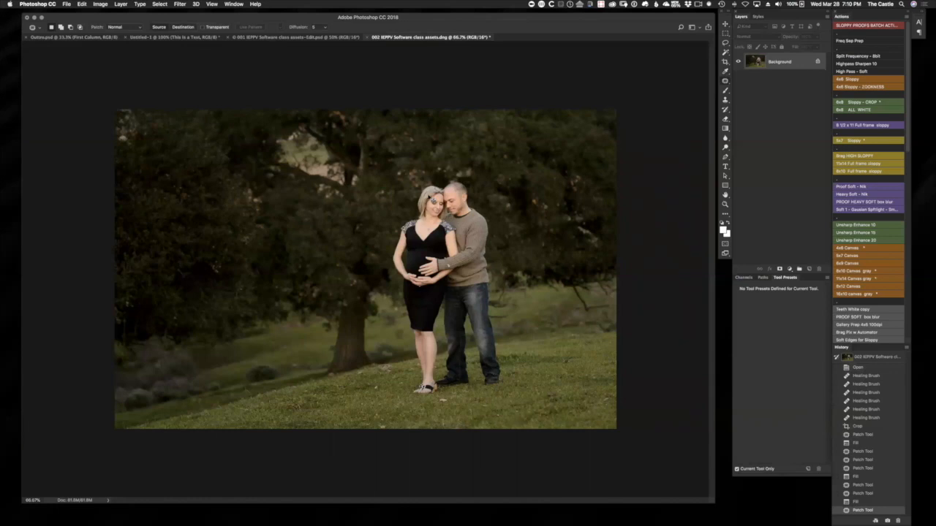
# Step: Save the retouched couple photo and close all four open documents, discarding the changes to Untitled-1
pyautogui.press('super+s')
pyautogui.click(367, 37)
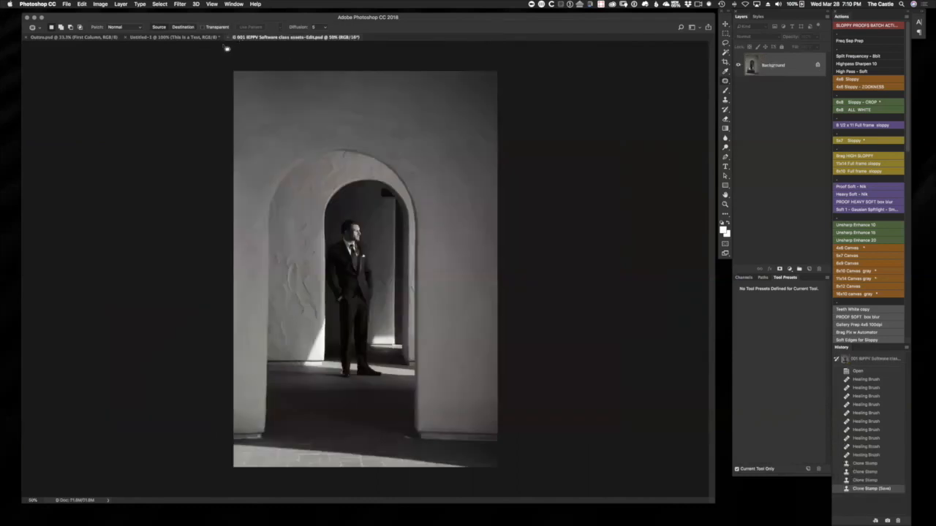
pyautogui.click(228, 37)
pyautogui.click(125, 37)
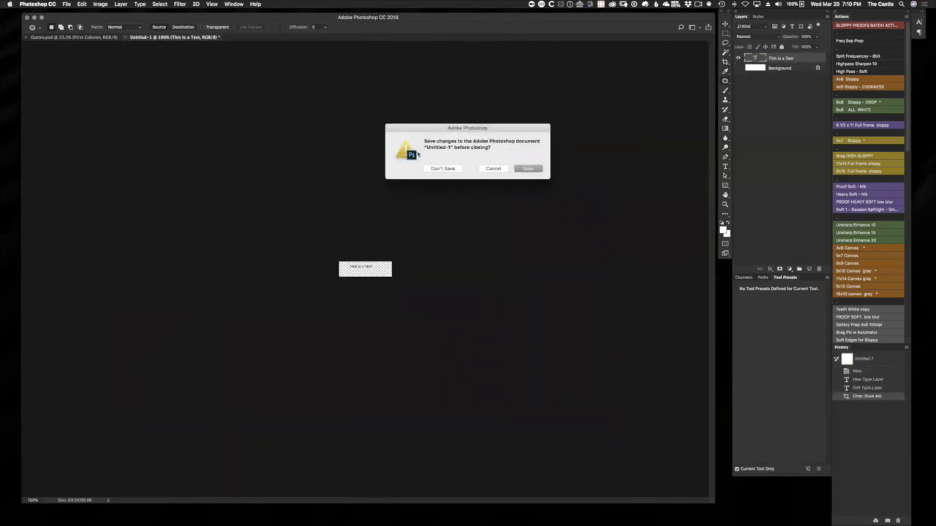
pyautogui.click(440, 169)
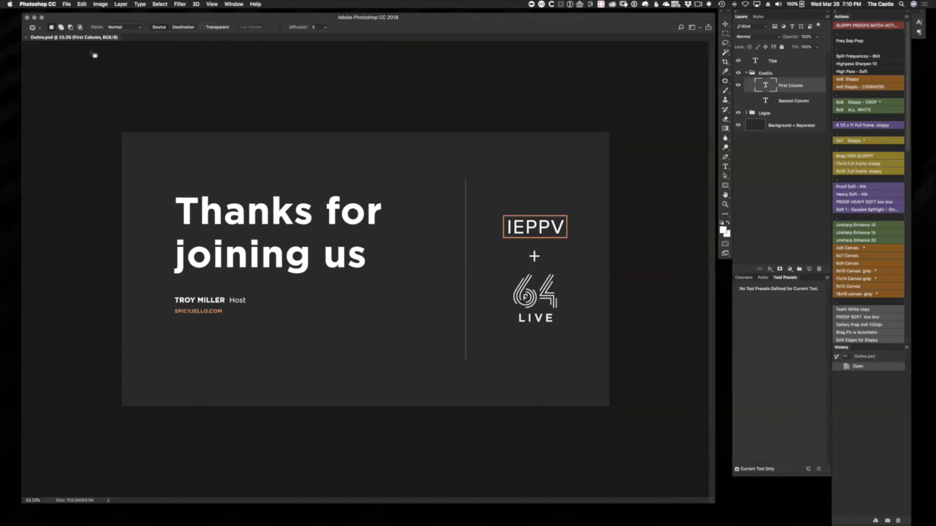
pyautogui.click(26, 38)
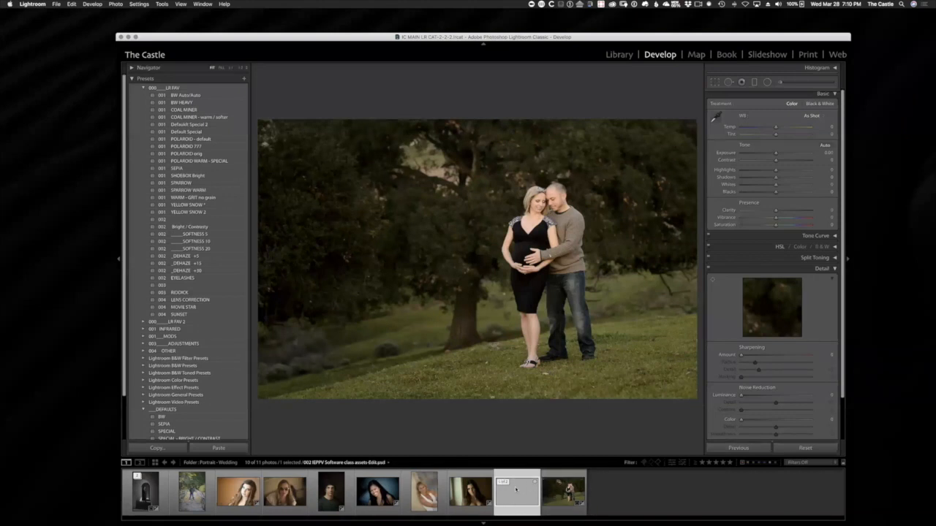
# Step: In Lightroom, collapse the stack of the edited couple photo and select the photo of the man on the leaf-covered bridge path
pyautogui.click(537, 196)
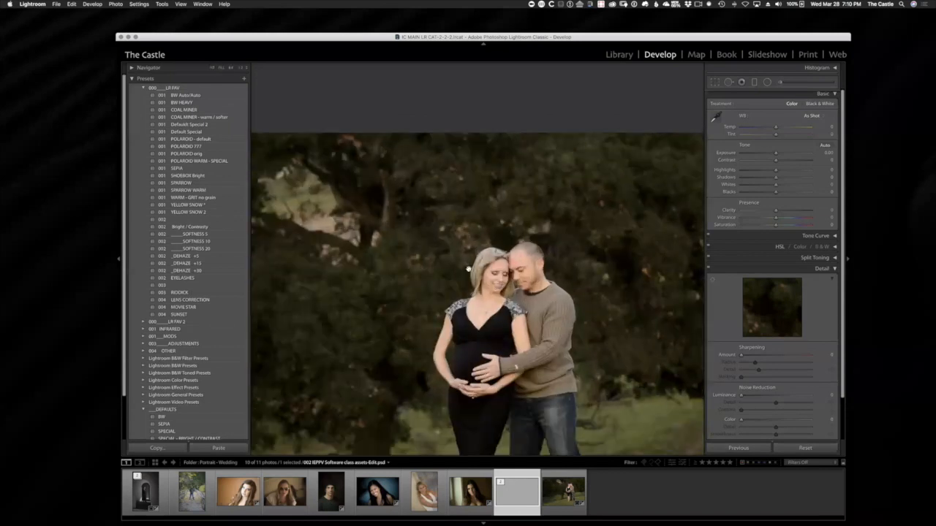
pyautogui.click(493, 298)
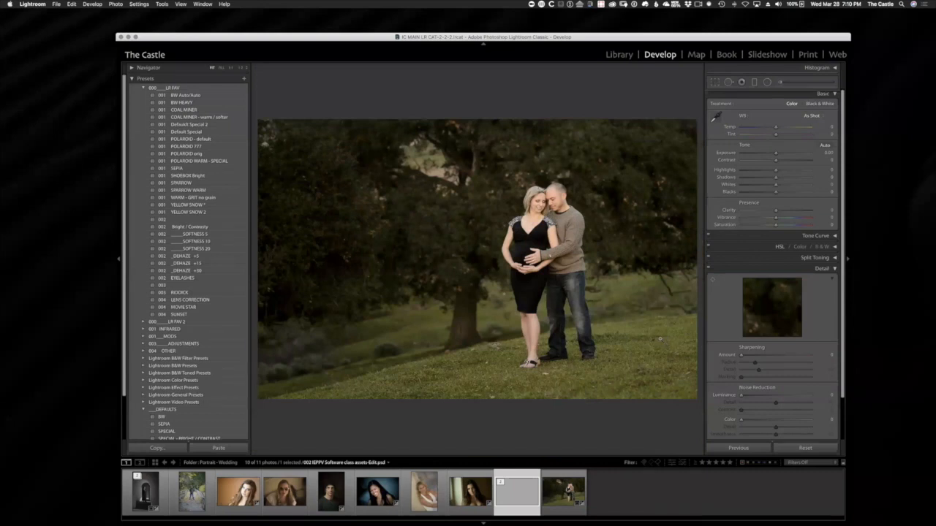
pyautogui.click(508, 483)
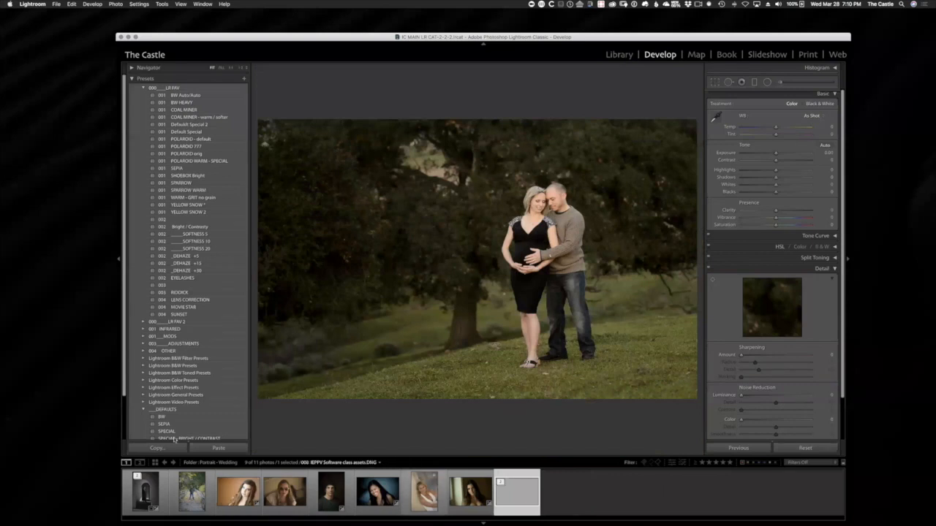
pyautogui.click(196, 498)
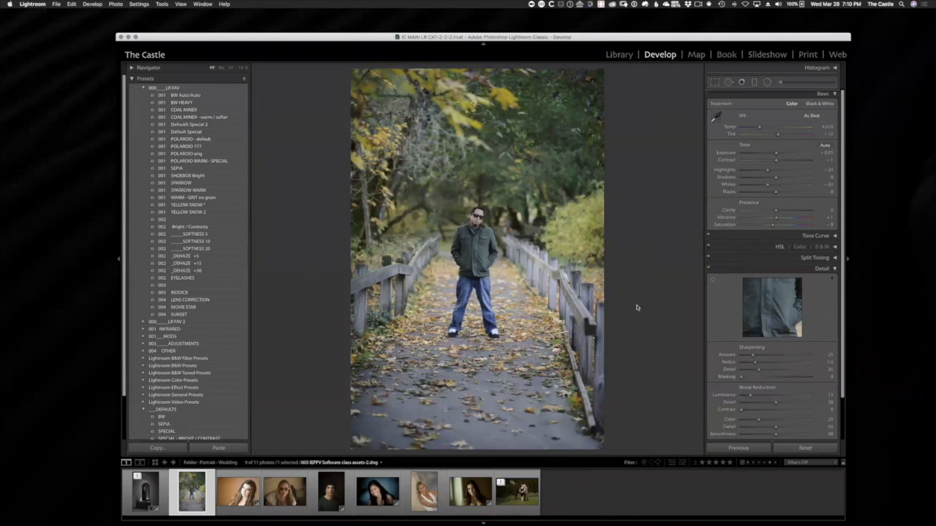
# Step: Try a tighter crop at the original aspect ratio, placing the man above the middle of the frame
pyautogui.press('r')
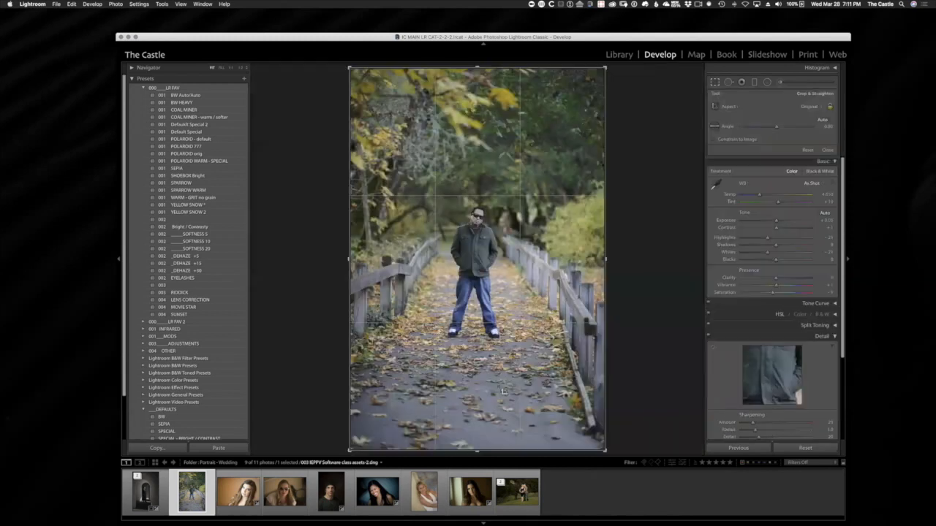
pyautogui.moveTo(476, 450); pyautogui.dragTo(476, 410)
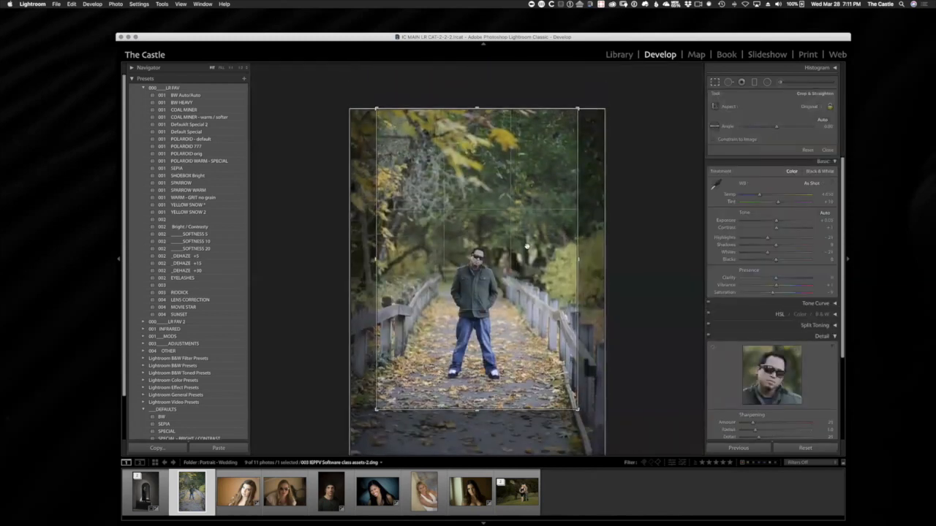
pyautogui.moveTo(508, 247); pyautogui.dragTo(510, 192)
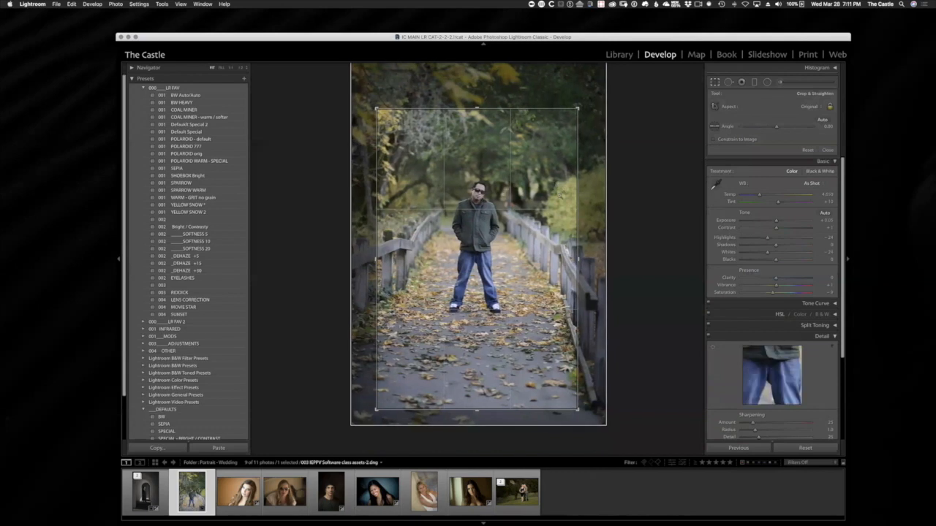
pyautogui.press('Return')
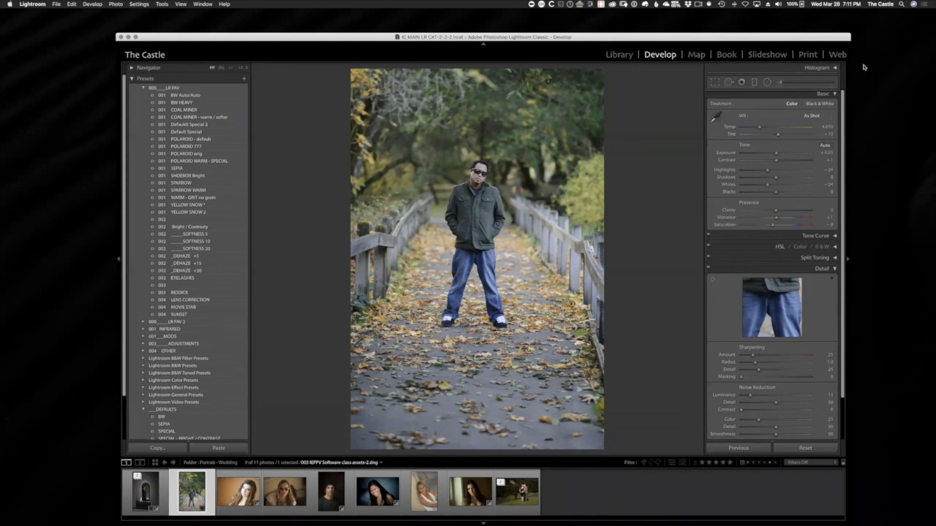
# Step: Try the POLAROID 777 and BW HEAVY presets on the photo and reset all its edits
pyautogui.click(187, 147)
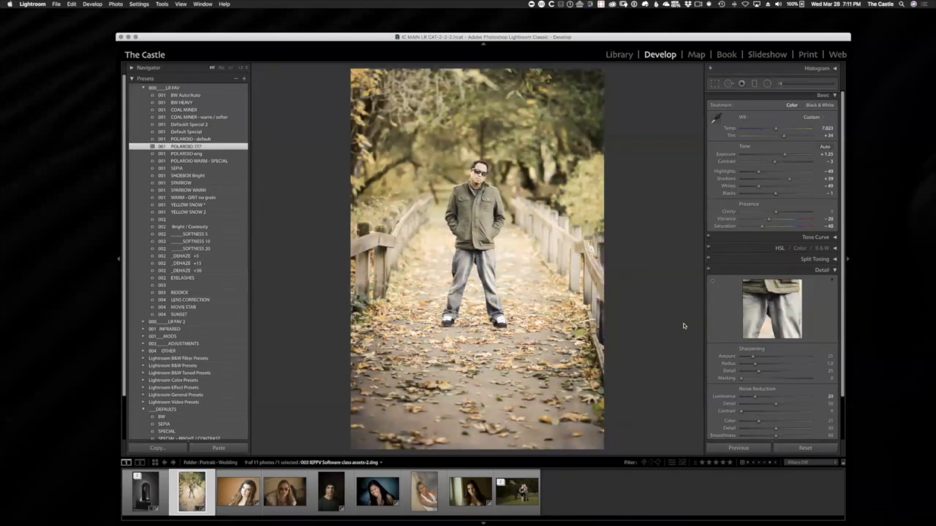
pyautogui.click(178, 103)
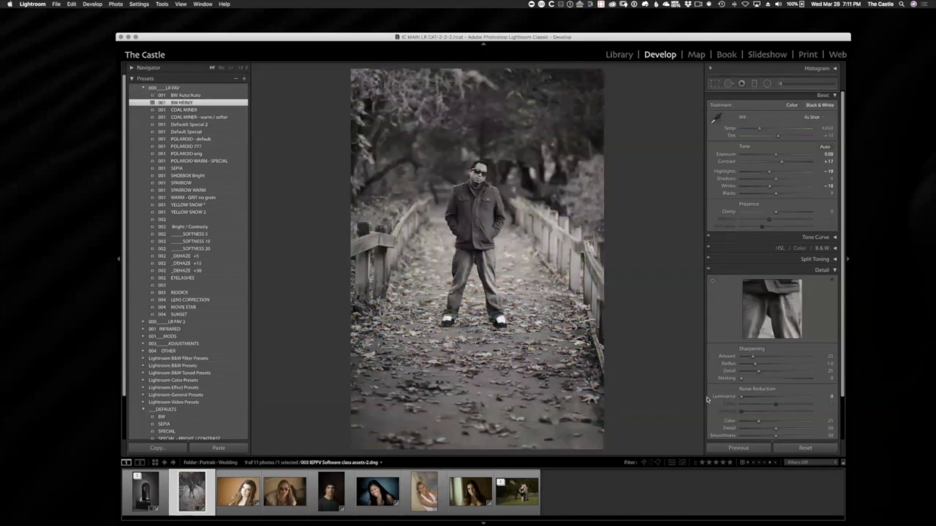
pyautogui.click(801, 448)
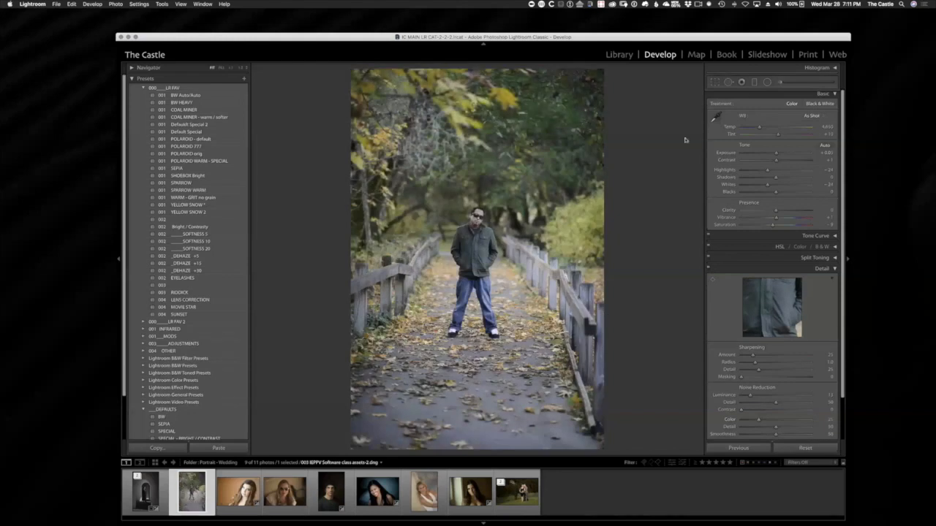
# Step: Crop the bridge photo tighter at the original aspect ratio, placing the man slightly below the middle with more foliage above him
pyautogui.press('r')
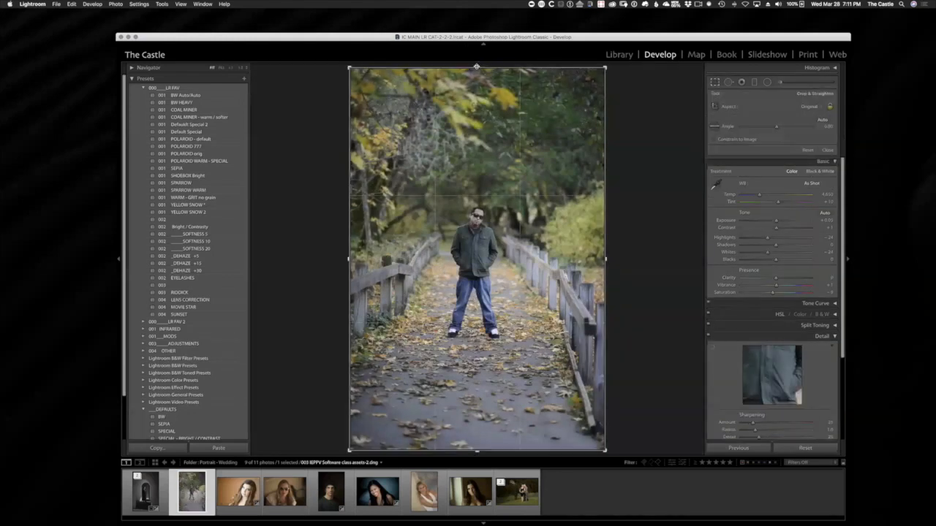
pyautogui.moveTo(476, 69); pyautogui.dragTo(480, 147)
pyautogui.moveTo(505, 247); pyautogui.dragTo(510, 306)
pyautogui.press('Return')
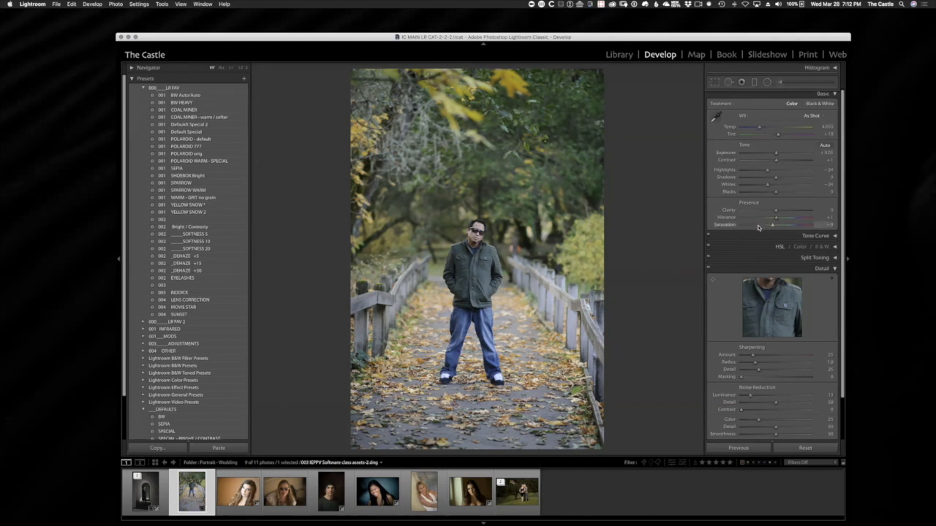
# Step: Try Saturation at -100, and convert the photo to black and white with the B&W mix instead
pyautogui.moveTo(758, 227); pyautogui.dragTo(731, 227)
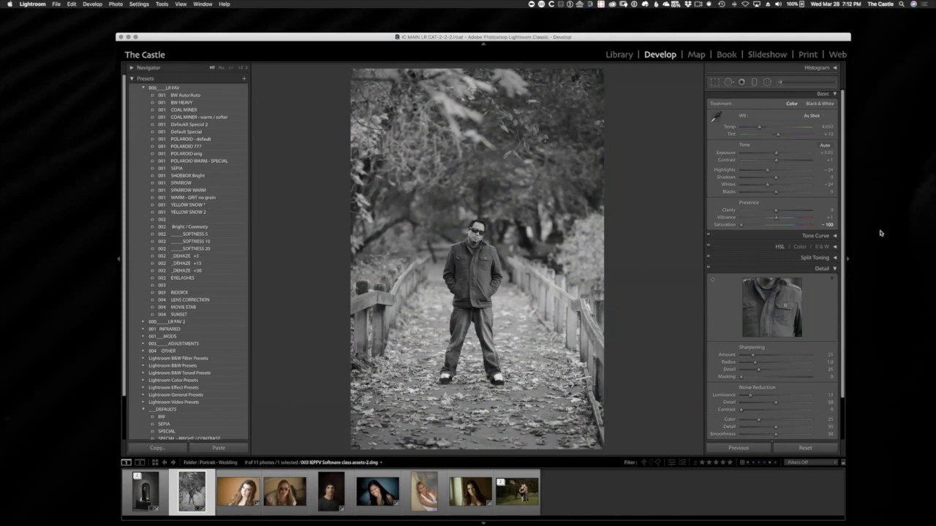
pyautogui.click(775, 226)
pyautogui.click(824, 247)
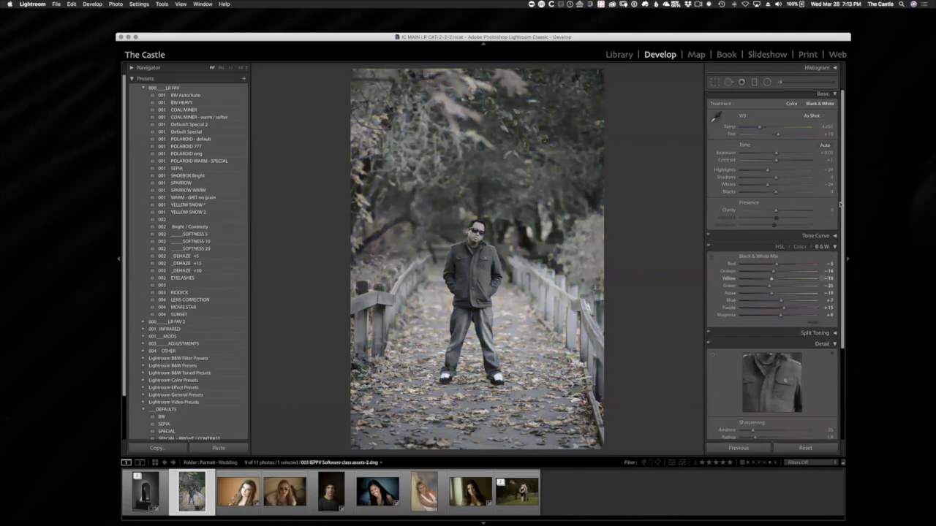
# Step: Adjust the B&W mix to brighten the leaves and darken the man's clothes, with Orange -5, Yellow +19, Aqua -33 and Blue -51
pyautogui.click(755, 246)
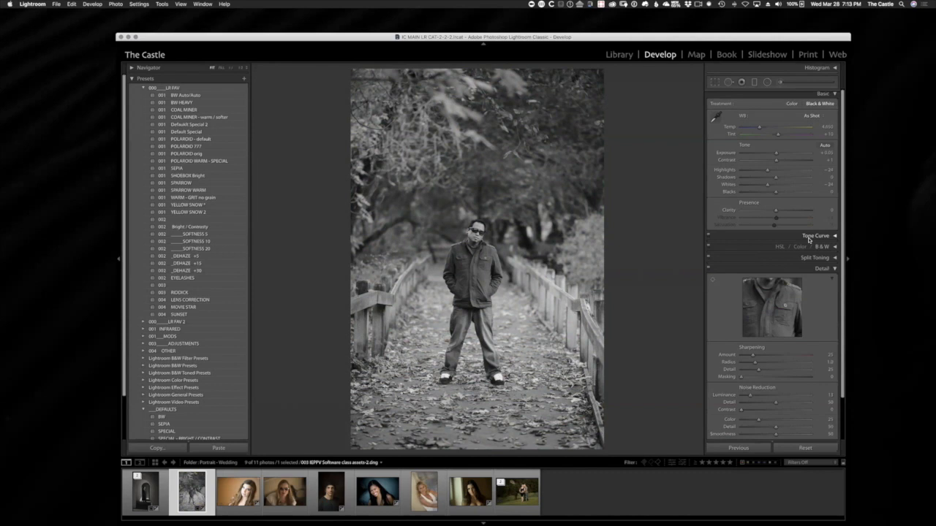
pyautogui.click(737, 249)
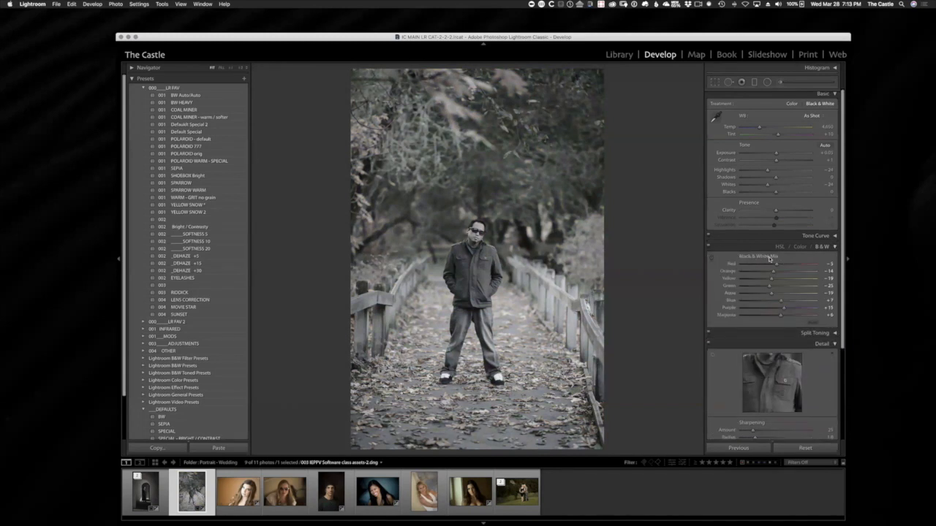
pyautogui.click(712, 258)
pyautogui.moveTo(473, 277); pyautogui.dragTo(429, 302)
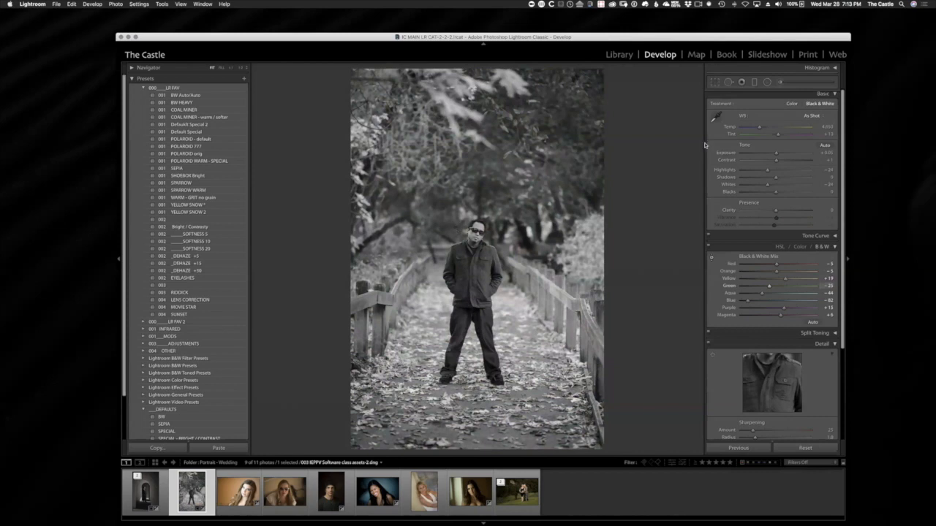
pyautogui.moveTo(476, 284); pyautogui.dragTo(475, 274)
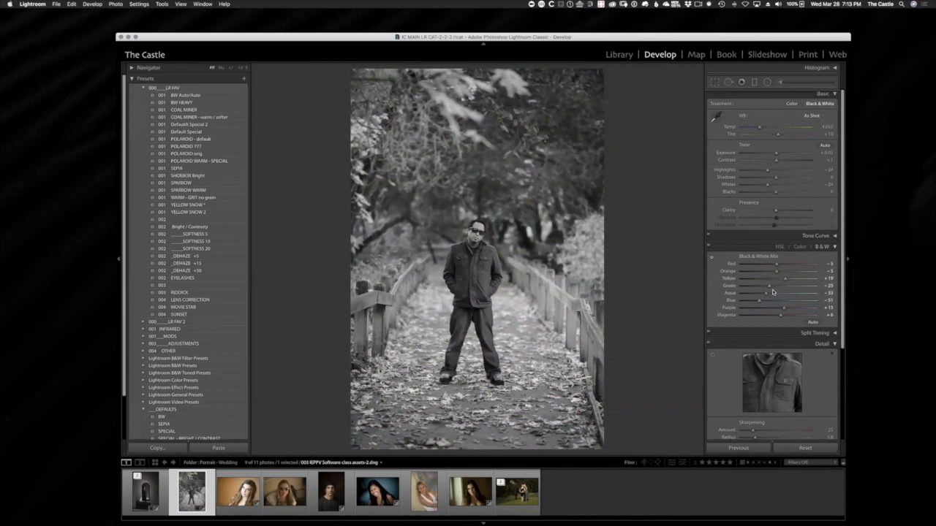
pyautogui.click(744, 247)
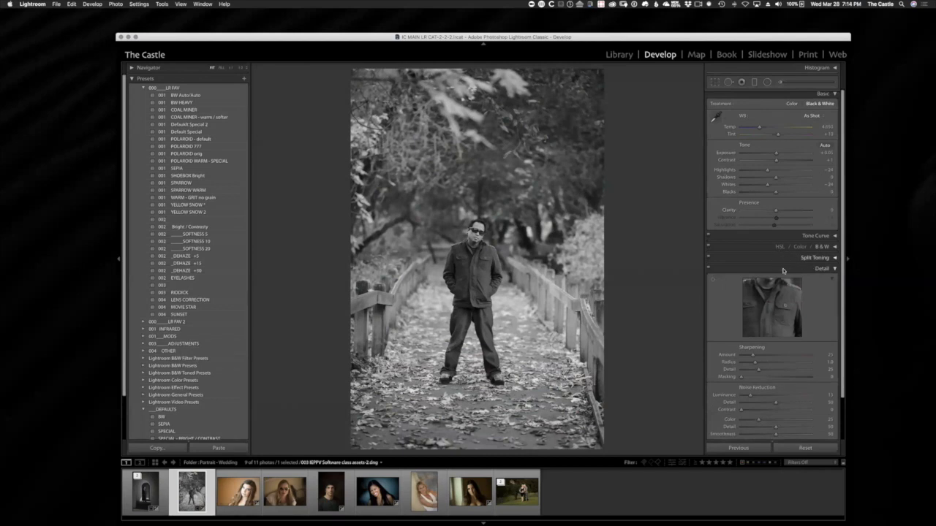
# Step: Raise the black and white photo's Clarity to +100
pyautogui.click(755, 81)
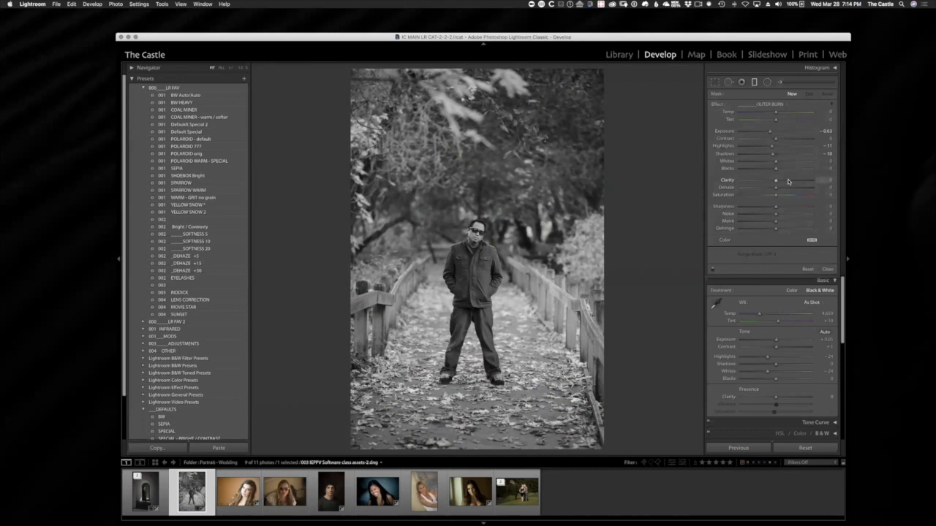
pyautogui.click(755, 82)
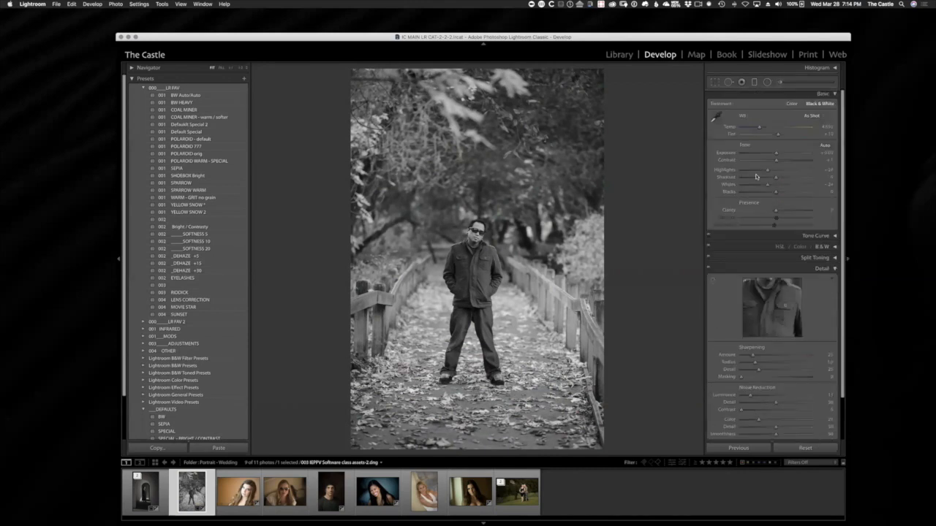
pyautogui.moveTo(776, 210); pyautogui.dragTo(840, 216)
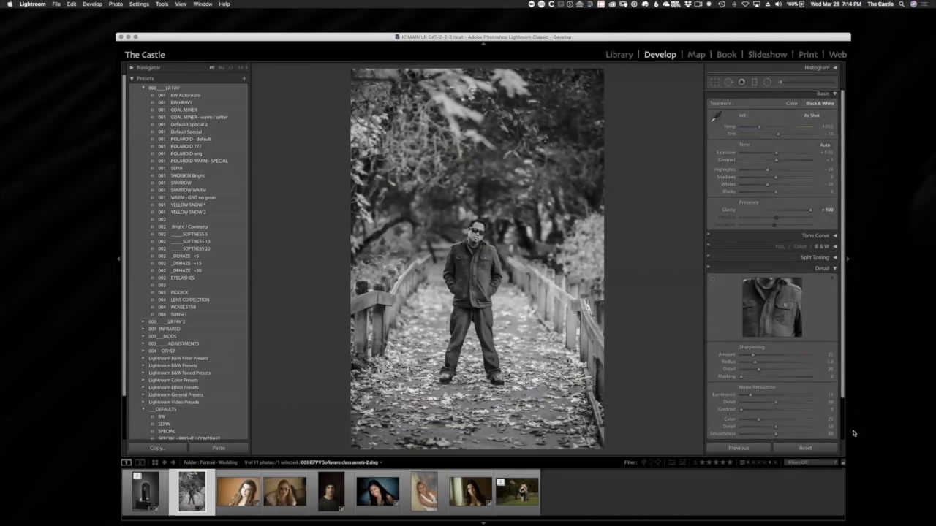
# Step: Add grain to the photo with an Amount of 55 and set Dehaze to +19
pyautogui.scroll(-2, 787, 433)
pyautogui.click(820, 421)
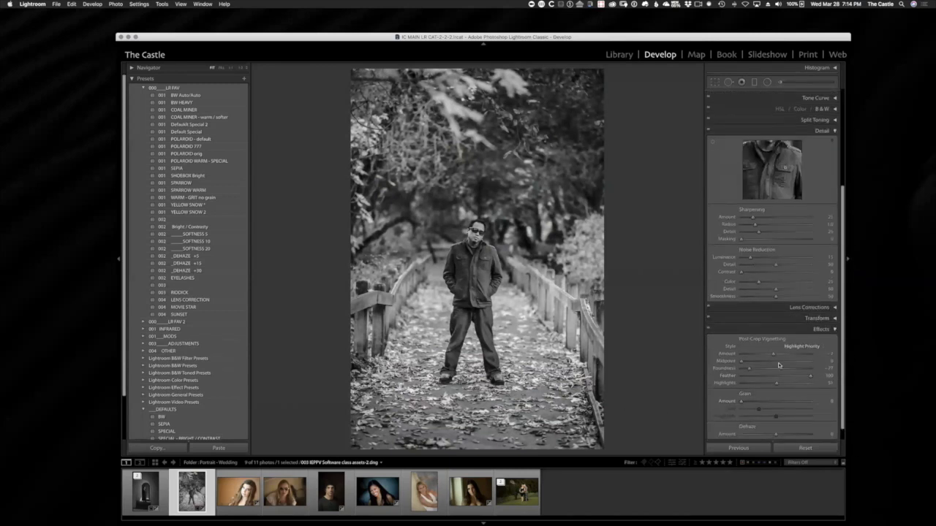
pyautogui.moveTo(741, 402); pyautogui.dragTo(779, 402)
pyautogui.moveTo(775, 437)
pyautogui.mouseDown()
pyautogui.moveTo(804, 435)
pyautogui.moveTo(777, 437)
pyautogui.mouseUp()
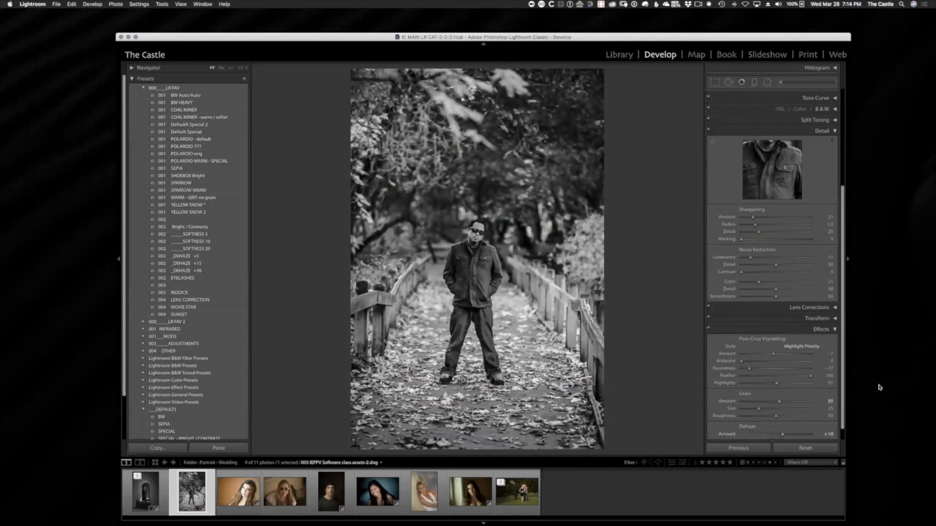
# Step: Reset the graduated filter's effect, set its Clarity to 100, and draw it beside the photo to cover the whole frame, showing its mask
pyautogui.scroll(5, 828, 220)
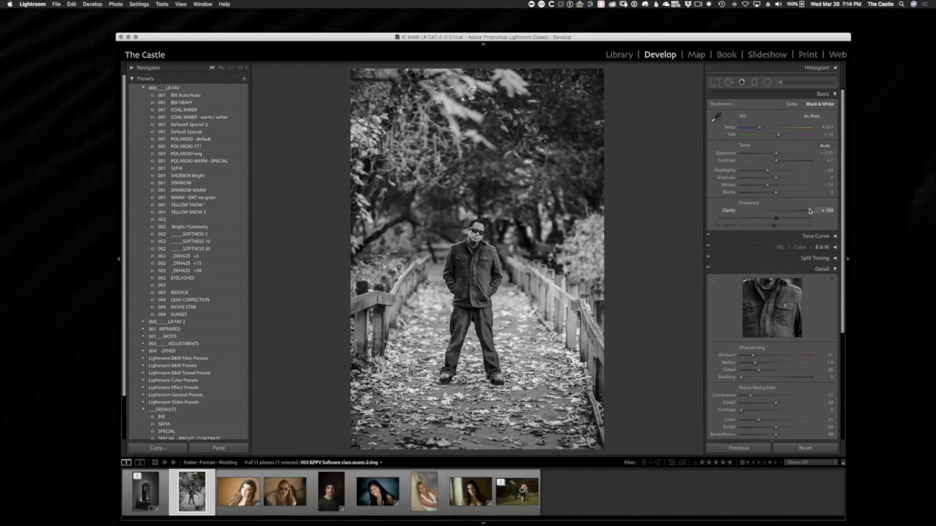
pyautogui.click(756, 84)
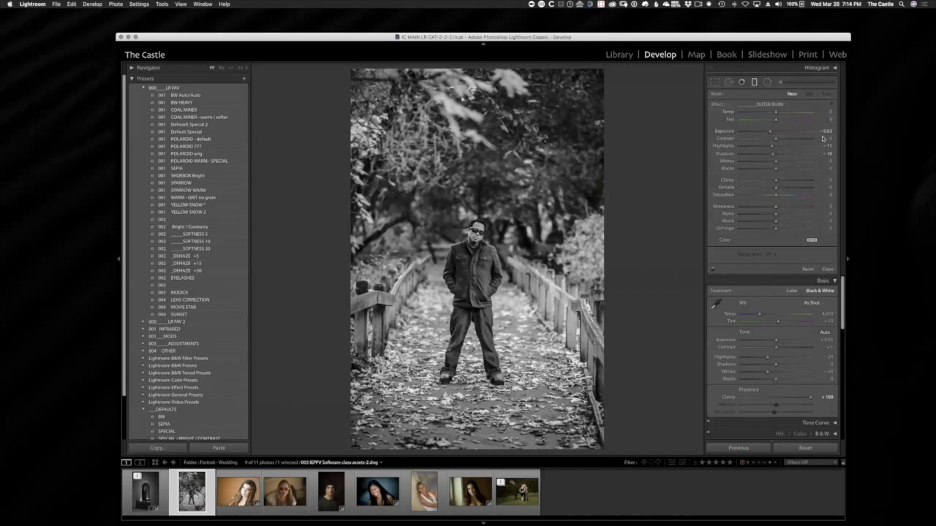
pyautogui.doubleClick(718, 104)
pyautogui.click(811, 180)
pyautogui.moveTo(647, 282); pyautogui.dragTo(656, 280)
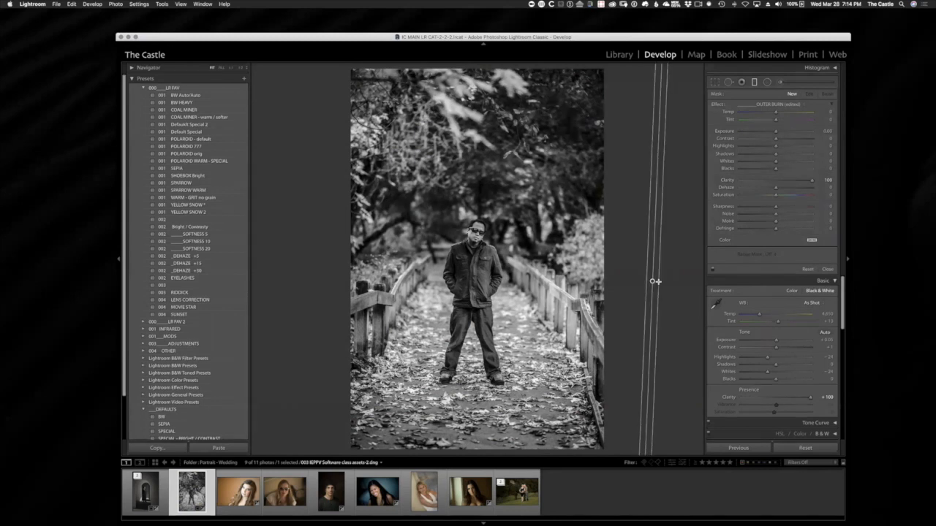
pyautogui.press('o')
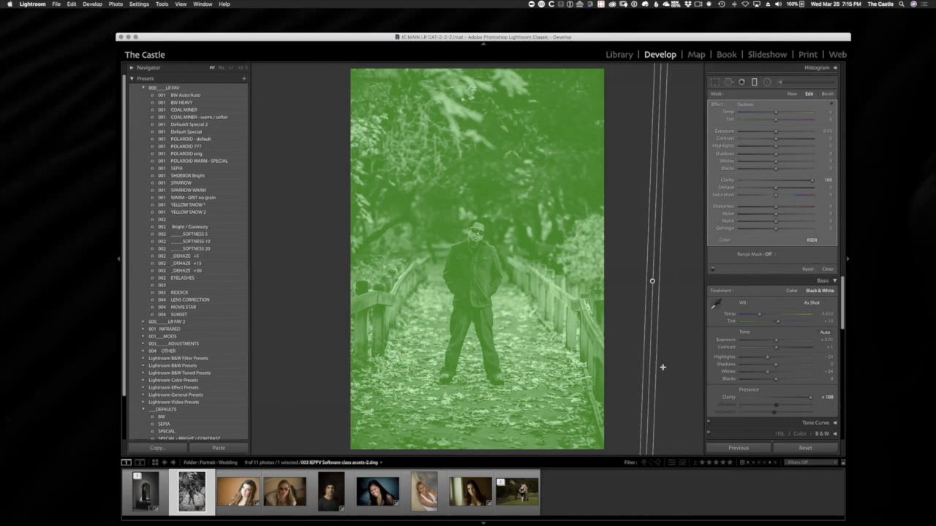
# Step: Delete the misdrawn diagonal filter and stack a second Clarity 100 graduated filter over the whole photo
pyautogui.moveTo(679, 311); pyautogui.dragTo(681, 328)
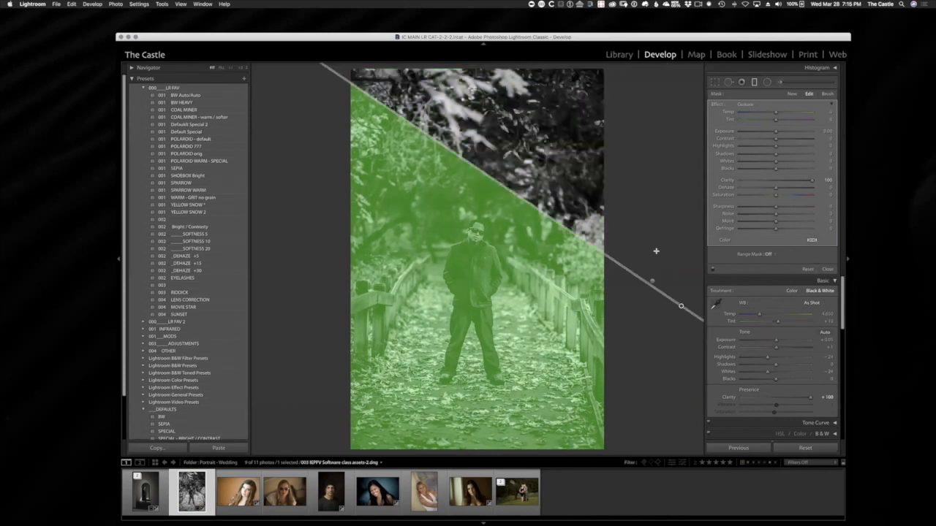
pyautogui.press('Delete')
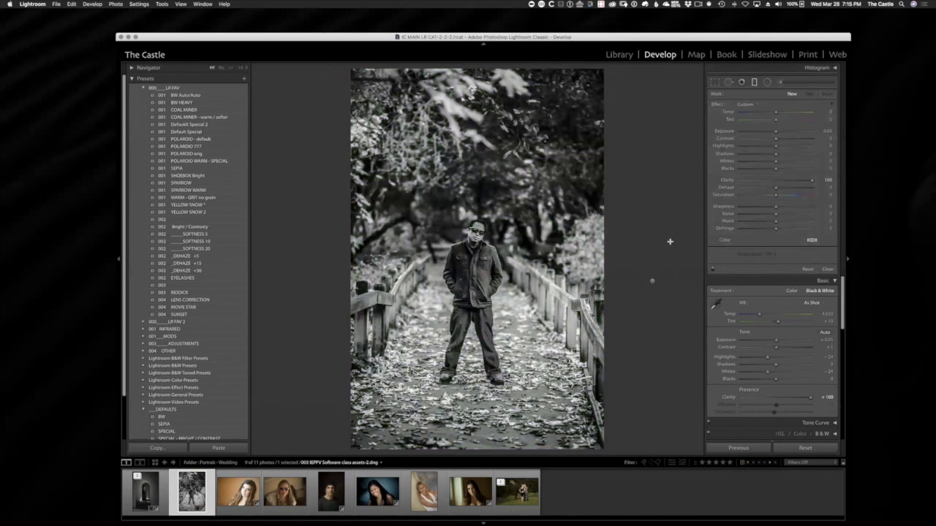
pyautogui.moveTo(666, 246); pyautogui.dragTo(648, 245)
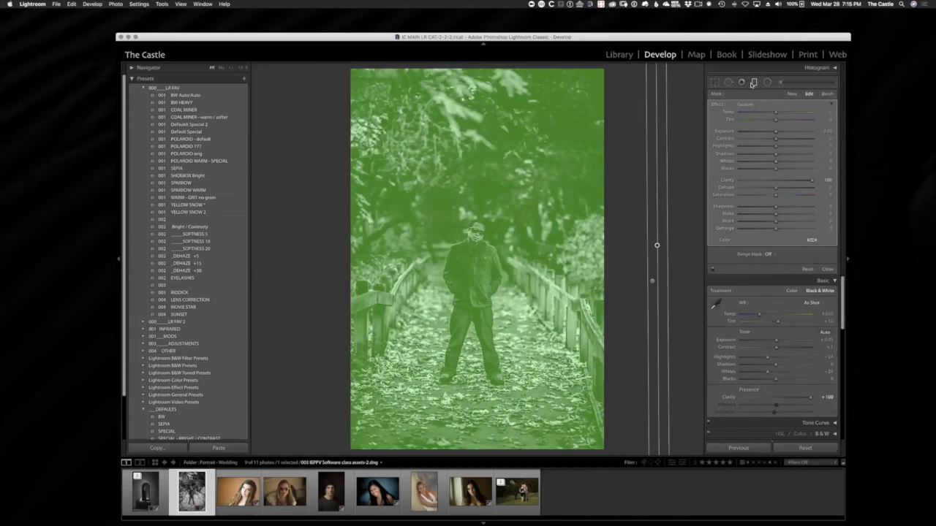
pyautogui.click(754, 84)
pyautogui.click(754, 84)
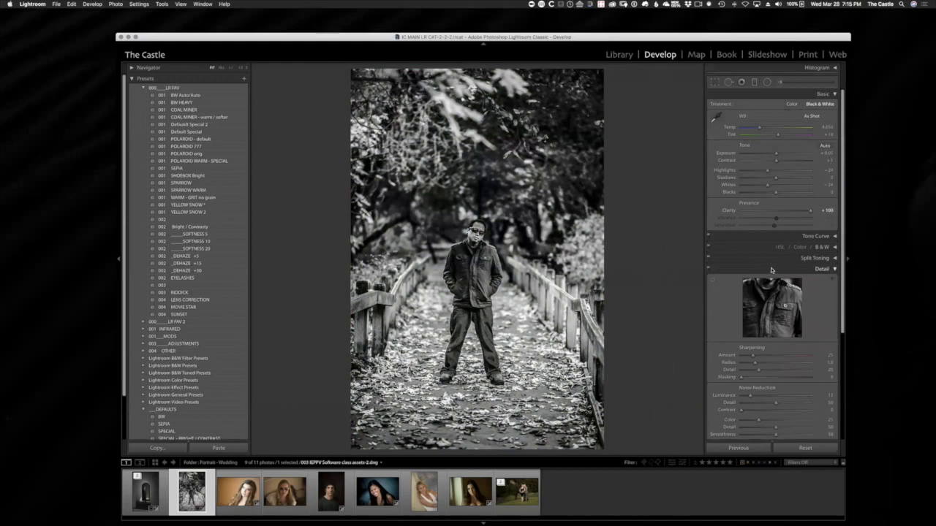
# Step: Split-tone the photo with warm highlights at hue 44, saturation 61, and blue shadows at hue 225, saturation 54
pyautogui.click(794, 269)
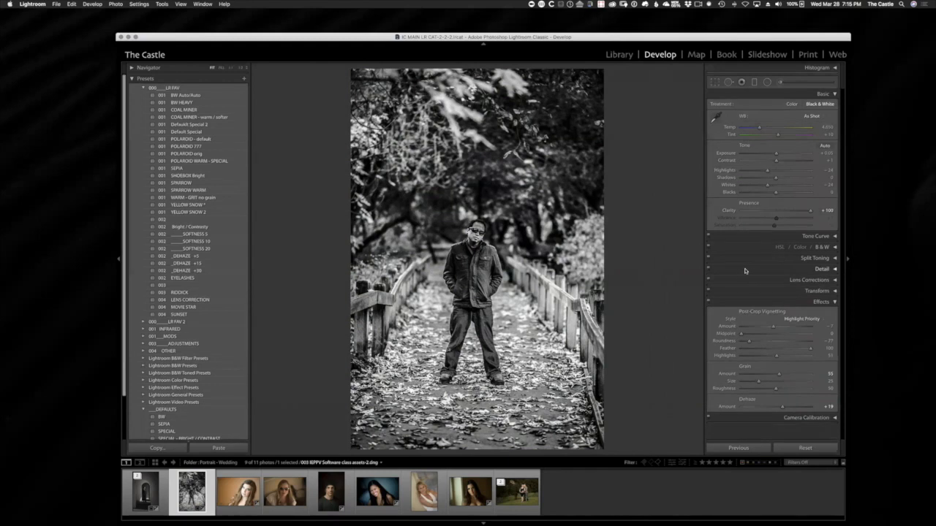
pyautogui.click(768, 259)
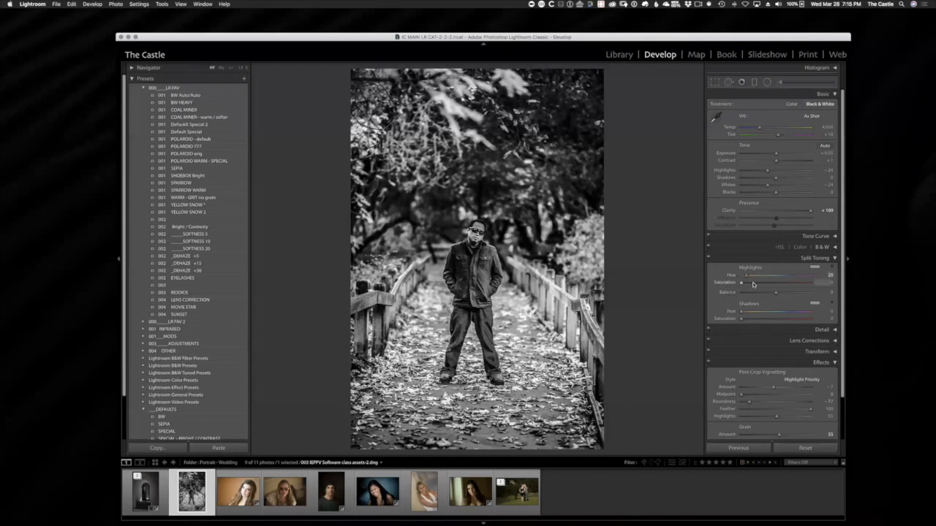
pyautogui.moveTo(784, 284); pyautogui.dragTo(750, 280)
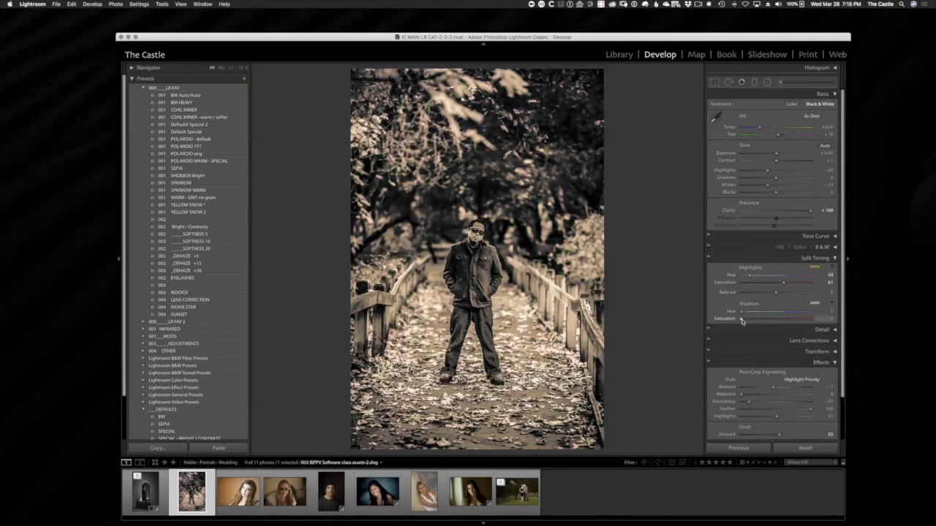
pyautogui.moveTo(742, 320); pyautogui.dragTo(785, 316)
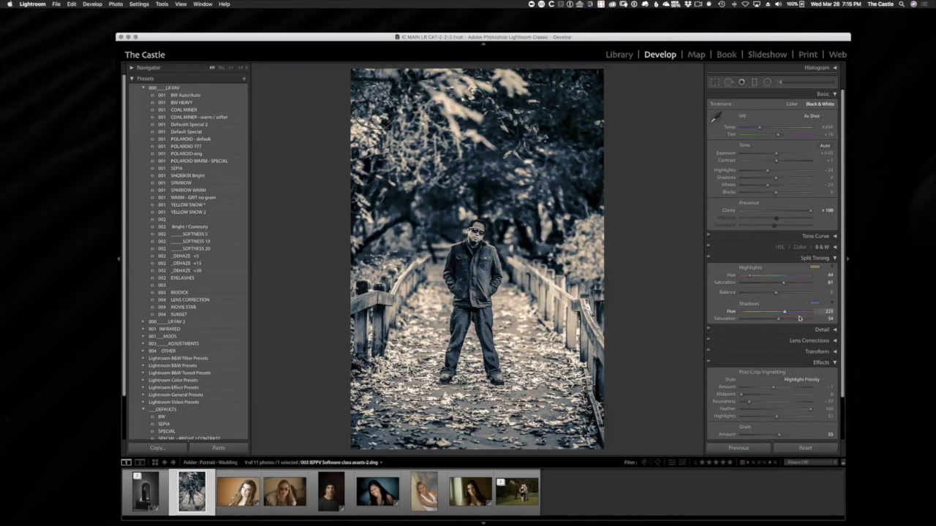
# Step: Rebalance the split toning with highlights Saturation 100, shadows Saturation 47 and Balance +1
pyautogui.click(750, 319)
pyautogui.moveTo(756, 285); pyautogui.dragTo(756, 283)
pyautogui.moveTo(747, 318); pyautogui.dragTo(787, 319)
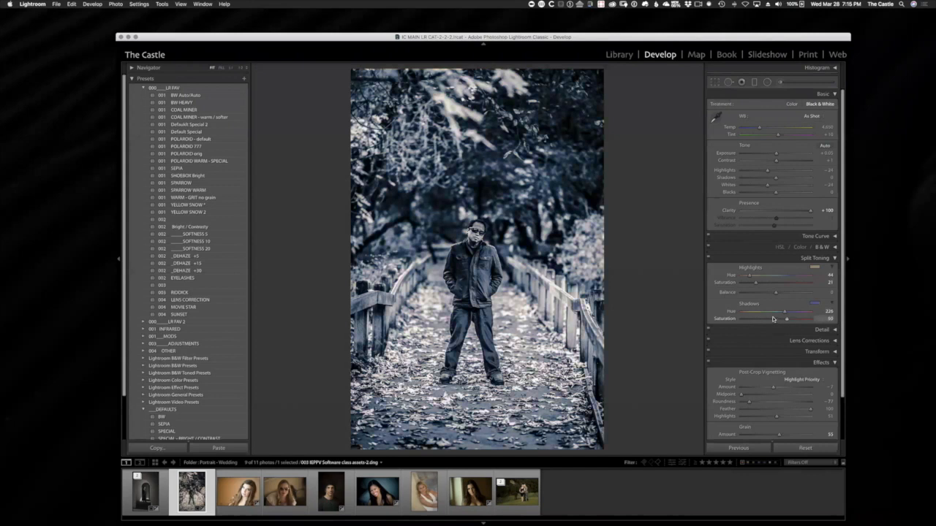
pyautogui.moveTo(756, 283); pyautogui.dragTo(775, 287)
pyautogui.moveTo(775, 293); pyautogui.dragTo(827, 287)
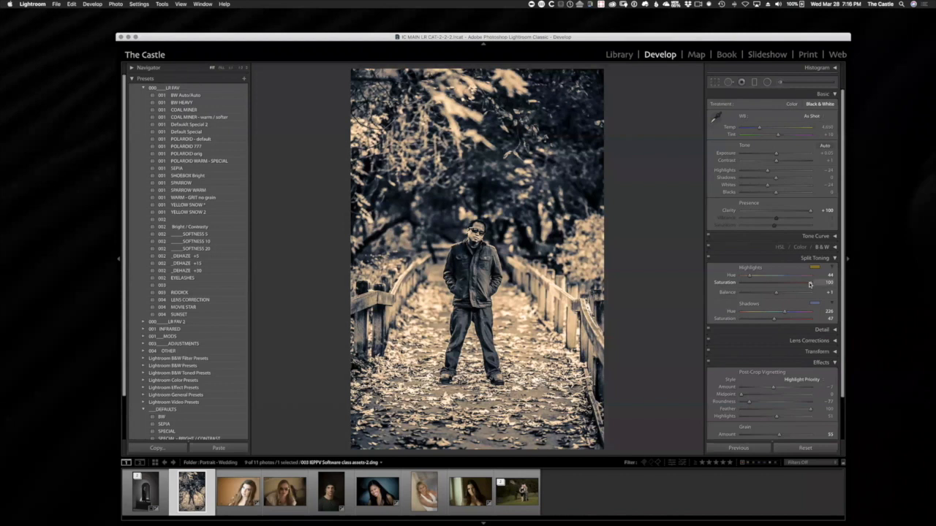
# Step: Lower the split toning highlights Saturation and fine-tune the highlights Hue
pyautogui.moveTo(812, 284); pyautogui.dragTo(785, 285)
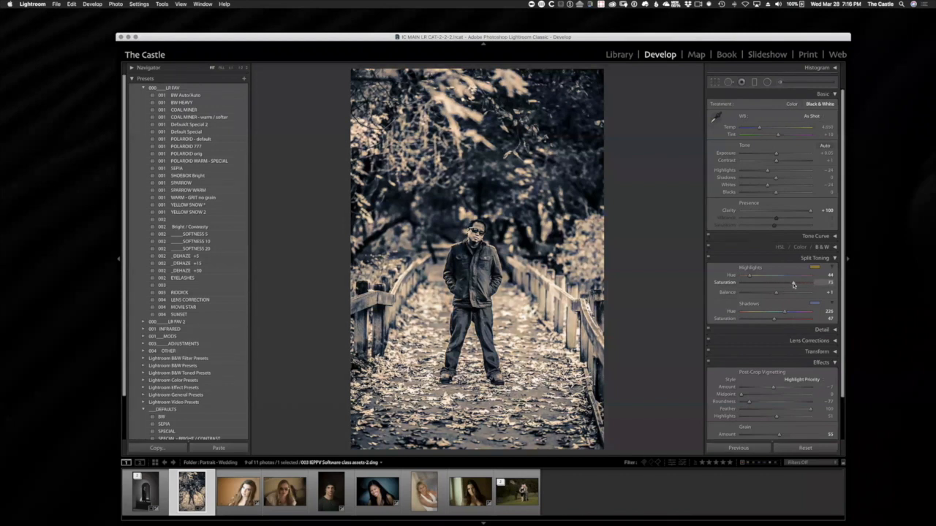
pyautogui.click(796, 283)
pyautogui.moveTo(748, 276)
pyautogui.mouseDown()
pyautogui.moveTo(788, 276)
pyautogui.moveTo(750, 277)
pyautogui.mouseUp()
pyautogui.moveTo(748, 279); pyautogui.dragTo(748, 279)
# Step: Apply the SEPIA preset to the bridge photo
pyautogui.click(192, 169)
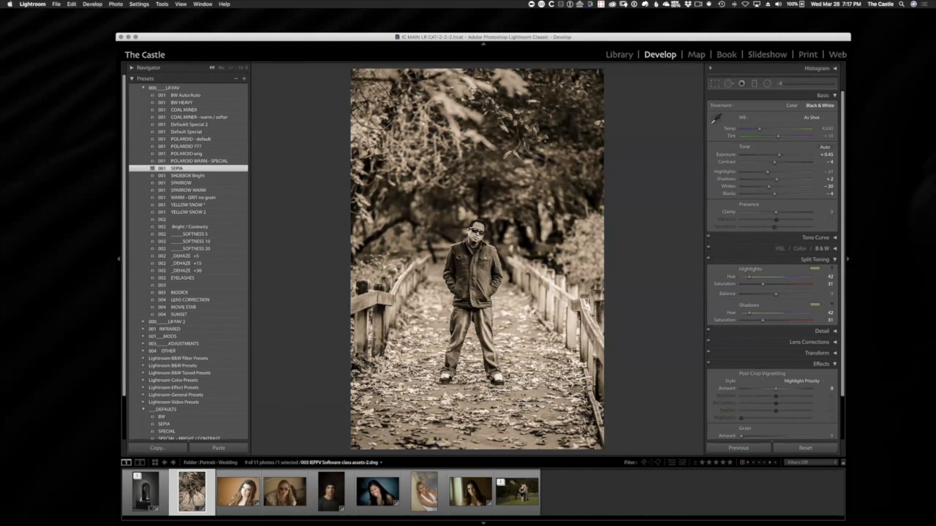
pyautogui.click(488, 278)
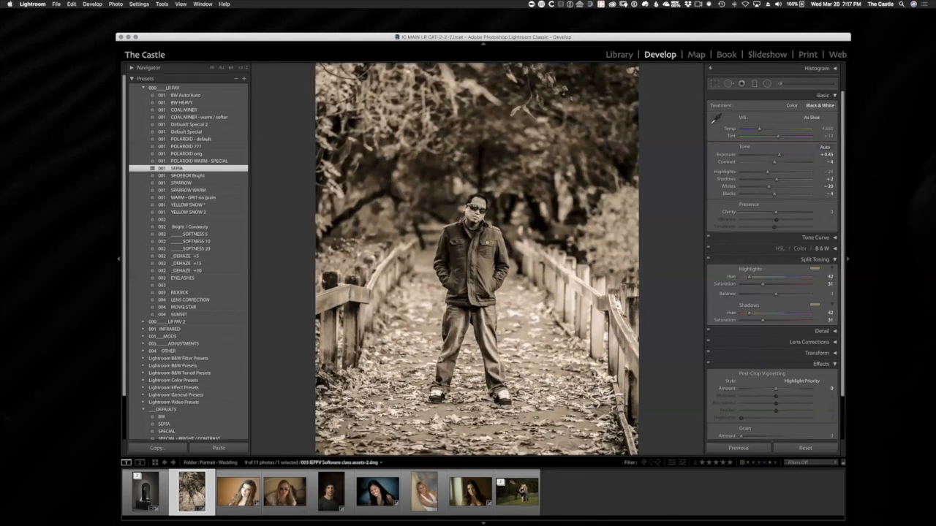
pyautogui.click(502, 282)
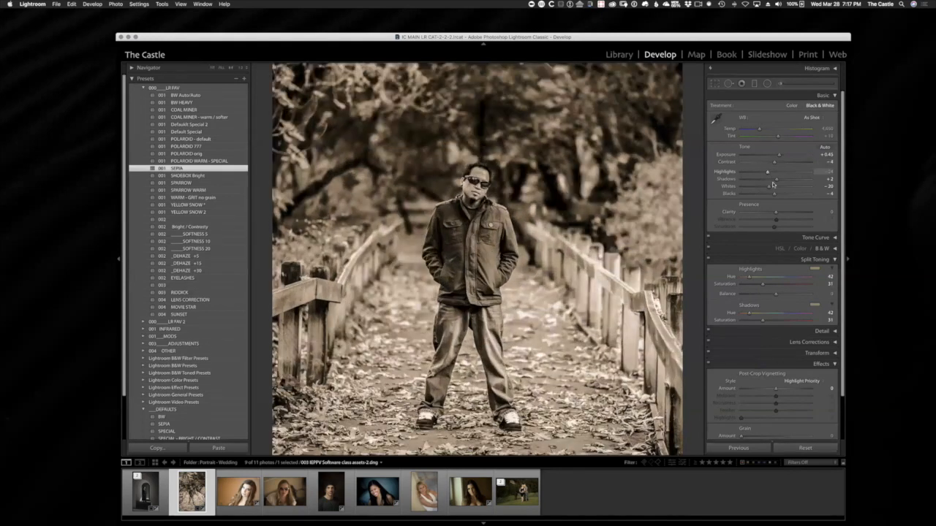
# Step: Adjust the brightness of the man's jacket with targeted B&W mix adjustments, ending at Aqua +7 and Blue +8
pyautogui.click(749, 250)
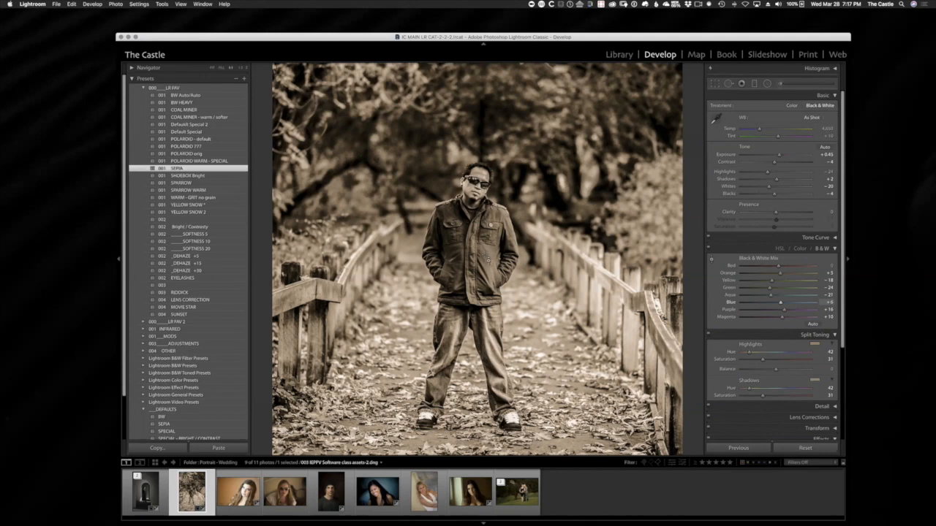
pyautogui.moveTo(491, 260); pyautogui.dragTo(490, 262)
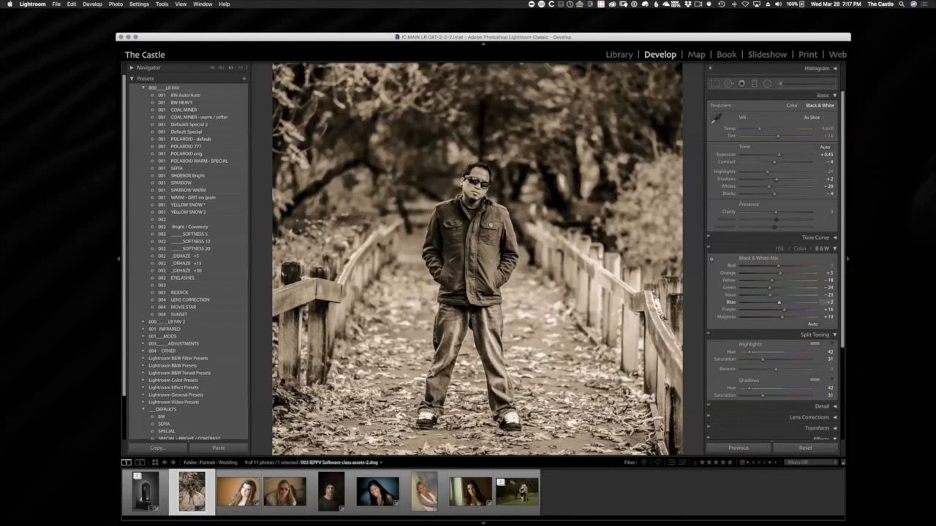
pyautogui.moveTo(491, 279)
pyautogui.mouseDown()
pyautogui.moveTo(491, 316)
pyautogui.moveTo(490, 212)
pyautogui.moveTo(491, 315)
pyautogui.moveTo(491, 272)
pyautogui.mouseUp()
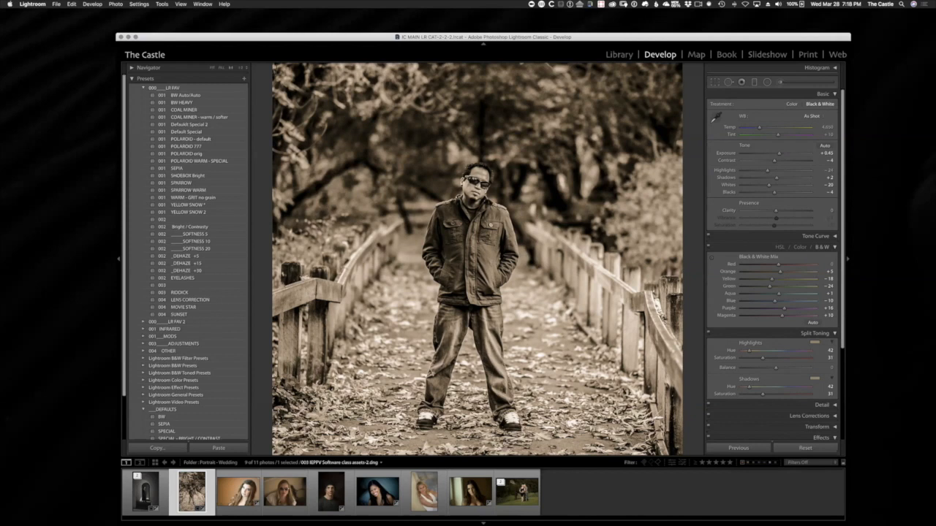
pyautogui.click(711, 257)
pyautogui.moveTo(491, 268); pyautogui.dragTo(490, 234)
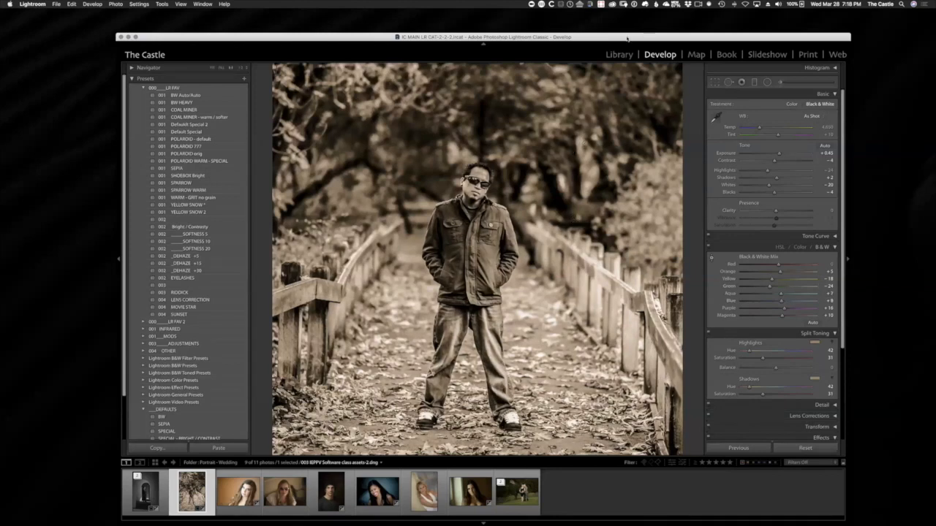
# Step: Switch to the portrait 004 IEPPV Software class assets.DNG and fit the whole image in view
pyautogui.moveTo(625, 37); pyautogui.dragTo(612, 38)
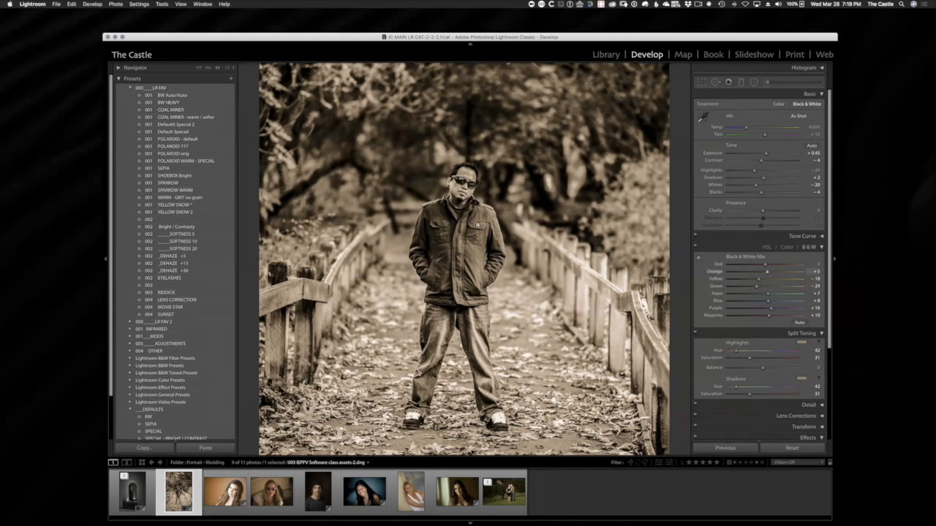
pyautogui.click(224, 500)
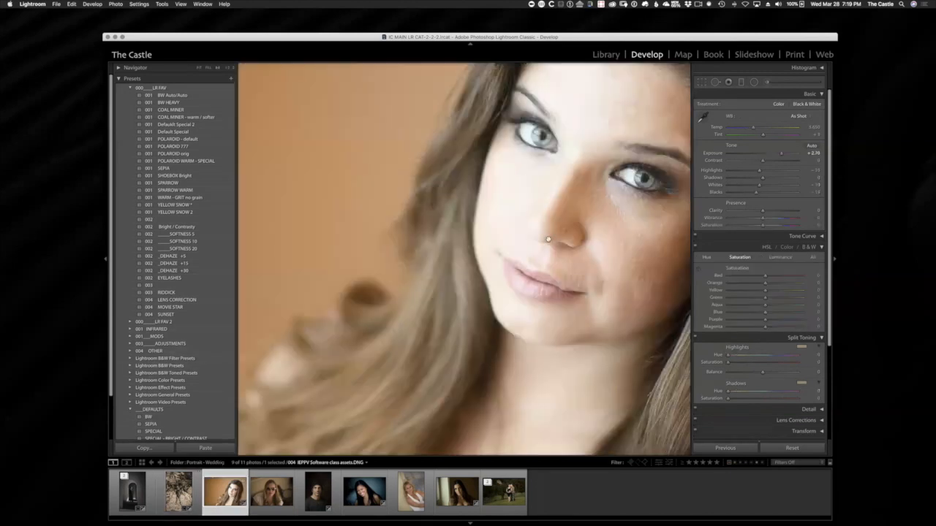
pyautogui.click(531, 275)
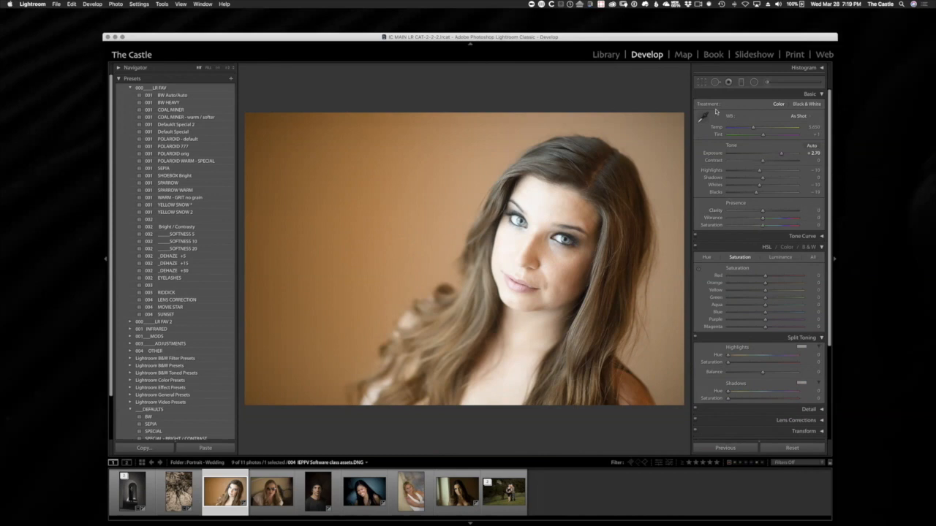
# Step: Reset the portrait's develop settings and set Exposure to +0.80, Shadows to -20 and Blacks to -30
pyautogui.click(818, 450)
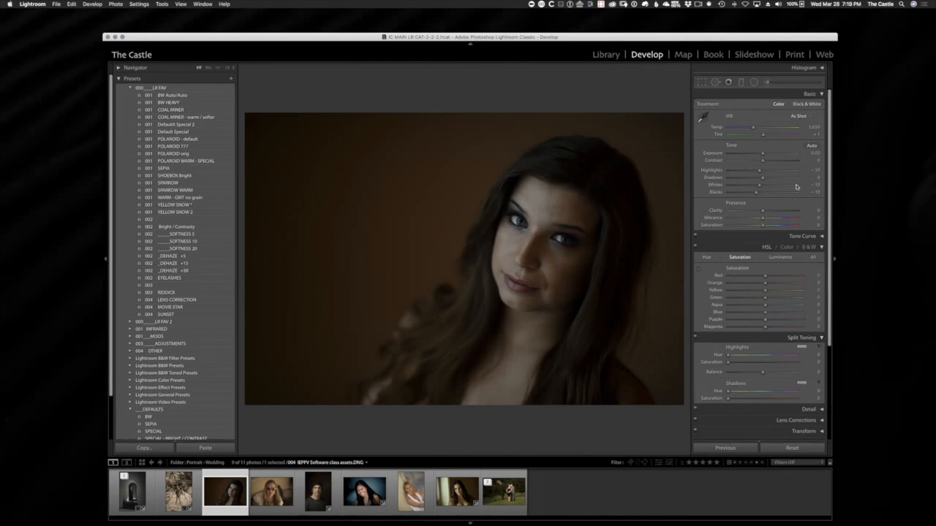
pyautogui.moveTo(746, 195); pyautogui.dragTo(741, 193)
pyautogui.hotkey('shift', 'Down')
pyautogui.press('=')
pyautogui.press('=')
pyautogui.press('=')
pyautogui.press('=')
pyautogui.press('=')
pyautogui.press('=')
pyautogui.press('=')
pyautogui.press('=')
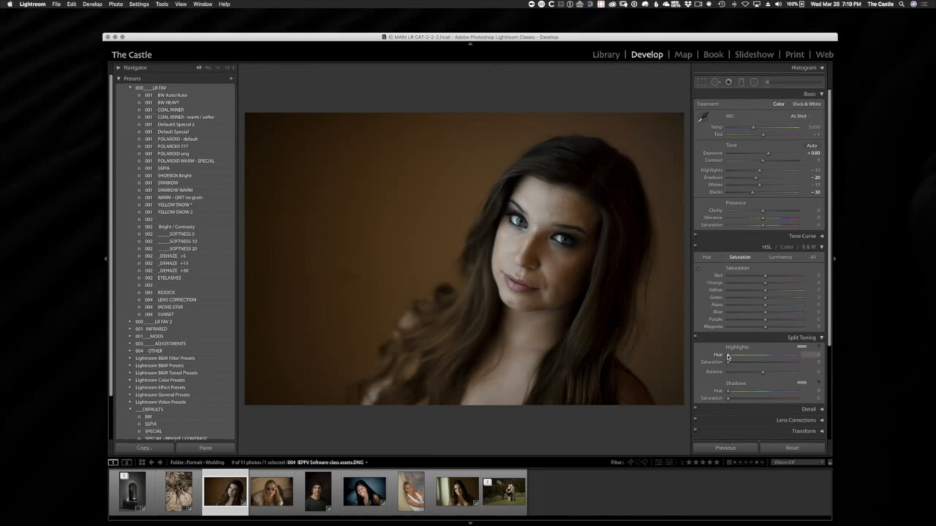
# Step: Warm the highlights with split toning at Hue 32 and Saturation 33, and collapse the HSL settings
pyautogui.moveTo(727, 356); pyautogui.dragTo(751, 365)
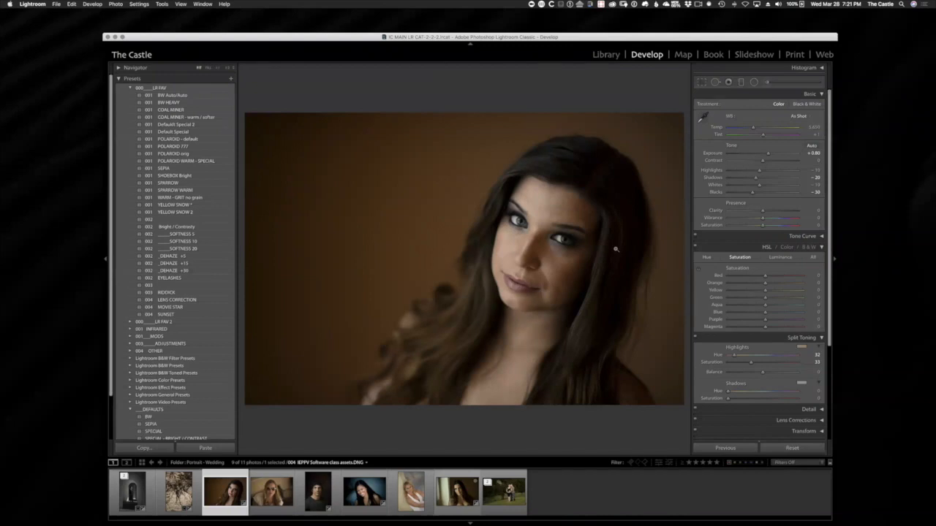
pyautogui.click(720, 249)
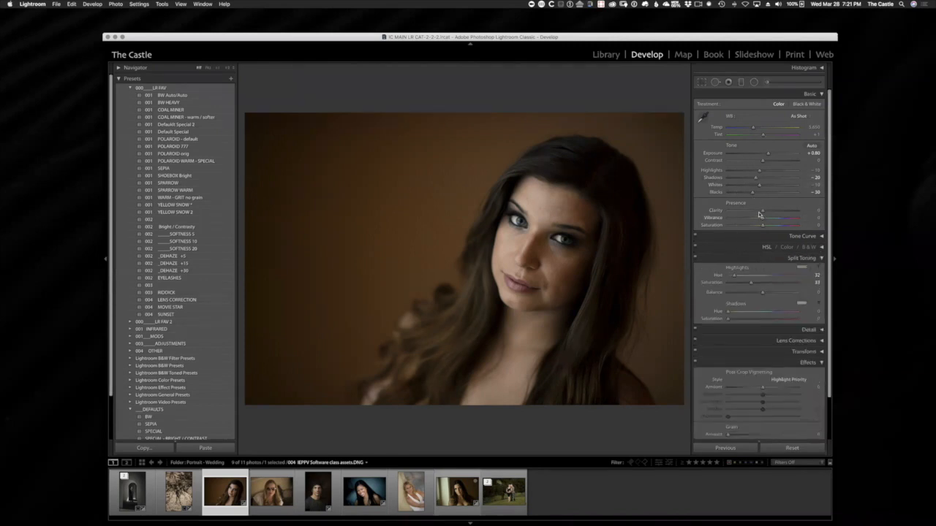
# Step: Try negative Clarity values on the woman's face at close range and return Clarity to 0
pyautogui.moveTo(759, 214); pyautogui.dragTo(759, 210)
pyautogui.click(568, 239)
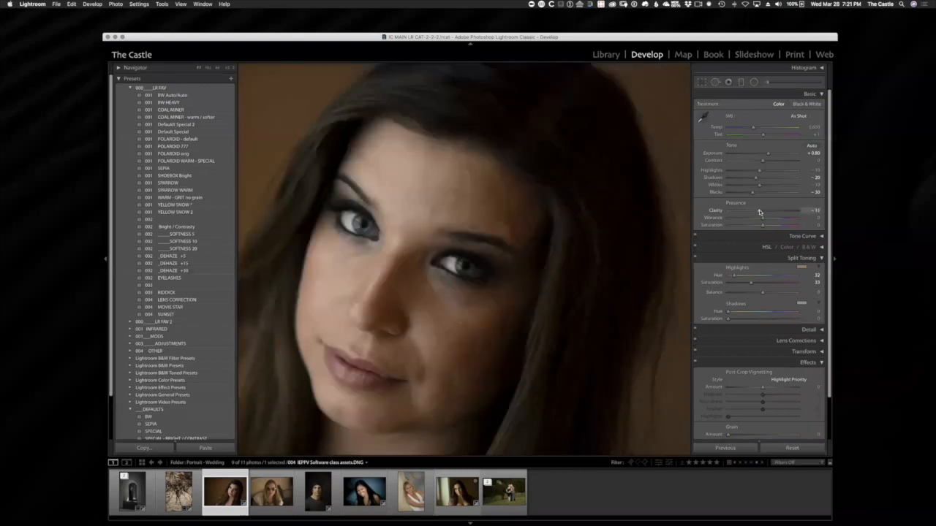
pyautogui.moveTo(759, 212)
pyautogui.mouseDown()
pyautogui.moveTo(734, 212)
pyautogui.moveTo(755, 213)
pyautogui.mouseUp()
pyautogui.moveTo(754, 212); pyautogui.dragTo(763, 213)
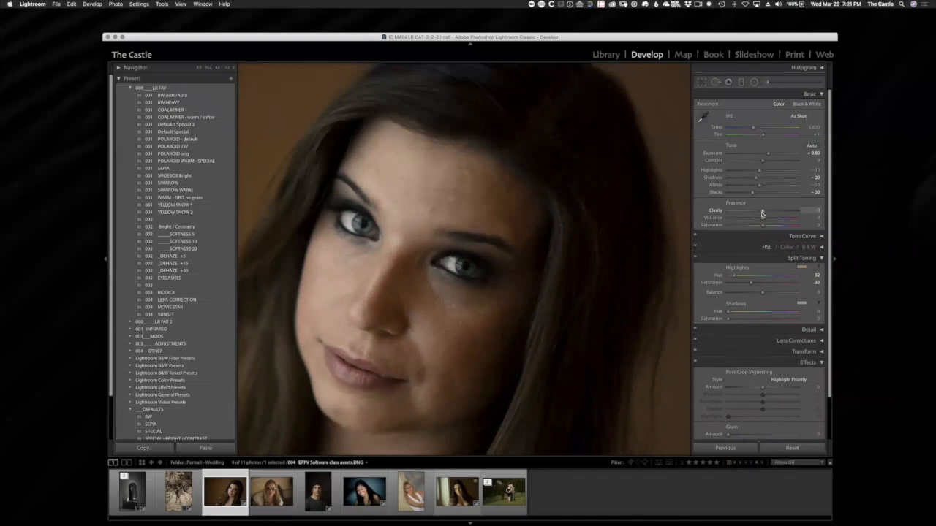
# Step: Soften the skin on the cheek beside the nose and under the eye using a size 5.0 adjustment brush with Clarity -69
pyautogui.click(767, 82)
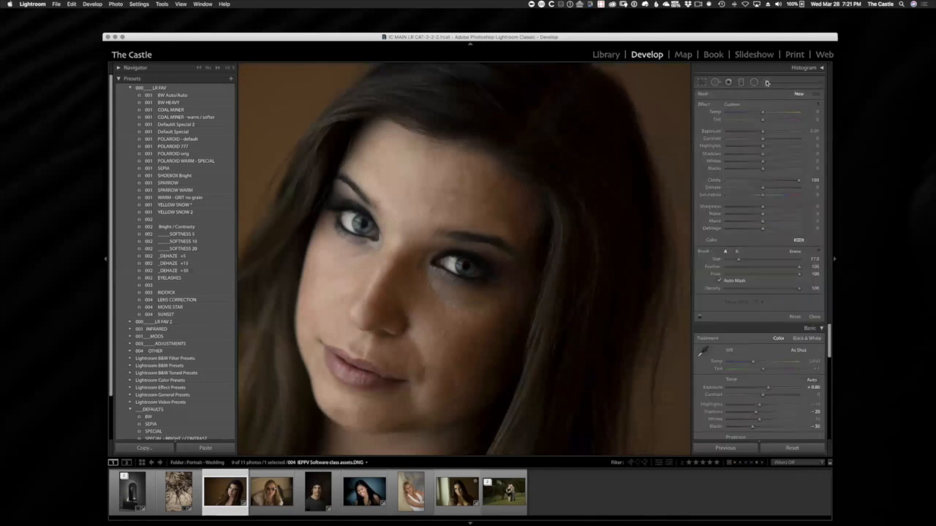
pyautogui.doubleClick(715, 181)
pyautogui.moveTo(726, 182)
pyautogui.mouseDown()
pyautogui.moveTo(752, 183)
pyautogui.moveTo(738, 183)
pyautogui.mouseUp()
pyautogui.press('[')
pyautogui.press('[')
pyautogui.press('[')
pyautogui.press('[')
pyautogui.press('[')
pyautogui.press('[')
pyautogui.press('[')
pyautogui.press('[')
pyautogui.moveTo(443, 300)
pyautogui.mouseDown()
pyautogui.moveTo(392, 318)
pyautogui.moveTo(413, 307)
pyautogui.moveTo(435, 322)
pyautogui.moveTo(446, 305)
pyautogui.mouseUp()
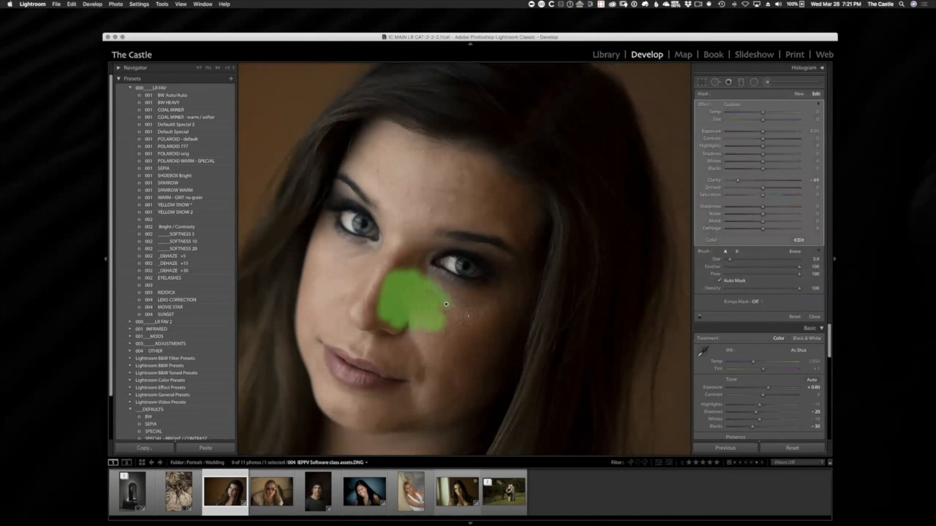
pyautogui.press('o')
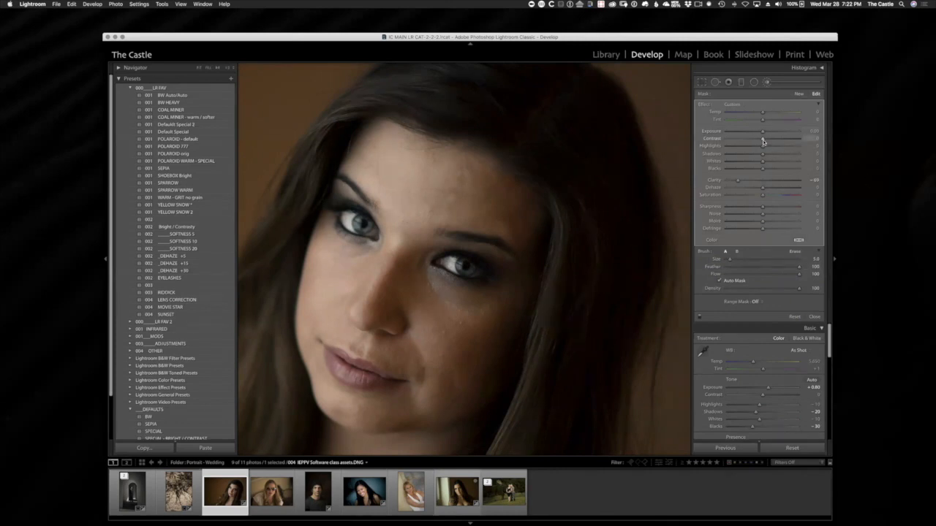
pyautogui.moveTo(763, 141)
pyautogui.mouseDown()
pyautogui.moveTo(769, 158)
pyautogui.moveTo(761, 135)
pyautogui.mouseUp()
pyautogui.click(767, 82)
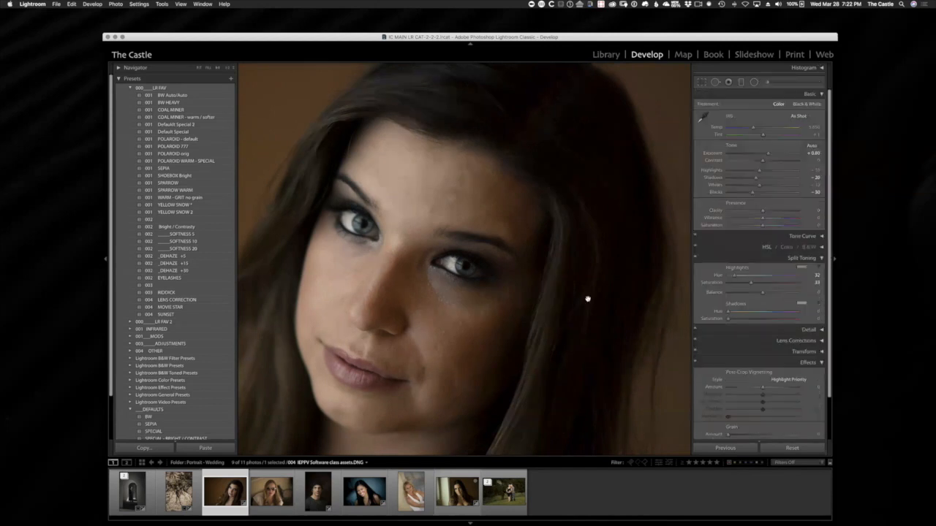
# Step: Set the split toning highlights Saturation to 48 and the white balance Temp to 5,527
pyautogui.click(562, 363)
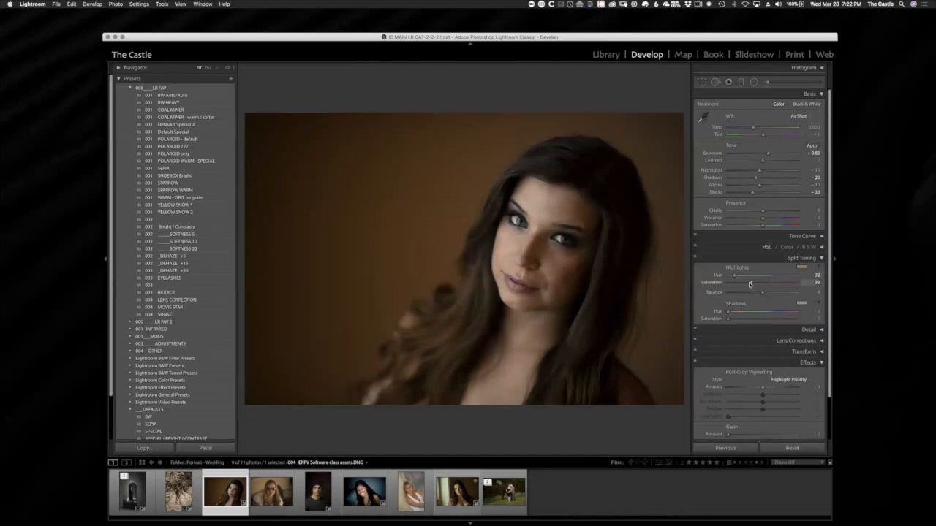
pyautogui.moveTo(758, 285); pyautogui.dragTo(760, 287)
pyautogui.moveTo(754, 129)
pyautogui.mouseDown()
pyautogui.moveTo(776, 131)
pyautogui.moveTo(751, 135)
pyautogui.mouseUp()
# Step: Add a radial filter around the woman's face with the OUTER BURN effect, tilting and enlarging the ellipse to follow her pose
pyautogui.hotkey('shift', 'm')
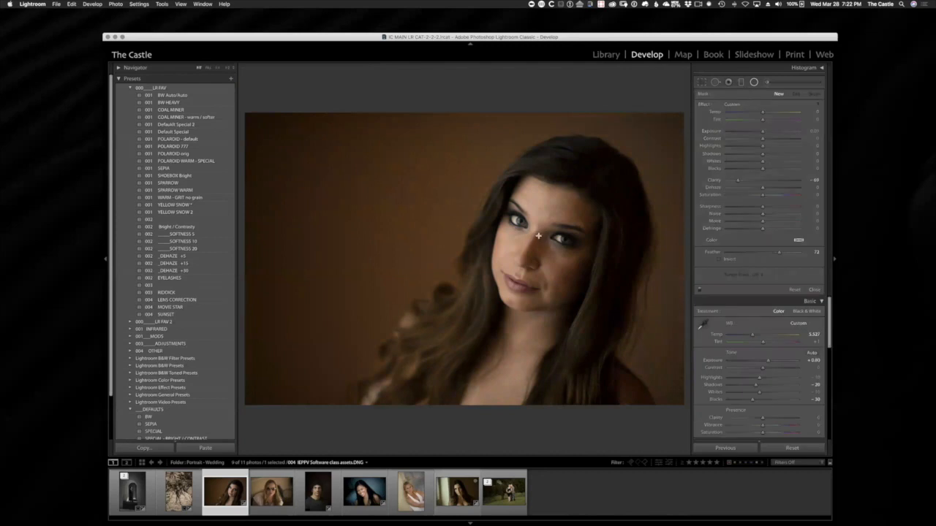
pyautogui.moveTo(538, 229); pyautogui.dragTo(730, 305)
pyautogui.click(730, 107)
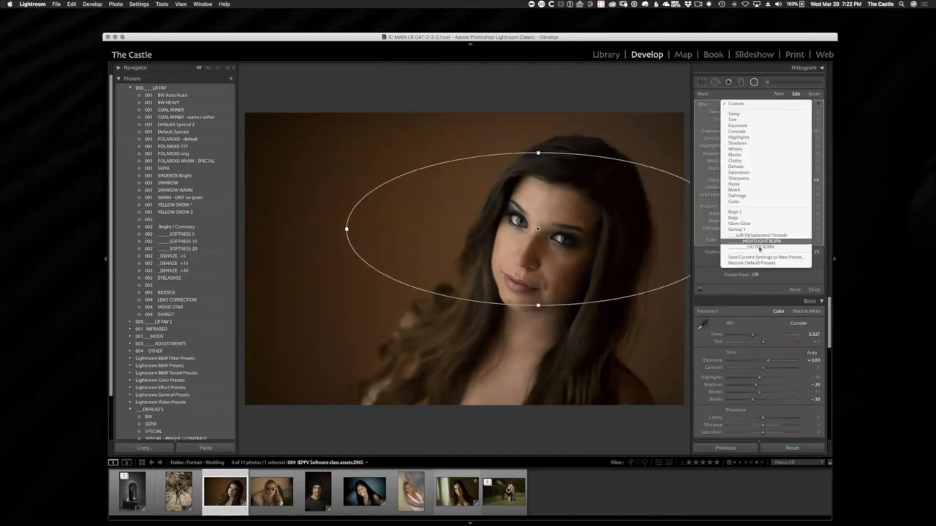
pyautogui.click(759, 248)
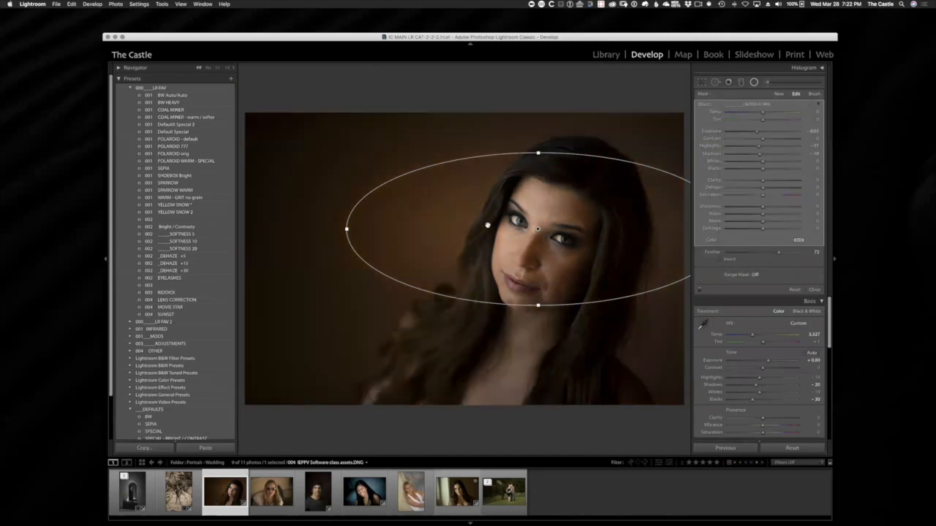
pyautogui.moveTo(341, 172)
pyautogui.mouseDown()
pyautogui.moveTo(349, 142)
pyautogui.moveTo(340, 162)
pyautogui.mouseUp()
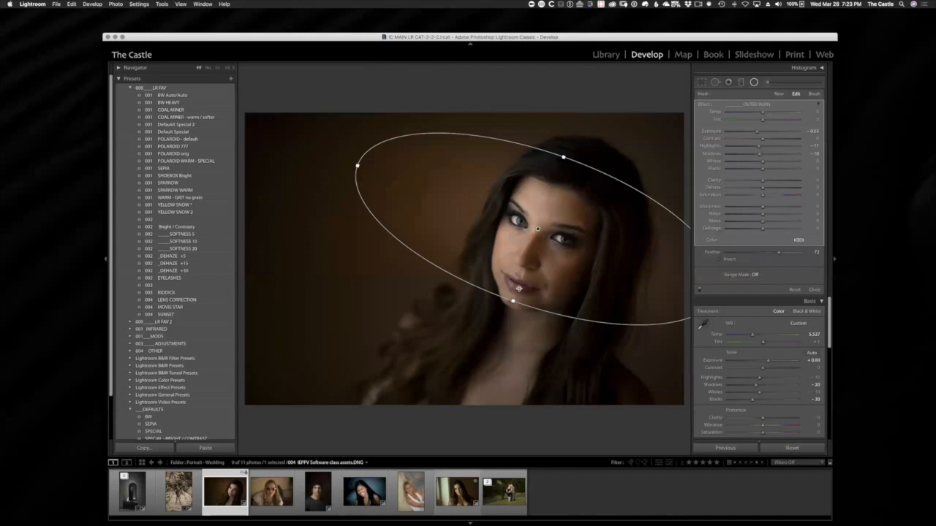
pyautogui.moveTo(516, 300); pyautogui.dragTo(474, 329)
pyautogui.hotkey('shift', 'm')
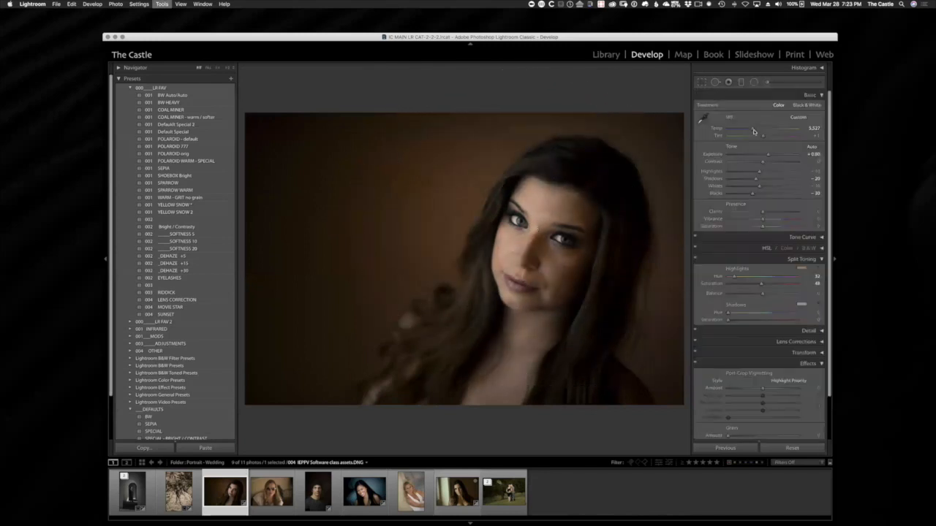
# Step: Fine-tune the portrait's tone to Exposure +1.20, Blacks -42 and Clarity +6
pyautogui.press('=')
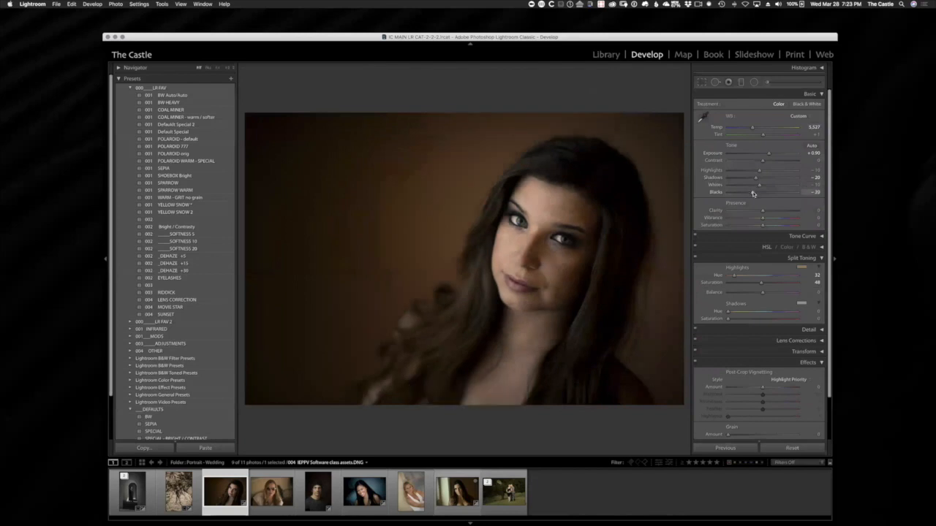
pyautogui.moveTo(753, 194); pyautogui.dragTo(766, 213)
pyautogui.press('=')
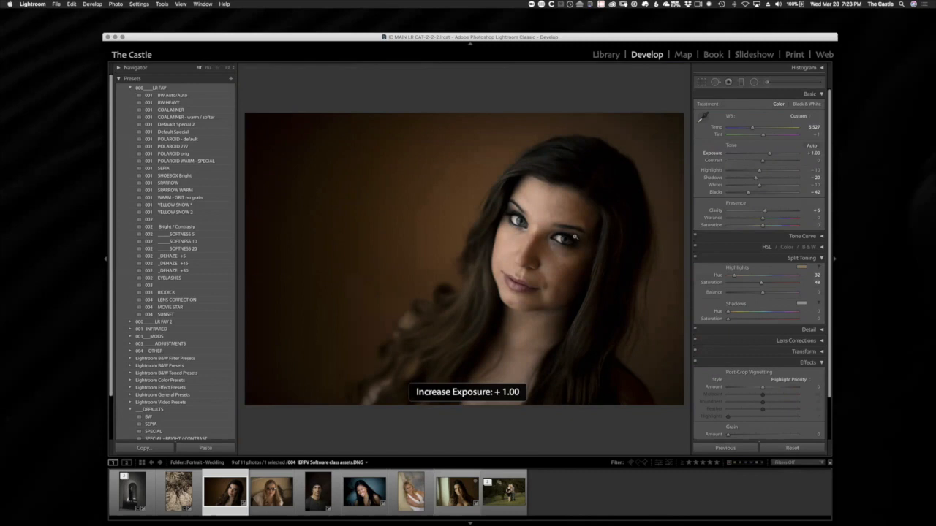
pyautogui.press('-')
pyautogui.press('=')
pyautogui.press('=')
pyautogui.press('=')
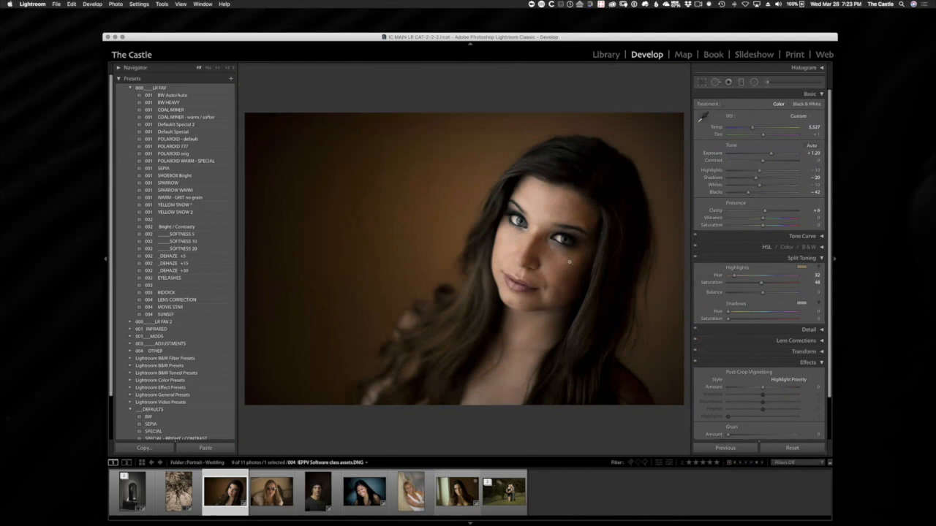
# Step: Inspect the woman's skin up close and open the adjusted portrait in Photoshop for editing
pyautogui.click(580, 268)
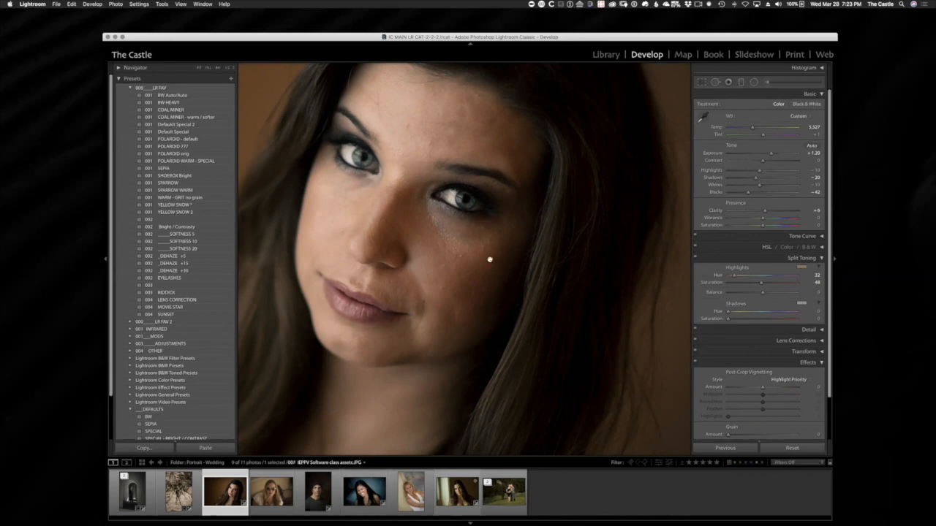
pyautogui.click(470, 263)
pyautogui.press('super+e')
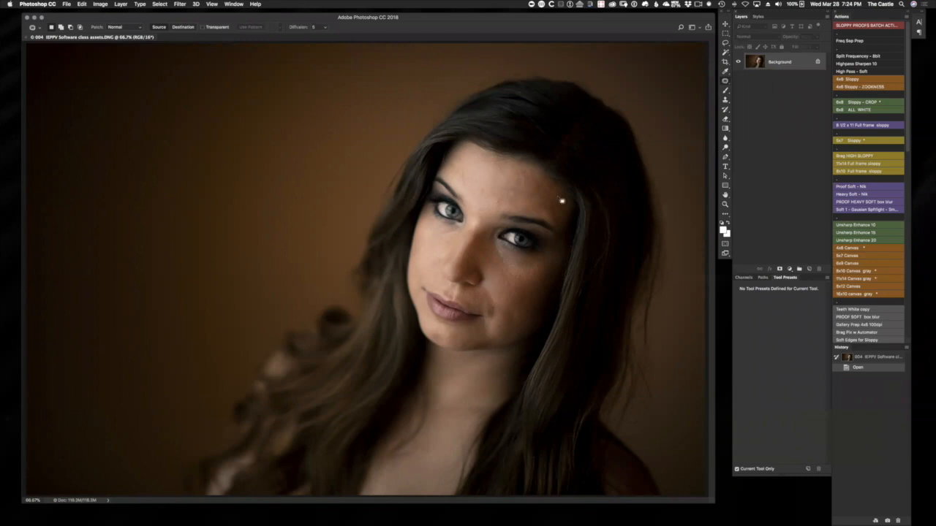
pyautogui.press('super+plus')
pyautogui.press('super+plus')
pyautogui.press('super+plus')
pyautogui.press('super+minus')
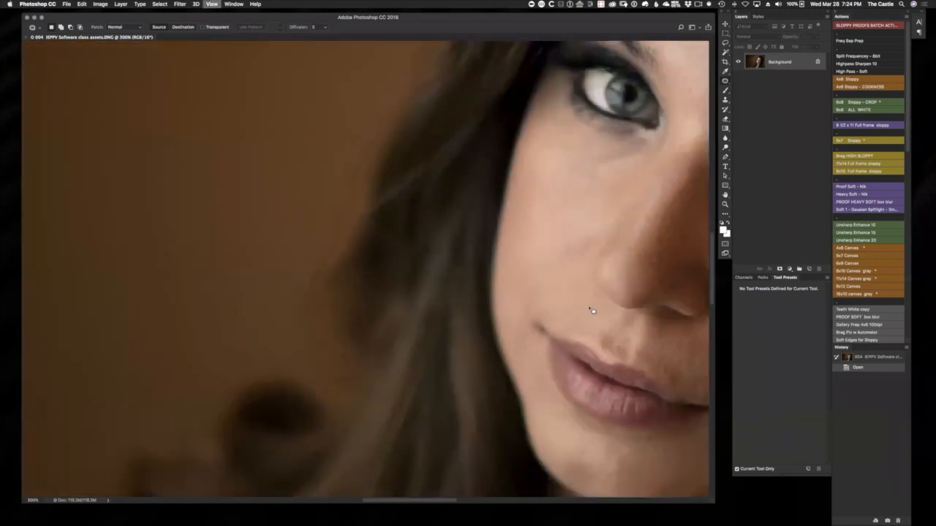
pyautogui.press('super+minus')
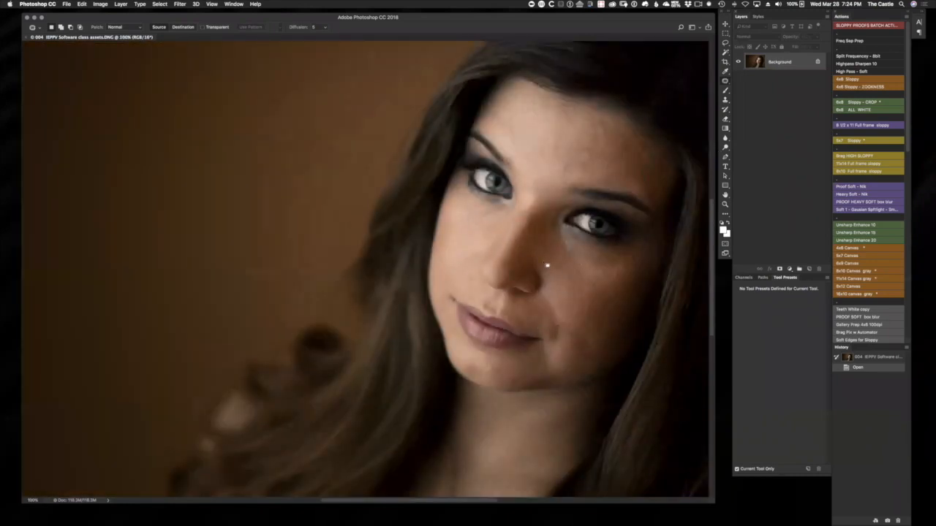
# Step: Compare the image with its Lightroom version and choose the Healing Brush Tool in Photoshop for the cheek
pyautogui.press('j')
pyautogui.moveTo(552, 247); pyautogui.dragTo(504, 285)
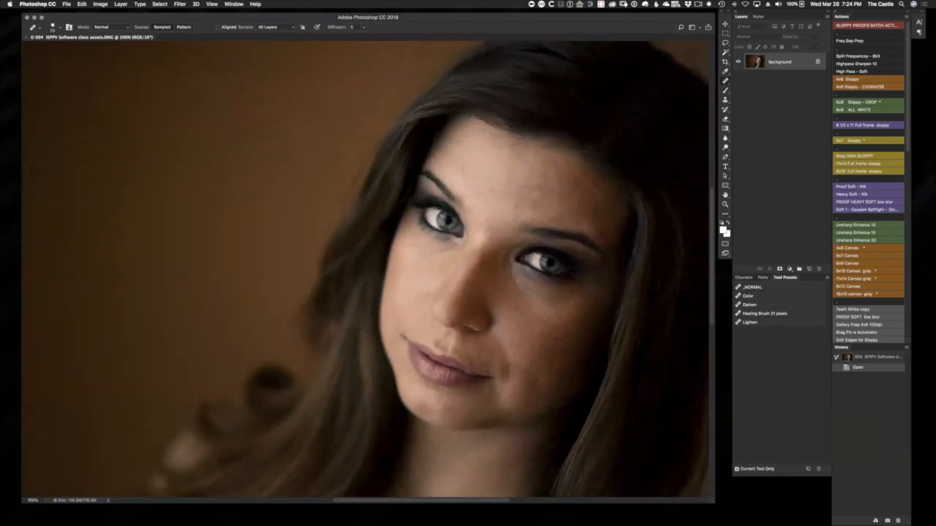
pyautogui.hotkey('ctrl', 'Left')
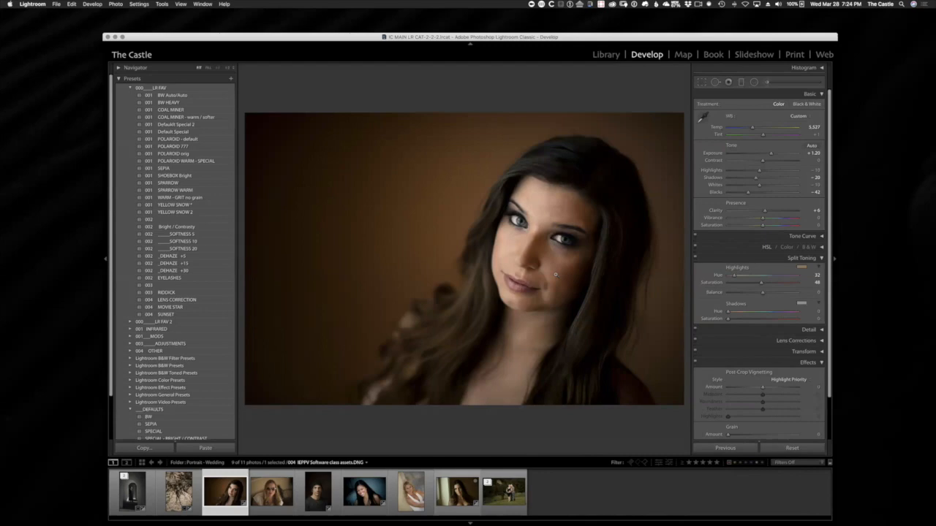
pyautogui.hotkey('ctrl', 'Right')
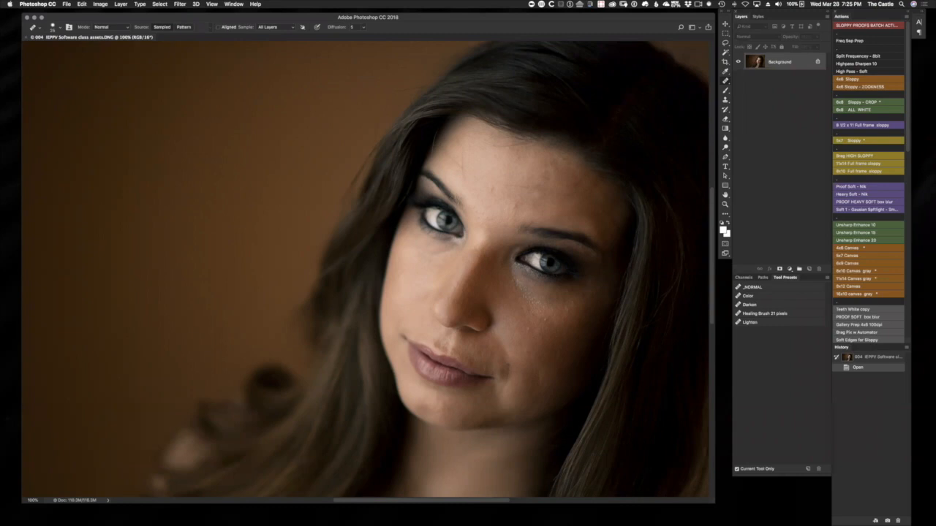
pyautogui.press('super+plus')
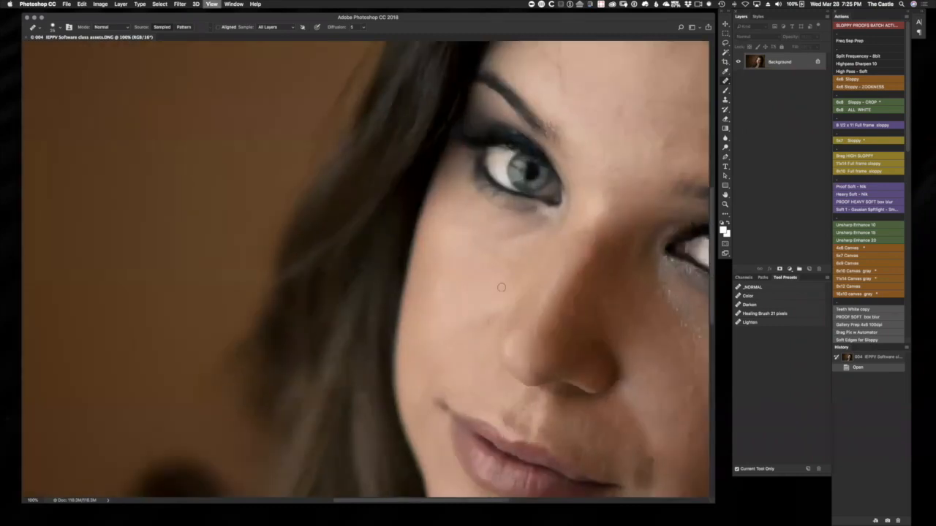
pyautogui.moveTo(606, 387); pyautogui.dragTo(462, 261)
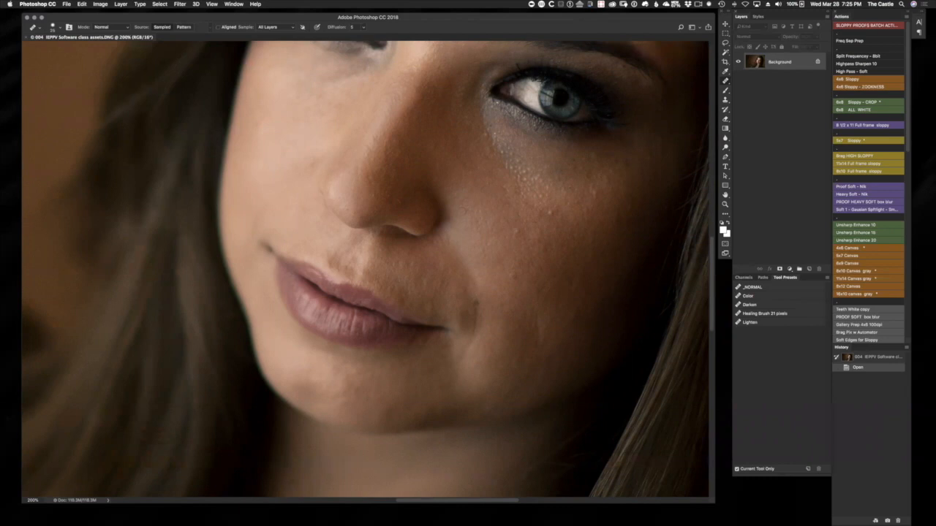
pyautogui.click(725, 83)
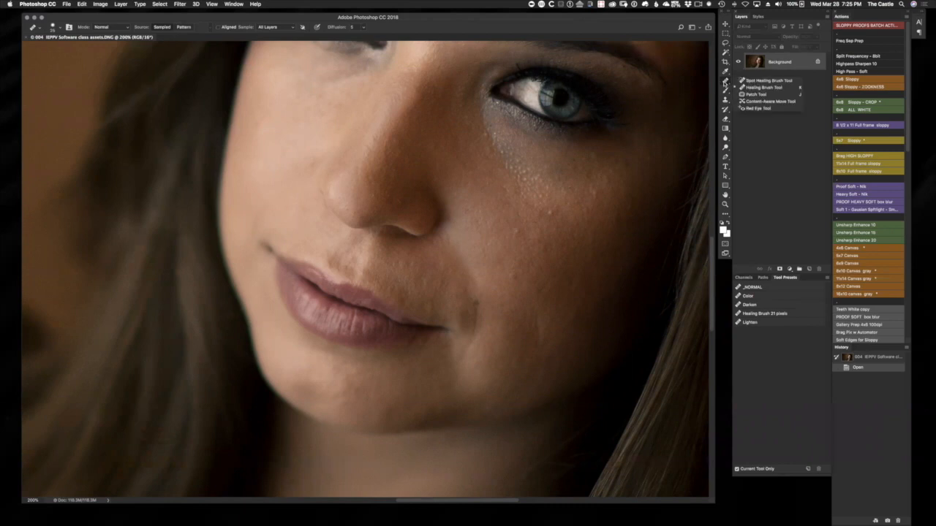
pyautogui.click(775, 88)
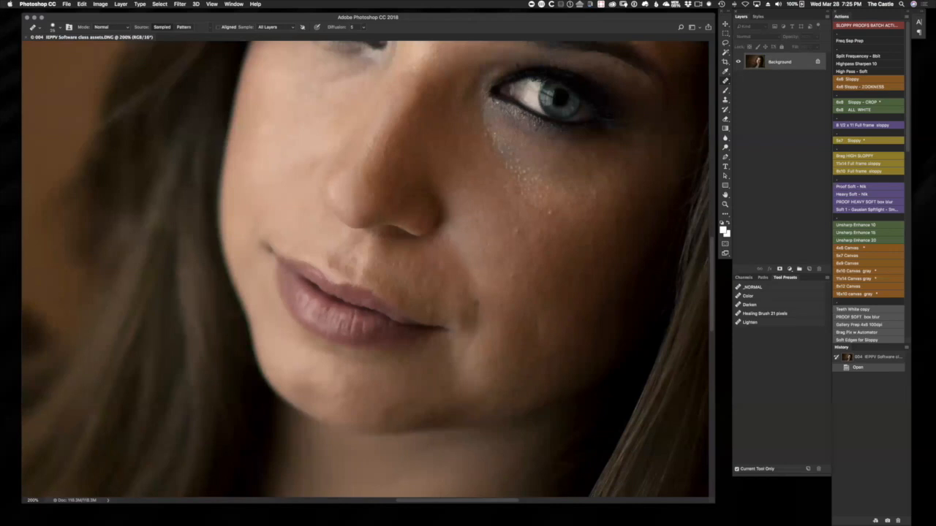
# Step: Try to heal the cheek without defining a source point
pyautogui.click(526, 247)
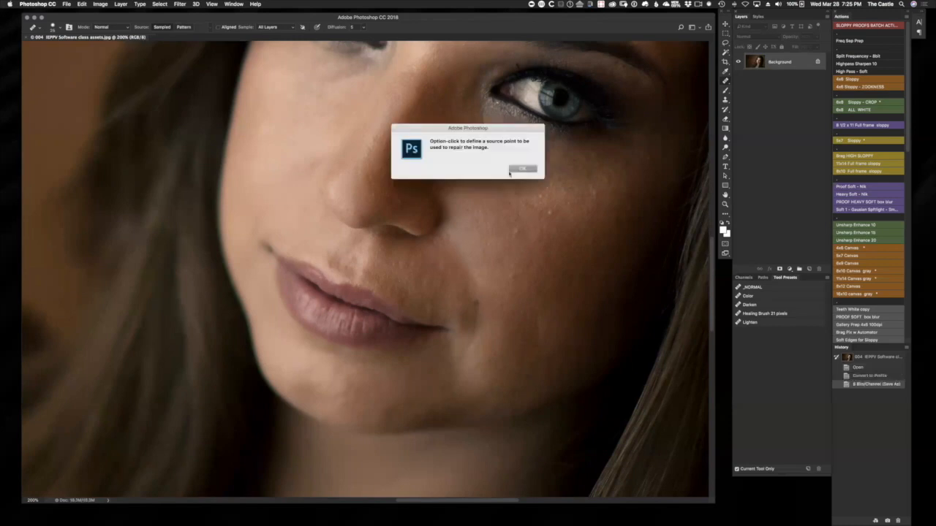
pyautogui.click(522, 169)
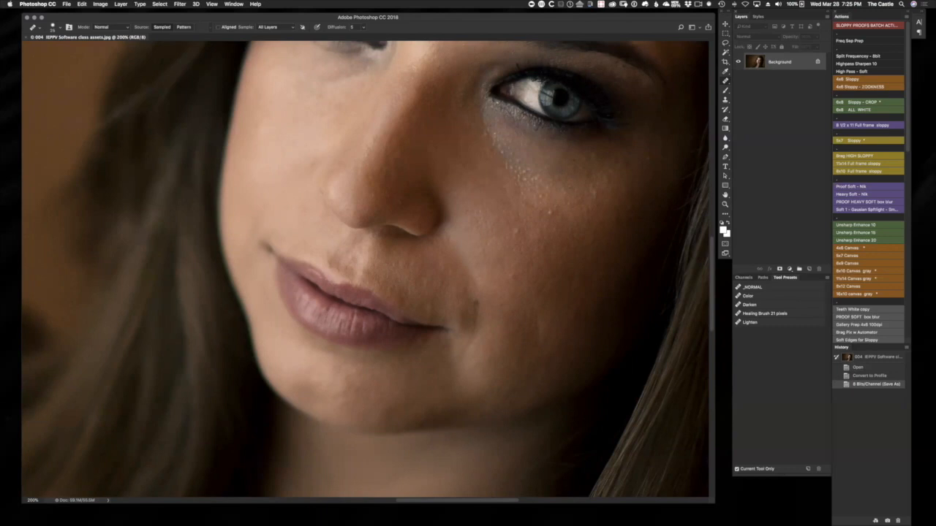
pyautogui.click(468, 151)
pyautogui.click(522, 168)
# Step: Try to heal the blemishes on the shaded cheek from a sampled skin area, reverting to the state before the healing
pyautogui.keyDown('alt'); pyautogui.click(515, 232); pyautogui.keyUp('alt')
pyautogui.click(540, 308)
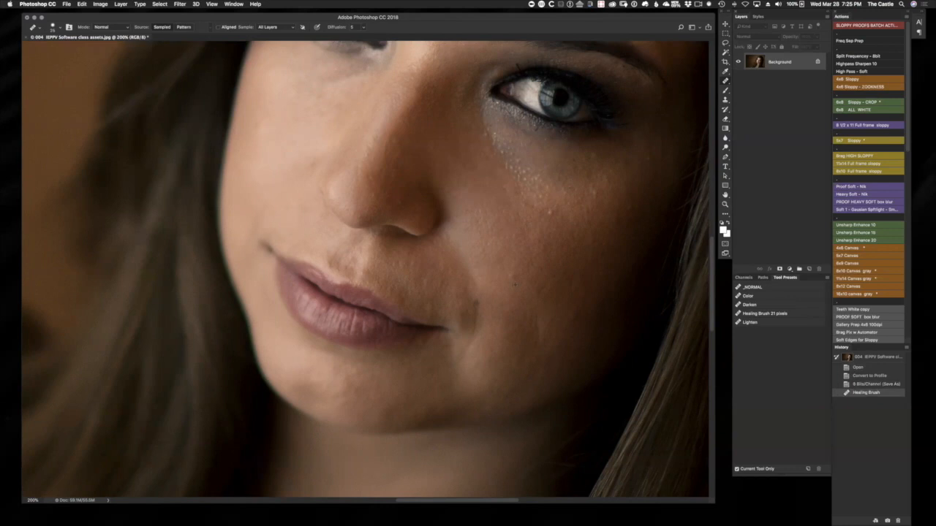
pyautogui.click(576, 279)
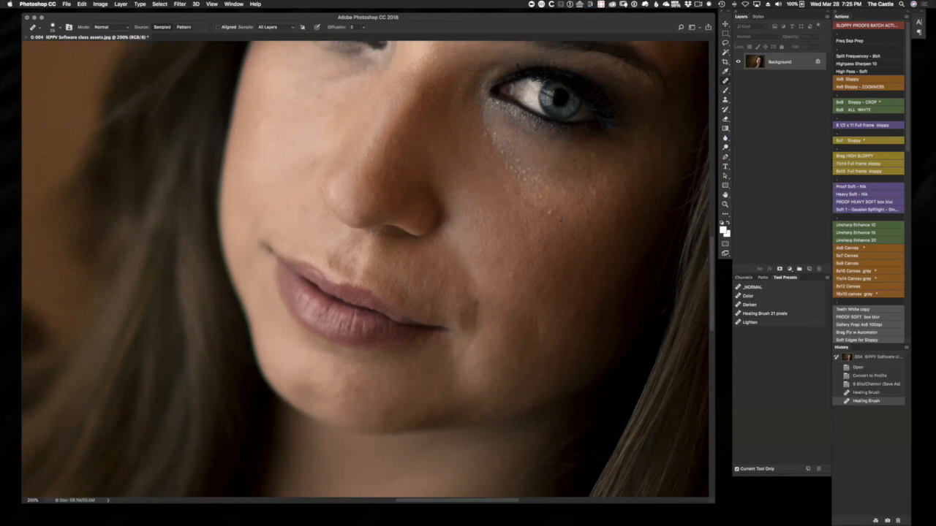
pyautogui.click(568, 246)
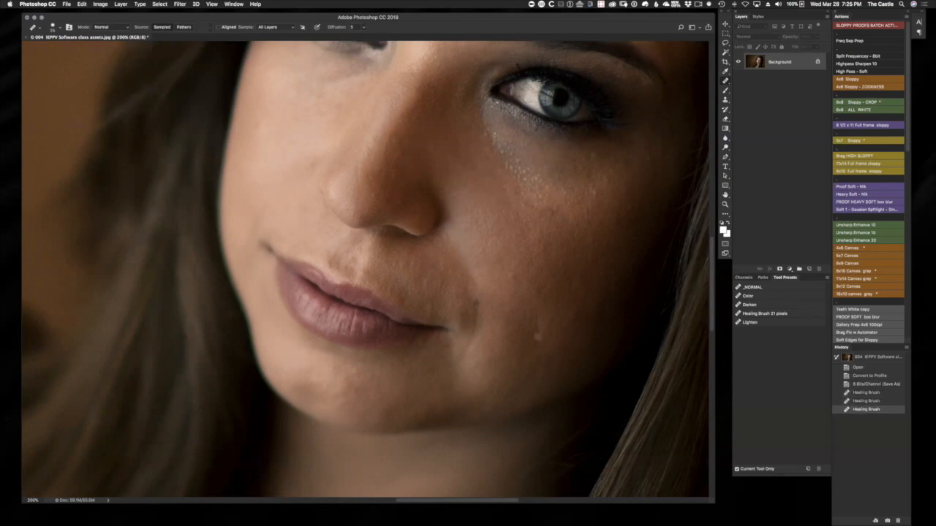
pyautogui.click(874, 384)
# Step: Try to heal the blemishes below the eye on the shaded cheek with a larger brush at full-portrait view
pyautogui.press('super+minus')
pyautogui.press('super+minus')
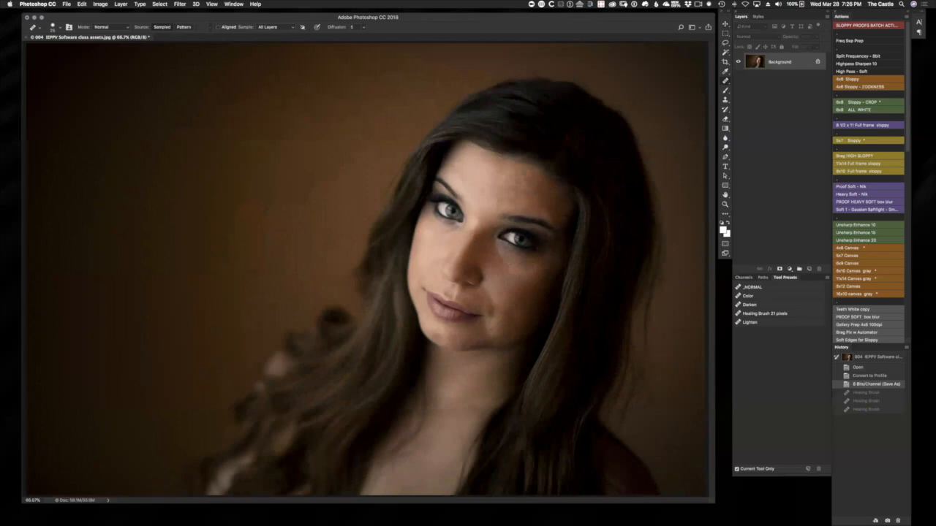
pyautogui.press(']')
pyautogui.press(']')
pyautogui.click(510, 272)
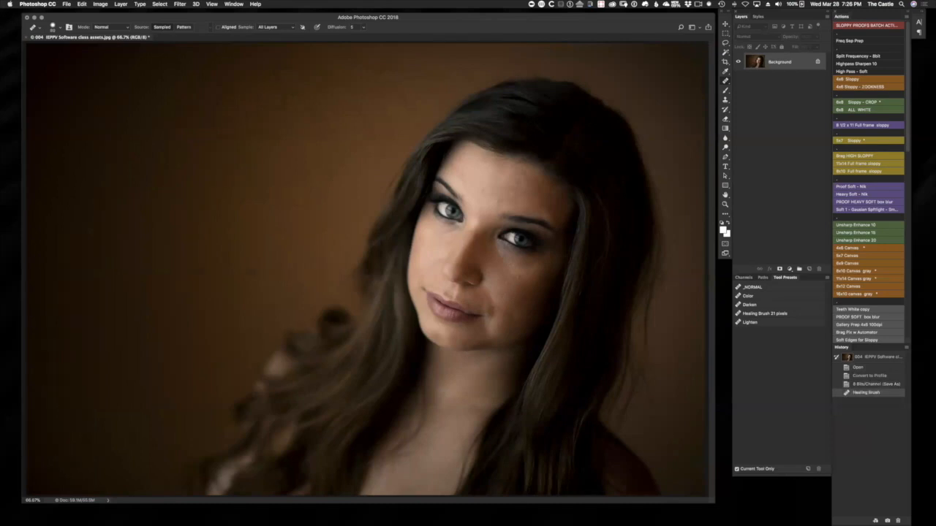
pyautogui.click(523, 286)
pyautogui.click(520, 278)
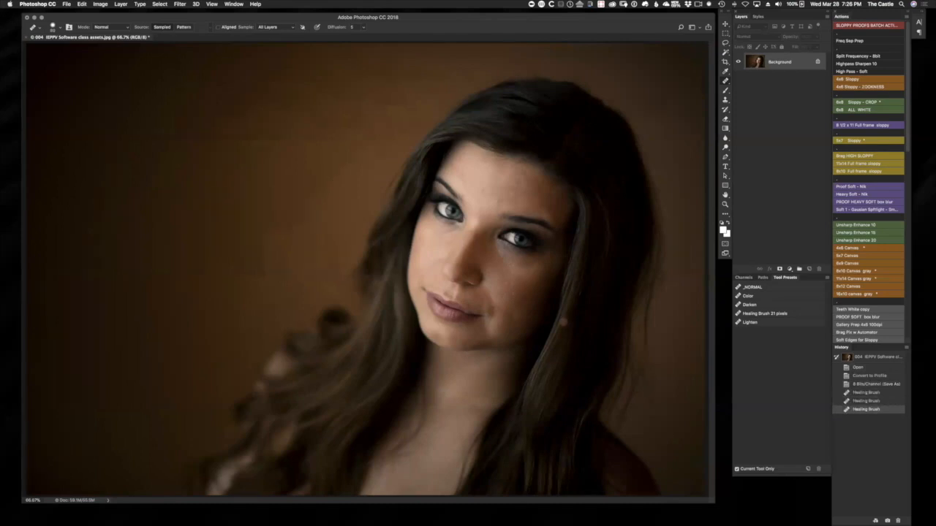
# Step: Compare the shaded cheek up close before and after the healing, and revert to the state before it
pyautogui.press('super+plus')
pyautogui.press('super+plus')
pyautogui.press('super+plus')
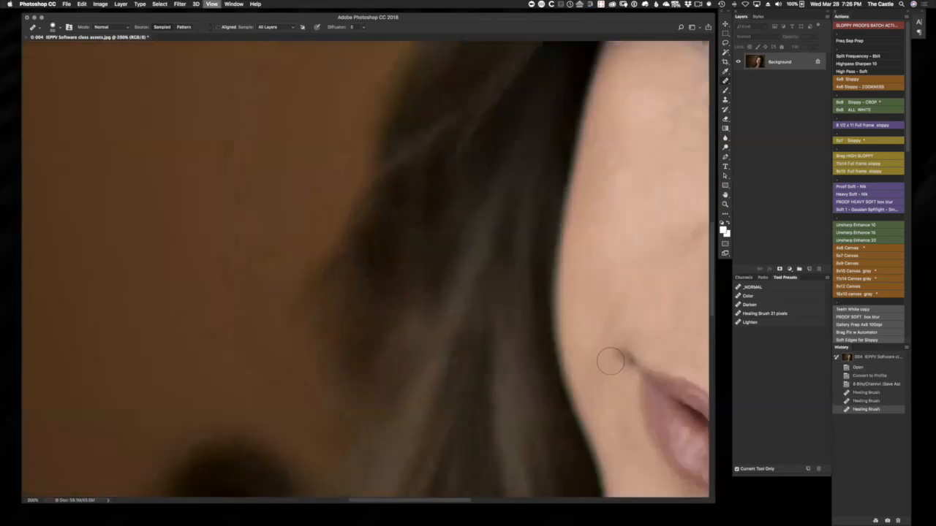
pyautogui.moveTo(612, 361); pyautogui.dragTo(98, 259)
pyautogui.press('super+minus')
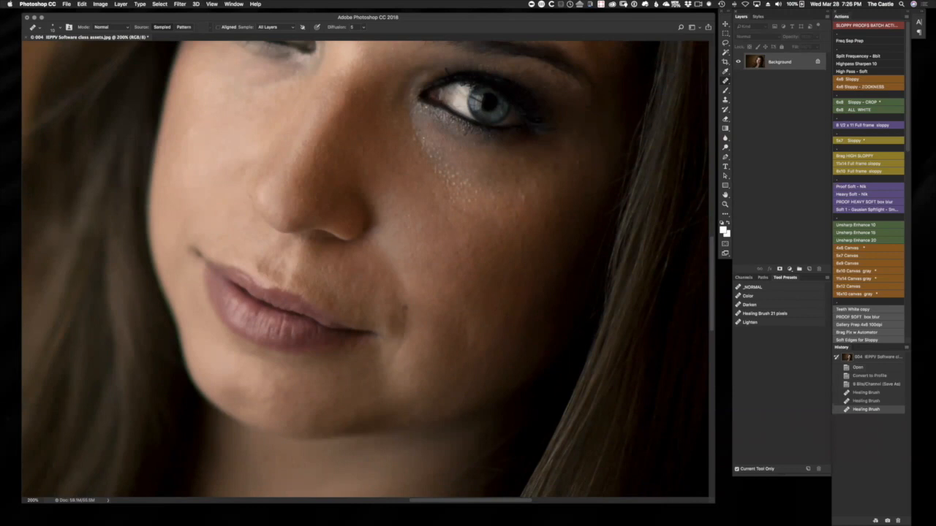
pyautogui.click(865, 385)
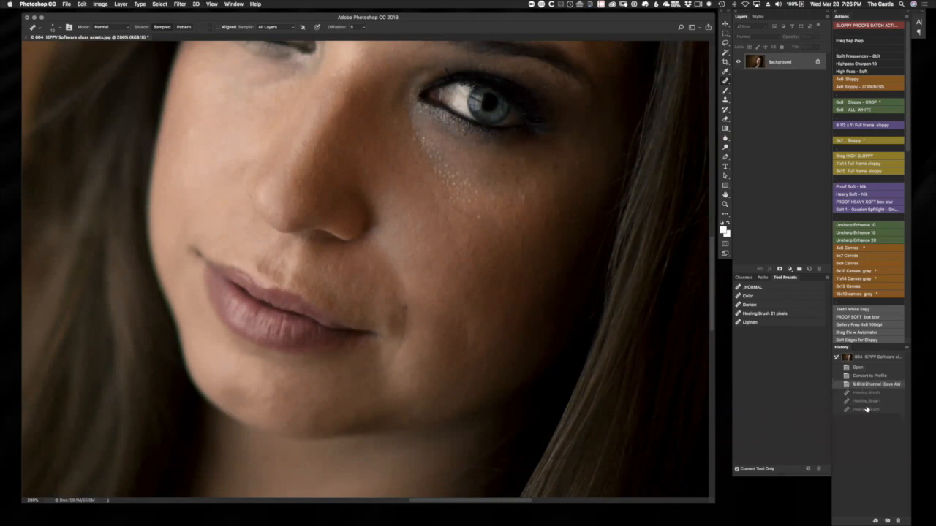
pyautogui.click(868, 409)
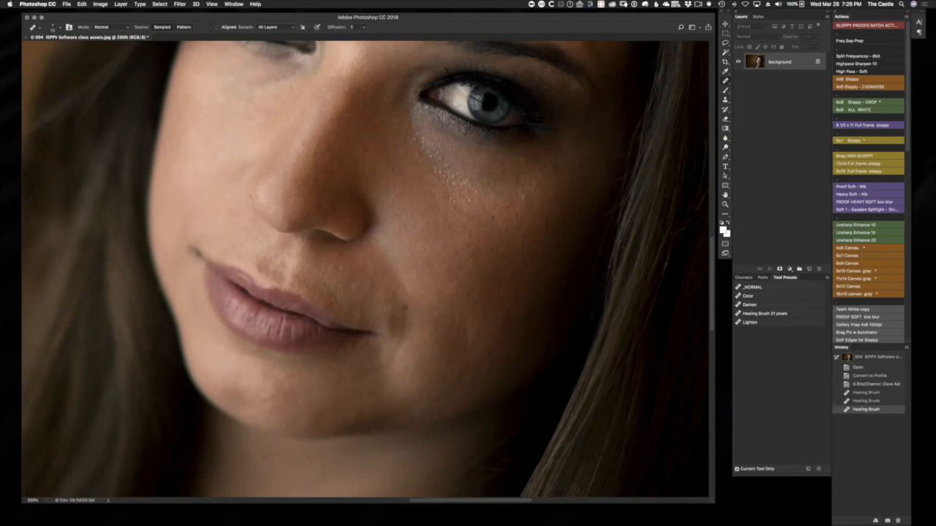
pyautogui.click(863, 383)
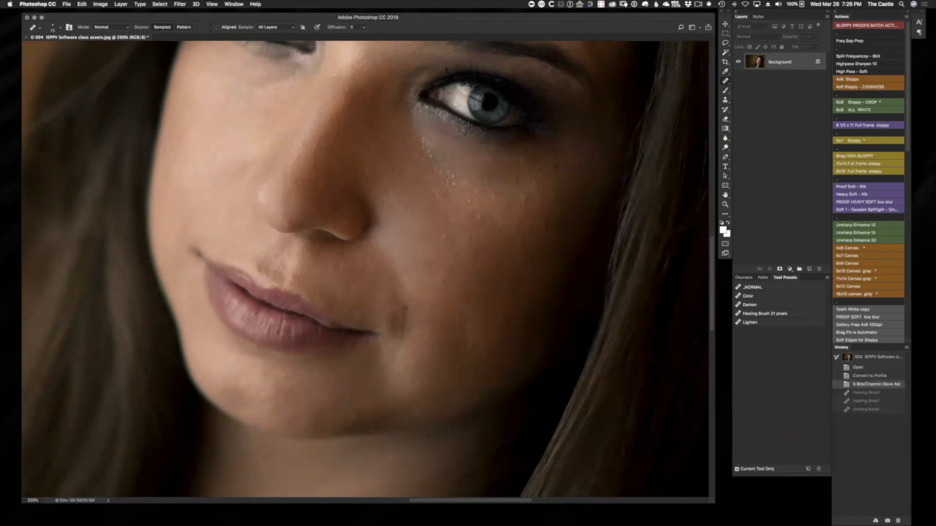
# Step: Heal the individual blemishes on the shaded cheek with an enlarged Healing Brush
pyautogui.click(516, 318)
pyautogui.press(']')
pyautogui.press(']')
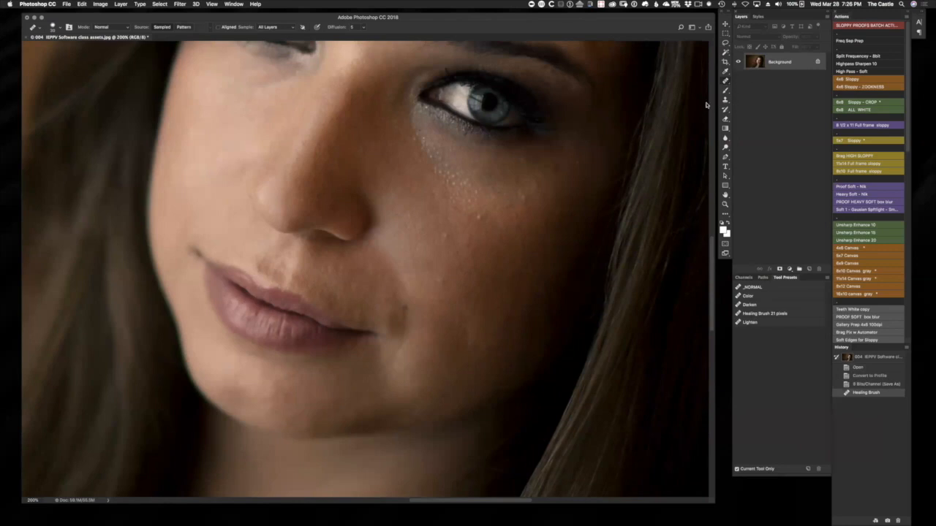
pyautogui.click(543, 267)
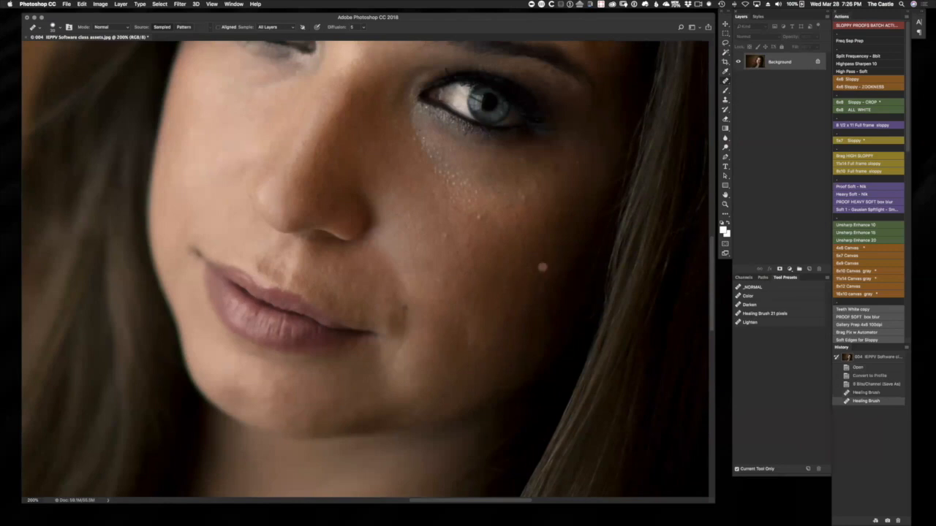
pyautogui.click(447, 235)
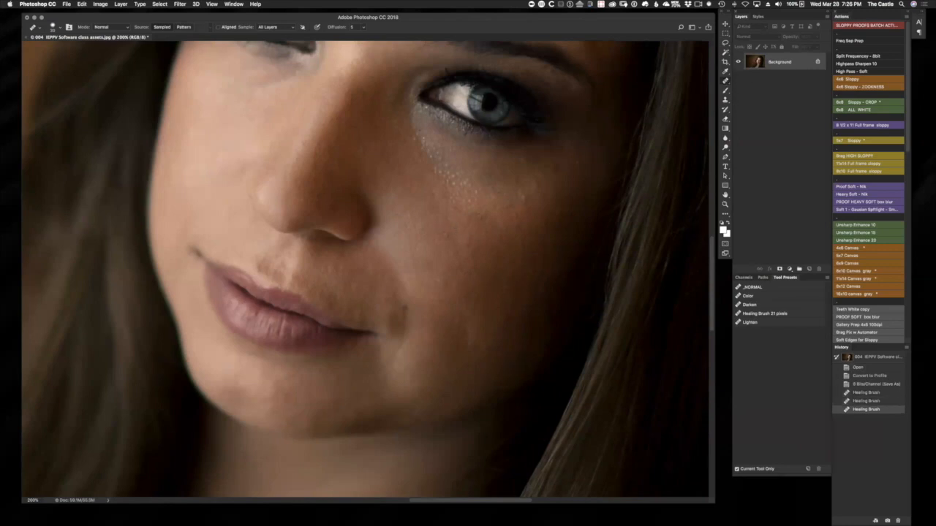
pyautogui.click(482, 215)
pyautogui.click(474, 241)
# Step: Try to heal the glitter specks beneath the eye on the shaded side one by one with a smaller Healing Brush
pyautogui.press('[')
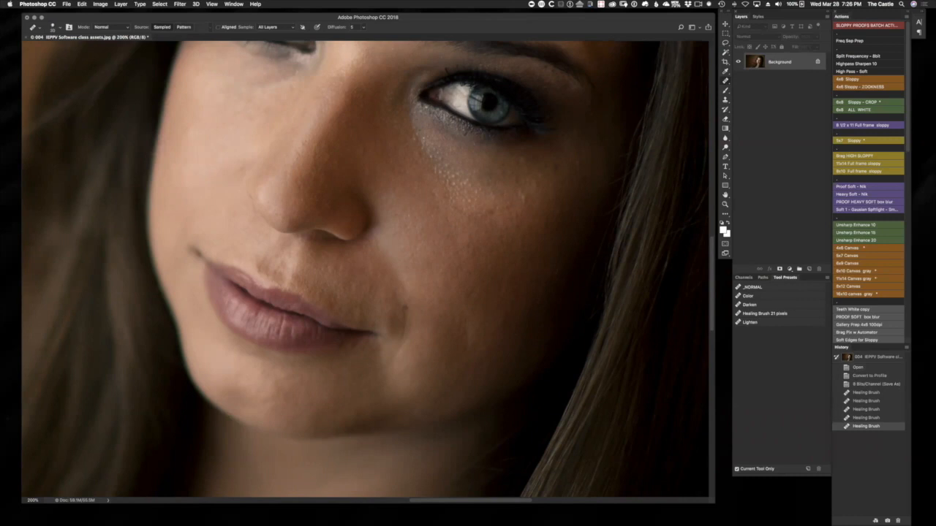
pyautogui.moveTo(472, 247)
pyautogui.mouseDown()
pyautogui.moveTo(474, 280)
pyautogui.moveTo(493, 314)
pyautogui.mouseUp()
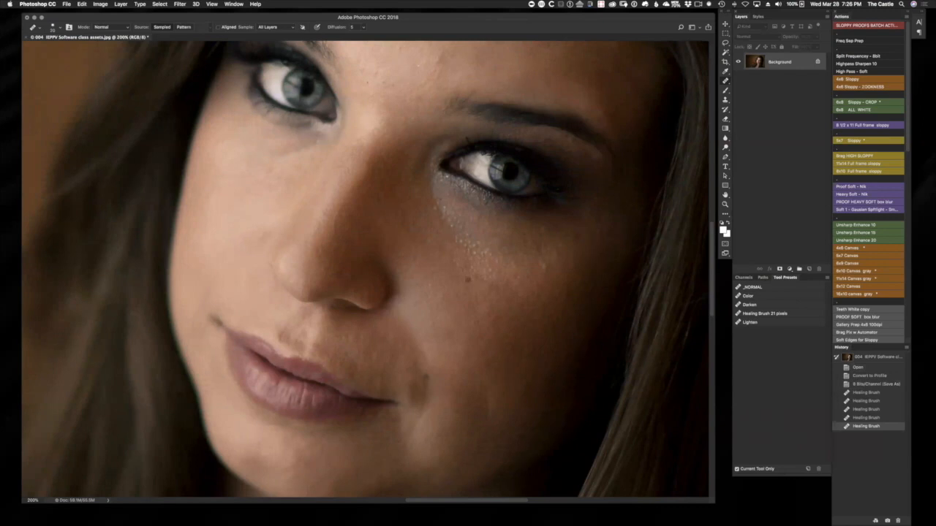
pyautogui.click(466, 228)
pyautogui.click(463, 231)
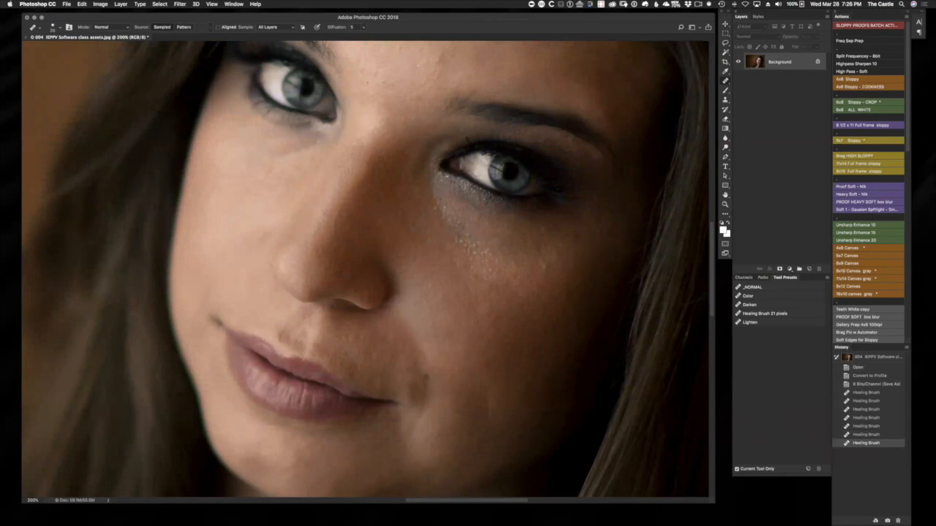
pyautogui.click(460, 233)
pyautogui.click(459, 236)
pyautogui.click(457, 232)
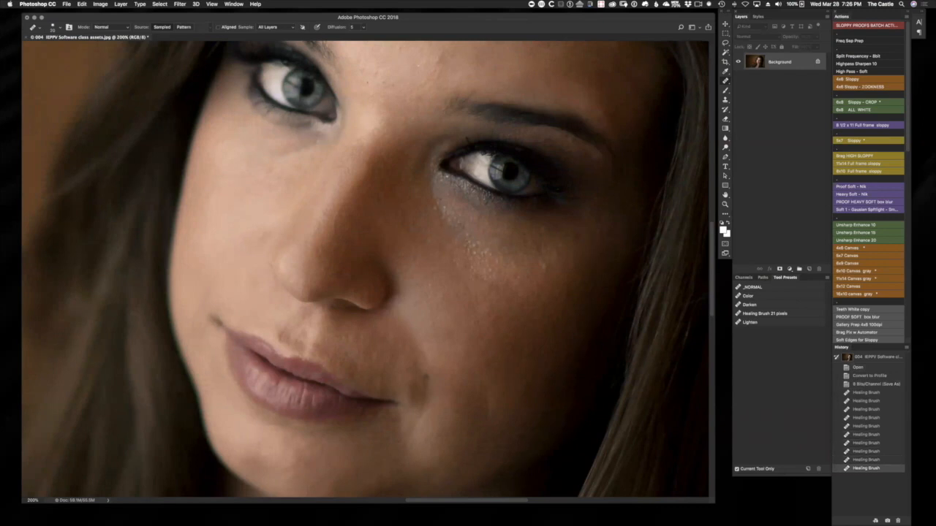
pyautogui.click(457, 228)
pyautogui.click(453, 224)
pyautogui.click(450, 220)
pyautogui.click(448, 215)
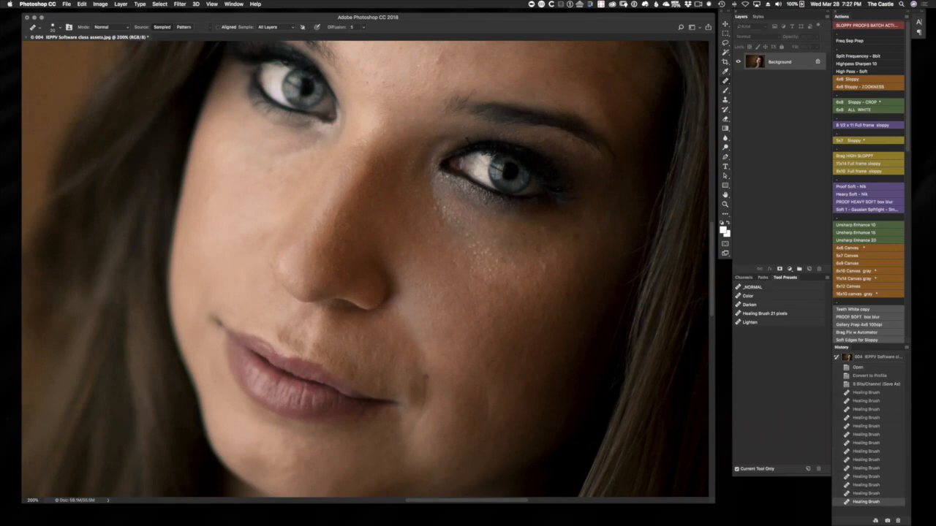
# Step: Undo the healing strokes made on the glitter beneath the eye, keeping the cheek healing
pyautogui.click(863, 460)
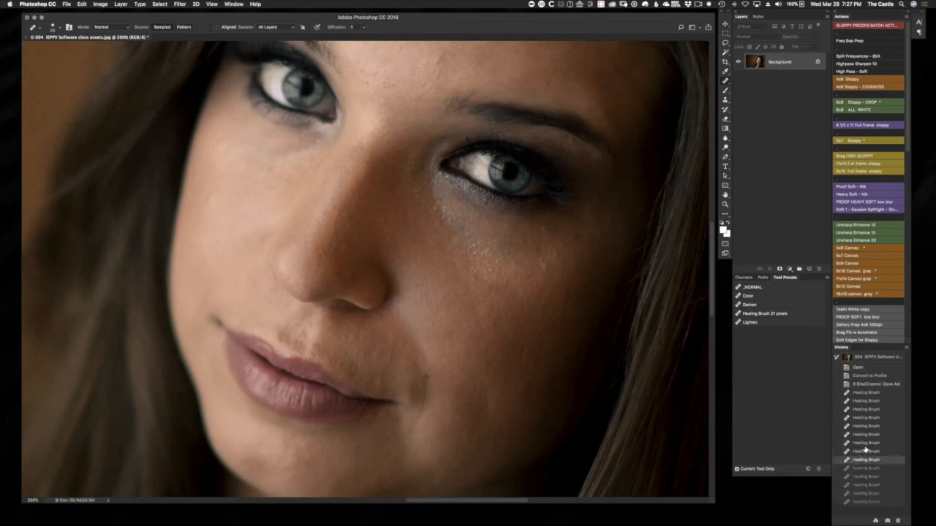
pyautogui.click(866, 444)
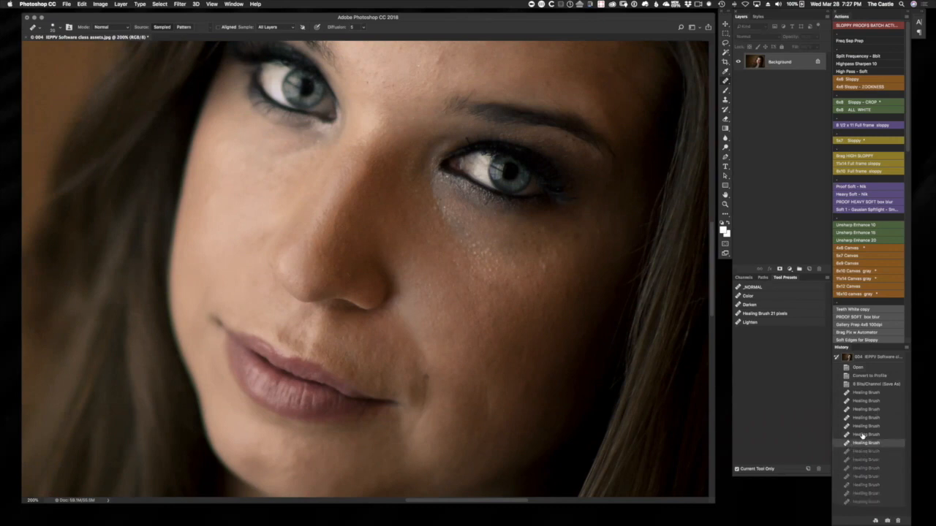
pyautogui.click(866, 435)
pyautogui.click(866, 427)
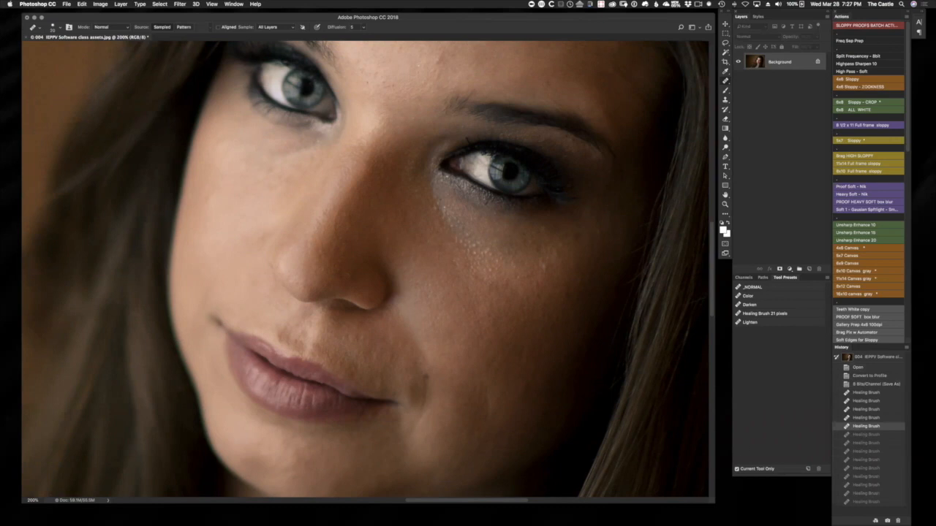
# Step: Set up the Clone Stamp from a Darken preset with Darken mode and 6% flow
pyautogui.press('s')
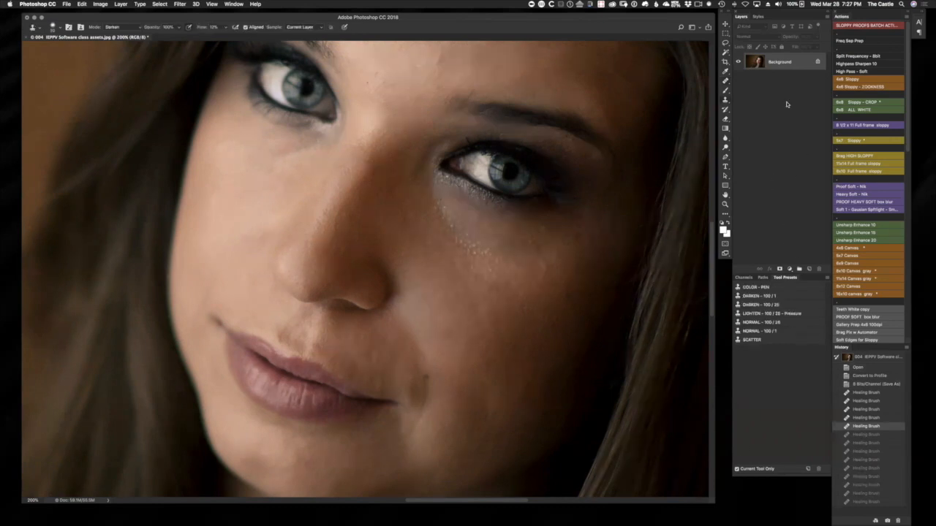
pyautogui.click(753, 307)
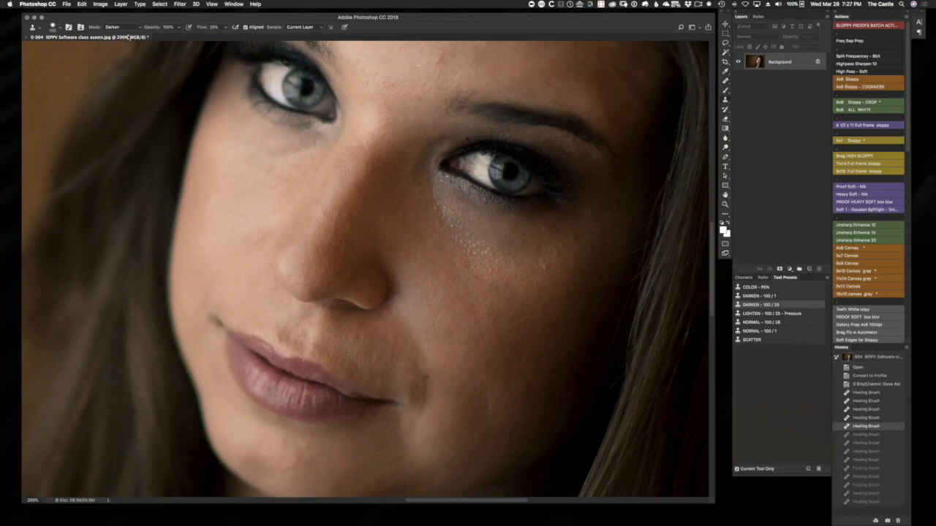
pyautogui.click(107, 28)
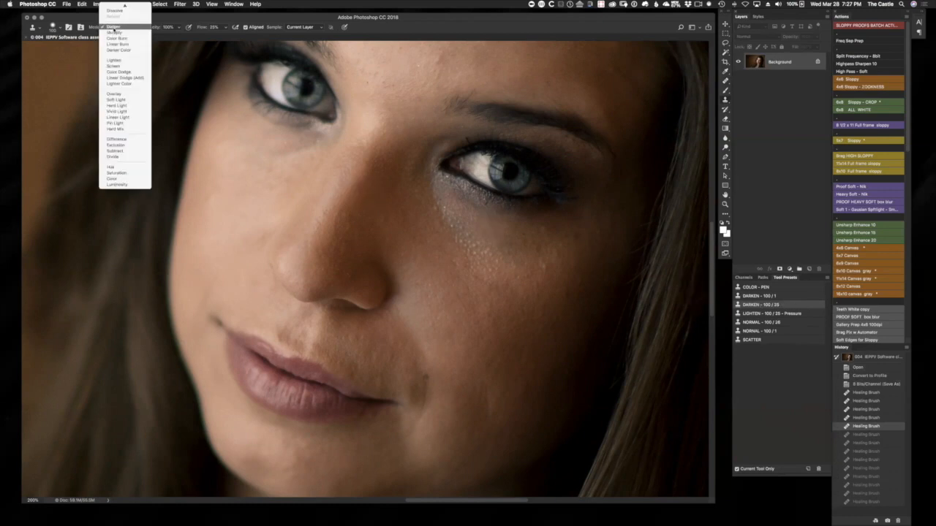
pyautogui.click(113, 29)
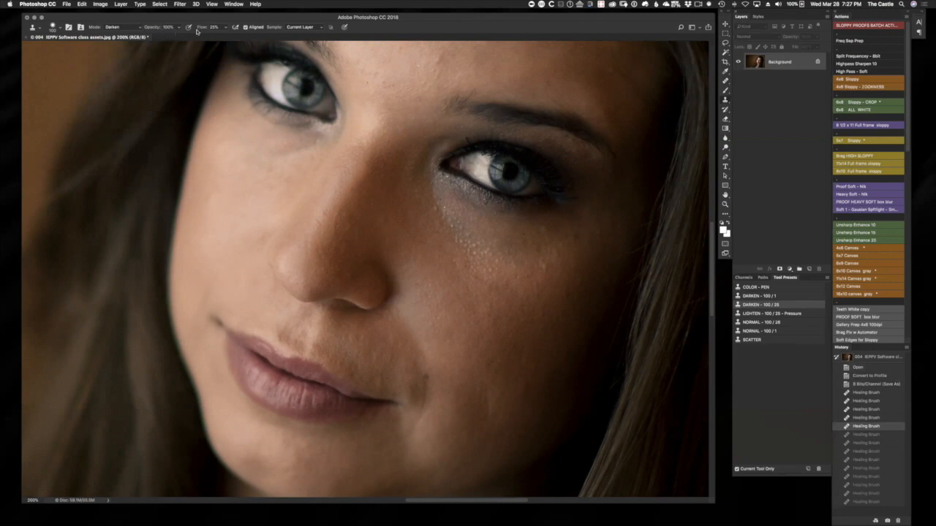
pyautogui.moveTo(201, 28)
pyautogui.mouseDown()
pyautogui.moveTo(185, 28)
pyautogui.moveTo(202, 28)
pyautogui.mouseUp()
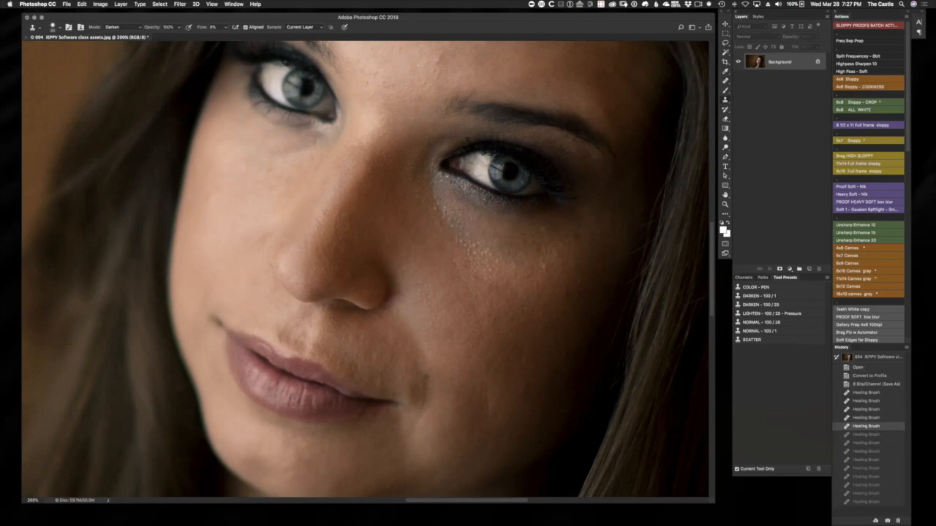
# Step: Tone down the glitter specks beneath the eye and the bright areas on the shaded cheek with the Clone Stamp
pyautogui.click(440, 253)
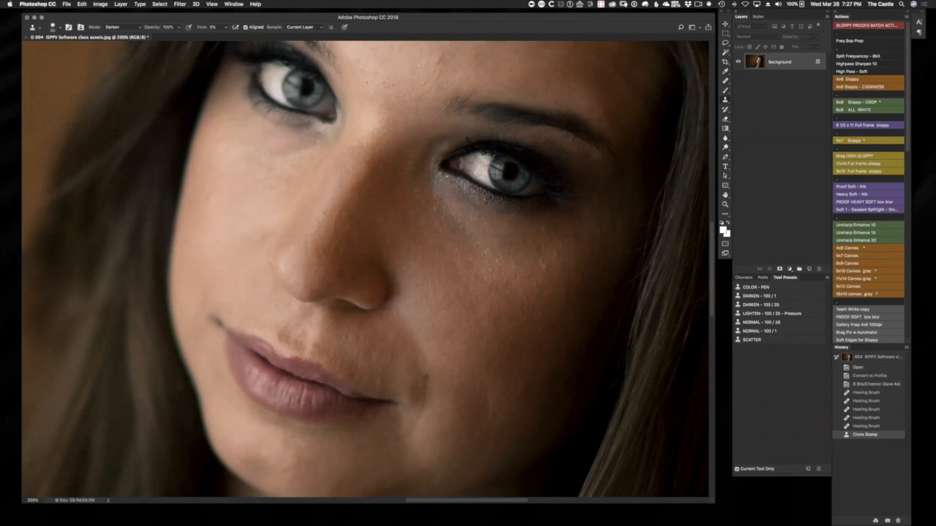
pyautogui.click(505, 292)
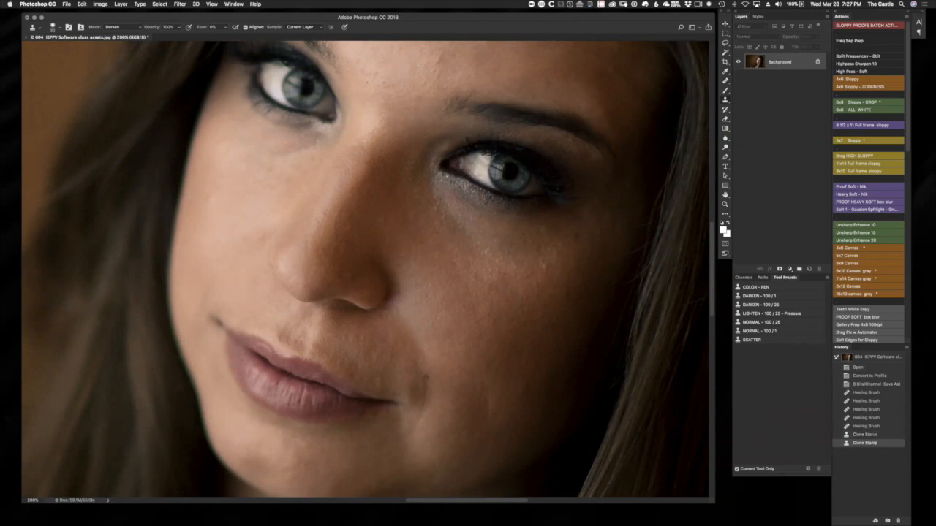
pyautogui.click(503, 285)
pyautogui.click(495, 365)
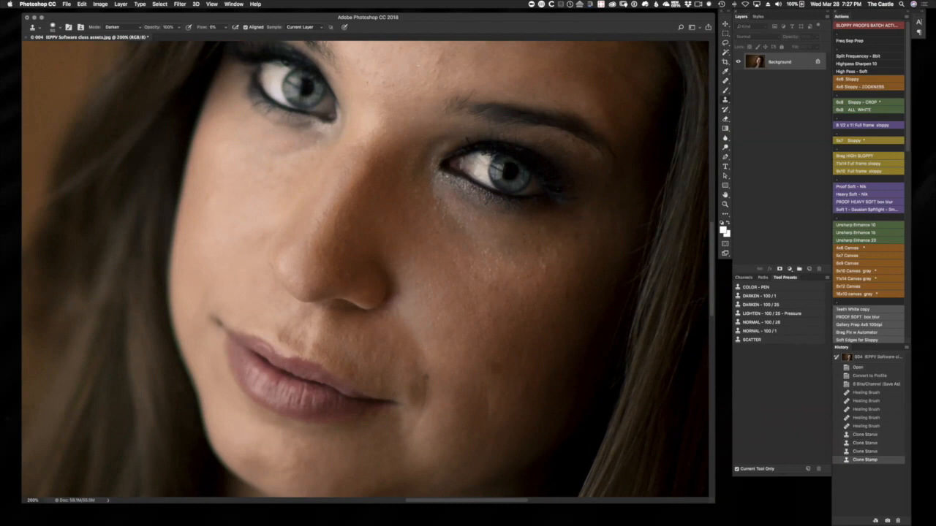
# Step: Compare the portrait before and after the Clone Stamp work, returning to the latest history state
pyautogui.press('super+minus')
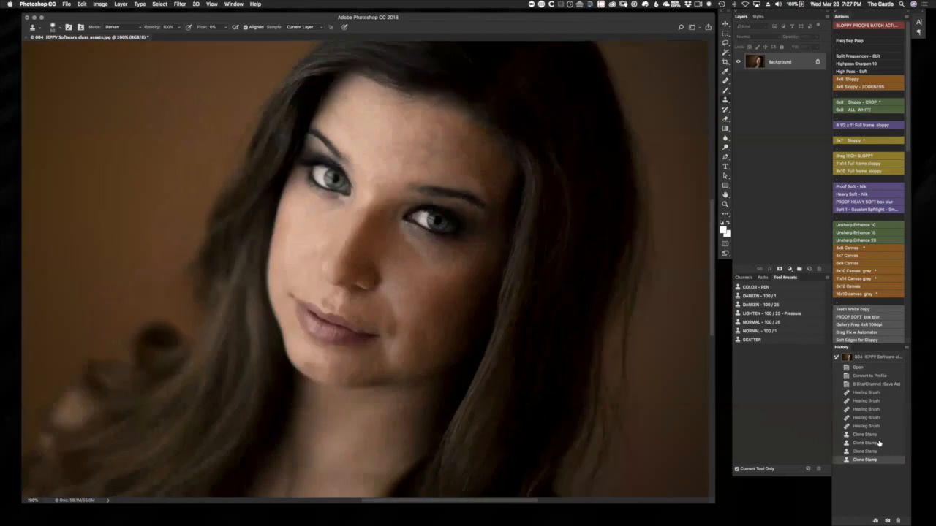
pyautogui.click(865, 426)
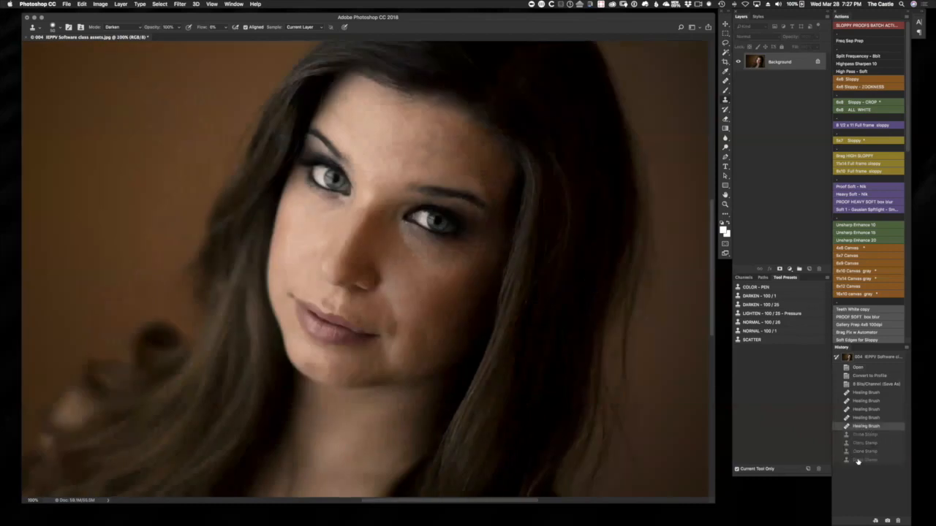
pyautogui.click(864, 460)
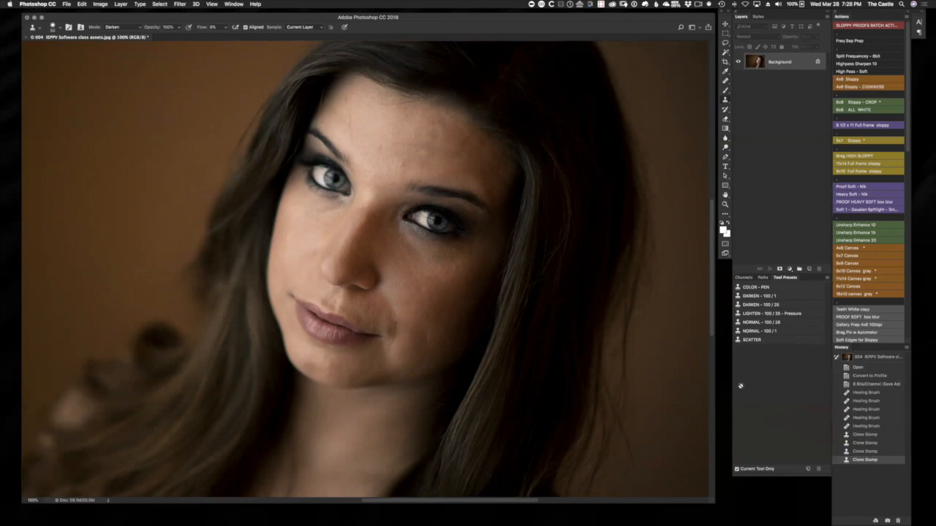
# Step: Heal the remaining spots on the outer part of the shaded cheek below the eye with the Healing Brush
pyautogui.press('super+plus')
pyautogui.moveTo(518, 315); pyautogui.dragTo(490, 329)
pyautogui.press('j')
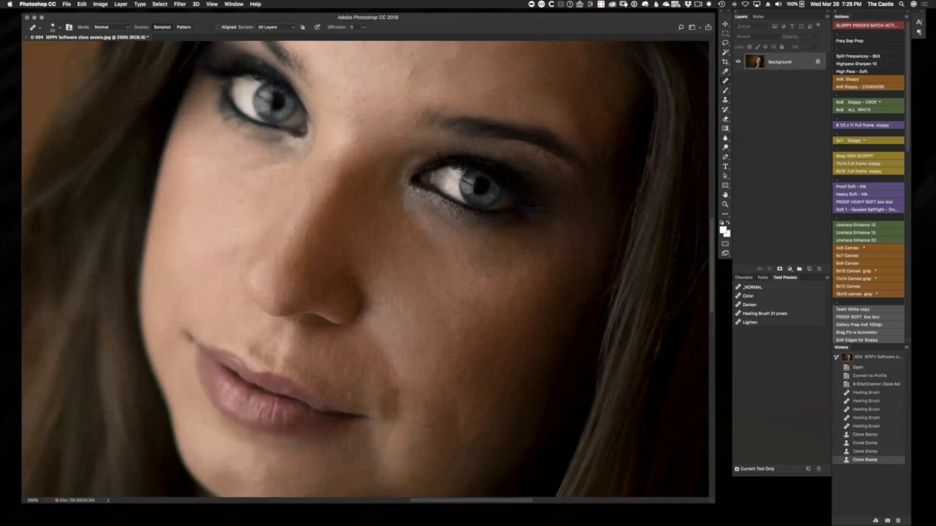
pyautogui.click(581, 243)
pyautogui.click(531, 260)
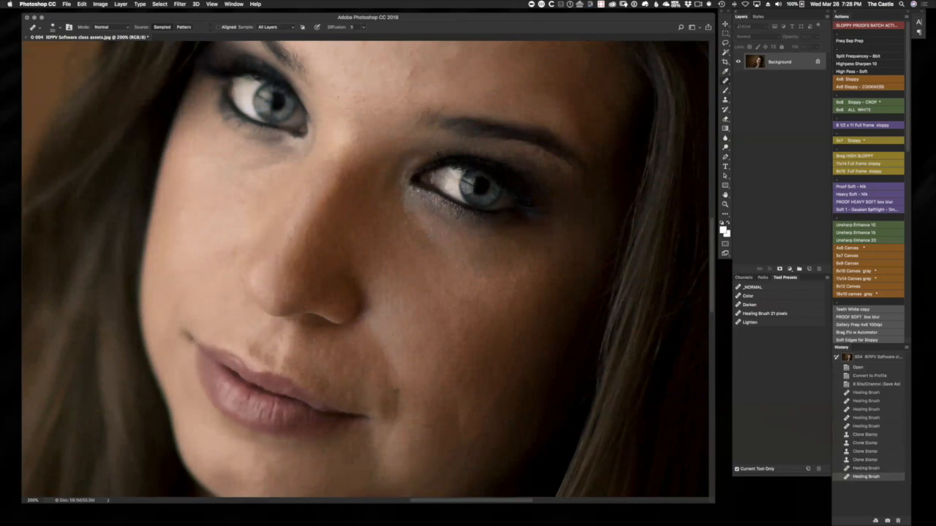
# Step: Heal small spots on the shaded cheek, beside the outer eye and between the eyebrows with the Healing Brush
pyautogui.click(512, 279)
pyautogui.click(338, 97)
pyautogui.click(389, 79)
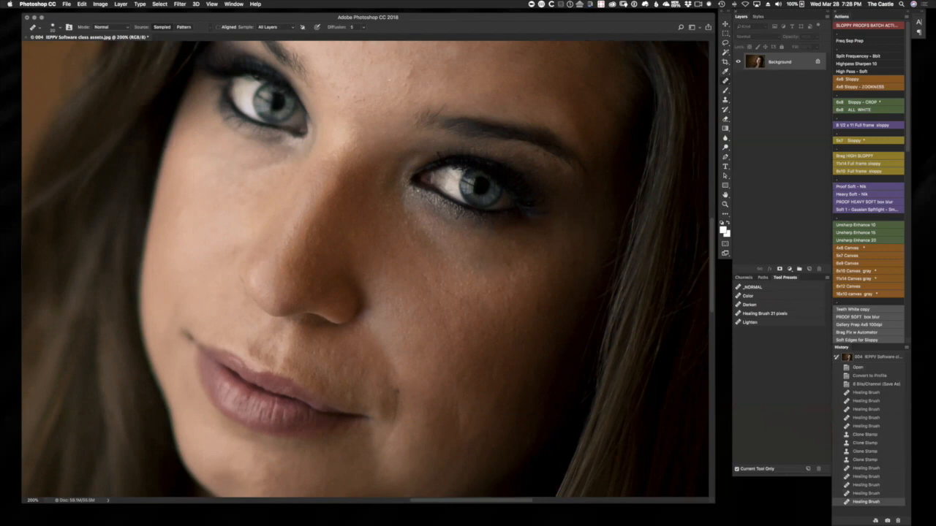
pyautogui.click(520, 228)
pyautogui.click(593, 202)
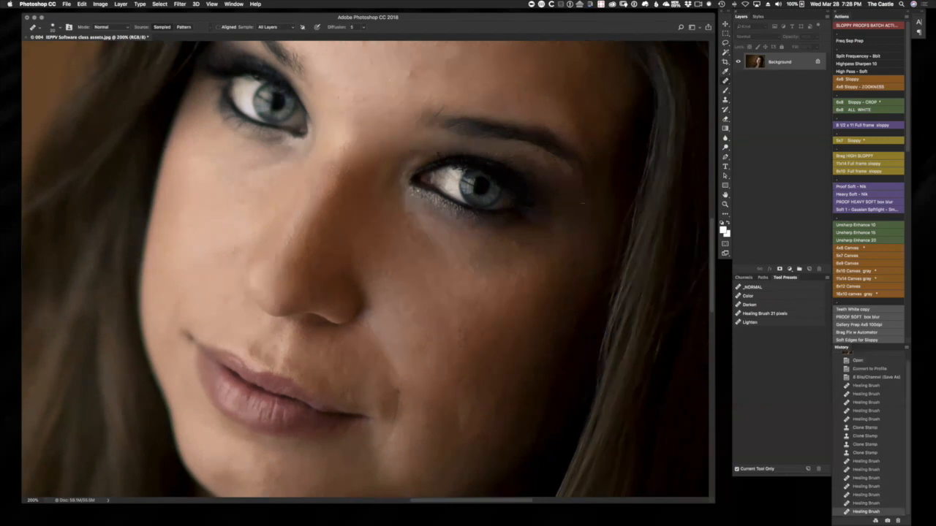
# Step: Heal the blemishes between the eyebrows and just above the bridge of the nose
pyautogui.scroll(5, 448, 190)
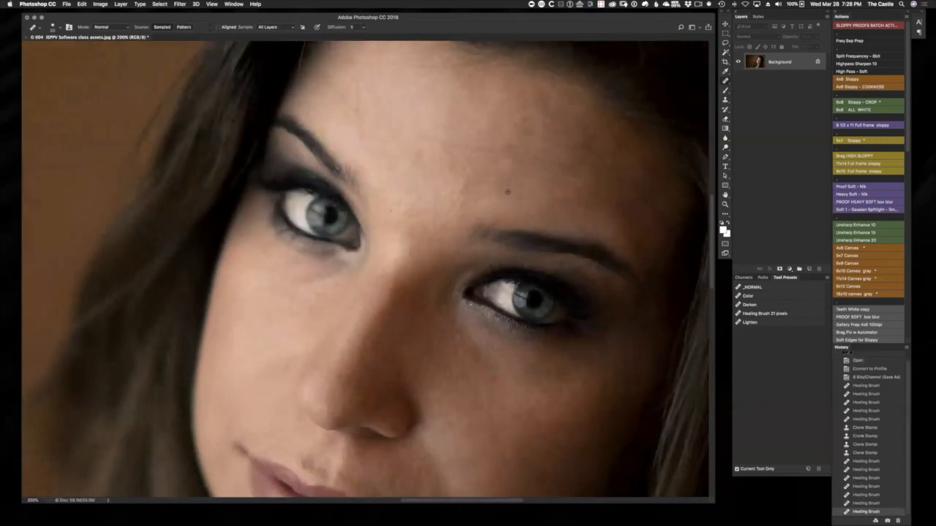
pyautogui.click(462, 192)
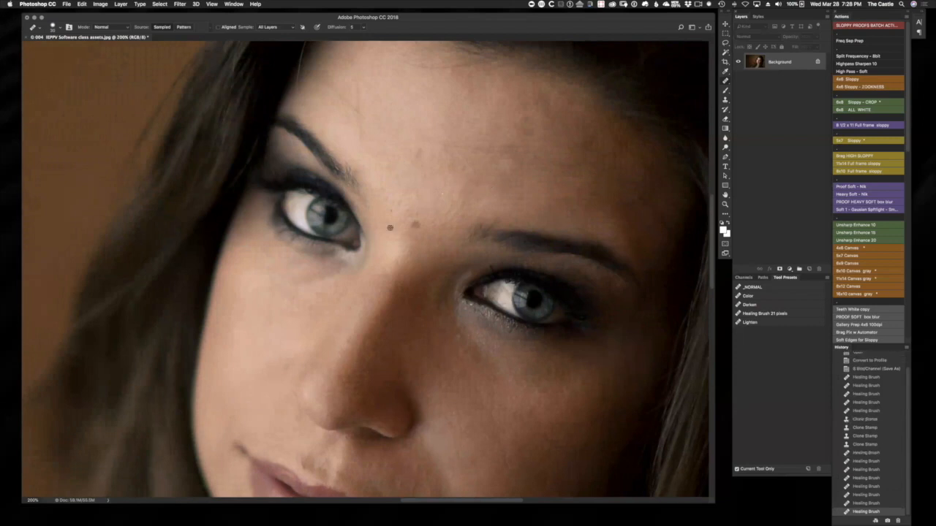
pyautogui.click(395, 209)
pyautogui.click(419, 200)
pyautogui.click(406, 214)
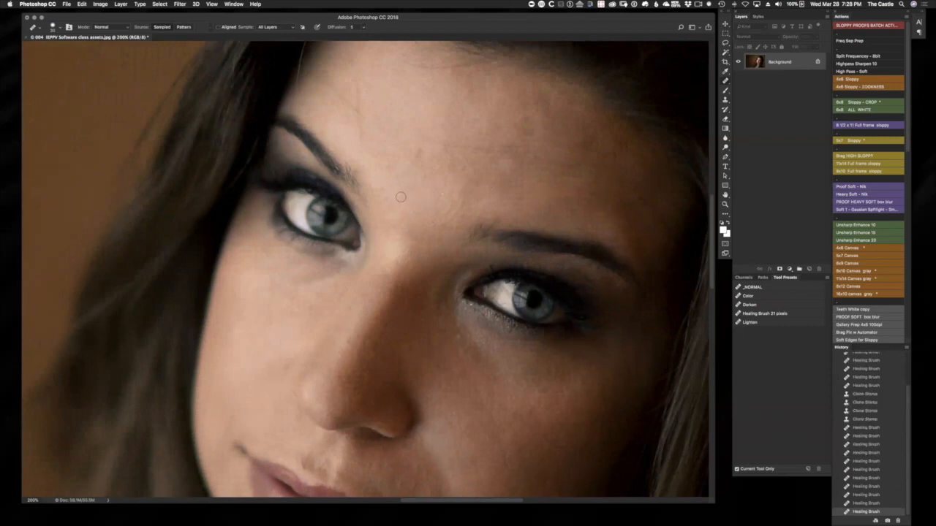
pyautogui.click(419, 198)
pyautogui.keyDown('alt'); pyautogui.click(401, 208); pyautogui.keyUp('alt')
pyautogui.click(383, 190)
pyautogui.click(394, 190)
# Step: Heal the blemishes across the middle of the forehead and above the shaded-side eyebrow
pyautogui.click(424, 173)
pyautogui.click(420, 153)
pyautogui.click(472, 176)
pyautogui.click(490, 149)
pyautogui.click(508, 163)
pyautogui.click(470, 152)
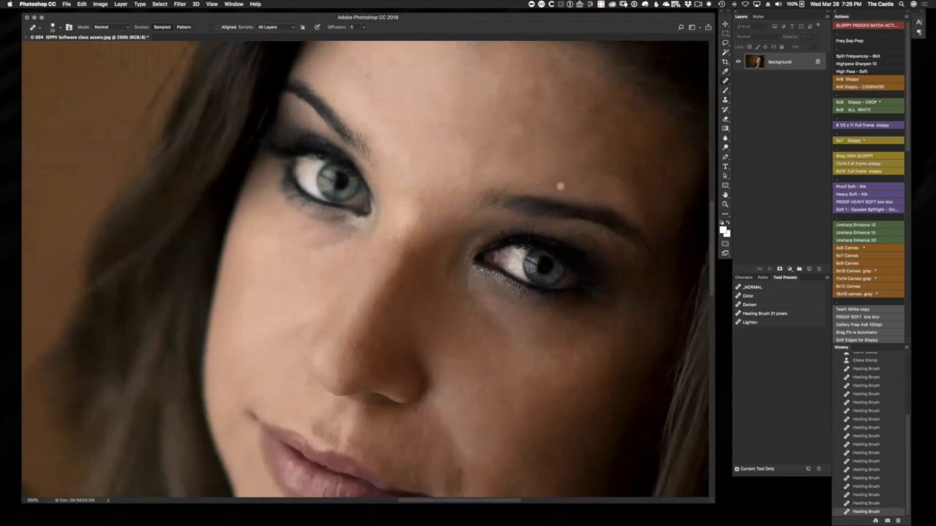
pyautogui.click(560, 187)
pyautogui.click(508, 183)
# Step: Heal the remaining spots beneath the shaded-side eye and on the lit cheek
pyautogui.click(494, 291)
pyautogui.moveTo(470, 377); pyautogui.dragTo(597, 386)
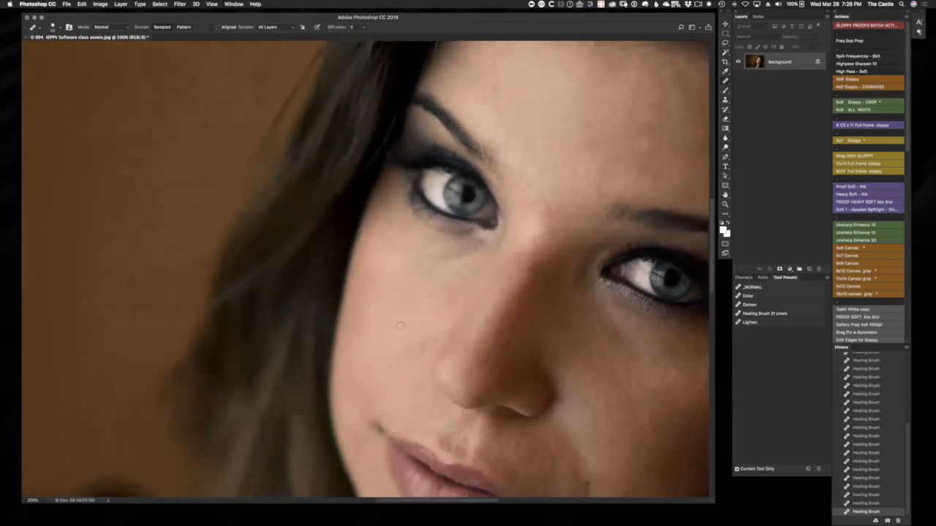
pyautogui.click(386, 303)
# Step: Heal the marks on the upper forehead near the hairline and above the lit-side eyebrow
pyautogui.moveTo(560, 183); pyautogui.dragTo(479, 270)
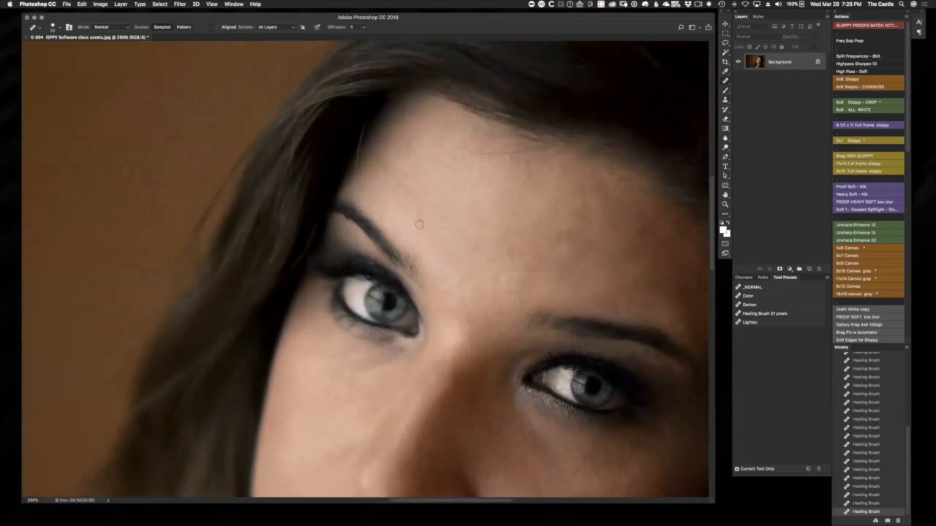
pyautogui.click(518, 160)
pyautogui.keyDown('alt'); pyautogui.click(439, 226); pyautogui.keyUp('alt')
pyautogui.moveTo(419, 223); pyautogui.dragTo(415, 173)
# Step: Set up the Clone Stamp from the DARKEN - 100 / 25 preset with the flow lowered to 10%
pyautogui.press('super+minus')
pyautogui.press('super+minus')
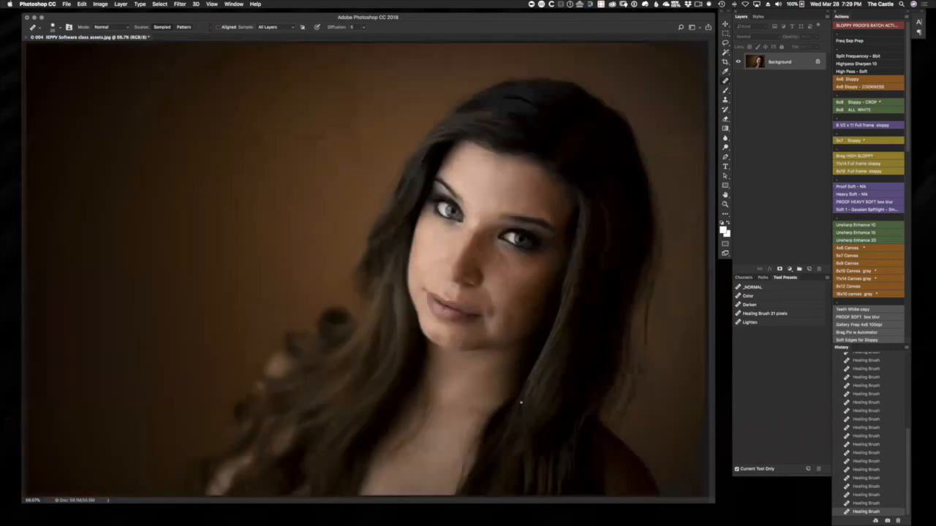
pyautogui.press('super+plus')
pyautogui.moveTo(545, 349); pyautogui.dragTo(475, 382)
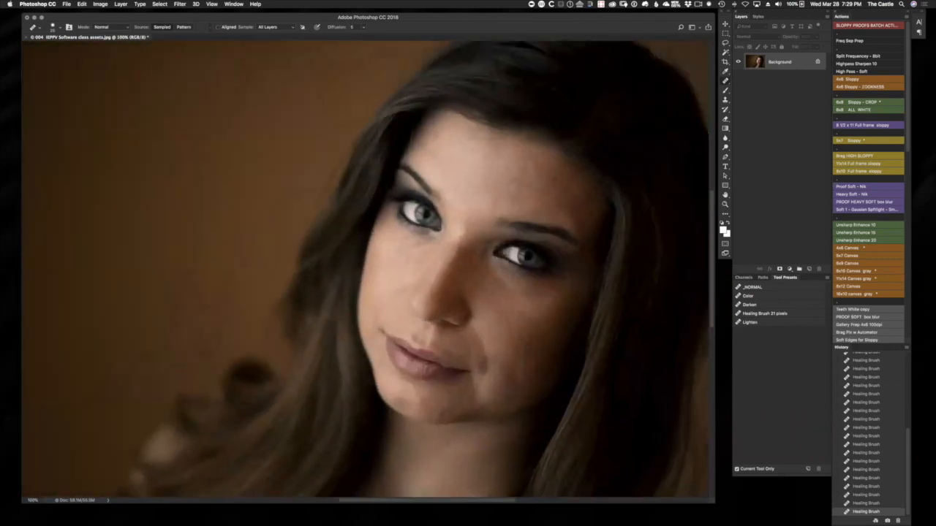
pyautogui.press('super+plus')
pyautogui.press('super+minus')
pyautogui.press('s')
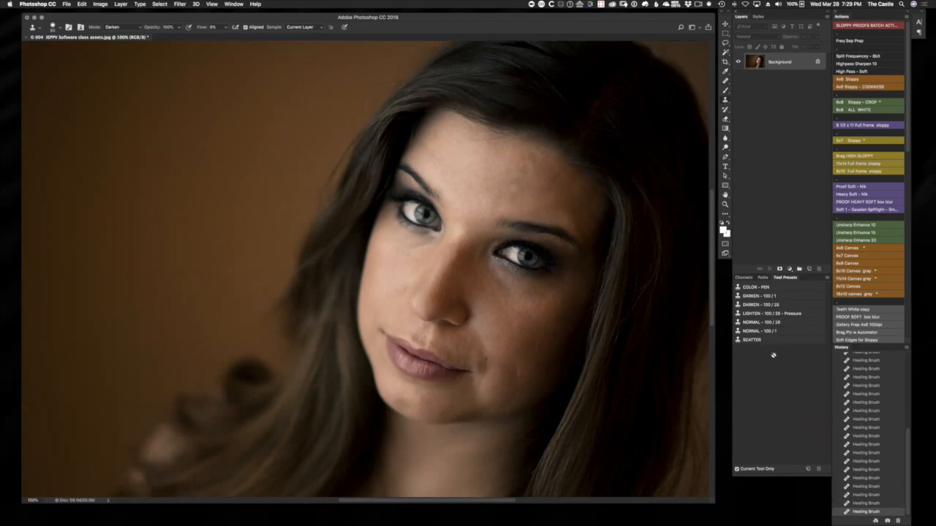
pyautogui.click(764, 305)
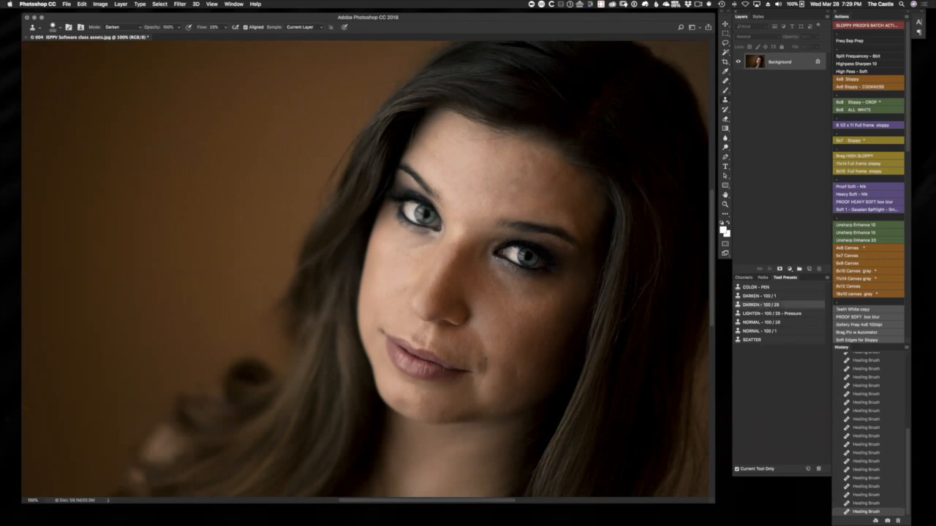
pyautogui.moveTo(203, 30); pyautogui.dragTo(197, 30)
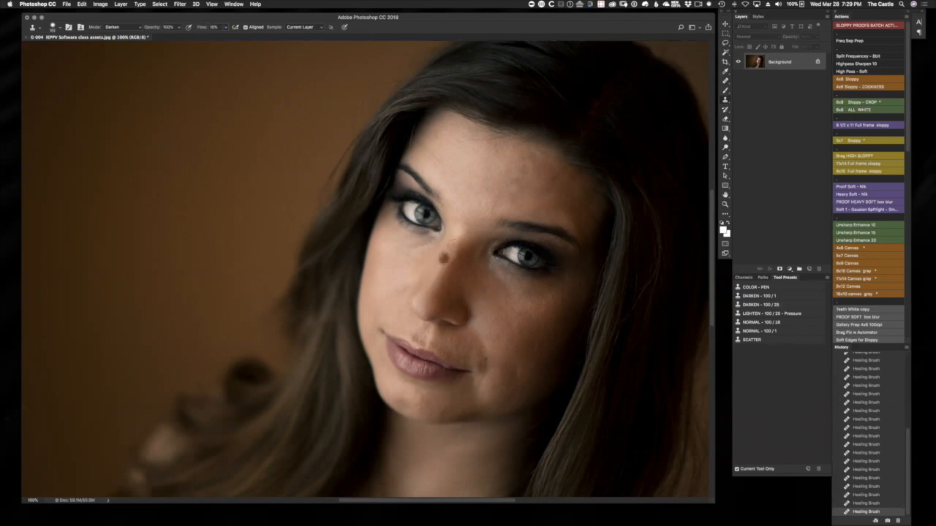
# Step: Reduce the Clone Stamp flow to 1% and tone down the highlights on the nose and upper lip
pyautogui.click(448, 257)
pyautogui.moveTo(204, 29); pyautogui.dragTo(197, 29)
pyautogui.moveTo(456, 230)
pyautogui.mouseDown()
pyautogui.moveTo(481, 229)
pyautogui.moveTo(463, 231)
pyautogui.mouseUp()
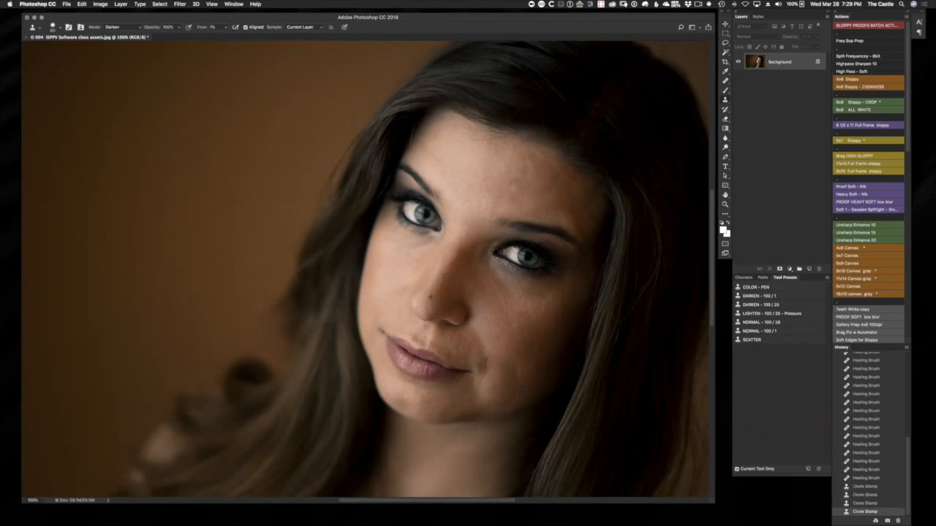
pyautogui.moveTo(422, 307); pyautogui.dragTo(424, 299)
pyautogui.moveTo(408, 331)
pyautogui.mouseDown()
pyautogui.moveTo(403, 325)
pyautogui.moveTo(417, 341)
pyautogui.mouseUp()
pyautogui.moveTo(431, 337); pyautogui.dragTo(426, 345)
# Step: Enlarge the Clone Stamp brush and soften the bright areas in the center of the forehead with sampled skin
pyautogui.press(']')
pyautogui.press(']')
pyautogui.press(']')
pyautogui.press(']')
pyautogui.press(']')
pyautogui.keyDown('alt'); pyautogui.click(490, 158); pyautogui.keyUp('alt')
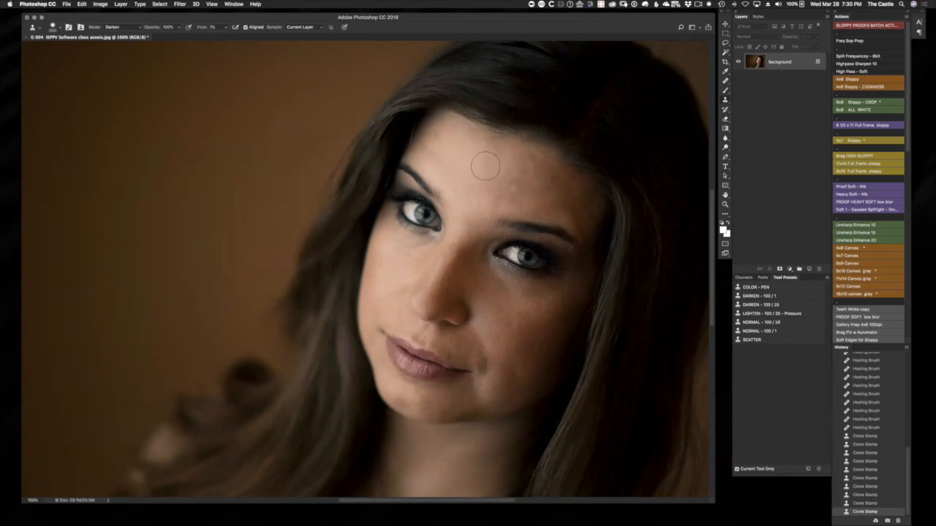
pyautogui.moveTo(485, 166); pyautogui.dragTo(465, 193)
pyautogui.keyDown('alt'); pyautogui.click(471, 186); pyautogui.keyUp('alt')
pyautogui.click(484, 205)
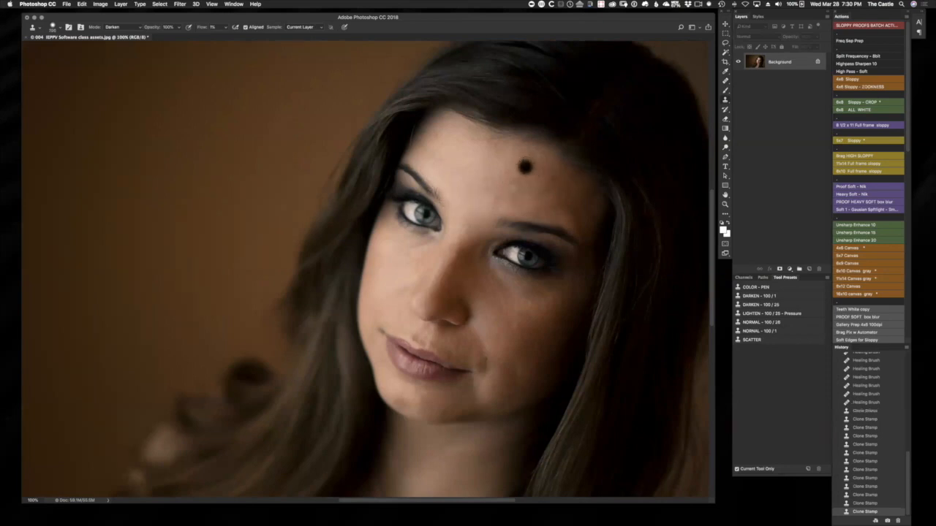
# Step: Heal the blotchy patches on the forehead above the eyebrows and near the hairline with the Healing Brush
pyautogui.press('j')
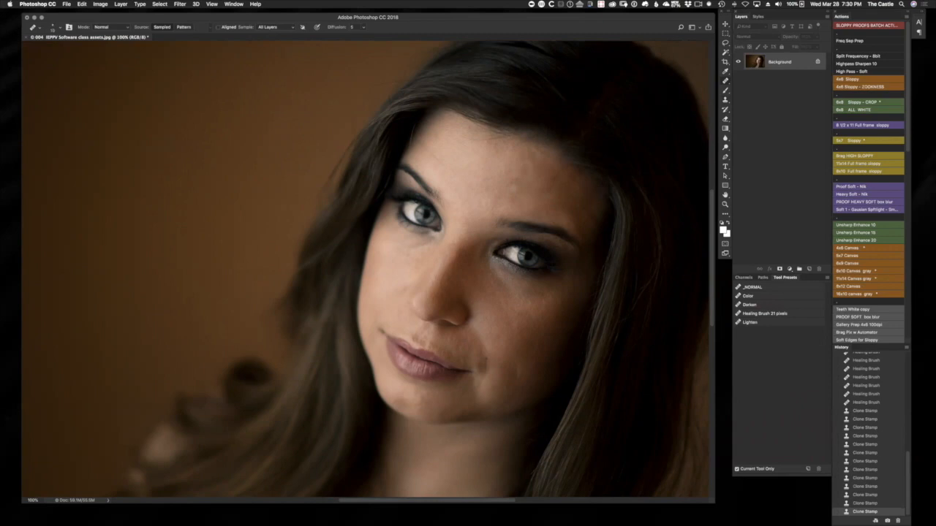
pyautogui.press('super+plus')
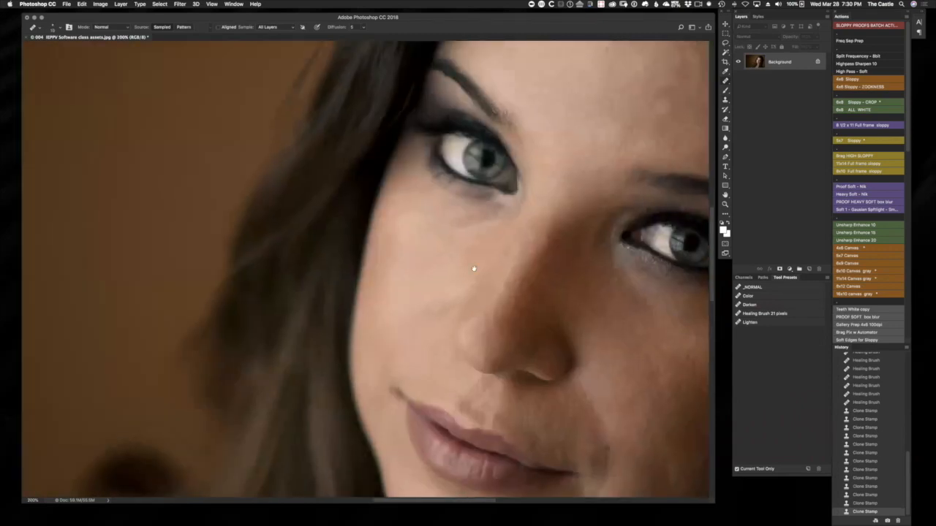
pyautogui.moveTo(576, 194); pyautogui.dragTo(330, 345)
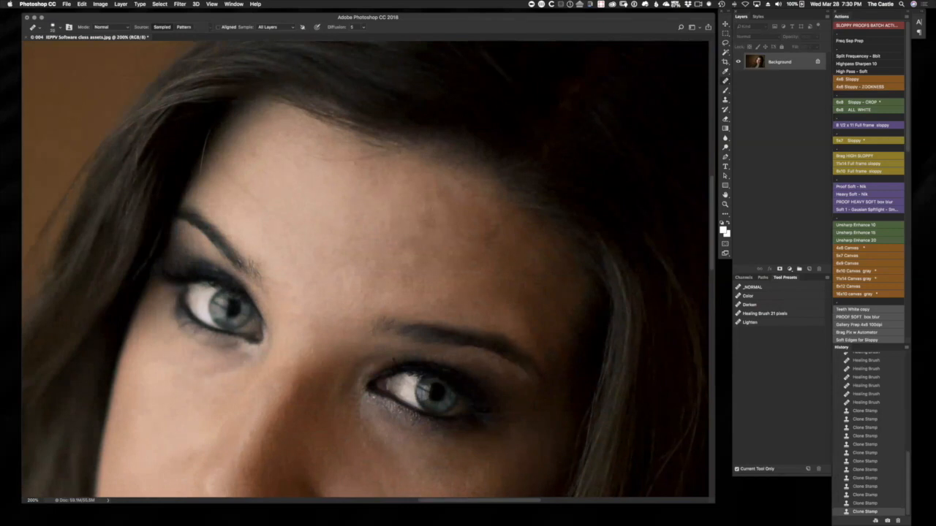
pyautogui.click(431, 257)
pyautogui.click(386, 248)
pyautogui.click(408, 240)
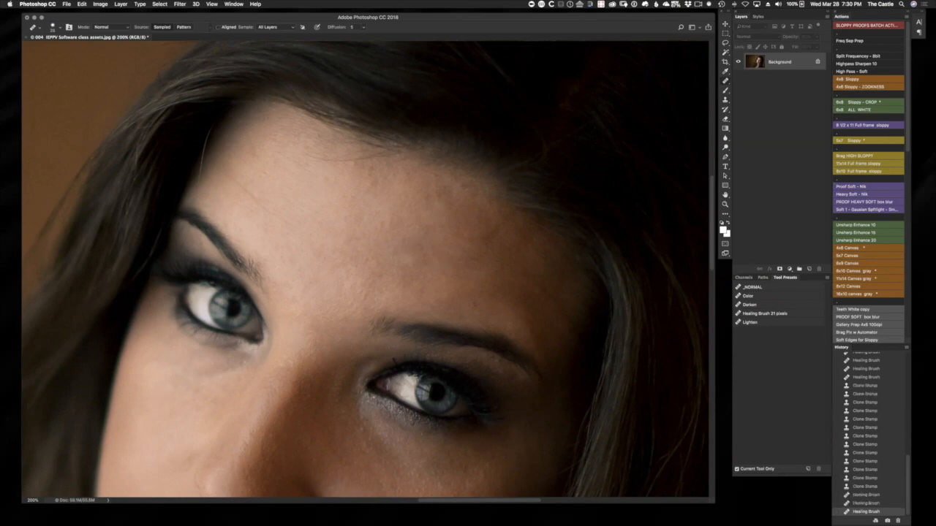
pyautogui.click(359, 258)
pyautogui.click(335, 253)
pyautogui.click(441, 302)
pyautogui.click(475, 276)
pyautogui.click(447, 253)
pyautogui.press('super+minus')
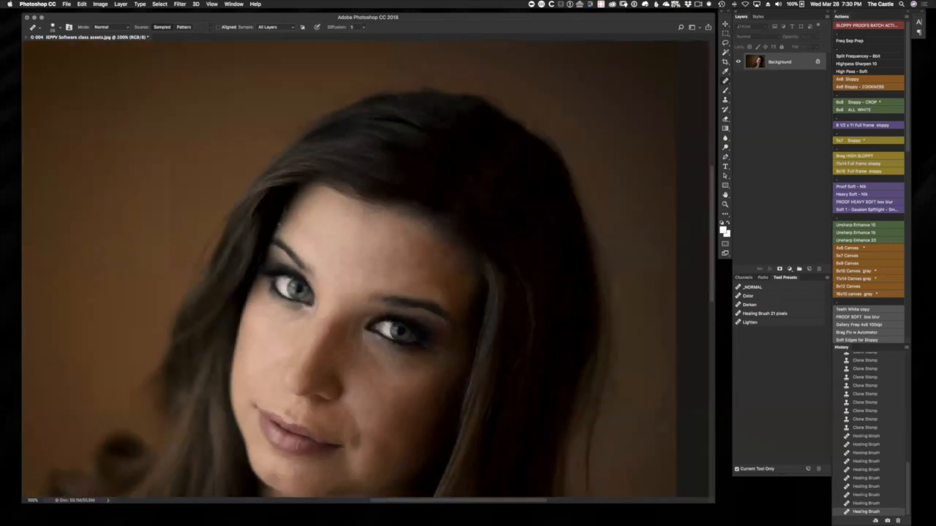
pyautogui.click(305, 234)
# Step: Compare the whole portrait with its original history snapshot, returning to the latest history state
pyautogui.moveTo(410, 346); pyautogui.dragTo(486, 242)
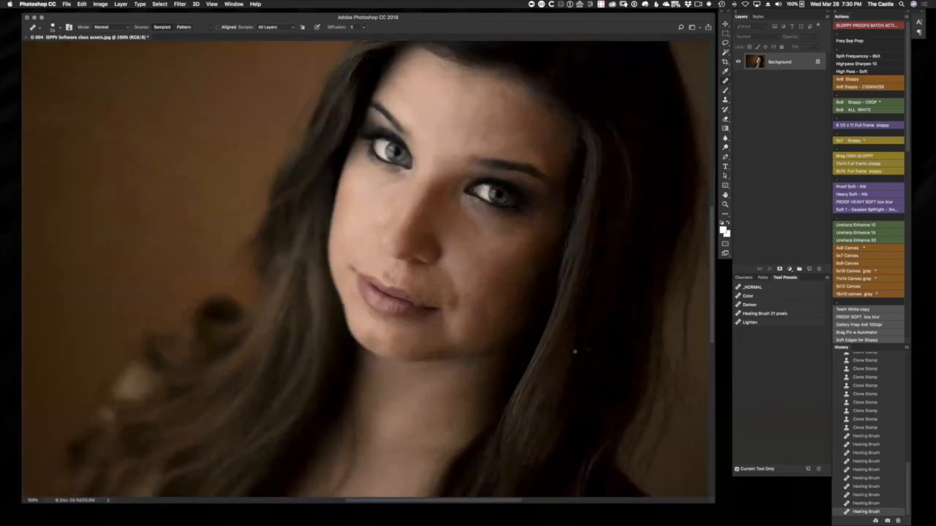
pyautogui.press('super+minus')
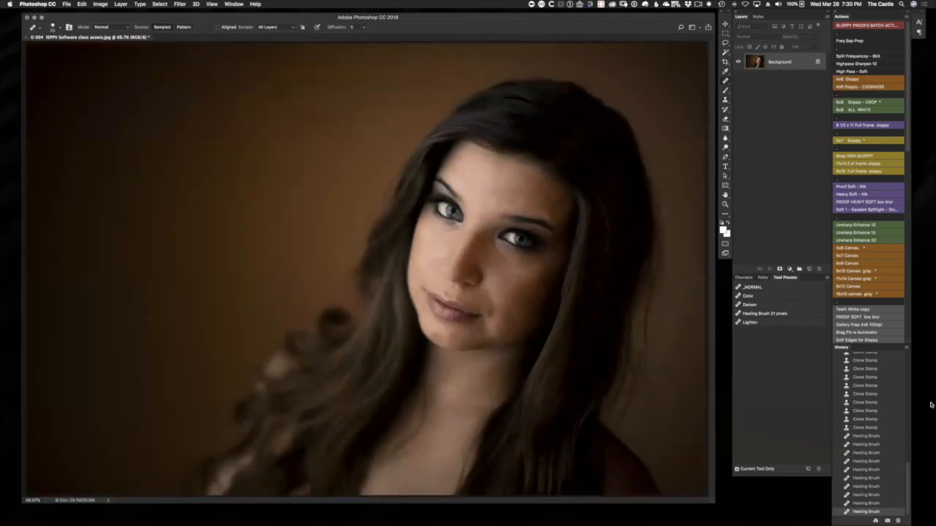
pyautogui.moveTo(907, 483); pyautogui.dragTo(895, 354)
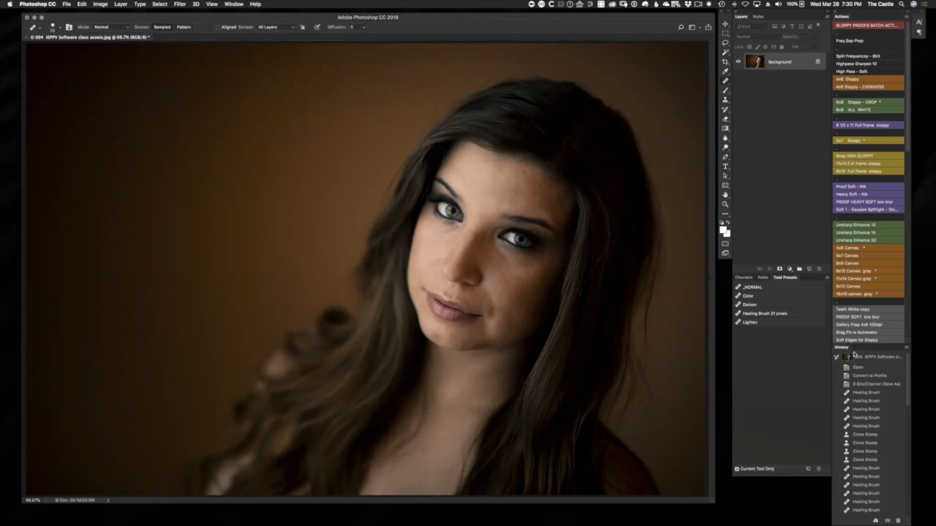
pyautogui.click(841, 357)
pyautogui.moveTo(910, 402); pyautogui.dragTo(914, 520)
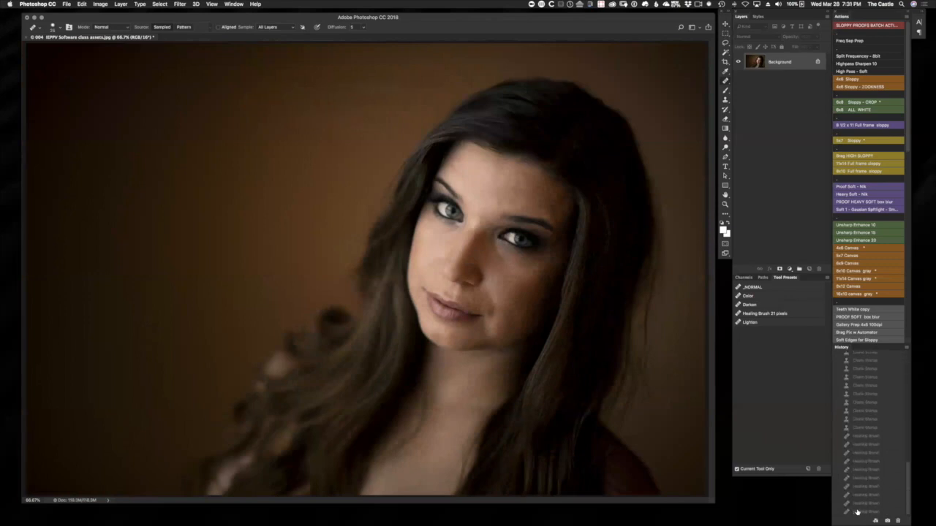
pyautogui.click(863, 511)
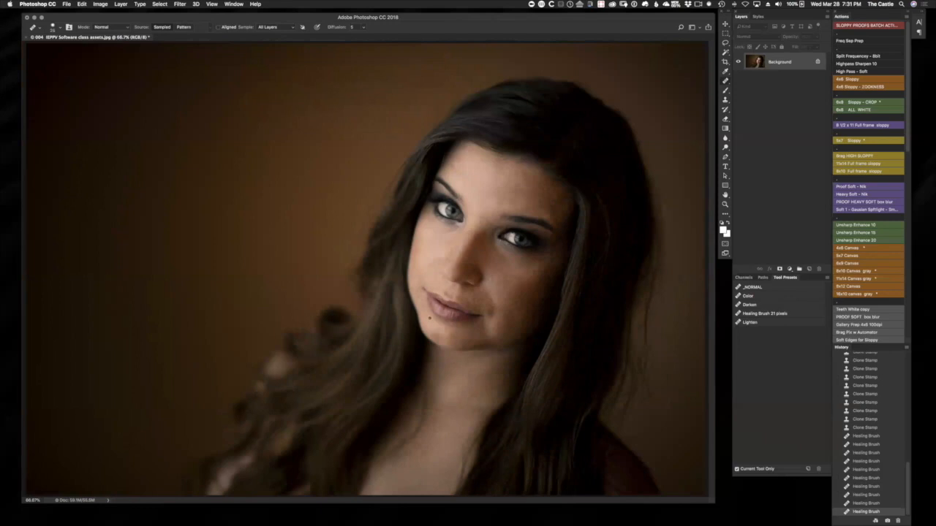
# Step: Set up the Clone Stamp from the LIGHTEN - 100 / 25 - Pressure preset with a larger brush and lower flow, sampling skin below the lit-side eye
pyautogui.press('super+plus')
pyautogui.moveTo(561, 321); pyautogui.dragTo(466, 376)
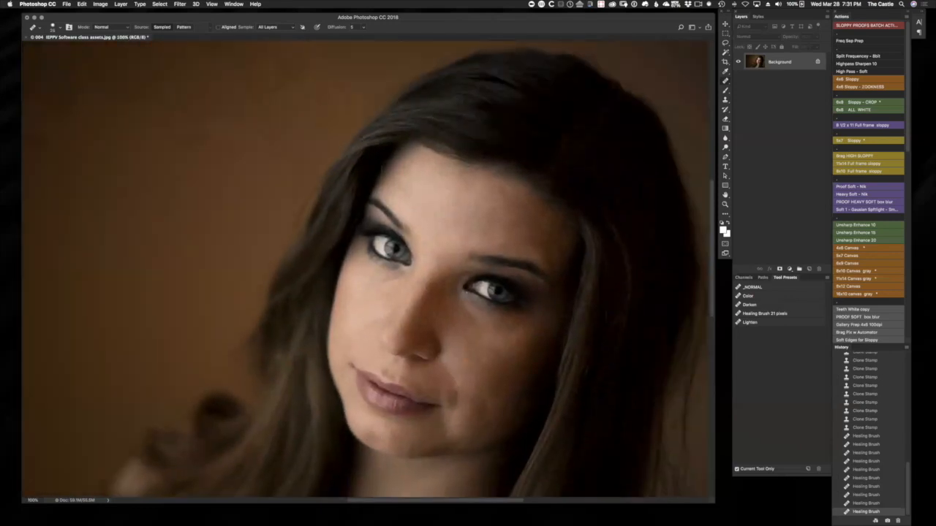
pyautogui.click(401, 276)
pyautogui.press('s')
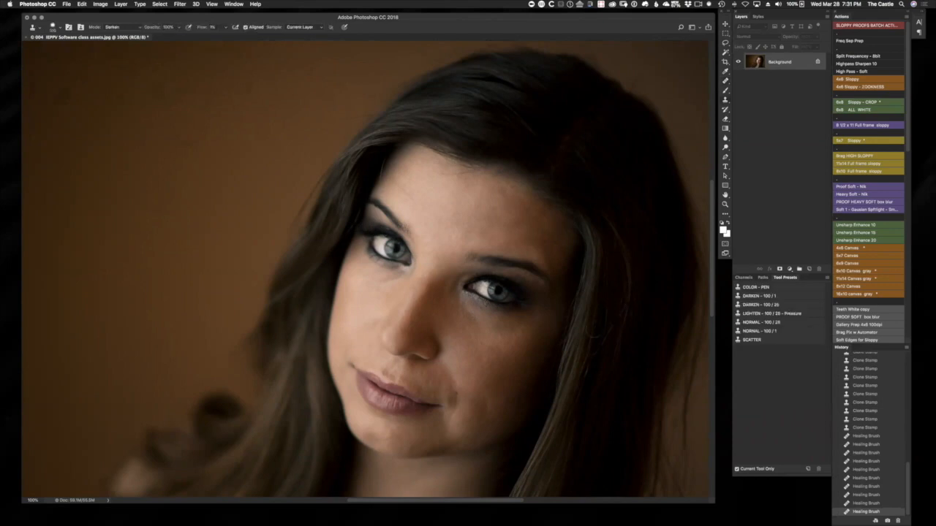
pyautogui.click(766, 313)
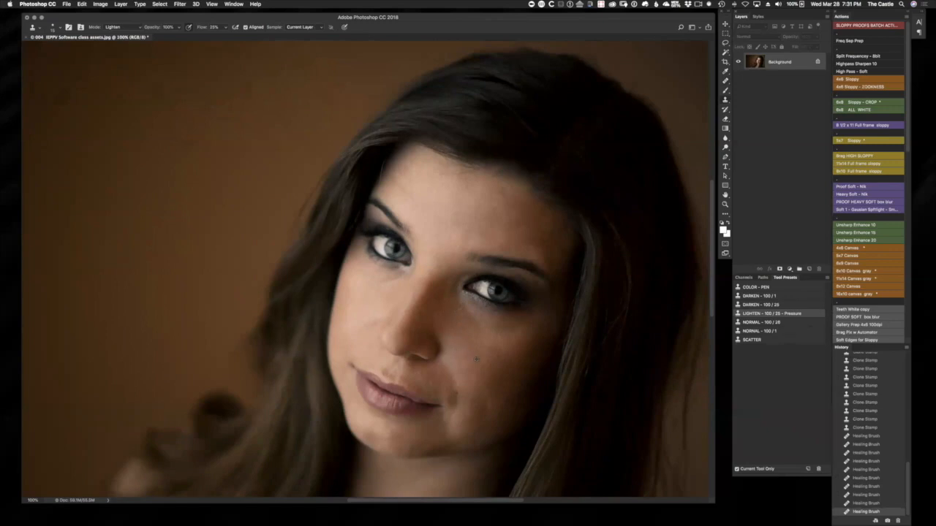
pyautogui.keyDown('alt'); pyautogui.click(389, 296); pyautogui.keyUp('alt')
pyautogui.press(']')
pyautogui.press(']')
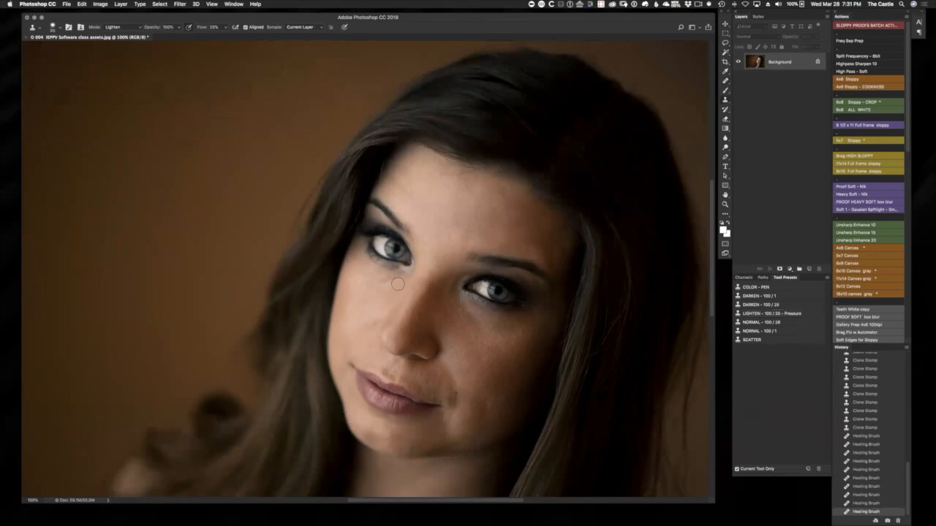
pyautogui.moveTo(205, 29); pyautogui.dragTo(200, 28)
# Step: Lighten the shadows beneath both eyes and touch up the nose with the Clone Stamp
pyautogui.click(383, 285)
pyautogui.moveTo(384, 273); pyautogui.dragTo(372, 265)
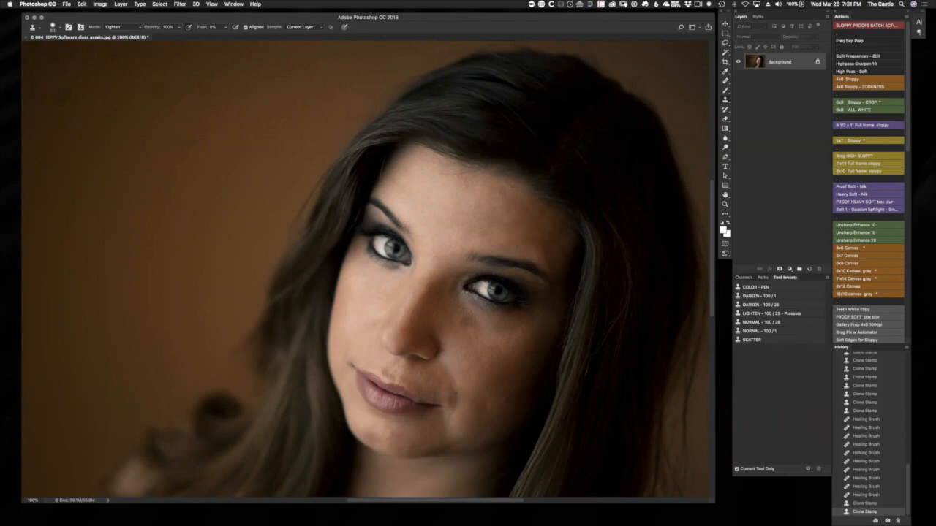
pyautogui.moveTo(455, 322); pyautogui.dragTo(469, 331)
pyautogui.click(403, 351)
# Step: Switch the Clone Stamp to the DARKEN - 100 / 1 preset and tone down the bright areas on the shaded cheek
pyautogui.doubleClick(779, 297)
pyautogui.press('Return')
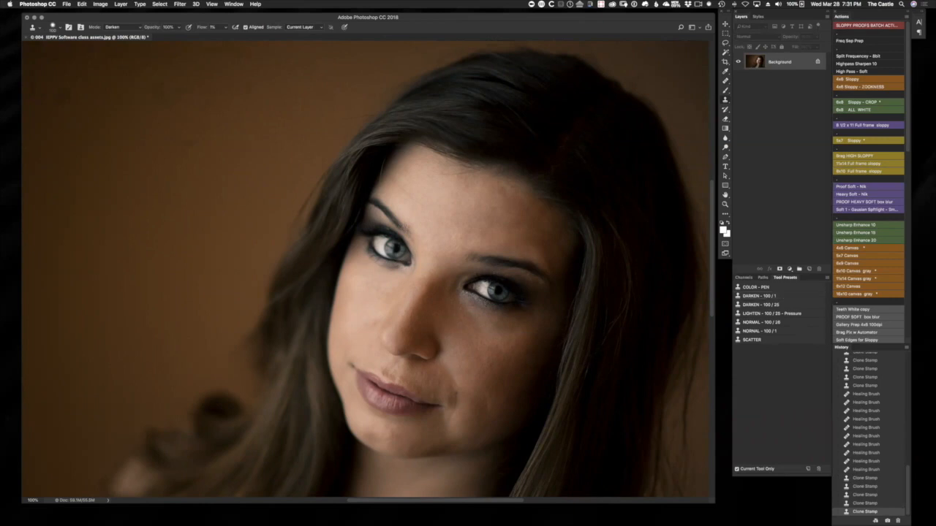
pyautogui.click(451, 326)
pyautogui.click(478, 316)
pyautogui.click(490, 337)
pyautogui.click(509, 361)
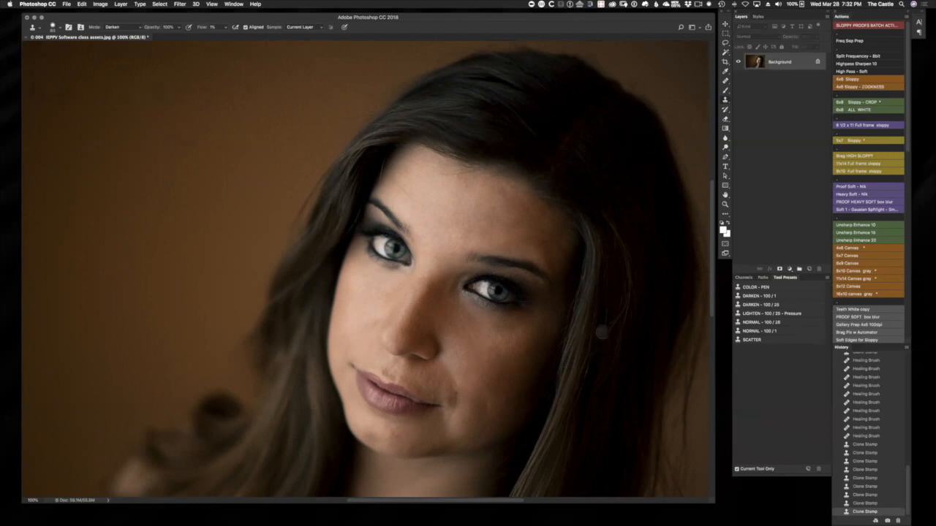
pyautogui.press('super+minus')
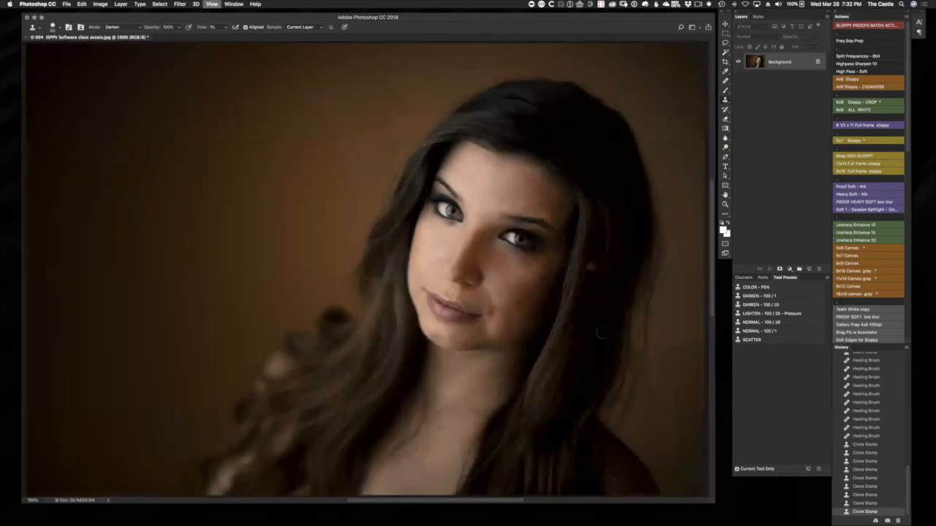
pyautogui.press('super+minus')
pyautogui.press('super+equal')
pyautogui.press('super+equal')
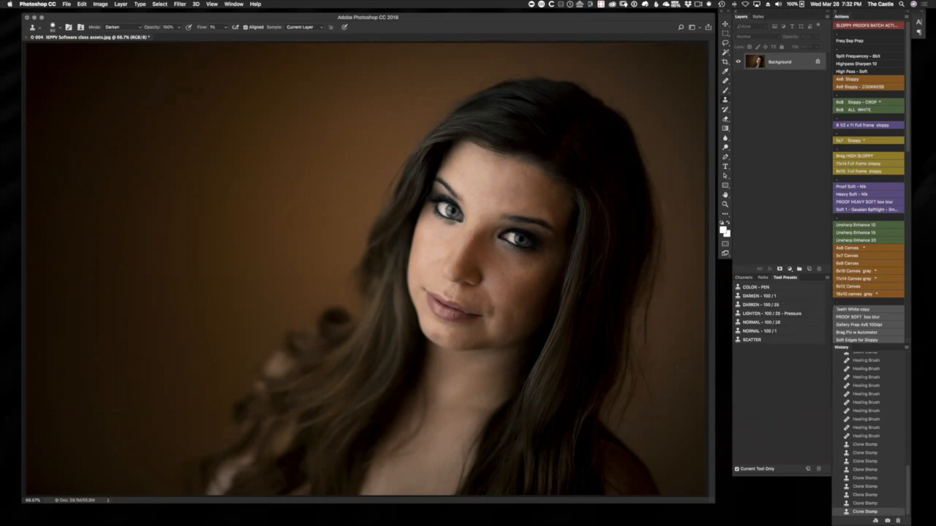
# Step: Set up the Brush from the _SOFT-LIGHT DARKEN preset with 100% opacity, 10% flow and a black foreground colour
pyautogui.press('b')
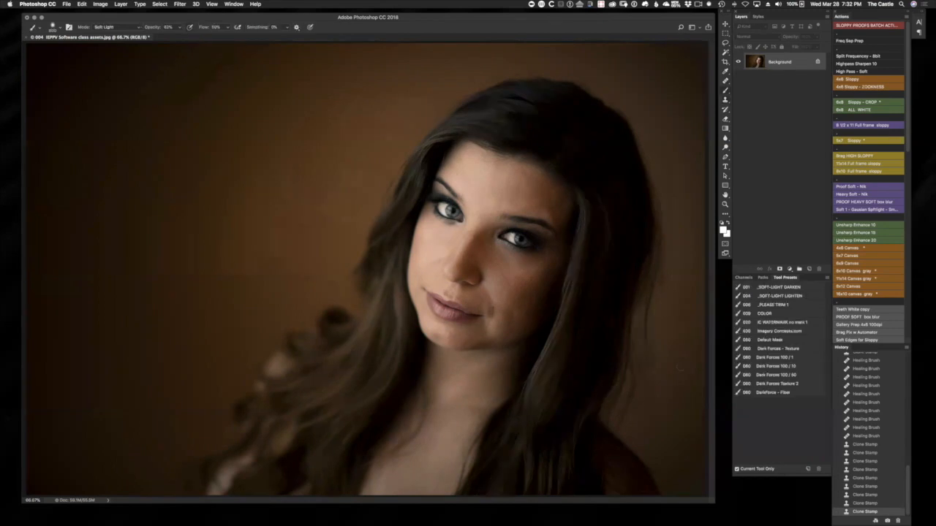
pyautogui.click(783, 287)
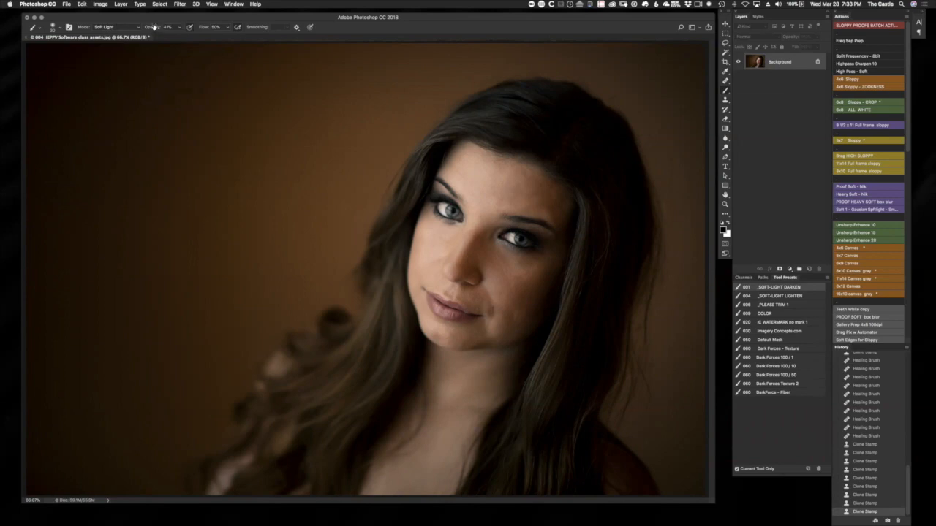
pyautogui.moveTo(154, 27)
pyautogui.mouseDown()
pyautogui.moveTo(212, 32)
pyautogui.moveTo(167, 24)
pyautogui.mouseUp()
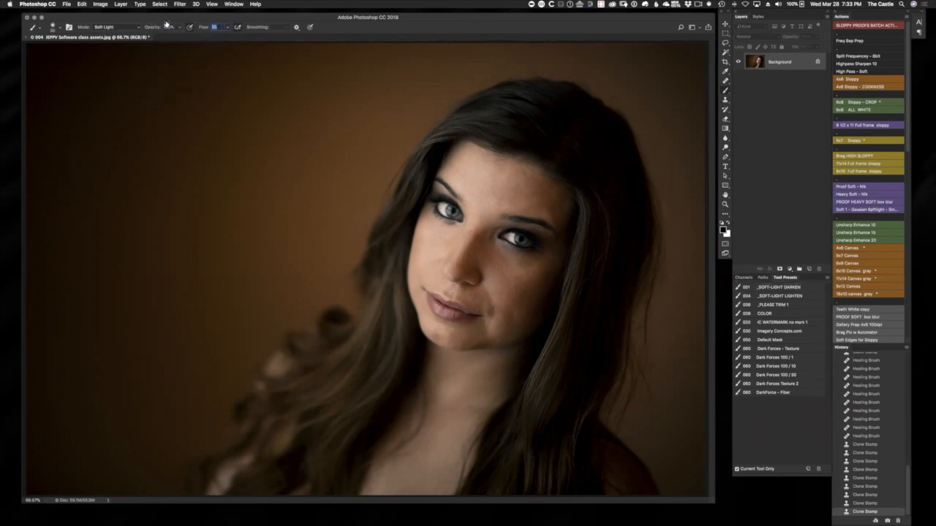
pyautogui.write('10')
pyautogui.press('Return')
pyautogui.click(724, 230)
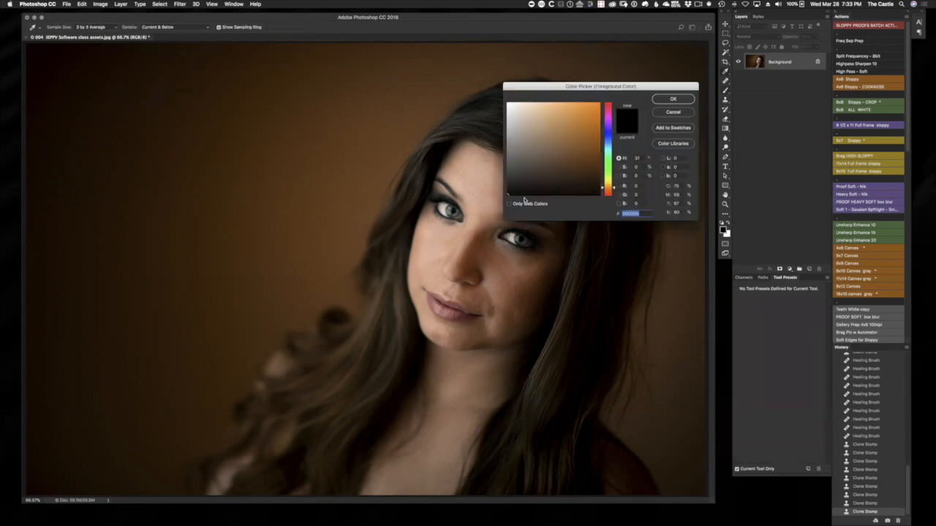
pyautogui.click(673, 98)
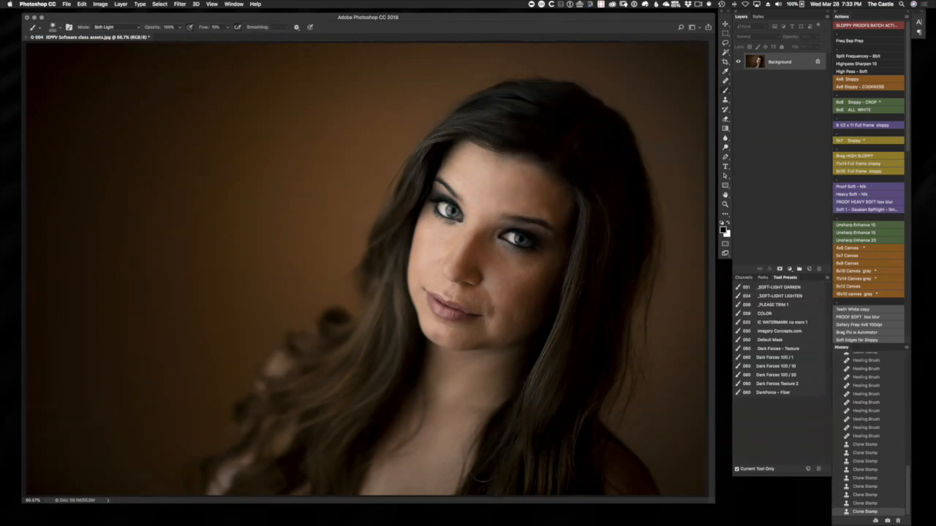
# Step: Darken the chest, neck and shaded side of the forehead, and tone down the shaded cheek with a smaller brush
pyautogui.moveTo(523, 376)
pyautogui.mouseDown()
pyautogui.moveTo(484, 475)
pyautogui.moveTo(413, 484)
pyautogui.moveTo(365, 474)
pyautogui.moveTo(380, 475)
pyautogui.mouseUp()
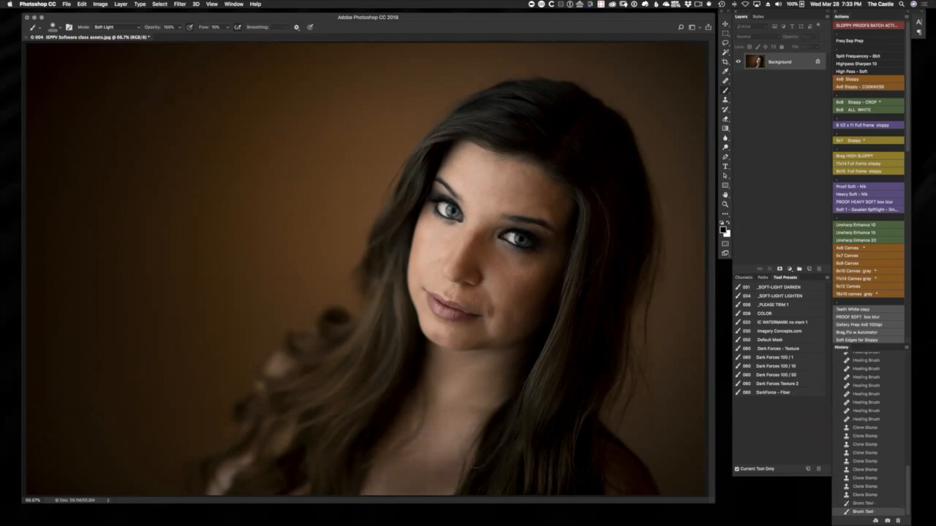
pyautogui.moveTo(452, 435)
pyautogui.mouseDown()
pyautogui.moveTo(488, 429)
pyautogui.moveTo(462, 387)
pyautogui.moveTo(468, 381)
pyautogui.mouseUp()
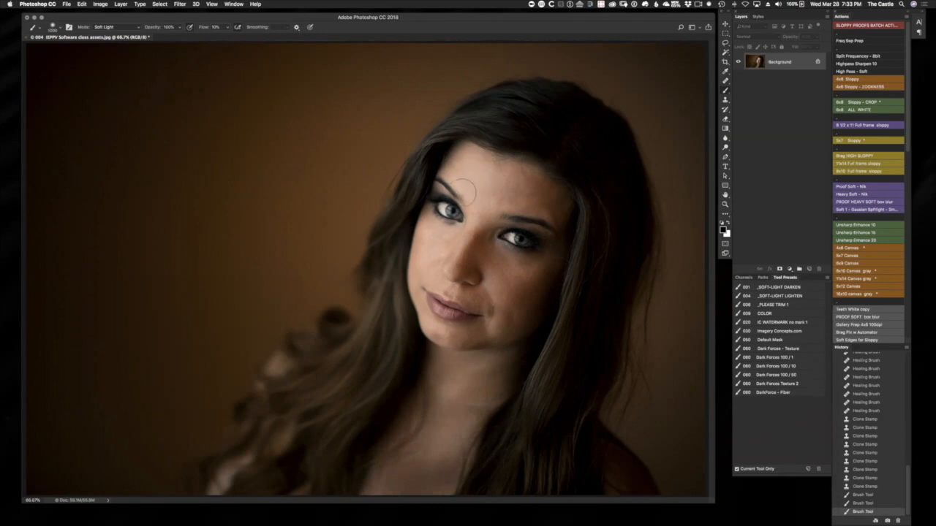
pyautogui.moveTo(547, 161); pyautogui.dragTo(562, 179)
pyautogui.press('[')
pyautogui.press('[')
pyautogui.press('[')
pyautogui.press('[')
pyautogui.press('[')
pyautogui.moveTo(511, 274); pyautogui.dragTo(521, 287)
pyautogui.click(518, 269)
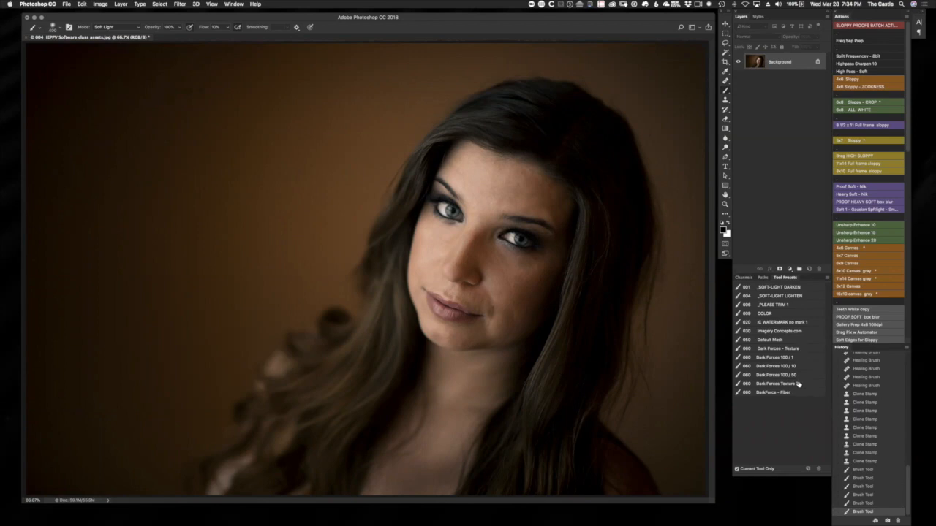
# Step: Switch to the _SOFT-LIGHT LIGHTEN brush preset at 100% opacity and 1% flow and brighten the shaded cheek
pyautogui.click(778, 296)
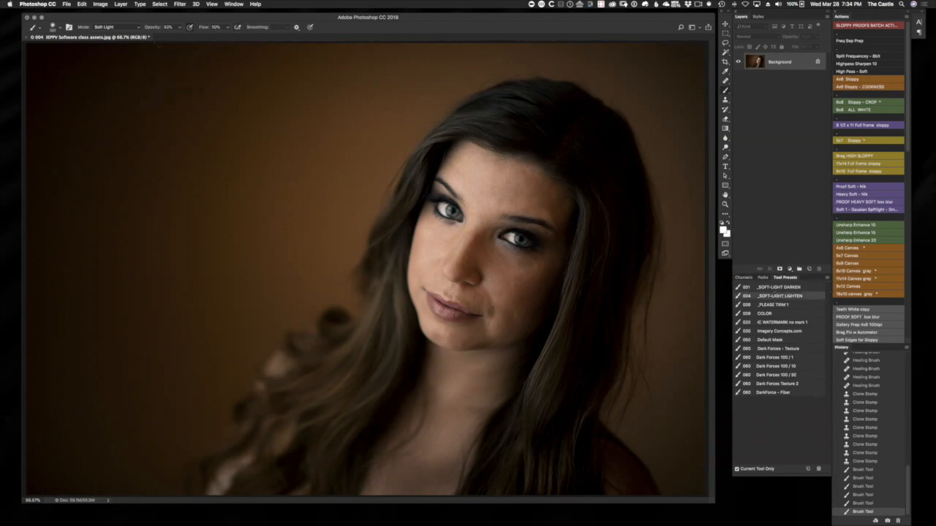
pyautogui.moveTo(152, 29); pyautogui.dragTo(183, 30)
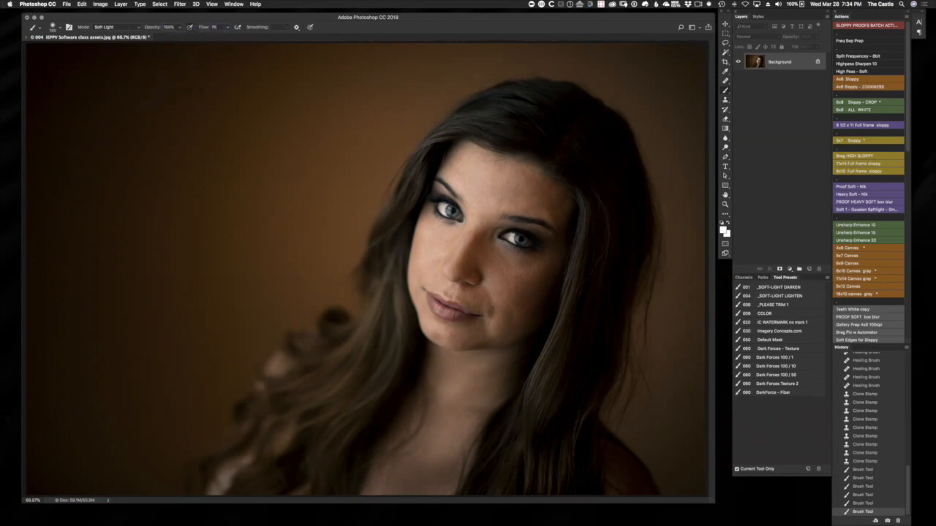
pyautogui.moveTo(482, 274); pyautogui.dragTo(512, 296)
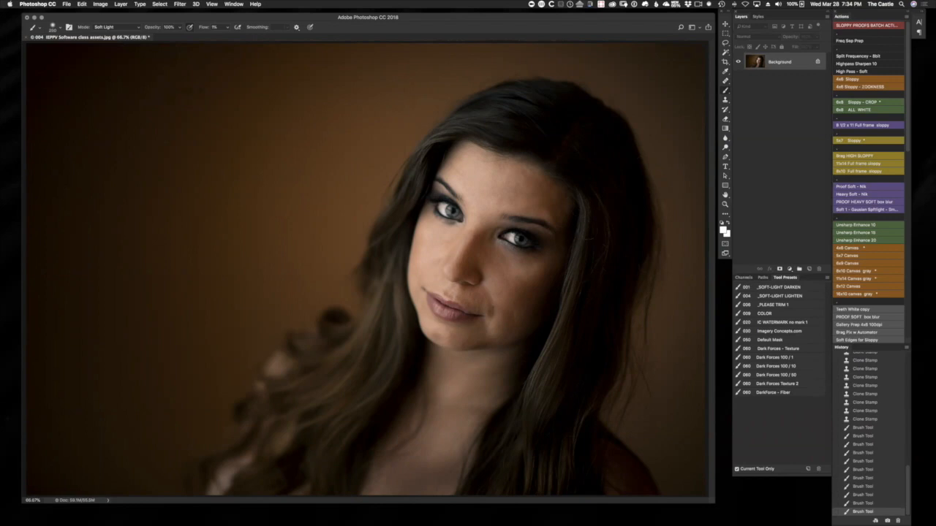
# Step: Brighten the hair strands beside the shaded cheek and down to the shoulder, raising the brush flow to 10%
pyautogui.moveTo(574, 293); pyautogui.dragTo(562, 321)
pyautogui.moveTo(574, 289); pyautogui.dragTo(560, 325)
pyautogui.moveTo(578, 282)
pyautogui.mouseDown()
pyautogui.moveTo(559, 326)
pyautogui.moveTo(558, 303)
pyautogui.mouseUp()
pyautogui.moveTo(199, 27); pyautogui.dragTo(205, 30)
pyautogui.moveTo(574, 293); pyautogui.dragTo(545, 389)
pyautogui.moveTo(603, 243); pyautogui.dragTo(560, 431)
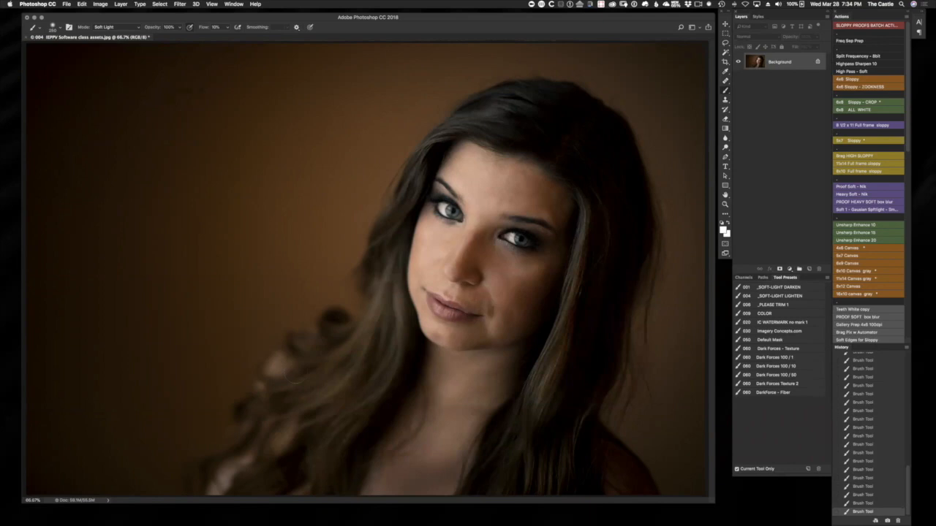
# Step: Examine the retouched skin, eyes and hair up close at several magnifications
pyautogui.press('super+equal')
pyautogui.press('super+equal')
pyautogui.press('super+equal')
pyautogui.press('super+equal')
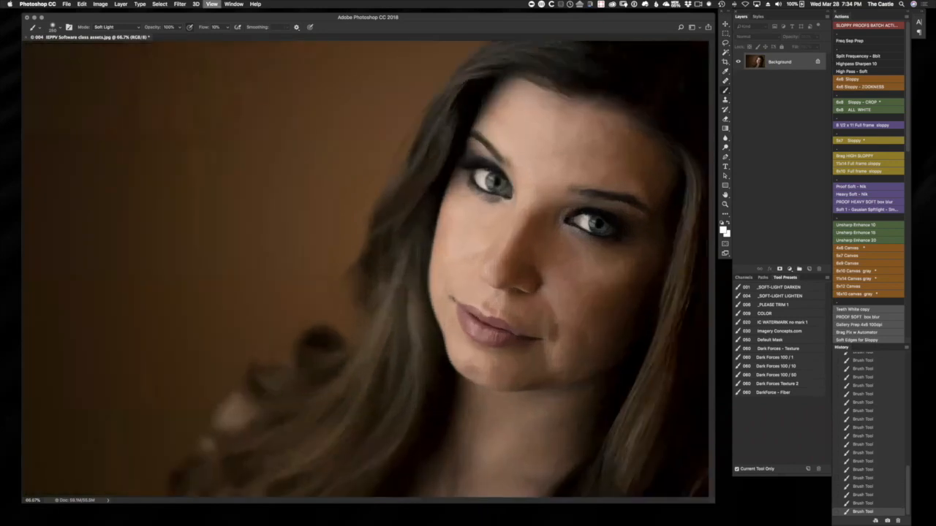
pyautogui.press('super+minus')
pyautogui.press('super+minus')
pyautogui.press('super+minus')
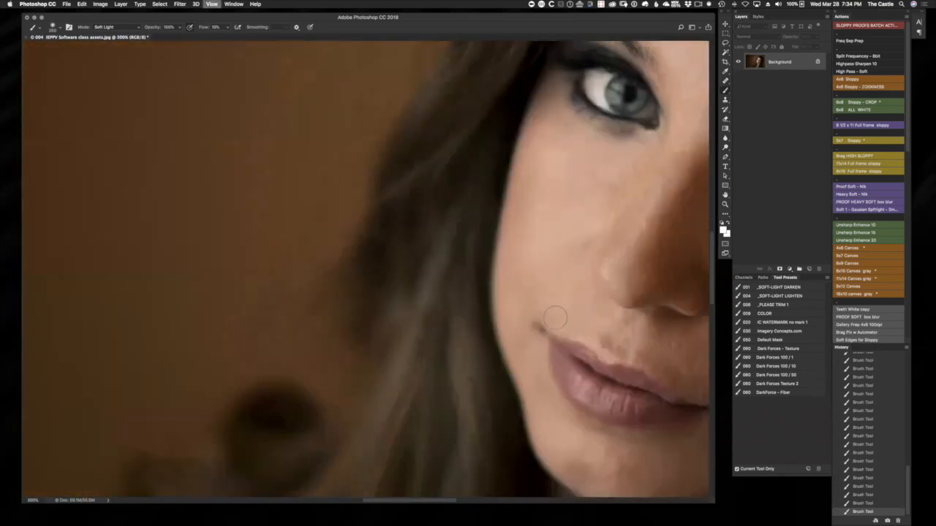
pyautogui.moveTo(561, 335); pyautogui.dragTo(510, 368)
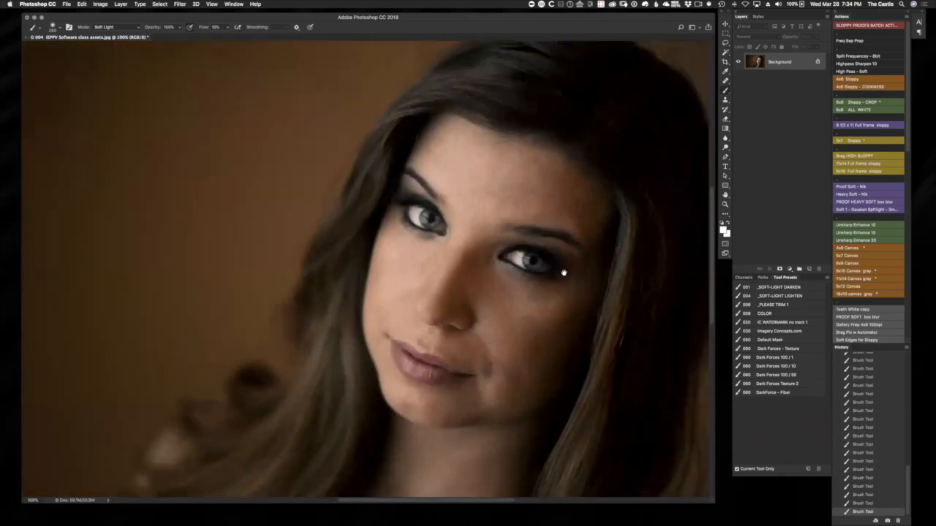
pyautogui.press('super+equal')
pyautogui.moveTo(637, 349); pyautogui.dragTo(418, 364)
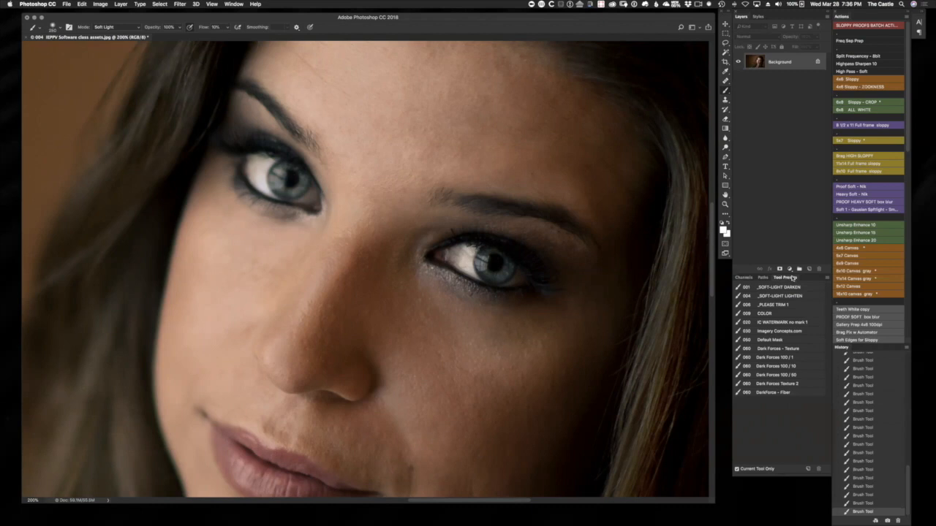
# Step: Save the current brush with its tool settings as a new brush preset named TEST, adjusting the brush size and colour options
pyautogui.click(235, 5)
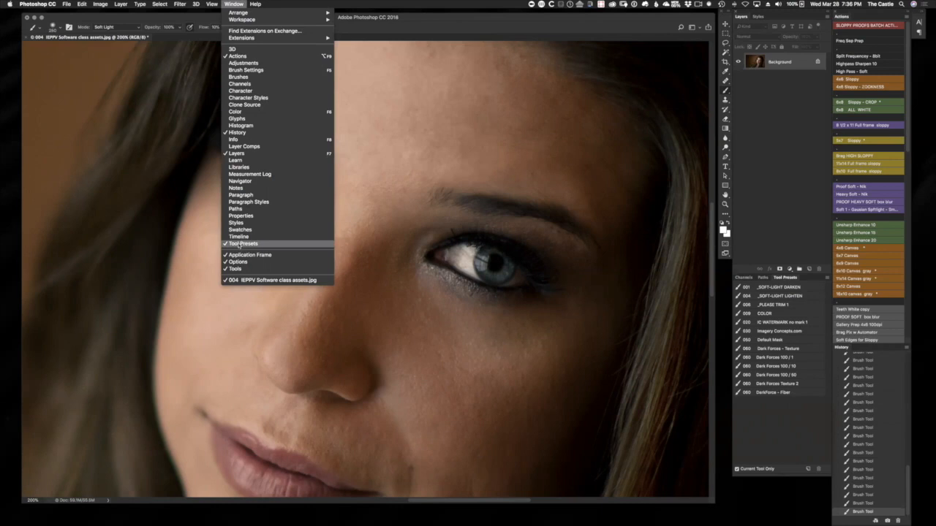
pyautogui.click(776, 430)
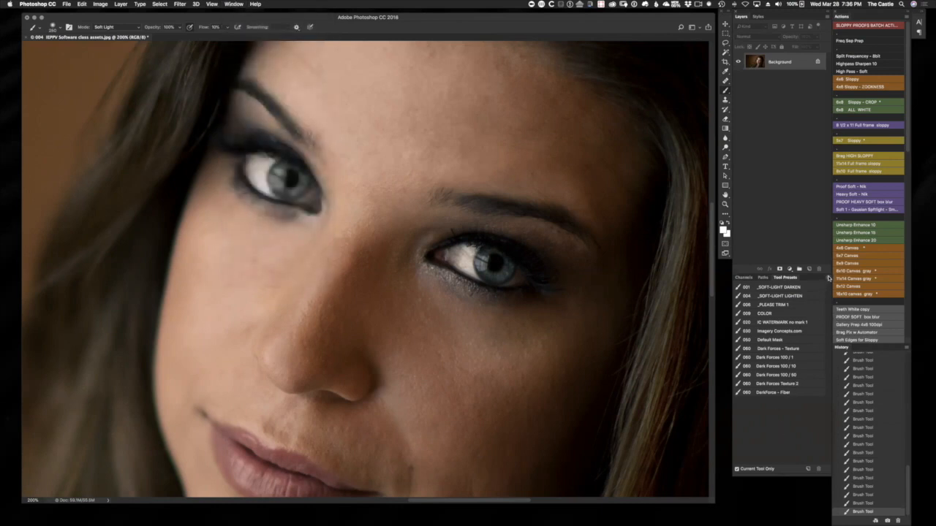
pyautogui.click(827, 278)
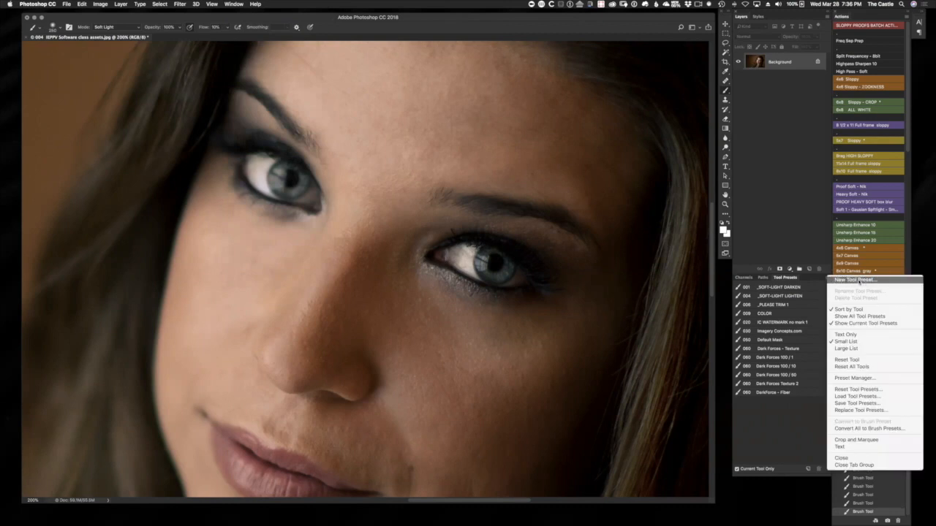
pyautogui.click(866, 280)
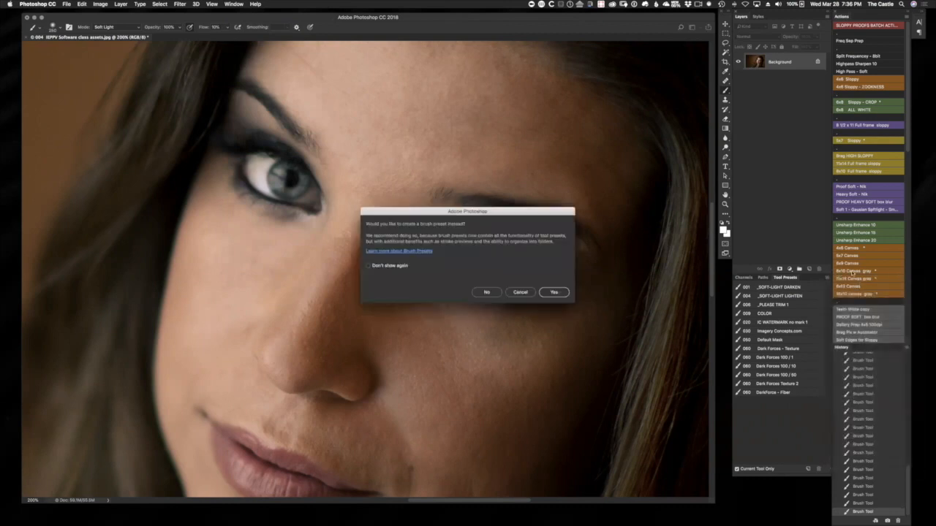
pyautogui.click(390, 269)
pyautogui.click(555, 292)
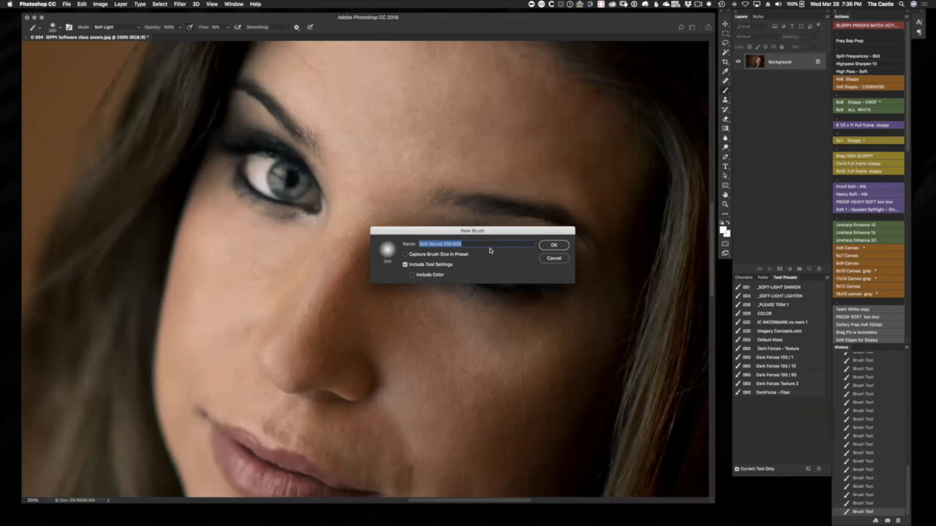
pyautogui.write('TEST')
pyautogui.click(429, 257)
pyautogui.click(443, 275)
pyautogui.click(553, 247)
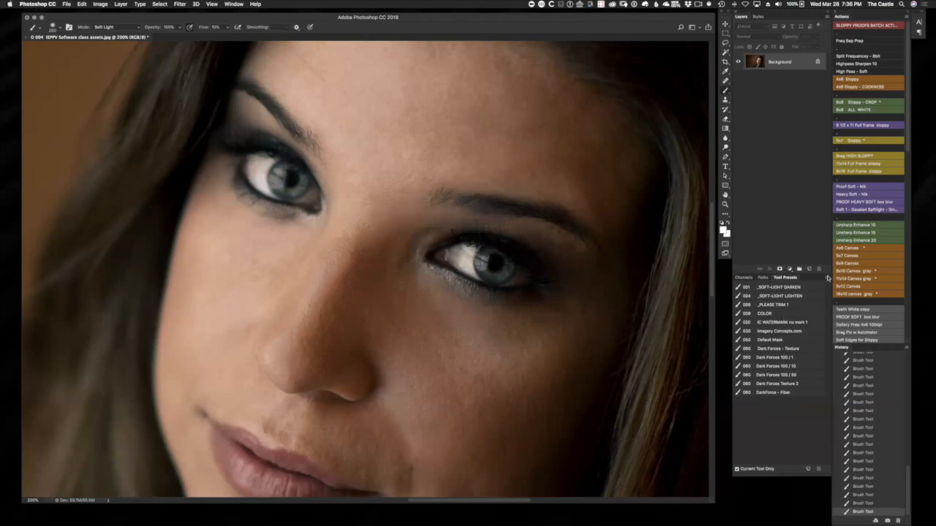
pyautogui.click(827, 278)
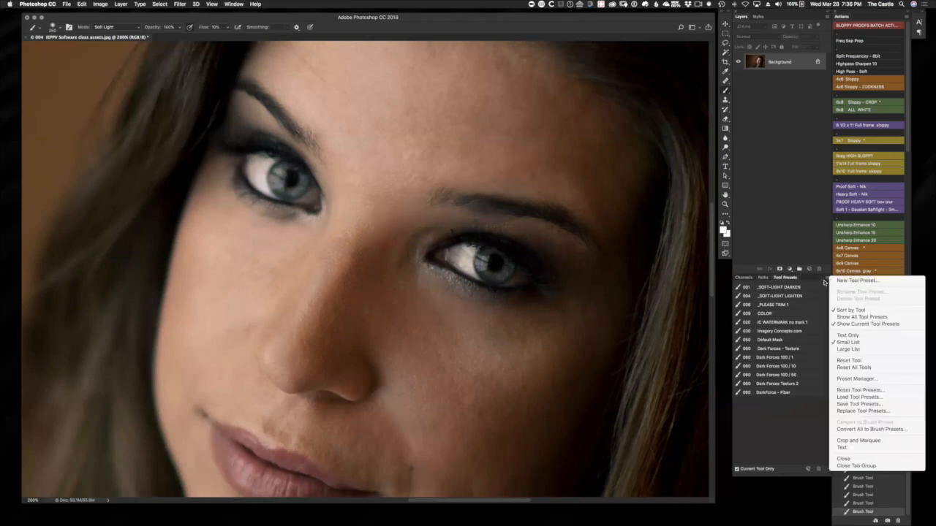
pyautogui.click(786, 278)
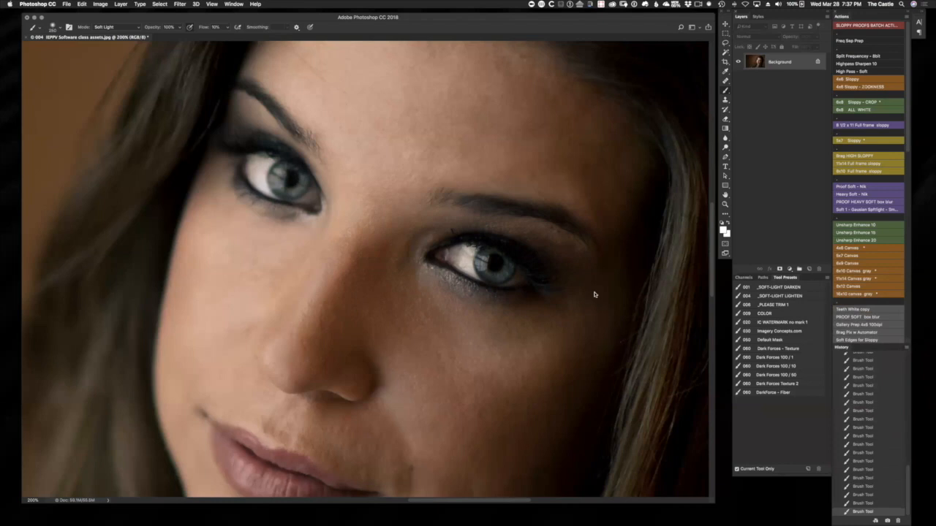
pyautogui.press('super+minus')
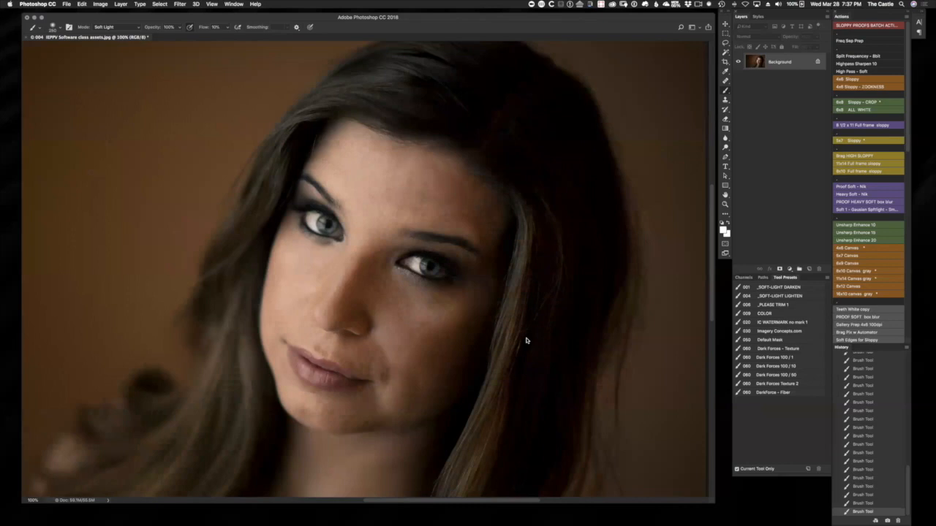
pyautogui.press('super+minus')
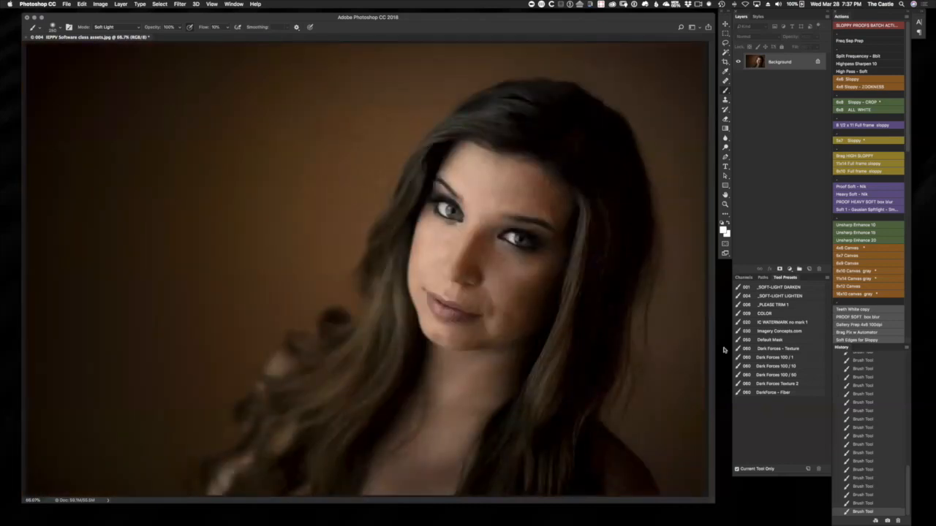
pyautogui.click(808, 269)
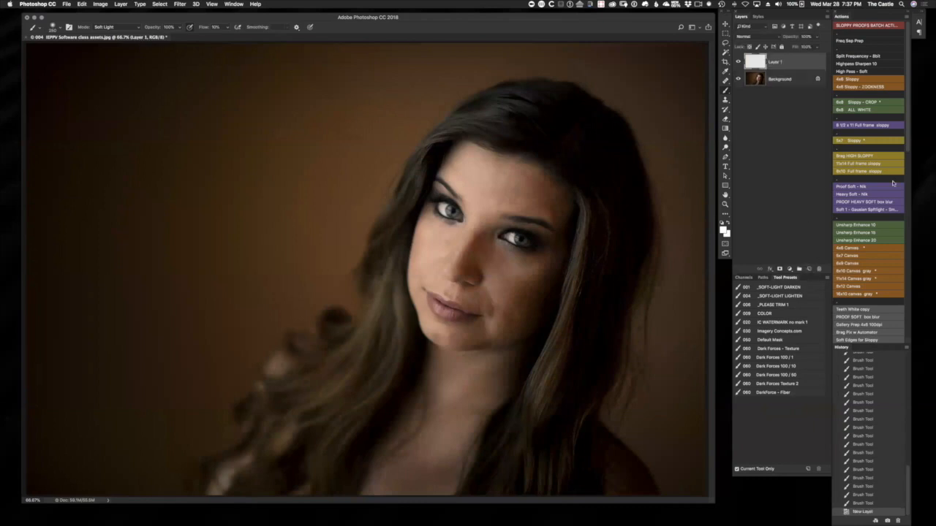
pyautogui.click(789, 269)
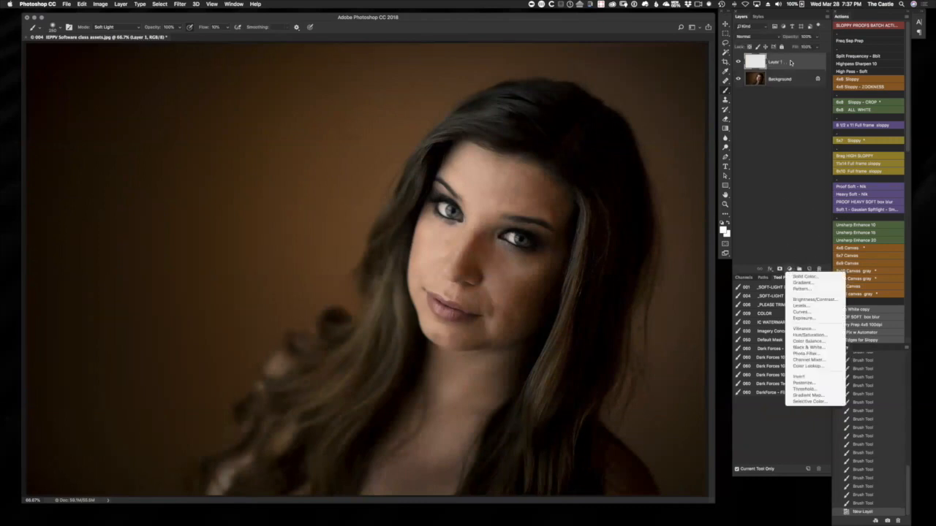
pyautogui.moveTo(790, 62); pyautogui.dragTo(812, 267)
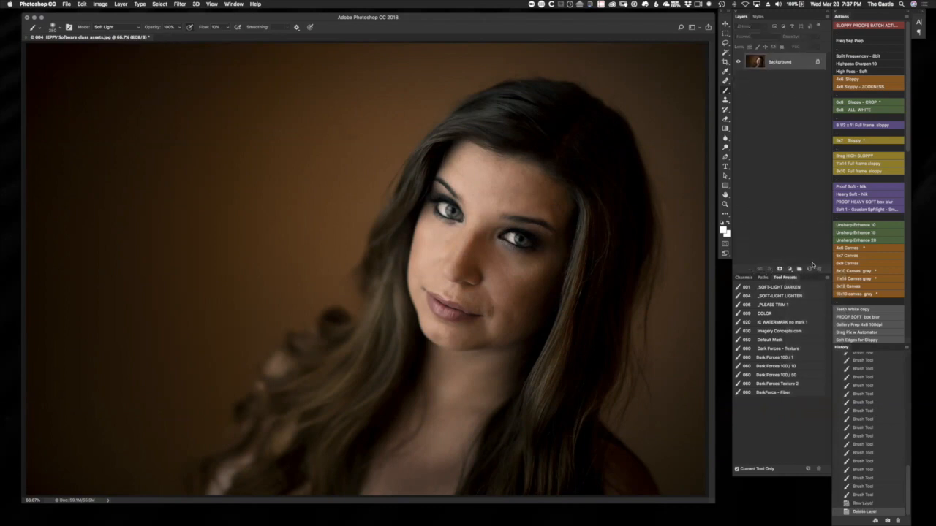
# Step: Add a Curves adjustment layer above the background and lift its black point, anchoring the lower tones with points on the curve
pyautogui.click(788, 270)
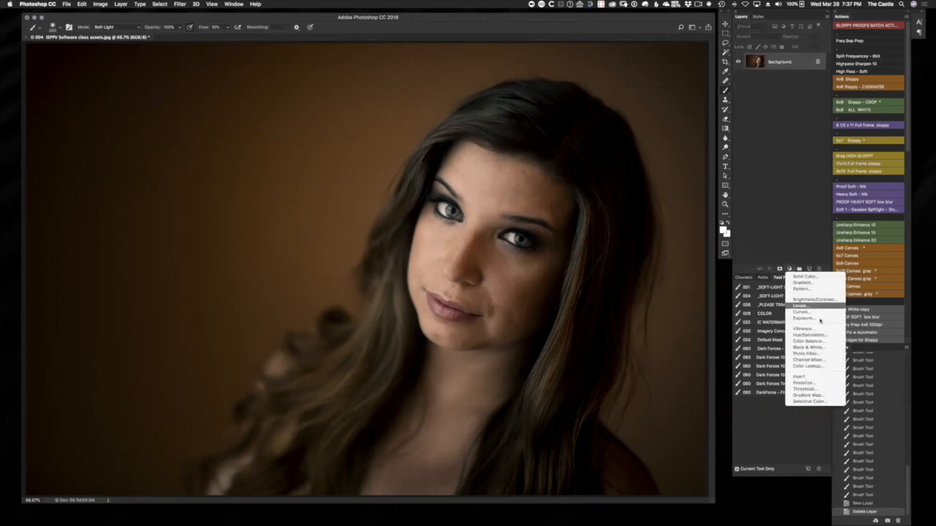
pyautogui.click(802, 312)
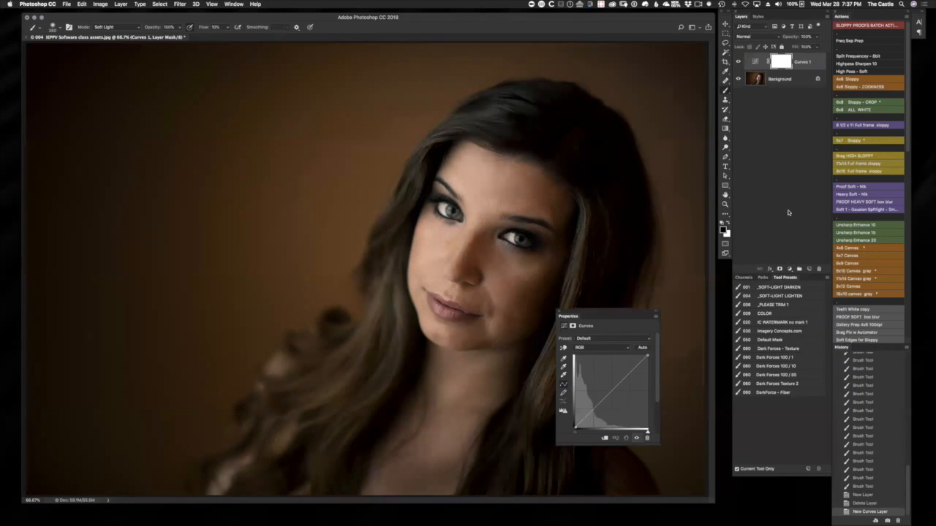
pyautogui.moveTo(612, 313); pyautogui.dragTo(188, 208)
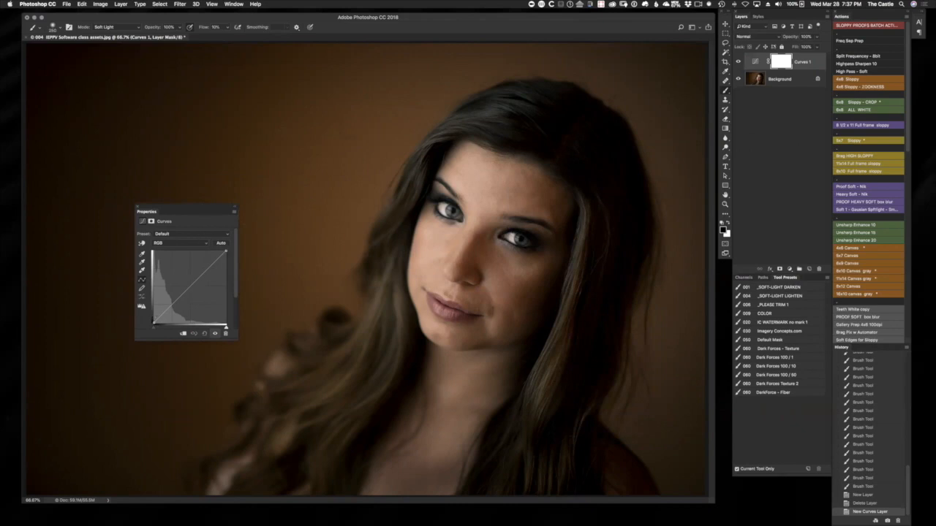
pyautogui.moveTo(161, 316)
pyautogui.mouseDown()
pyautogui.moveTo(178, 298)
pyautogui.moveTo(153, 321)
pyautogui.mouseUp()
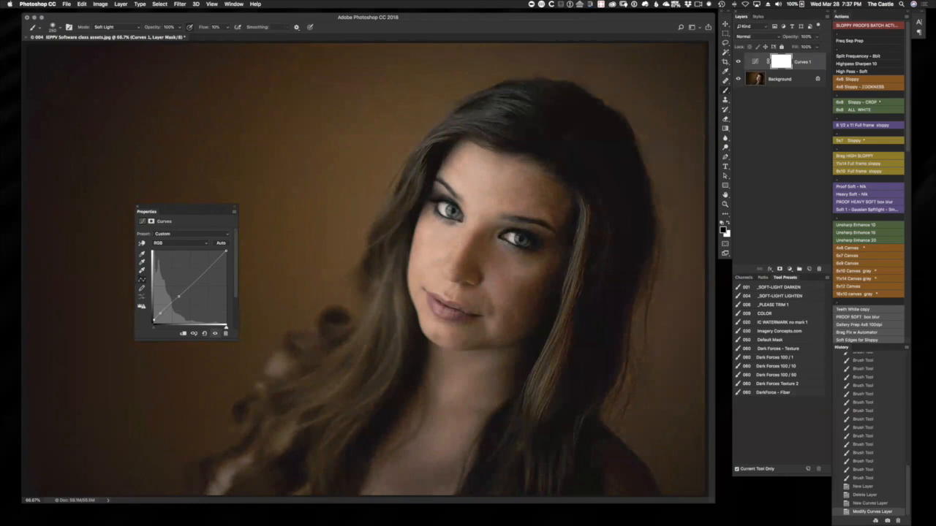
pyautogui.click(138, 209)
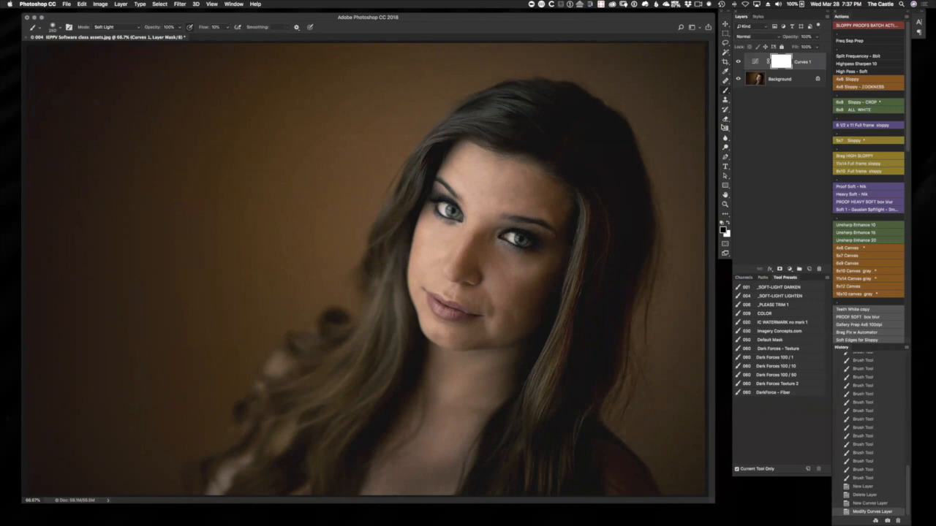
# Step: Fill the Curves 1 layer mask with black using the Paint Bucket tool
pyautogui.click(726, 128)
pyautogui.click(725, 132)
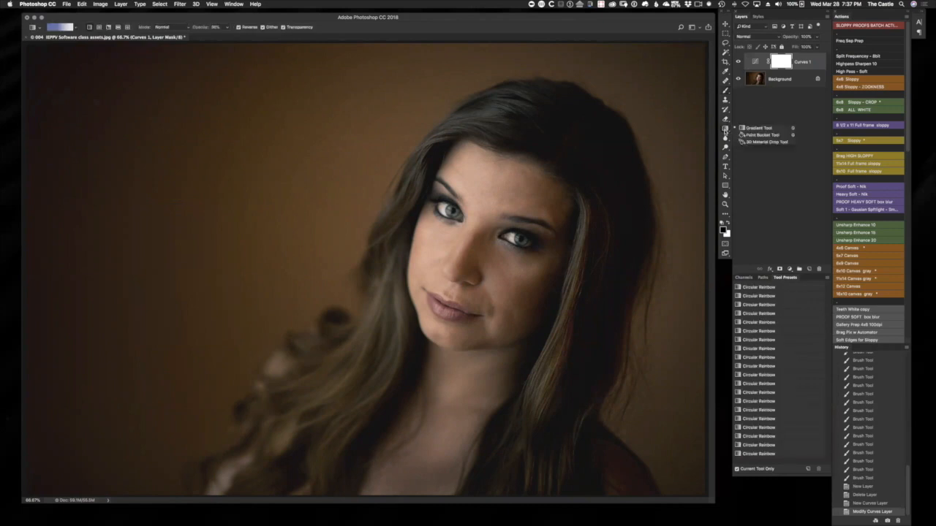
pyautogui.click(760, 136)
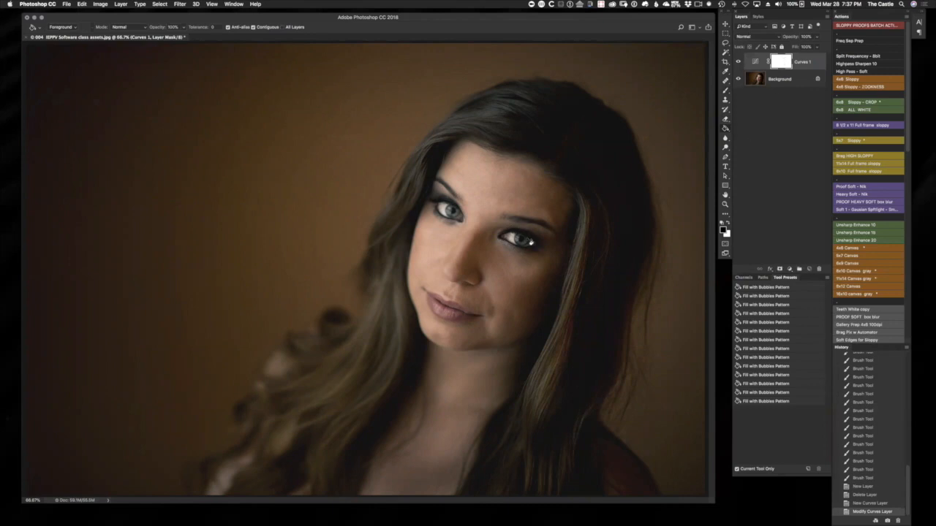
pyautogui.click(526, 238)
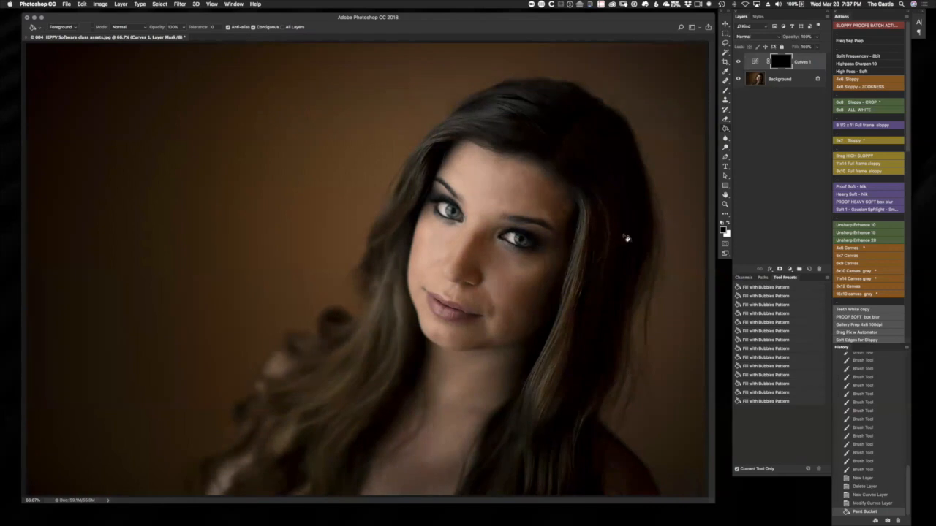
# Step: Switch to the Brush with white as the foreground colour and try painting the Curves mask over the hair on the shaded side
pyautogui.press('b')
pyautogui.press('x')
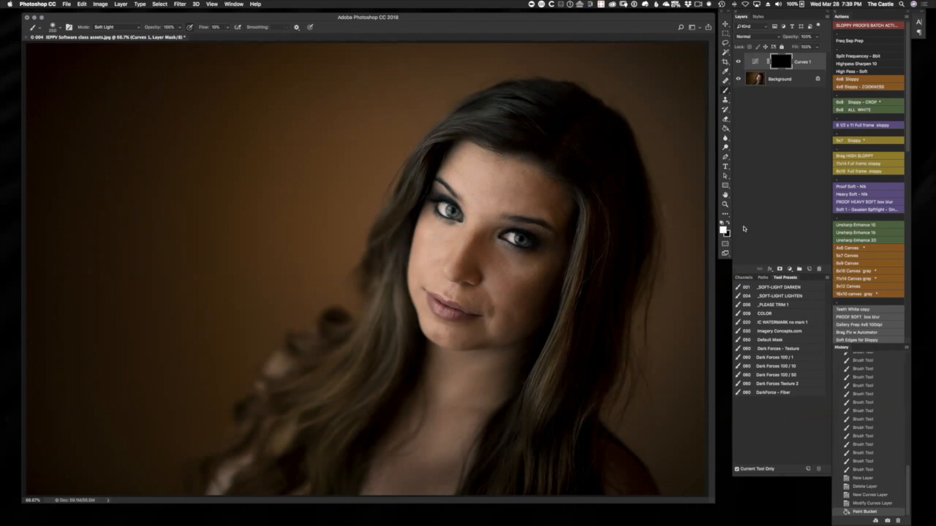
pyautogui.press('x')
pyautogui.press('x')
pyautogui.press('x')
pyautogui.press('x')
pyautogui.press('x')
pyautogui.press('x')
pyautogui.press('x')
pyautogui.press('x')
pyautogui.press('x')
pyautogui.press('x')
pyautogui.press('x')
pyautogui.press('x')
pyautogui.press('x')
pyautogui.press('x')
pyautogui.click(586, 362)
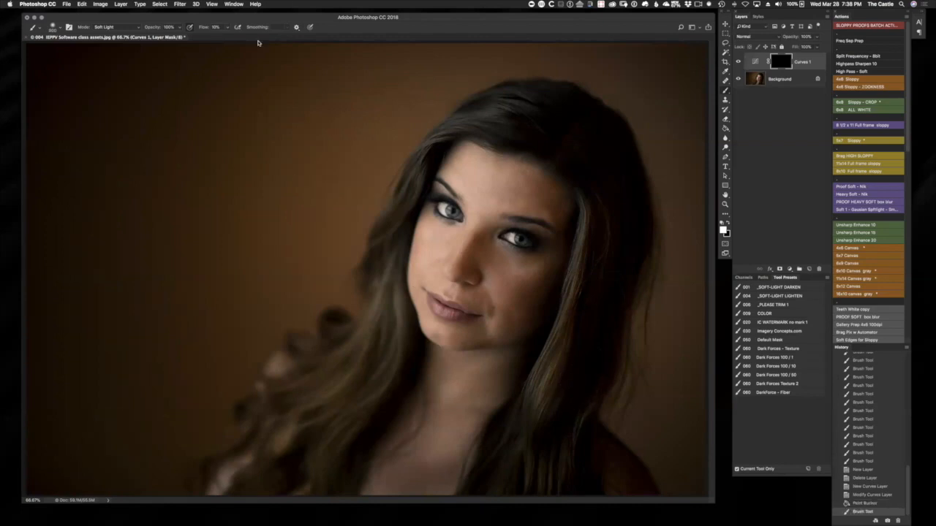
# Step: Set the brush to Normal mode with 31% flow and paint the Curves effect into the shaded hair and shoulder on the mask
pyautogui.click(106, 27)
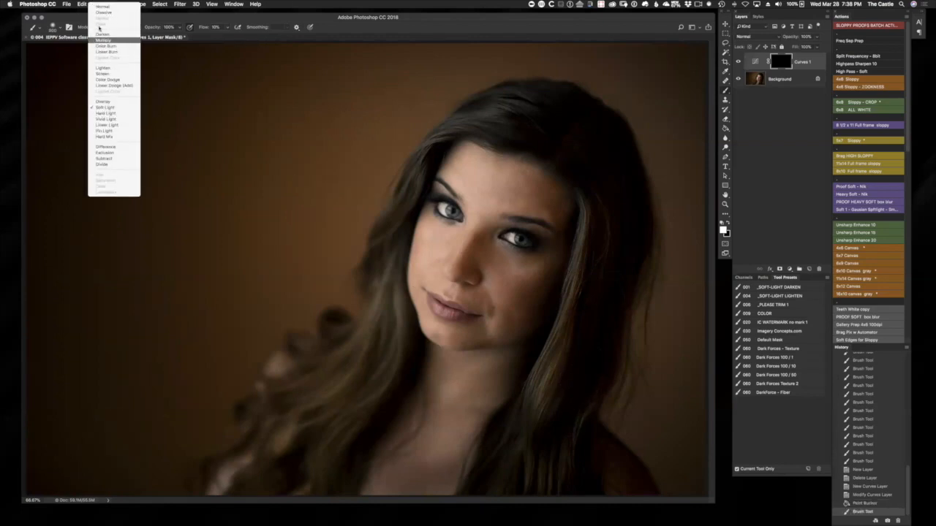
pyautogui.click(103, 6)
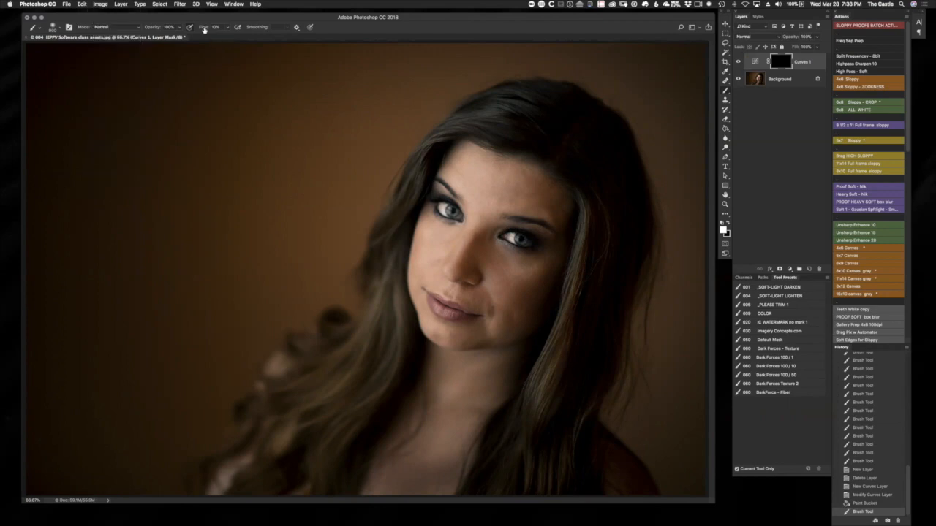
pyautogui.moveTo(204, 30); pyautogui.dragTo(211, 31)
pyautogui.moveTo(590, 403)
pyautogui.mouseDown()
pyautogui.moveTo(610, 351)
pyautogui.moveTo(585, 398)
pyautogui.moveTo(626, 208)
pyautogui.moveTo(619, 288)
pyautogui.moveTo(635, 257)
pyautogui.moveTo(613, 153)
pyautogui.moveTo(582, 123)
pyautogui.moveTo(639, 201)
pyautogui.moveTo(625, 344)
pyautogui.moveTo(590, 440)
pyautogui.moveTo(547, 479)
pyautogui.moveTo(574, 405)
pyautogui.moveTo(687, 420)
pyautogui.mouseUp()
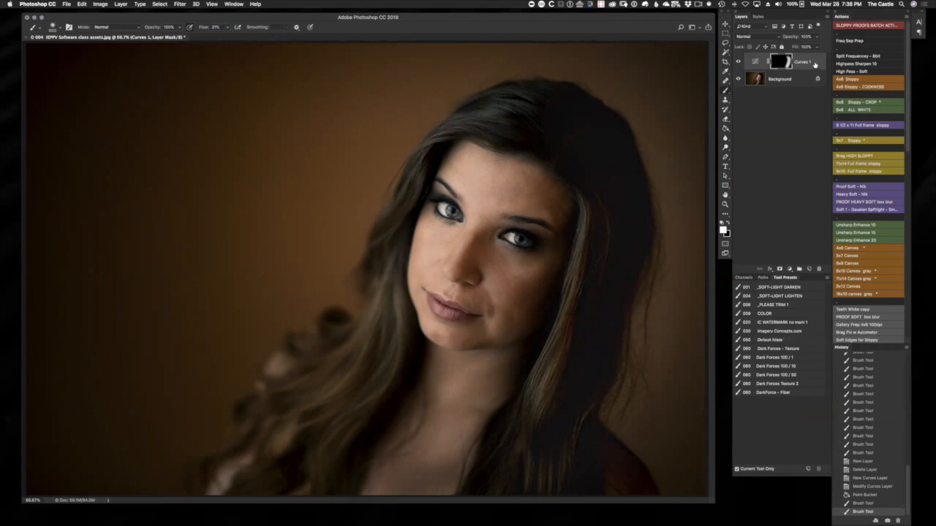
# Step: Delete the Curves 1 layer and open the background in the Camera Raw Filter with its window enlarged
pyautogui.moveTo(815, 64); pyautogui.dragTo(820, 270)
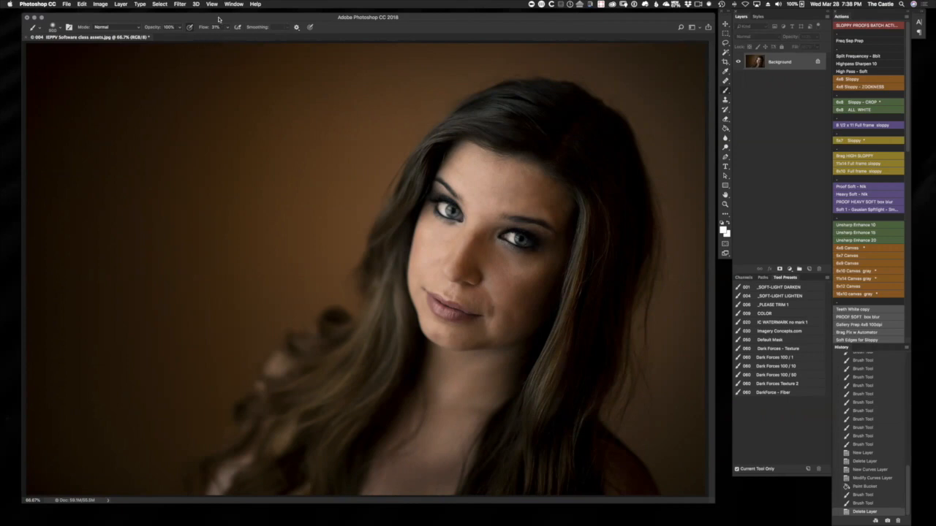
pyautogui.click(179, 6)
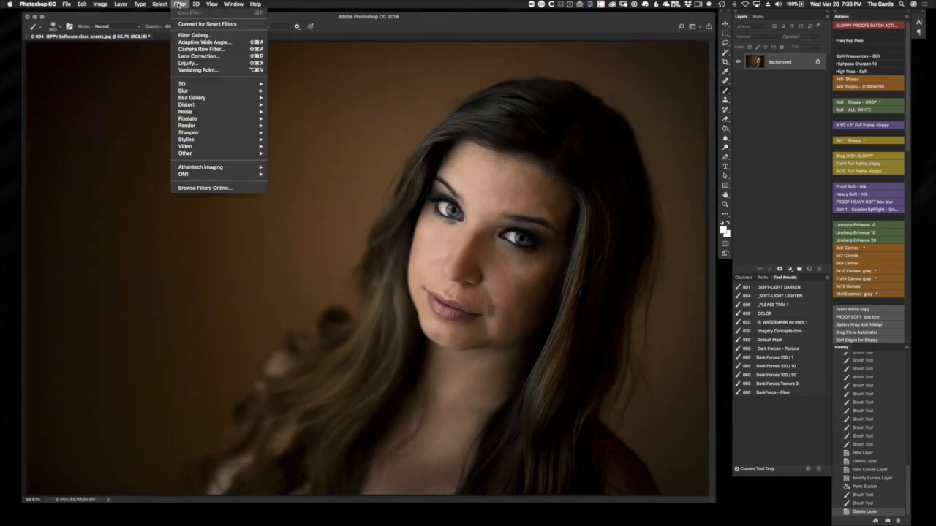
pyautogui.click(200, 49)
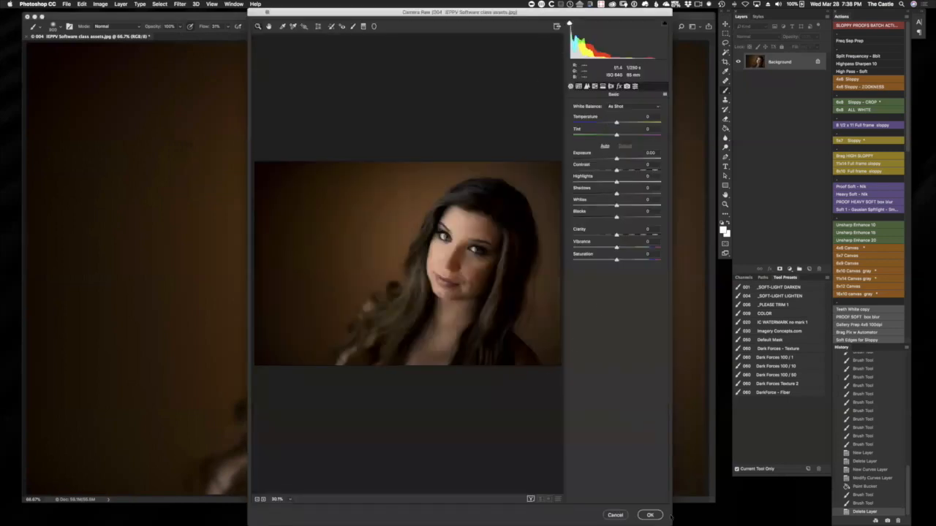
pyautogui.moveTo(671, 516); pyautogui.dragTo(832, 350)
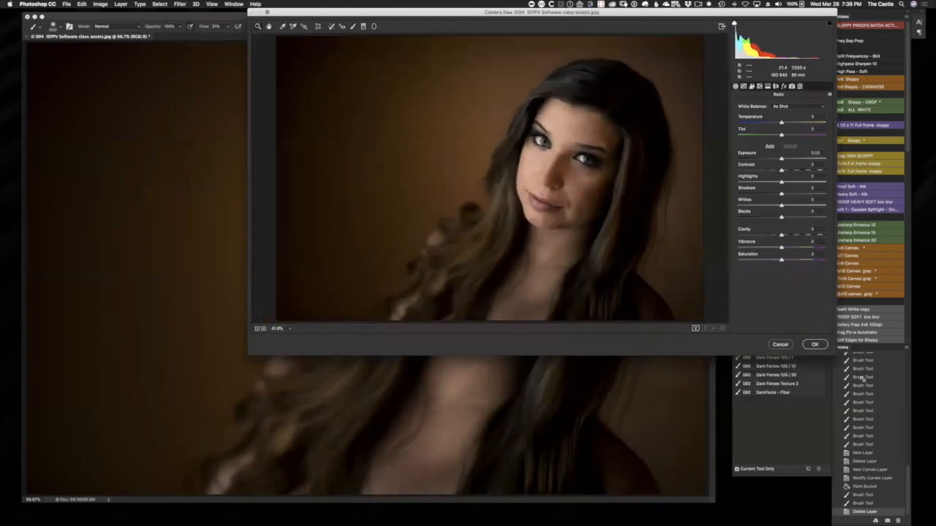
pyautogui.moveTo(863, 379); pyautogui.dragTo(870, 413)
pyautogui.moveTo(650, 13); pyautogui.dragTo(482, 58)
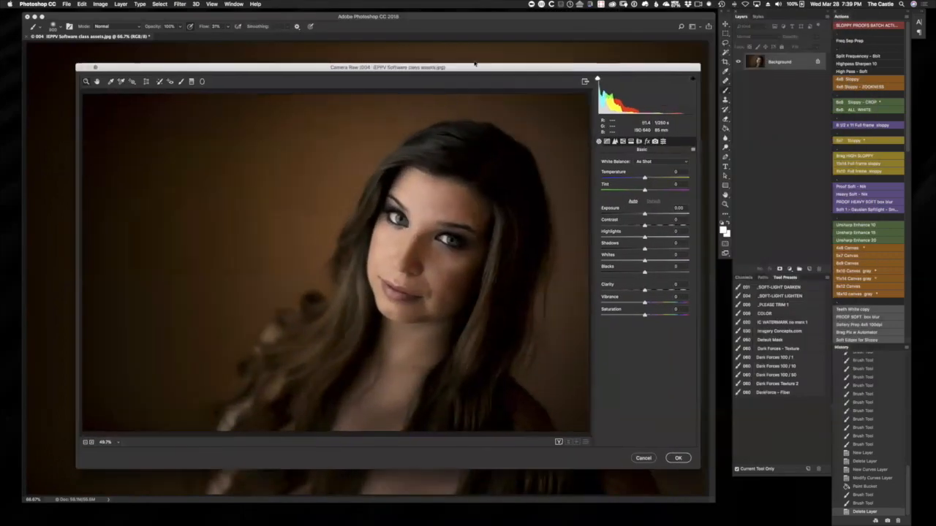
pyautogui.moveTo(698, 457); pyautogui.dragTo(776, 504)
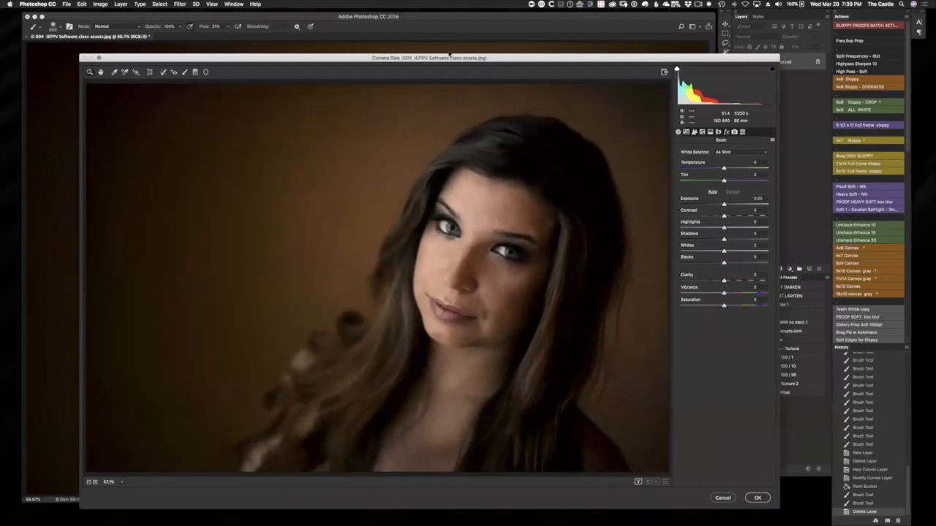
pyautogui.moveTo(449, 56); pyautogui.dragTo(414, 53)
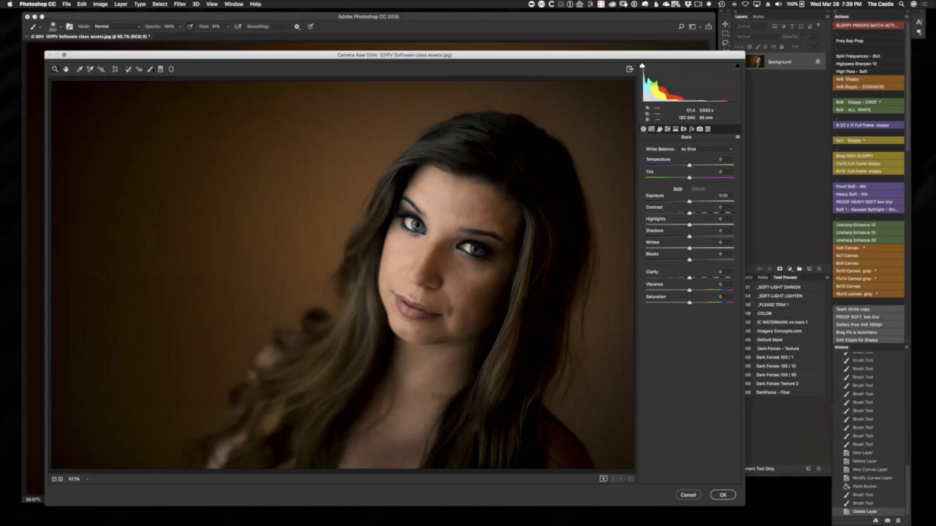
# Step: Activate the Camera Raw Adjustment Brush and reset its local correction settings
pyautogui.press('k')
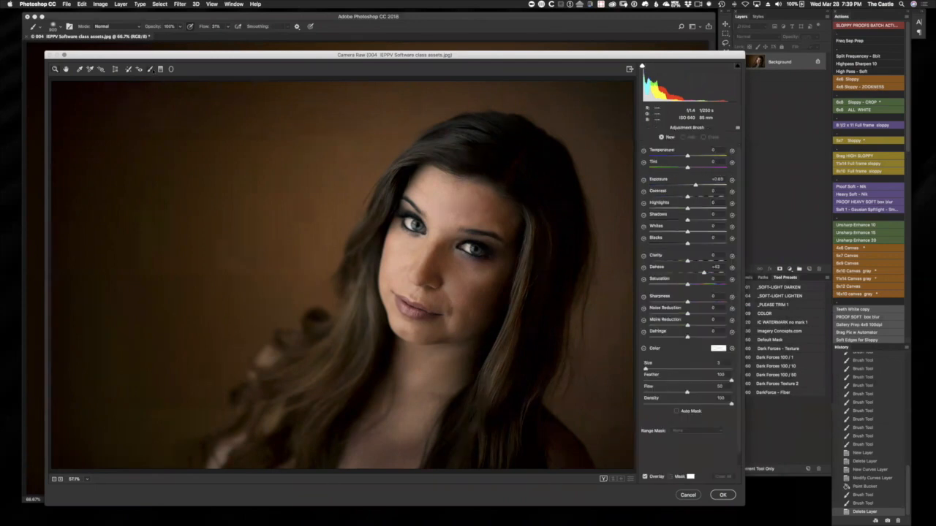
pyautogui.click(688, 186)
pyautogui.click(737, 129)
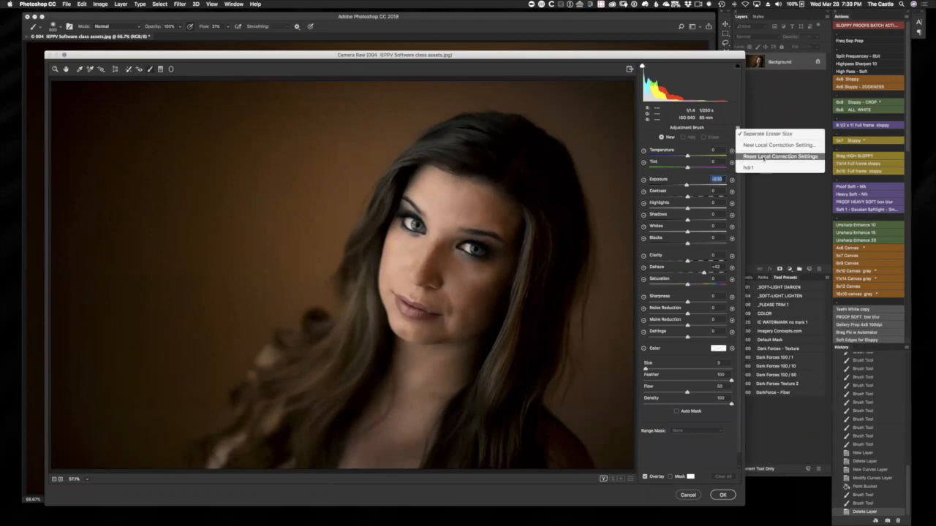
pyautogui.click(761, 157)
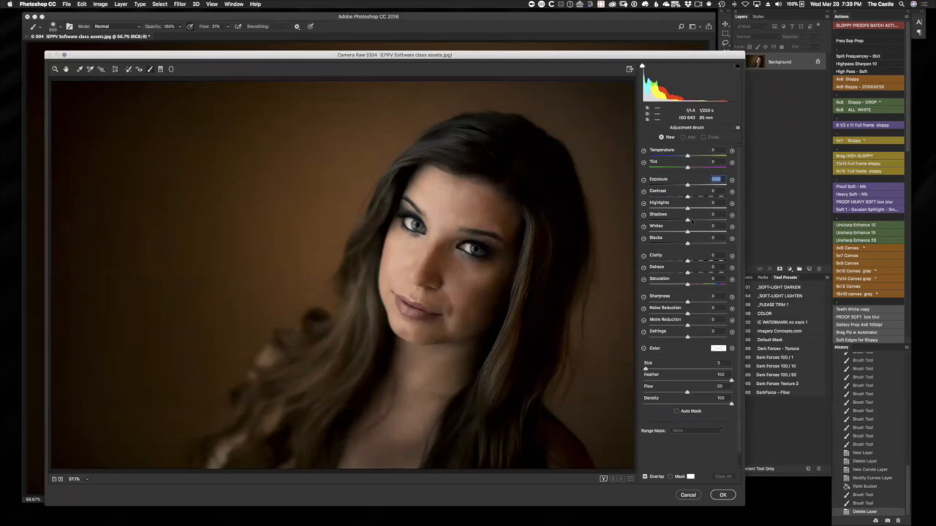
# Step: Set the Adjustment Brush to Shadows +14 and Blacks +12, enlarge it, and paint over the dark hair on the shaded side
pyautogui.moveTo(687, 220); pyautogui.dragTo(693, 243)
pyautogui.press(']')
pyautogui.press(']')
pyautogui.press(']')
pyautogui.press(']')
pyautogui.press(']')
pyautogui.press(']')
pyautogui.press(']')
pyautogui.moveTo(512, 416)
pyautogui.mouseDown()
pyautogui.moveTo(532, 331)
pyautogui.moveTo(510, 408)
pyautogui.moveTo(545, 320)
pyautogui.moveTo(510, 406)
pyautogui.moveTo(526, 345)
pyautogui.moveTo(570, 274)
pyautogui.moveTo(538, 165)
pyautogui.moveTo(552, 179)
pyautogui.moveTo(510, 412)
pyautogui.moveTo(551, 273)
pyautogui.mouseUp()
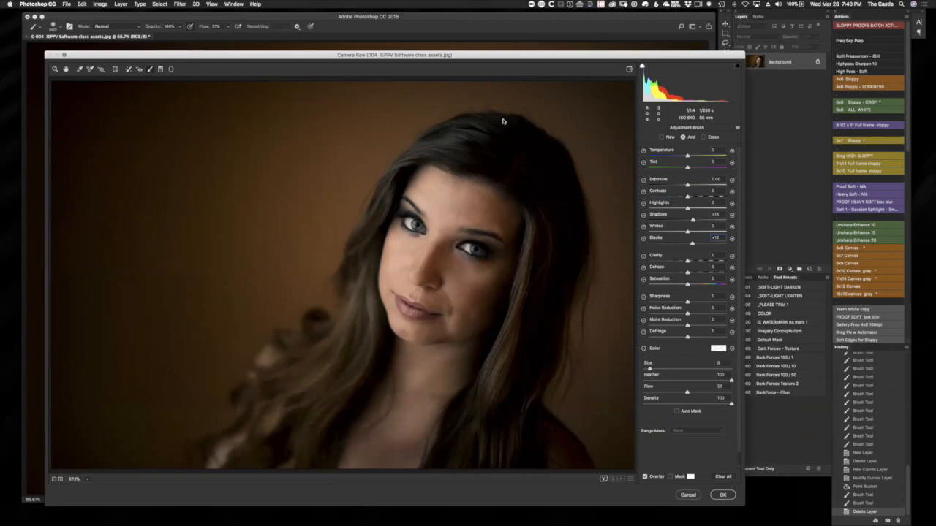
pyautogui.moveTo(510, 57)
pyautogui.mouseDown()
pyautogui.moveTo(528, 48)
pyautogui.moveTo(514, 51)
pyautogui.mouseUp()
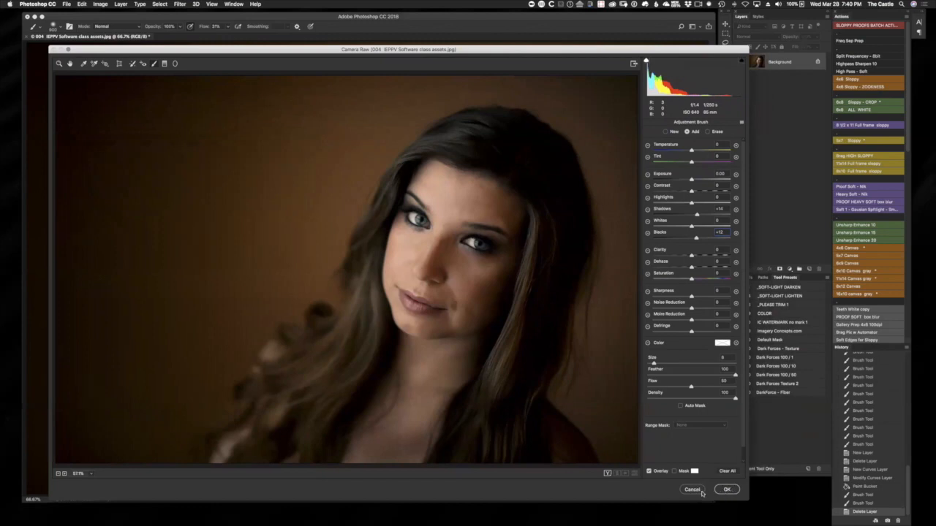
pyautogui.moveTo(121, 57); pyautogui.dragTo(138, 57)
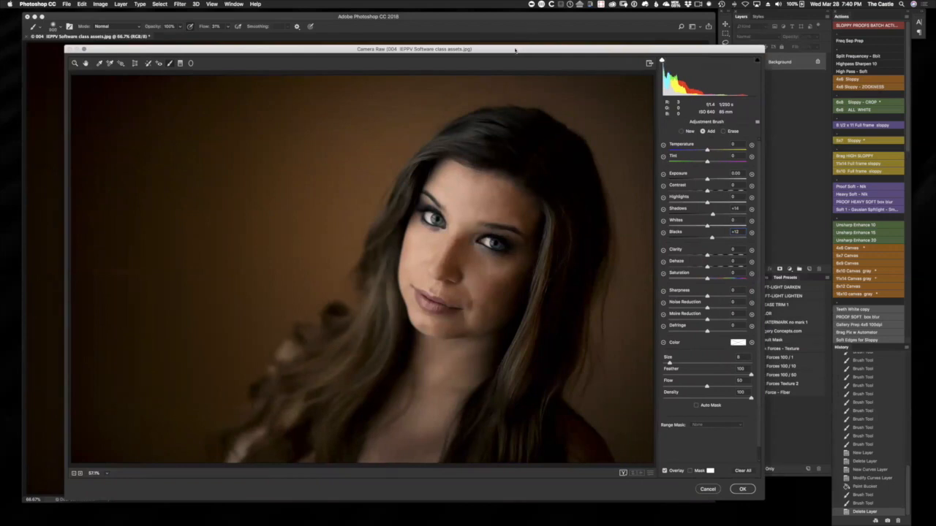
pyautogui.moveTo(515, 51)
pyautogui.mouseDown()
pyautogui.moveTo(935, 118)
pyautogui.moveTo(935, 139)
pyautogui.moveTo(935, 68)
pyautogui.moveTo(589, 73)
pyautogui.moveTo(515, 50)
pyautogui.mouseUp()
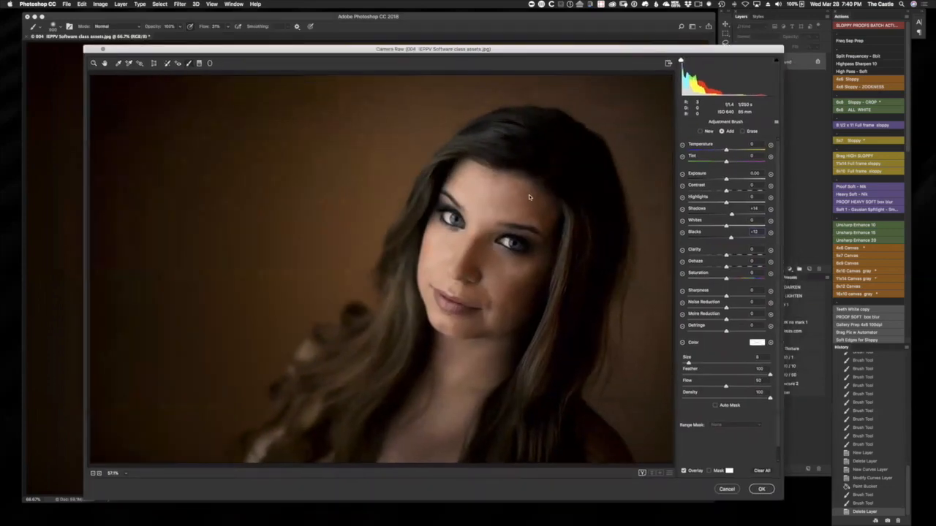
pyautogui.moveTo(203, 49); pyautogui.dragTo(190, 47)
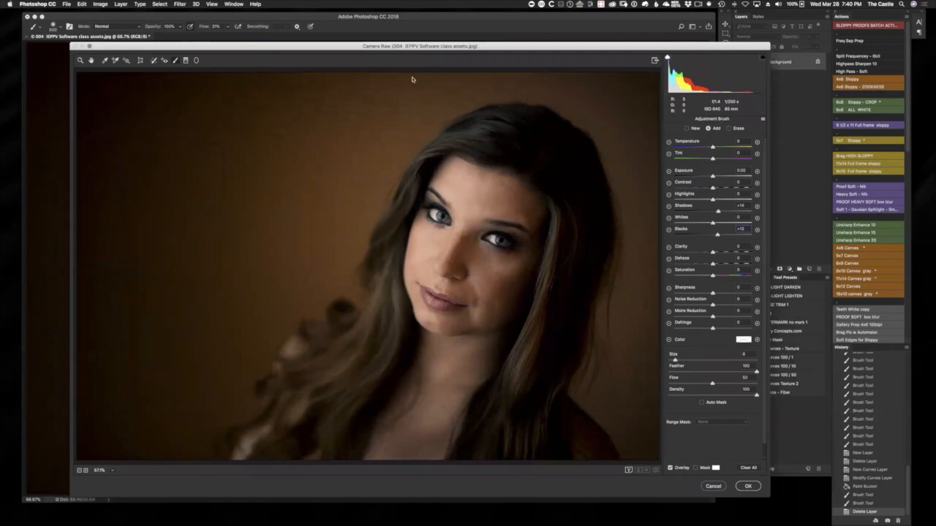
pyautogui.moveTo(427, 50)
pyautogui.mouseDown()
pyautogui.moveTo(434, 59)
pyautogui.moveTo(417, 60)
pyautogui.moveTo(426, 53)
pyautogui.mouseUp()
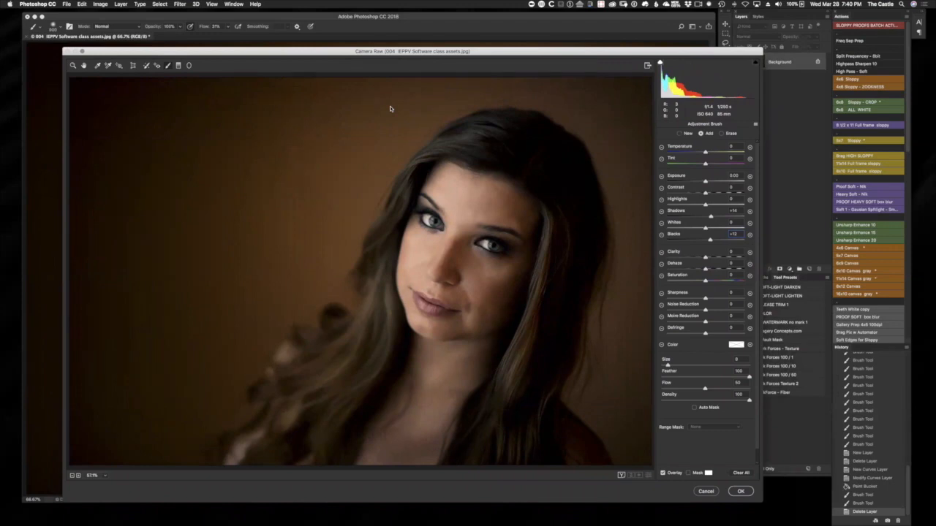
pyautogui.moveTo(453, 53); pyautogui.dragTo(450, 56)
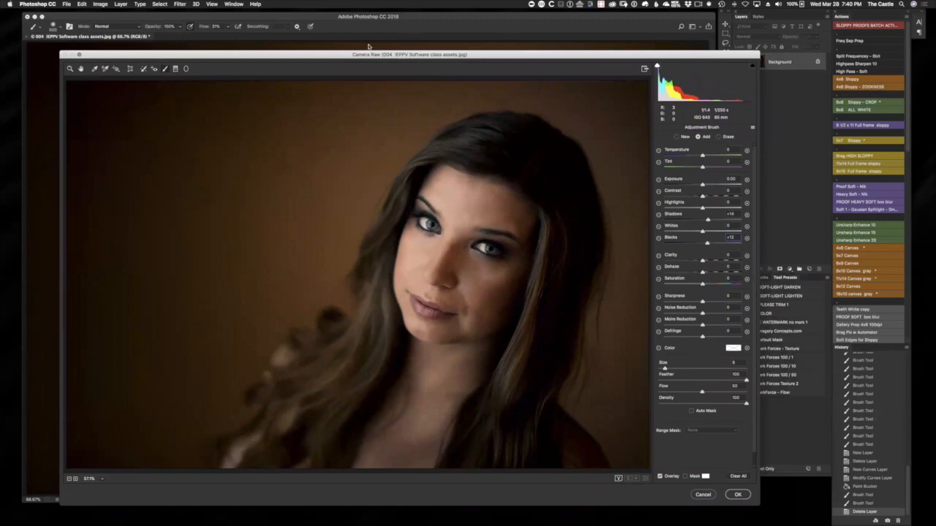
pyautogui.moveTo(365, 56); pyautogui.dragTo(389, 56)
pyautogui.press('Return')
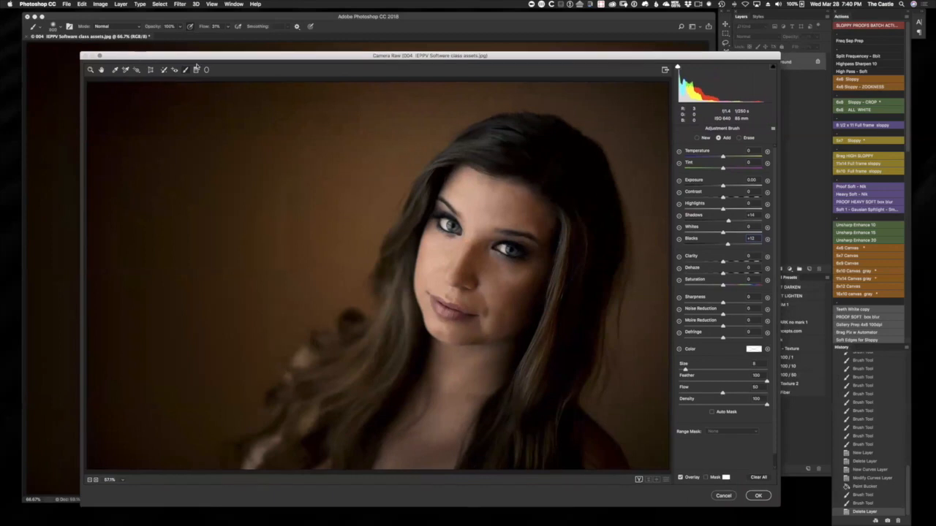
pyautogui.press('super+shift+a')
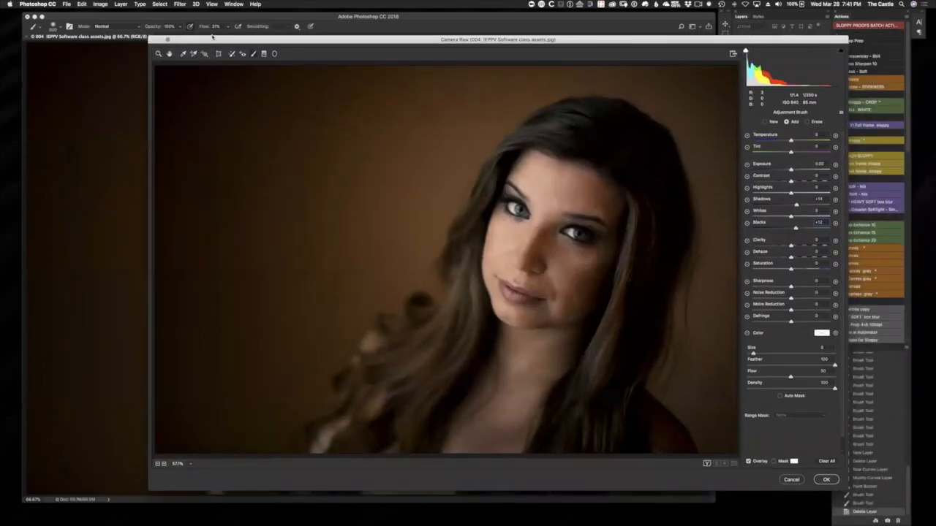
# Step: Force quit the unresponsive Photoshop CC and close the Force Quit Applications window
pyautogui.press('super+alt+Escape')
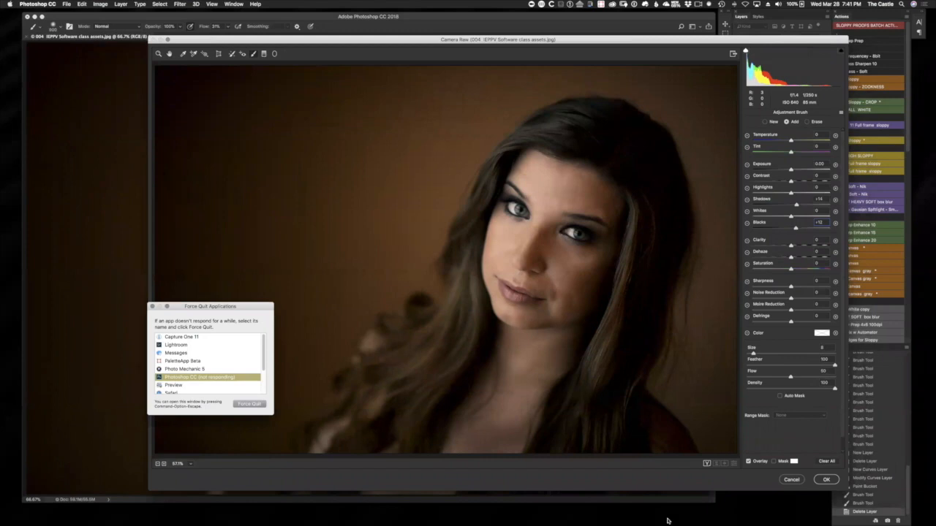
pyautogui.click(250, 405)
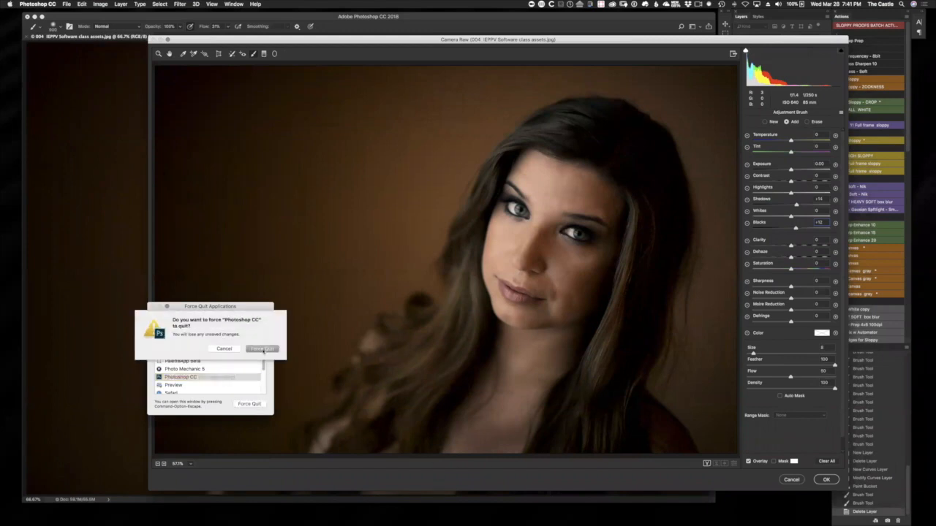
pyautogui.click(264, 350)
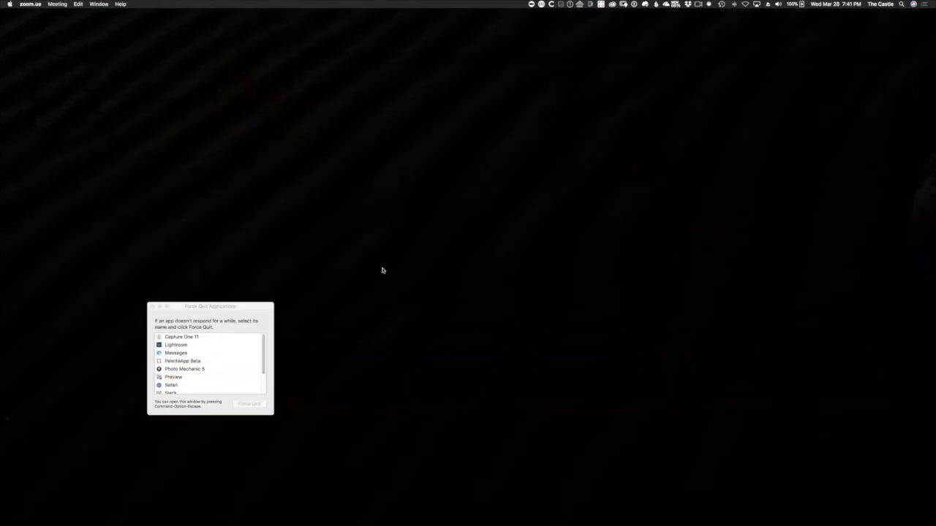
pyautogui.click(152, 307)
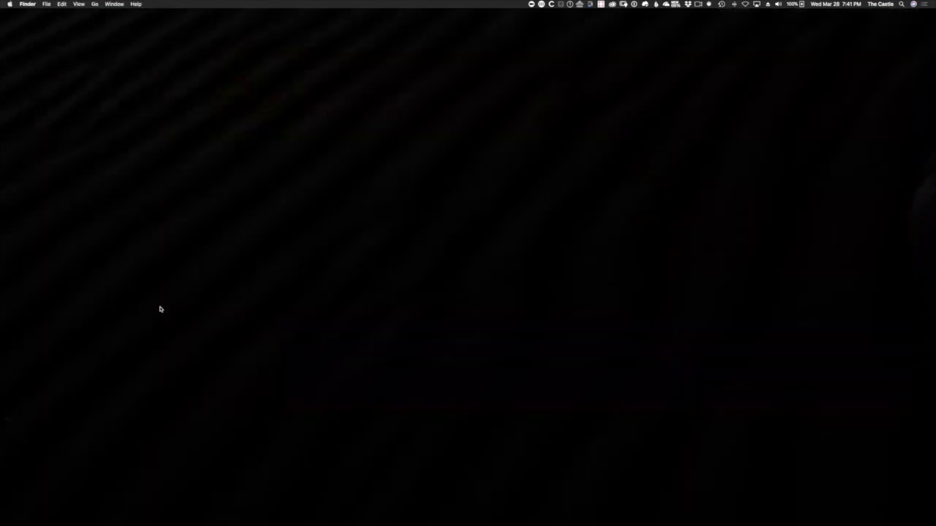
# Step: Switch to Lightroom, select the portrait 004 IEPPV Software-class assets.DNG and send it to Photoshop for editing
pyautogui.hotkey('ctrl', 'Right')
pyautogui.hotkey('ctrl', 'Left')
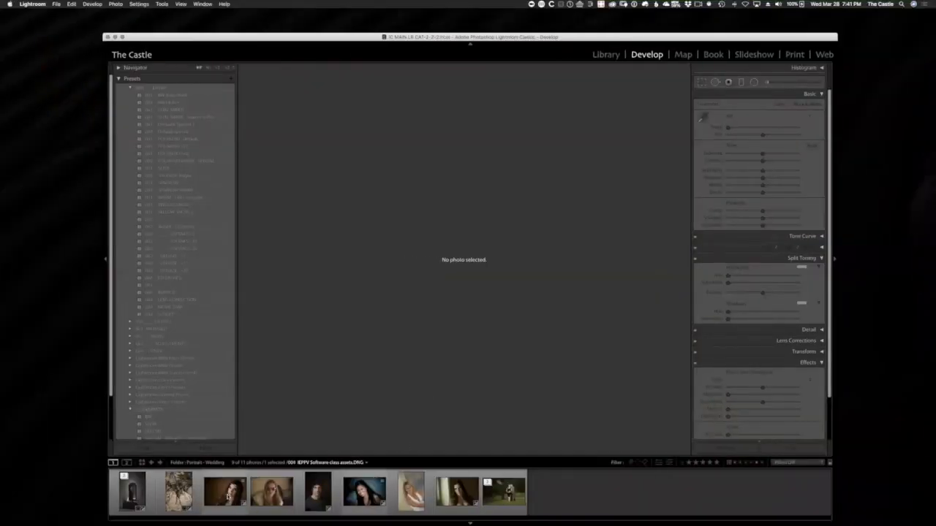
pyautogui.click(229, 497)
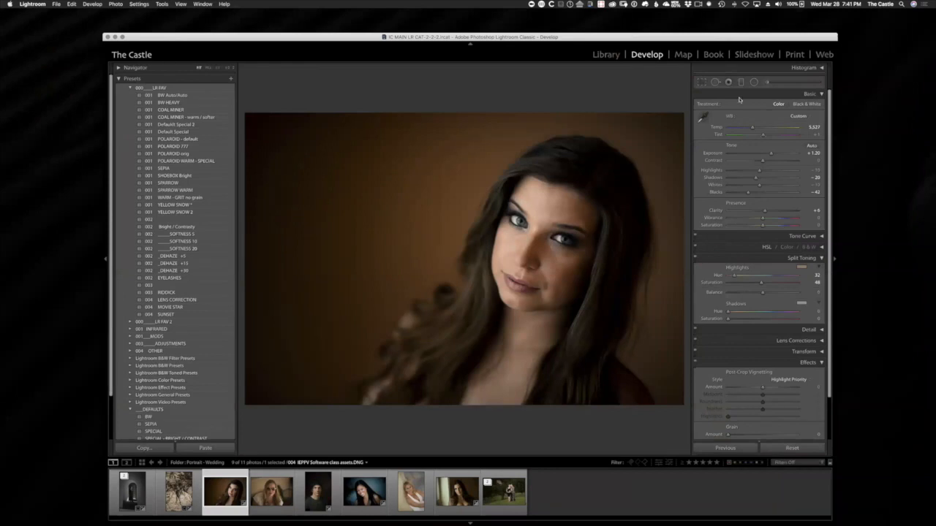
pyautogui.moveTo(614, 36); pyautogui.dragTo(596, 36)
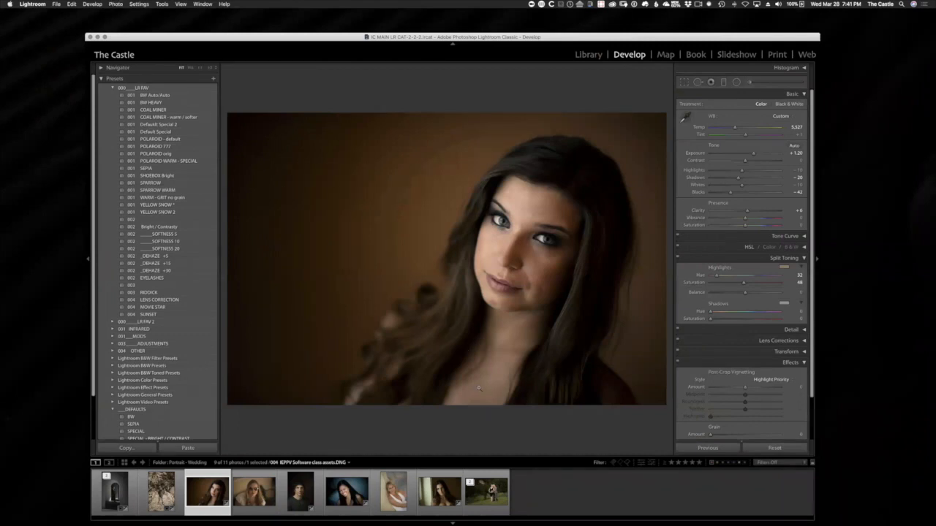
pyautogui.press('super+e')
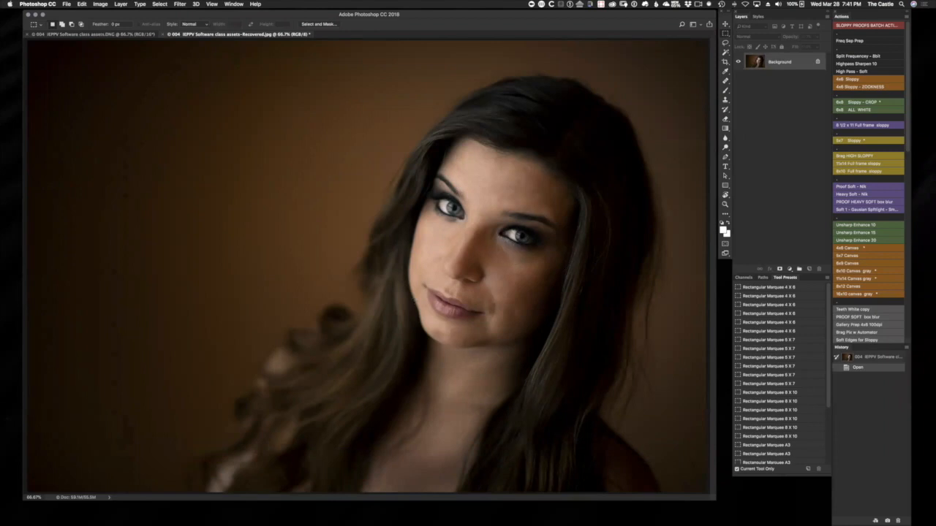
# Step: Open the recovered portrait in the Camera Raw Filter and enlarge the filter's window
pyautogui.press('super+plus')
pyautogui.press('super+plus')
pyautogui.press('super+plus')
pyautogui.press('super+minus')
pyautogui.press('super+minus')
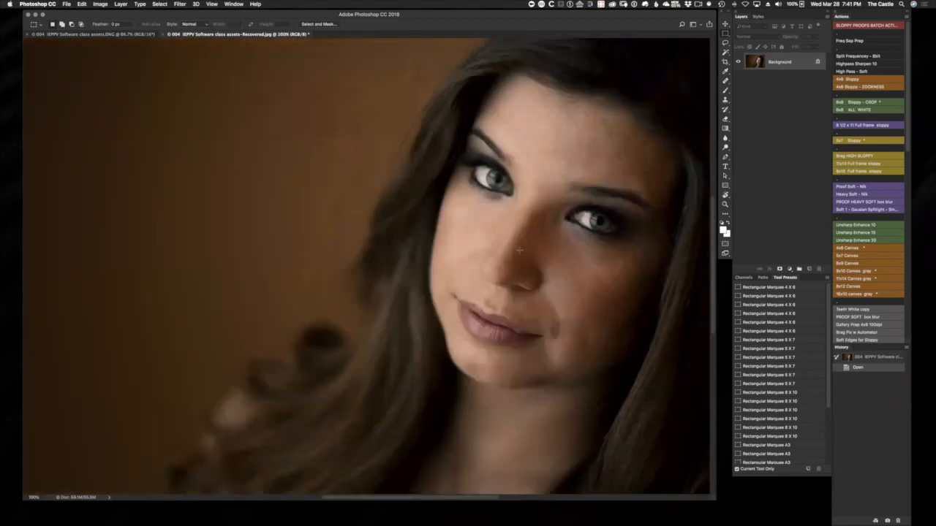
pyautogui.press('super+minus')
pyautogui.press('super+plus')
pyautogui.hscroll(5, 578, 251)
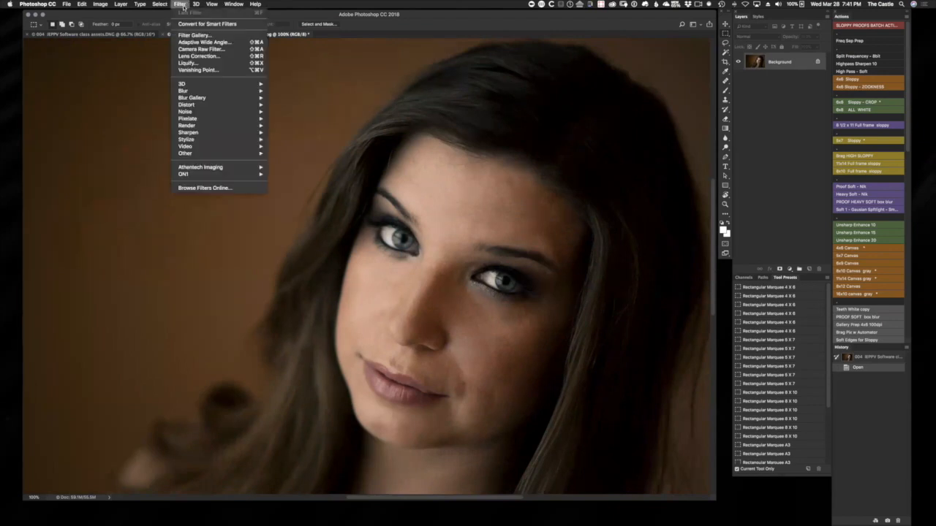
pyautogui.click(180, 4)
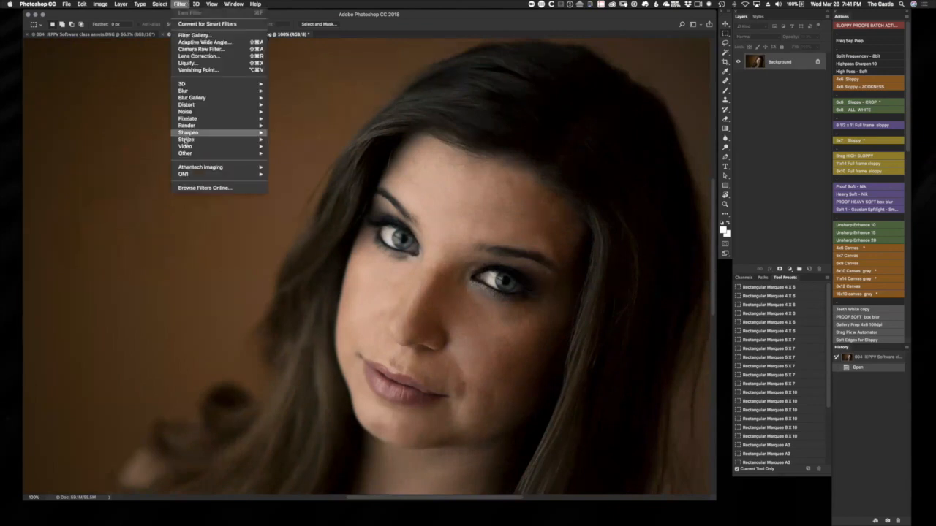
pyautogui.click(204, 49)
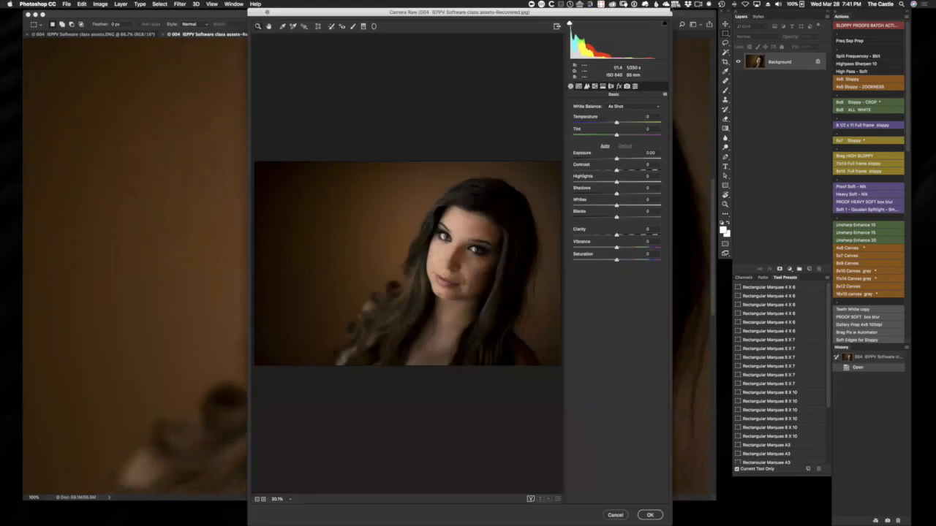
pyautogui.moveTo(672, 9); pyautogui.dragTo(923, 123)
pyautogui.moveTo(756, 127); pyautogui.dragTo(600, 44)
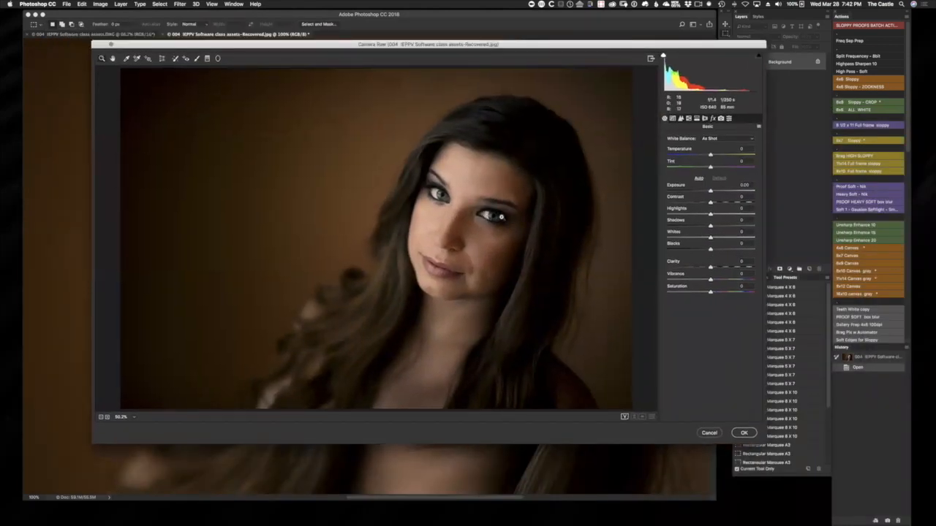
# Step: Activate the Camera Raw Adjustment Brush near the eyes and reset its local correction settings
pyautogui.click(503, 217)
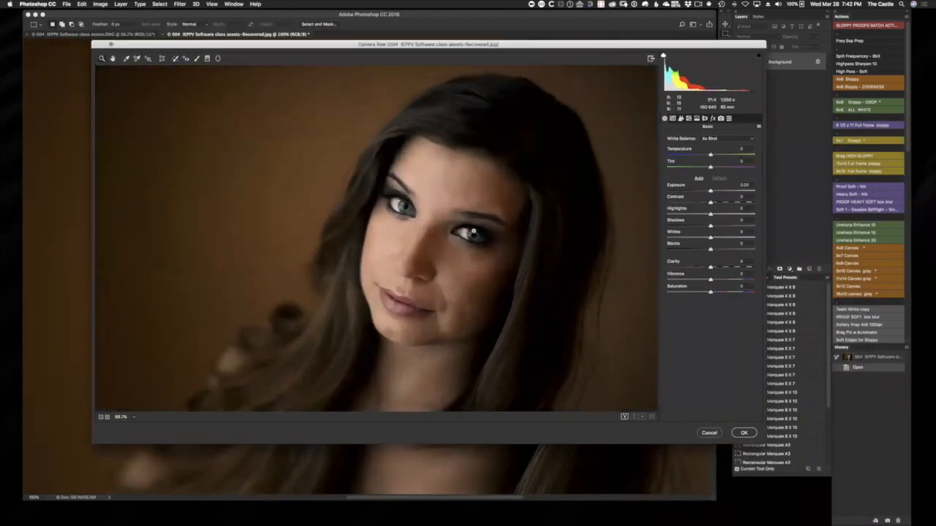
pyautogui.click(474, 231)
pyautogui.click(455, 245)
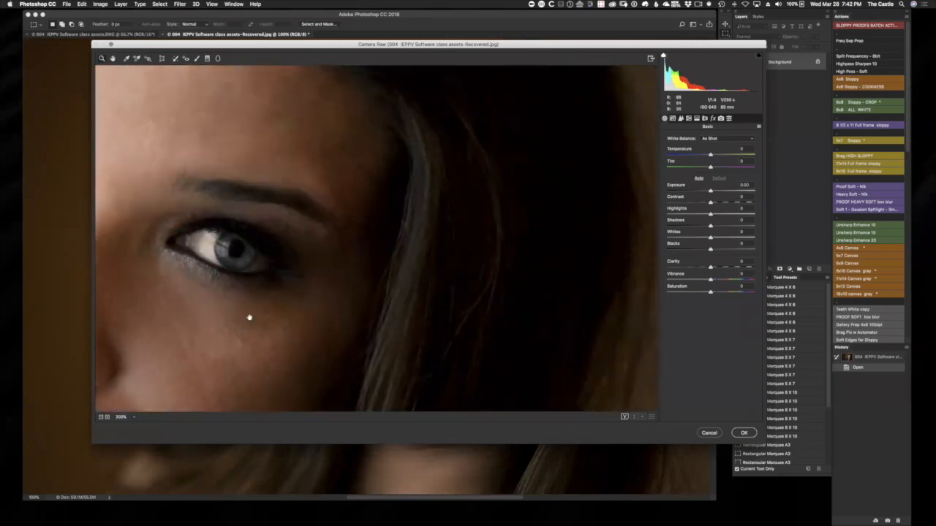
pyautogui.moveTo(249, 318); pyautogui.dragTo(567, 288)
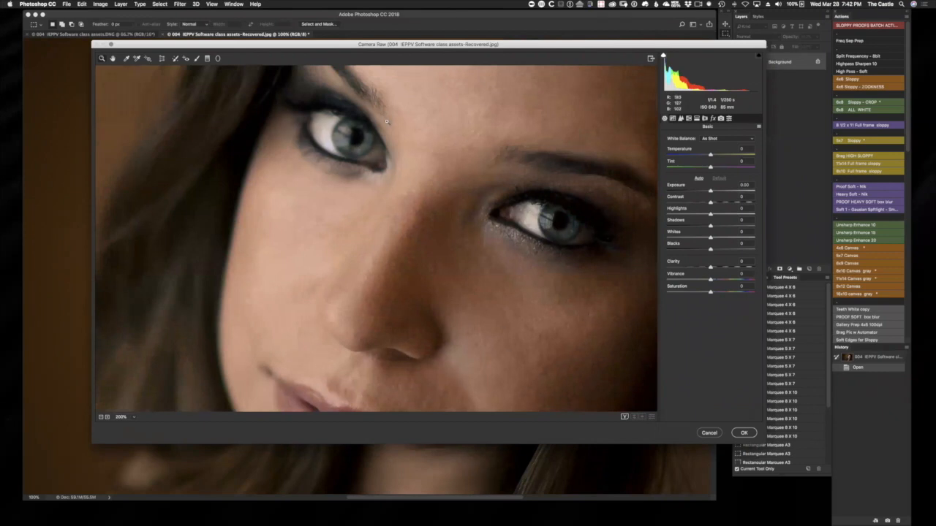
pyautogui.press('k')
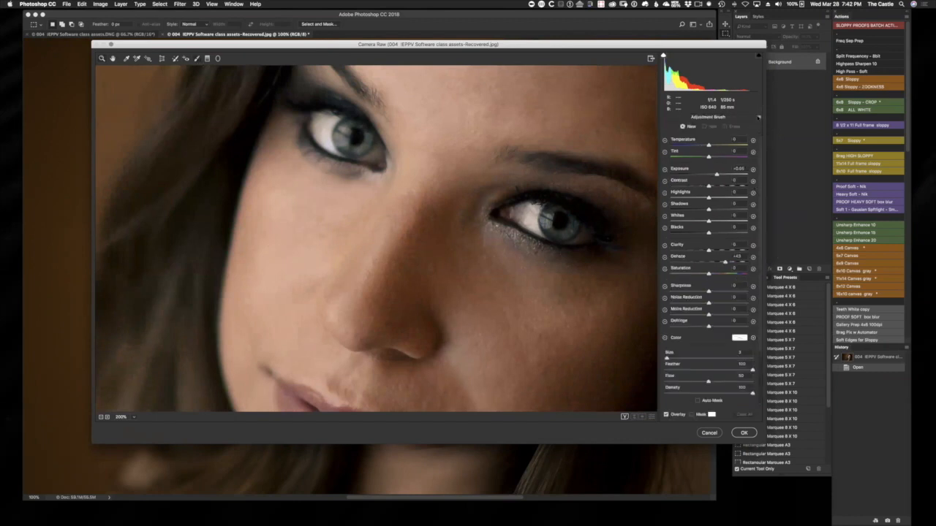
pyautogui.click(759, 118)
pyautogui.click(773, 149)
# Step: Paint over the iris on the shaded side with the Adjustment Brush and raise its Exposure to +1.20
pyautogui.moveTo(708, 175); pyautogui.dragTo(712, 175)
pyautogui.click(553, 234)
pyautogui.moveTo(571, 231); pyautogui.dragTo(547, 220)
pyautogui.moveTo(712, 174); pyautogui.dragTo(720, 176)
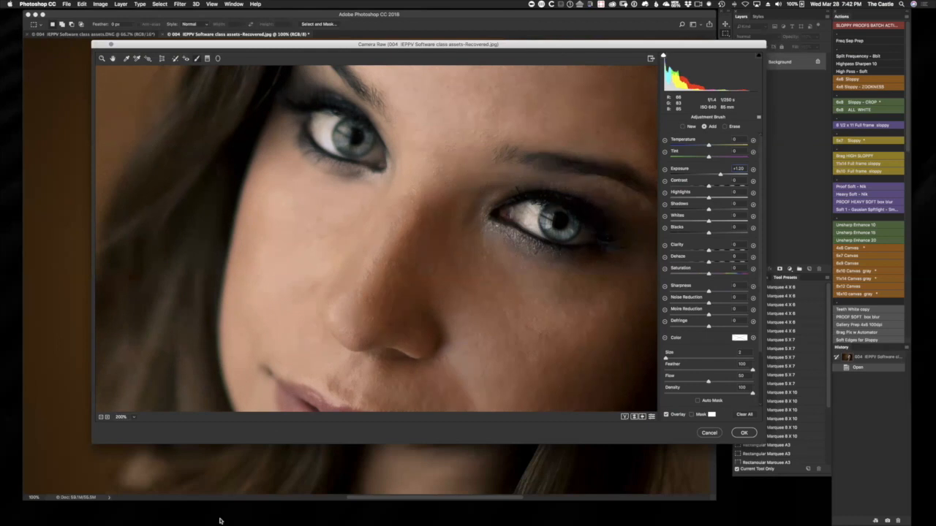
# Step: Force quit the unresponsive Photoshop CC and relaunch it, closing the Timeline panel
pyautogui.moveTo(209, 521)
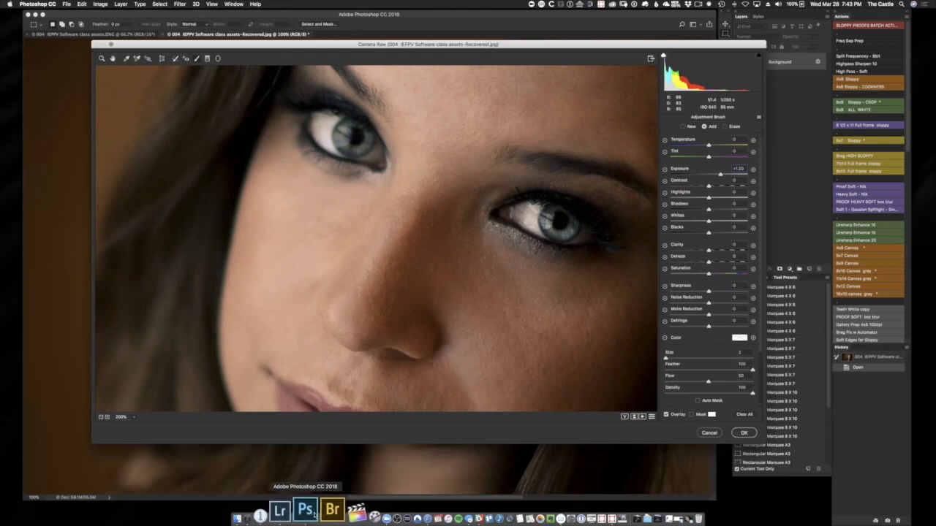
pyautogui.rightClick(311, 515)
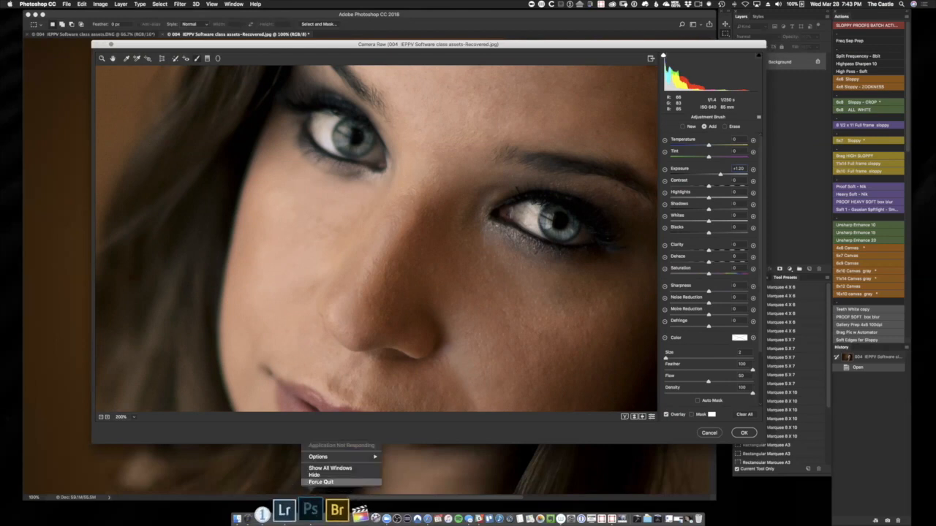
pyautogui.click(318, 482)
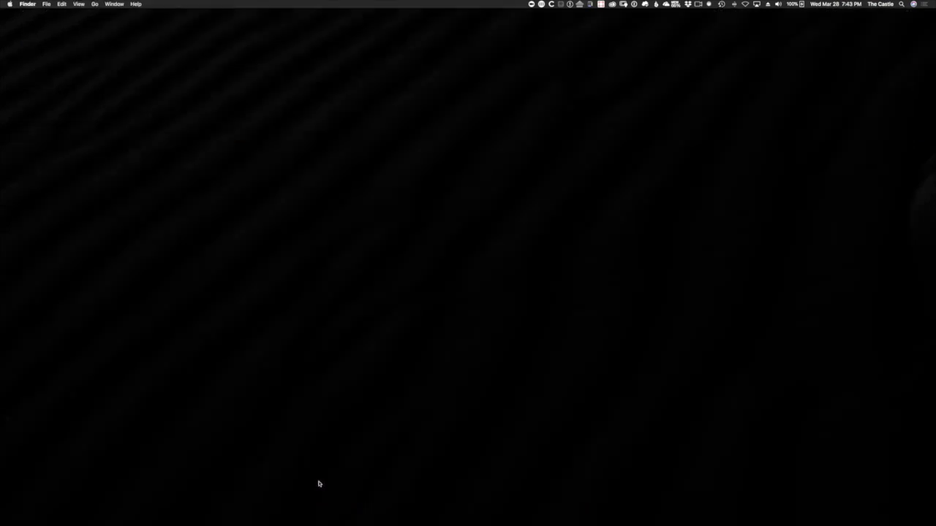
pyautogui.click(303, 510)
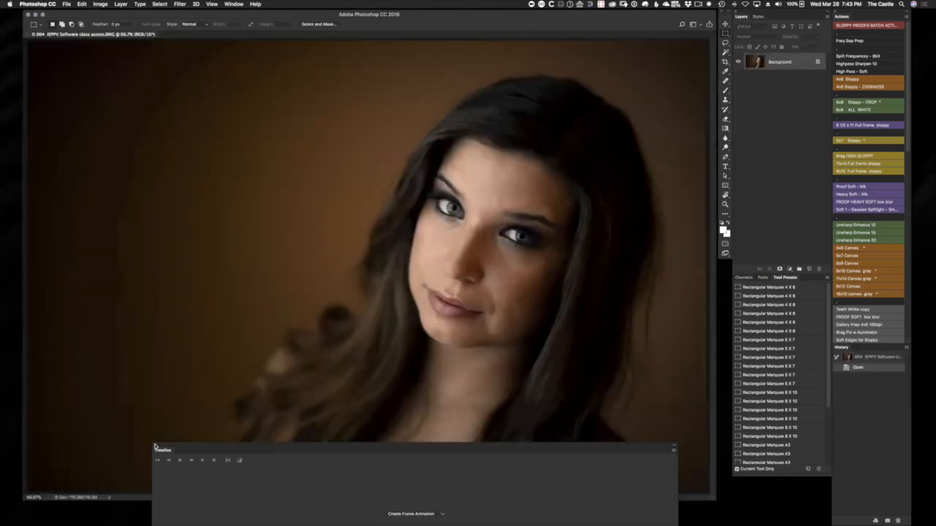
pyautogui.click(154, 446)
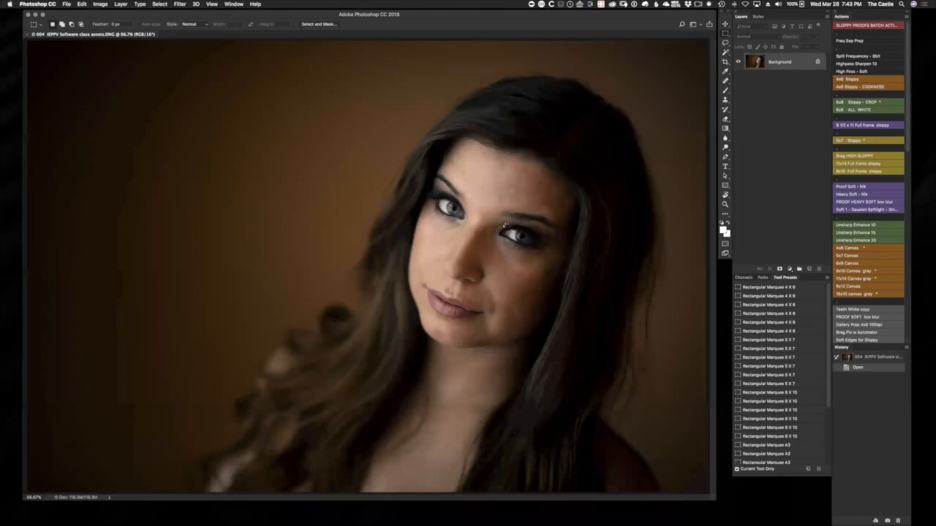
# Step: Examine the recovered portrait's face up close and compare it with the version in Lightroom
pyautogui.press('super+equal')
pyautogui.press('super+equal')
pyautogui.press('super+equal')
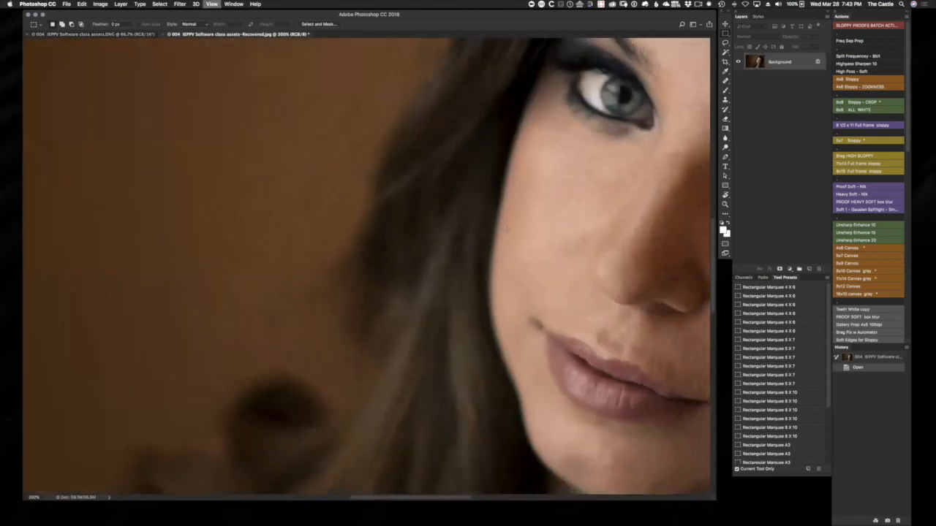
pyautogui.press('super+1')
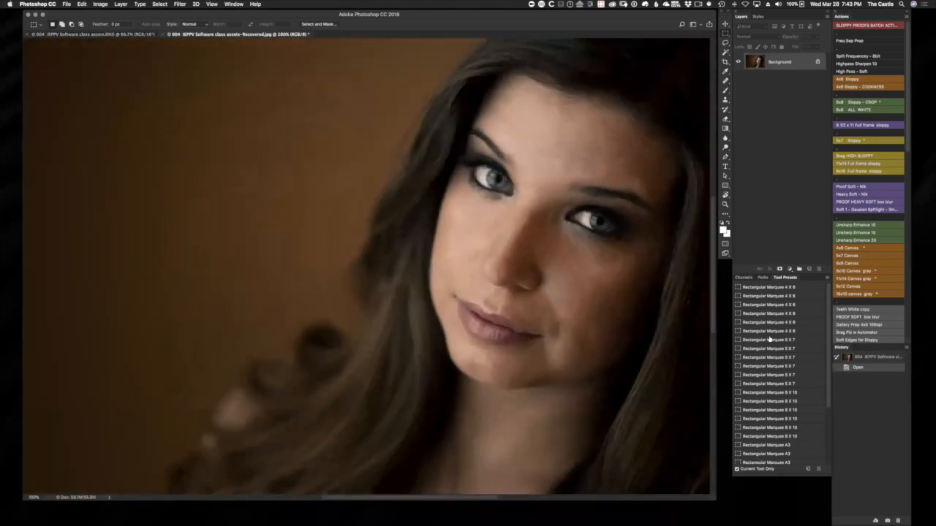
pyautogui.press('super+shift+s')
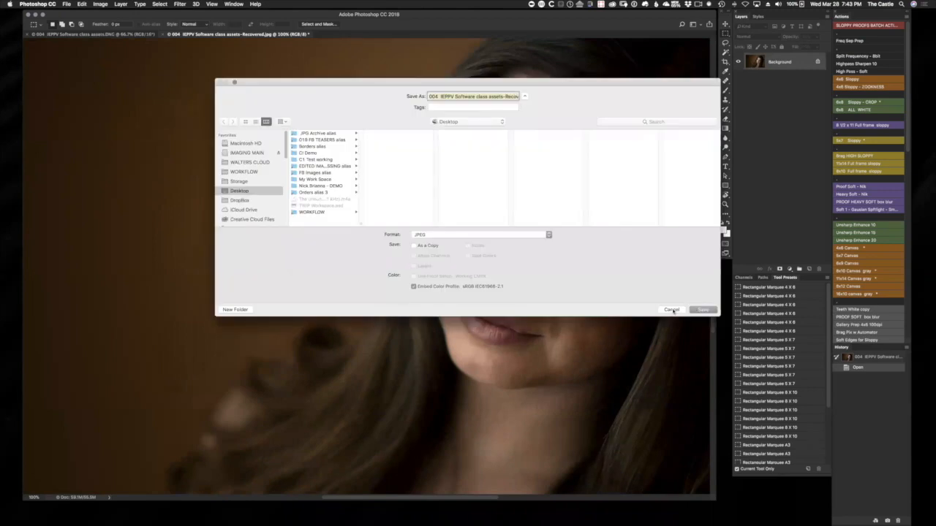
pyautogui.click(671, 310)
pyautogui.press('super+equal')
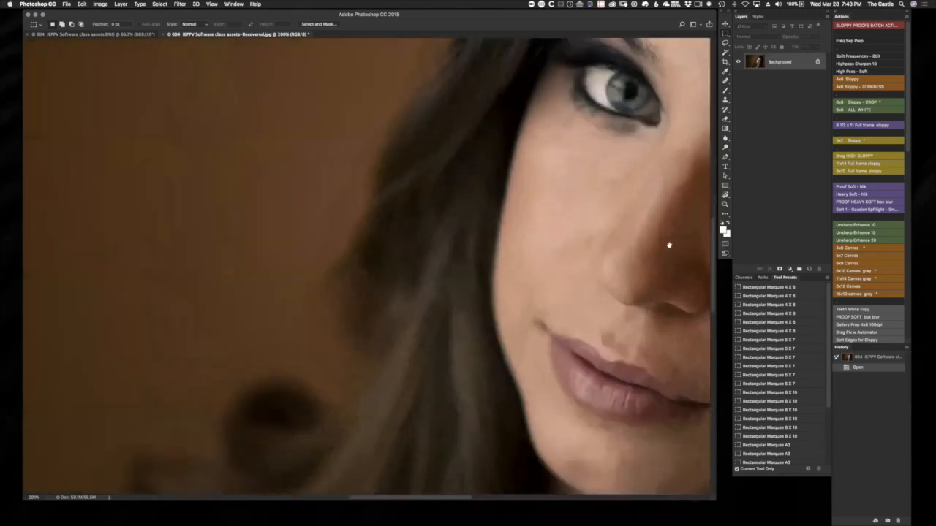
pyautogui.moveTo(668, 245); pyautogui.dragTo(372, 310)
pyautogui.press('super+minus')
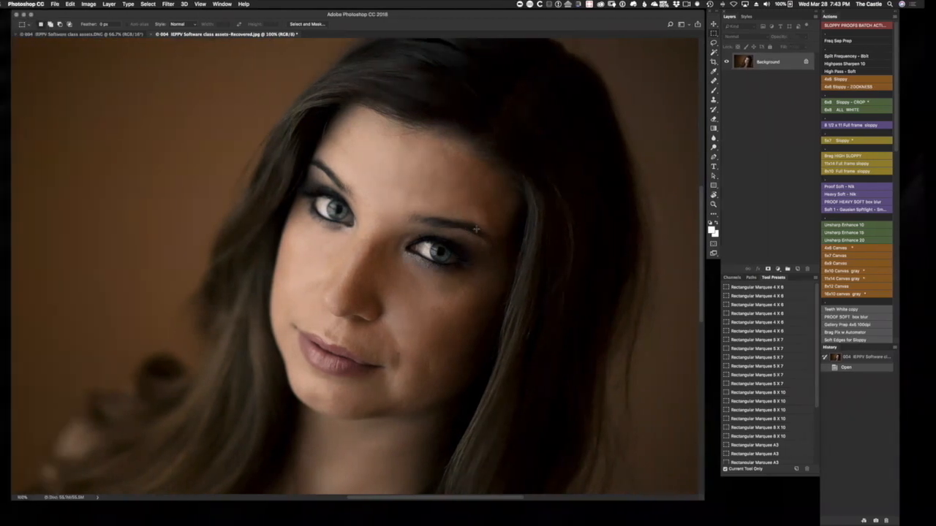
pyautogui.hotkey('ctrl', 'Left')
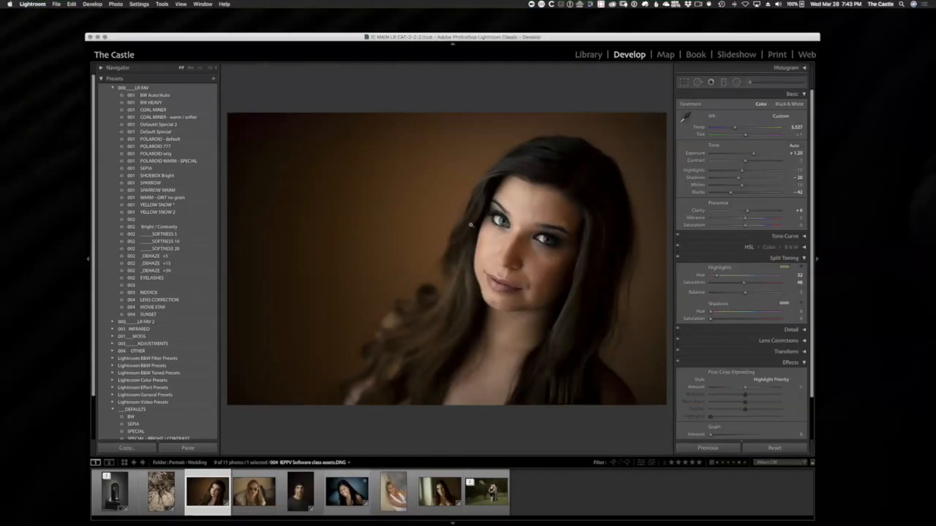
pyautogui.hotkey('ctrl', 'Right')
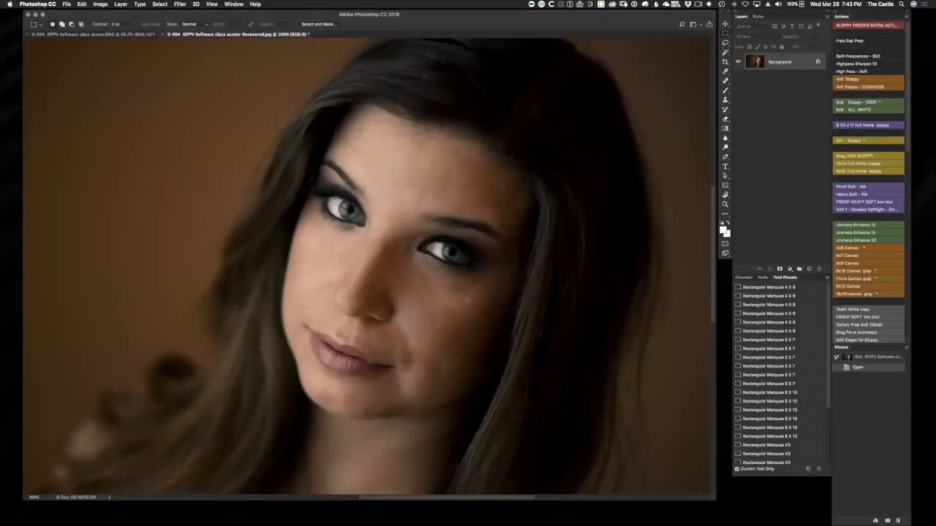
# Step: Activate the Soft Light brush for the eyes with white as foreground colour, 88% opacity and 2% flow
pyautogui.press('super+plus')
pyautogui.moveTo(548, 339); pyautogui.dragTo(458, 334)
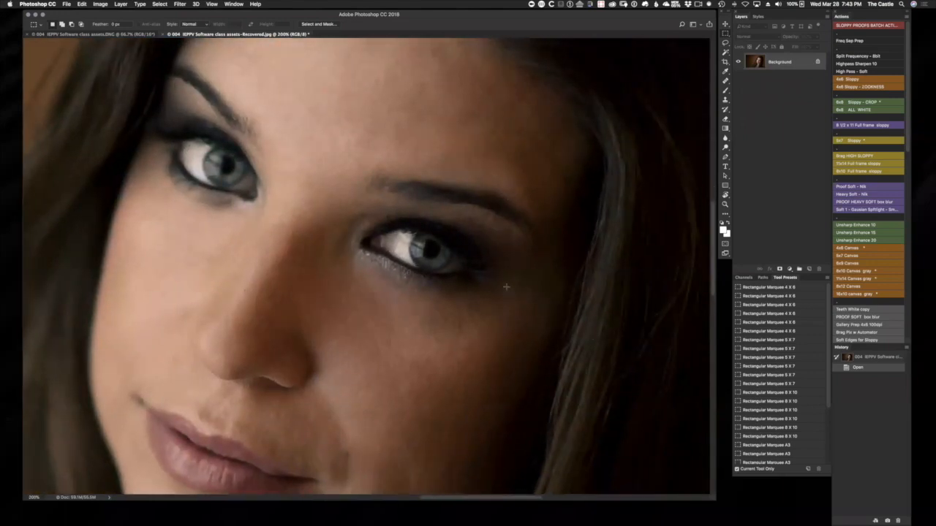
pyautogui.press('b')
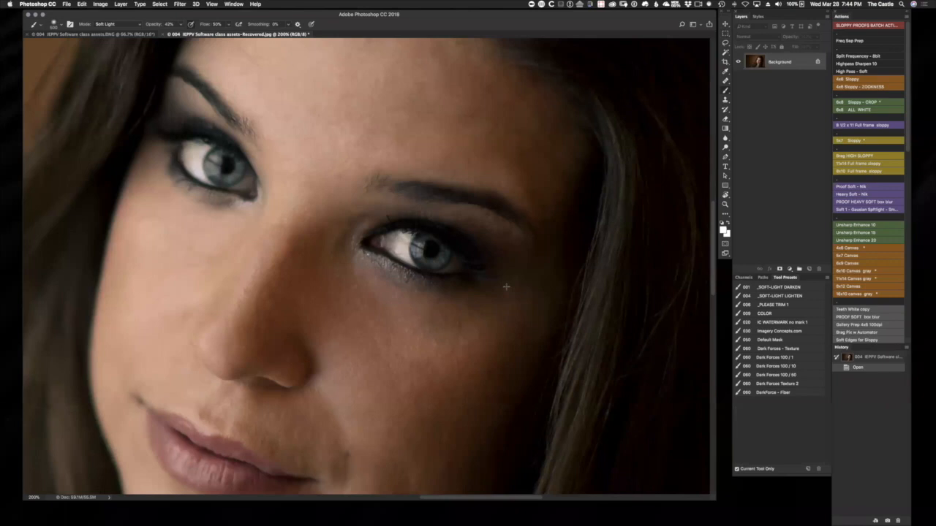
pyautogui.press('x')
pyautogui.press('x')
pyautogui.press('8')
pyautogui.press('8')
pyautogui.moveTo(208, 25); pyautogui.dragTo(188, 29)
# Step: Paint soft white strokes over the irises of both eyes to brighten them
pyautogui.moveTo(422, 257); pyautogui.dragTo(438, 261)
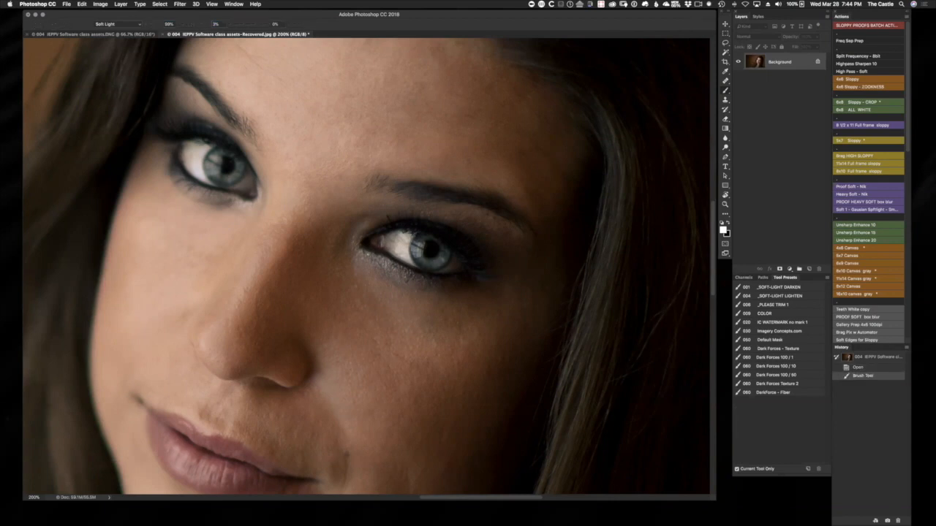
pyautogui.moveTo(437, 261)
pyautogui.mouseDown()
pyautogui.moveTo(428, 263)
pyautogui.moveTo(438, 262)
pyautogui.mouseUp()
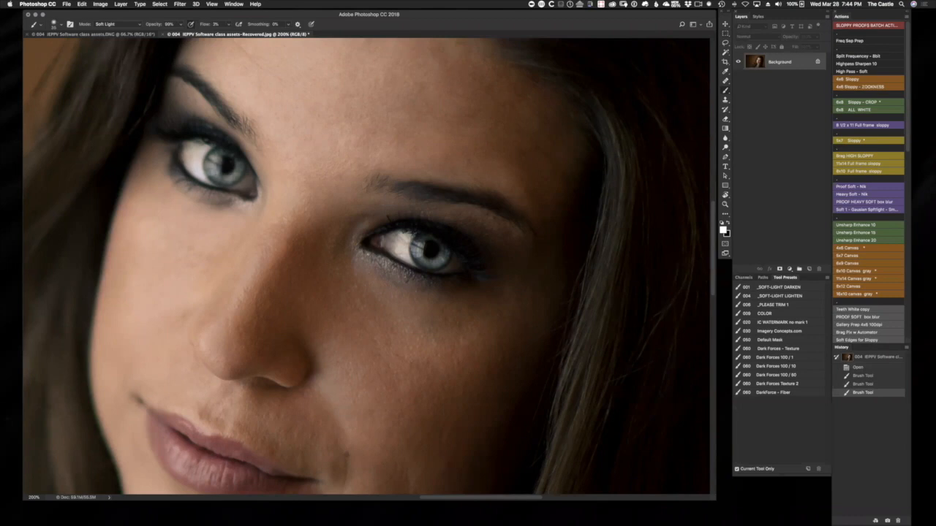
pyautogui.moveTo(214, 174); pyautogui.dragTo(232, 177)
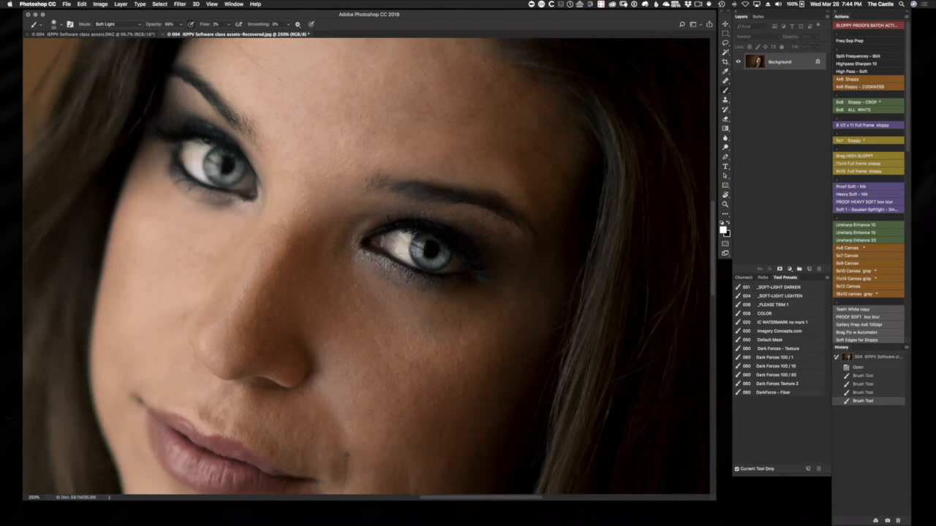
pyautogui.moveTo(420, 257); pyautogui.dragTo(441, 261)
pyautogui.press('super+minus')
pyautogui.press('super+minus')
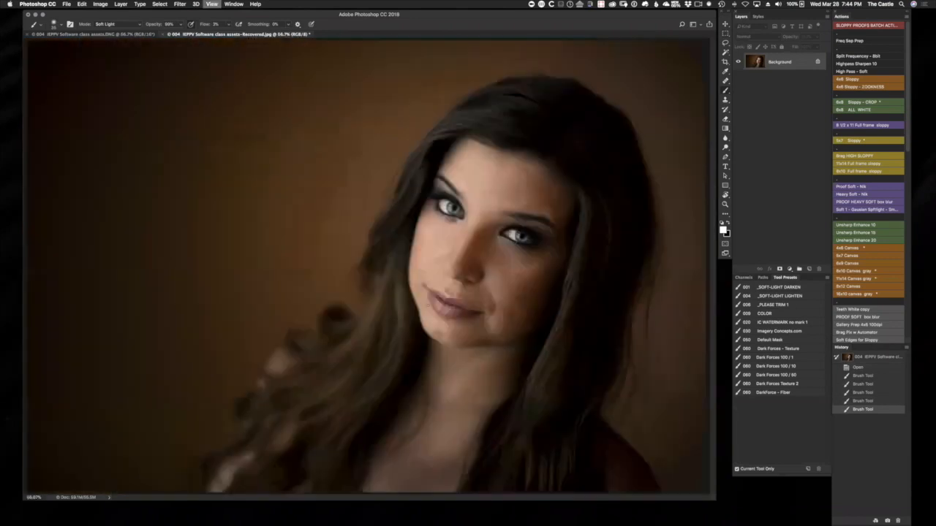
pyautogui.press('super+equal')
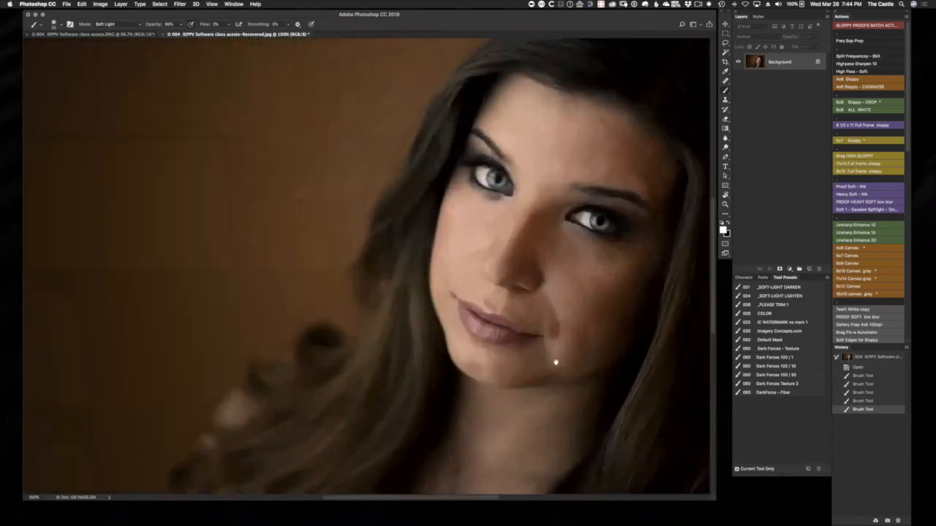
pyautogui.moveTo(556, 362); pyautogui.dragTo(414, 376)
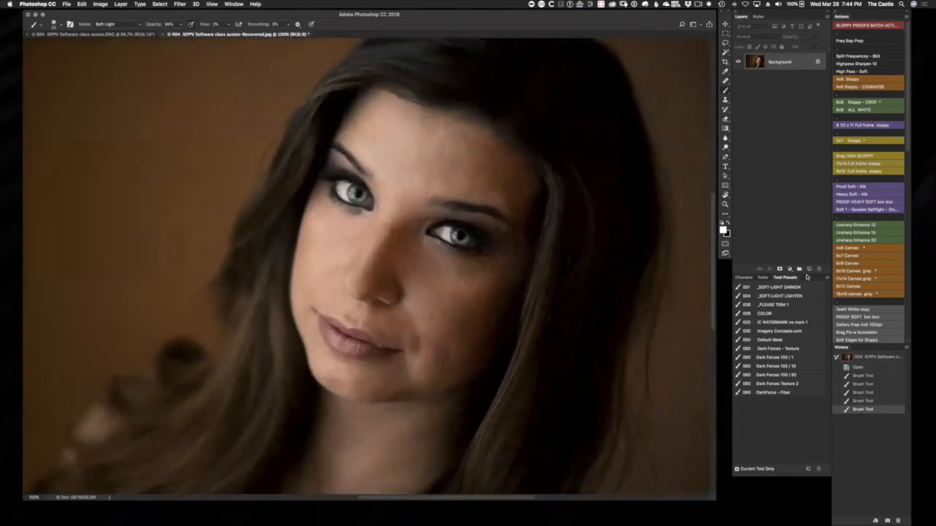
# Step: Compare the portrait before and after the iris brightening by switching between the opened state and the last brush stroke
pyautogui.click(862, 360)
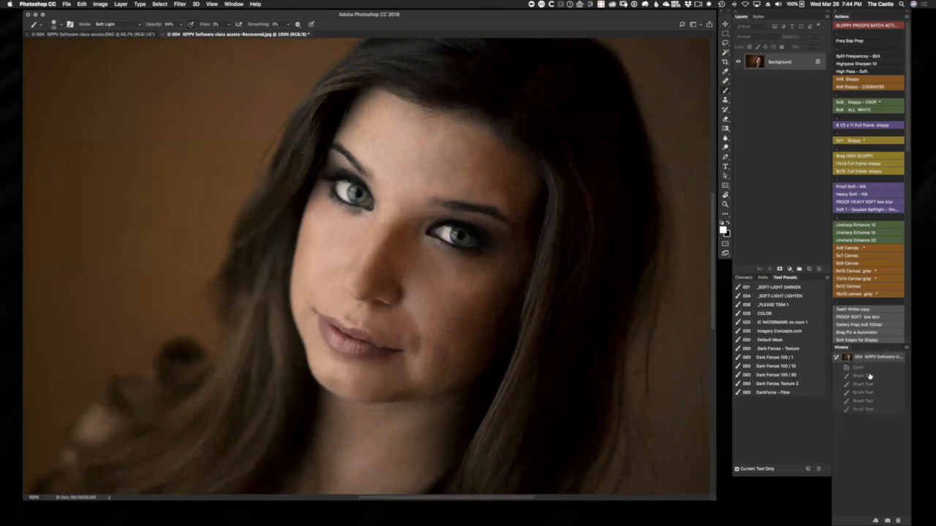
pyautogui.click(866, 410)
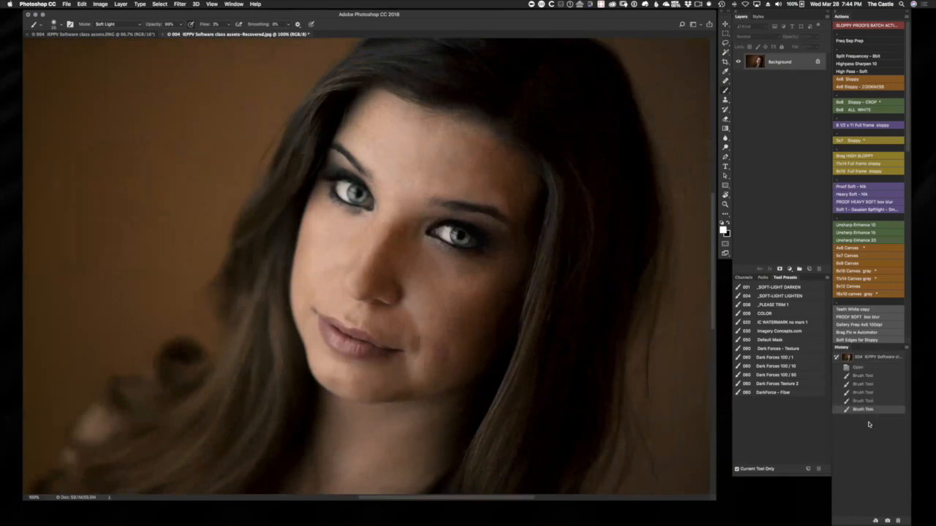
pyautogui.click(863, 368)
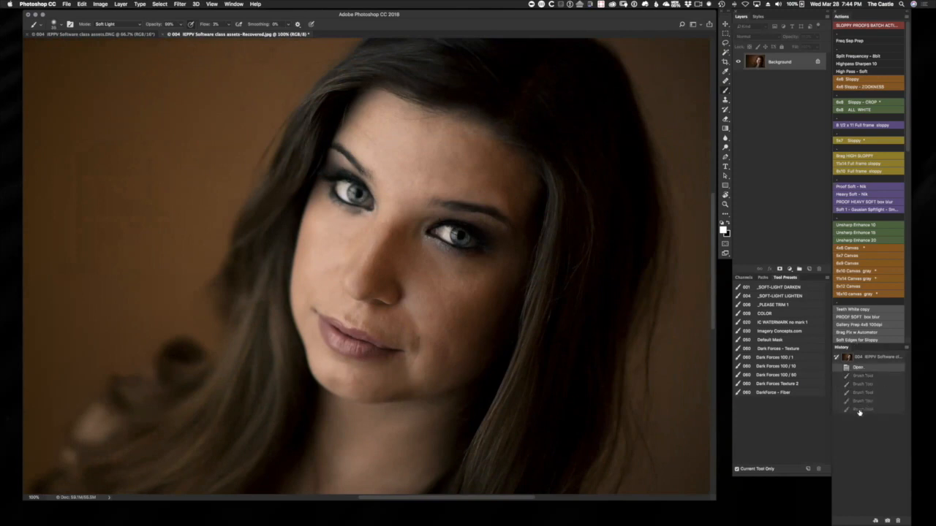
pyautogui.click(861, 410)
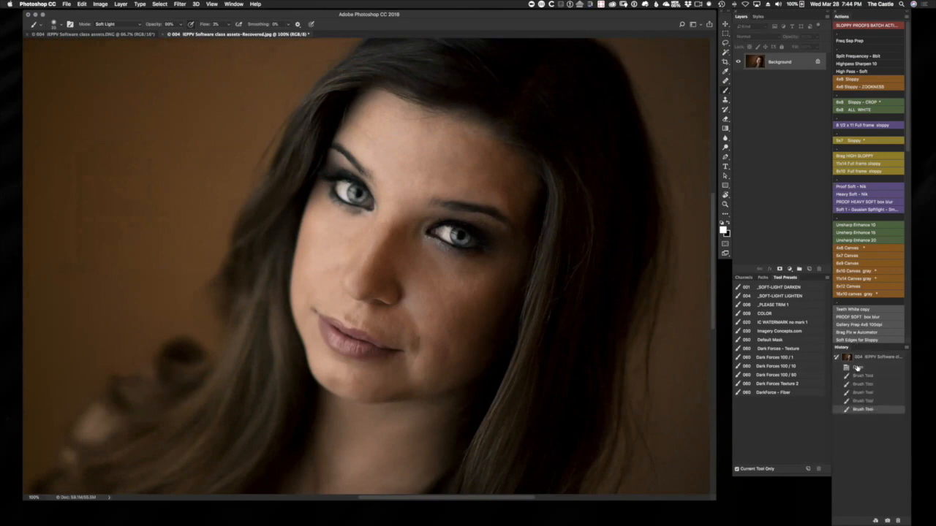
pyautogui.click(858, 368)
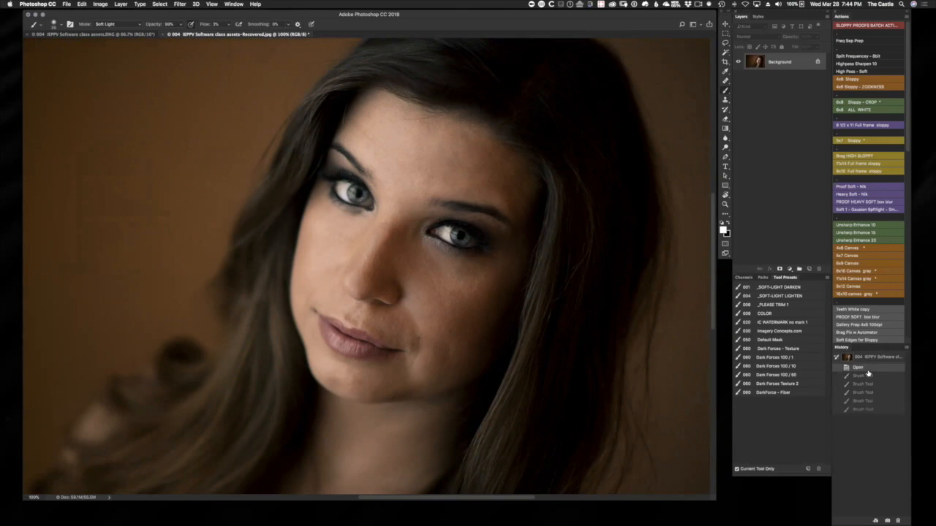
# Step: Return the recovered portrait to its last brush stroke and close both open portrait documents without saving changes
pyautogui.click(861, 410)
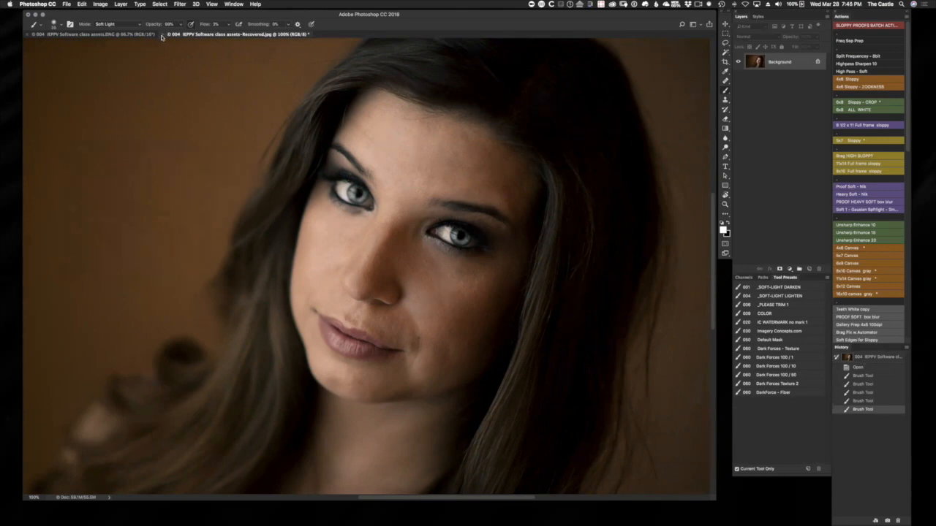
pyautogui.click(162, 34)
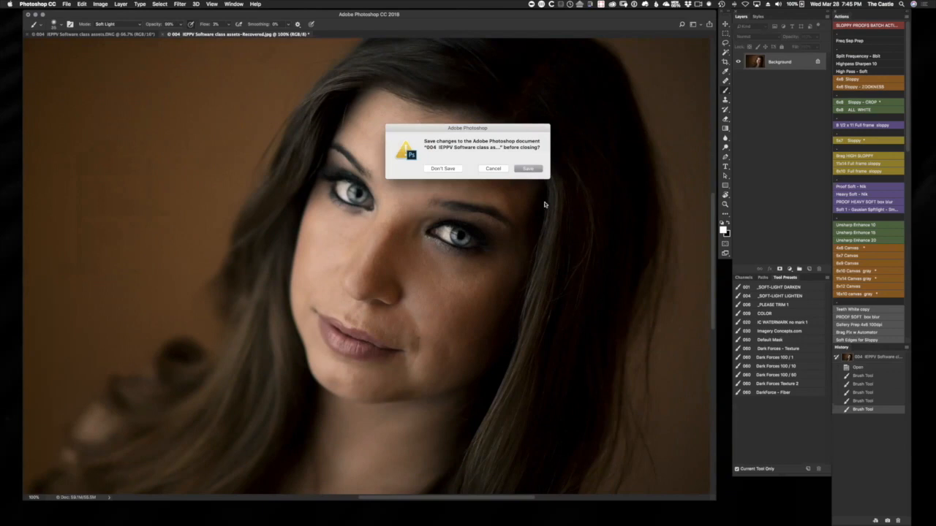
pyautogui.click(442, 169)
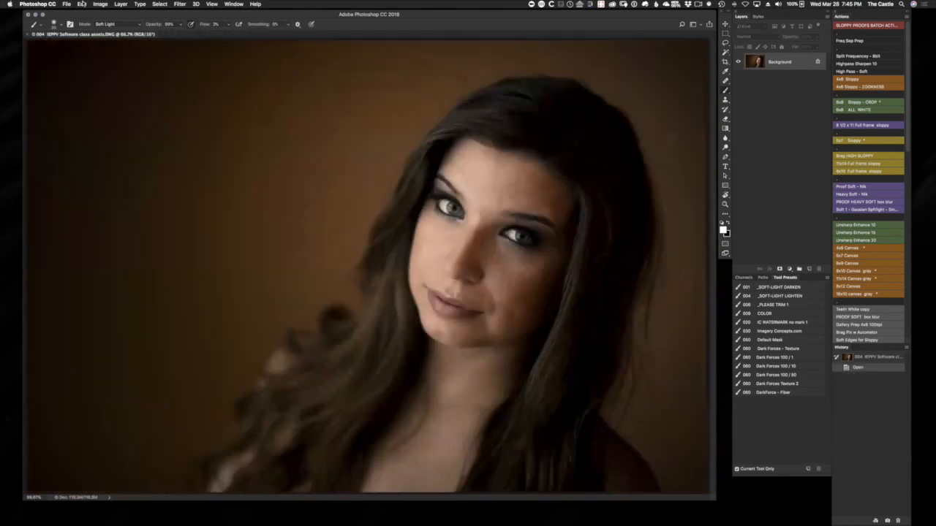
pyautogui.click(27, 34)
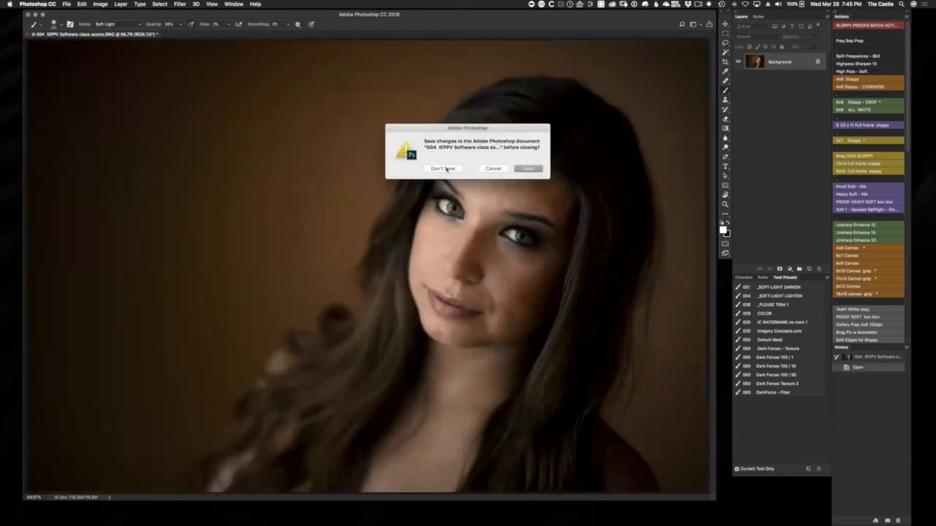
pyautogui.click(442, 169)
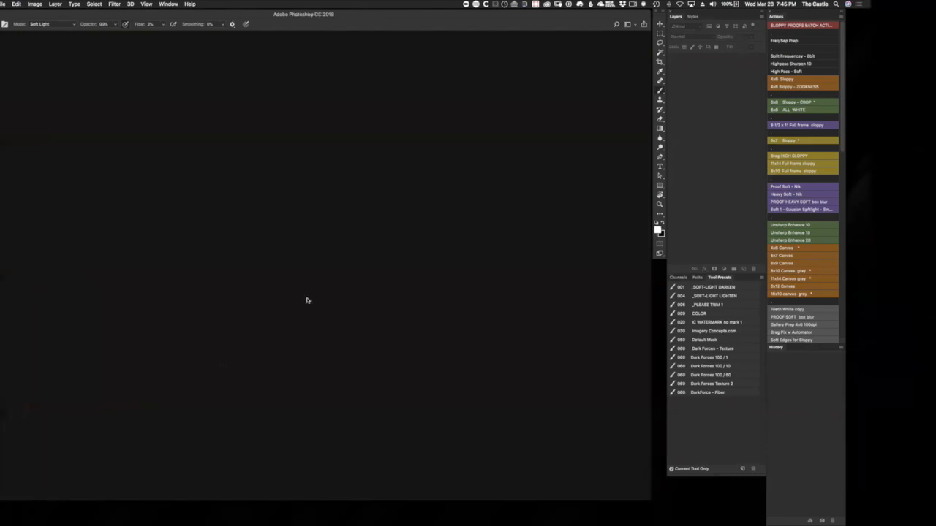
# Step: Switch to Lightroom and bring up the portrait of the man in the black beanie for developing
pyautogui.press('super+Tab')
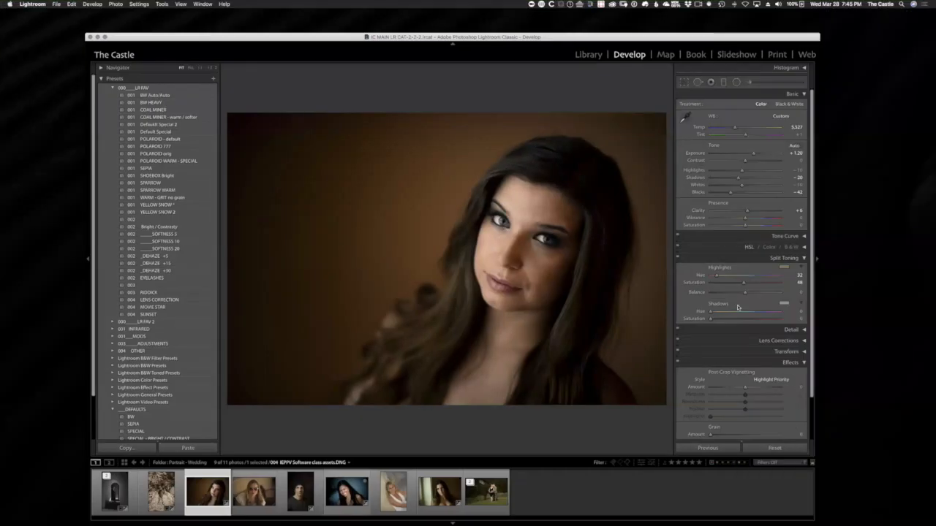
pyautogui.click(267, 506)
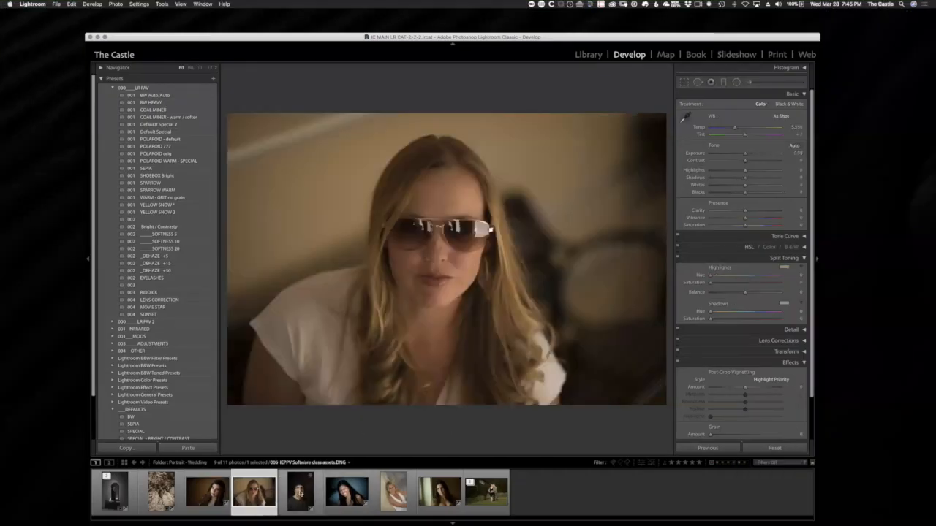
pyautogui.click(300, 494)
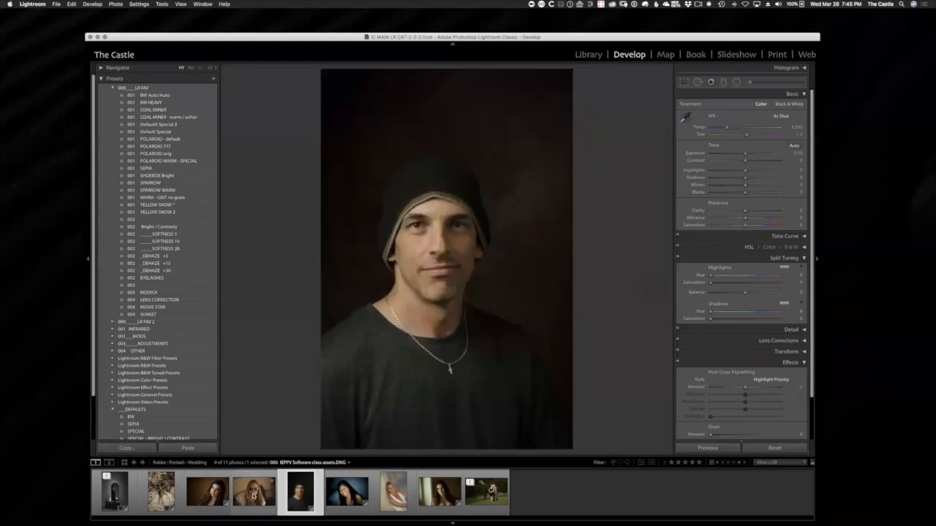
pyautogui.click(265, 499)
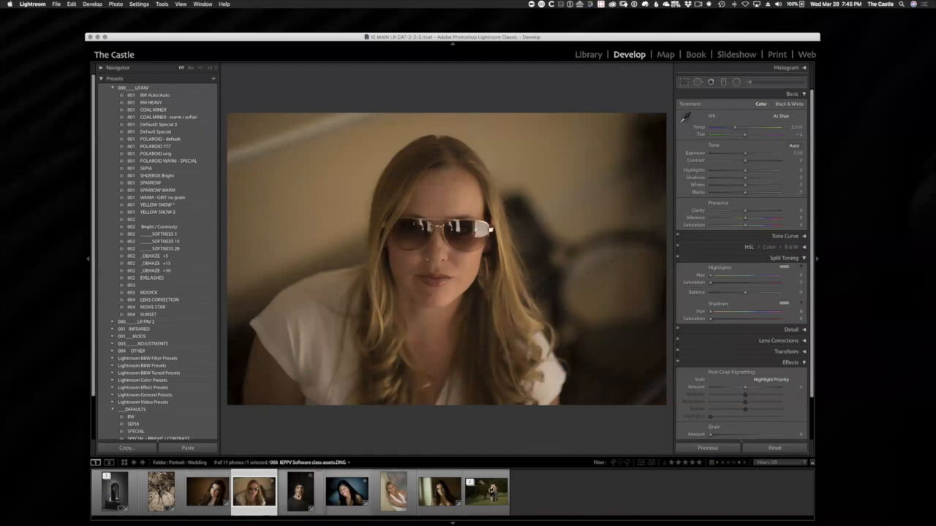
pyautogui.click(299, 497)
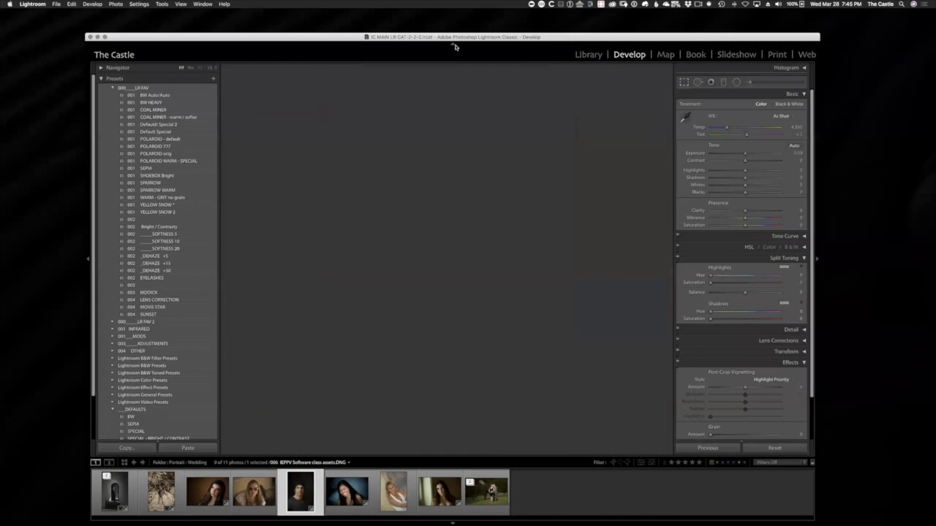
# Step: Crop the beanie portrait tighter at its original aspect ratio, trimming empty background above and beside the man
pyautogui.press('r')
pyautogui.moveTo(447, 67); pyautogui.dragTo(446, 98)
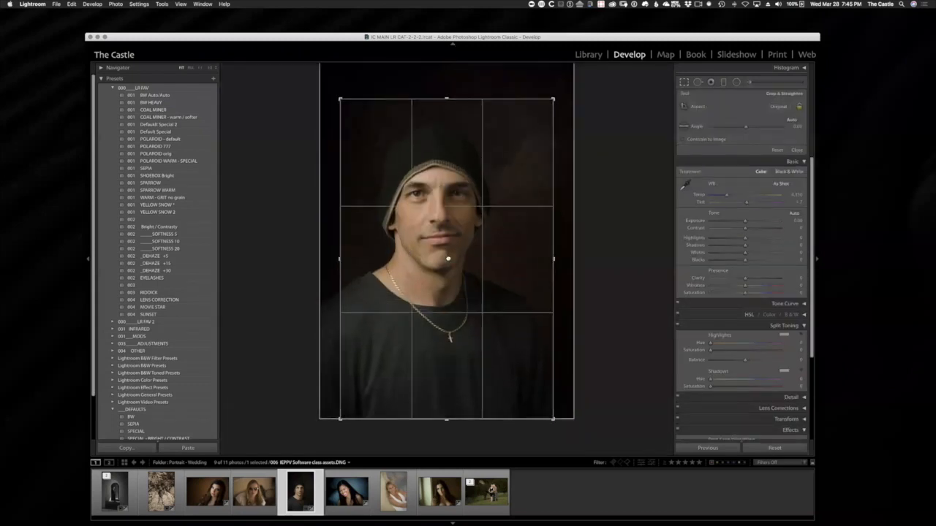
pyautogui.press('Return')
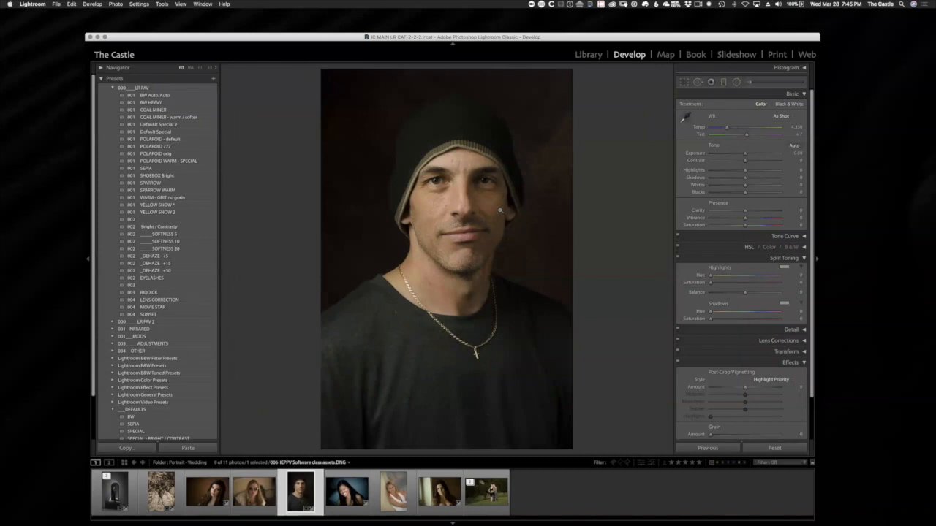
# Step: Lower the portrait's exposure to −0.10
pyautogui.press('=')
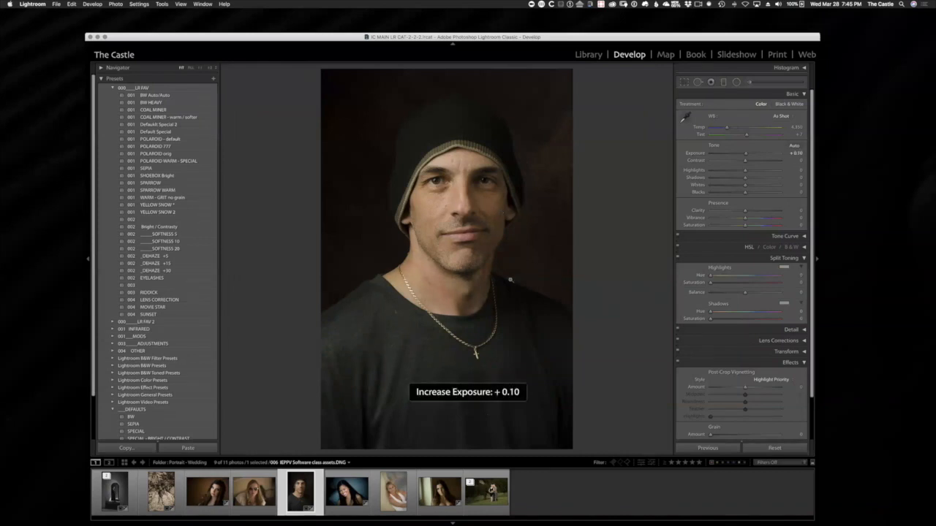
pyautogui.press('=')
pyautogui.press('=')
pyautogui.press('-')
pyautogui.press('-')
pyautogui.press('-')
pyautogui.press('-')
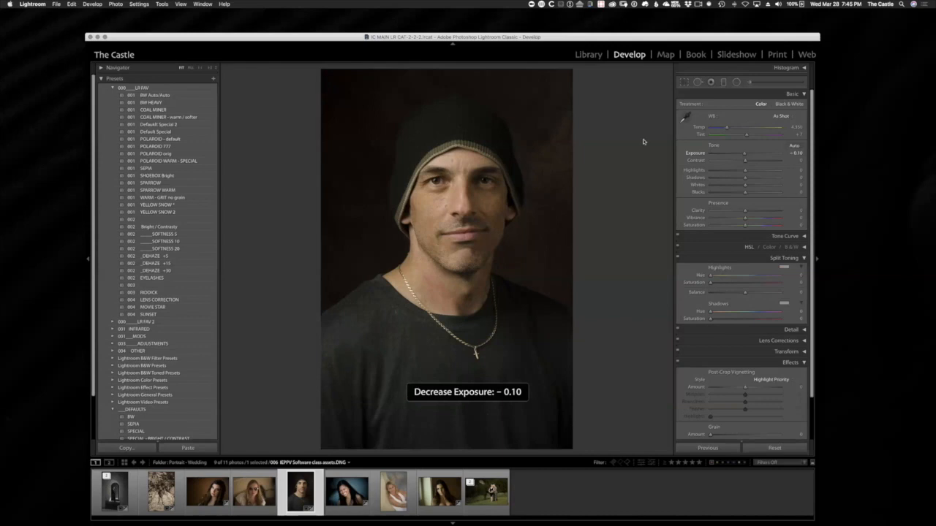
pyautogui.moveTo(647, 36); pyautogui.dragTo(662, 37)
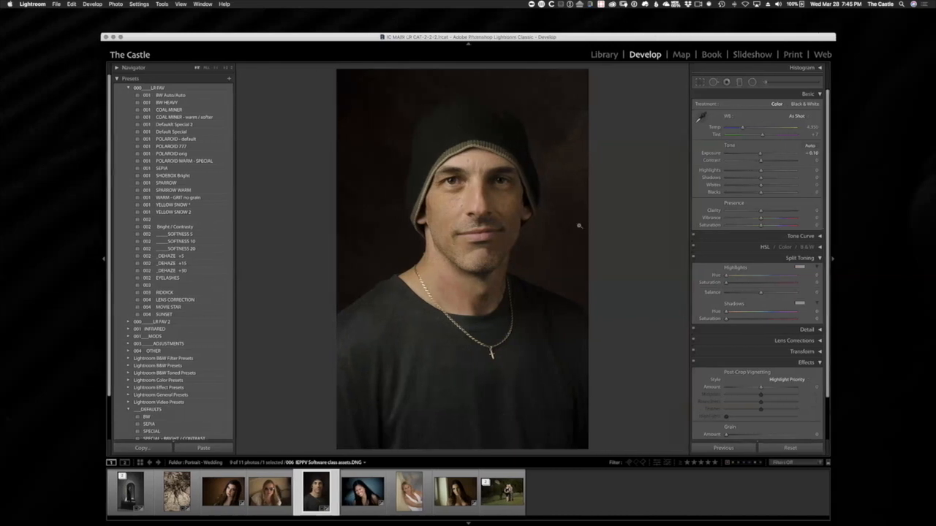
# Step: Add a radial filter with the OUTER BURN effect centred on the man's face, and set the portrait's white balance temperature to 4,540
pyautogui.hotkey('shift', 'm')
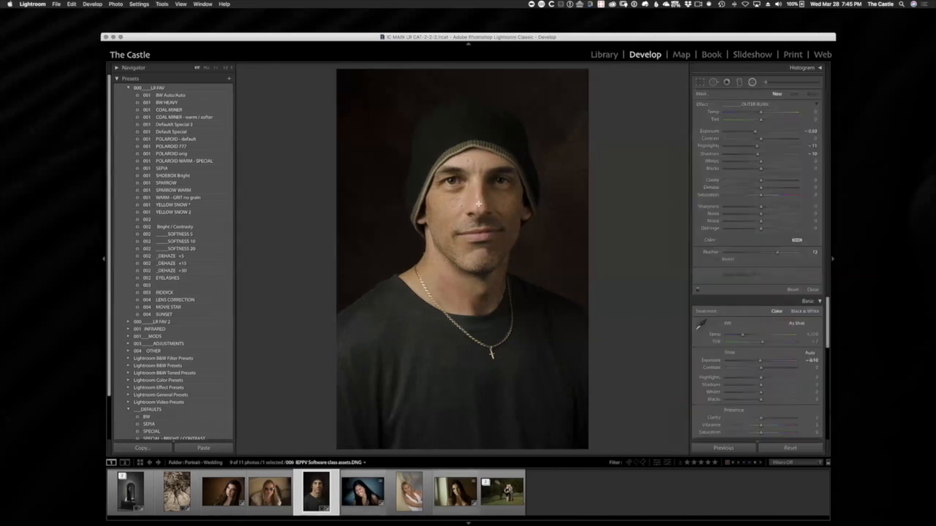
pyautogui.moveTo(479, 205); pyautogui.dragTo(635, 392)
pyautogui.hotkey('shift', 'm')
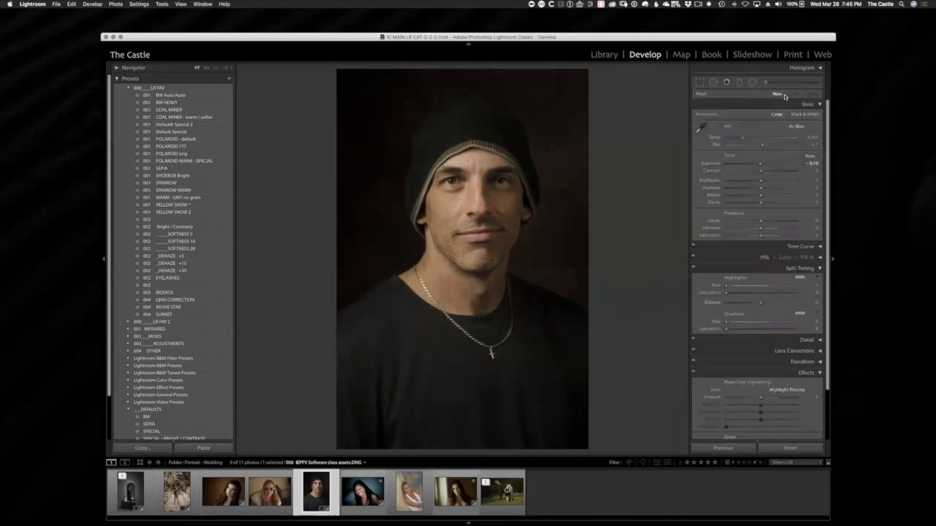
pyautogui.click(745, 129)
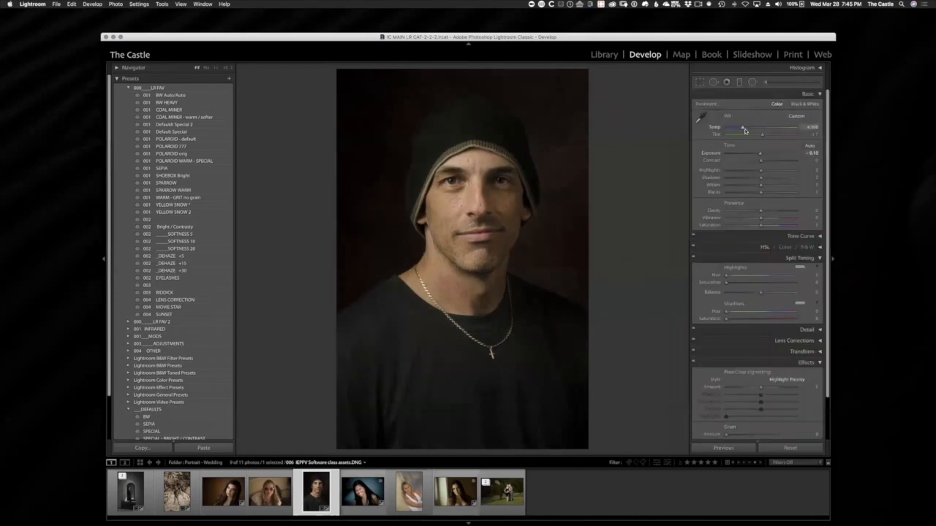
pyautogui.moveTo(744, 133); pyautogui.dragTo(742, 134)
# Step: Send the portrait to Photoshop for editing, return to Lightroom, and send the adjusted version to Photoshop again
pyautogui.press('super+e')
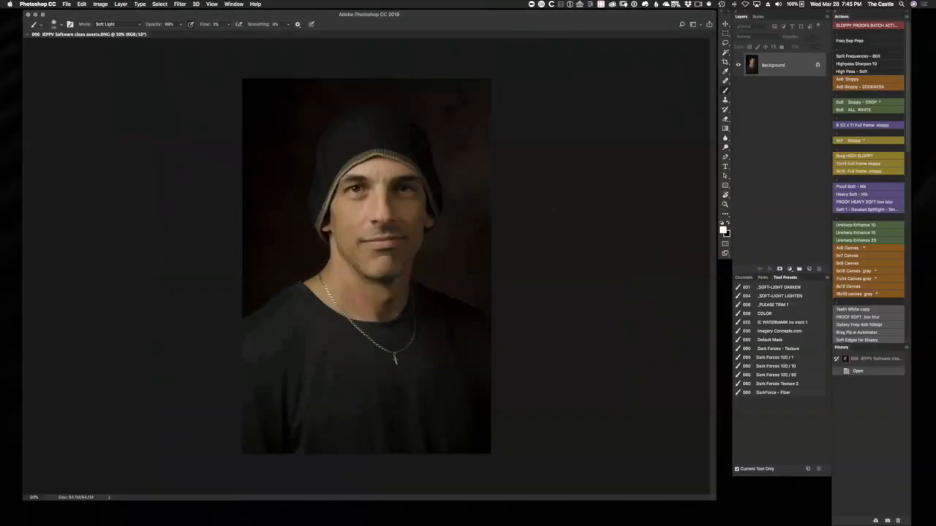
pyautogui.hotkey('ctrl', 'Left')
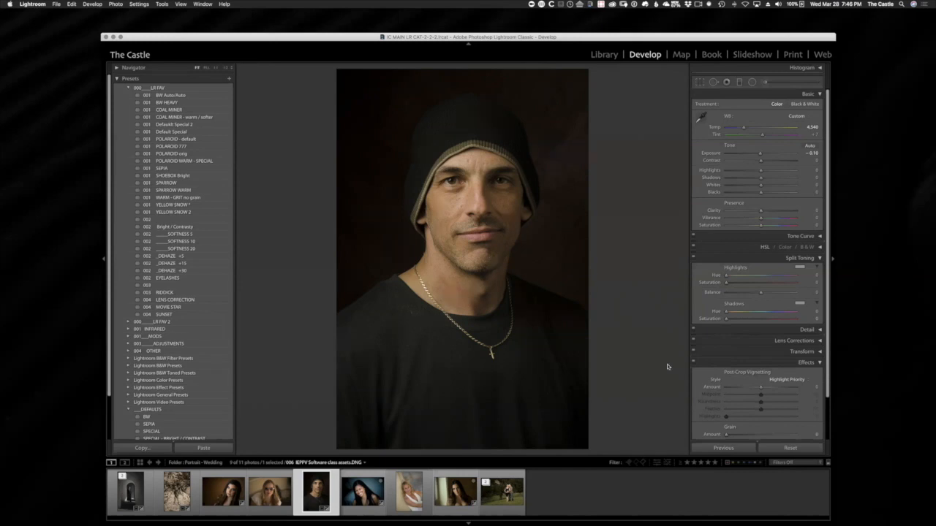
pyautogui.press('super+e')
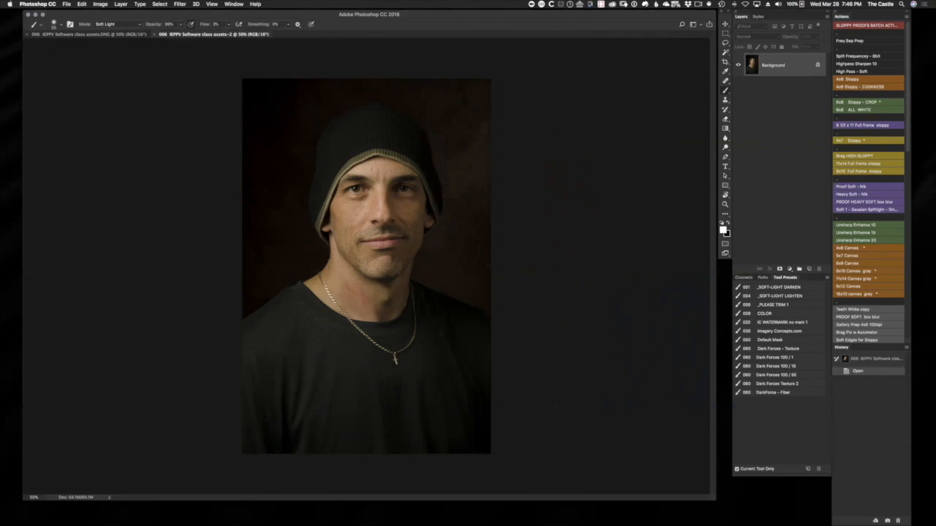
# Step: Try to remove the forehead blemish above the brow with a small Healing Brush, and undo the stroke
pyautogui.press('super+equal')
pyautogui.press('super+equal')
pyautogui.press('super+equal')
pyautogui.press('super+equal')
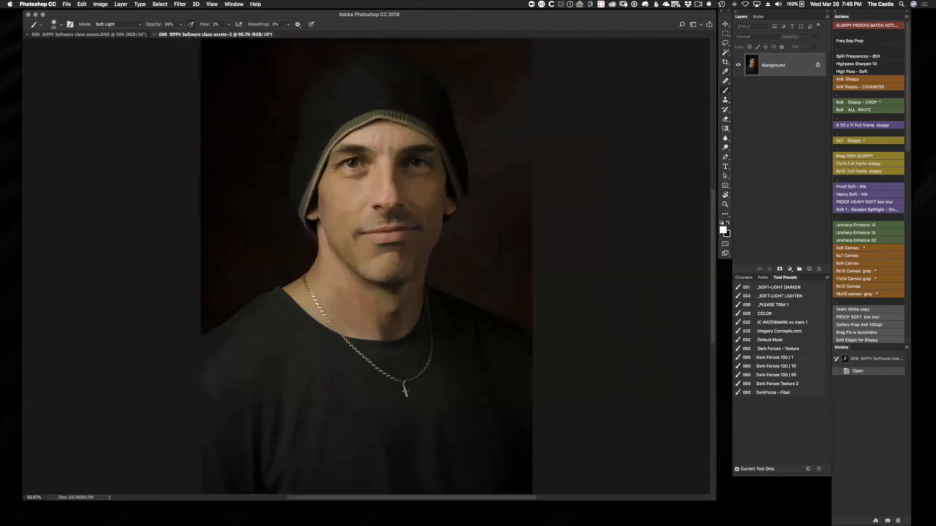
pyautogui.press('super+minus')
pyautogui.press('super+minus')
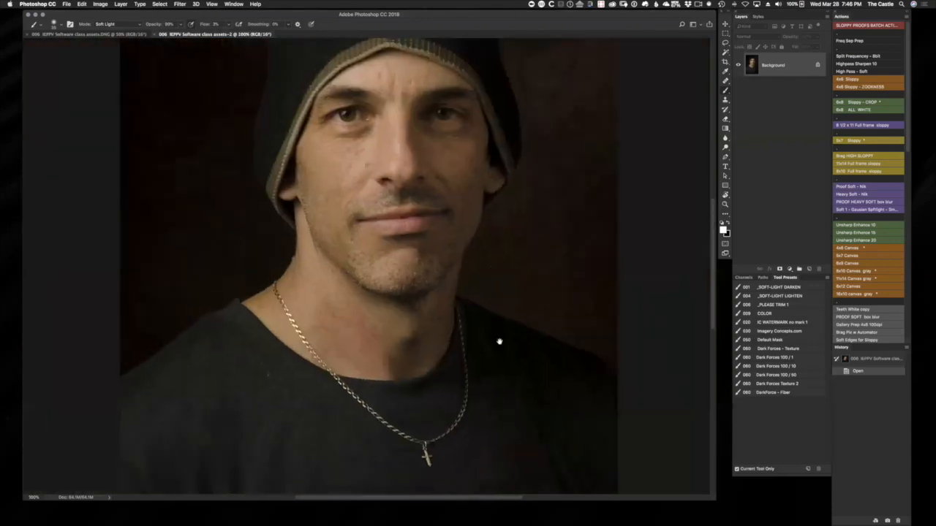
pyautogui.scroll(5, 500, 340)
pyautogui.hscroll(-1, 499, 340)
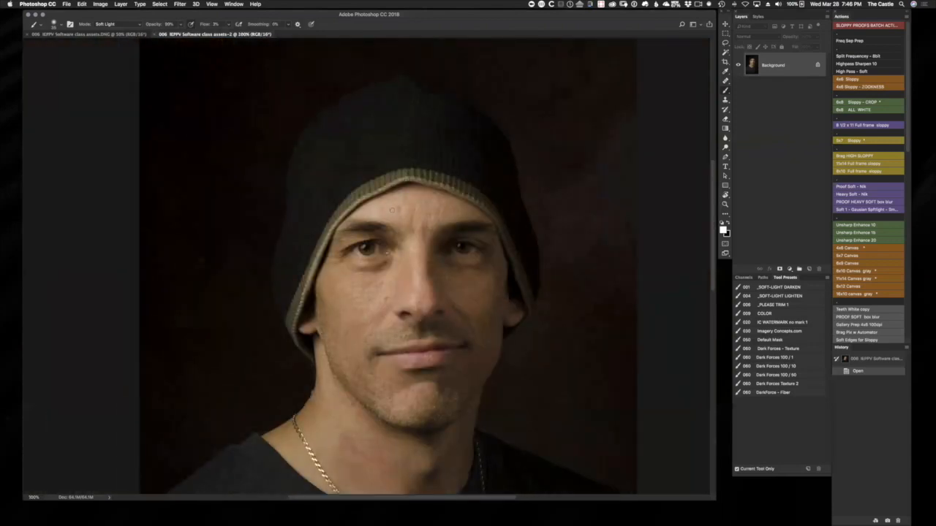
pyautogui.press('j')
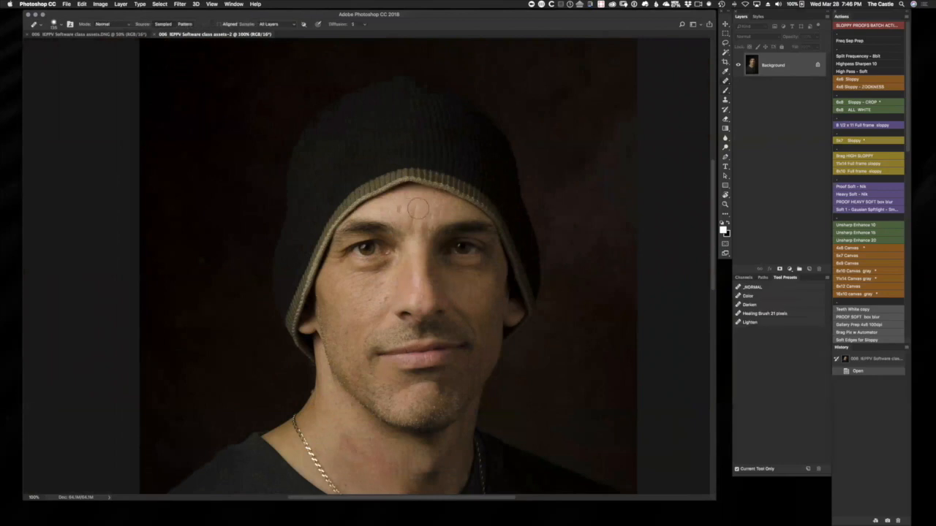
pyautogui.press('[')
pyautogui.press('[')
pyautogui.press('[')
pyautogui.press('[')
pyautogui.click(400, 211)
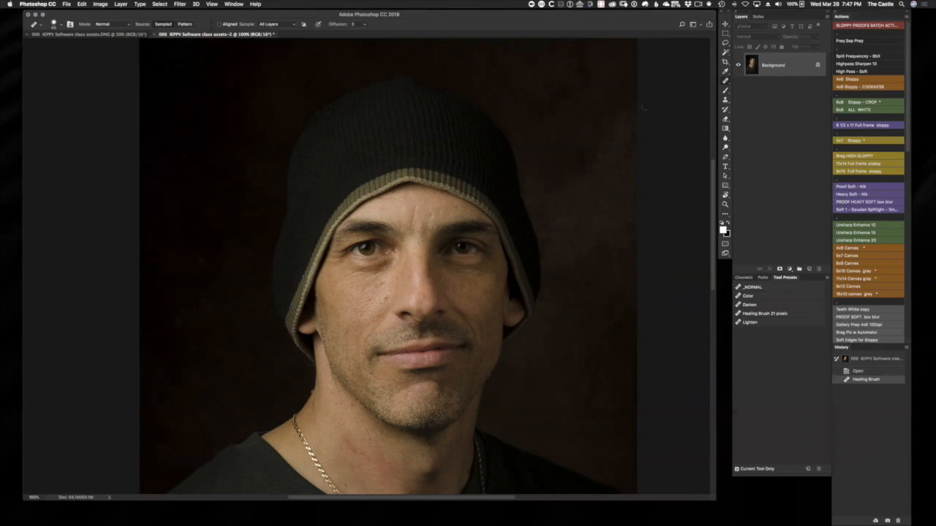
pyautogui.press('super+z')
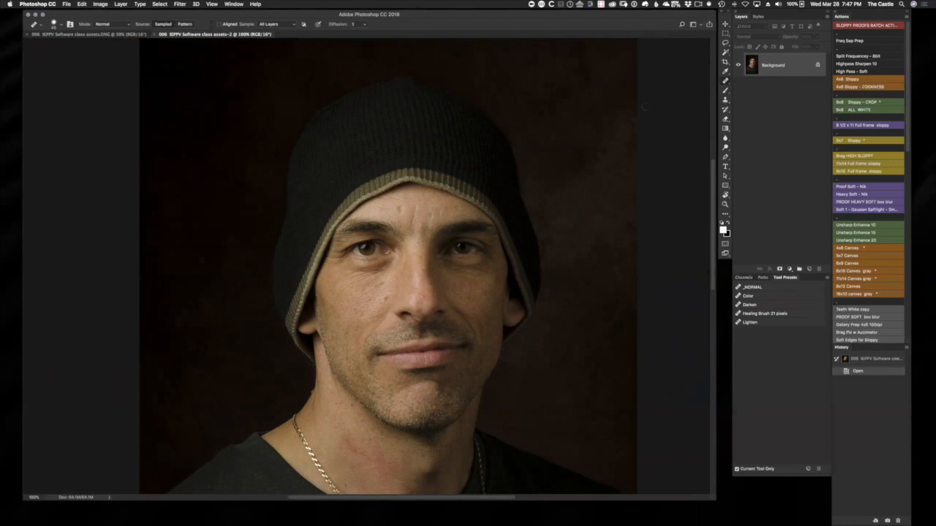
# Step: Retouch the forehead blemish with the Clone Stamp, using the DARKEN - 100 / 25 and LIGHTEN - 100 / 25 - Pressure presets
pyautogui.press('s')
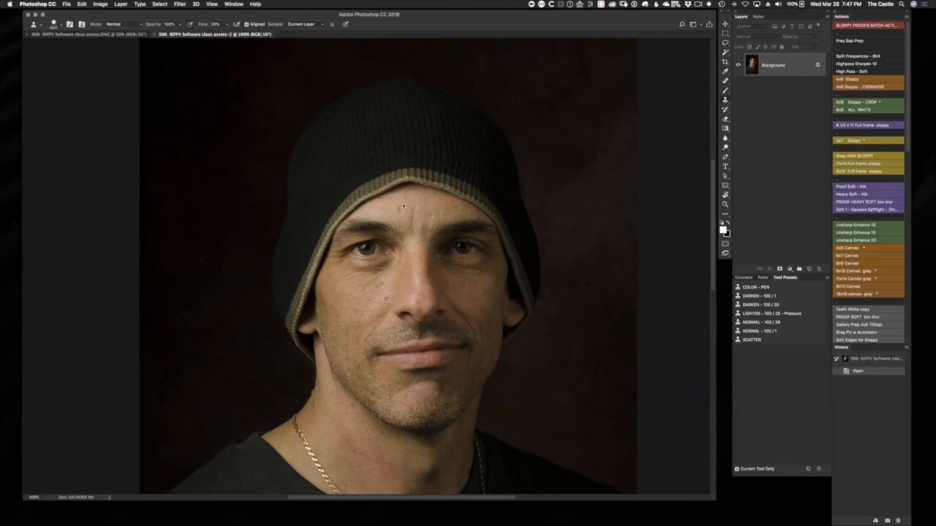
pyautogui.press('super+equal')
pyautogui.press('super+equal')
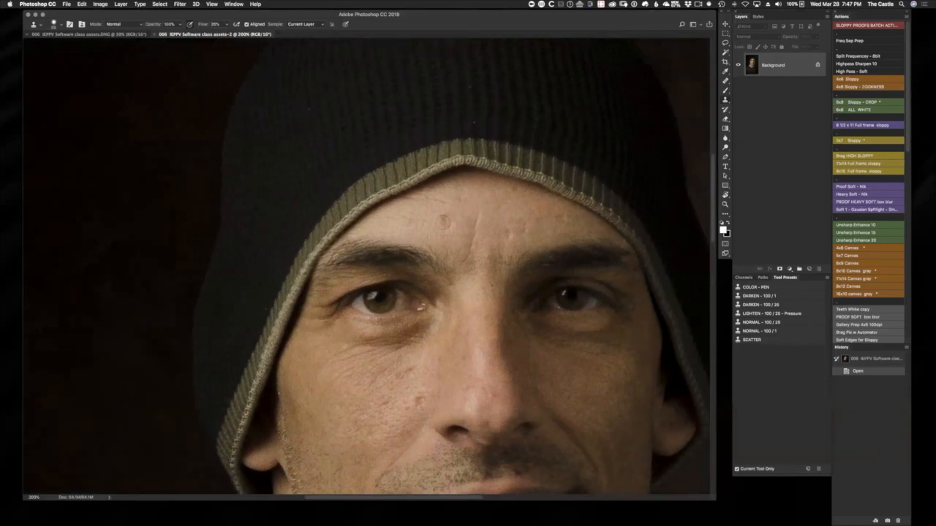
pyautogui.press('super+minus')
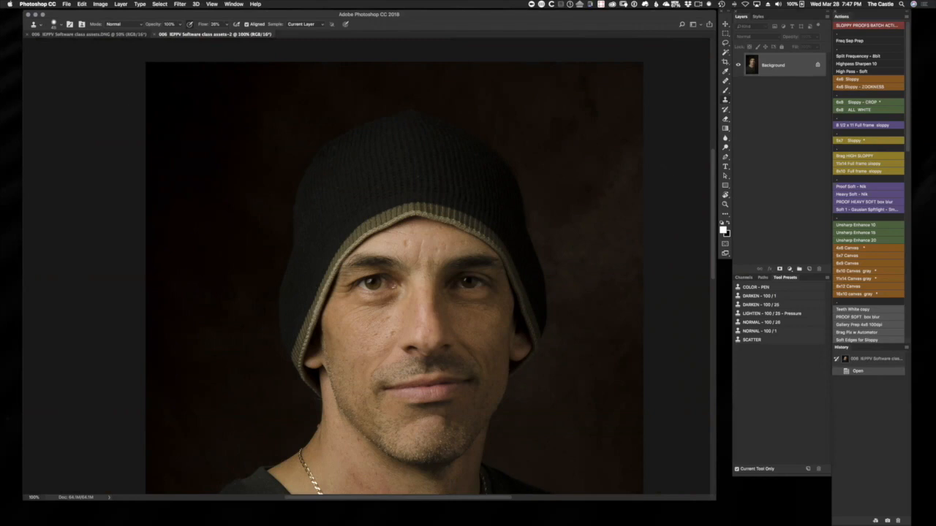
pyautogui.click(769, 305)
pyautogui.click(408, 242)
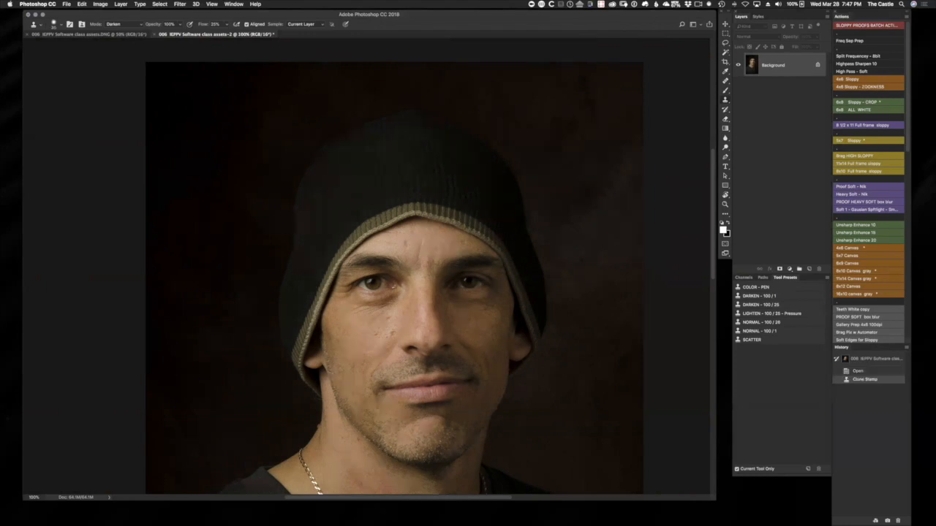
pyautogui.click(781, 314)
pyautogui.moveTo(406, 241); pyautogui.dragTo(405, 242)
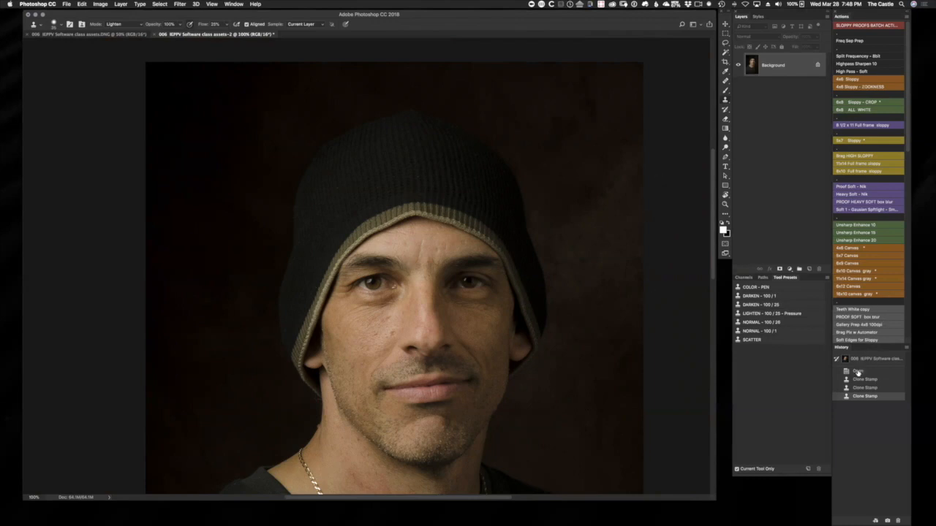
# Step: Compare the opened image with the latest Clone Stamp state in the history to check the forehead retouch
pyautogui.click(857, 372)
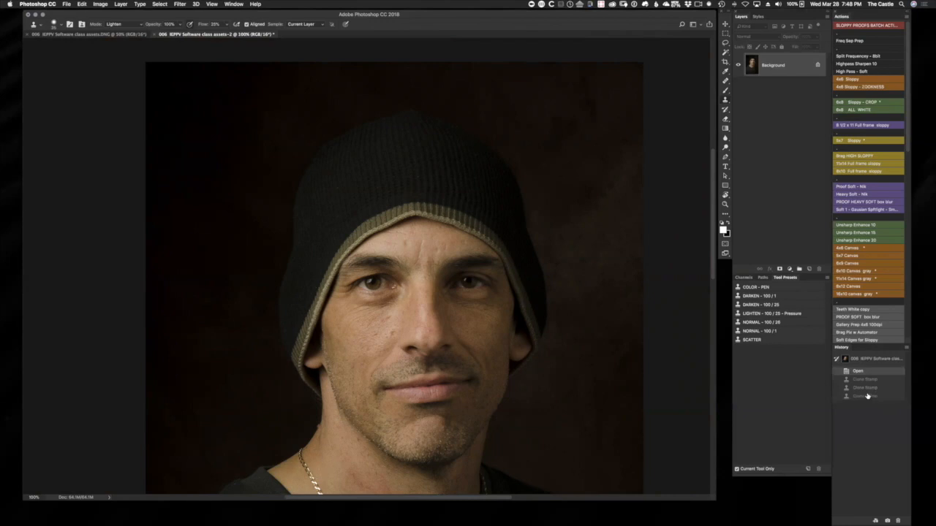
pyautogui.click(867, 395)
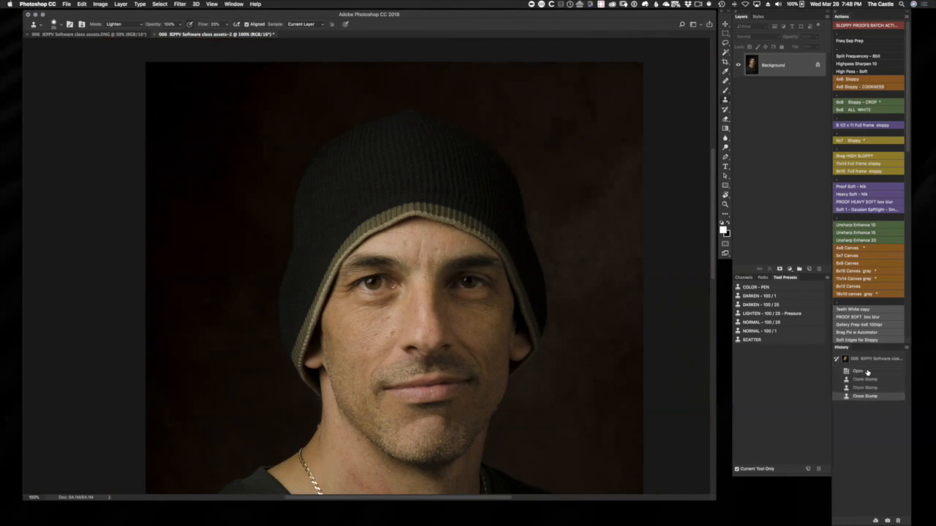
pyautogui.click(867, 373)
pyautogui.click(867, 397)
# Step: Clone over the spots on the cheek beside the nose, switching the Clone Stamp to the DARKEN - 100 / 25 preset
pyautogui.click(392, 331)
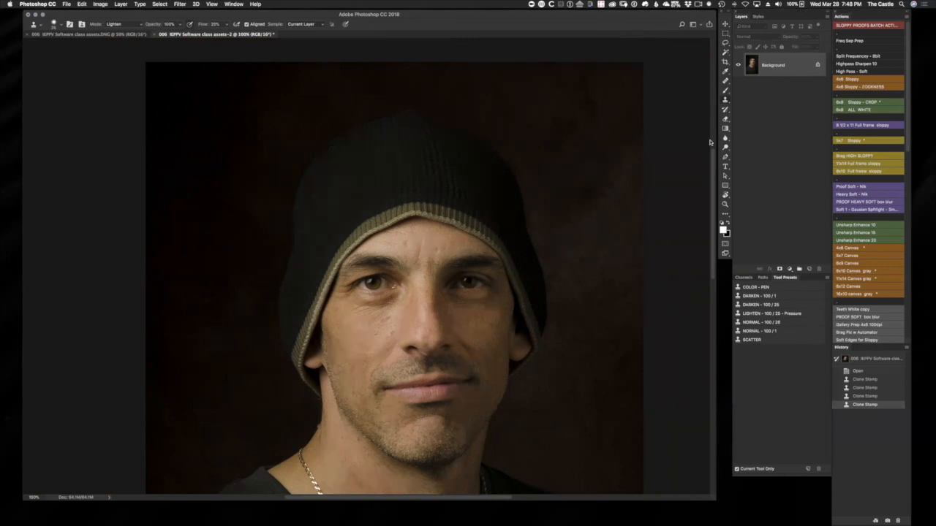
pyautogui.click(769, 305)
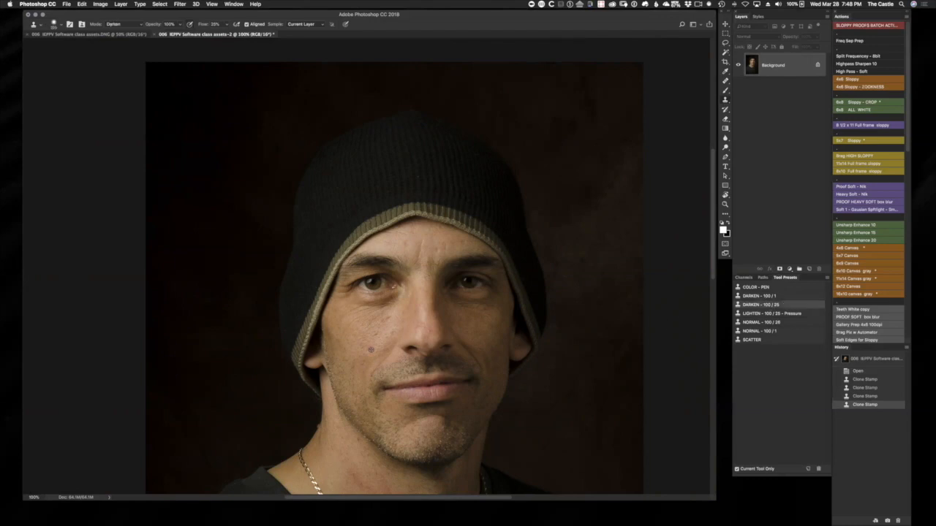
pyautogui.keyDown('alt'); pyautogui.click(393, 344); pyautogui.keyUp('alt')
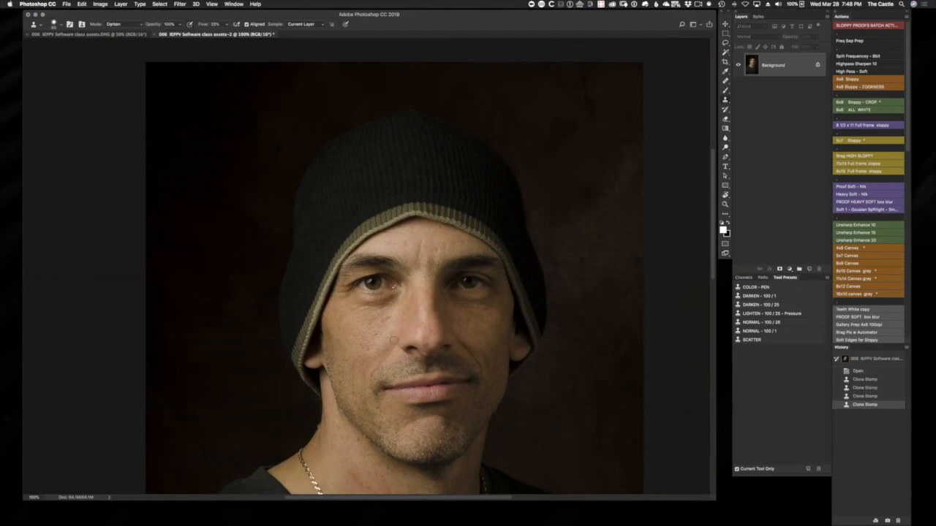
pyautogui.click(393, 335)
pyautogui.click(394, 333)
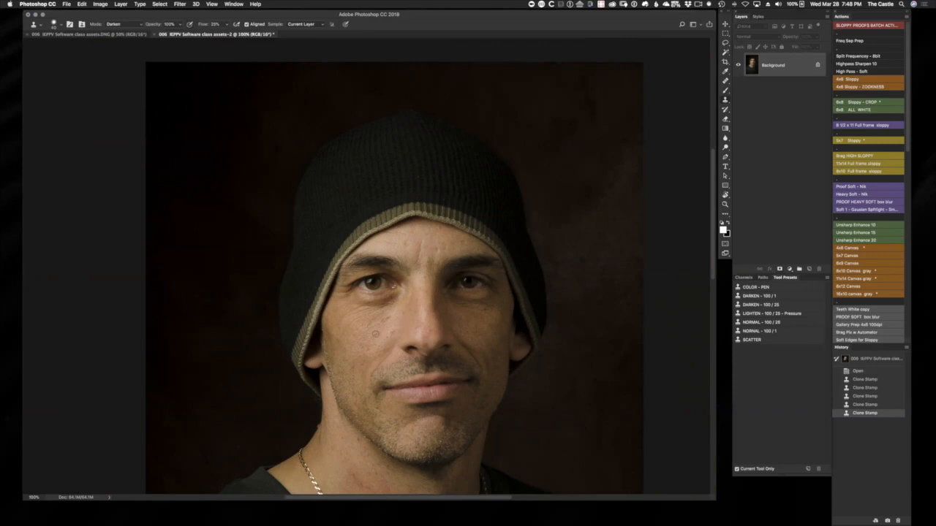
pyautogui.click(376, 336)
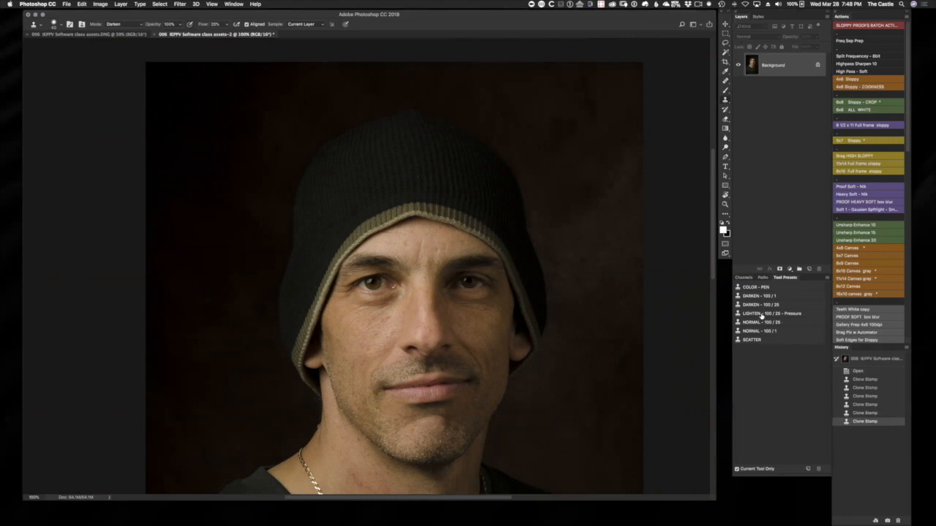
# Step: Clone away the dark spot on the upper cheek beside the nose with the LIGHTEN - 100 / 25 - Pressure preset
pyautogui.click(763, 315)
pyautogui.click(388, 323)
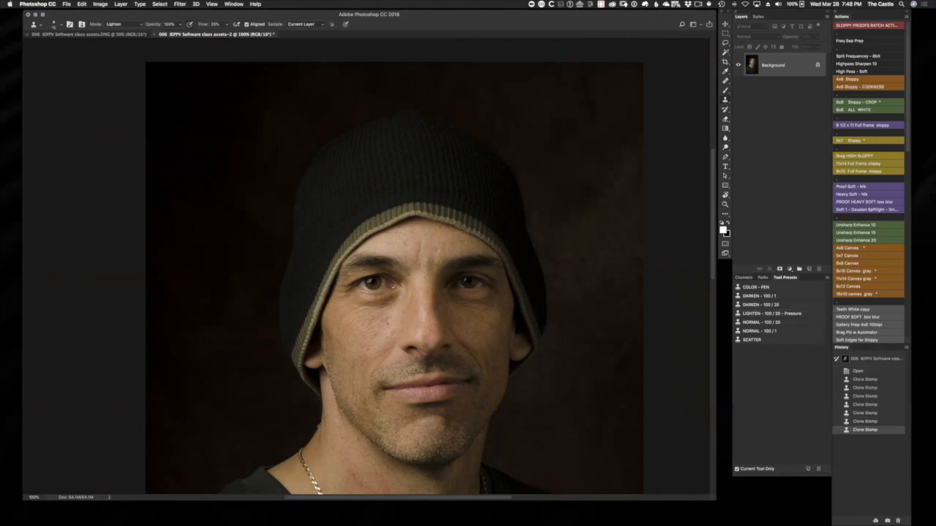
pyautogui.click(388, 323)
# Step: Enlarge the Clone Stamp brush and lighten small marks on the nose and between the eyebrows
pyautogui.press(']')
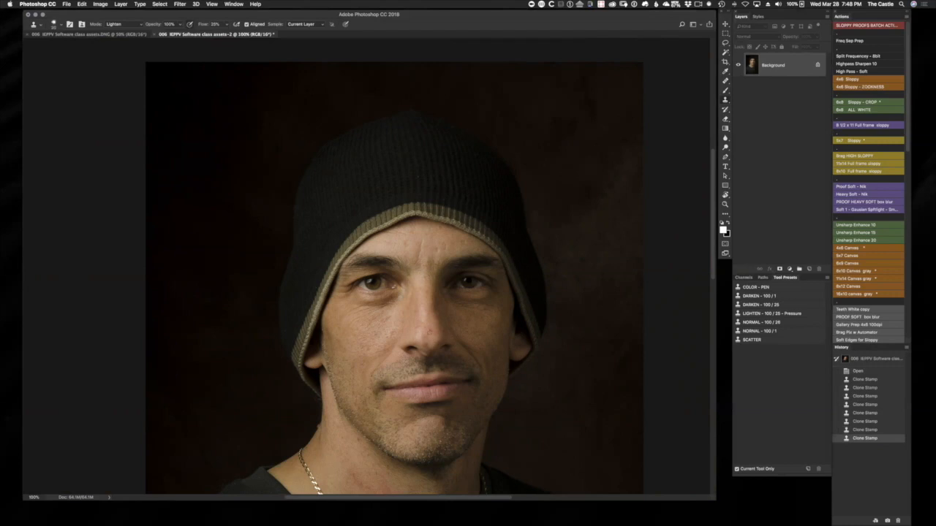
pyautogui.click(427, 305)
pyautogui.click(429, 310)
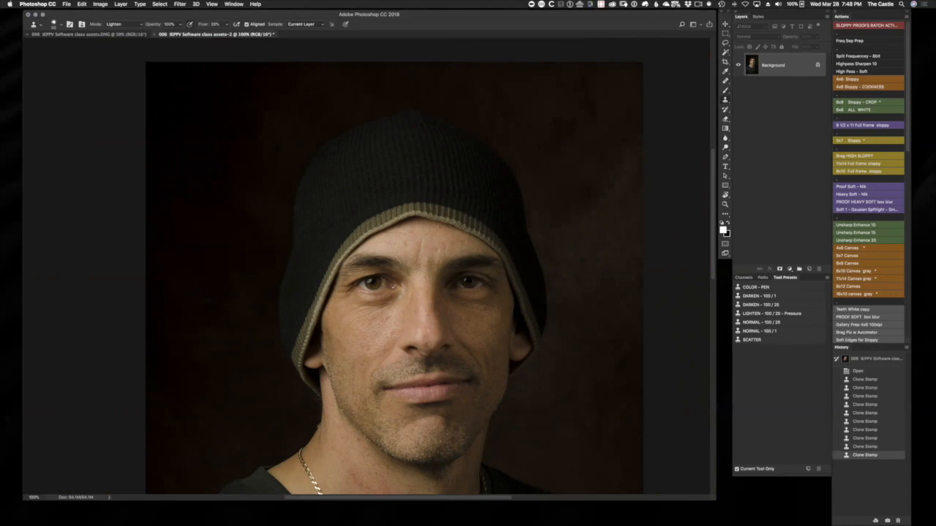
pyautogui.click(424, 346)
pyautogui.click(446, 249)
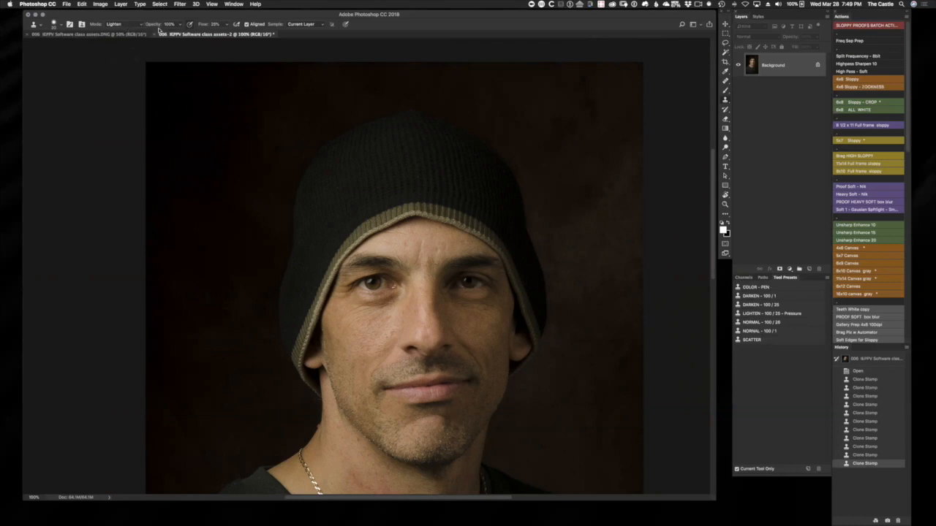
# Step: Reduce the Clone Stamp flow to 14% and smooth a patch of skin on the lower cheek
pyautogui.moveTo(196, 24); pyautogui.dragTo(188, 24)
pyautogui.click(354, 373)
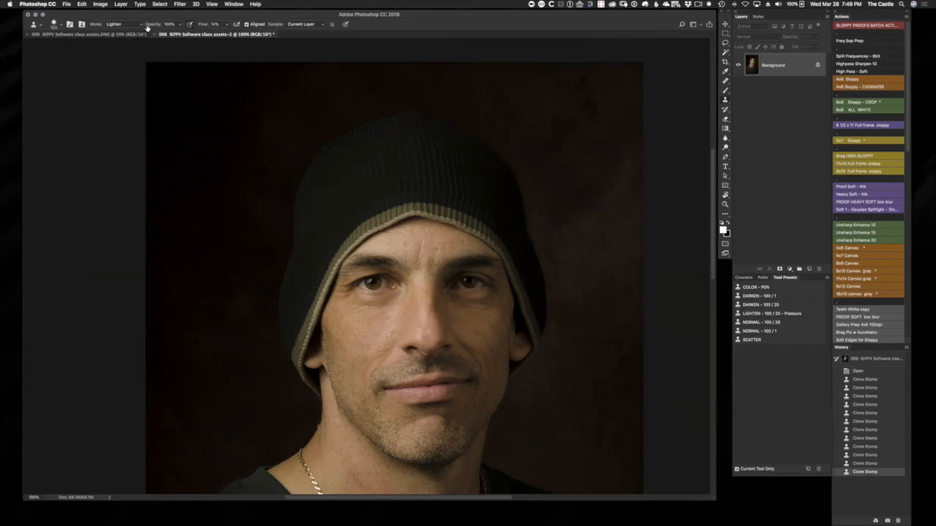
# Step: Tone down the bright patches along the nose with the Clone Stamp's DARKEN - 100 / 25 preset
pyautogui.click(761, 305)
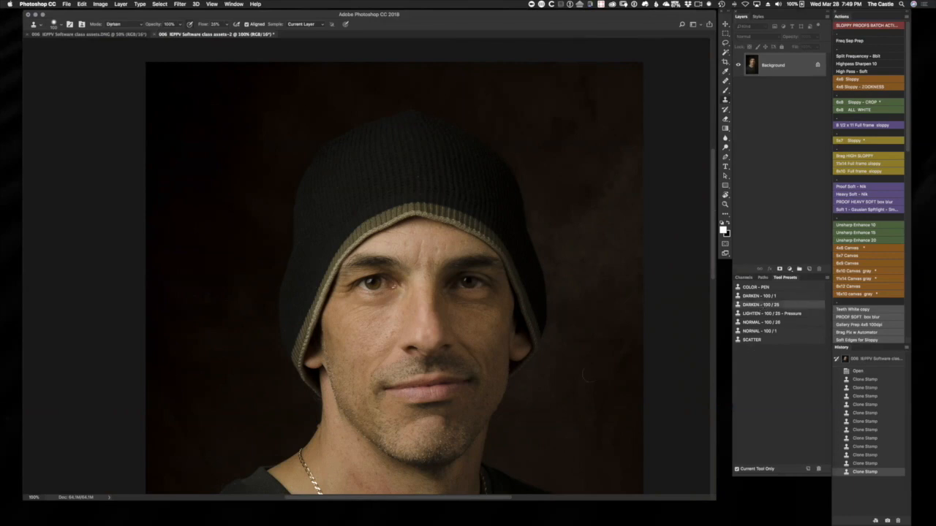
pyautogui.moveTo(416, 307); pyautogui.dragTo(422, 318)
pyautogui.click(417, 335)
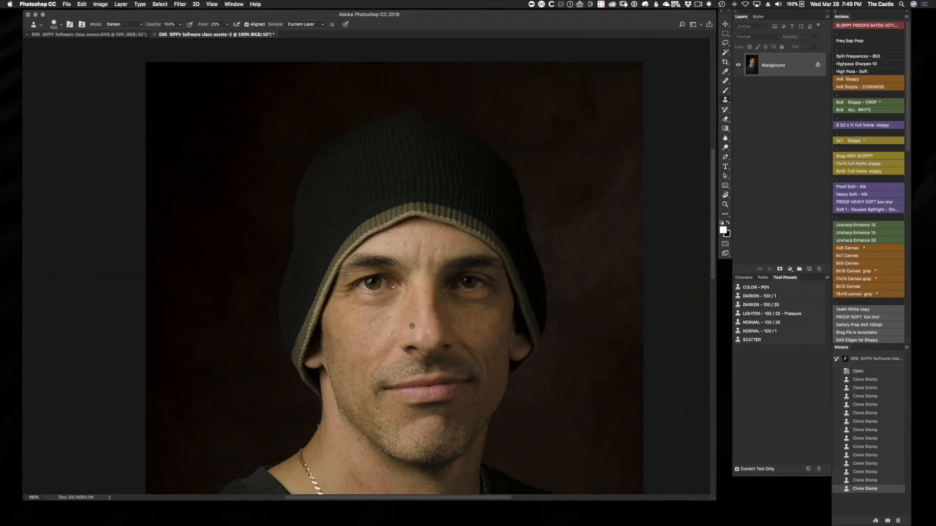
pyautogui.click(423, 299)
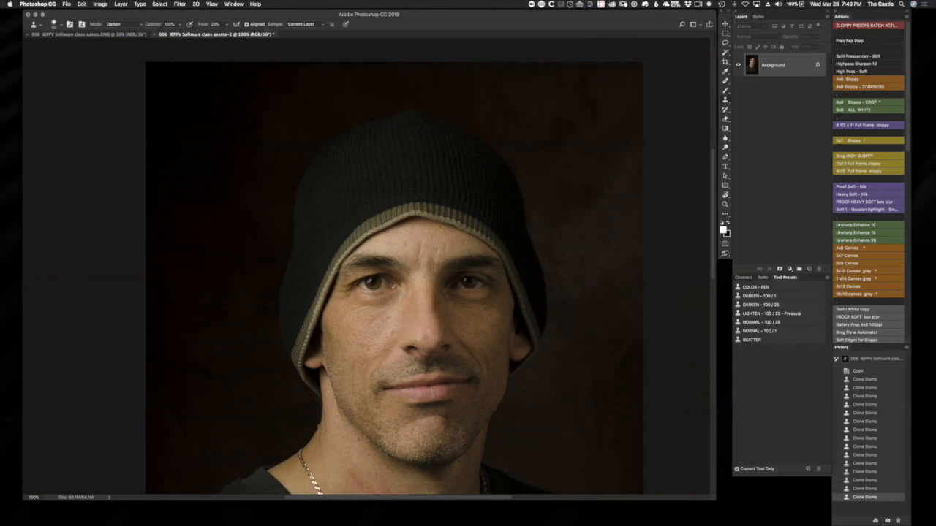
# Step: Brighten the skin under the eyes by painting white with an enlarged Soft Light brush
pyautogui.click(475, 295)
pyautogui.press('b')
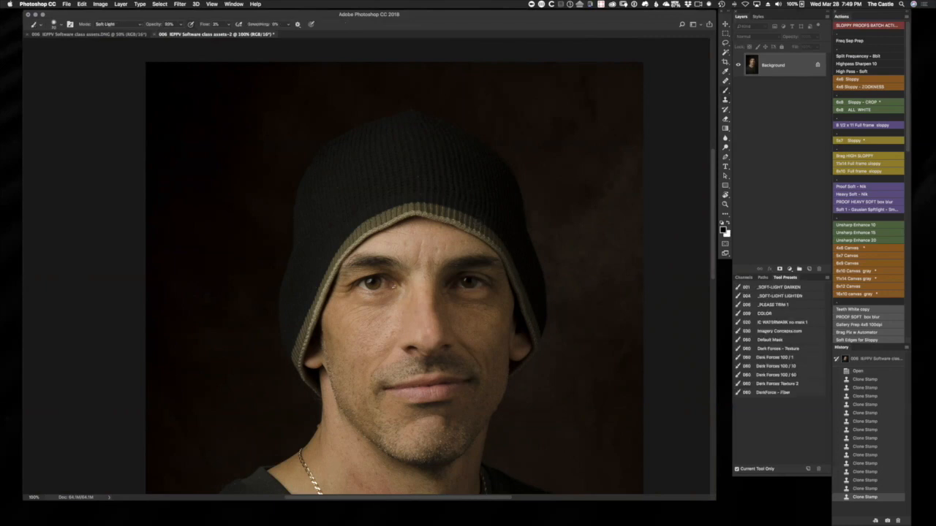
pyautogui.press(']')
pyautogui.press(']')
pyautogui.press(']')
pyautogui.moveTo(369, 294); pyautogui.dragTo(388, 298)
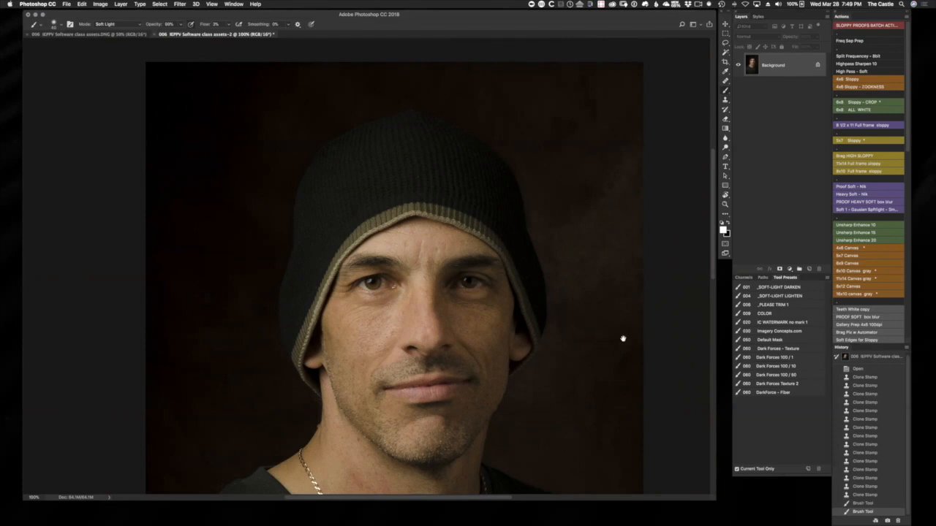
pyautogui.moveTo(597, 338); pyautogui.dragTo(636, 321)
pyautogui.moveTo(556, 328); pyautogui.dragTo(558, 310)
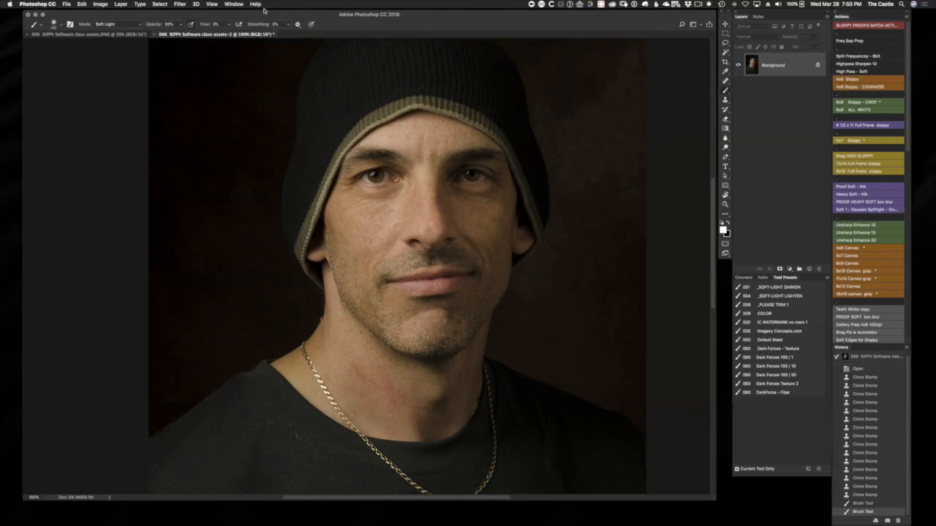
# Step: Set the brush to Color mode, 100% opacity and 17% flow, and paint sampled skin tone over the neck's red patch
pyautogui.click(121, 25)
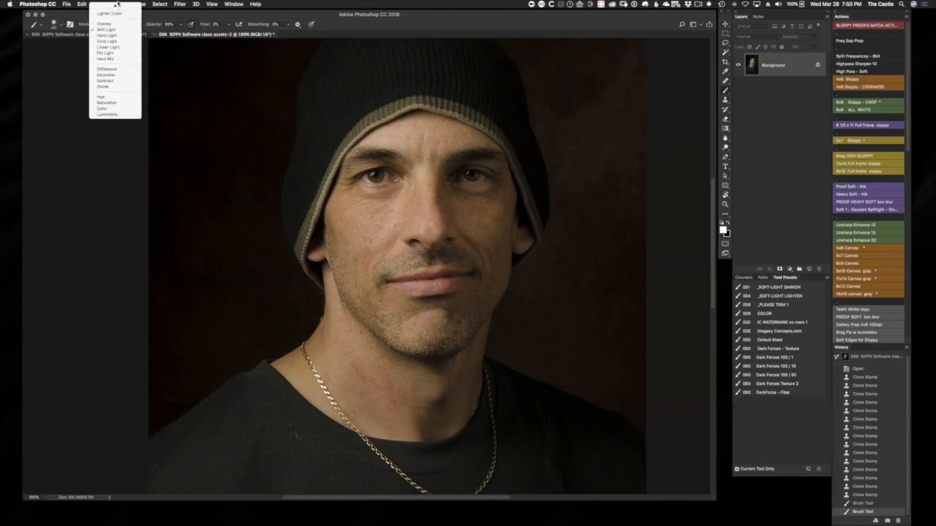
pyautogui.click(109, 116)
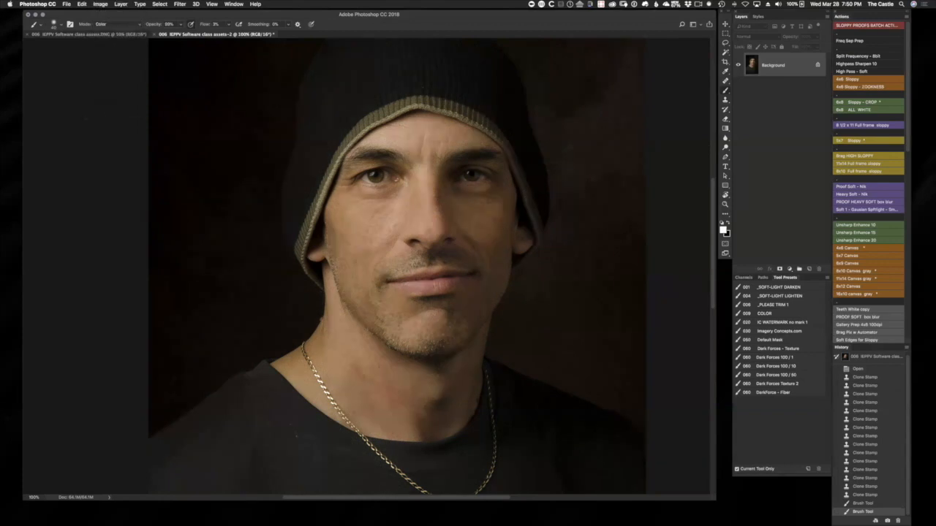
pyautogui.moveTo(153, 25); pyautogui.dragTo(211, 28)
pyautogui.keyDown('alt'); pyautogui.click(401, 379); pyautogui.keyUp('alt')
pyautogui.moveTo(375, 371); pyautogui.dragTo(388, 391)
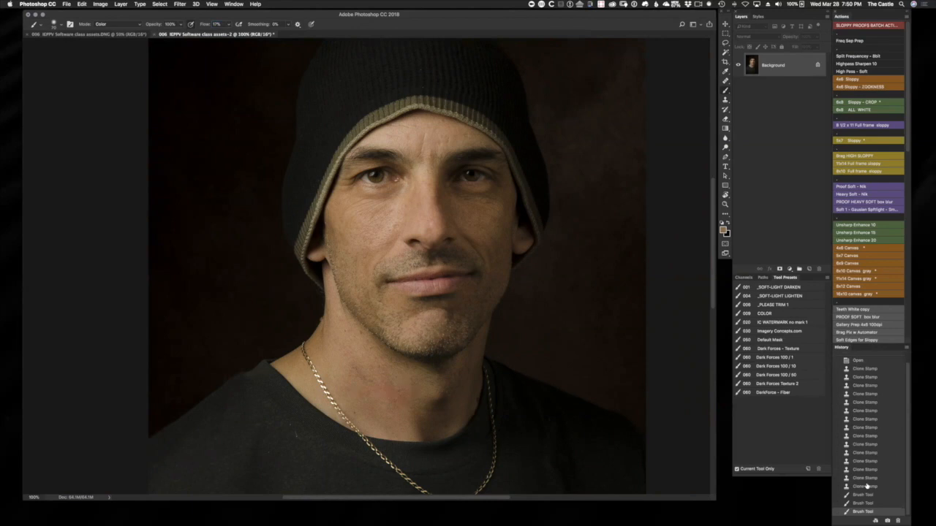
pyautogui.click(867, 485)
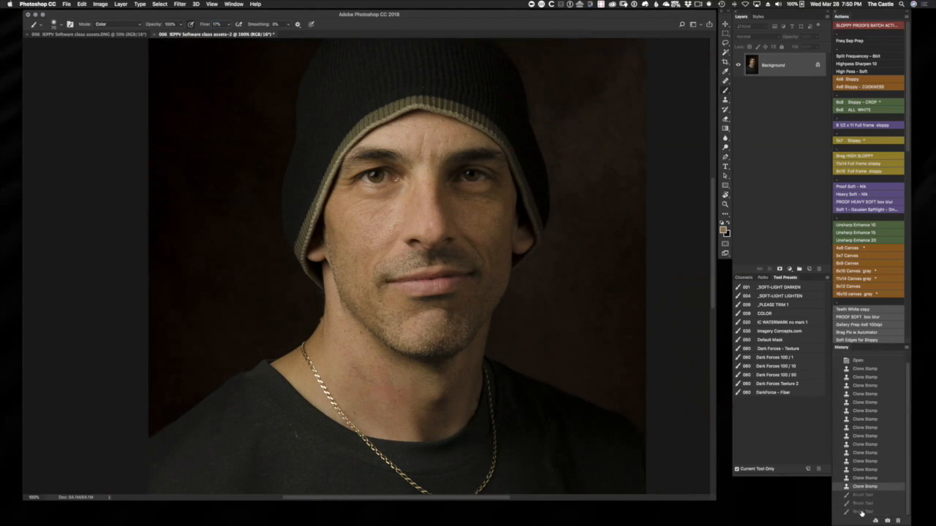
pyautogui.click(861, 511)
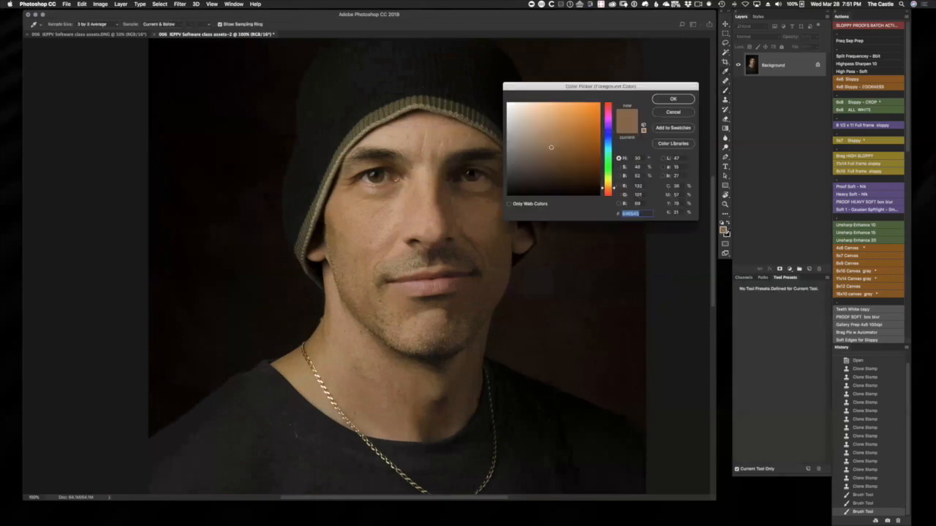
# Step: Set the foreground color to a red with RGB values 162, 49, 57
pyautogui.click(725, 229)
pyautogui.moveTo(612, 192); pyautogui.dragTo(622, 107)
pyautogui.moveTo(551, 147)
pyautogui.mouseDown()
pyautogui.moveTo(571, 145)
pyautogui.moveTo(574, 134)
pyautogui.mouseUp()
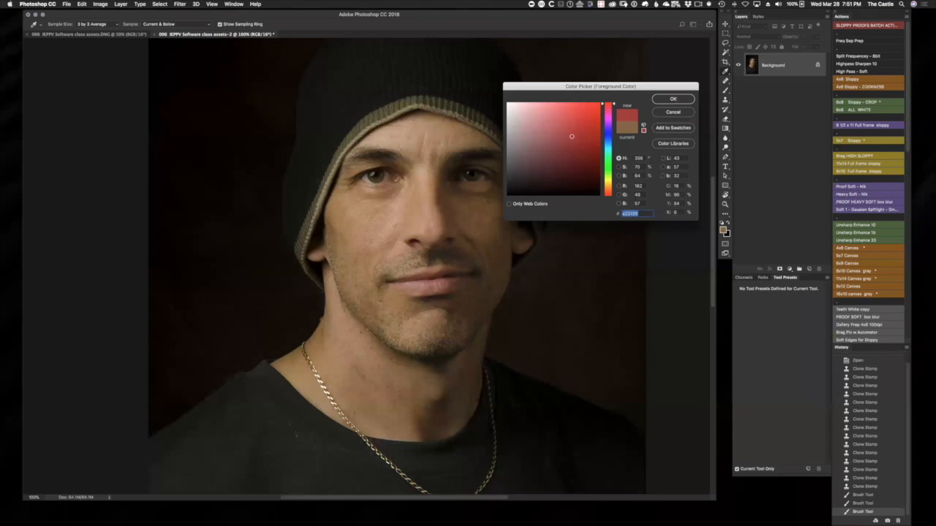
pyautogui.click(674, 99)
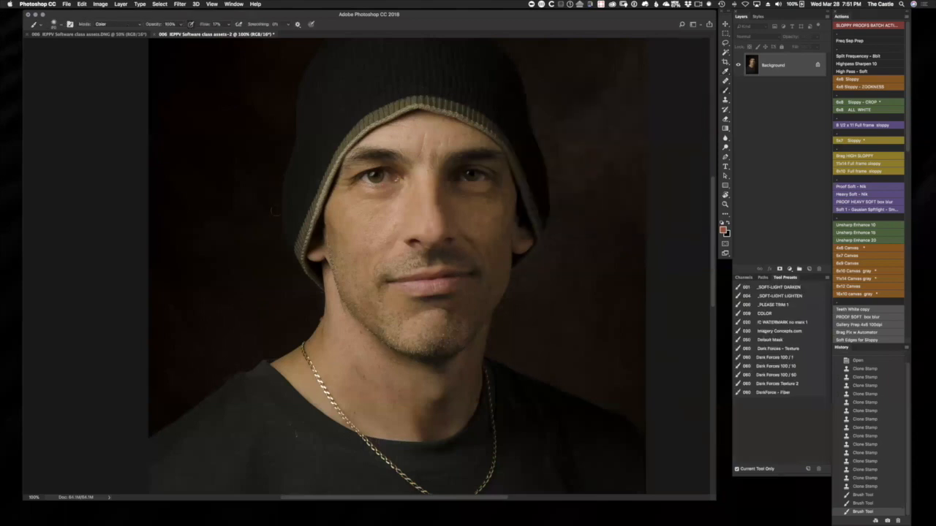
# Step: Try tinting the man's lips red with the Color-mode brush
pyautogui.press('super+minus')
pyautogui.press('super+minus')
pyautogui.press('super+minus')
pyautogui.press('super+minus')
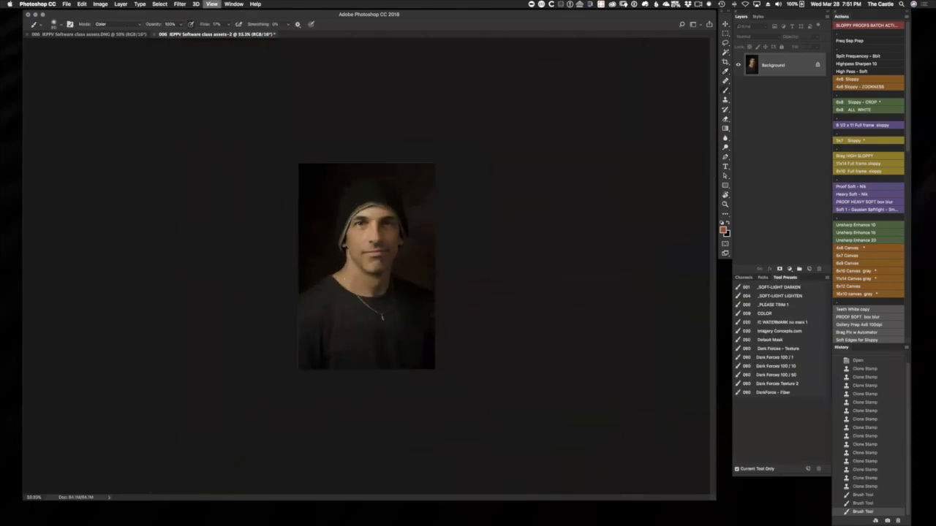
pyautogui.press('super+plus')
pyautogui.press('super+plus')
pyautogui.press('super+plus')
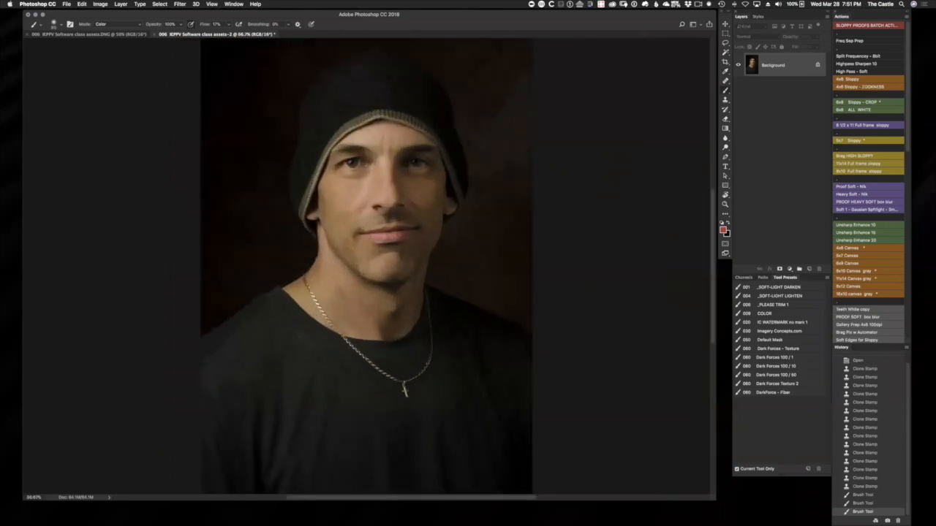
pyautogui.moveTo(377, 238); pyautogui.dragTo(406, 237)
pyautogui.press('super+z')
# Step: Close both open portrait documents without saving and switch to Lightroom
pyautogui.click(155, 35)
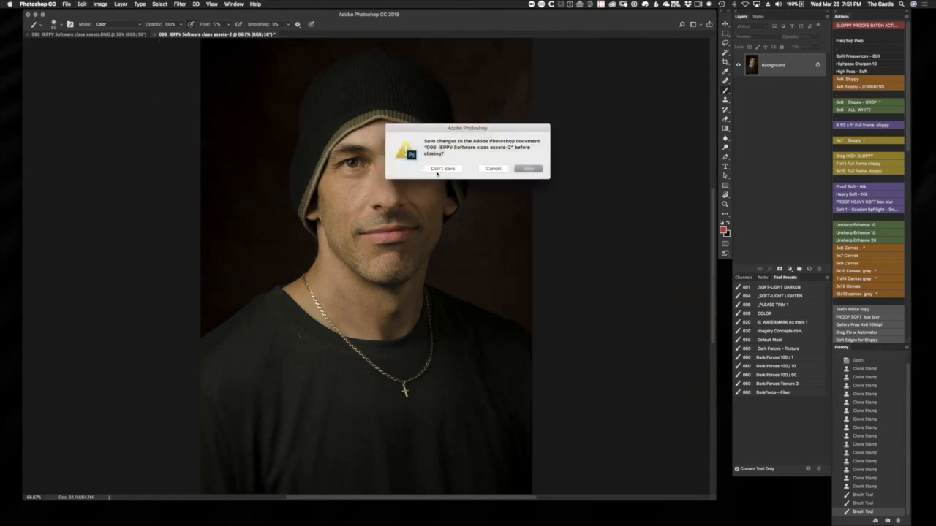
pyautogui.click(438, 171)
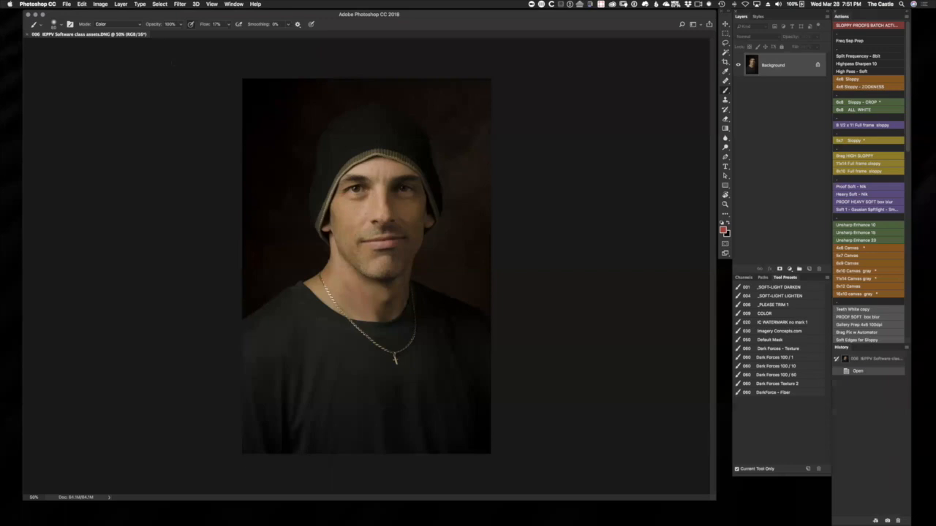
pyautogui.click(28, 34)
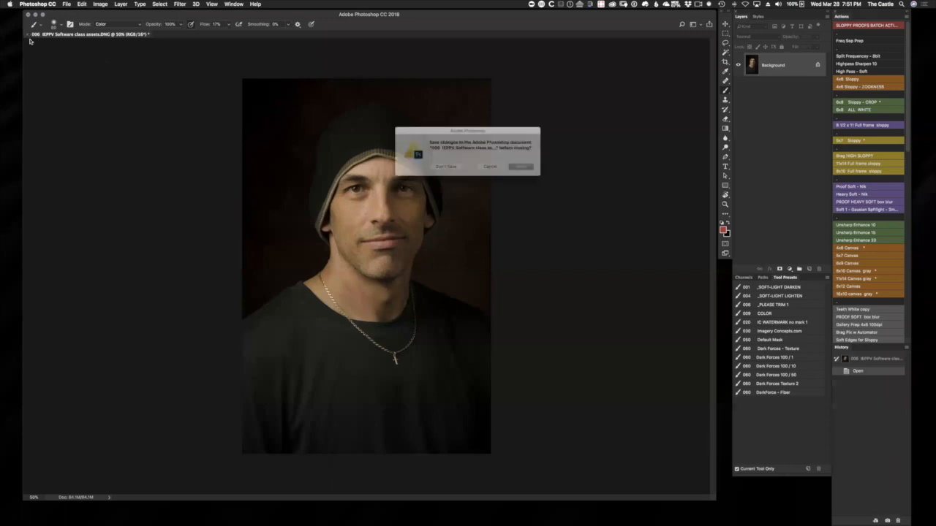
pyautogui.click(437, 169)
pyautogui.hotkey('ctrl', 'Left')
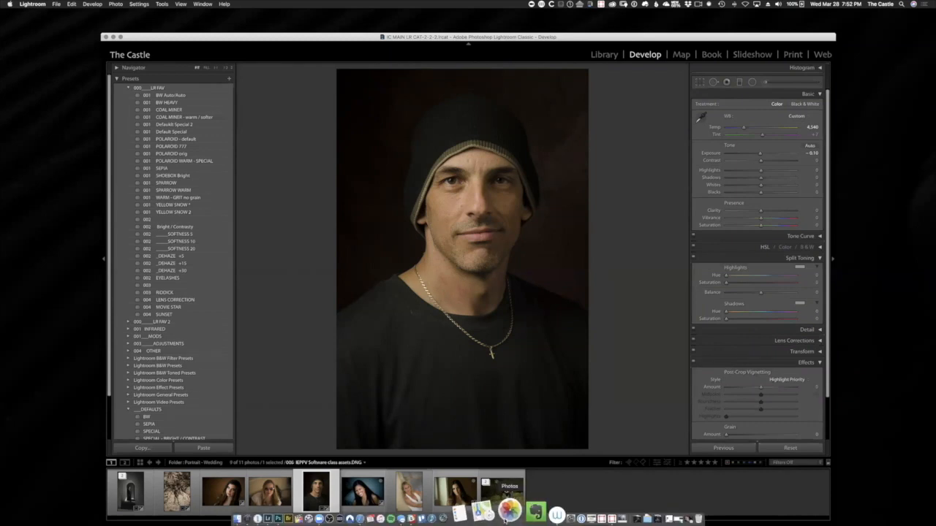
pyautogui.click(505, 518)
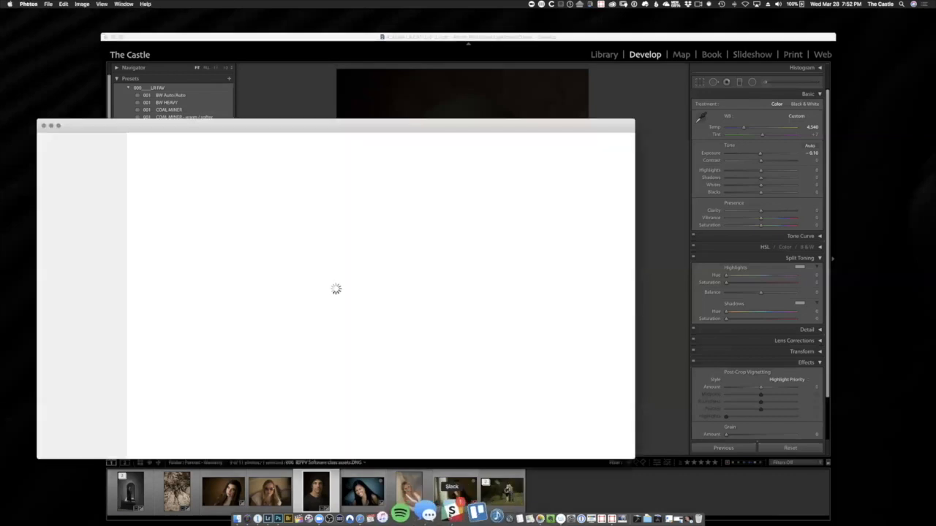
pyautogui.click(452, 511)
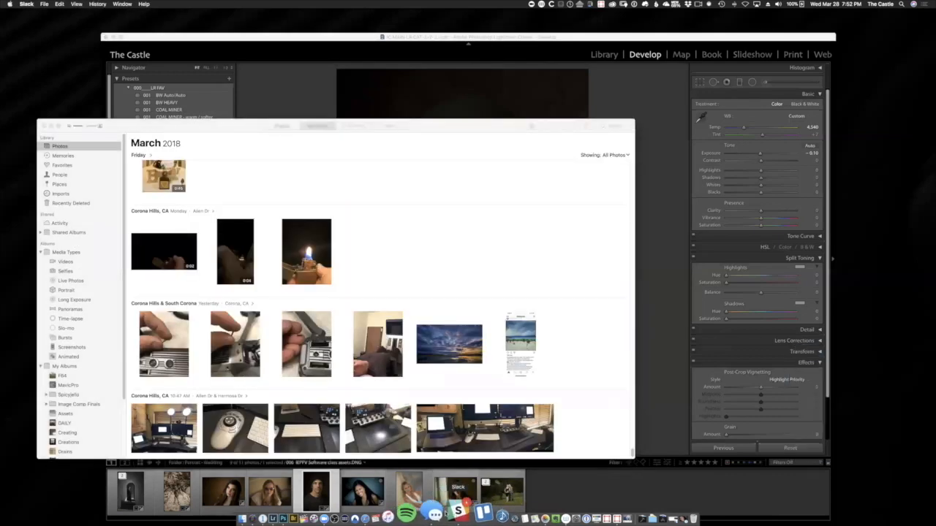
pyautogui.click(220, 307)
pyautogui.click(252, 305)
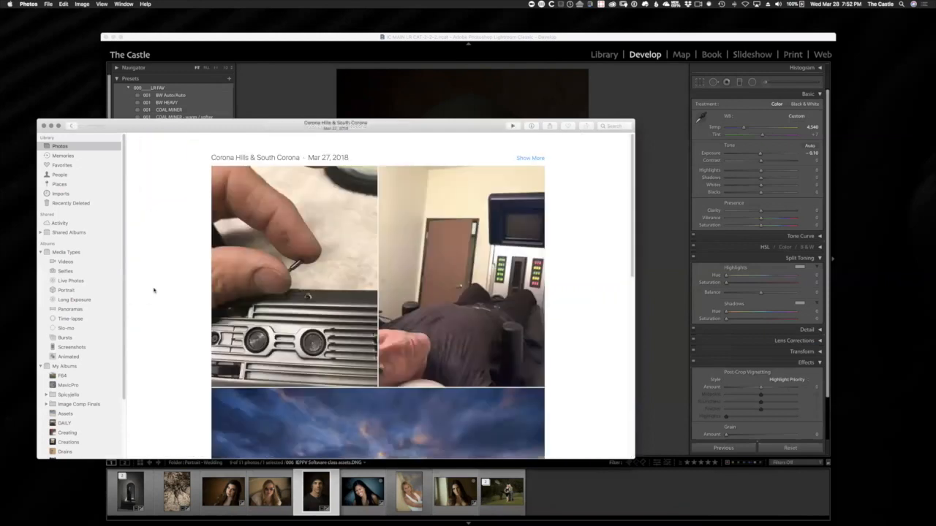
pyautogui.click(43, 126)
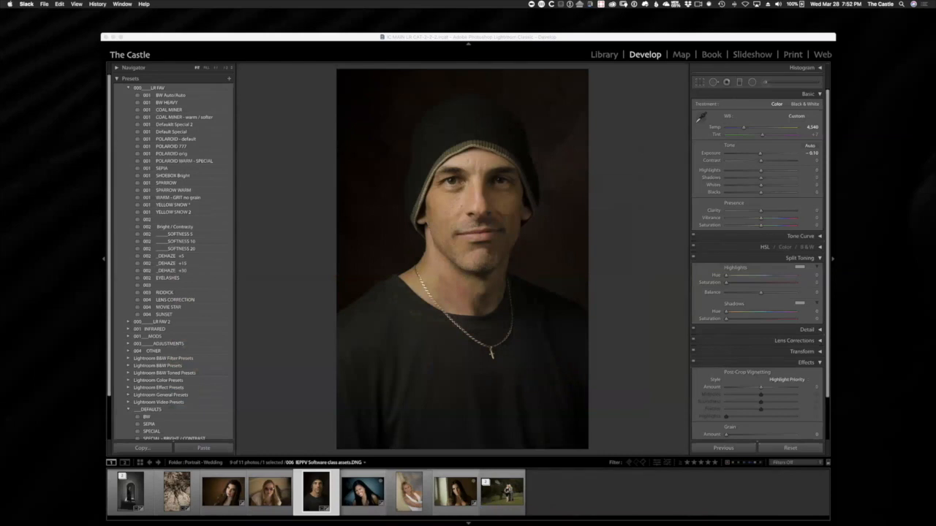
pyautogui.moveTo(935, 145); pyautogui.dragTo(935, 120)
pyautogui.moveTo(560, 38); pyautogui.dragTo(561, 37)
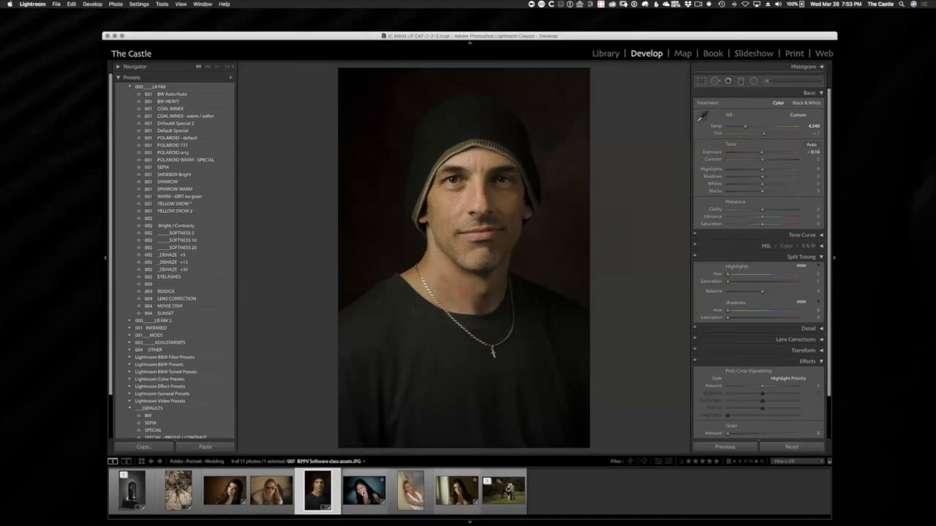
# Step: Select the photo of the smiling dark-haired woman on the blue background and set its Exposure to +0.10
pyautogui.click(368, 498)
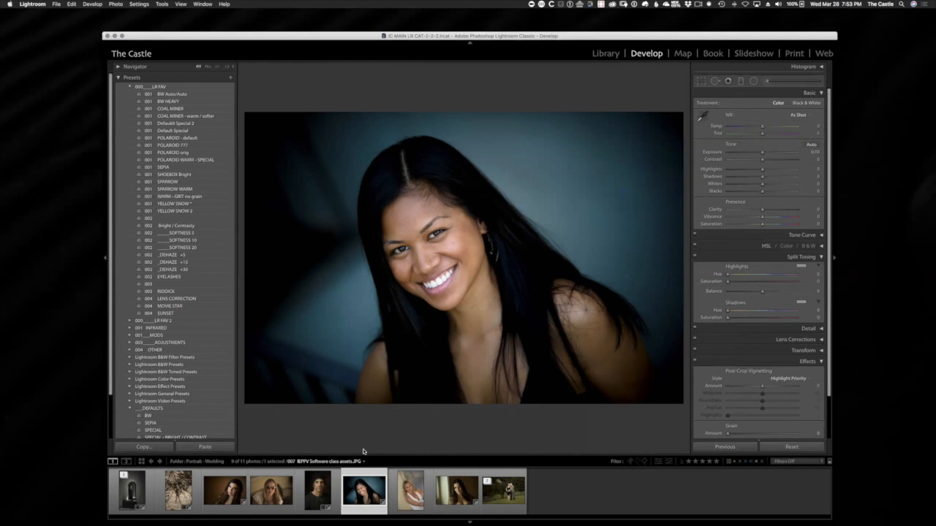
pyautogui.press('=')
pyautogui.press('=')
pyautogui.press('=')
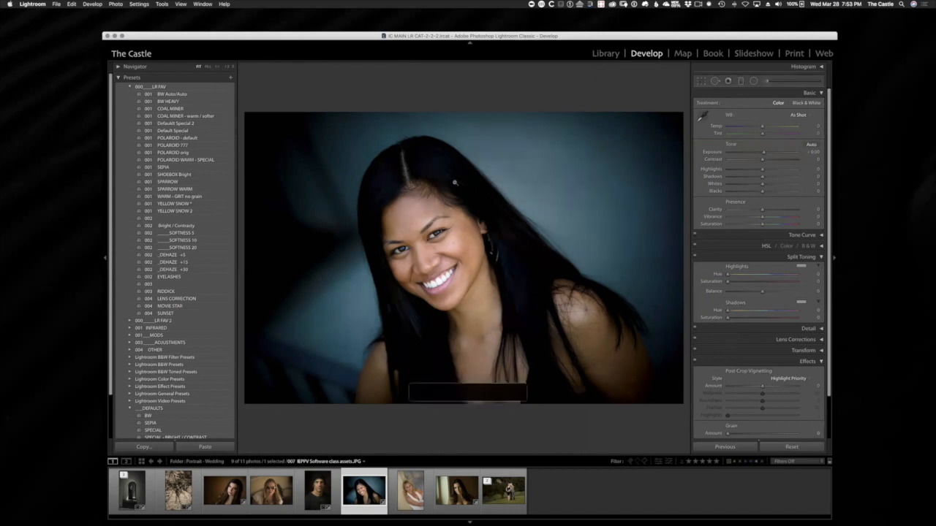
pyautogui.press('-')
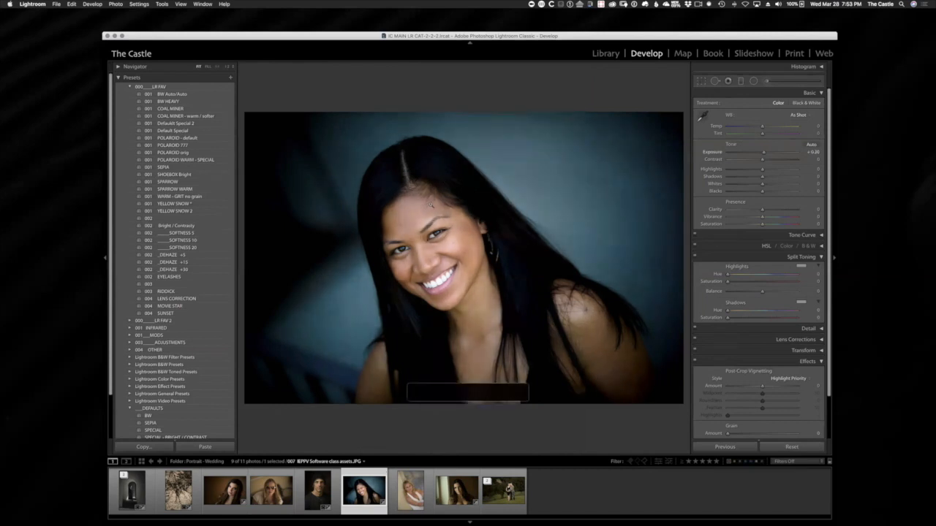
pyautogui.press('-')
pyautogui.press('-')
pyautogui.press('-')
pyautogui.press('-')
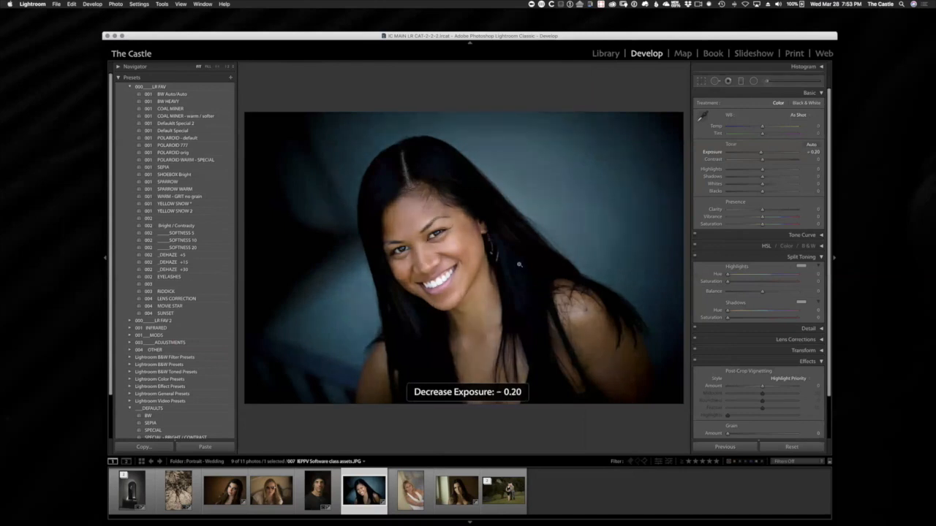
pyautogui.press('=')
pyautogui.press('=')
pyautogui.press('=')
pyautogui.press('=')
pyautogui.press('-')
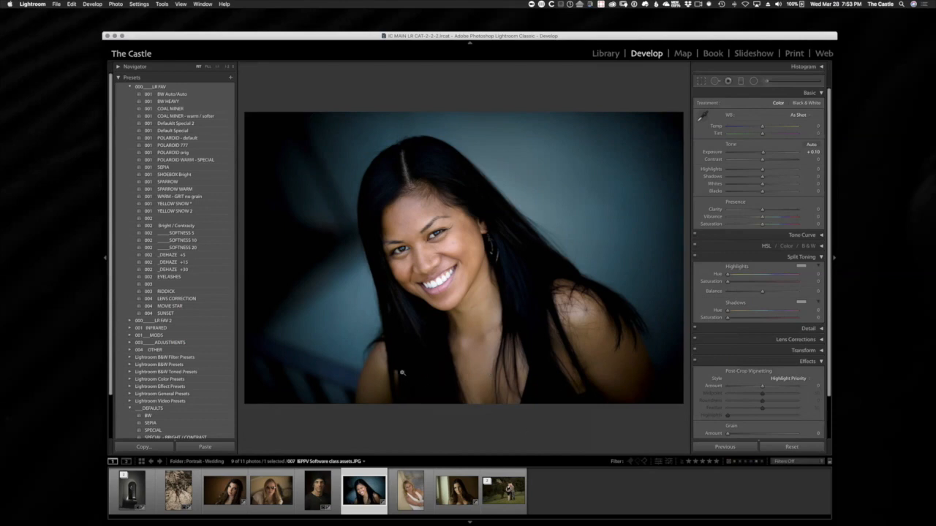
# Step: Open a copy of the woman's photo with Lightroom adjustments in Photoshop
pyautogui.press('super+e')
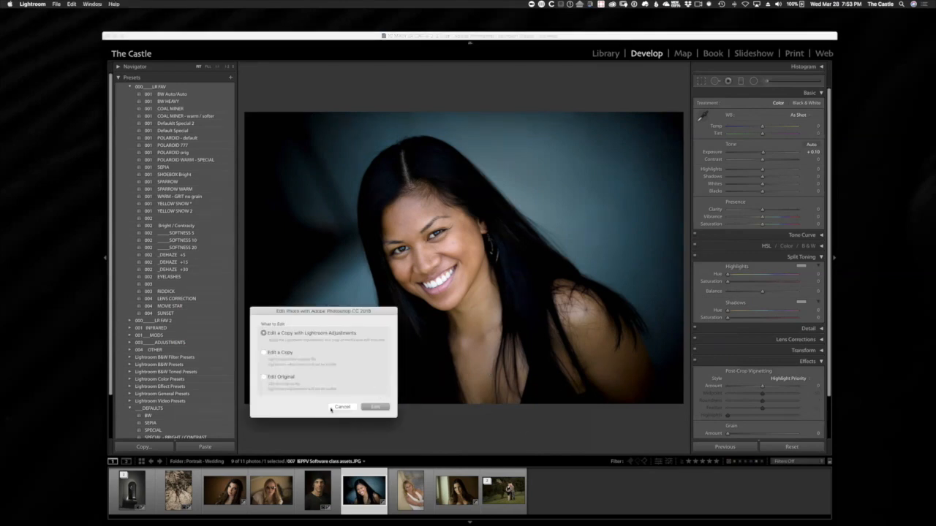
pyautogui.click(385, 406)
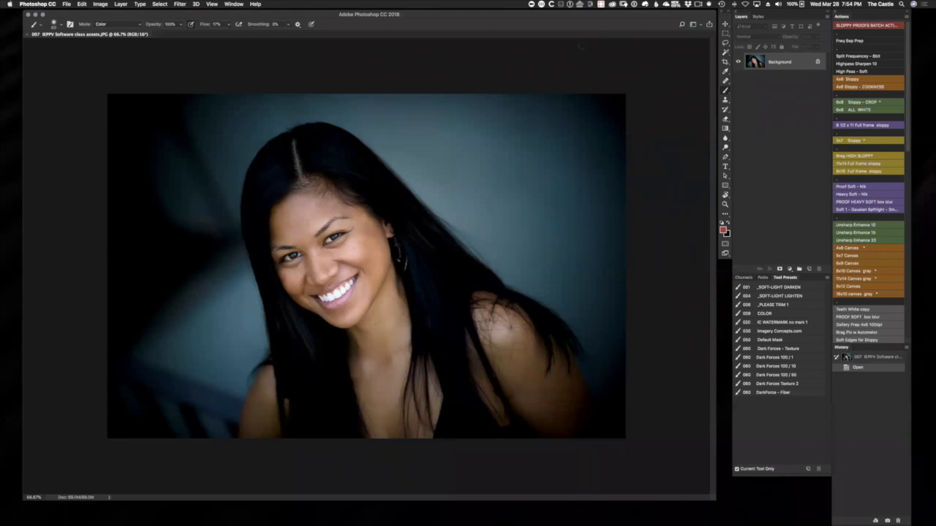
# Step: Remove the blemish below the outer corner of the woman's eye and a mark on her outer cheek with a smaller Healing Brush
pyautogui.press('super+plus')
pyautogui.press('super+plus')
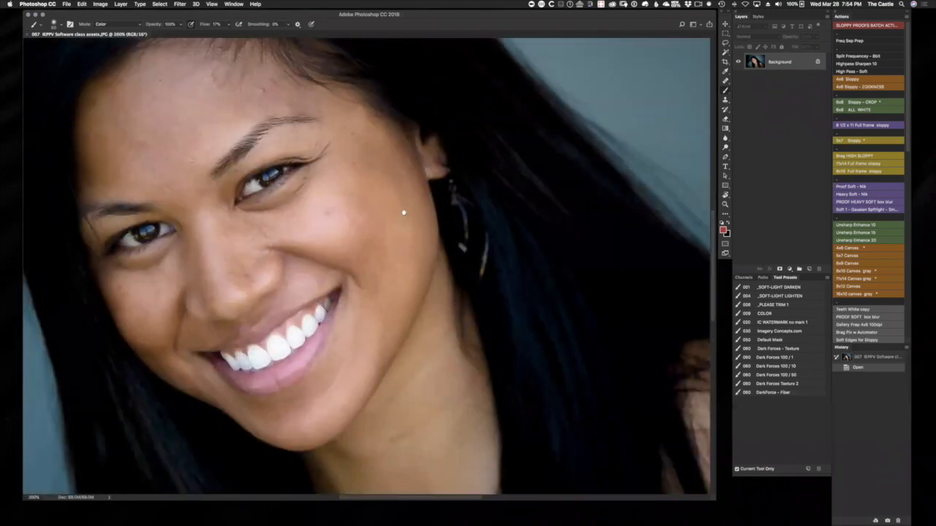
pyautogui.moveTo(403, 213); pyautogui.dragTo(596, 273)
pyautogui.press('super+minus')
pyautogui.press('super+plus')
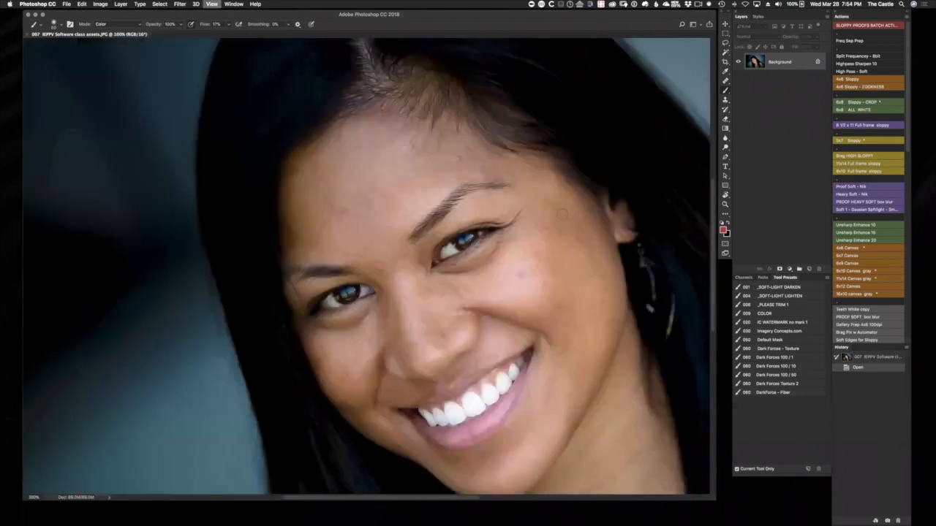
pyautogui.moveTo(644, 300); pyautogui.dragTo(599, 272)
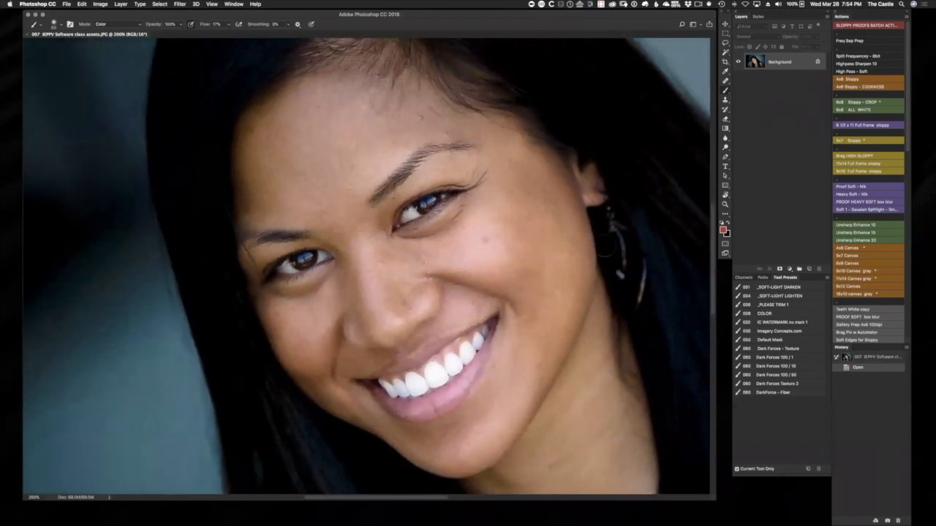
pyautogui.press('j')
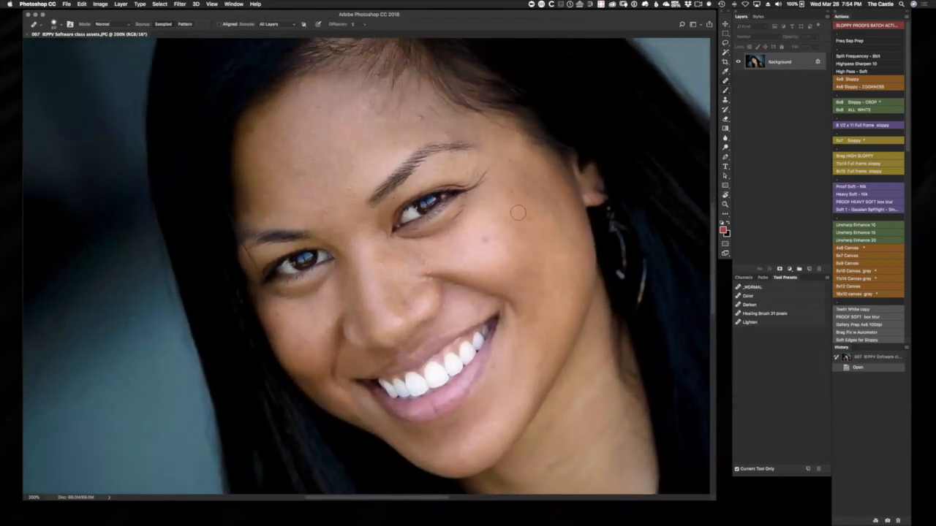
pyautogui.press('[')
pyautogui.press('[')
pyautogui.press('[')
pyautogui.keyDown('alt'); pyautogui.click(475, 245); pyautogui.keyUp('alt')
pyautogui.click(486, 238)
pyautogui.click(562, 251)
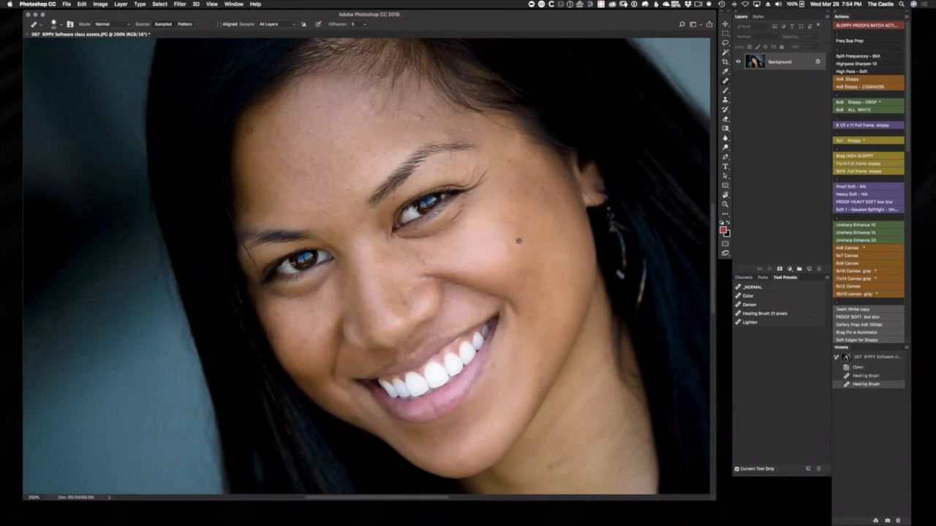
# Step: Heal the remaining small spots on the upper cheek and beside the eye toward the temple
pyautogui.click(507, 247)
pyautogui.click(544, 263)
pyautogui.click(541, 246)
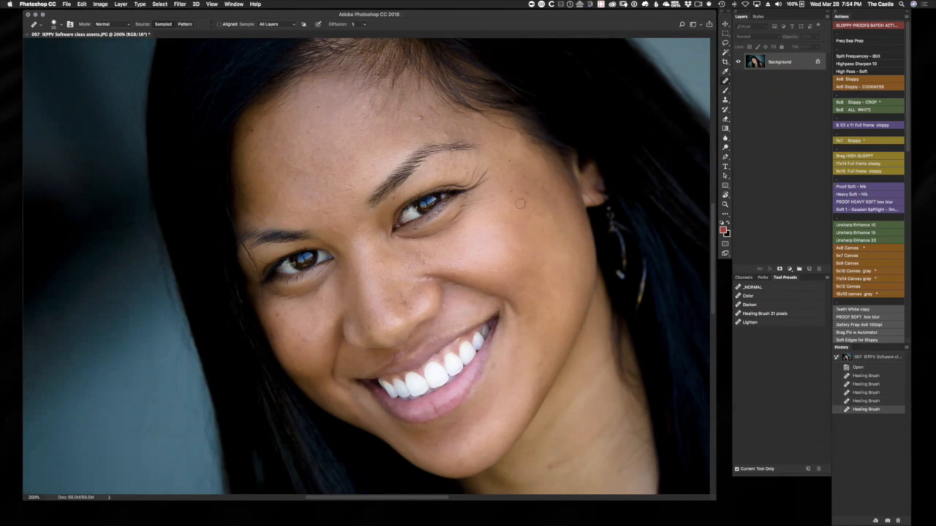
pyautogui.click(515, 193)
pyautogui.click(529, 195)
pyautogui.click(508, 160)
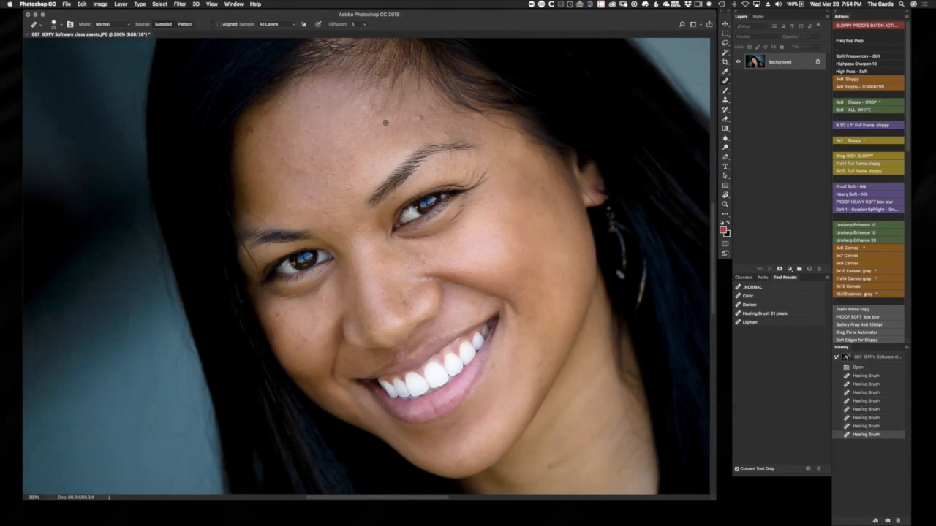
# Step: Heal the small spots across the forehead and the blemish on the cheek below the woman's far eye
pyautogui.click(311, 131)
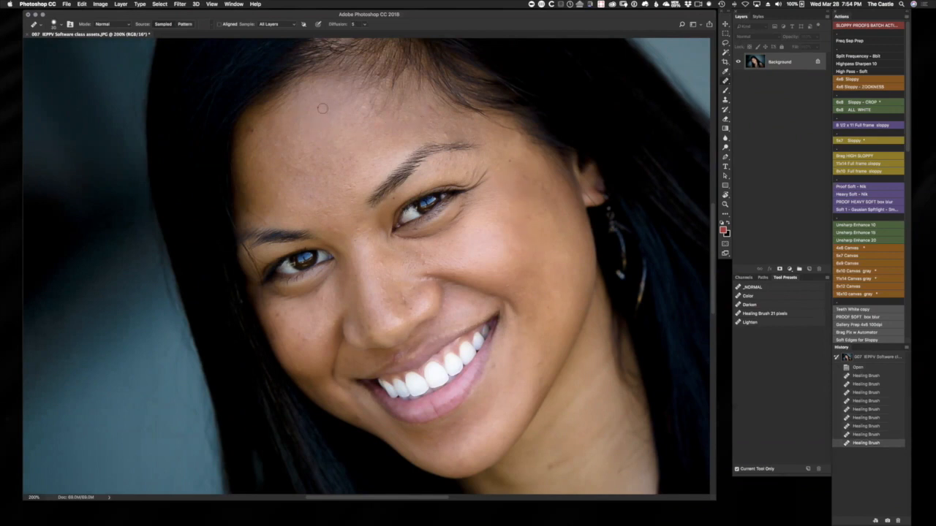
pyautogui.click(321, 107)
pyautogui.click(291, 143)
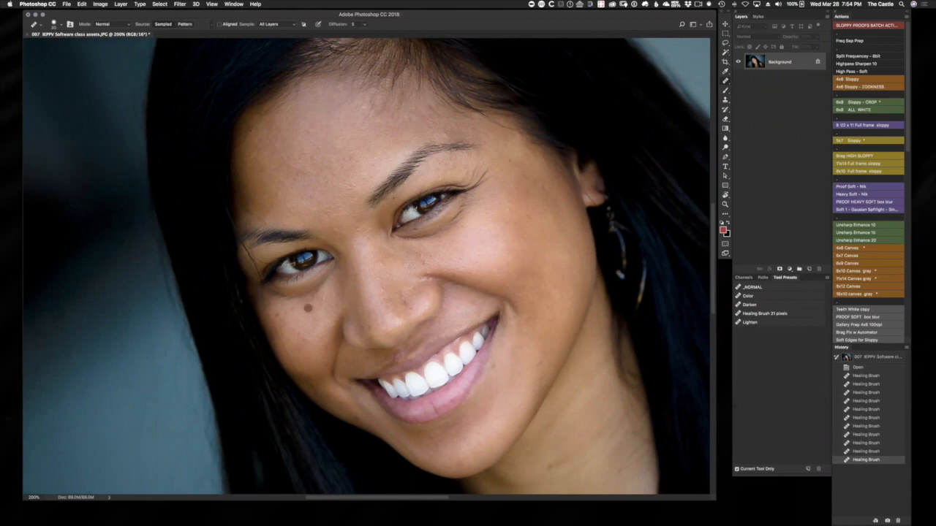
pyautogui.click(307, 338)
pyautogui.click(307, 340)
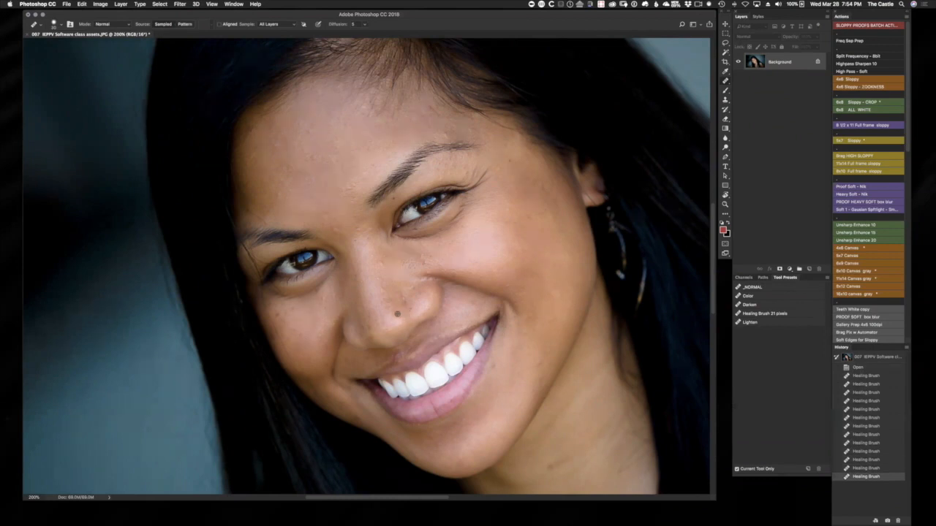
# Step: Heal the marks on the chin and the skin just below the lower lip
pyautogui.click(499, 420)
pyautogui.click(445, 440)
pyautogui.click(452, 433)
pyautogui.click(464, 427)
pyautogui.click(497, 401)
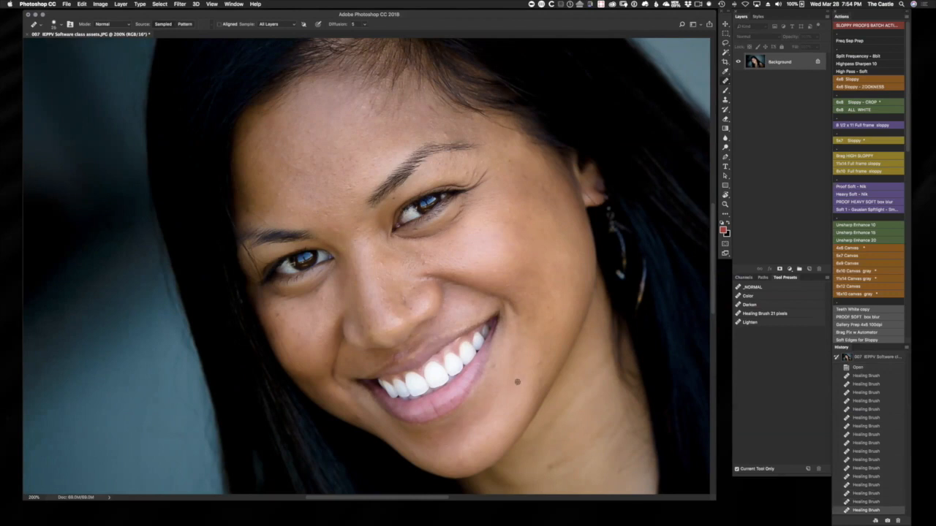
# Step: Heal the marks along the lower cheek beside the mouth and the spot just beneath the nearer eyebrow
pyautogui.keyDown('alt'); pyautogui.click(514, 371); pyautogui.keyUp('alt')
pyautogui.click(540, 357)
pyautogui.click(551, 341)
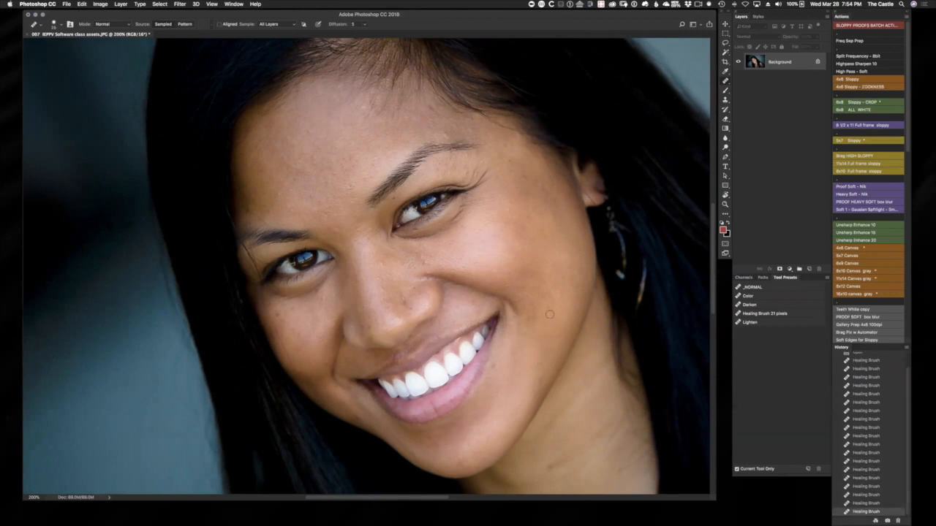
pyautogui.click(551, 314)
pyautogui.keyDown('alt'); pyautogui.click(407, 187); pyautogui.keyUp('alt')
pyautogui.click(403, 190)
# Step: Tone down the bright shine on the tip of the nose using the Clone Stamp preset DARKEN - 100 / 25
pyautogui.press('s')
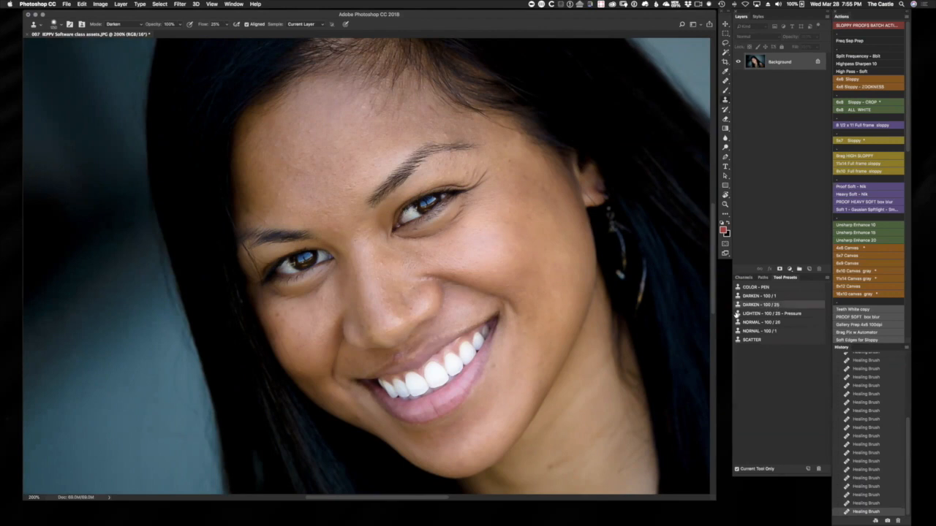
pyautogui.moveTo(398, 318); pyautogui.dragTo(399, 322)
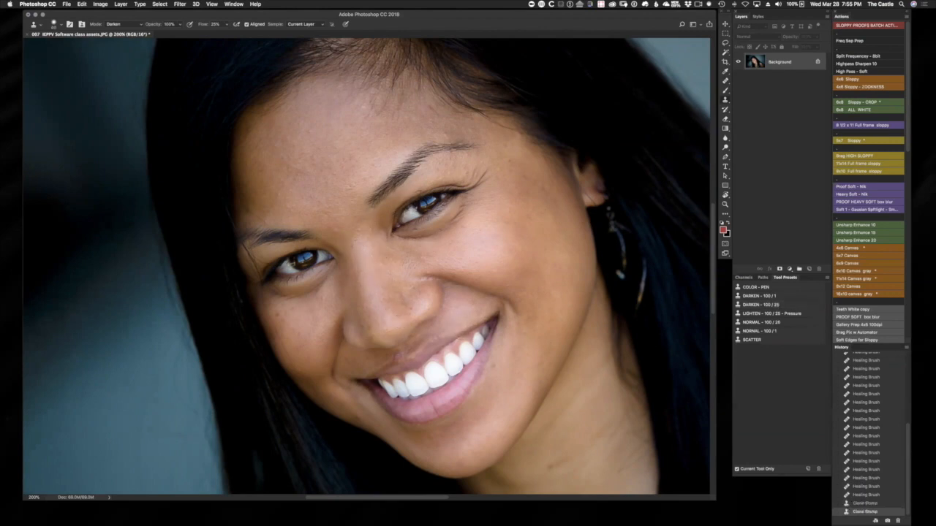
# Step: Even out the shine on the woman's cheek with a much larger Clone Stamp brush in Darken mode, sampled from the outer cheek
pyautogui.keyDown('alt'); pyautogui.click(546, 243); pyautogui.keyUp('alt')
pyautogui.press(']')
pyautogui.press(']')
pyautogui.press(']')
pyautogui.press(']')
pyautogui.press(']')
pyautogui.press(']')
pyautogui.press(']')
pyautogui.press(']')
pyautogui.press(']')
pyautogui.press(']')
pyautogui.press(']')
pyautogui.press(']')
pyautogui.moveTo(480, 243); pyautogui.dragTo(596, 245)
pyautogui.press('super+z')
pyautogui.moveTo(545, 264); pyautogui.dragTo(557, 321)
pyautogui.press('super+z')
pyautogui.moveTo(427, 342); pyautogui.dragTo(424, 372)
pyautogui.moveTo(546, 240)
pyautogui.mouseDown()
pyautogui.moveTo(556, 241)
pyautogui.moveTo(560, 261)
pyautogui.mouseUp()
# Step: Heal the dark spot on the lower forehead above the brows with the Healing Brush
pyautogui.press('super+minus')
pyautogui.press('super+minus')
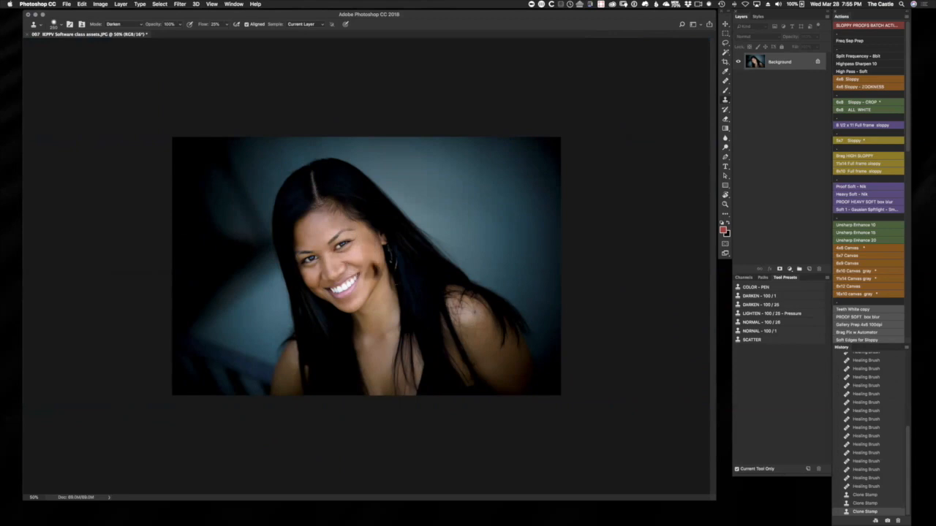
pyautogui.press('super+plus')
pyautogui.press('super+plus')
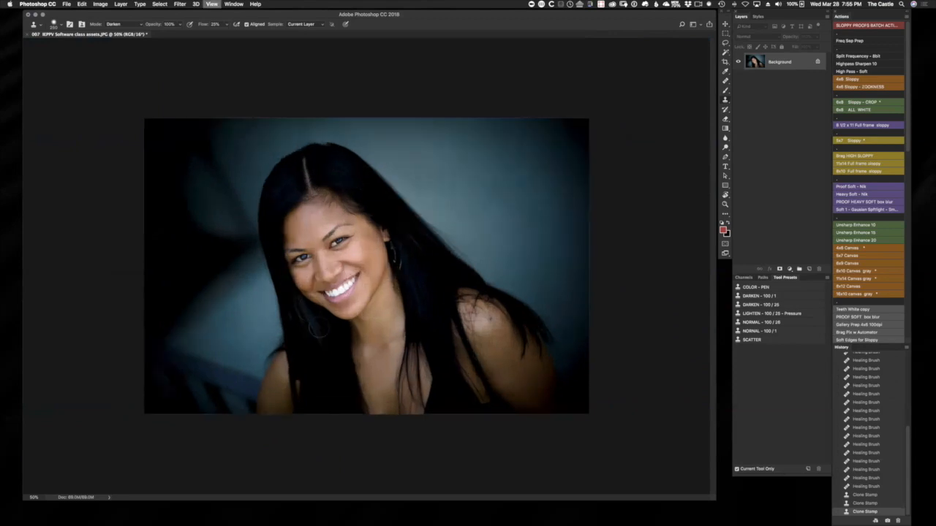
pyautogui.press('super+plus')
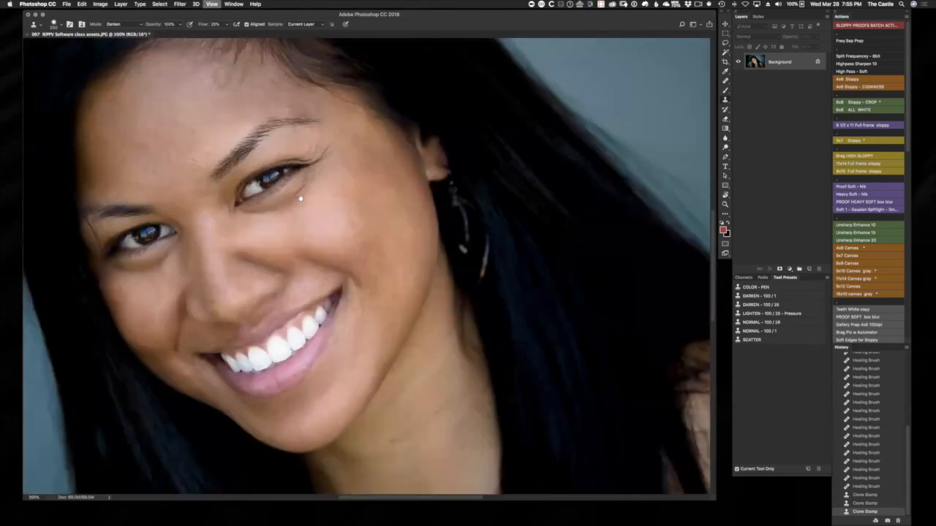
pyautogui.moveTo(299, 198); pyautogui.dragTo(578, 253)
pyautogui.press('j')
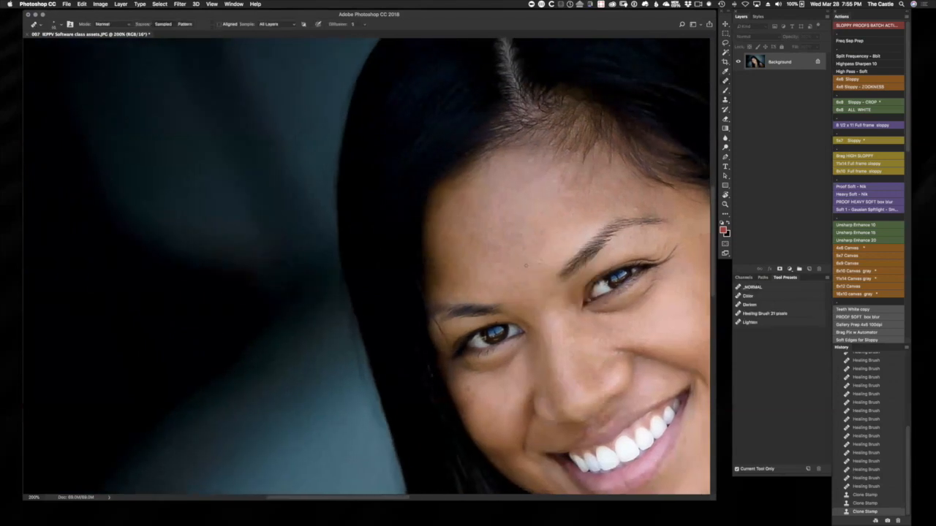
pyautogui.click(519, 266)
# Step: Switch to the Clone Stamp with the LIGHTEN - 100 / 25 - Pressure preset for the under-eye area
pyautogui.press('super+minus')
pyautogui.press('super+minus')
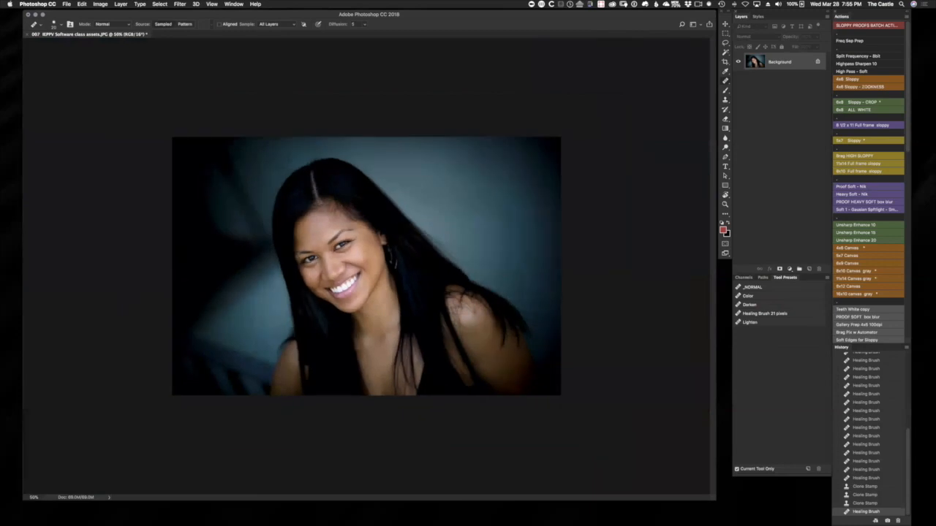
pyautogui.press('super+plus')
pyautogui.press('super+plus')
pyautogui.press('super+plus')
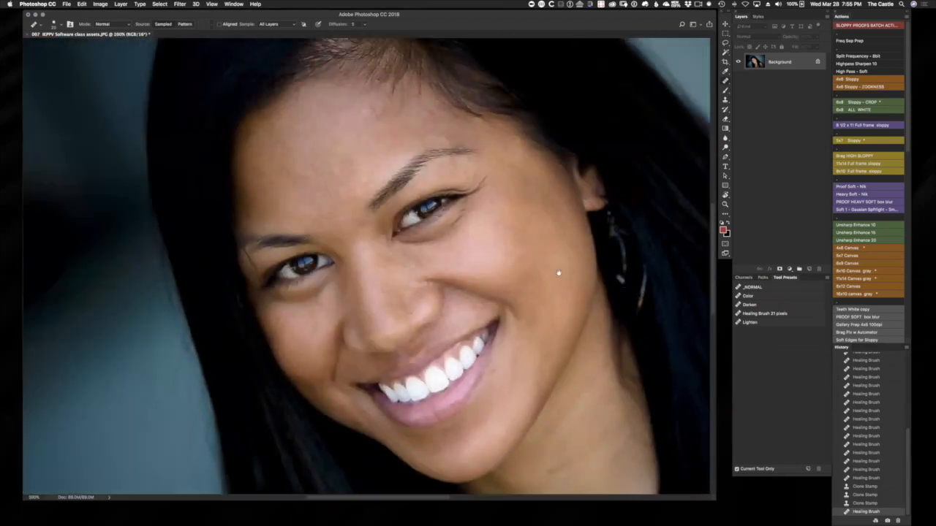
pyautogui.moveTo(558, 273); pyautogui.dragTo(609, 278)
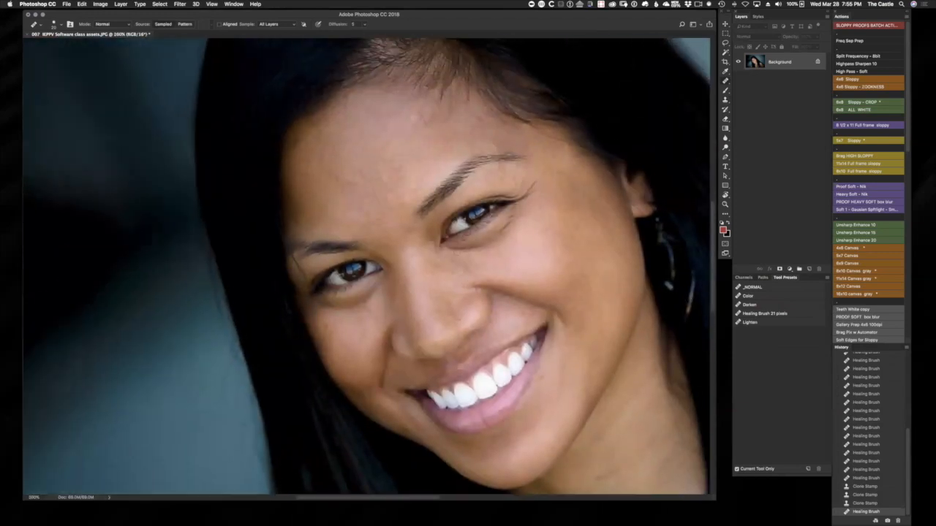
pyautogui.click(535, 256)
pyautogui.press('s')
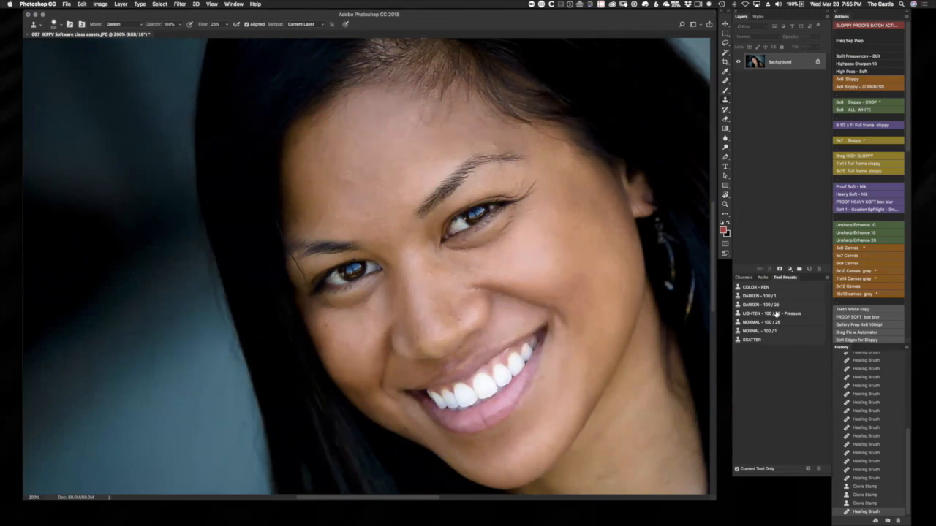
pyautogui.click(773, 314)
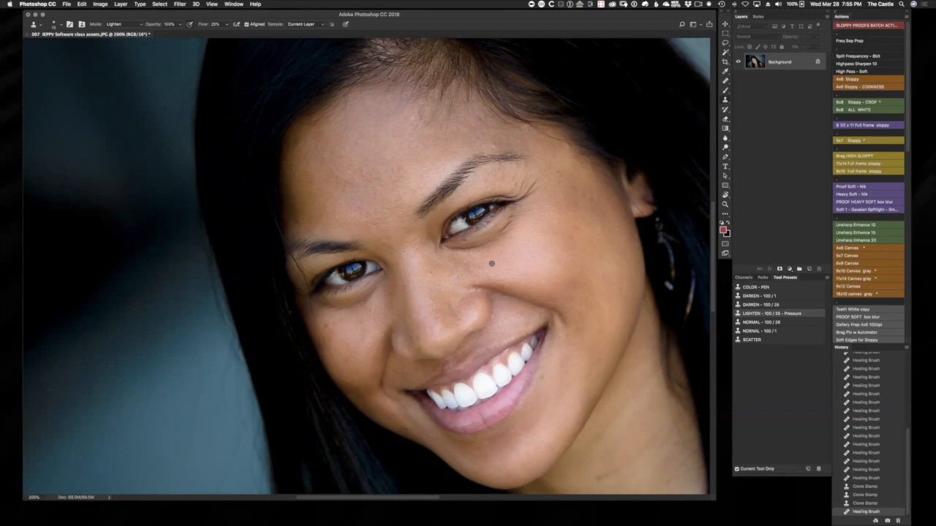
# Step: Lighten the shadow under the woman's nearer eye with an enlarged Clone Stamp brush, sampling the bright skin just below it
pyautogui.press(']')
pyautogui.press(']')
pyautogui.press(']')
pyautogui.press(']')
pyautogui.press(']')
pyautogui.press(']')
pyautogui.press(']')
pyautogui.press(']')
pyautogui.press(']')
pyautogui.press(']')
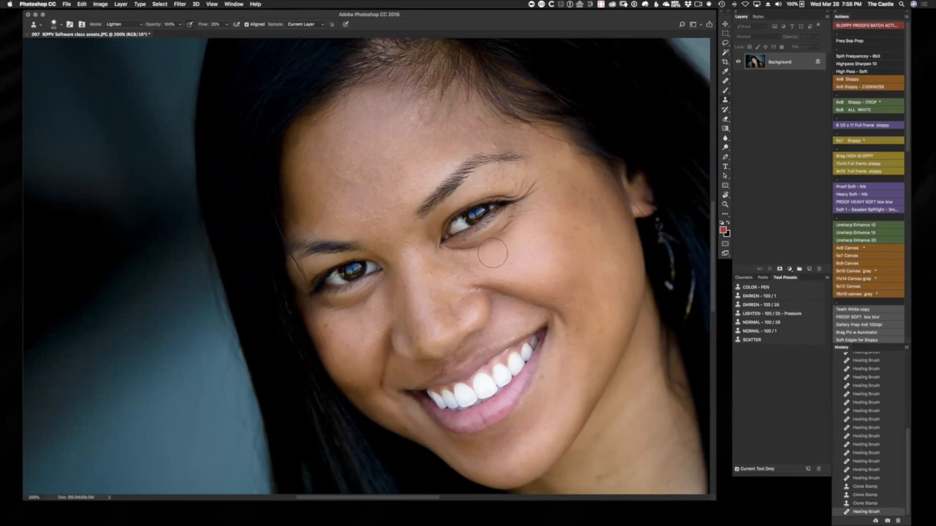
pyautogui.keyDown('alt'); pyautogui.click(493, 253); pyautogui.keyUp('alt')
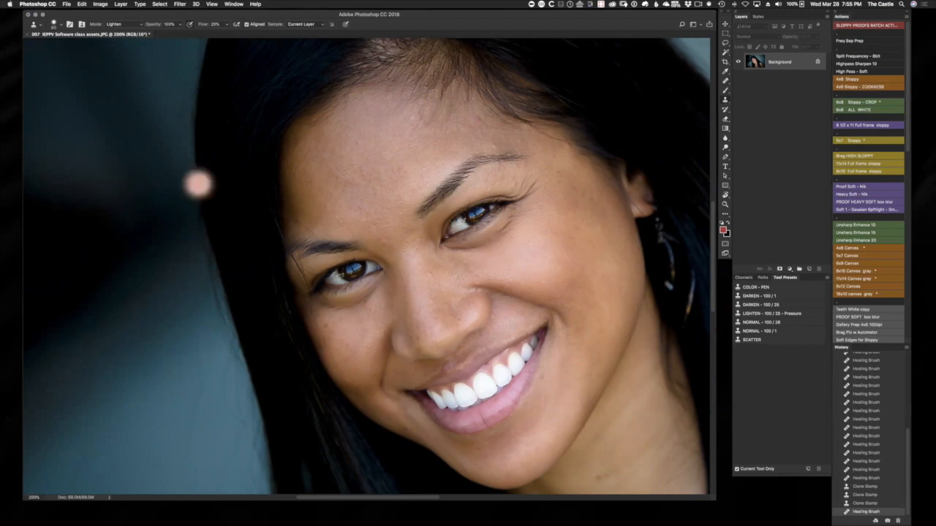
pyautogui.click(61, 25)
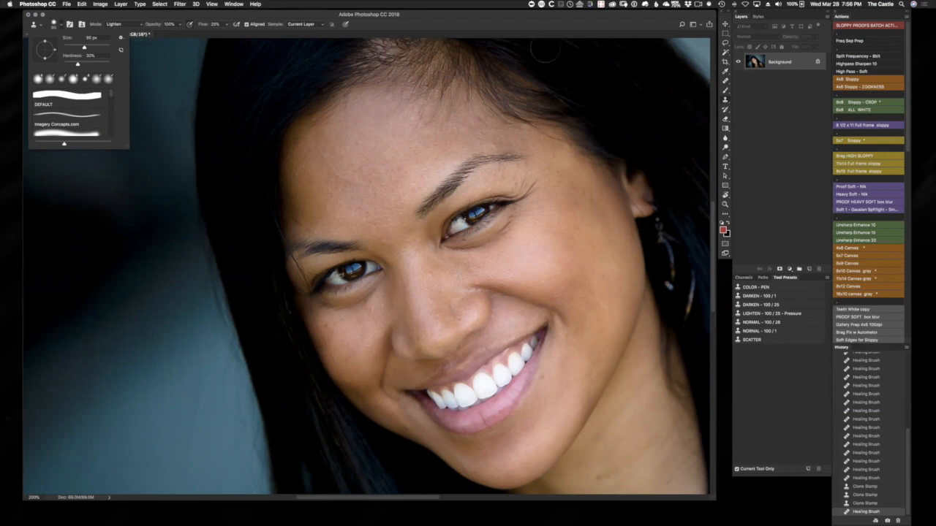
pyautogui.click(494, 256)
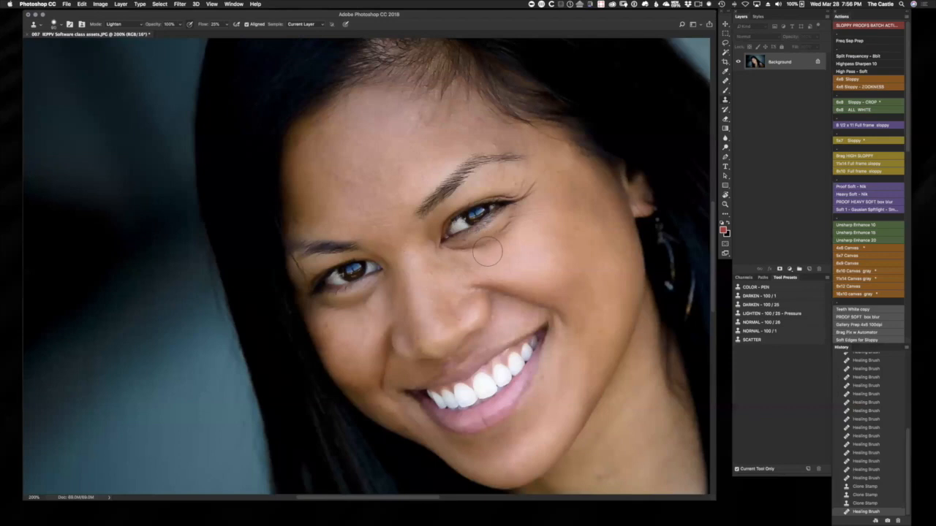
pyautogui.moveTo(462, 256)
pyautogui.mouseDown()
pyautogui.moveTo(505, 246)
pyautogui.moveTo(516, 231)
pyautogui.moveTo(481, 260)
pyautogui.moveTo(516, 225)
pyautogui.moveTo(452, 260)
pyautogui.moveTo(508, 238)
pyautogui.moveTo(519, 220)
pyautogui.moveTo(513, 230)
pyautogui.moveTo(538, 249)
pyautogui.moveTo(507, 236)
pyautogui.moveTo(456, 259)
pyautogui.moveTo(526, 222)
pyautogui.mouseUp()
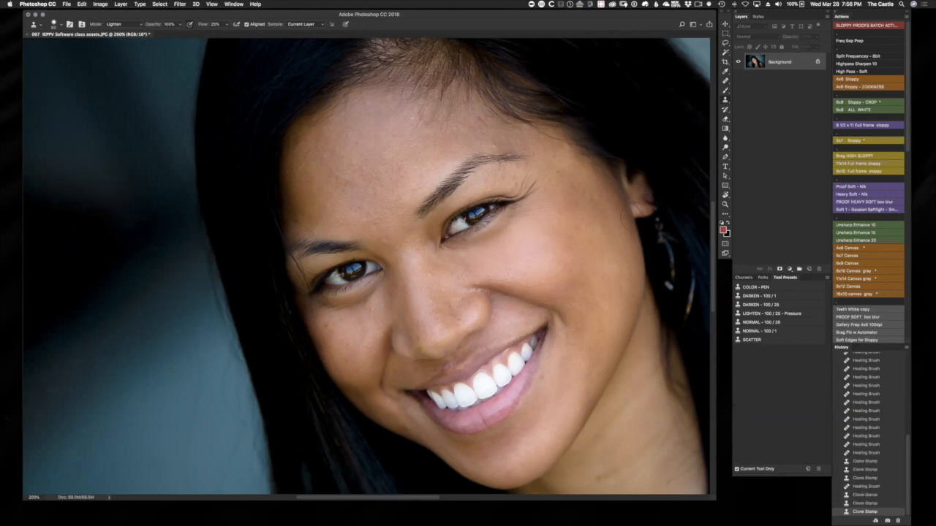
# Step: Lighten the shadow under the woman's other eye with the same Clone Stamp settings
pyautogui.press('super+minus')
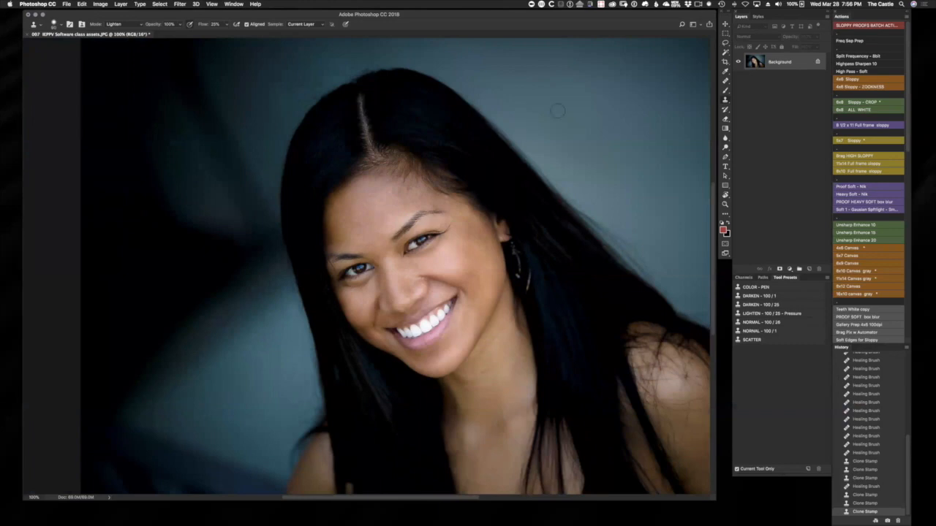
pyautogui.press('super+plus')
pyautogui.moveTo(409, 309); pyautogui.dragTo(508, 275)
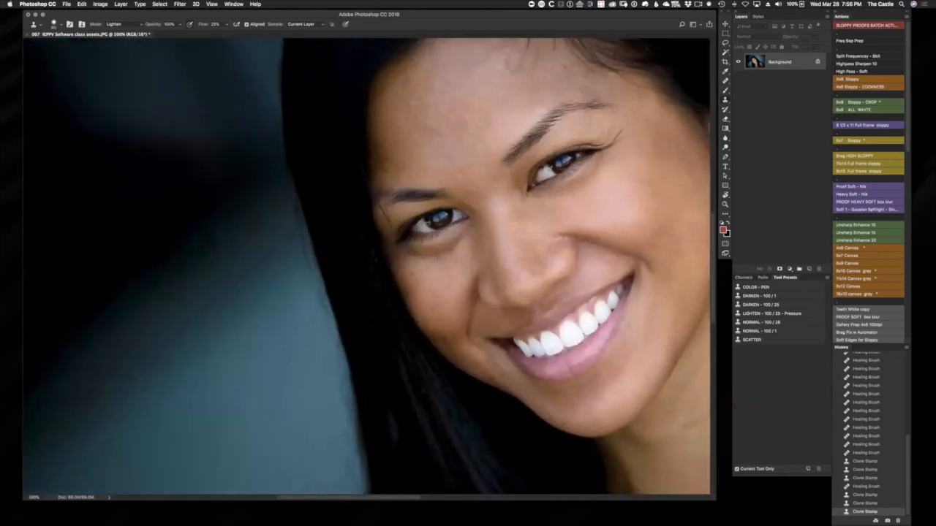
pyautogui.moveTo(453, 247); pyautogui.dragTo(460, 244)
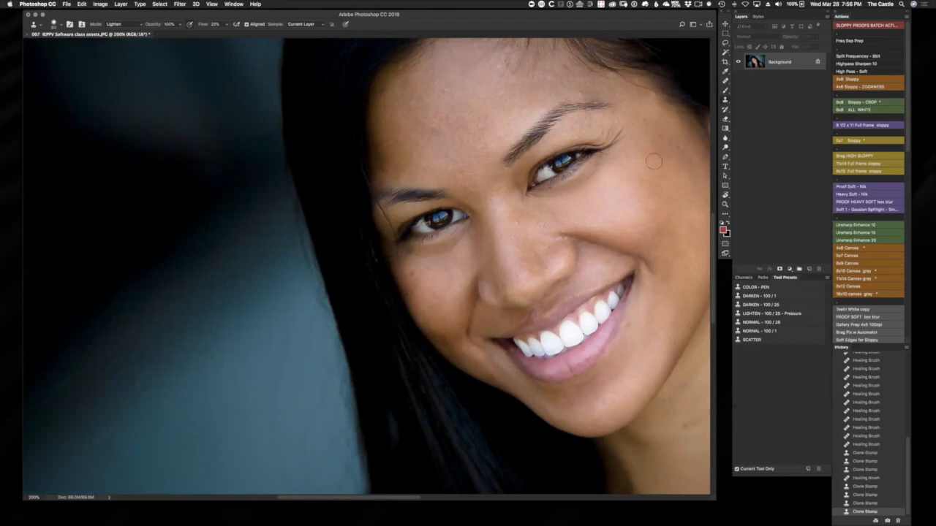
pyautogui.press('super+Tab')
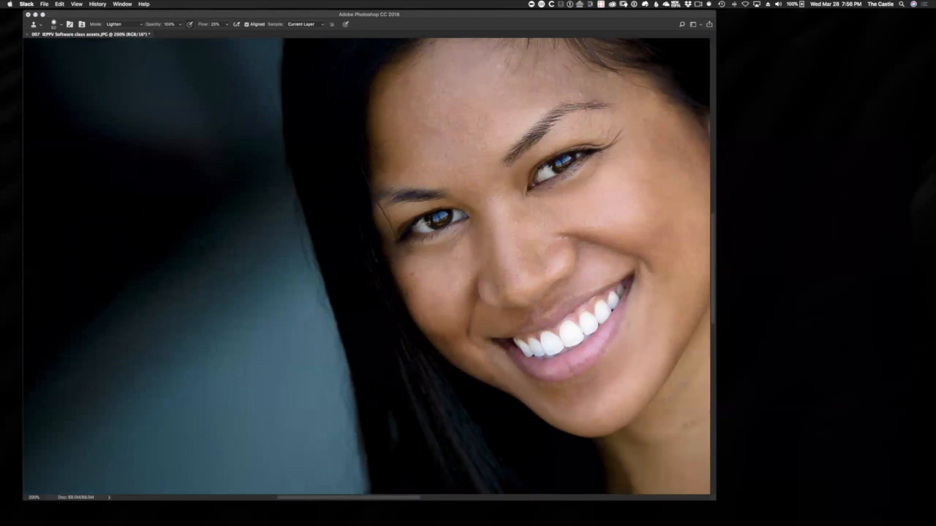
pyautogui.press('super+Tab')
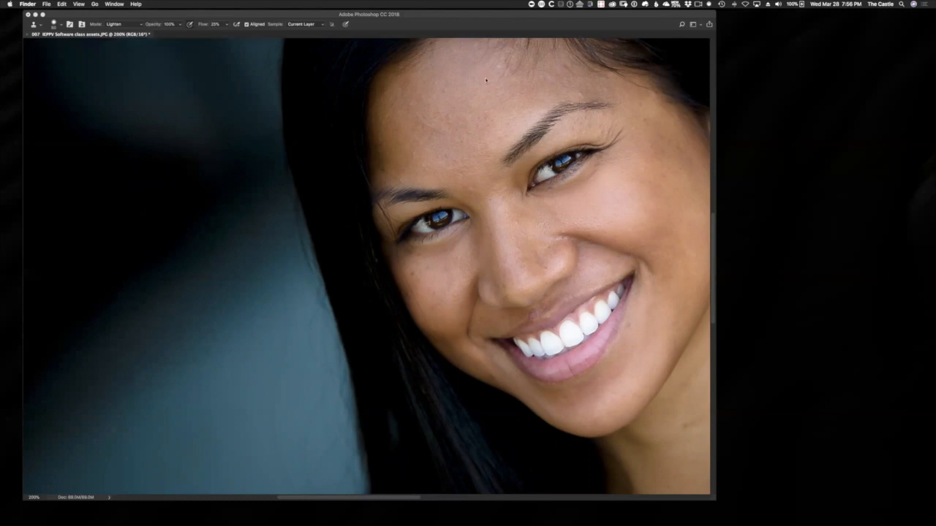
pyautogui.scroll(10, 503, 176)
pyautogui.scroll(-8, 438, 322)
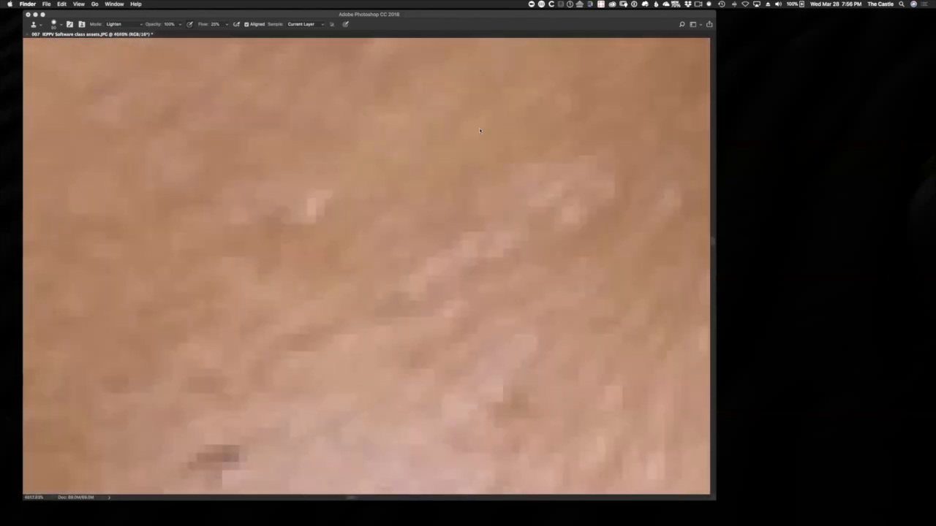
pyautogui.scroll(-8, 472, 219)
pyautogui.scroll(5, 473, 226)
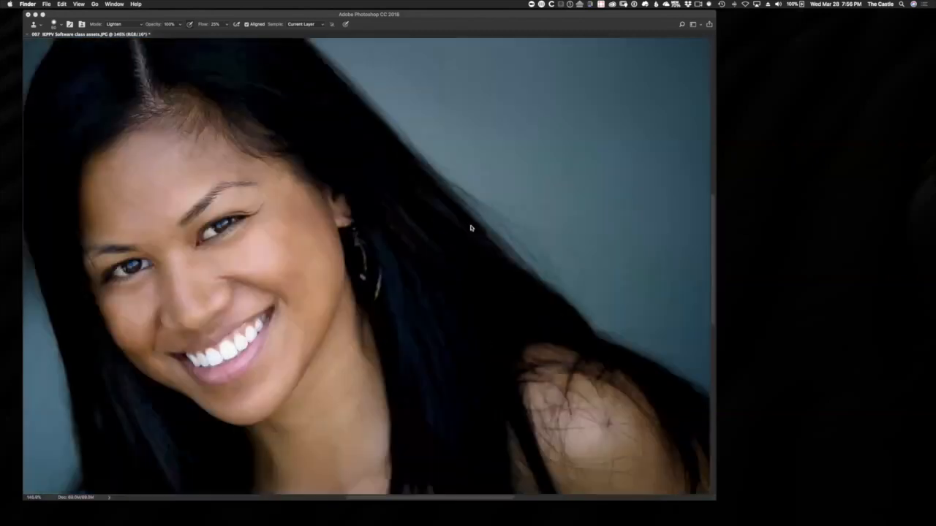
pyautogui.scroll(-5, 471, 230)
pyautogui.scroll(5, 462, 223)
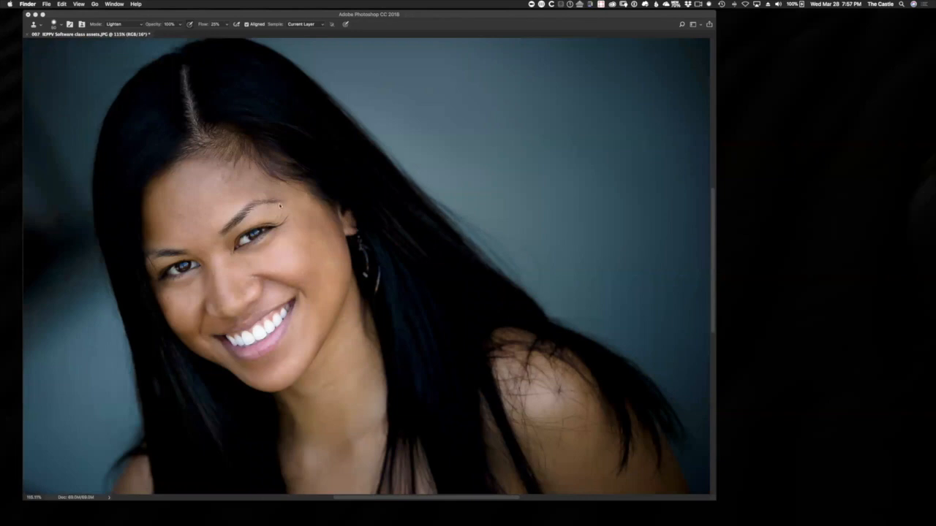
pyautogui.press('Tab')
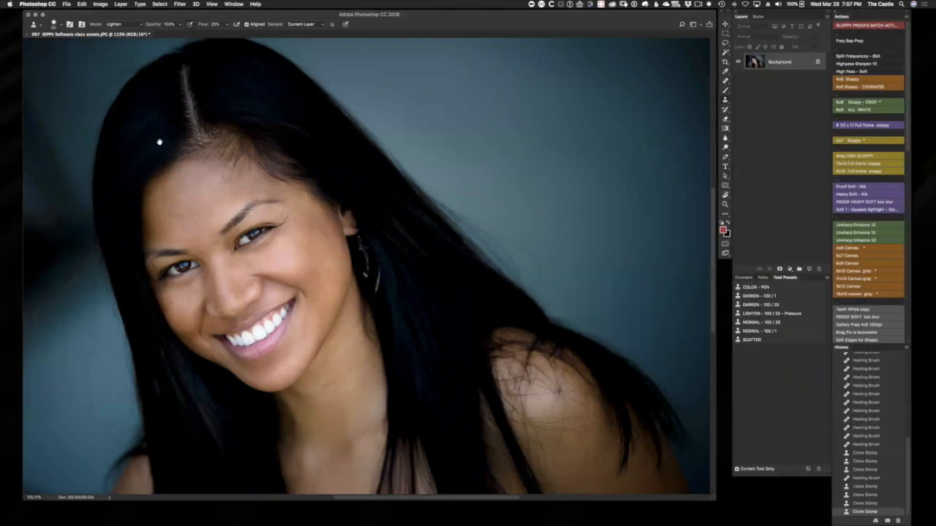
# Step: Set up the Brush in black with the _SOFT-LIGHT DARKEN preset, raising the opacity and lowering the flow to 5% for the hair parting
pyautogui.moveTo(161, 142); pyautogui.dragTo(451, 285)
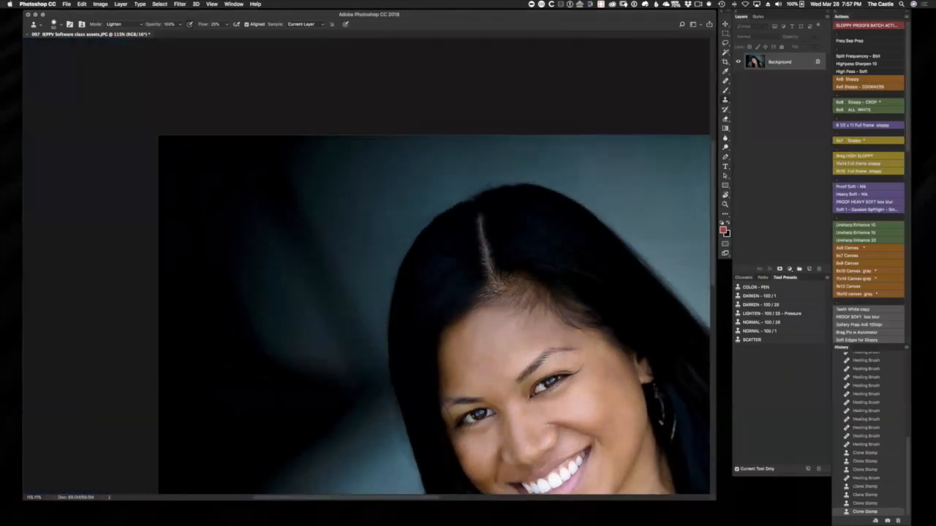
pyautogui.press('super+plus')
pyautogui.moveTo(616, 265); pyautogui.dragTo(499, 377)
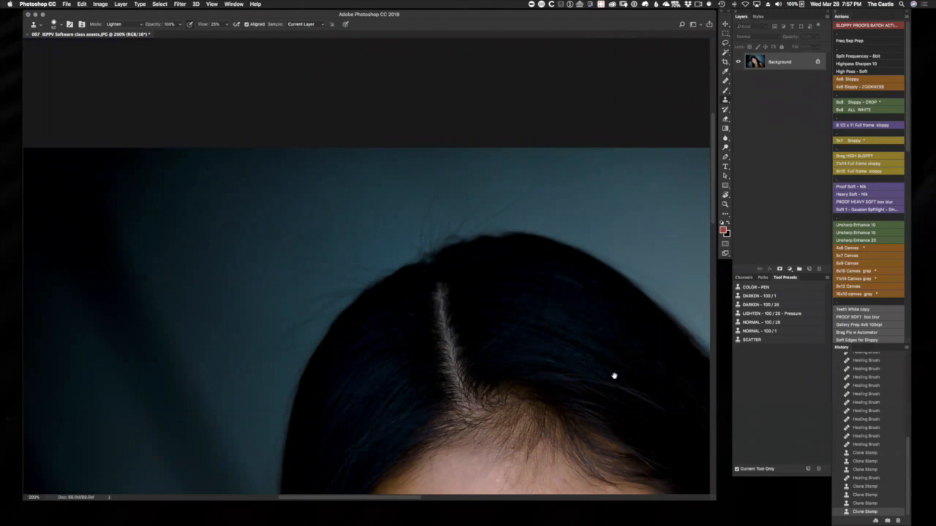
pyautogui.moveTo(615, 376); pyautogui.dragTo(559, 361)
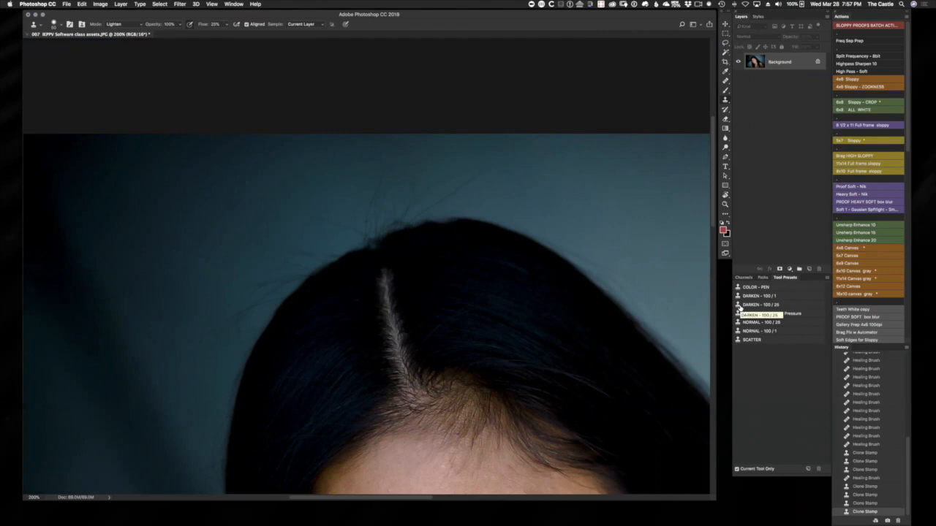
pyautogui.press('b')
pyautogui.press('d')
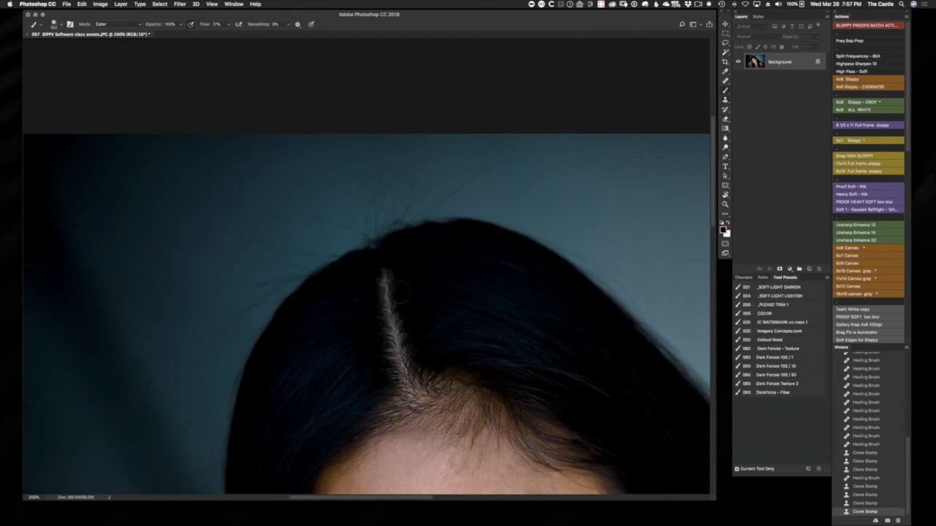
pyautogui.click(773, 287)
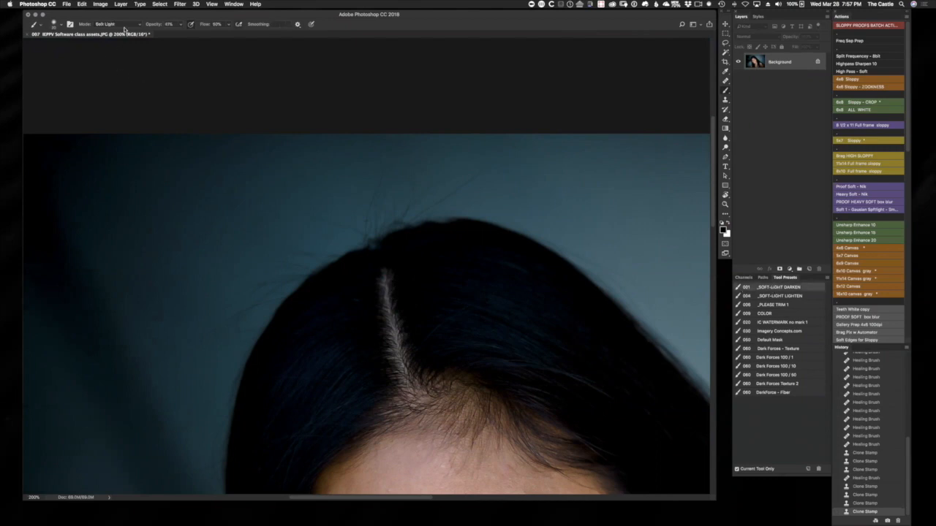
pyautogui.moveTo(150, 26); pyautogui.dragTo(183, 25)
pyautogui.write('80')
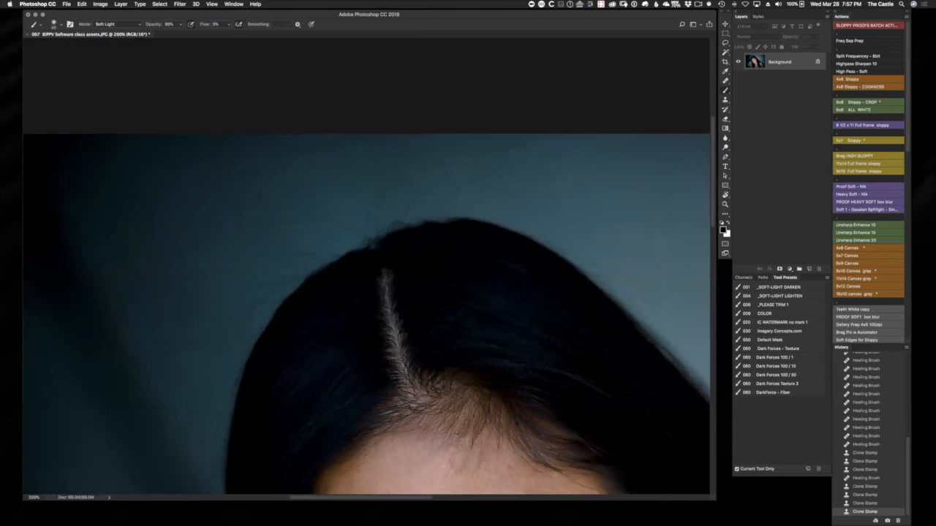
# Step: Darken the light hair parting from the crown toward the hairline with enlarged soft-light brush strokes
pyautogui.press(']')
pyautogui.press(']')
pyautogui.press(']')
pyautogui.moveTo(387, 281)
pyautogui.mouseDown()
pyautogui.moveTo(398, 351)
pyautogui.moveTo(415, 350)
pyautogui.mouseUp()
pyautogui.moveTo(389, 292); pyautogui.dragTo(407, 260)
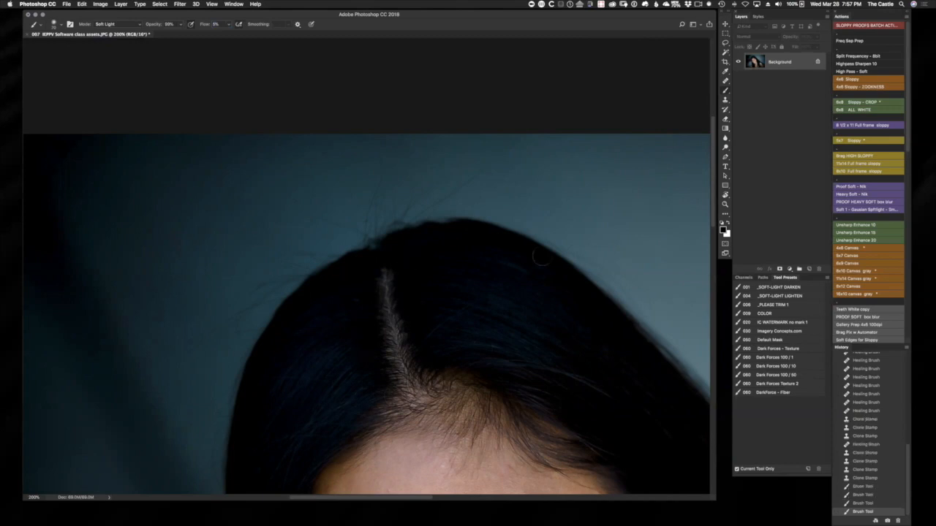
# Step: Compare the hair parting before and after the brush strokes at a reduced zoom, ending on the latest history state
pyautogui.press('super+minus')
pyautogui.press('super+plus')
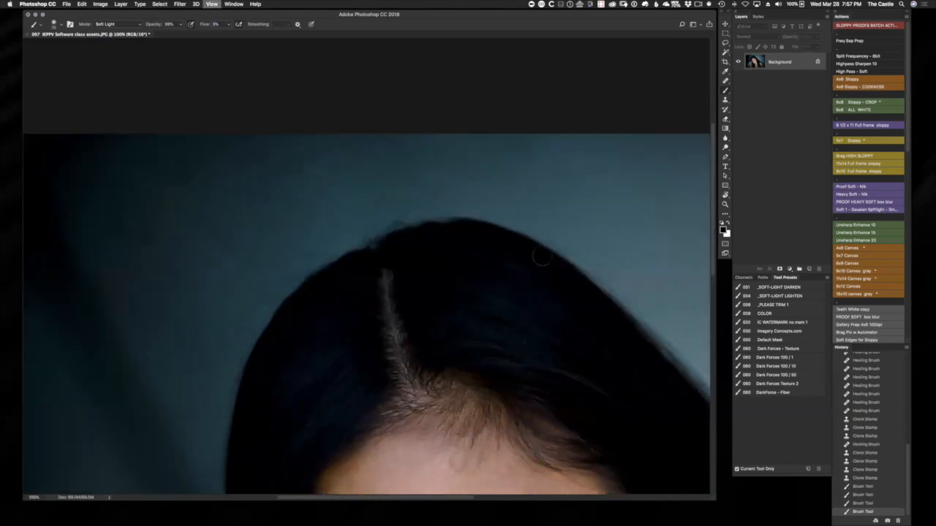
pyautogui.press('super+minus')
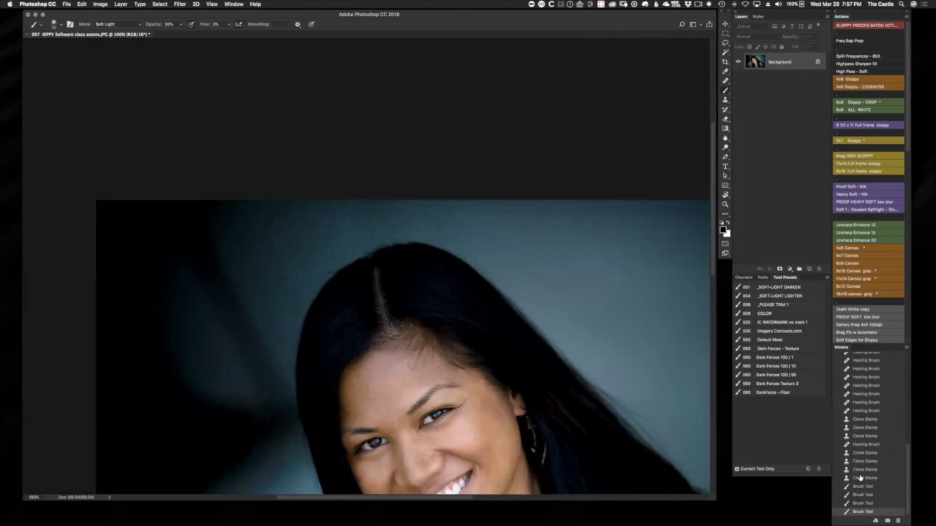
pyautogui.click(863, 478)
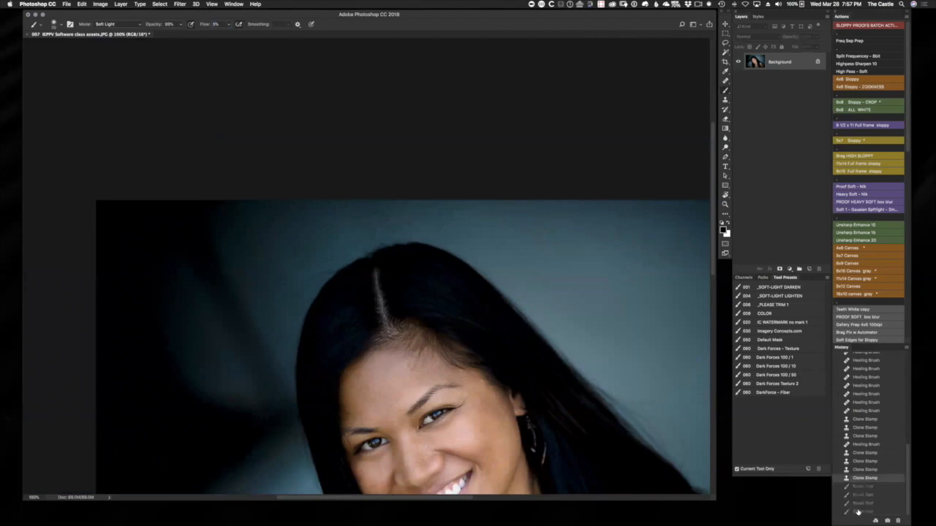
pyautogui.click(855, 512)
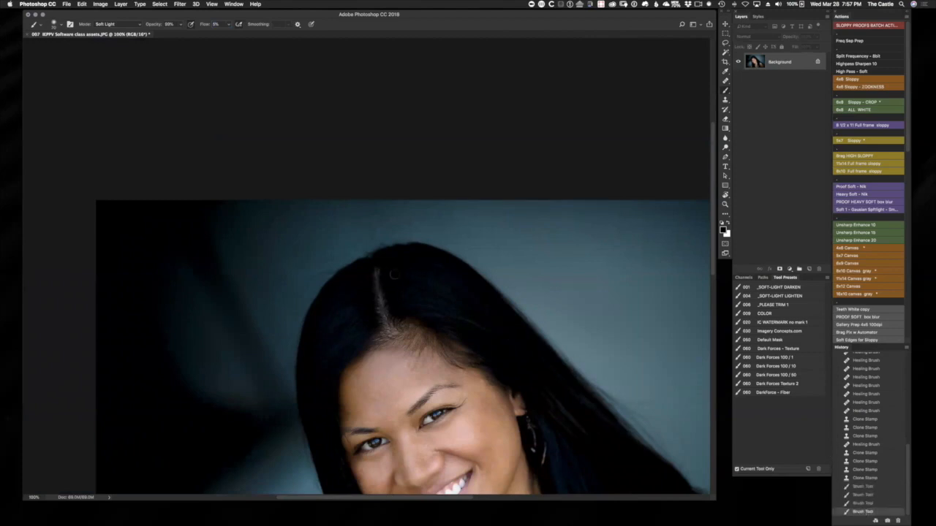
pyautogui.press('super+plus')
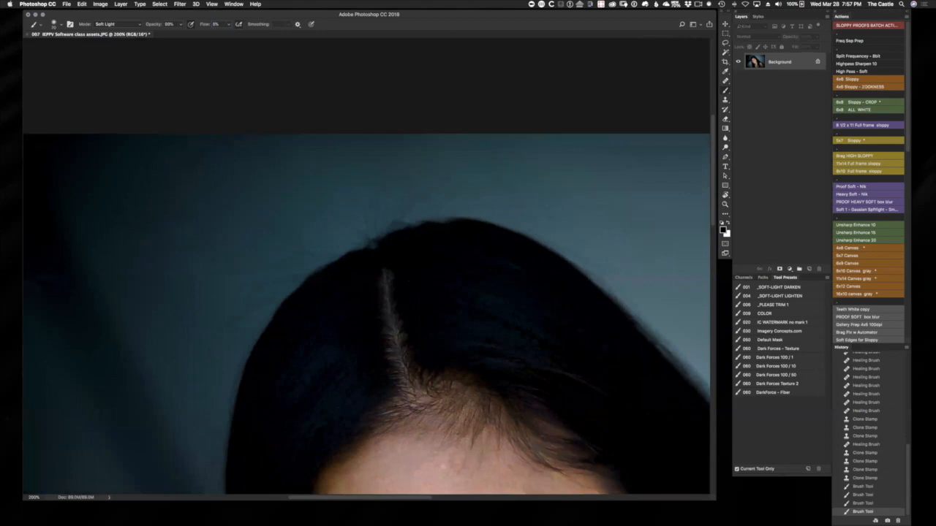
# Step: Try to patch the flyaway hairs against the backdrop above the crown with the Patch Tool
pyautogui.moveTo(522, 270); pyautogui.dragTo(536, 294)
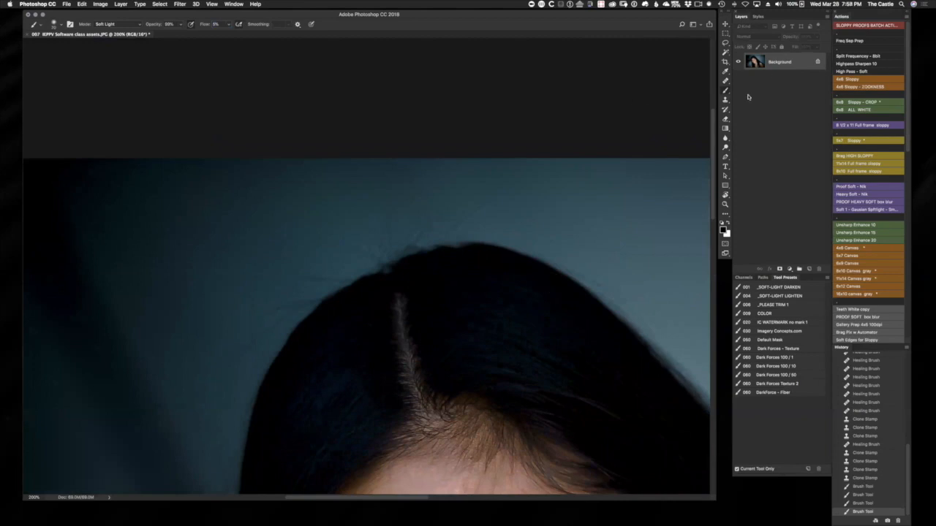
pyautogui.click(725, 82)
pyautogui.rightClick(725, 83)
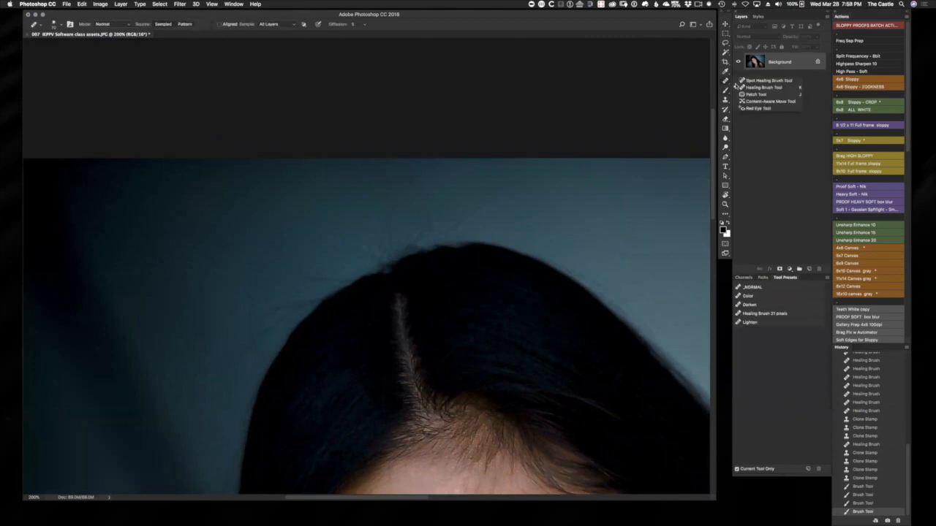
pyautogui.click(749, 95)
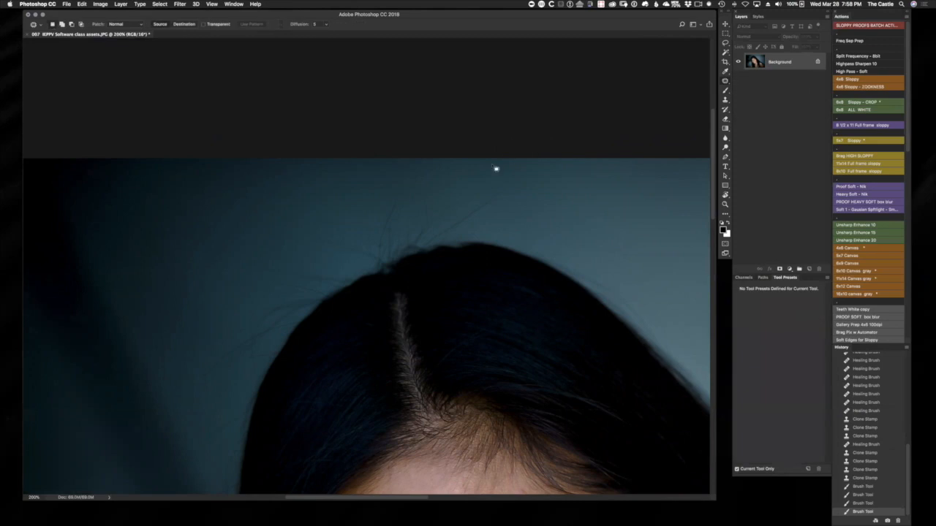
pyautogui.moveTo(451, 236)
pyautogui.mouseDown()
pyautogui.moveTo(501, 212)
pyautogui.moveTo(511, 185)
pyautogui.moveTo(478, 204)
pyautogui.moveTo(522, 191)
pyautogui.moveTo(465, 182)
pyautogui.moveTo(380, 191)
pyautogui.moveTo(318, 209)
pyautogui.moveTo(300, 240)
pyautogui.moveTo(375, 273)
pyautogui.moveTo(487, 242)
pyautogui.mouseUp()
pyautogui.press('super+d')
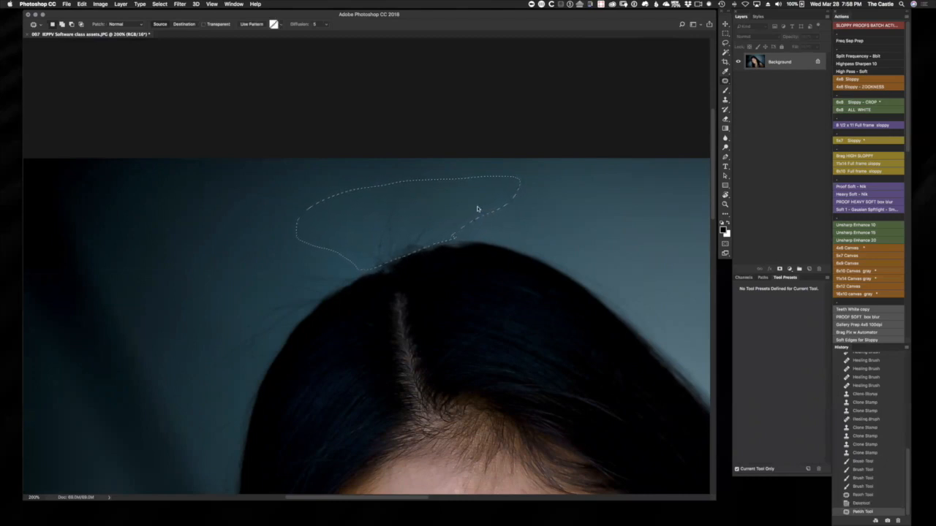
# Step: Try a Content-Aware fill on the large flyaway-hair selection, and revert to the state before the patching
pyautogui.hotkey('shift', 'BackSpace')
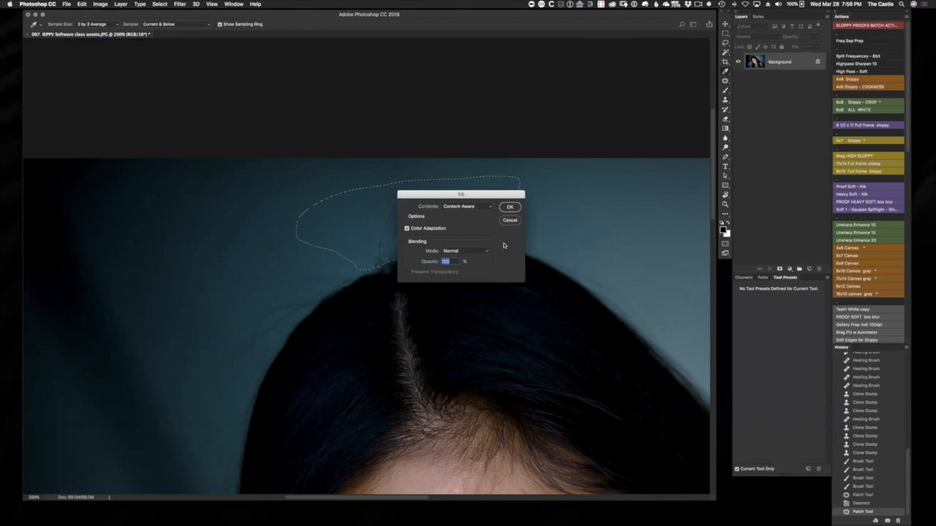
pyautogui.click(512, 208)
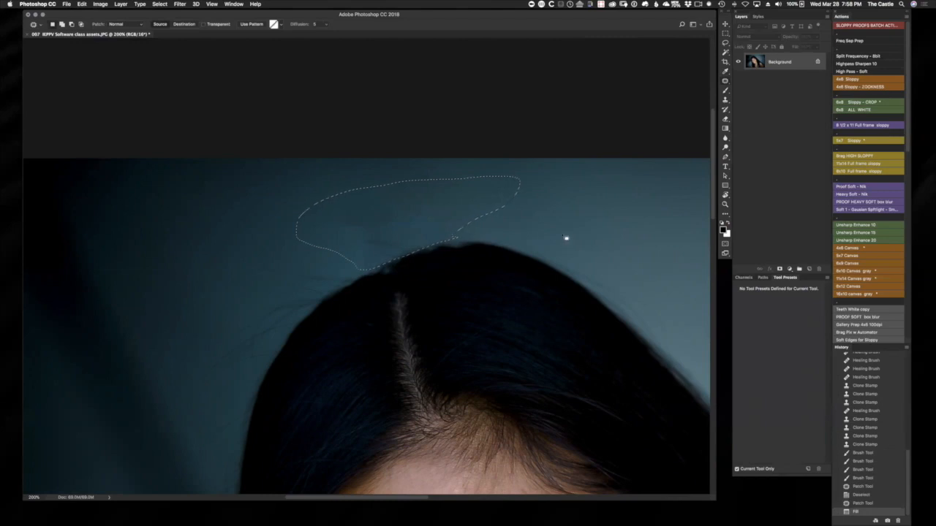
pyautogui.press('super+z')
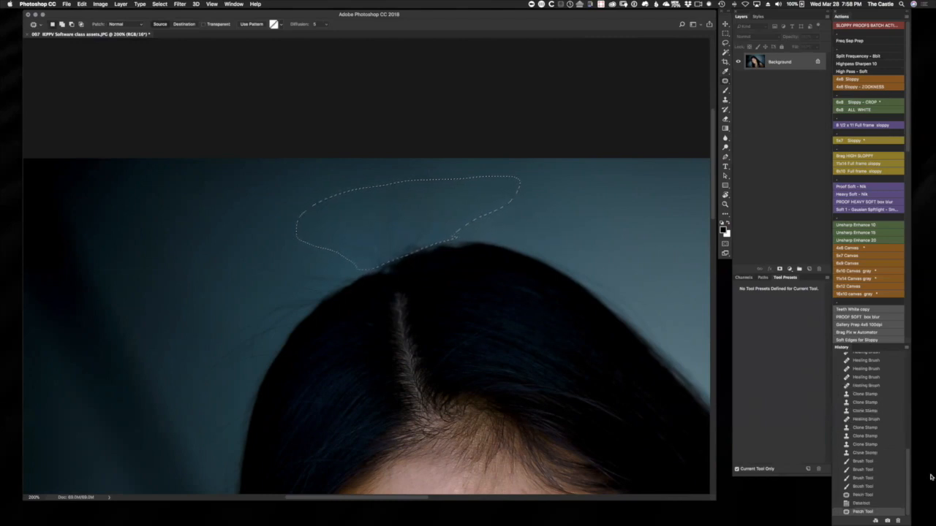
pyautogui.click(862, 487)
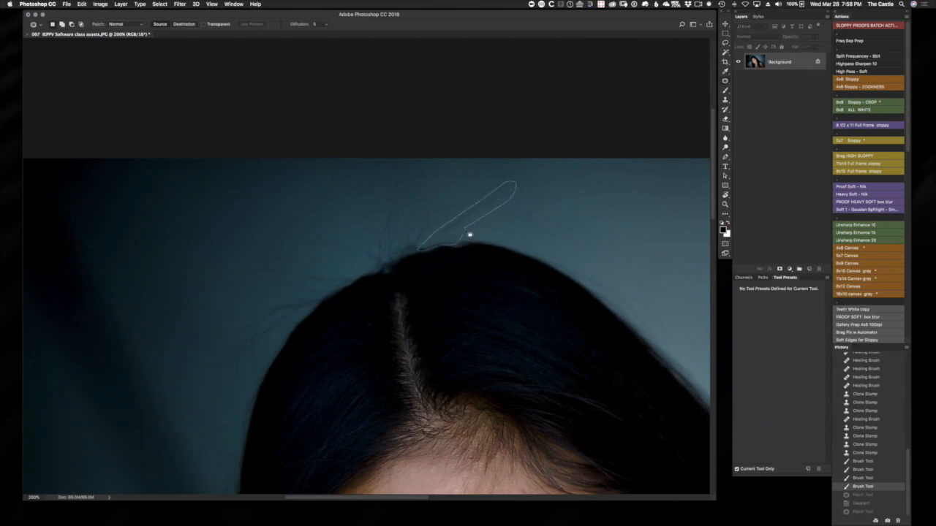
# Step: Try a Content-Aware fill on a narrow Patch Tool selection around the diagonal stray hair, and revert to the last brush stroke
pyautogui.moveTo(469, 235); pyautogui.dragTo(468, 235)
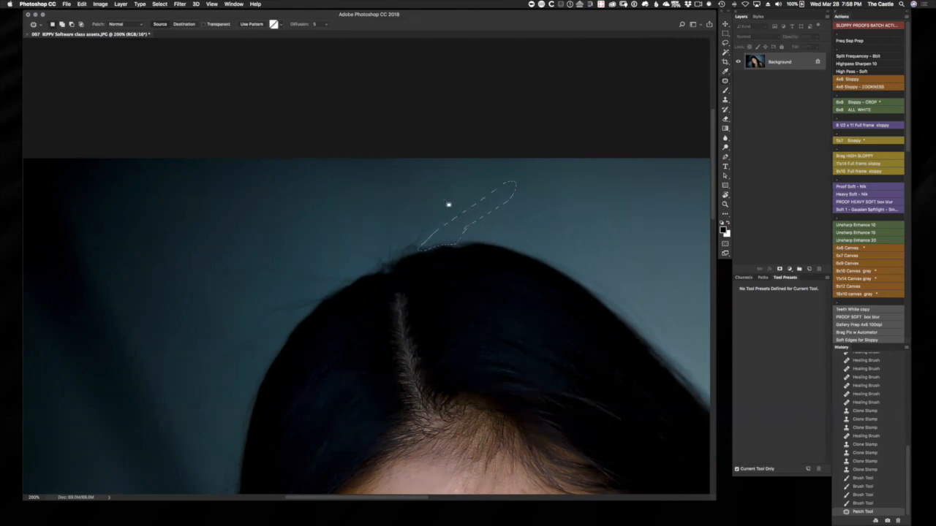
pyautogui.hotkey('shift', 'BackSpace')
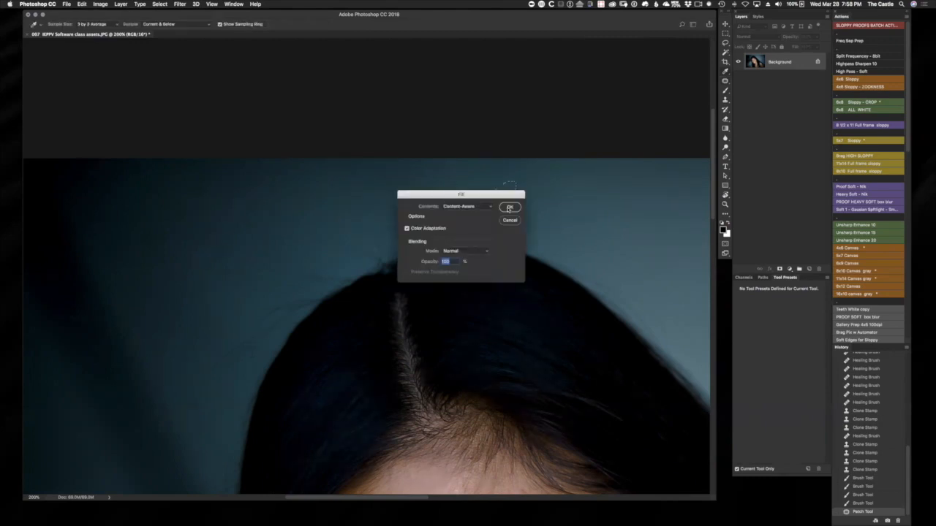
pyautogui.click(510, 207)
pyautogui.press('super+d')
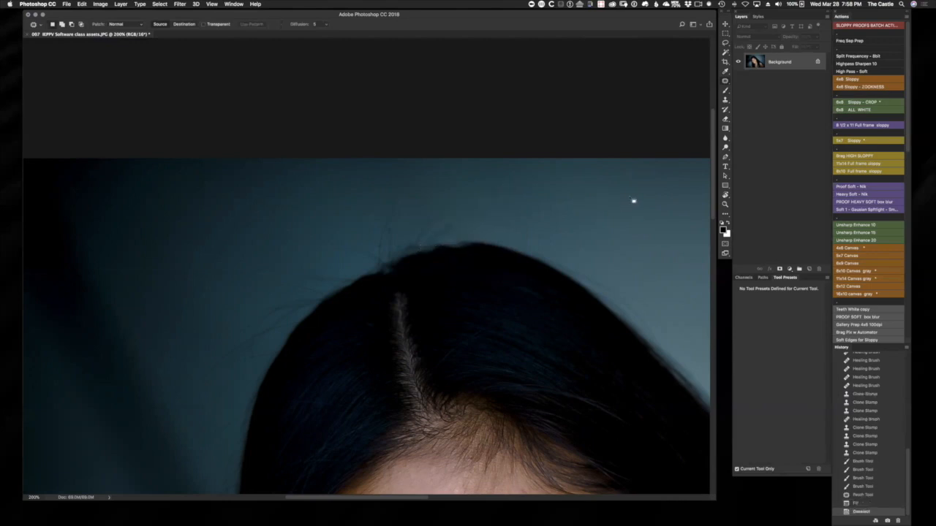
pyautogui.press('super+z')
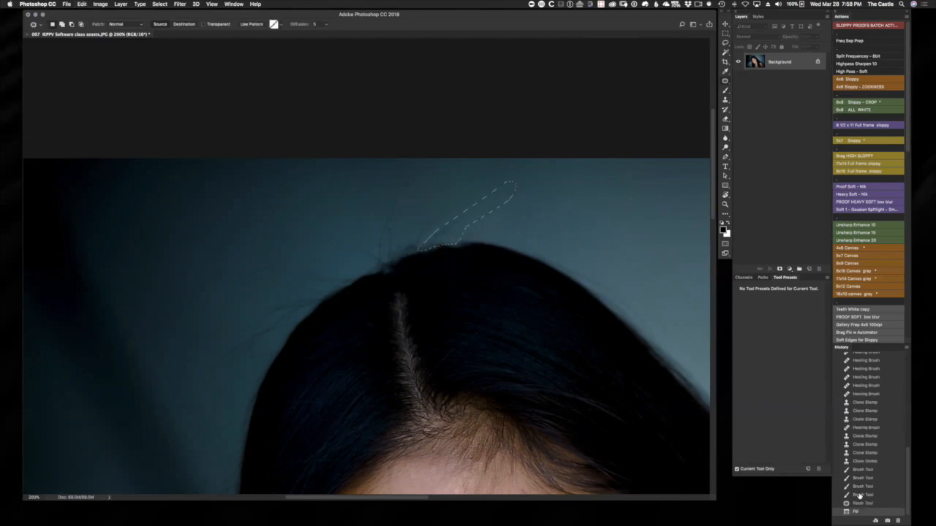
pyautogui.click(860, 496)
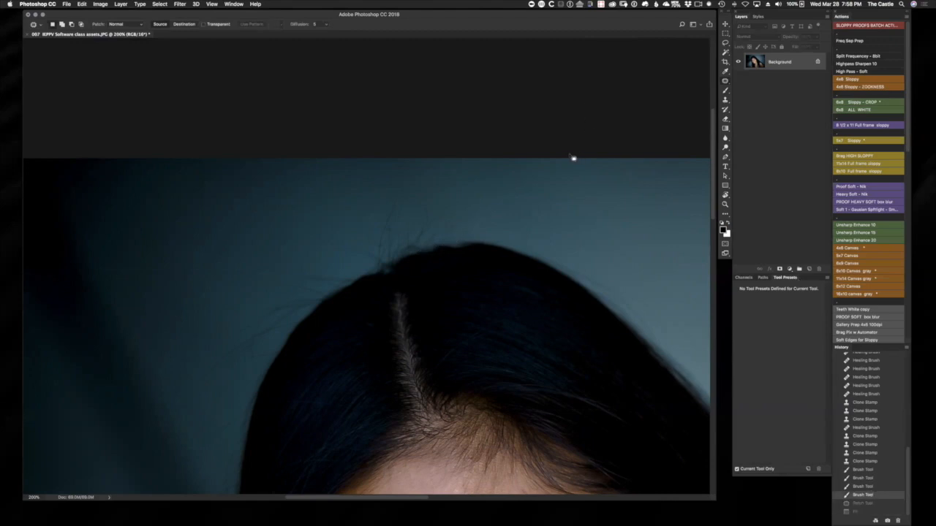
# Step: Try to clone the diagonal stray hair away with a small Clone Stamp brush in Lighten mode, and undo the stroke
pyautogui.press('s')
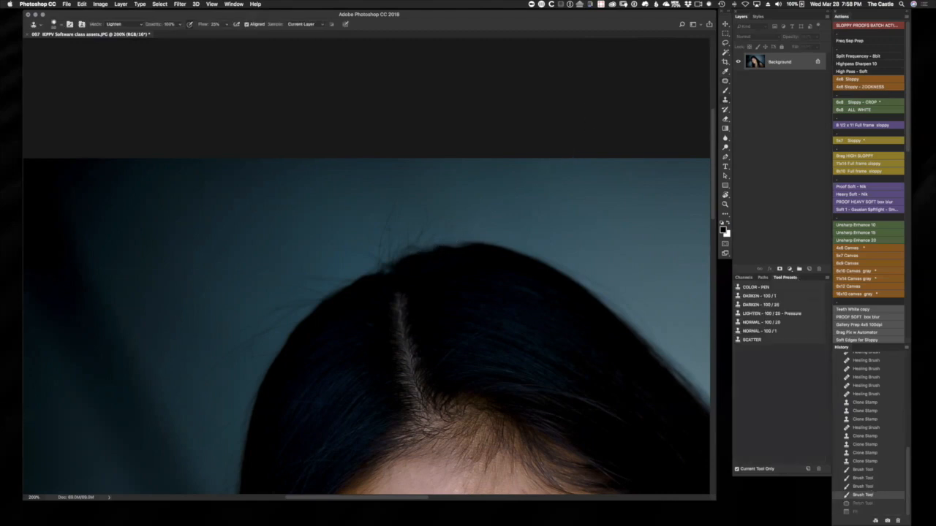
pyautogui.press('[')
pyautogui.press('[')
pyautogui.press('[')
pyautogui.click(456, 223)
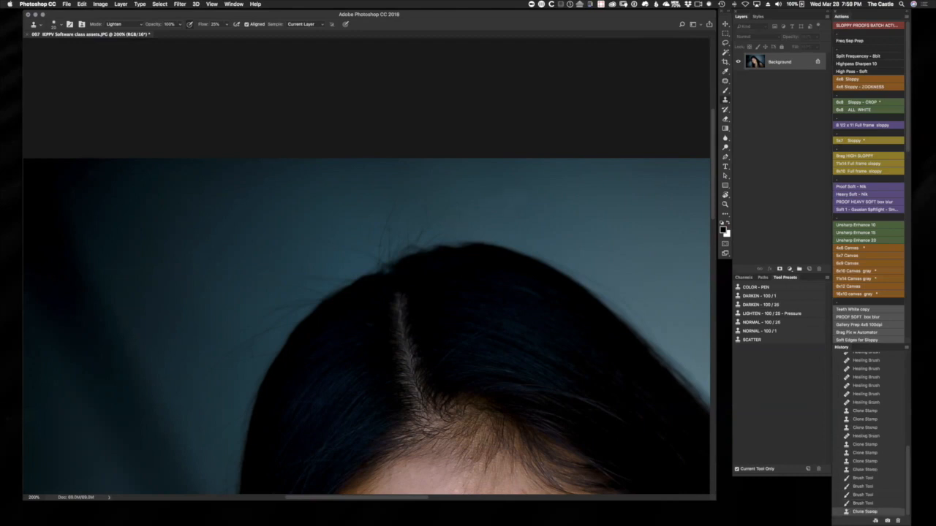
pyautogui.press(']')
pyautogui.press(']')
pyautogui.press(']')
pyautogui.press(']')
pyautogui.press('super+z')
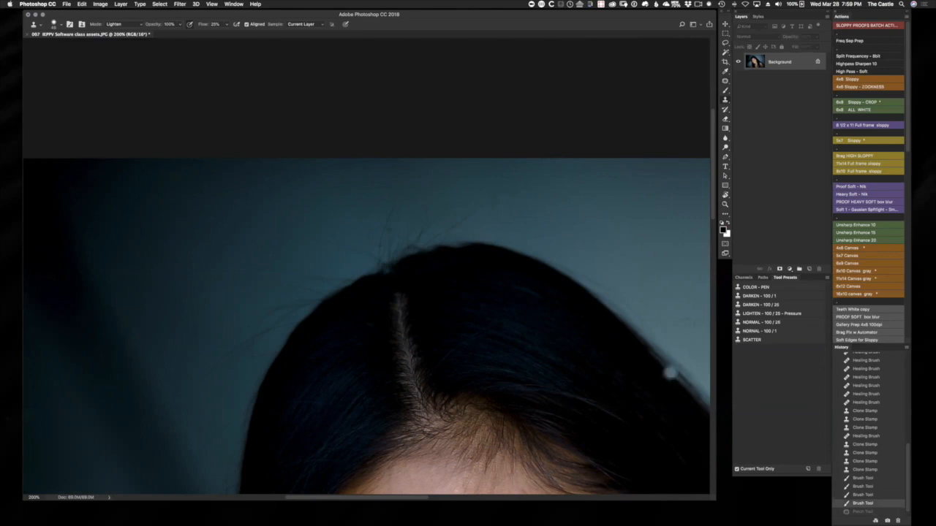
# Step: Heal the diagonal stray hair above the crown with the Healing Brush, sampling the clean blue backdrop nearby
pyautogui.press('j')
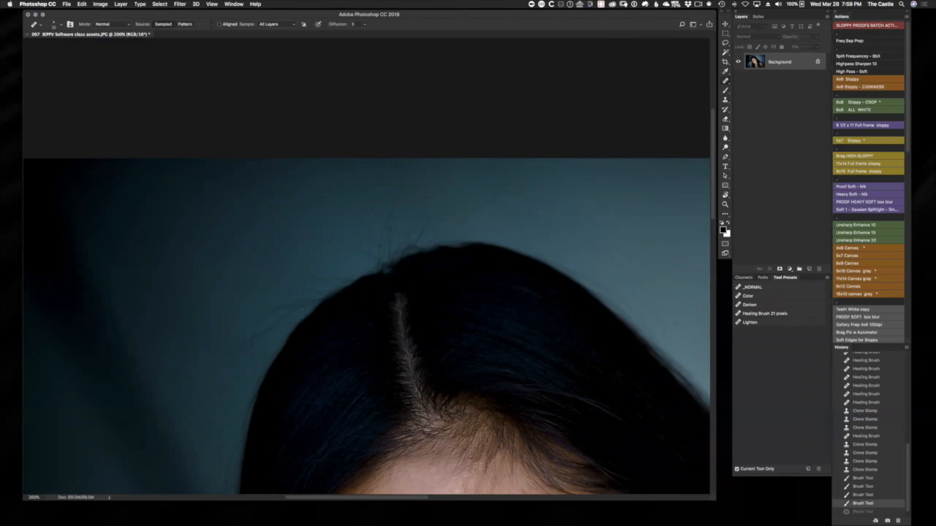
pyautogui.click(547, 179)
pyautogui.click(479, 196)
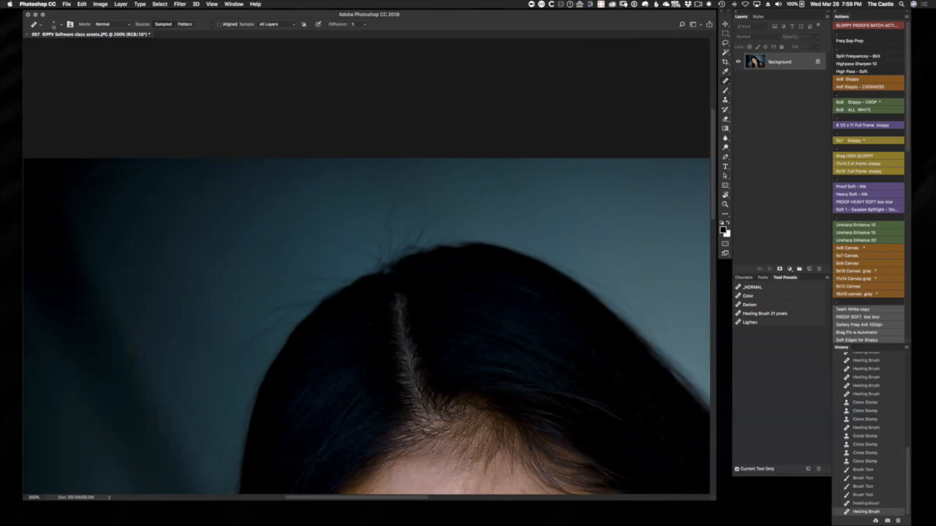
pyautogui.press('super+equal')
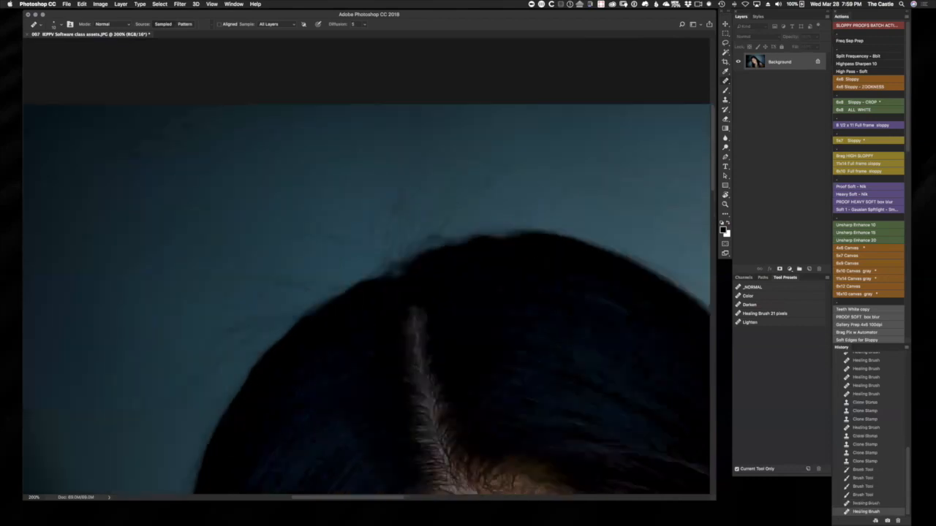
pyautogui.click(605, 149)
pyautogui.click(529, 217)
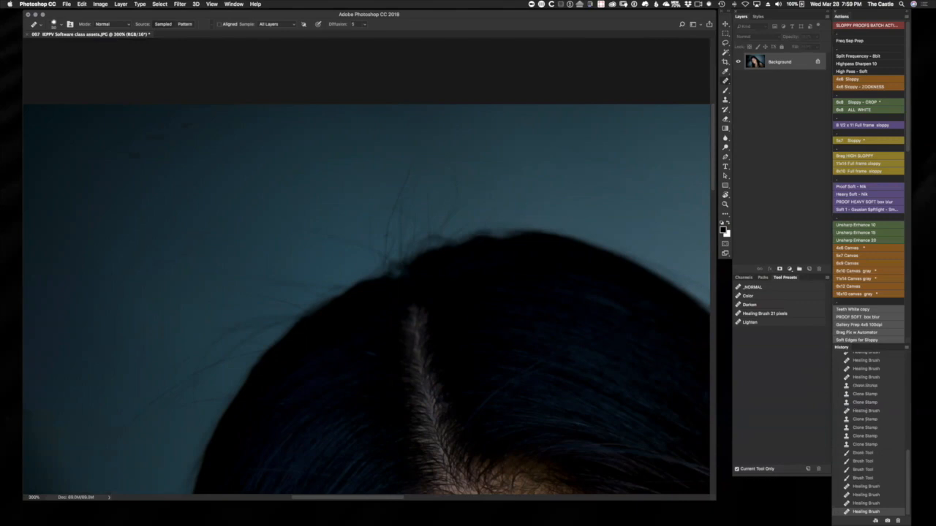
# Step: Set the Healing Brush diffusion to 1 and resample the clean backdrop for the hair edge at the crown
pyautogui.press('super+z')
pyautogui.press('super+z')
pyautogui.click(483, 229)
pyautogui.moveTo(338, 29); pyautogui.dragTo(335, 25)
pyautogui.click(535, 186)
# Step: Try healing the short vertical flyaway hairs above the crown with the Healing Brush, and revert to an earlier Clone Stamp state
pyautogui.press('s')
pyautogui.press('[')
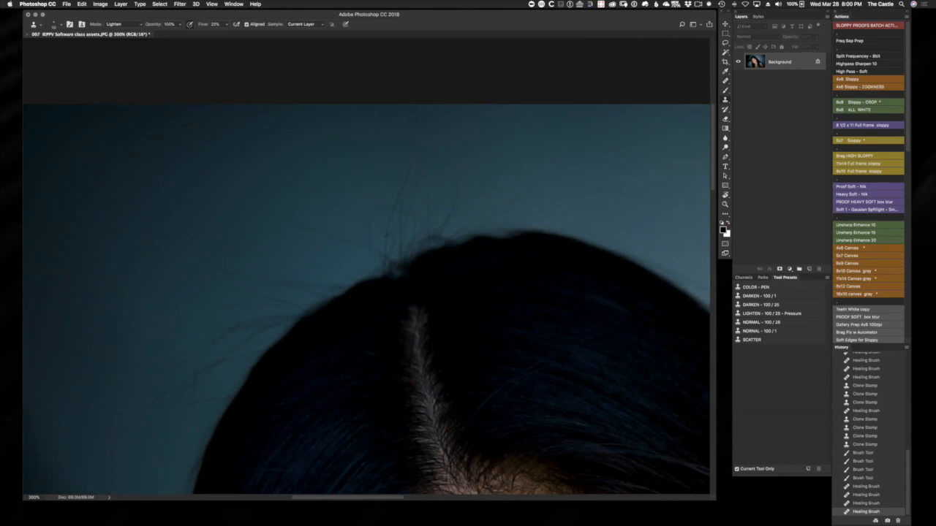
pyautogui.press('j')
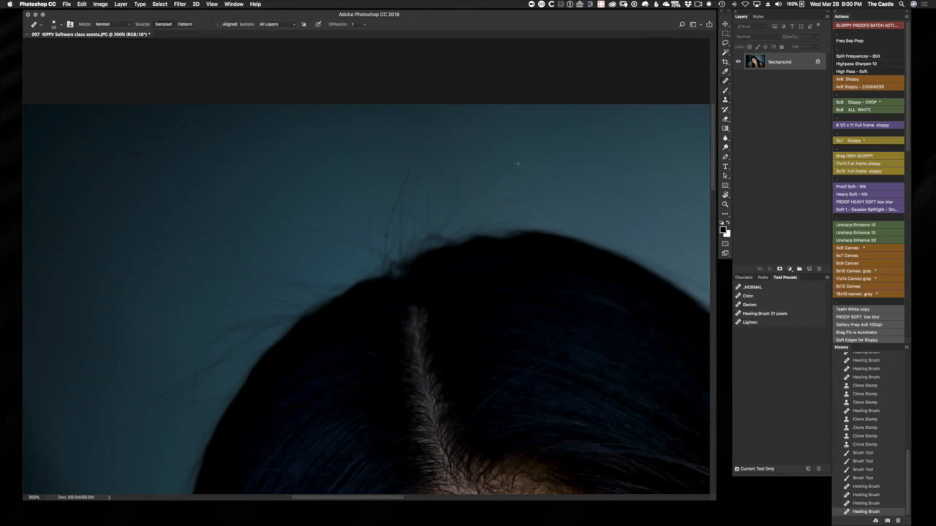
pyautogui.moveTo(455, 174); pyautogui.dragTo(456, 213)
pyautogui.press(']')
pyautogui.click(349, 217)
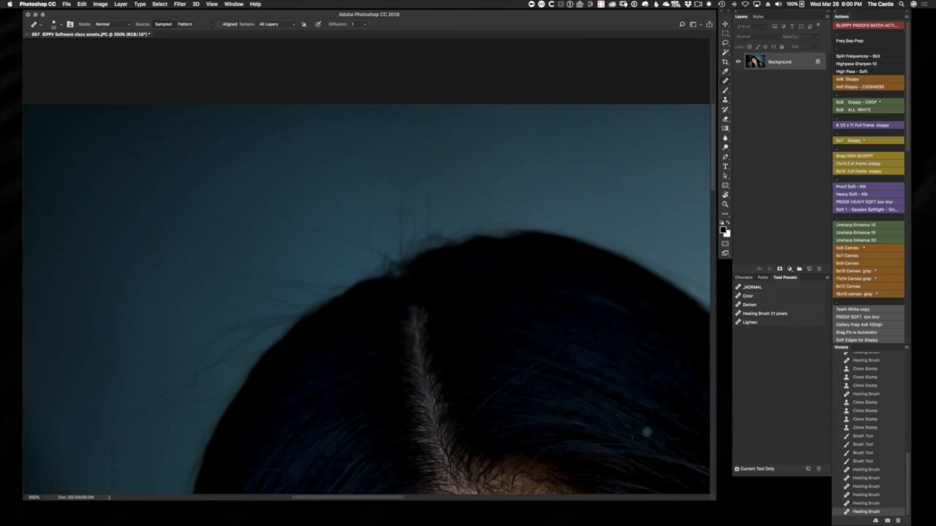
pyautogui.click(866, 411)
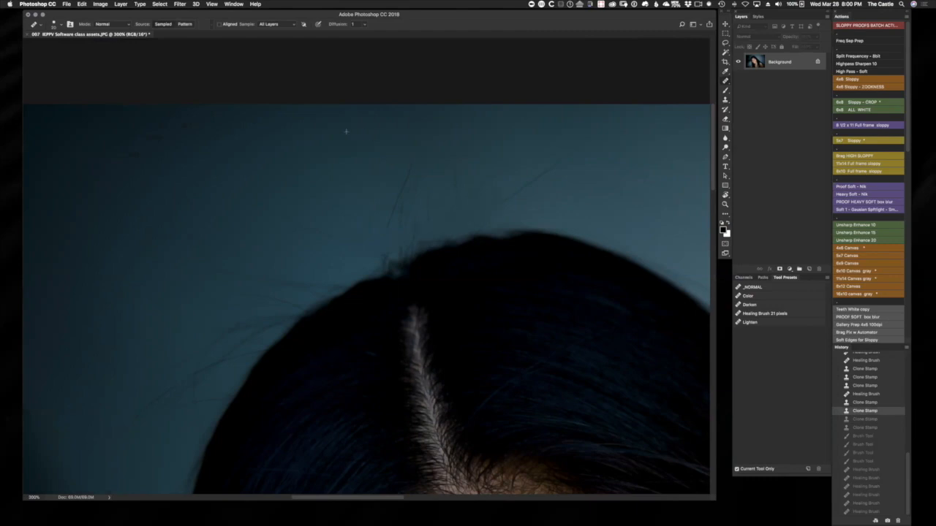
# Step: Try a broad Healing Brush pass over the tall hairs above the crown, and step back to the preceding Clone Stamp state
pyautogui.click(357, 169)
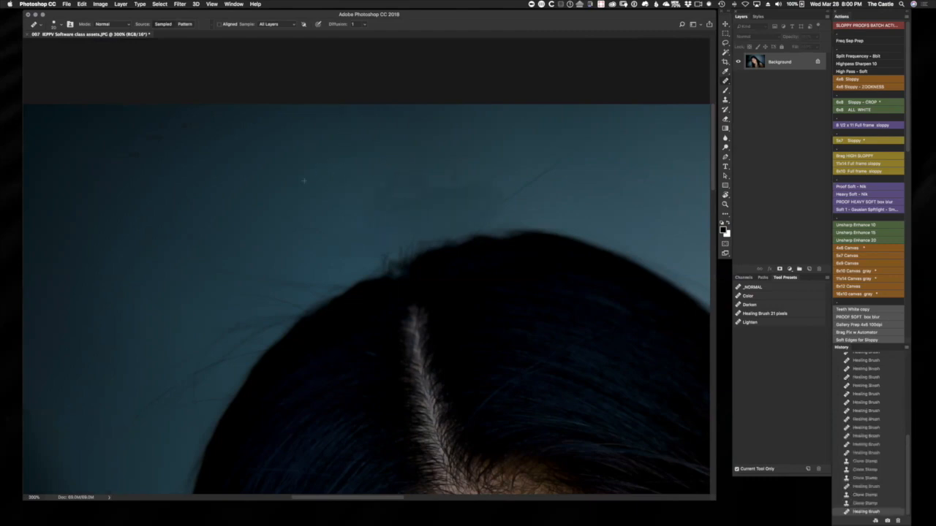
pyautogui.click(261, 192)
pyautogui.press('super+z')
pyautogui.click(863, 503)
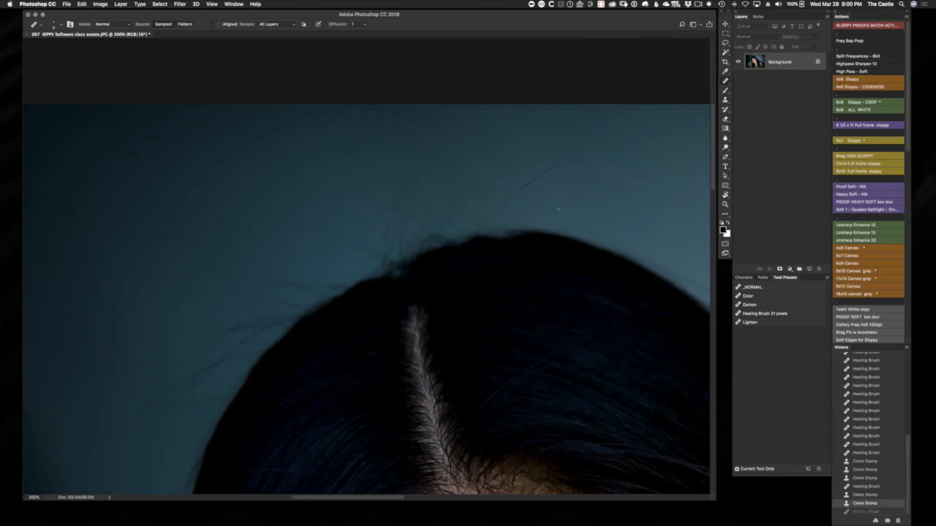
# Step: Heal the diagonal stray hair and the short flyaways beside the crown notch with a small Healing Brush, sampling nearby backdrop
pyautogui.press('super+shift+z')
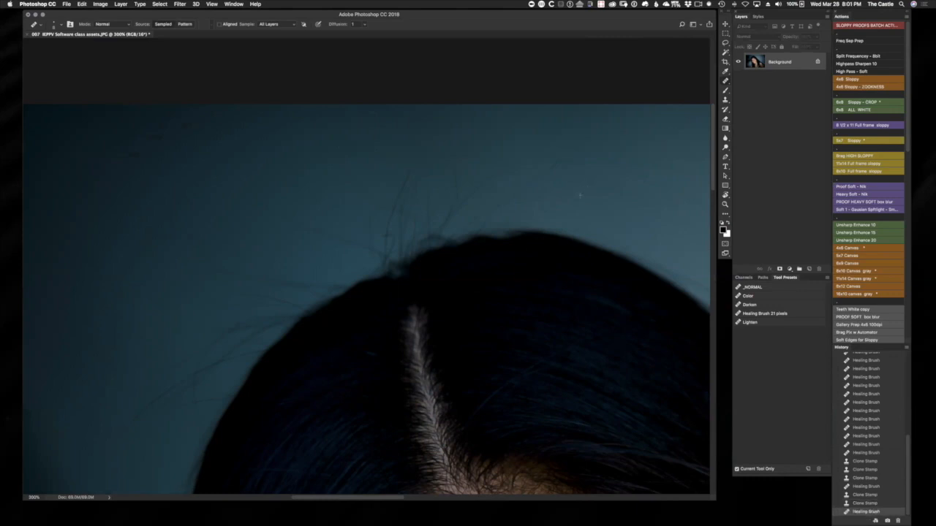
pyautogui.press('super+shift+z')
pyautogui.click(350, 252)
pyautogui.rightClick(354, 256)
pyautogui.click(347, 263)
pyautogui.click(350, 263)
pyautogui.click(342, 252)
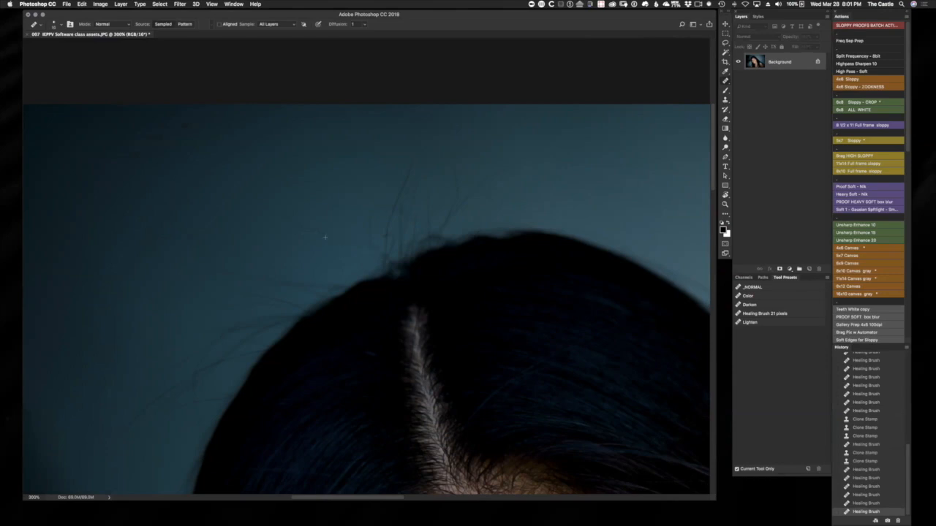
# Step: Heal the long vertical flyaway hairs rising above the crown with Healing Brush strokes
pyautogui.click(256, 217)
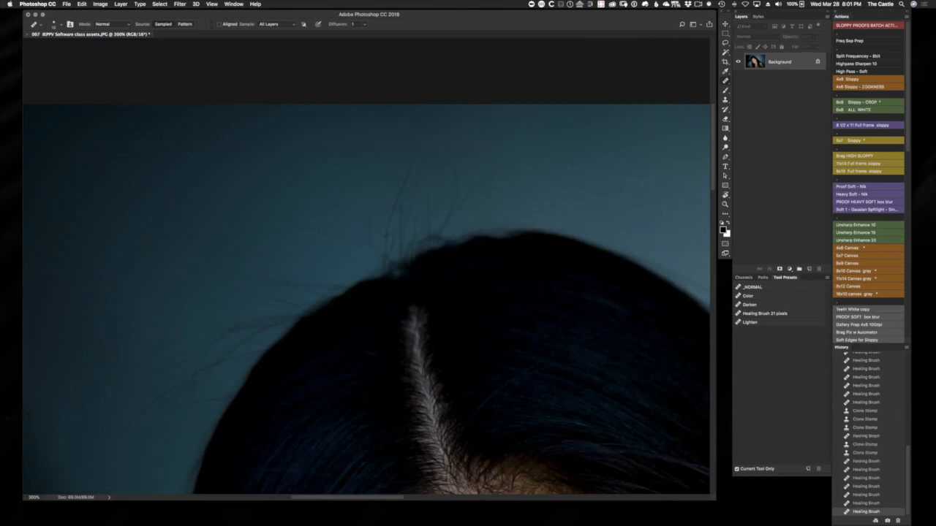
pyautogui.click(244, 206)
pyautogui.click(244, 206)
pyautogui.click(302, 225)
pyautogui.click(342, 208)
pyautogui.click(347, 204)
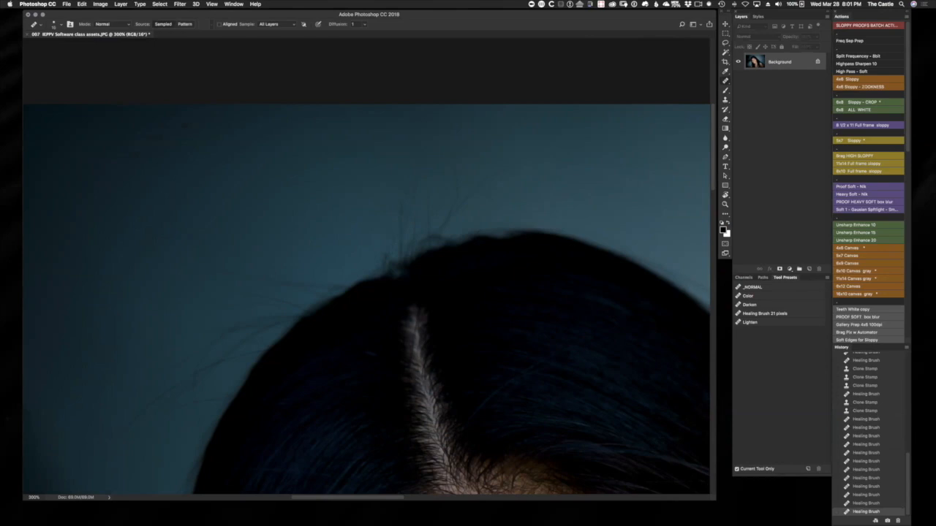
# Step: Heal the remaining faint hairs and uneven patches in the blue backdrop just above the crown
pyautogui.click(350, 229)
pyautogui.click(370, 208)
pyautogui.click(368, 202)
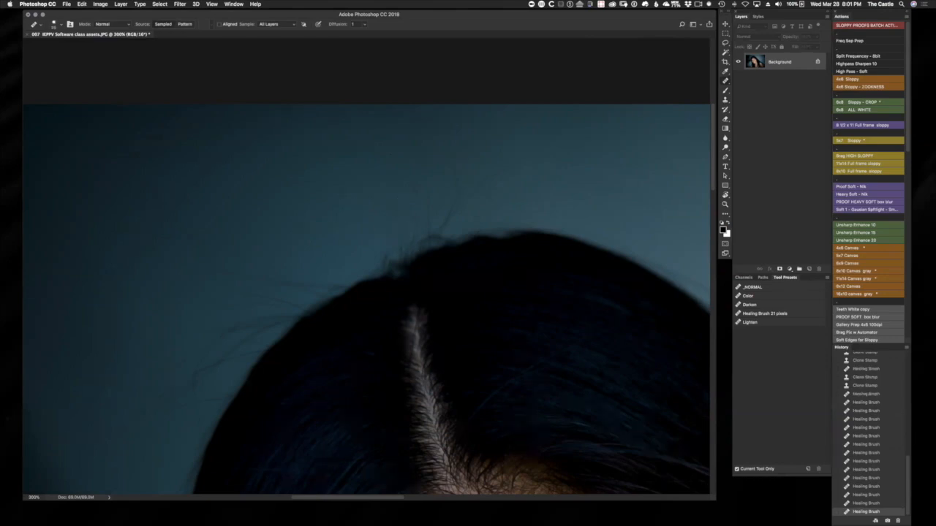
pyautogui.click(375, 170)
pyautogui.click(409, 164)
pyautogui.click(590, 162)
# Step: Clone clean backdrop over the stray hairs at the crown notch, using the Clone Stamp's Lighten pressure preset
pyautogui.press('super+minus')
pyautogui.press('super+minus')
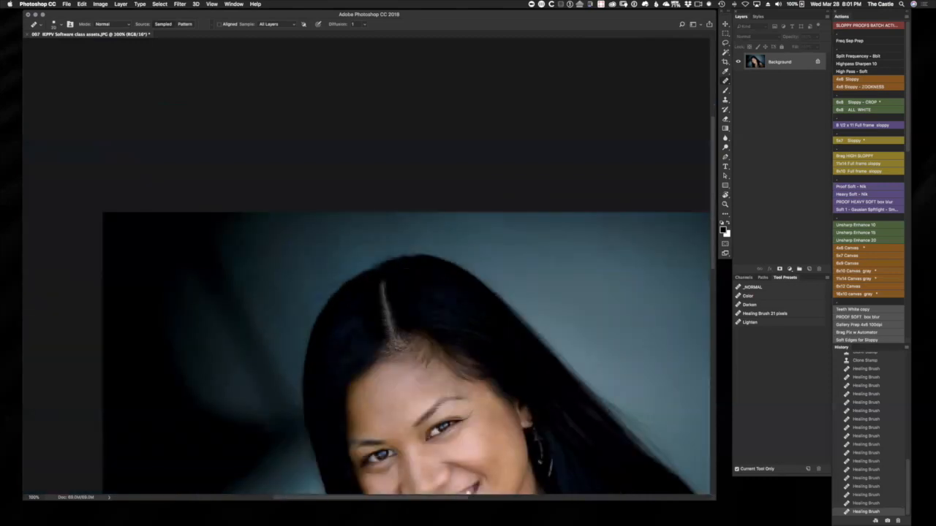
pyautogui.press('super+equal')
pyautogui.press('super+equal')
pyautogui.press('super+equal')
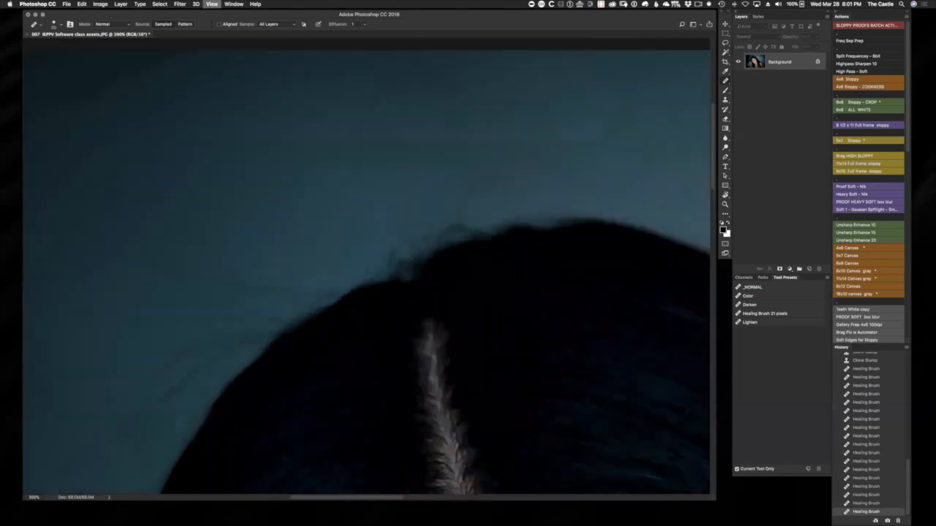
pyautogui.moveTo(502, 297); pyautogui.dragTo(469, 295)
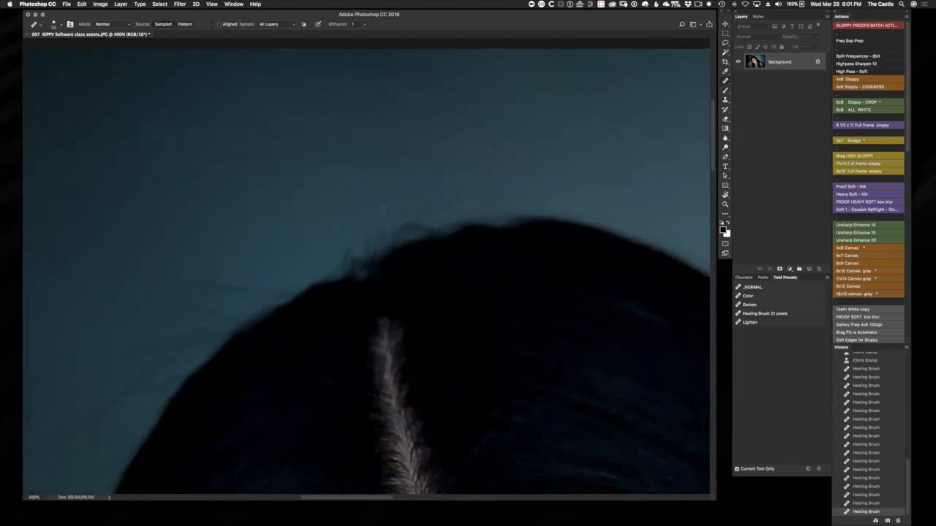
pyautogui.press('s')
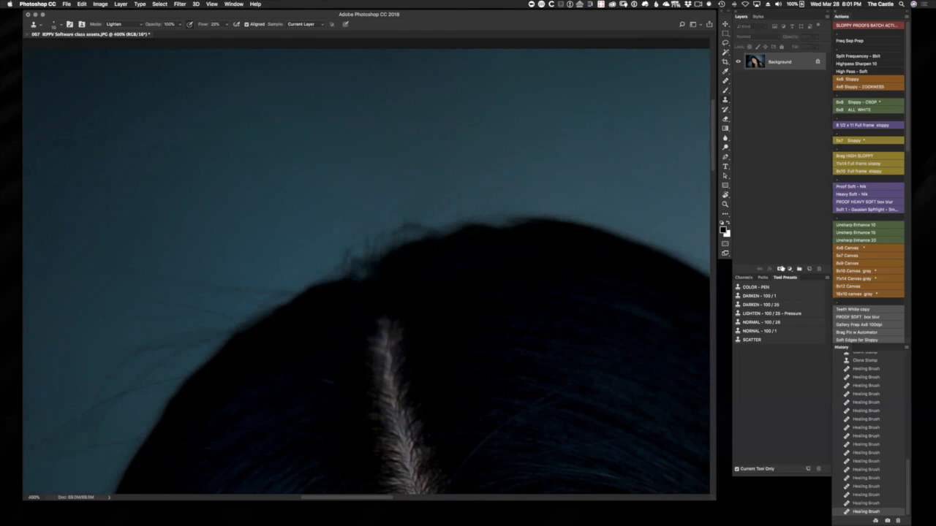
pyautogui.click(760, 313)
pyautogui.click(349, 270)
pyautogui.click(349, 270)
pyautogui.click(355, 269)
pyautogui.click(360, 271)
pyautogui.click(362, 271)
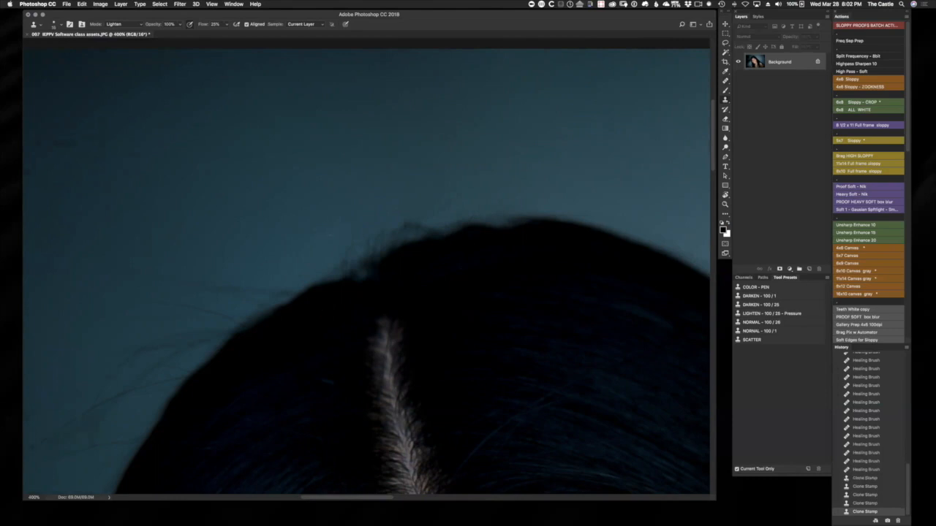
pyautogui.click(371, 262)
# Step: Clone away the fuzzy hairs along the crown's edge right of the notch in Lighten mode, varying the brush size
pyautogui.press(']')
pyautogui.press(']')
pyautogui.press(']')
pyautogui.press(']')
pyautogui.click(391, 246)
pyautogui.press('[')
pyautogui.press('[')
pyautogui.press('[')
pyautogui.click(373, 241)
pyautogui.click(398, 230)
pyautogui.click(420, 220)
pyautogui.click(423, 181)
pyautogui.click(420, 211)
pyautogui.press('[')
pyautogui.press('[')
pyautogui.press('[')
pyautogui.press('[')
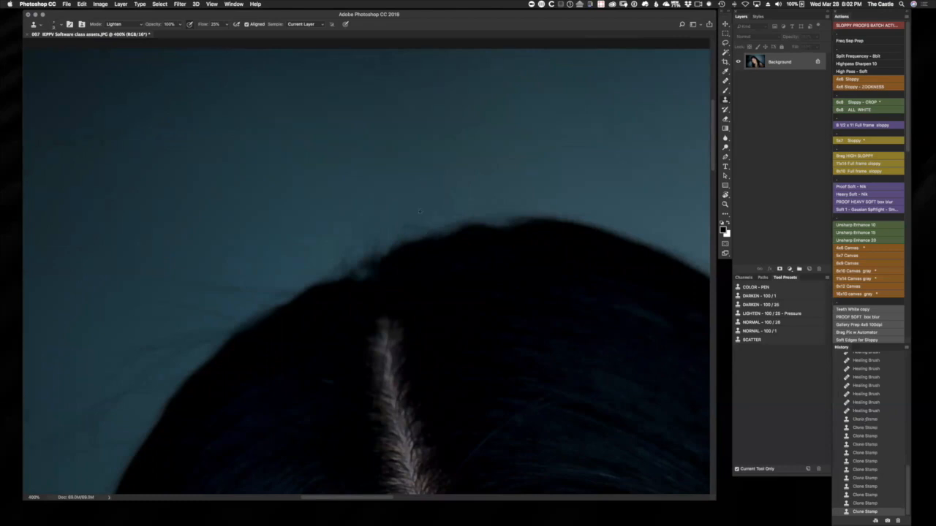
# Step: Heal the leftover marks in the backdrop above the head with a smaller Healing Brush
pyautogui.press('super+minus')
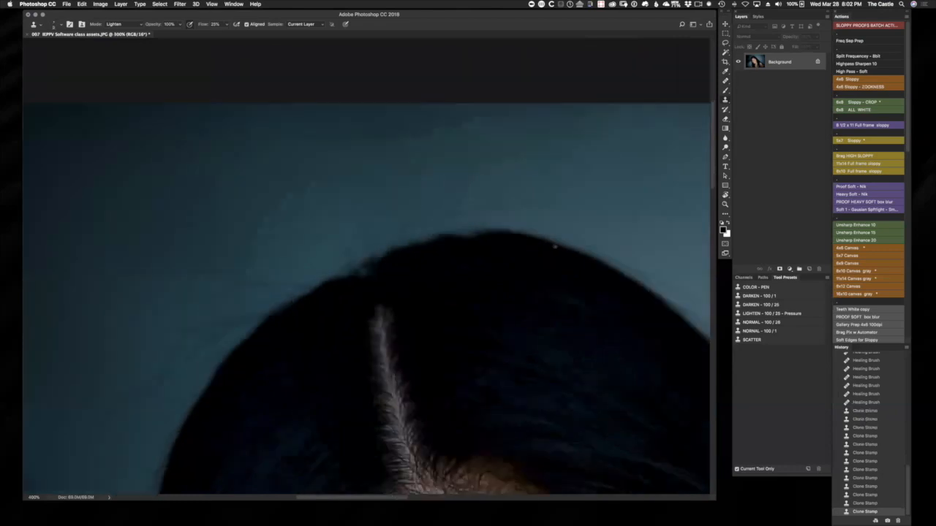
pyautogui.press('super+minus')
pyautogui.press('super+minus')
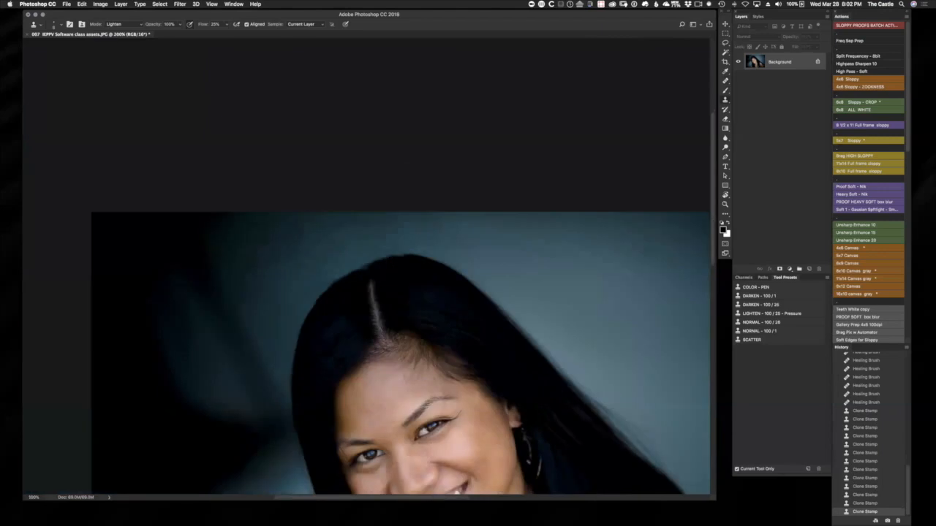
pyautogui.press('super+plus')
pyautogui.press('super+plus')
pyautogui.press('super+plus')
pyautogui.press('super+plus')
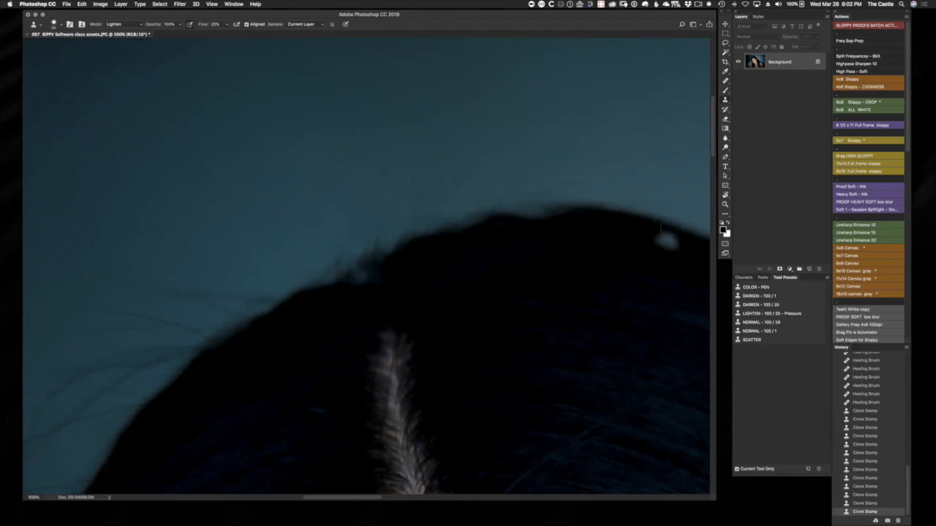
pyautogui.press('j')
pyautogui.press('[')
pyautogui.press('[')
pyautogui.press('[')
pyautogui.press('[')
pyautogui.press('[')
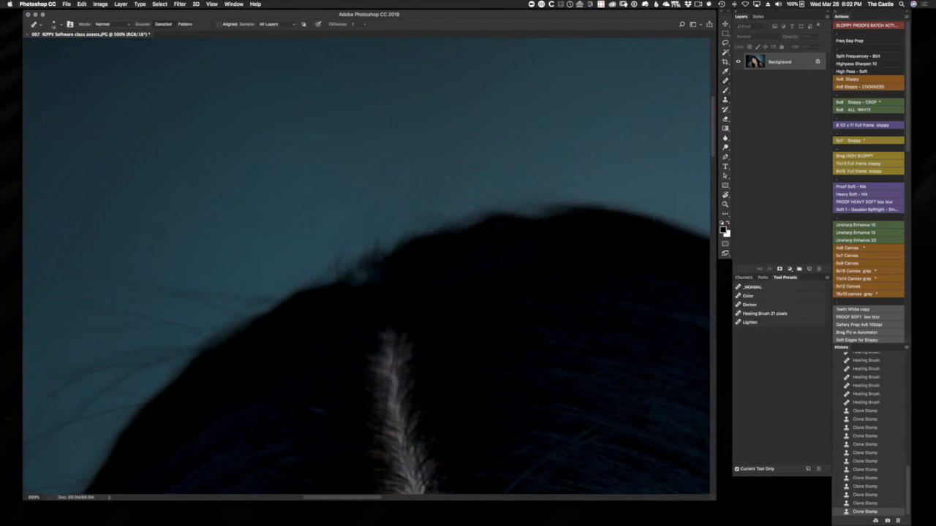
pyautogui.click(391, 156)
pyautogui.click(387, 151)
pyautogui.click(300, 161)
pyautogui.click(538, 140)
# Step: Review the retouched portrait as a whole, and examine the face, hair edge and parting up close
pyautogui.press('super+minus')
pyautogui.press('super+minus')
pyautogui.press('super+minus')
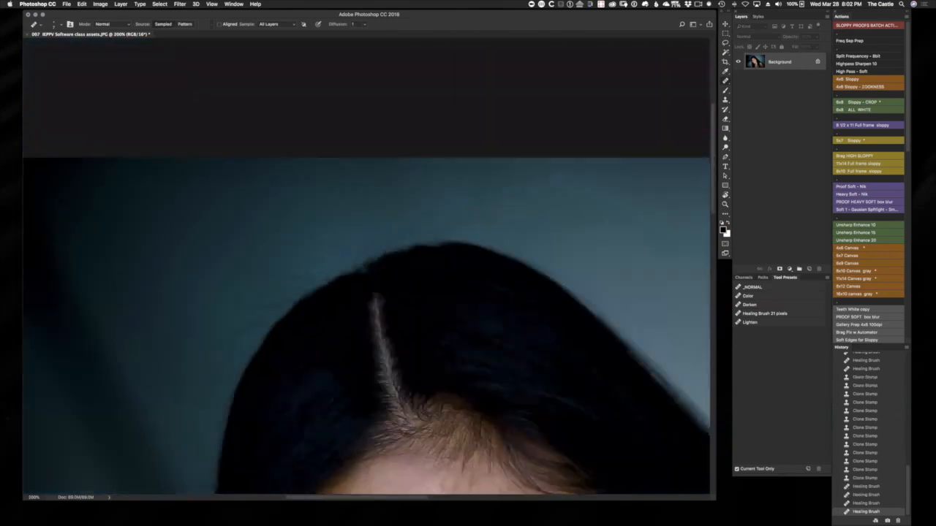
pyautogui.press('super+minus')
pyautogui.press('super+minus')
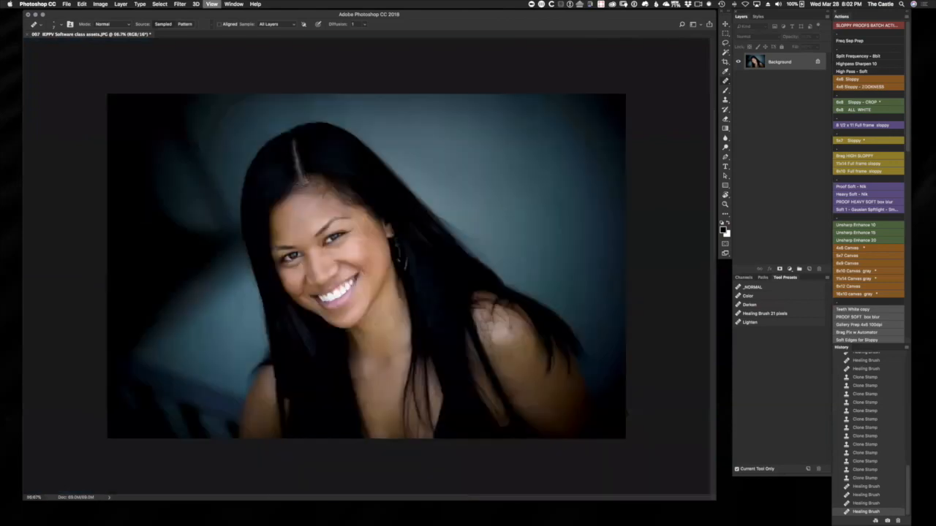
pyautogui.press('super+plus')
pyautogui.moveTo(918, 475); pyautogui.dragTo(914, 452)
pyautogui.press('super+minus')
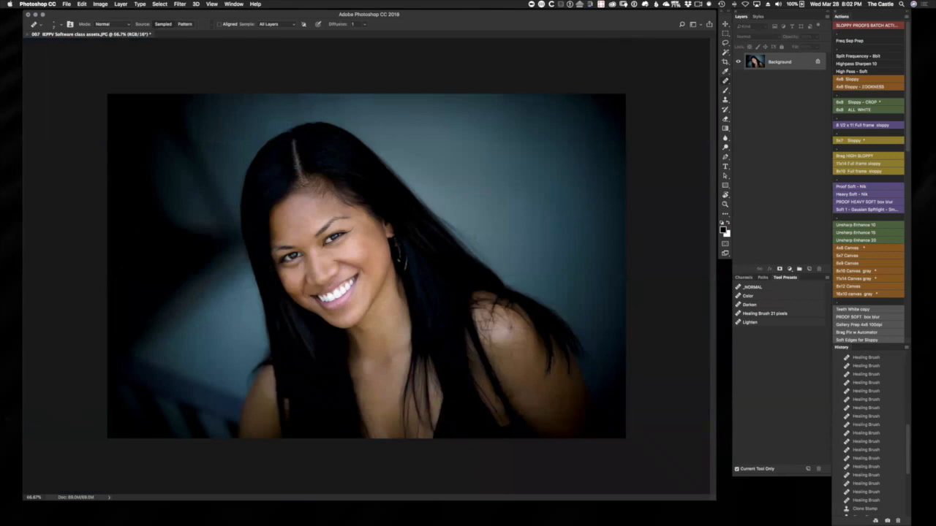
pyautogui.press('super+plus')
pyautogui.press('super+plus')
pyautogui.press('super+plus')
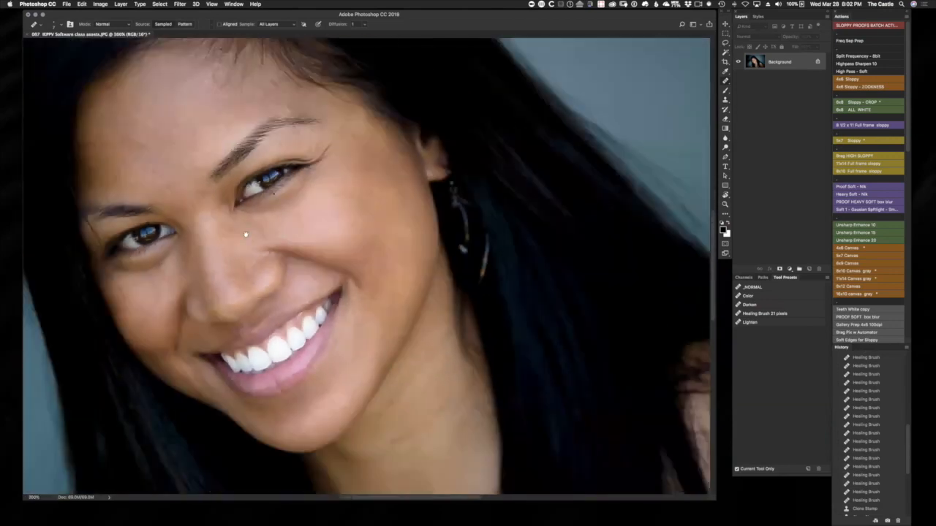
pyautogui.moveTo(223, 256); pyautogui.dragTo(533, 256)
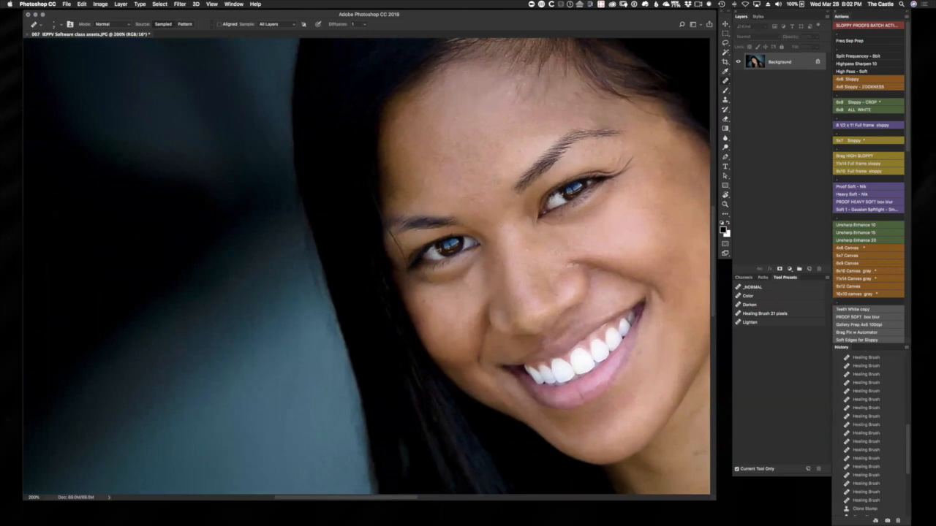
pyautogui.scroll(10, 512, 357)
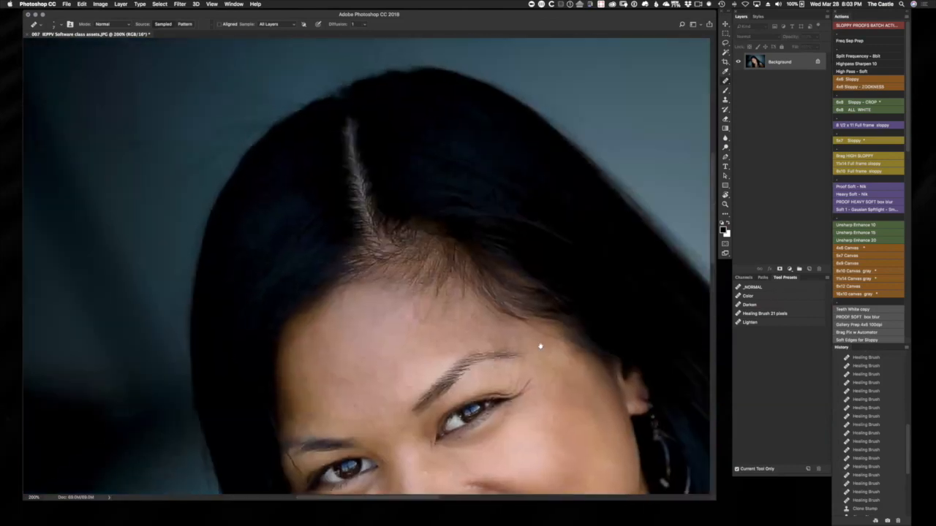
pyautogui.press('super+minus')
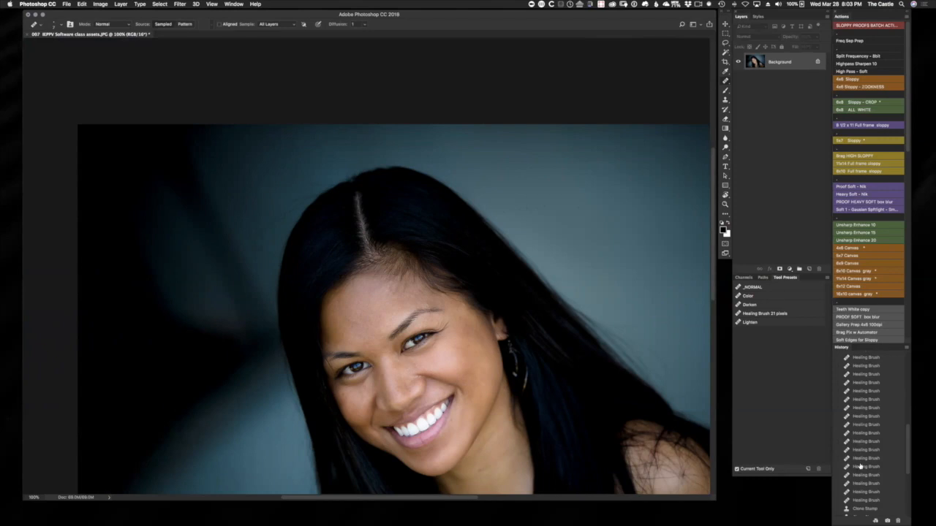
# Step: Revert the portrait to its original opening state in the history
pyautogui.moveTo(908, 455); pyautogui.dragTo(912, 373)
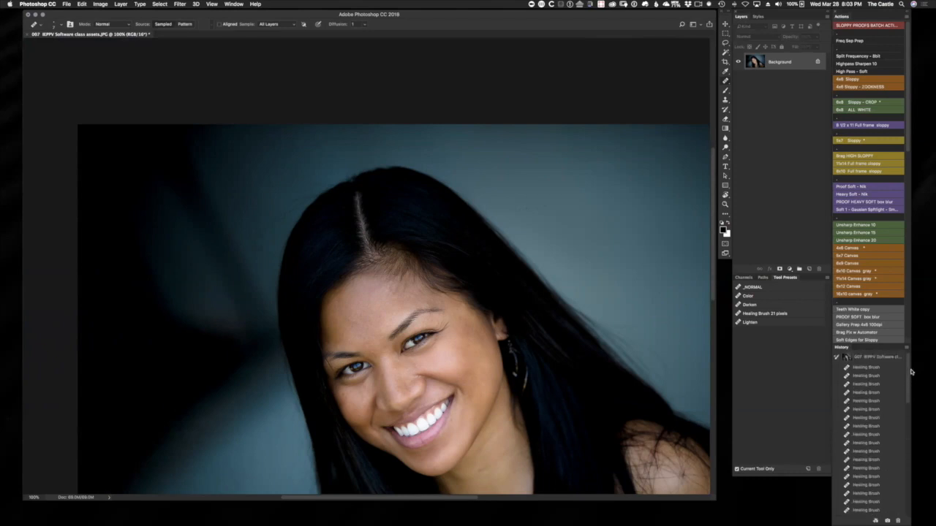
pyautogui.click(848, 357)
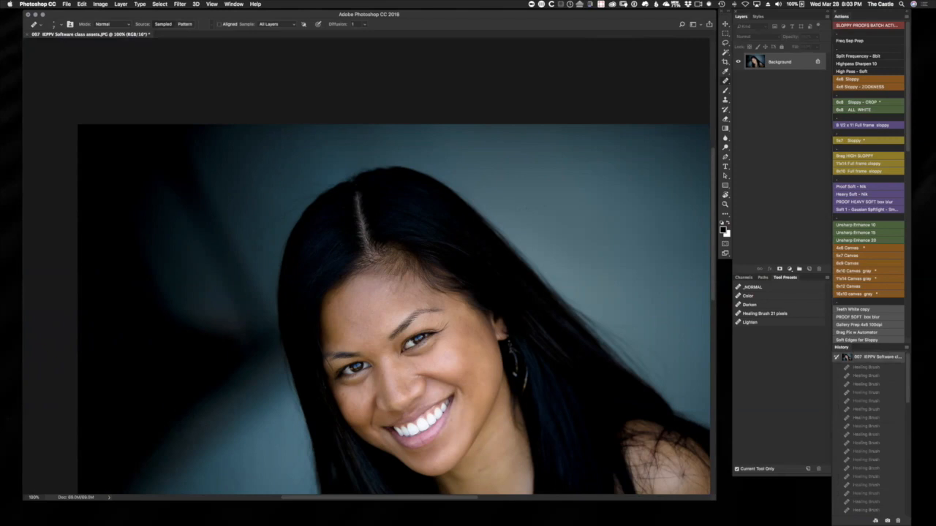
pyautogui.press('super+plus')
pyautogui.press('super+plus')
pyautogui.press('super+plus')
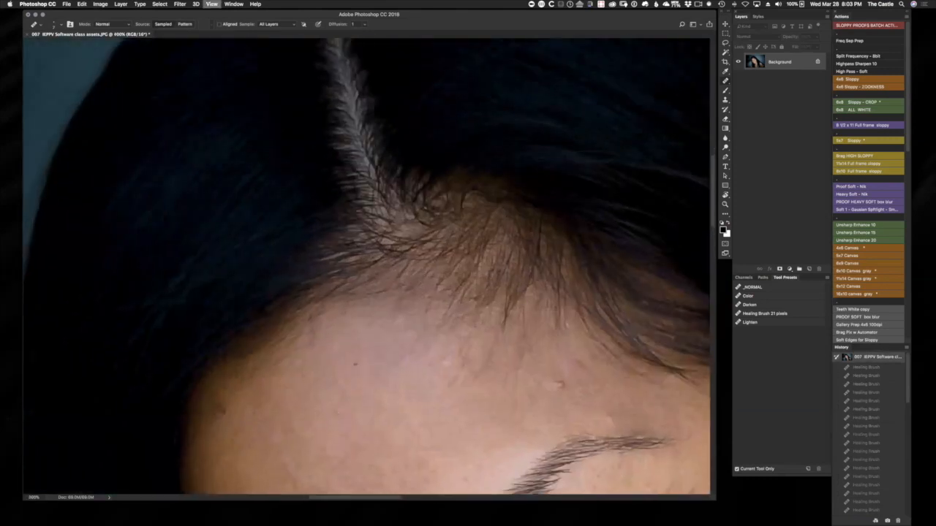
pyautogui.press('super+minus')
pyautogui.press('super+minus')
pyautogui.moveTo(480, 242); pyautogui.dragTo(482, 299)
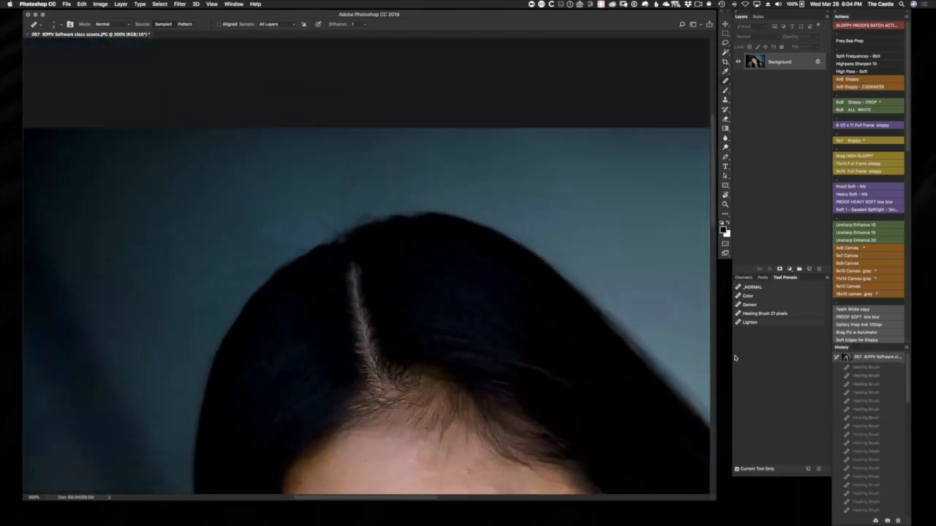
# Step: Add a new empty layer and duplicate the Background layer beneath it
pyautogui.click(809, 269)
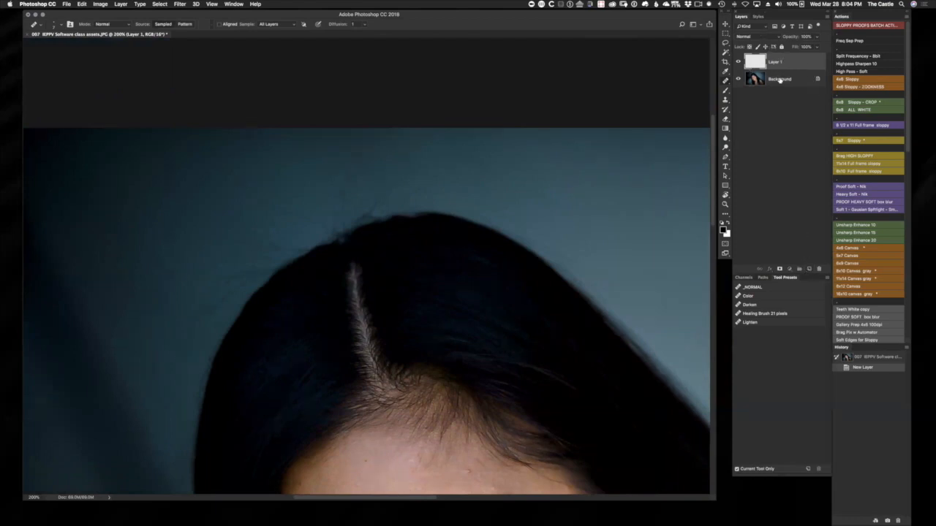
pyautogui.click(780, 79)
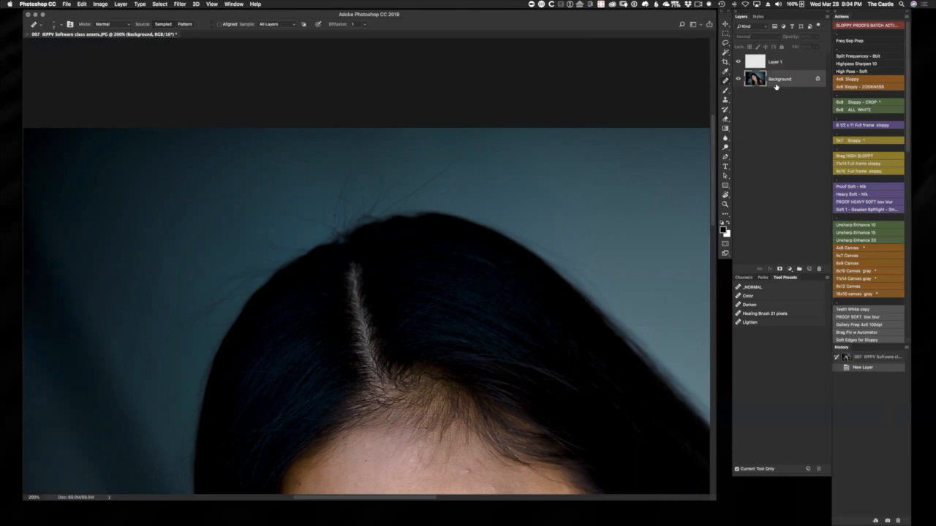
pyautogui.press('super+j')
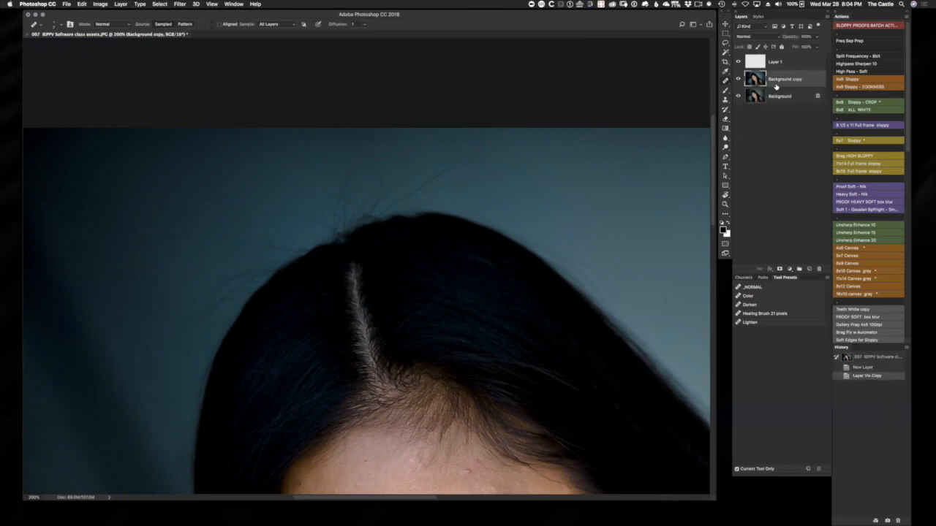
# Step: Delete the Background copy layer, leaving the empty Layer 1 above the Background
pyautogui.press('z')
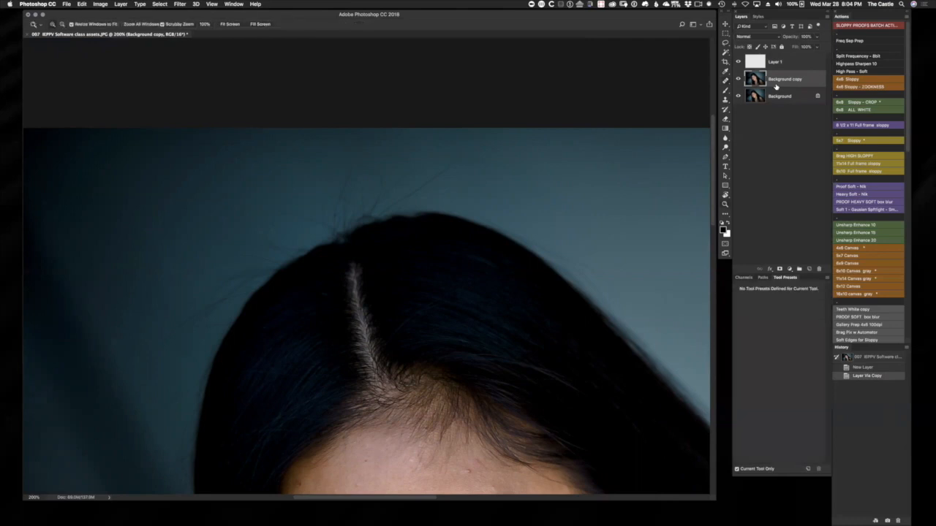
pyautogui.click(773, 192)
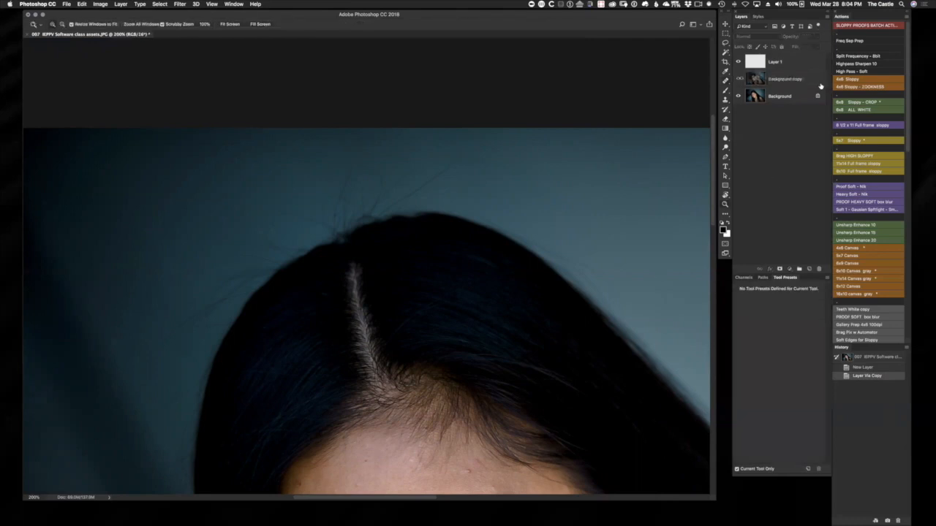
pyautogui.moveTo(781, 79); pyautogui.dragTo(817, 269)
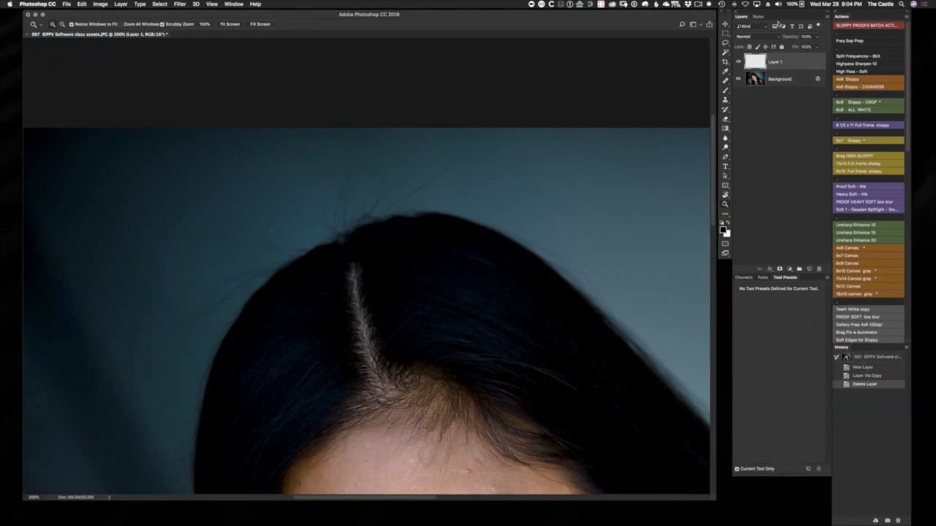
# Step: Set the Clone Stamp to sample Current & Below in Normal mode with 43% flow
pyautogui.press('s')
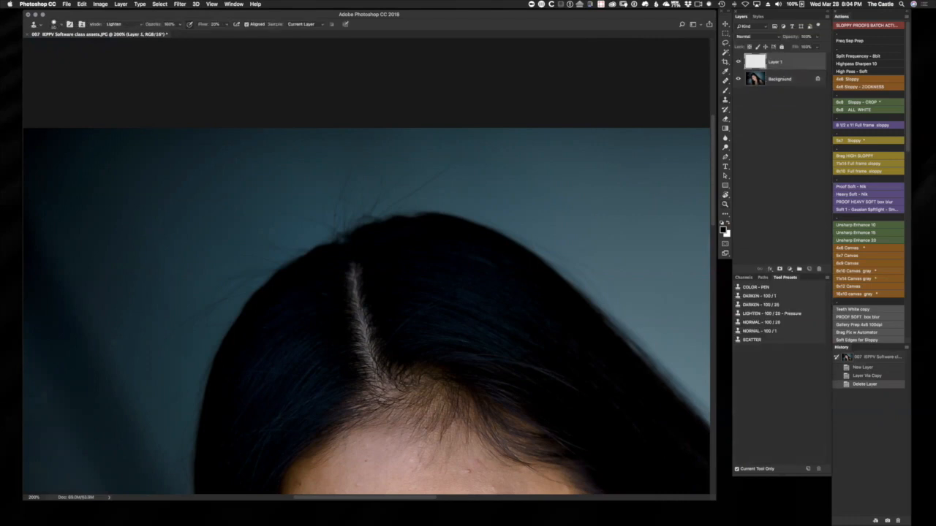
pyautogui.click(300, 26)
pyautogui.click(299, 29)
pyautogui.click(301, 24)
pyautogui.click(301, 24)
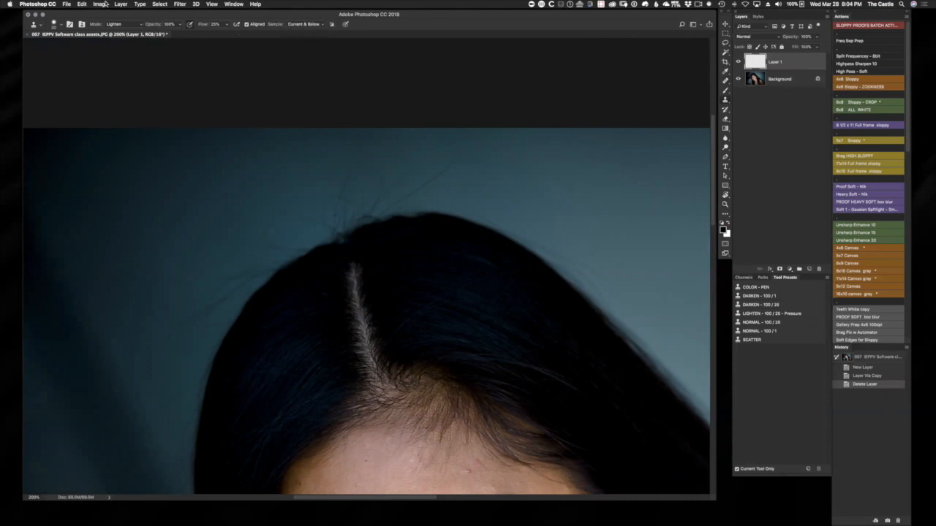
pyautogui.click(124, 24)
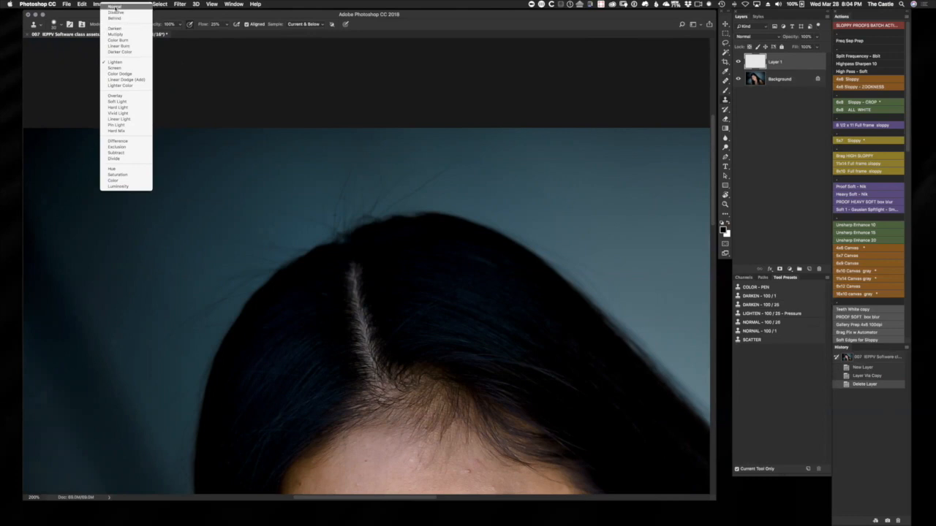
pyautogui.click(121, 7)
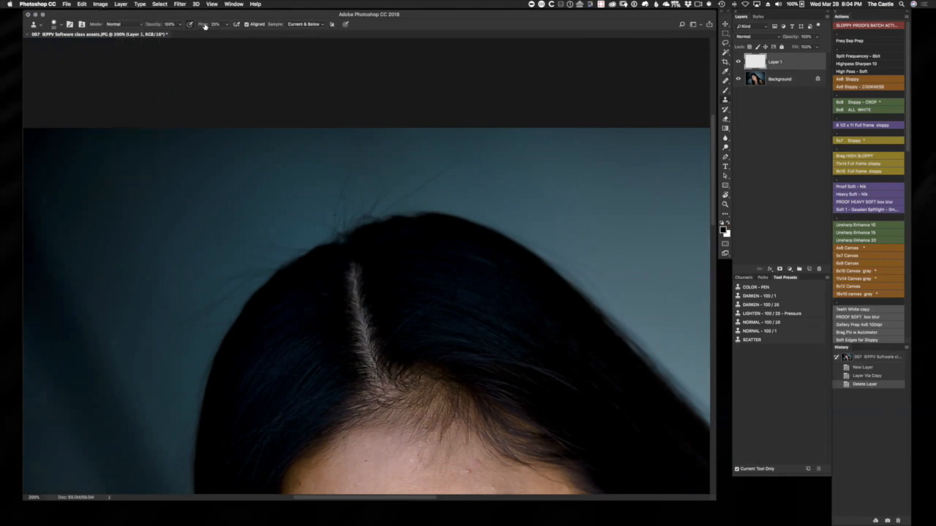
pyautogui.moveTo(202, 25); pyautogui.dragTo(203, 29)
pyautogui.click(431, 175)
pyautogui.click(432, 176)
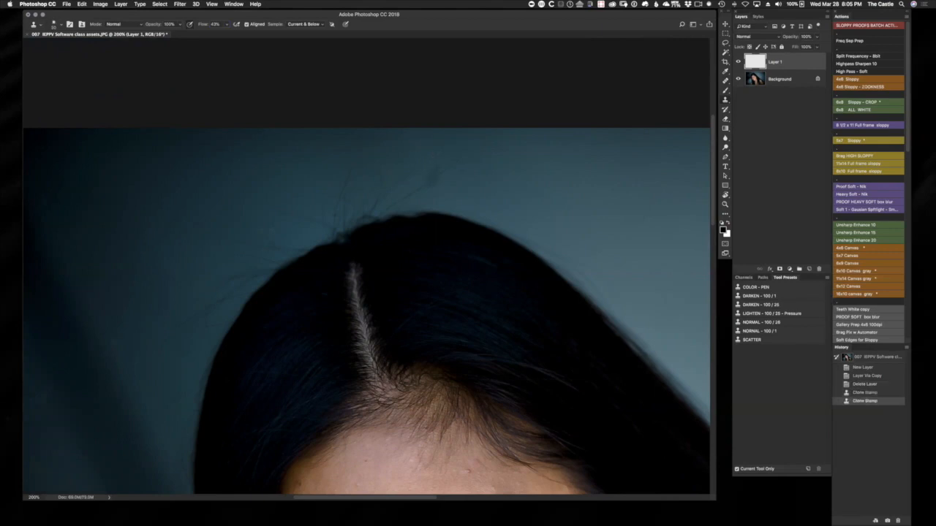
pyautogui.press('super+z')
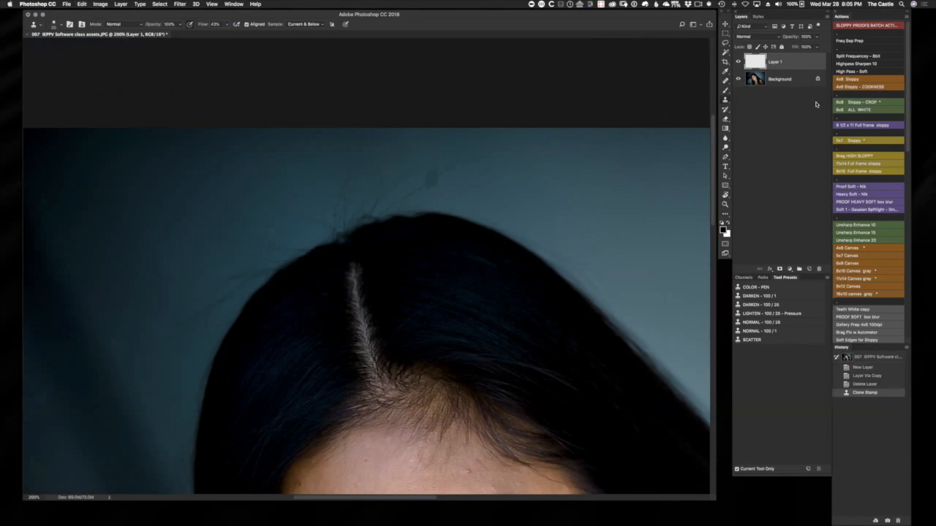
pyautogui.click(866, 384)
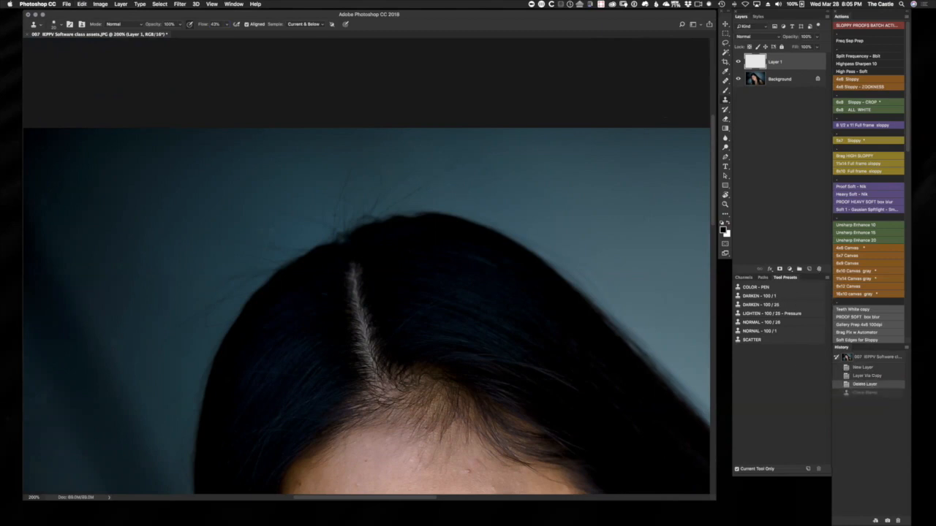
pyautogui.click(864, 393)
# Step: Clone clean backdrop over the flyaway hairs above the crown on the right side of the parting, undoing a bad stroke
pyautogui.click(453, 169)
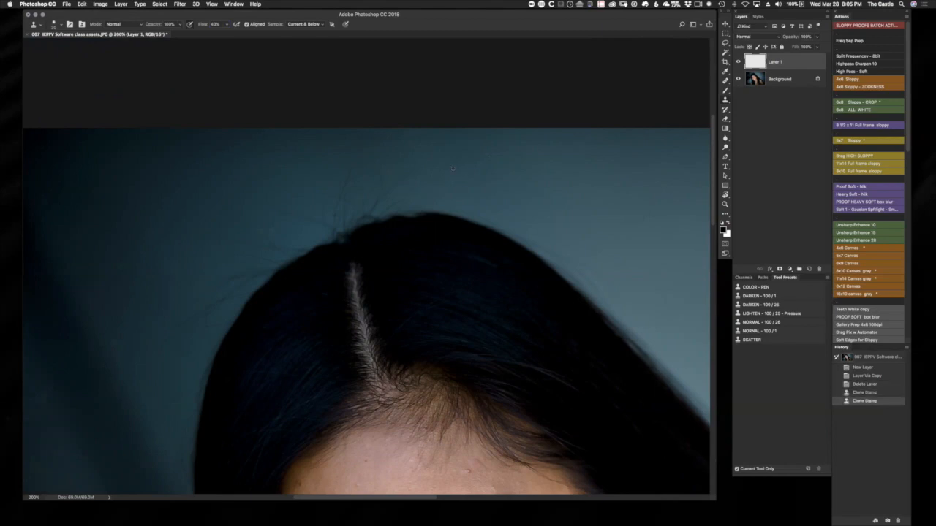
pyautogui.moveTo(387, 213); pyautogui.dragTo(431, 210)
pyautogui.press(']')
pyautogui.moveTo(367, 218); pyautogui.dragTo(395, 214)
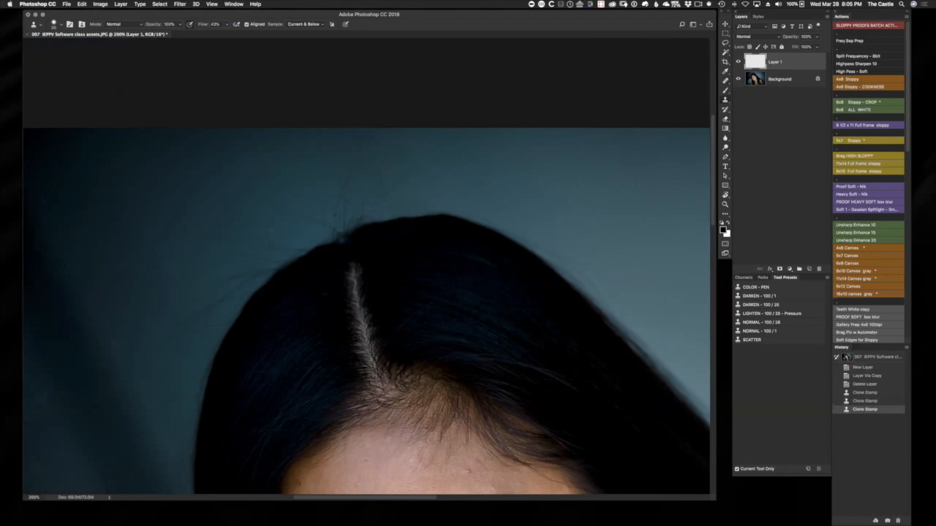
pyautogui.click(459, 178)
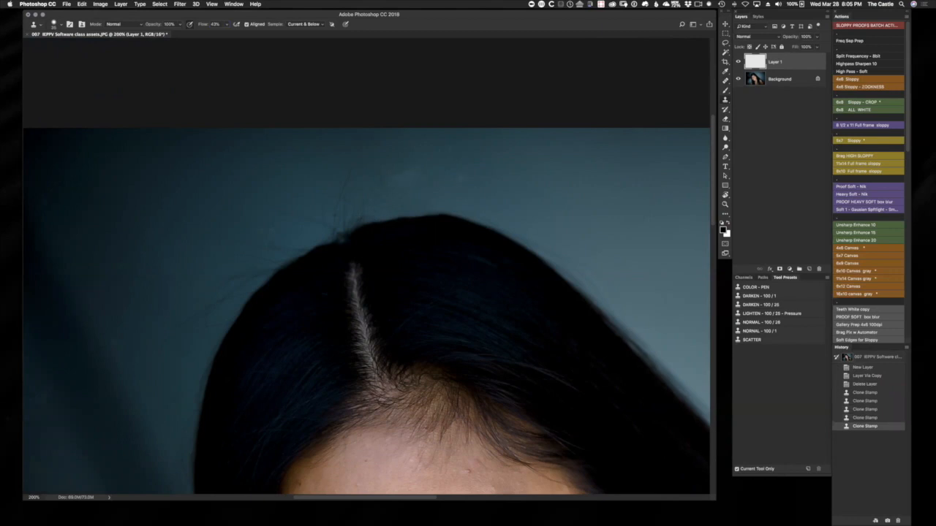
pyautogui.press('super+z')
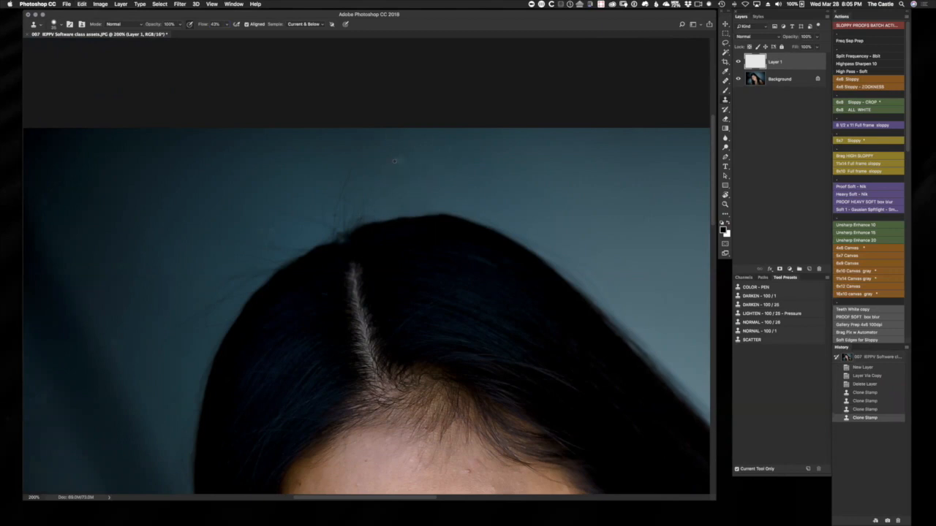
pyautogui.click(418, 187)
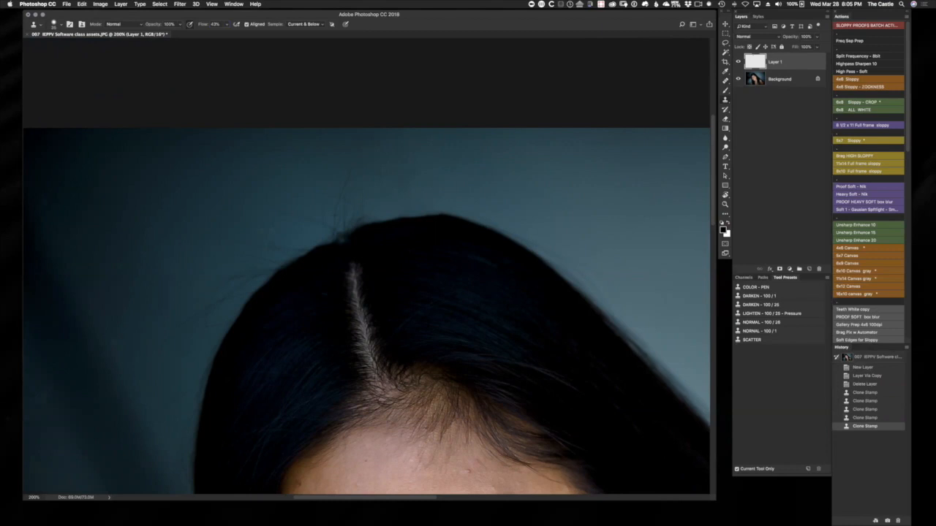
pyautogui.click(395, 166)
pyautogui.click(375, 162)
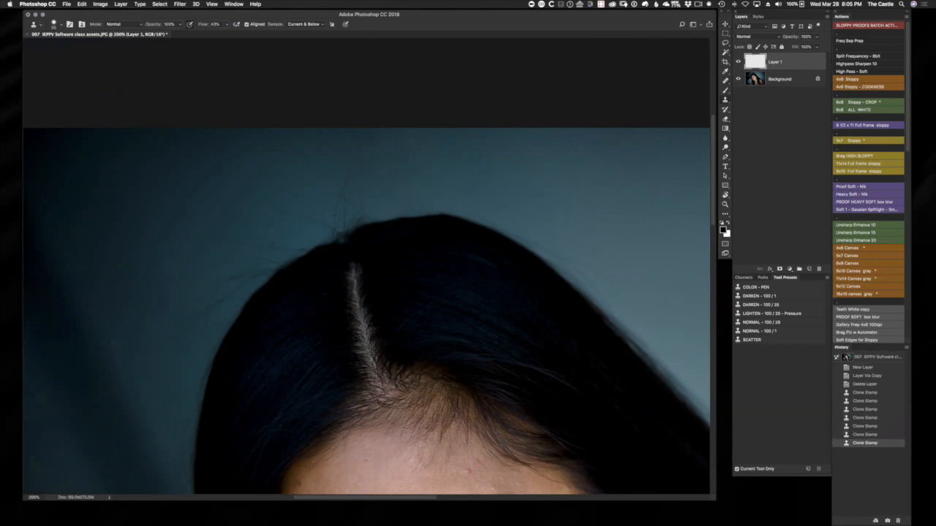
# Step: Clone clean backdrop over the flyaway hairs rising above and to the left of the parting
pyautogui.click(288, 171)
pyautogui.click(288, 178)
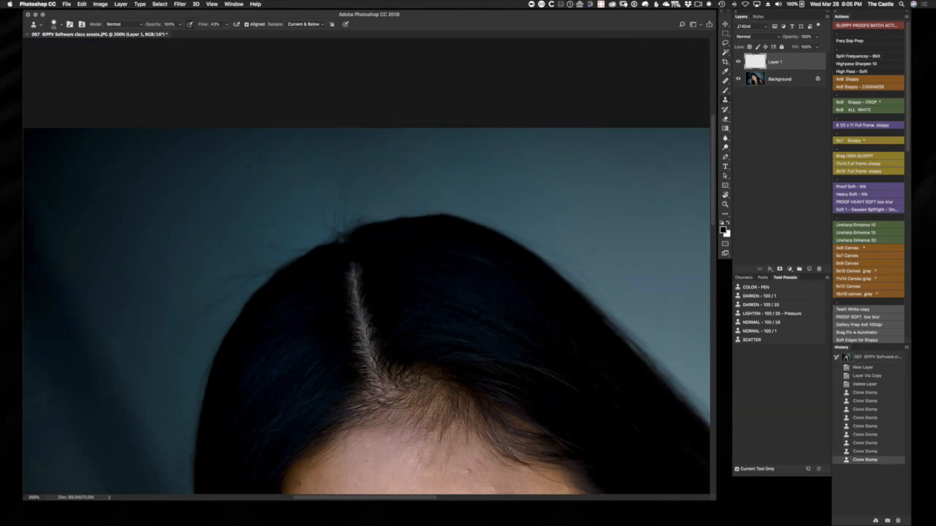
pyautogui.click(295, 193)
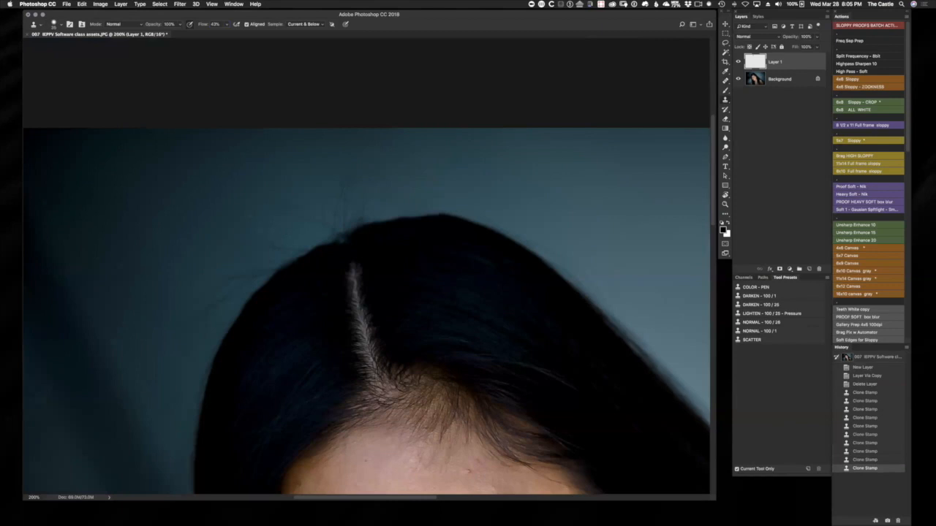
pyautogui.click(308, 183)
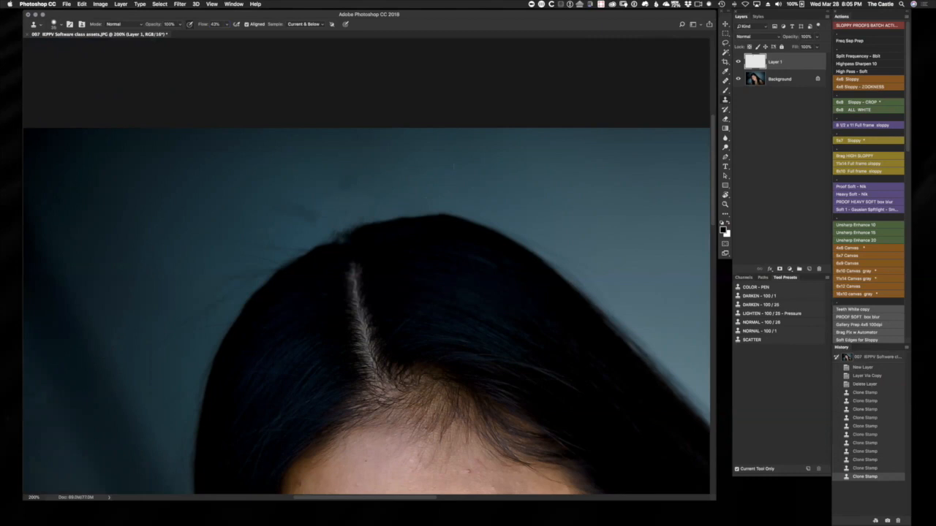
# Step: Smooth the leftover clone marks in the backdrop above the head with the Healing Brush, sampling all layers
pyautogui.press('j')
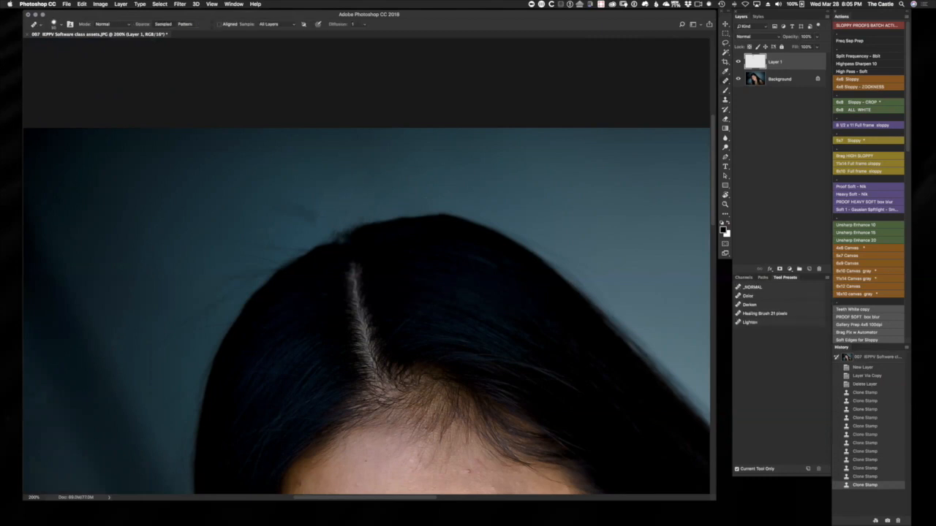
pyautogui.click(349, 183)
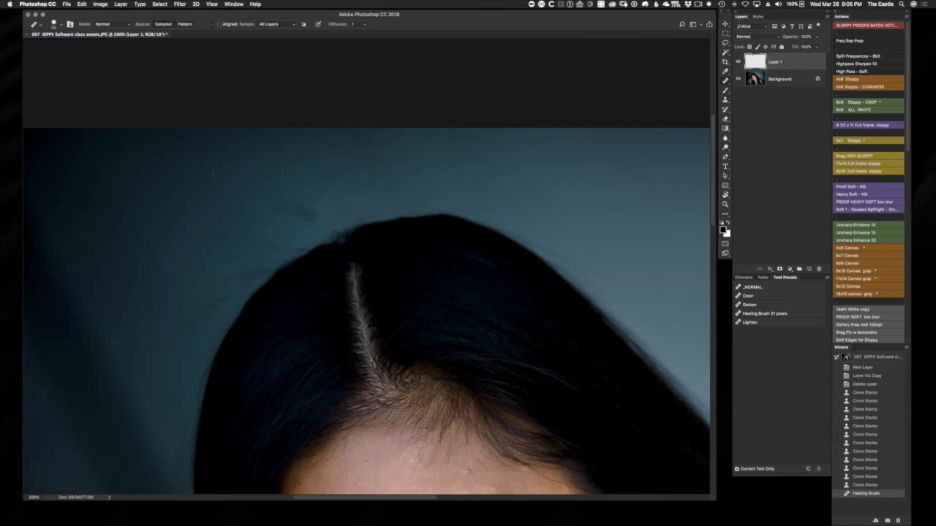
pyautogui.click(212, 174)
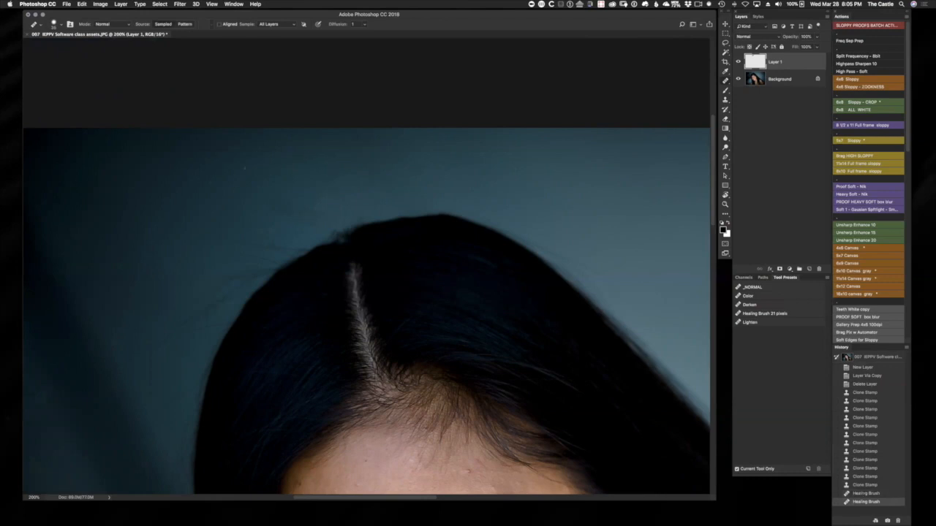
pyautogui.click(244, 168)
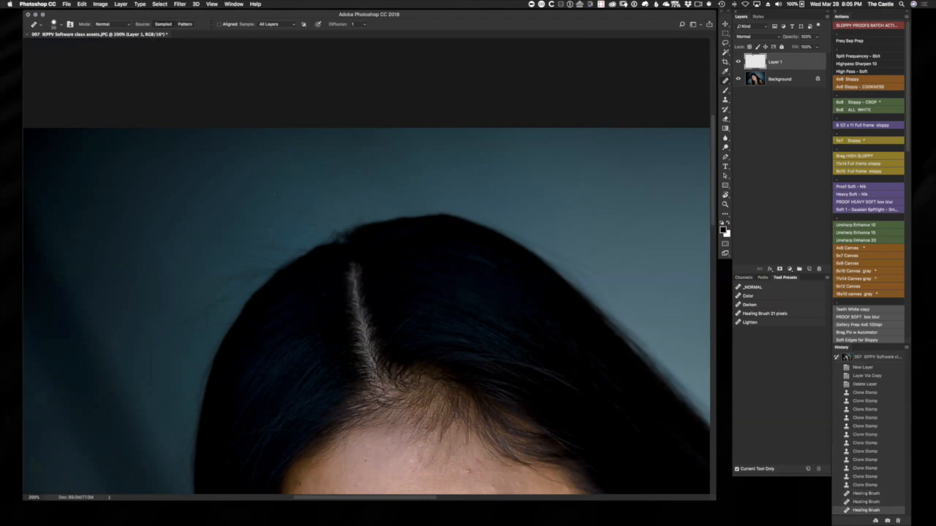
pyautogui.click(328, 171)
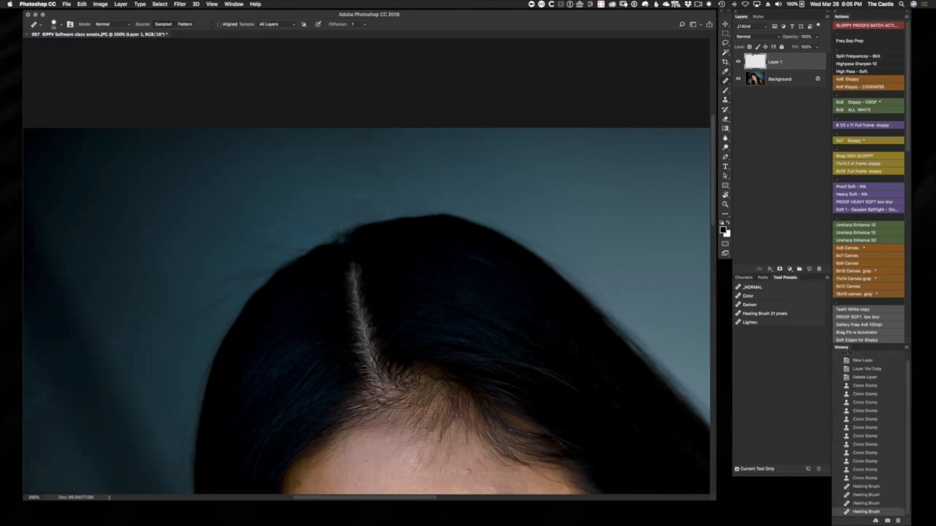
pyautogui.click(360, 172)
pyautogui.click(300, 169)
pyautogui.click(230, 182)
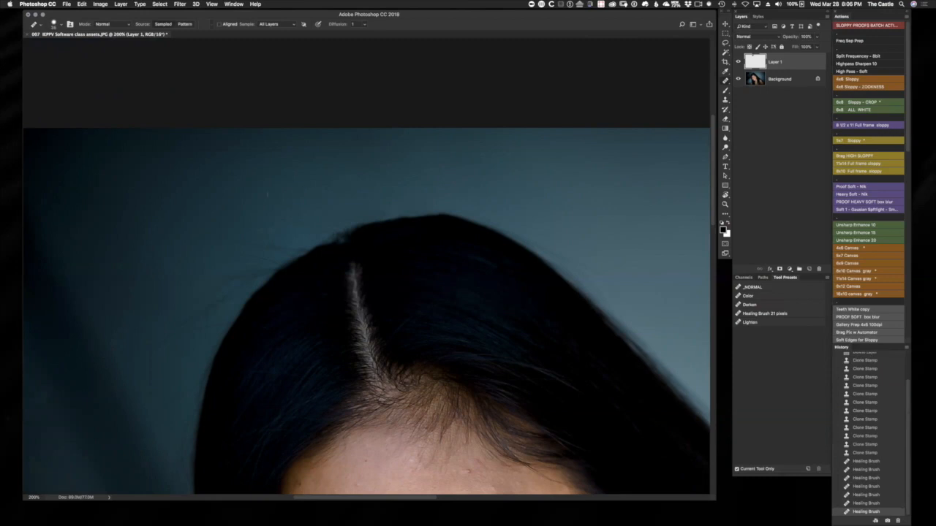
pyautogui.click(262, 190)
# Step: Compare the hairline and backdrop with Layer 1 hidden and shown, leaving the layer visible
pyautogui.click(738, 61)
pyautogui.click(738, 61)
pyautogui.click(738, 62)
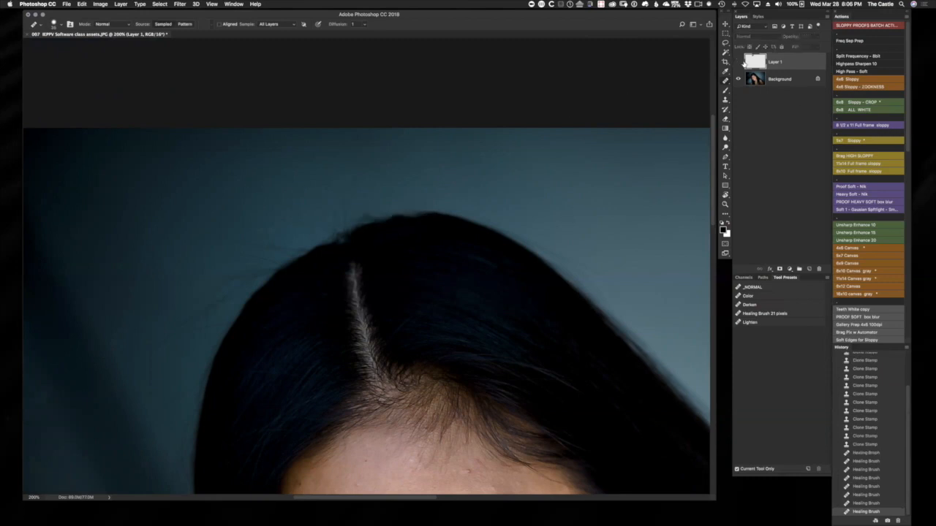
pyautogui.click(738, 61)
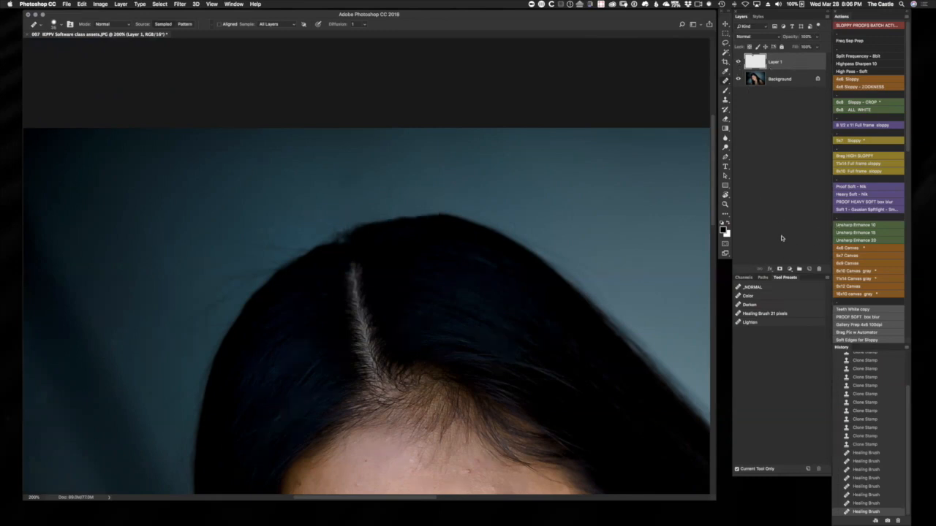
# Step: Try a black layer mask on Layer 1, undo it, and add a white layer mask instead
pyautogui.keyDown('alt'); pyautogui.click(779, 269); pyautogui.keyUp('alt')
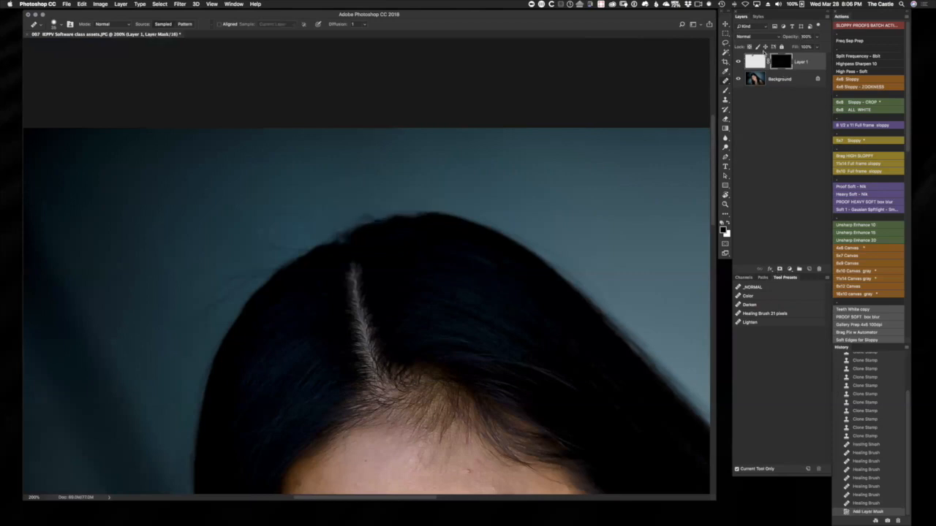
pyautogui.press('super+z')
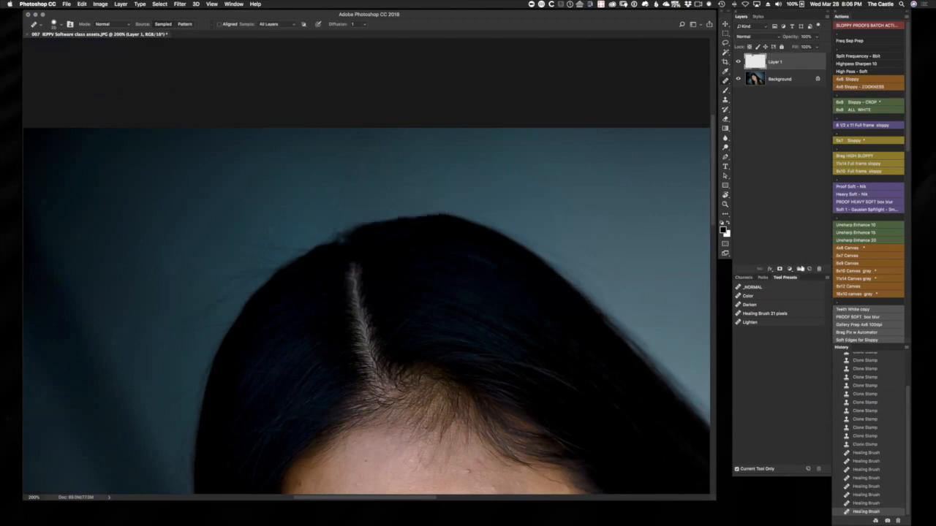
pyautogui.click(779, 270)
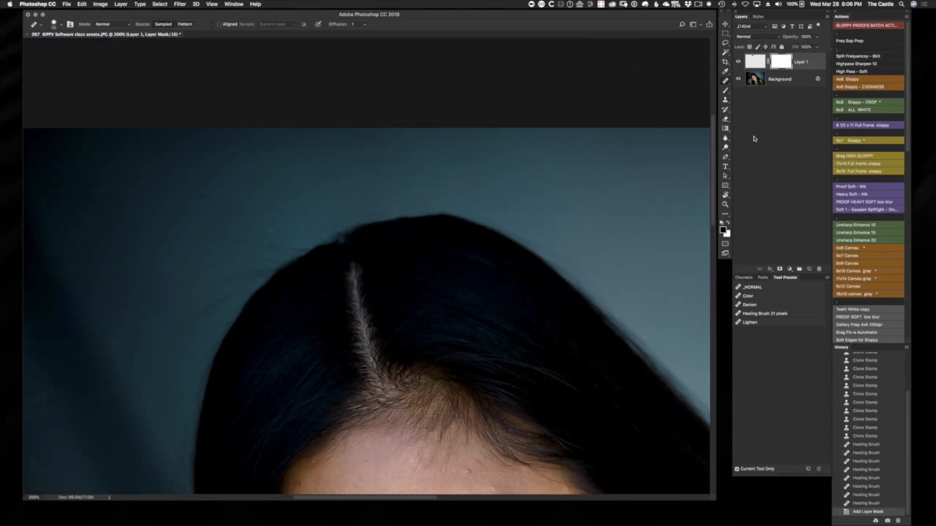
# Step: Paint black on Layer 1's mask over the hair edge at the top of the parting, using a Normal-mode brush
pyautogui.press('b')
pyautogui.press('x')
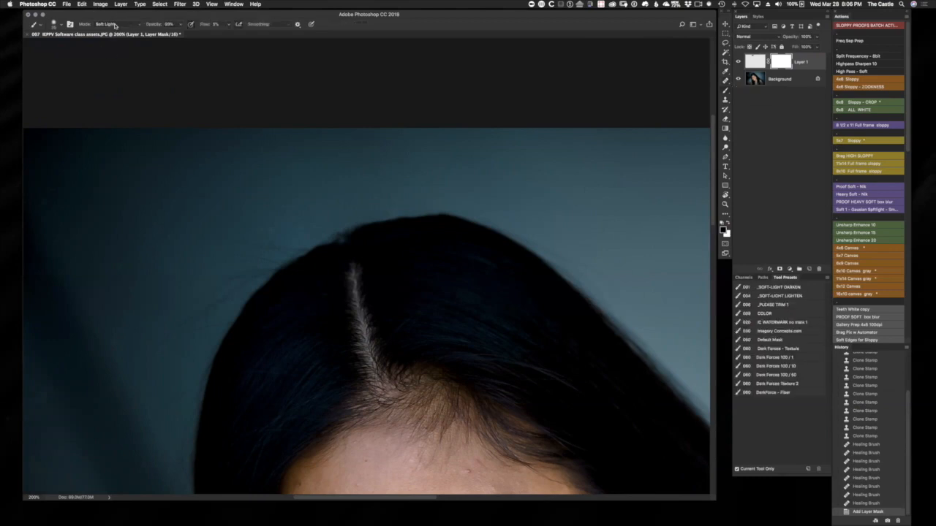
pyautogui.click(118, 25)
pyautogui.moveTo(121, 4)
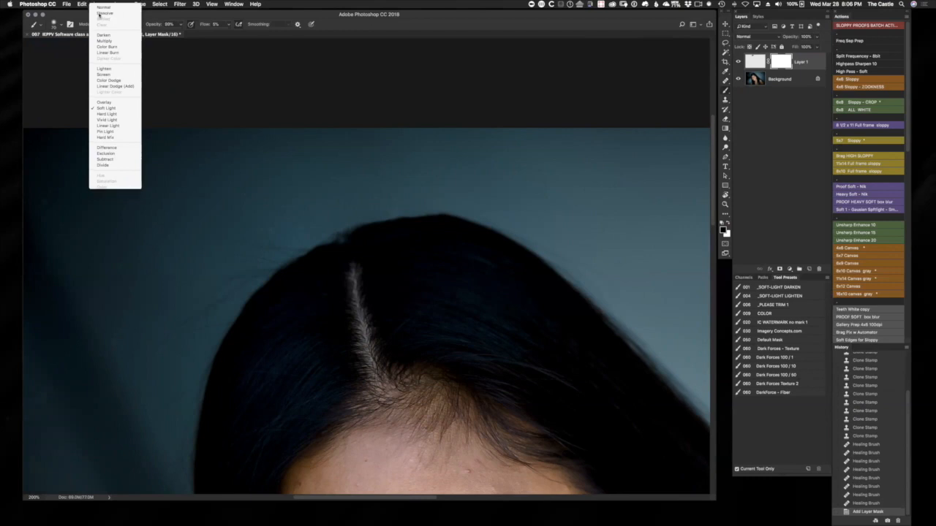
pyautogui.click(102, 7)
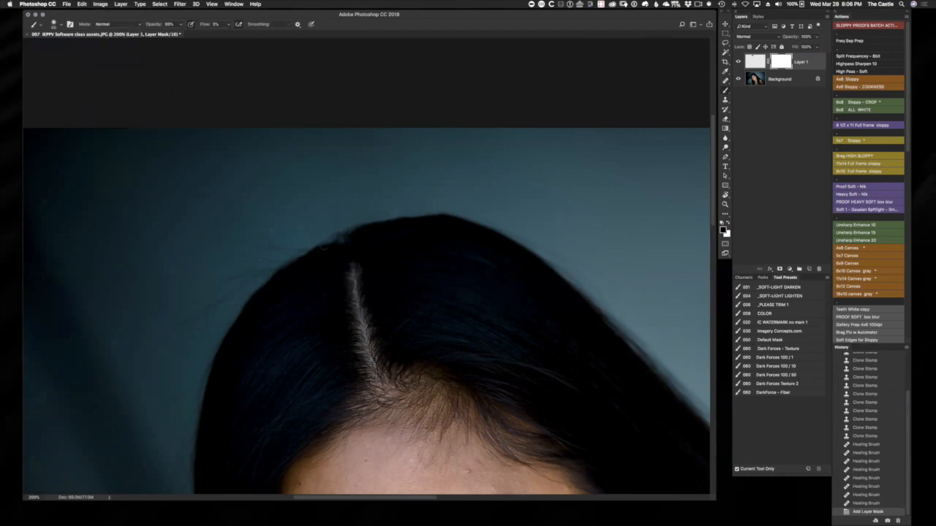
pyautogui.click(347, 238)
pyautogui.click(347, 238)
pyautogui.click(347, 239)
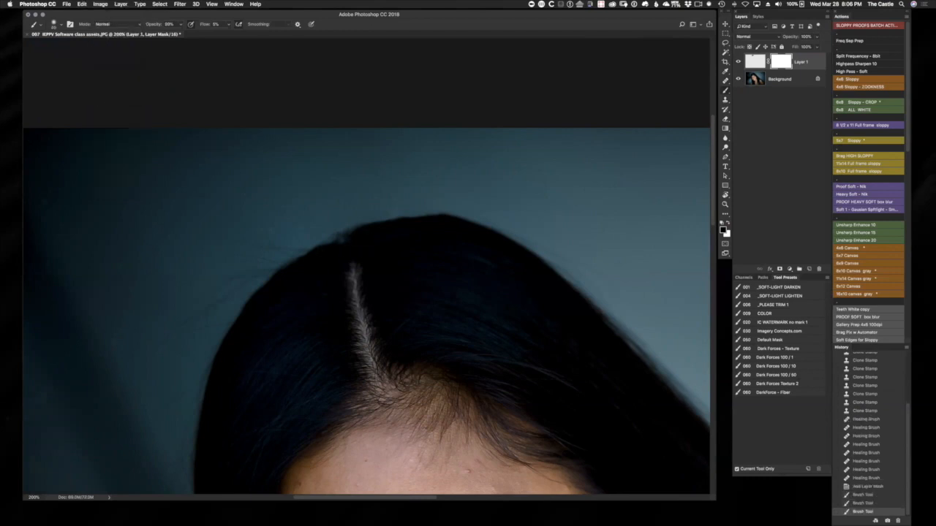
pyautogui.click(345, 239)
# Step: Set the mask brush's opacity and flow to 100%, keeping black as the painting colour
pyautogui.click(724, 229)
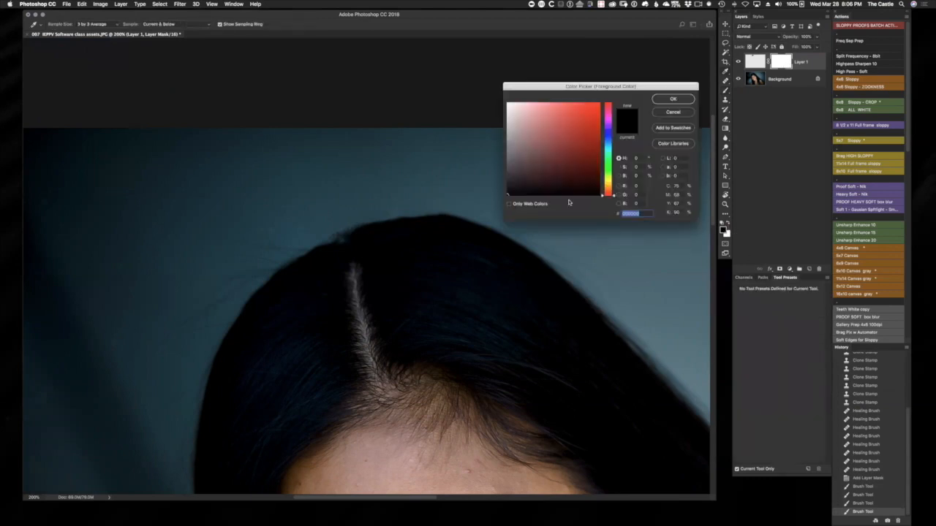
pyautogui.click(679, 112)
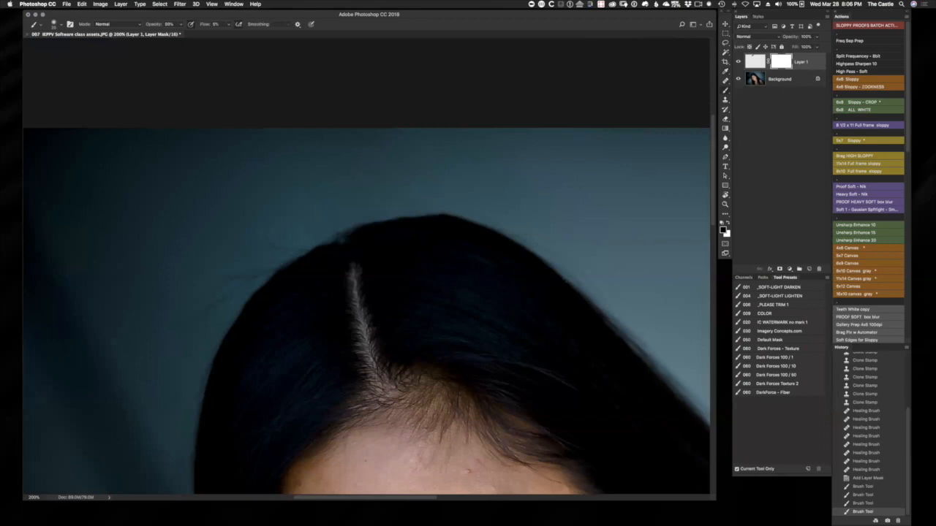
pyautogui.moveTo(358, 300); pyautogui.dragTo(369, 351)
pyautogui.moveTo(204, 28); pyautogui.dragTo(300, 28)
pyautogui.moveTo(202, 26); pyautogui.dragTo(244, 33)
pyautogui.moveTo(155, 27); pyautogui.dragTo(190, 30)
# Step: Paint black on Layer 1's mask along the hair edge from the parting towards the crown
pyautogui.moveTo(358, 223); pyautogui.dragTo(338, 240)
pyautogui.press('super+z')
pyautogui.moveTo(340, 243); pyautogui.dragTo(347, 238)
pyautogui.click(342, 240)
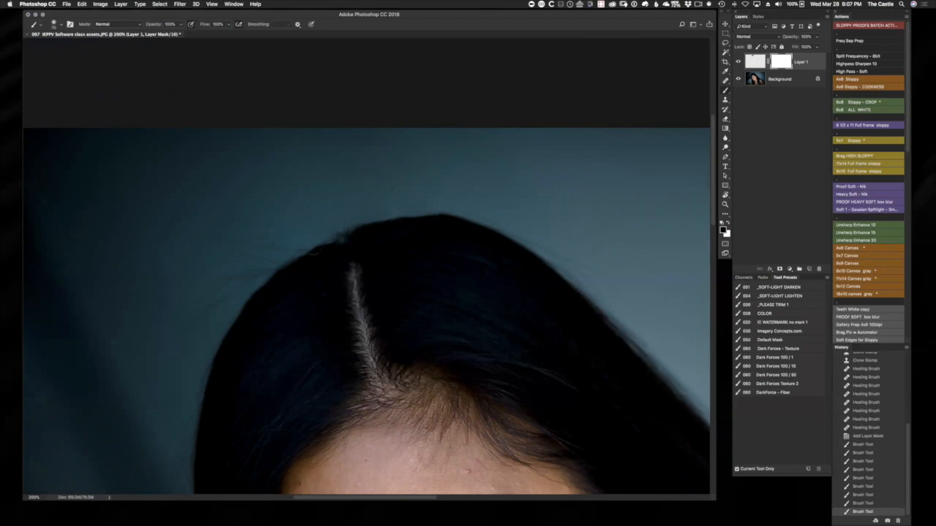
pyautogui.click(342, 240)
pyautogui.click(342, 240)
pyautogui.click(342, 240)
pyautogui.click(342, 240)
pyautogui.click(342, 240)
pyautogui.click(350, 236)
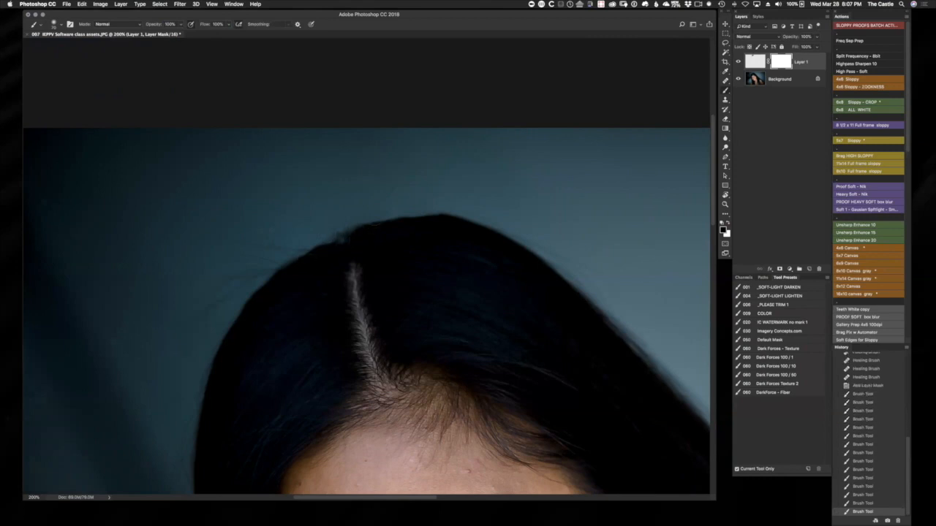
pyautogui.click(359, 230)
pyautogui.click(370, 226)
pyautogui.click(380, 222)
pyautogui.click(391, 220)
# Step: Inspect the whole portrait, then the eye and cheek with Layer 1 hidden and the Background selected
pyautogui.press('super+minus')
pyautogui.press('super+minus')
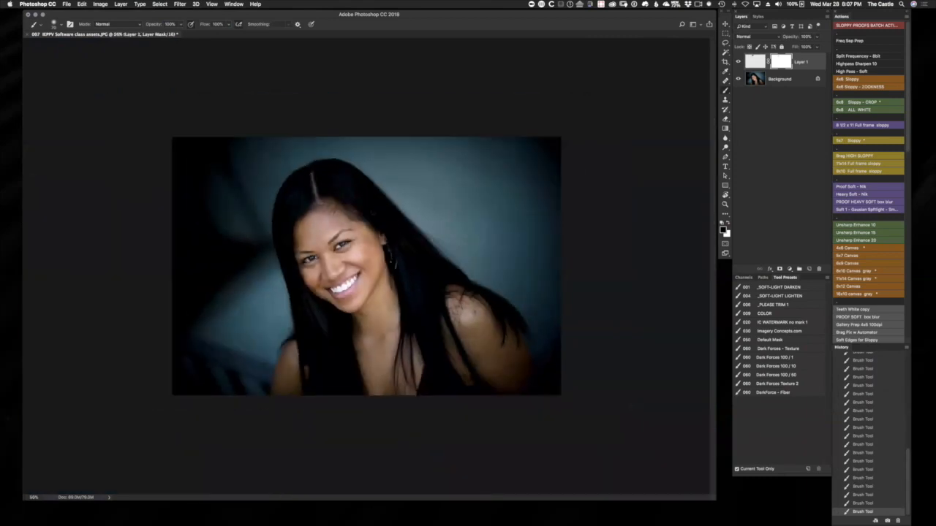
pyautogui.press('super+plus')
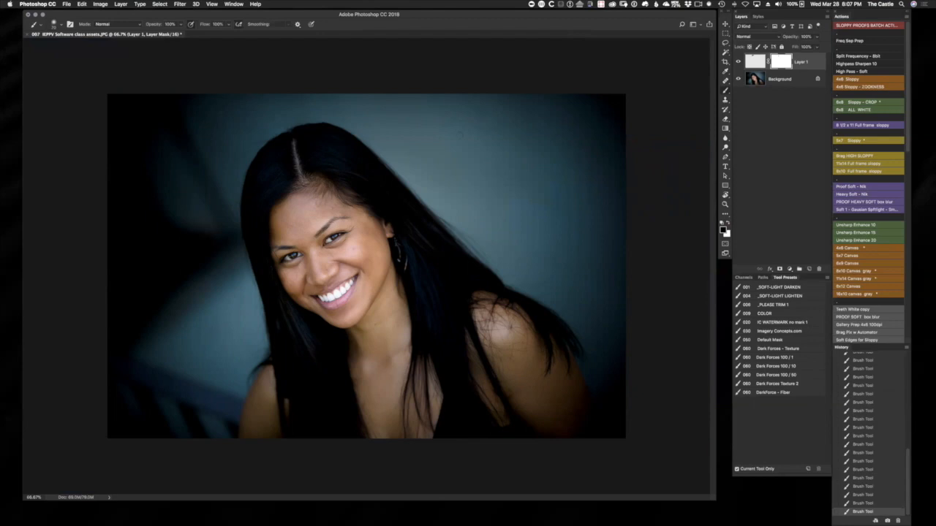
pyautogui.moveTo(232, 272); pyautogui.dragTo(562, 272)
pyautogui.press('j')
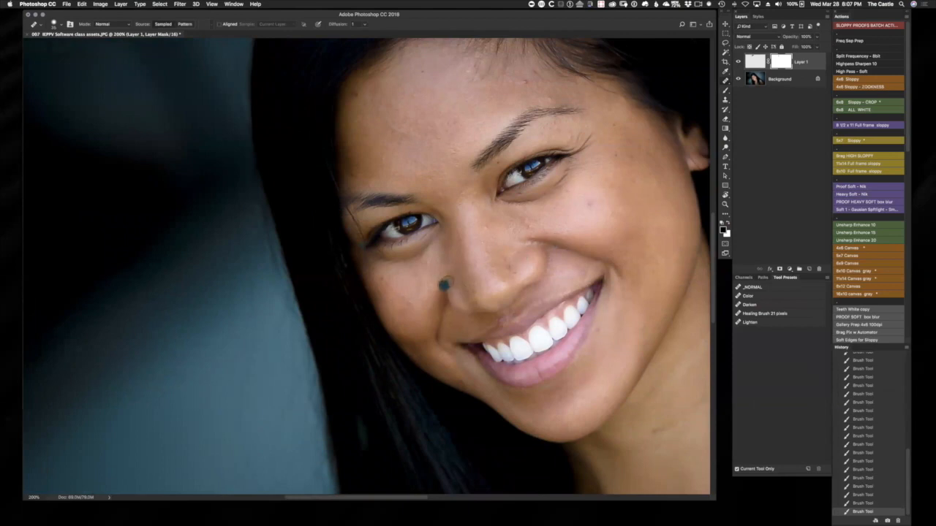
pyautogui.press('super+plus')
pyautogui.hscroll(-3, 519, 267)
pyautogui.scroll(-1, 519, 267)
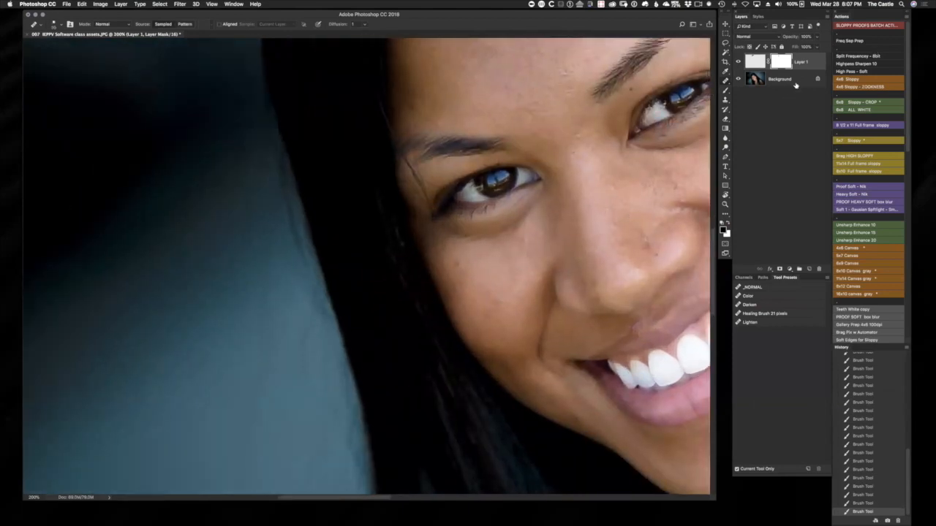
pyautogui.click(790, 81)
pyautogui.click(739, 62)
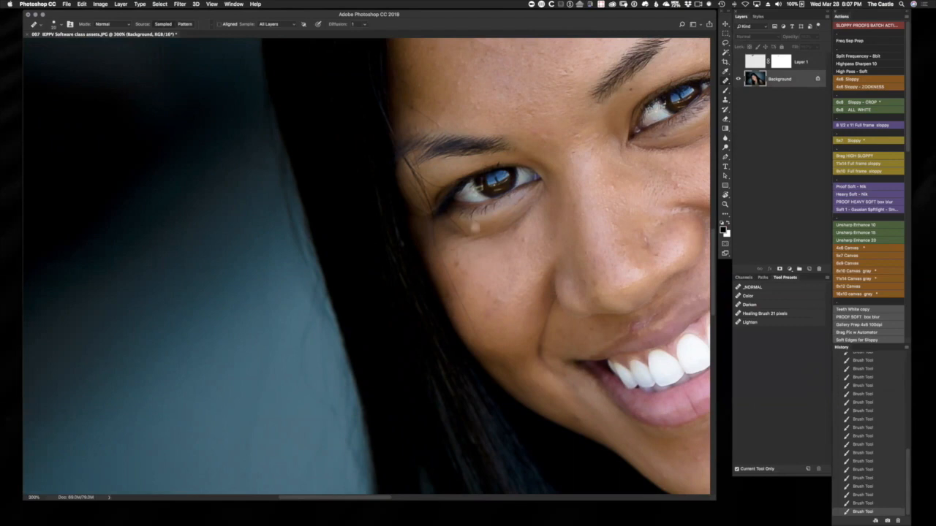
# Step: Try healing the cheek on Layer 1 while sampling all layers, and step back through the history
pyautogui.click(487, 279)
pyautogui.click(518, 286)
pyautogui.press('super+z')
pyautogui.click(860, 495)
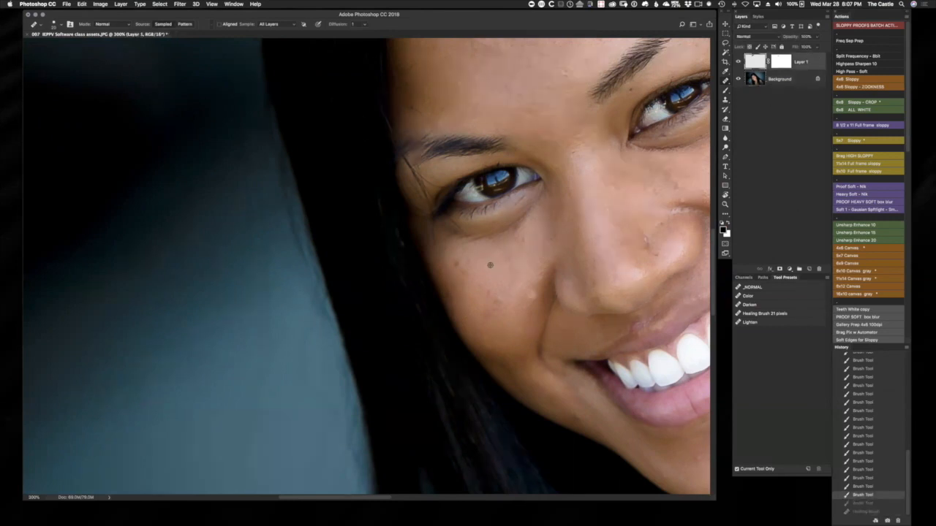
pyautogui.press('super+z')
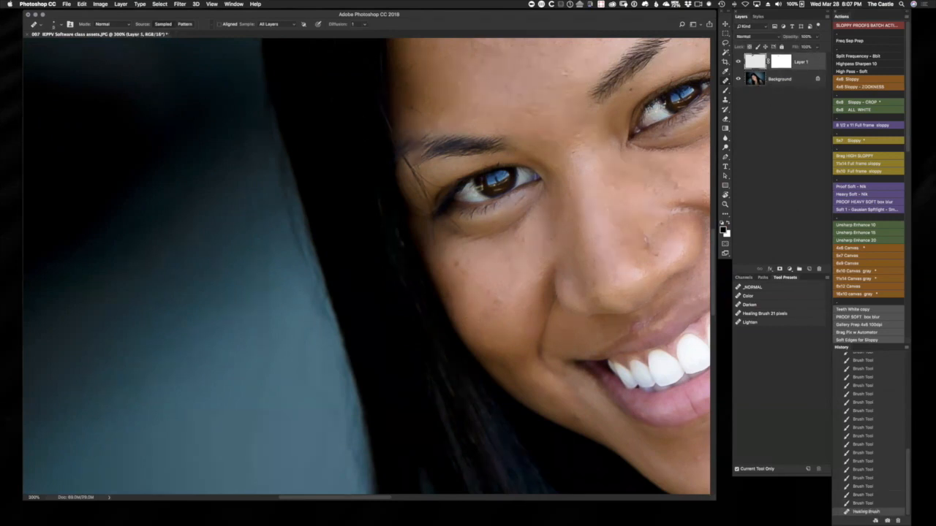
# Step: Heal the small blemishes on the upper cheek below the outer corner of the eye on Layer 1
pyautogui.click(471, 298)
pyautogui.click(472, 299)
pyautogui.click(473, 285)
pyautogui.click(467, 289)
pyautogui.click(467, 285)
pyautogui.click(455, 258)
pyautogui.click(464, 293)
pyautogui.click(452, 255)
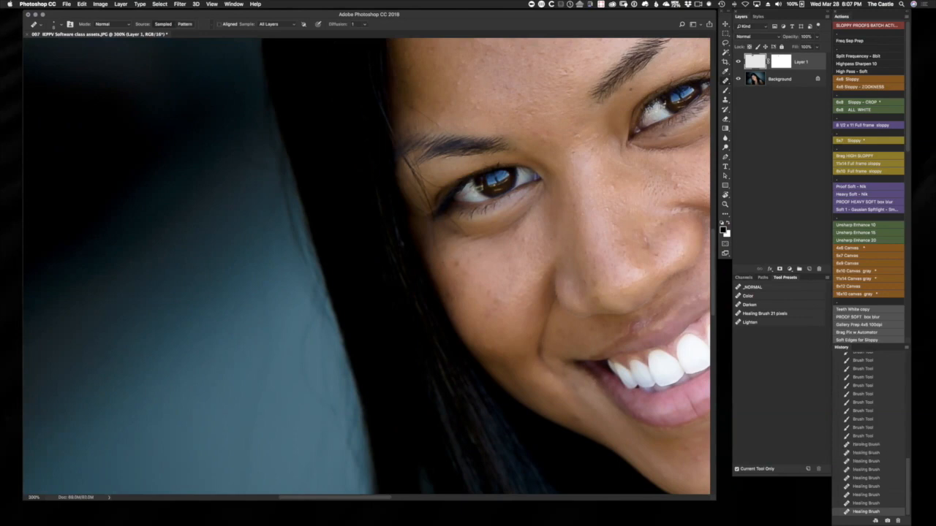
# Step: Heal the small marks under the eye and on the forehead above the eyebrow
pyautogui.click(455, 253)
pyautogui.click(428, 232)
pyautogui.click(477, 237)
pyautogui.click(489, 247)
pyautogui.click(497, 252)
pyautogui.click(472, 225)
pyautogui.click(457, 115)
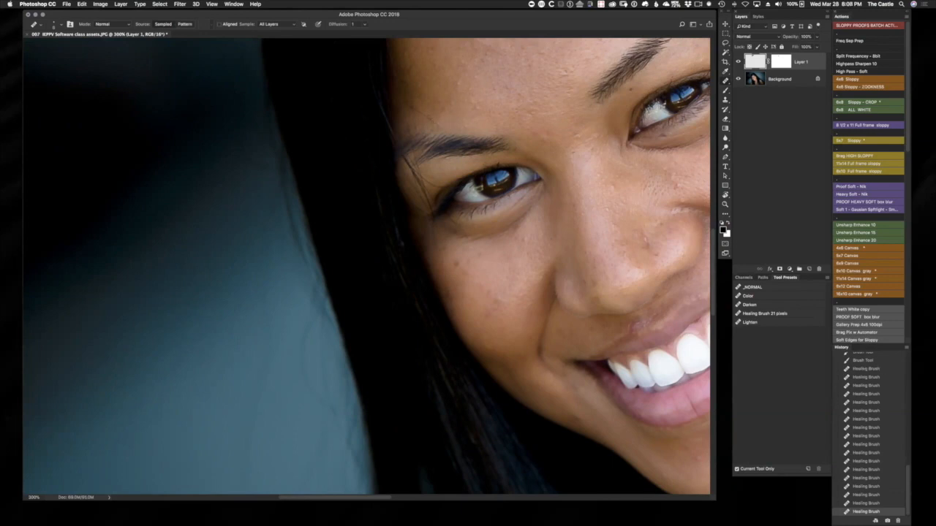
pyautogui.click(452, 107)
# Step: Set the Healing Brush diffusion to 2 and heal the stray hair between the eyebrow tail and the eye's outer corner
pyautogui.press('super+equal')
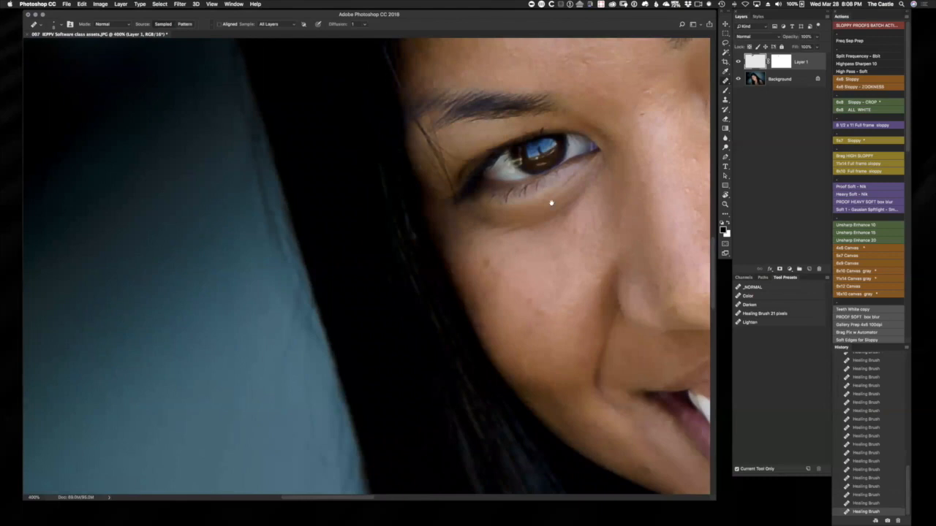
pyautogui.scroll(2, 552, 203)
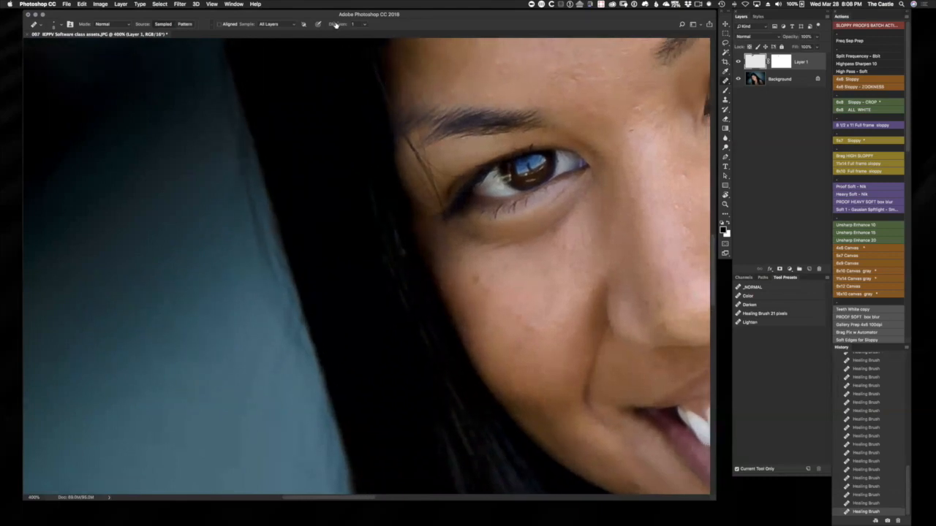
pyautogui.moveTo(335, 25); pyautogui.dragTo(332, 28)
pyautogui.keyDown('alt'); pyautogui.click(455, 159); pyautogui.keyUp('alt')
pyautogui.moveTo(495, 236); pyautogui.dragTo(524, 300)
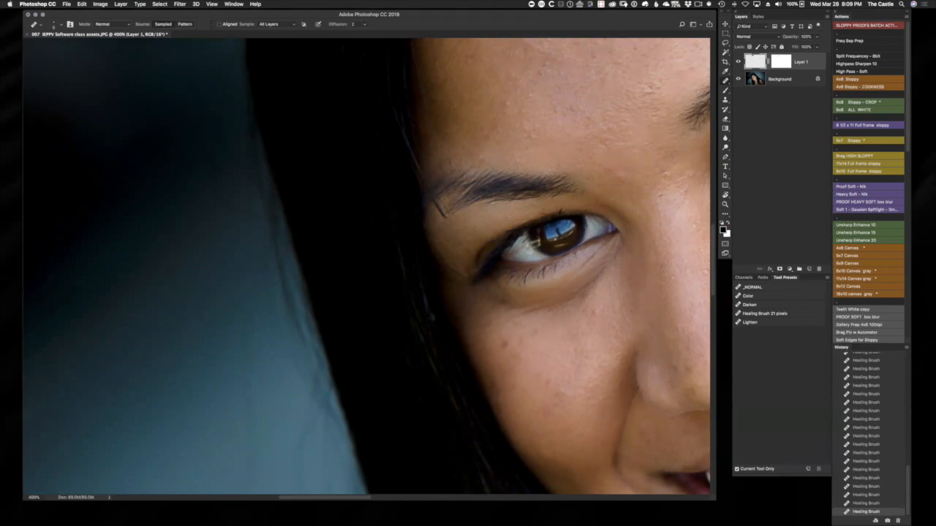
# Step: Clone away the remaining hair fragments below the eyebrow tail using the Clone Stamp's Lighten pressure preset
pyautogui.press('s')
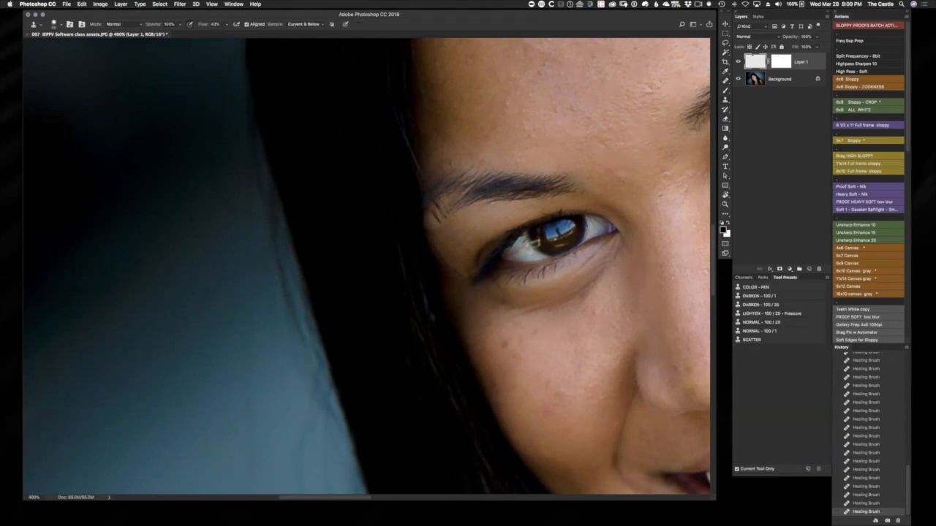
pyautogui.click(764, 314)
pyautogui.moveTo(444, 207); pyautogui.dragTo(447, 214)
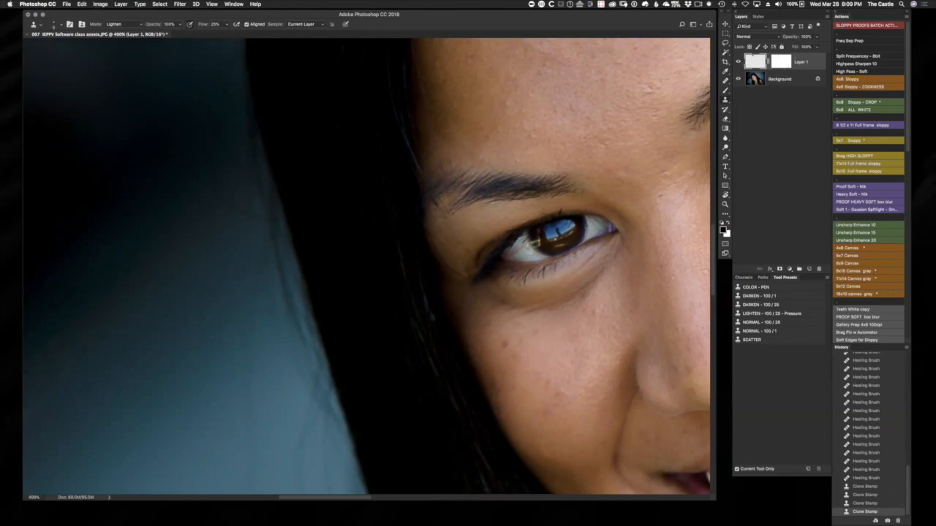
pyautogui.moveTo(443, 211); pyautogui.dragTo(447, 216)
pyautogui.click(466, 237)
pyautogui.click(464, 269)
pyautogui.press('super+z')
pyautogui.moveTo(576, 296); pyautogui.dragTo(553, 286)
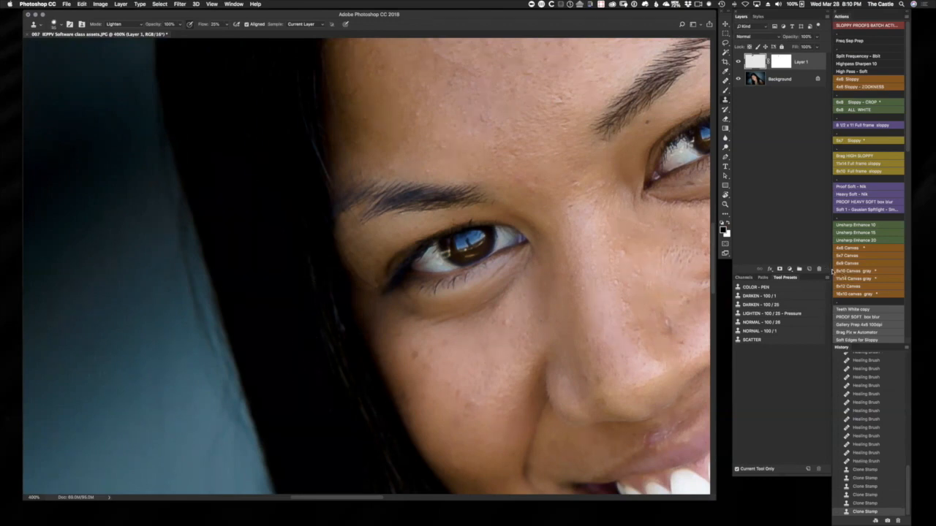
# Step: Try an enlarged Healing Brush on the backdrop beside the dark hair, sampling from the hair, and undo it
pyautogui.press('j')
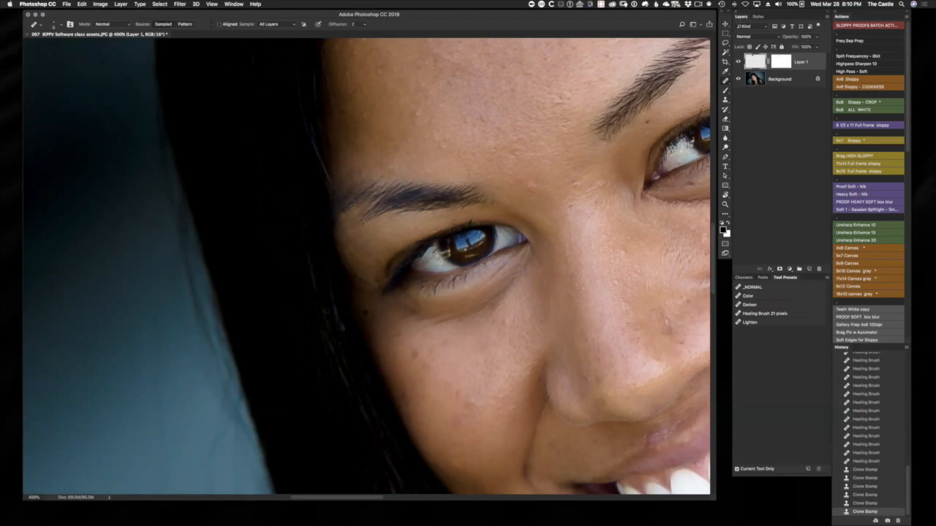
pyautogui.press(']')
pyautogui.press(']')
pyautogui.press(']')
pyautogui.press(']')
pyautogui.press(']')
pyautogui.keyDown('alt'); pyautogui.click(278, 374); pyautogui.keyUp('alt')
pyautogui.click(137, 404)
pyautogui.press('[')
pyautogui.press('[')
pyautogui.press('[')
pyautogui.keyDown('alt'); pyautogui.click(289, 431); pyautogui.keyUp('alt')
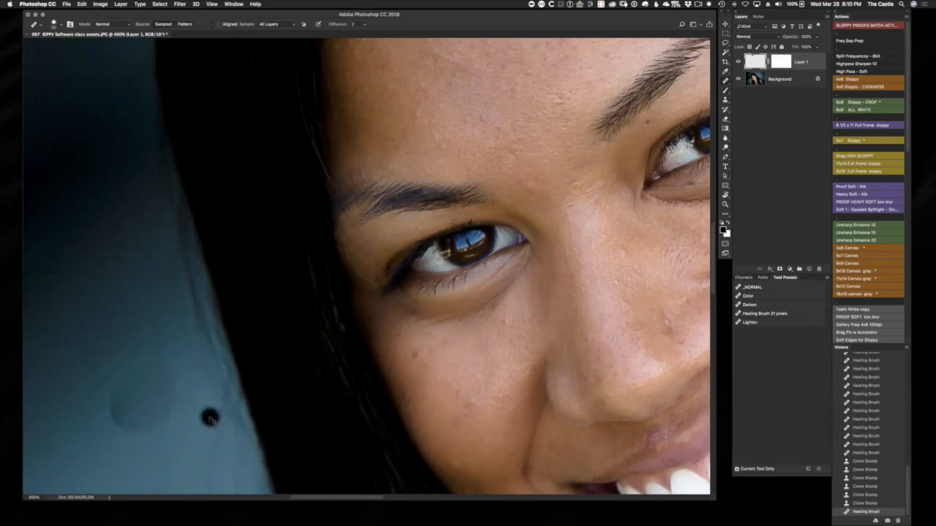
pyautogui.press('super+z')
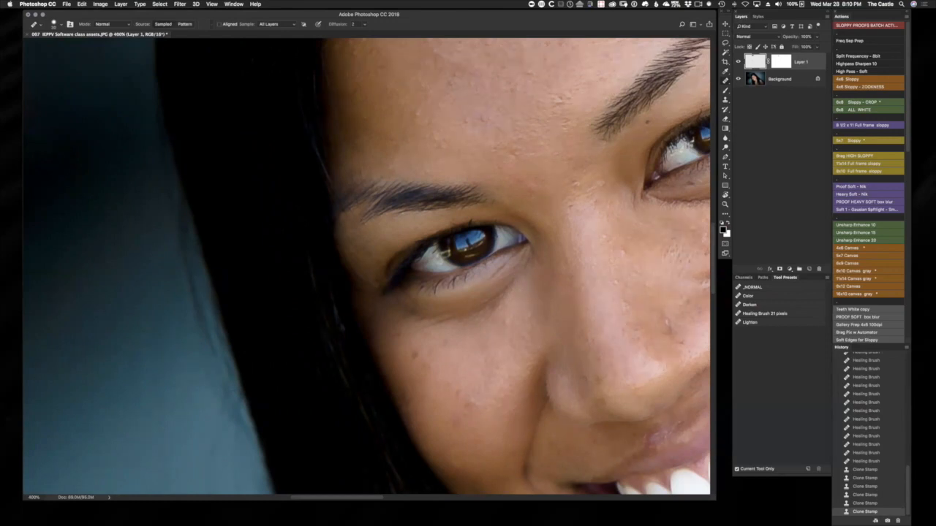
# Step: Stamp all visible layers into a new top layer and heal the marks around the eye's outer corner
pyautogui.press('super+alt+shift+e')
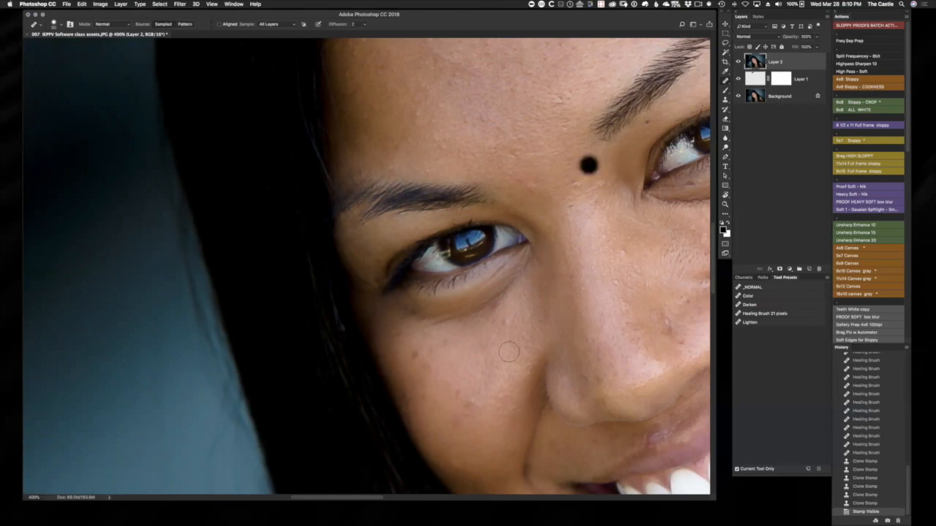
pyautogui.click(374, 241)
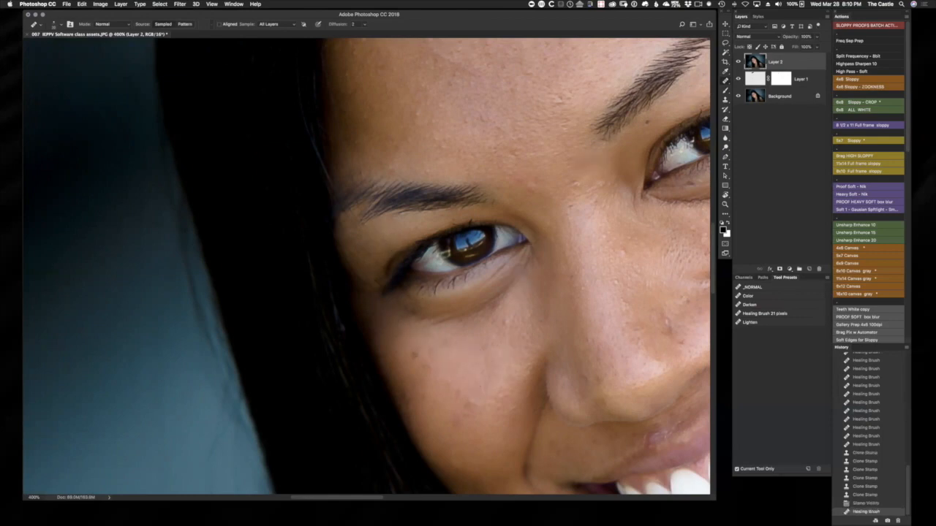
pyautogui.click(377, 283)
pyautogui.click(388, 312)
pyautogui.click(373, 289)
pyautogui.click(372, 291)
pyautogui.click(371, 292)
pyautogui.click(373, 294)
# Step: Heal the remaining spots at the lash line, on the upper cheek and above the eyebrow
pyautogui.click(393, 285)
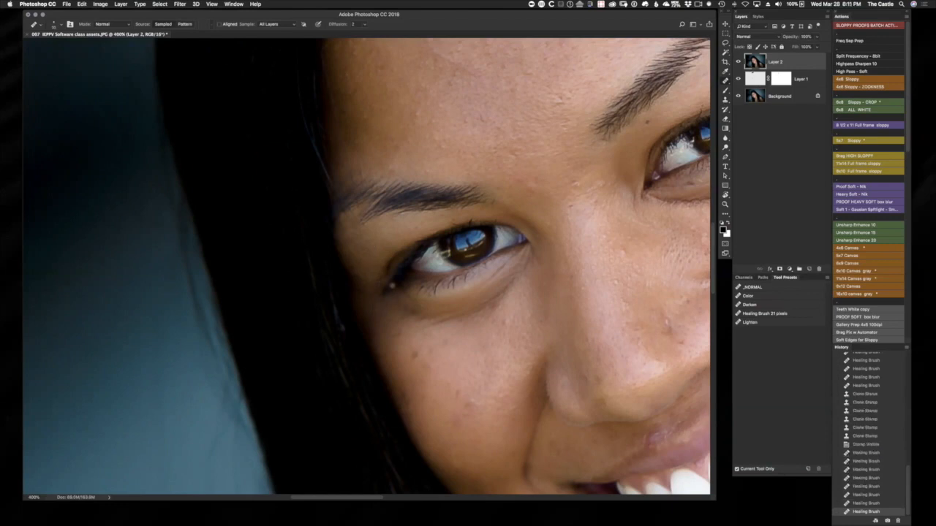
pyautogui.click(395, 291)
pyautogui.click(429, 335)
pyautogui.click(376, 158)
pyautogui.click(414, 265)
# Step: Load a Clone Stamp Darken preset, set its flow to 100%, and clone hair into the tail of the eyebrow
pyautogui.press('super+1')
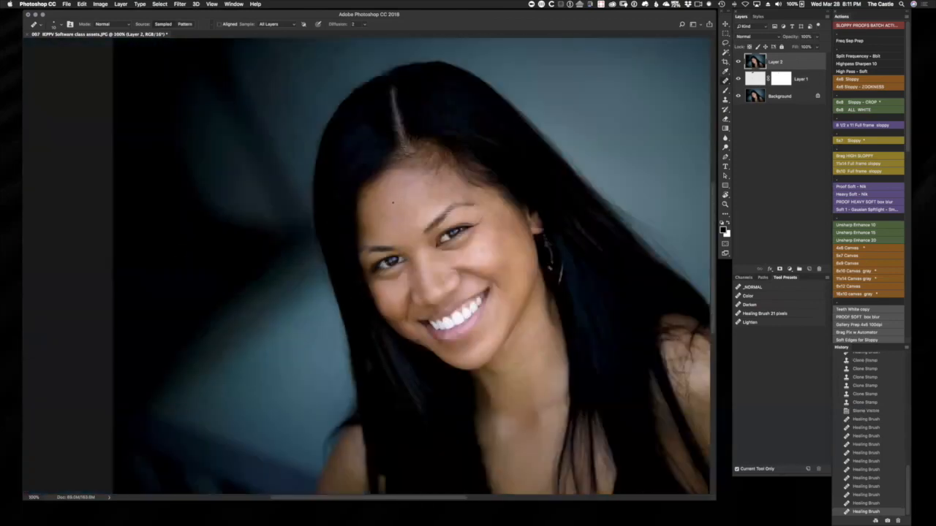
pyautogui.press('super+plus')
pyautogui.press('super+plus')
pyautogui.press('super+plus')
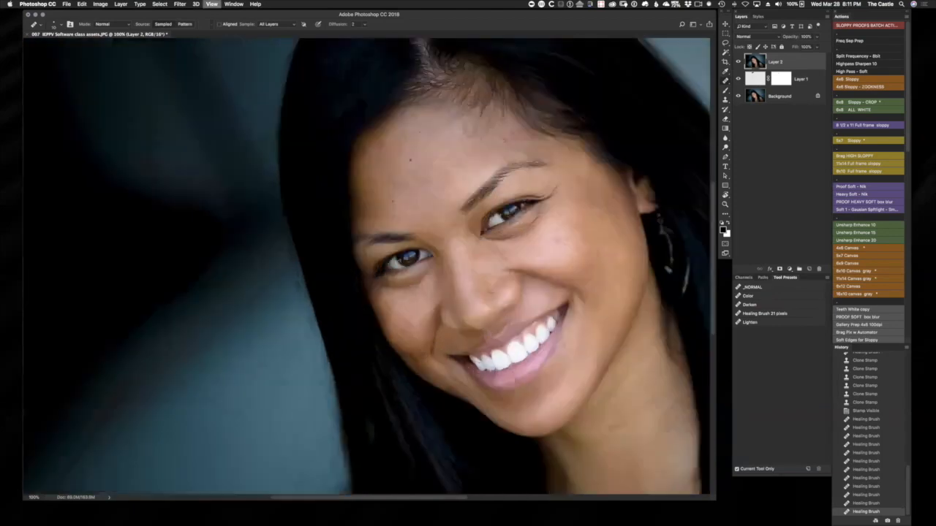
pyautogui.press('s')
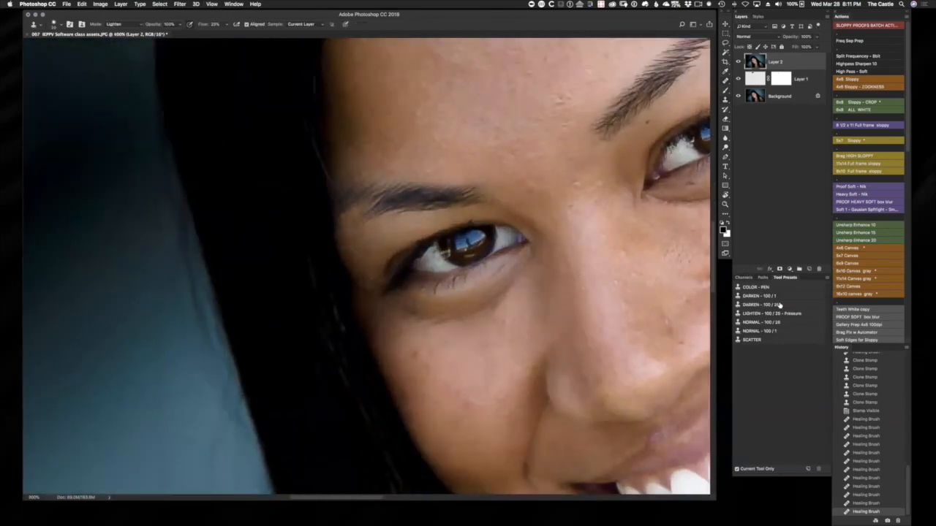
pyautogui.click(781, 305)
pyautogui.moveTo(201, 25); pyautogui.dragTo(238, 27)
pyautogui.click(369, 204)
pyautogui.press('[')
pyautogui.press('[')
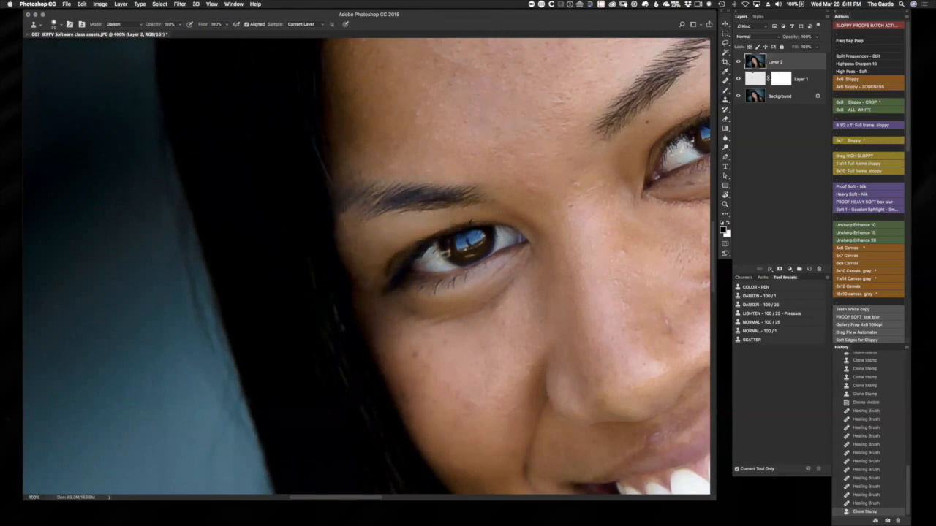
pyautogui.click(354, 212)
# Step: Save the retouched portrait and close the document
pyautogui.press('super+minus')
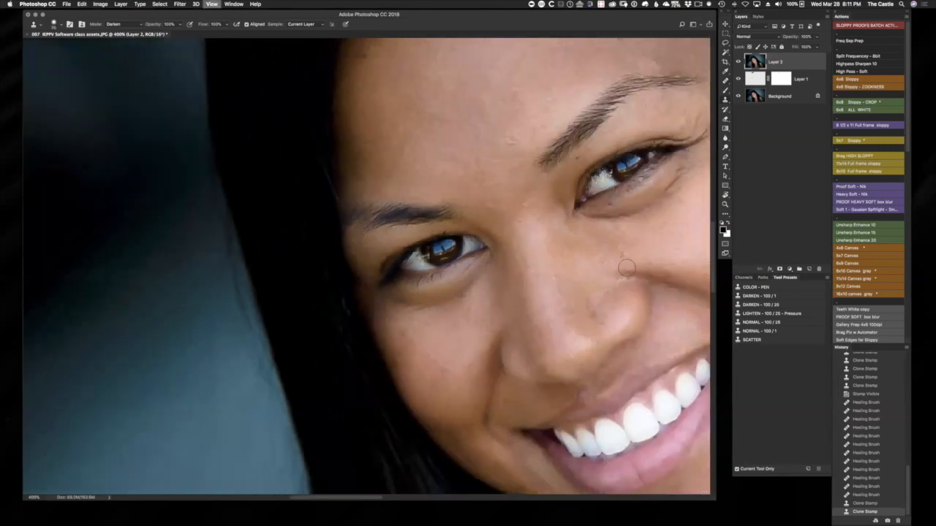
pyautogui.press('super+minus')
pyautogui.press('super+minus')
pyautogui.press('super+minus')
pyautogui.press('super+minus')
pyautogui.press('super+minus')
pyautogui.press('super+minus')
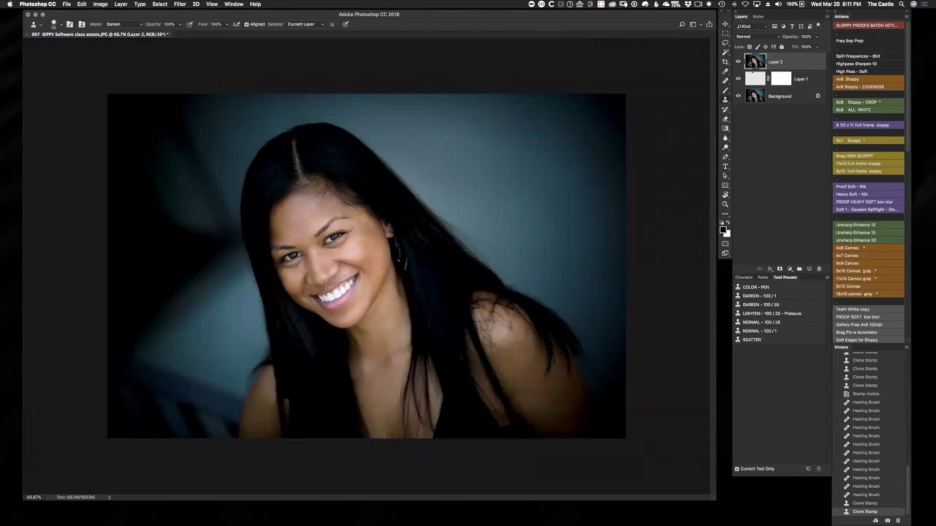
pyautogui.press('super+s')
pyautogui.press('super+w')
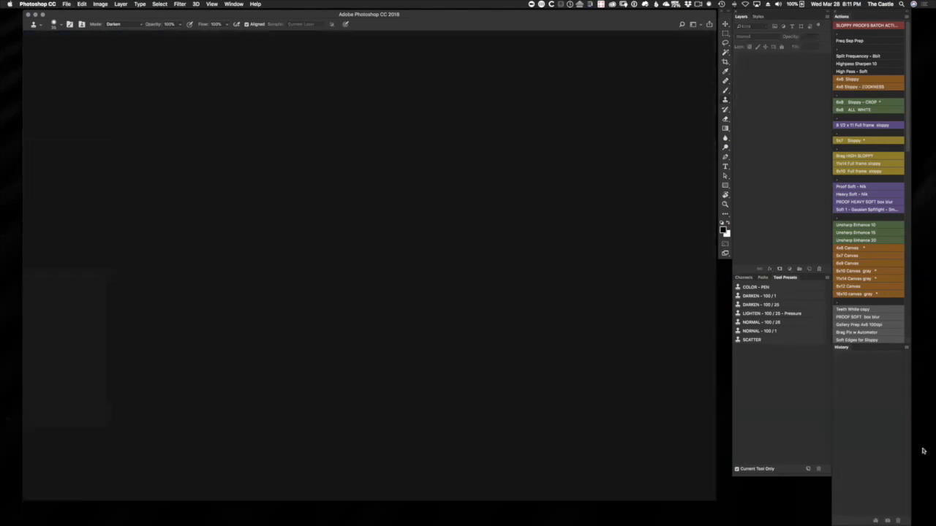
# Step: Switch to Lightroom and select the photo 009 IEPPV Software class assets.DNG in Develop
pyautogui.hotkey('ctrl', 'Right')
pyautogui.hotkey('ctrl', 'Left')
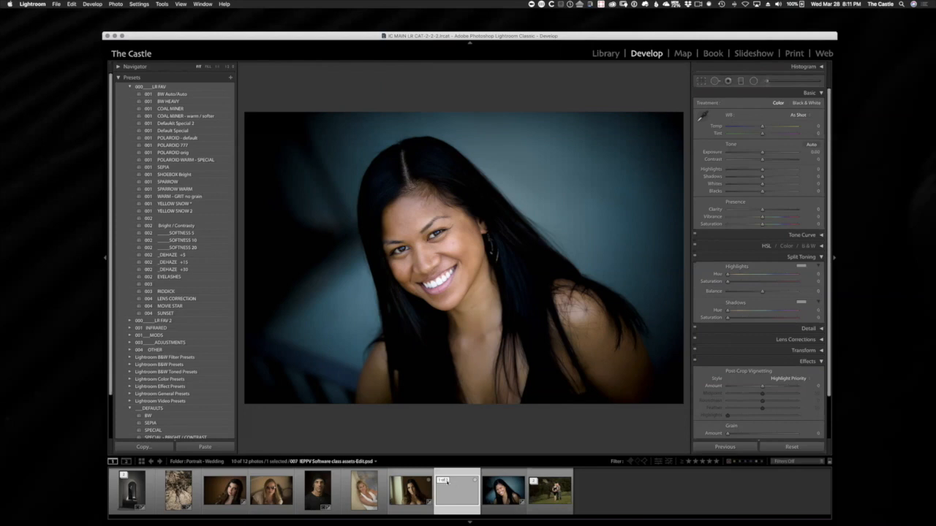
pyautogui.click(418, 500)
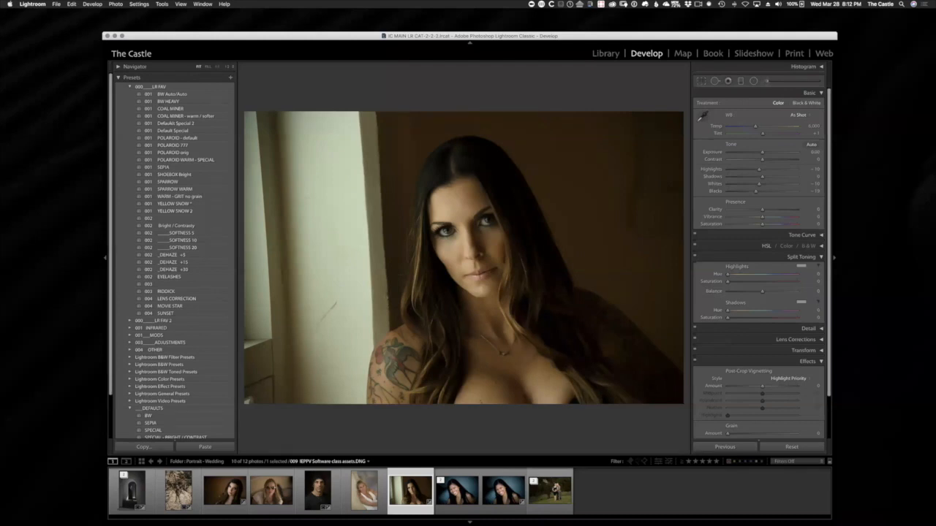
pyautogui.press('super+Tab')
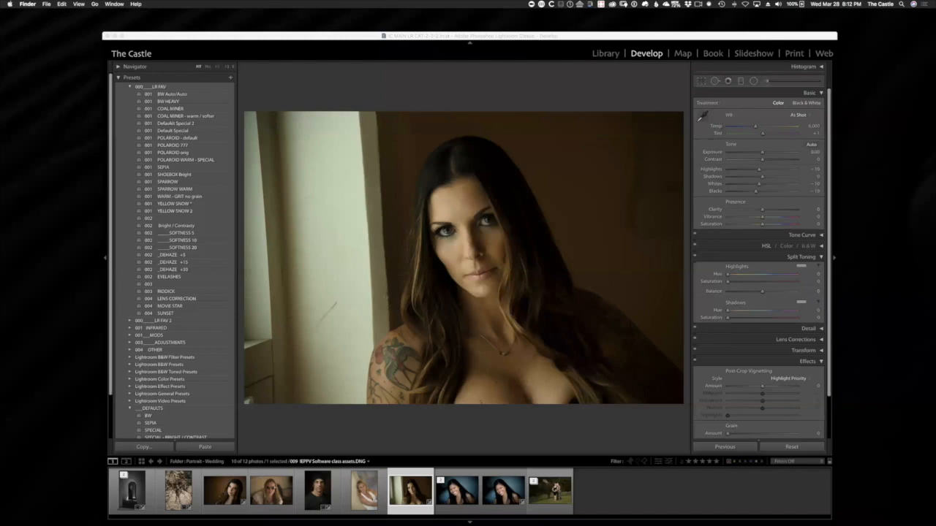
# Step: In Finder, place the two-woman .ARW raw file on the desktop and copy it into the Portrait - Wedding folder
pyautogui.moveTo(935, 338); pyautogui.dragTo(888, 277)
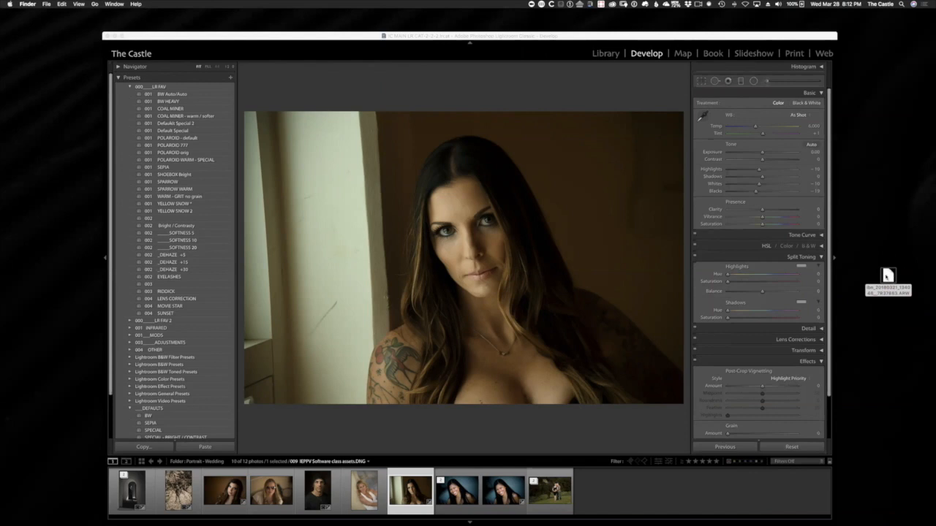
pyautogui.moveTo(886, 276); pyautogui.dragTo(916, 366)
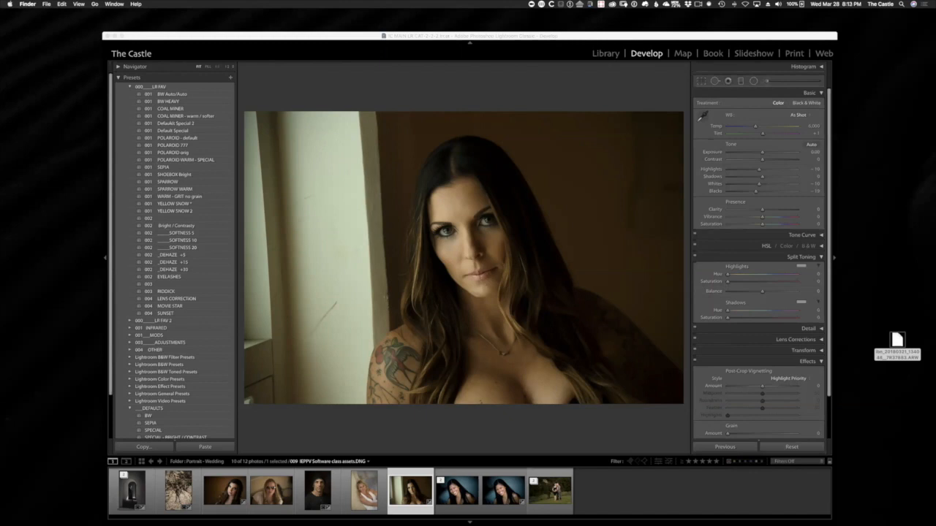
pyautogui.moveTo(935, 258); pyautogui.dragTo(907, 258)
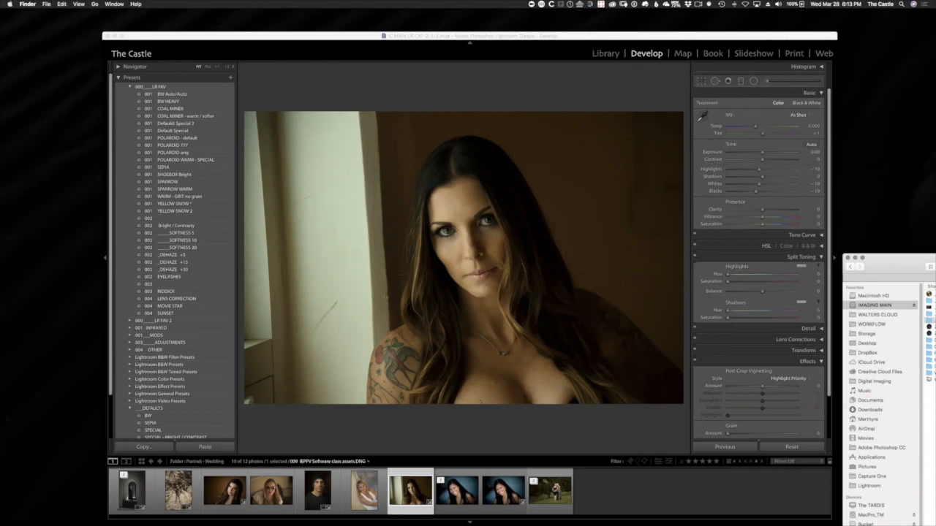
pyautogui.moveTo(935, 280); pyautogui.dragTo(424, 171)
pyautogui.moveTo(897, 340); pyautogui.dragTo(569, 320)
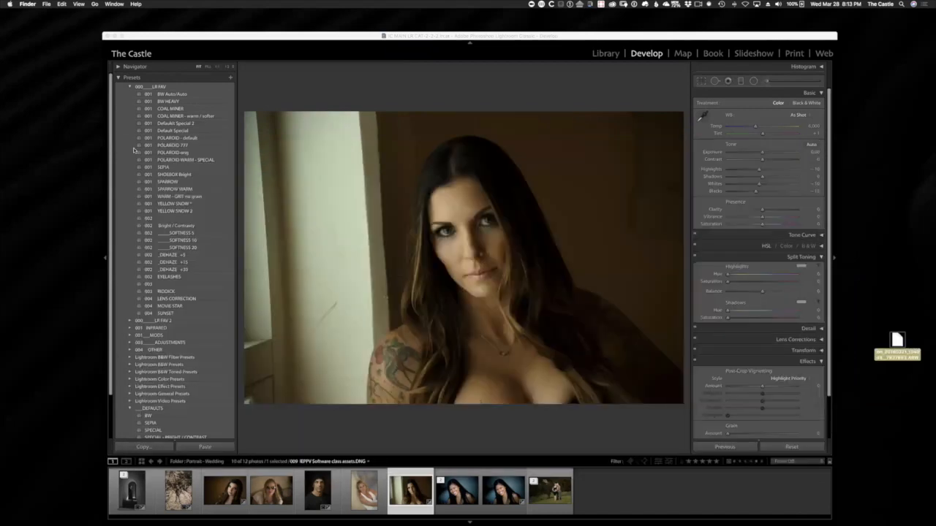
# Step: Return to Lightroom's Library, synchronize the Portrait - Wedding folder, and import the new photo
pyautogui.click(134, 148)
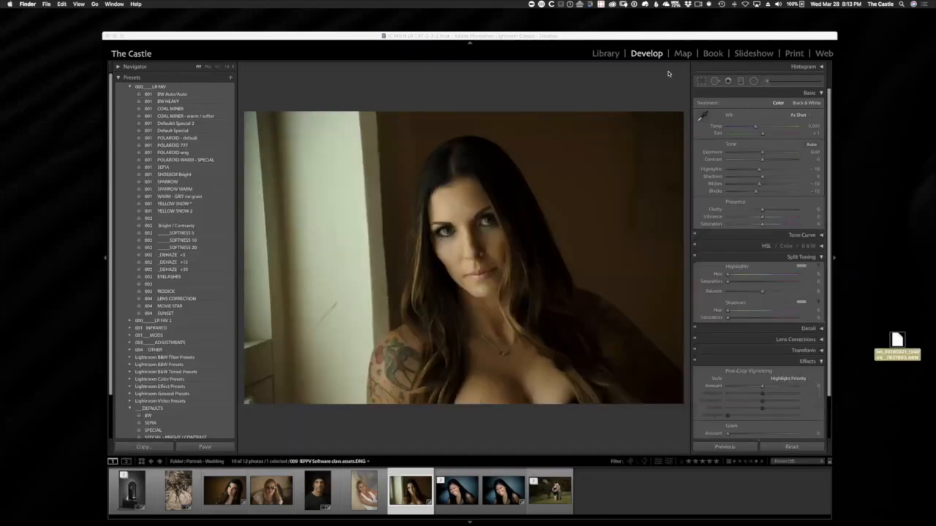
pyautogui.click(606, 54)
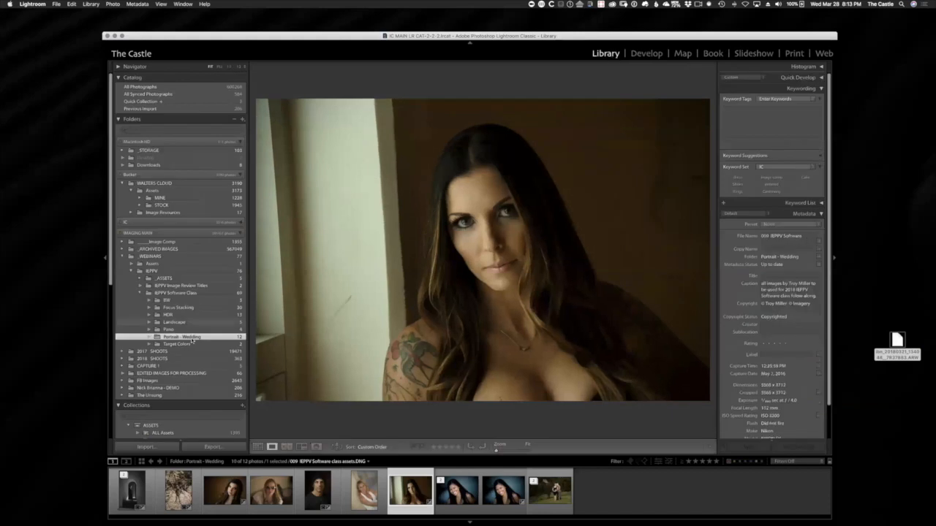
pyautogui.rightClick(171, 337)
pyautogui.click(195, 395)
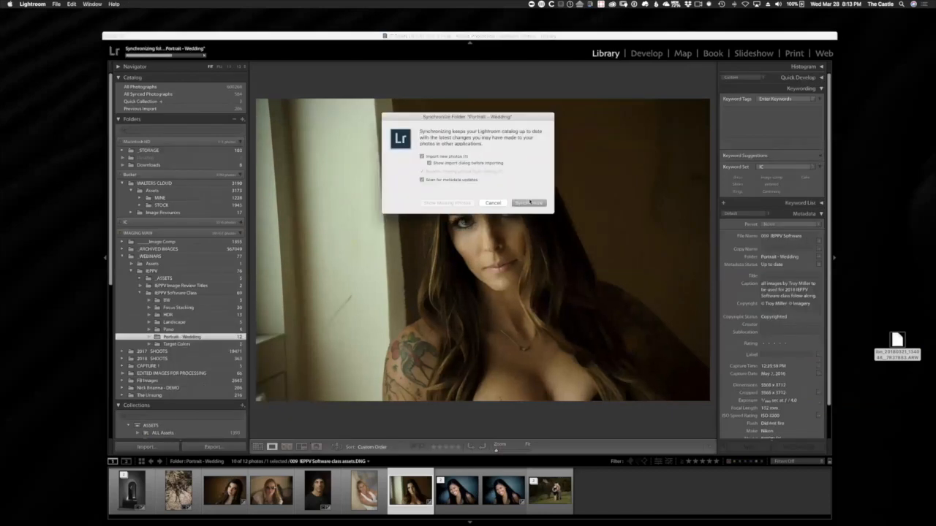
pyautogui.click(529, 203)
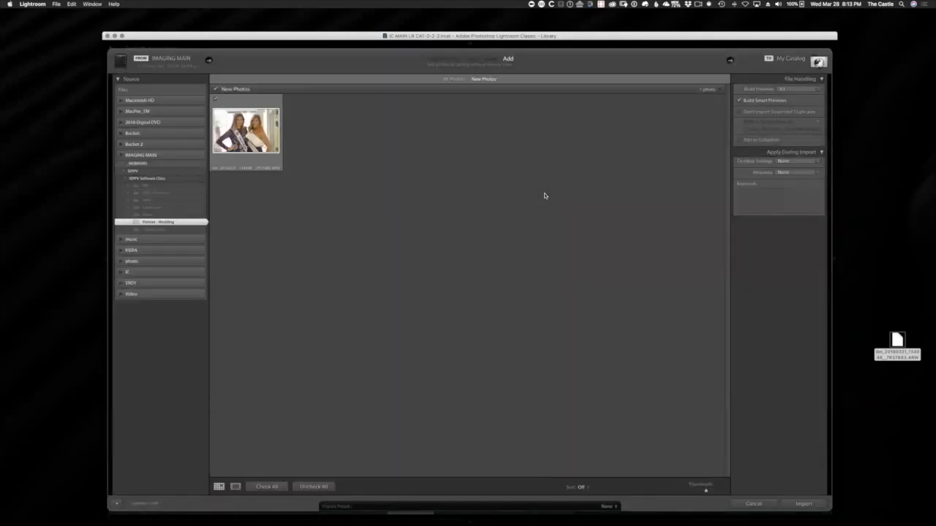
pyautogui.click(804, 504)
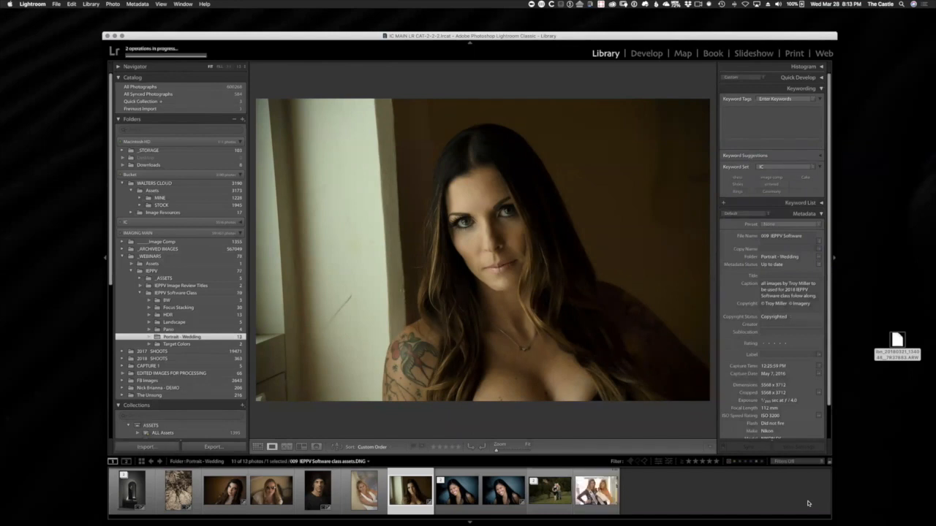
# Step: Select the newly imported photo of the two pageant winners and open it in Develop
pyautogui.click(659, 486)
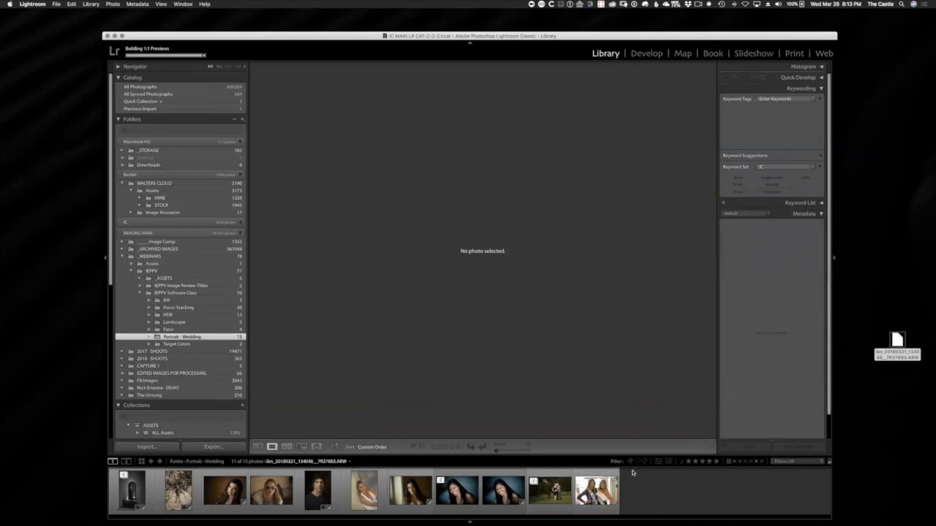
pyautogui.click(594, 503)
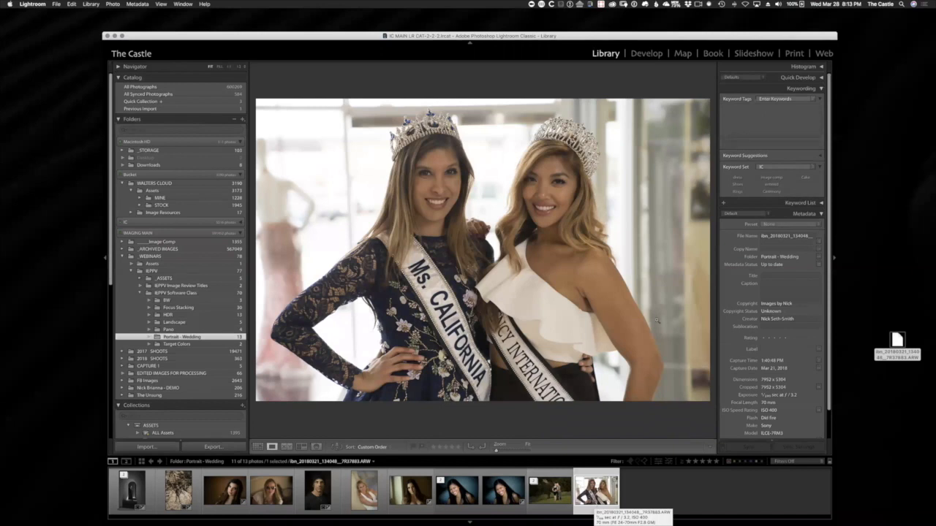
pyautogui.press('g')
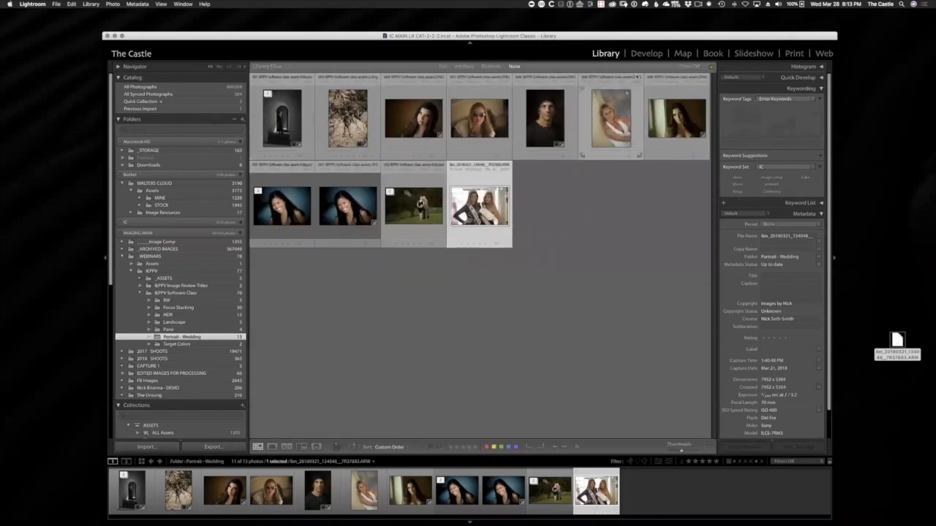
pyautogui.click(646, 53)
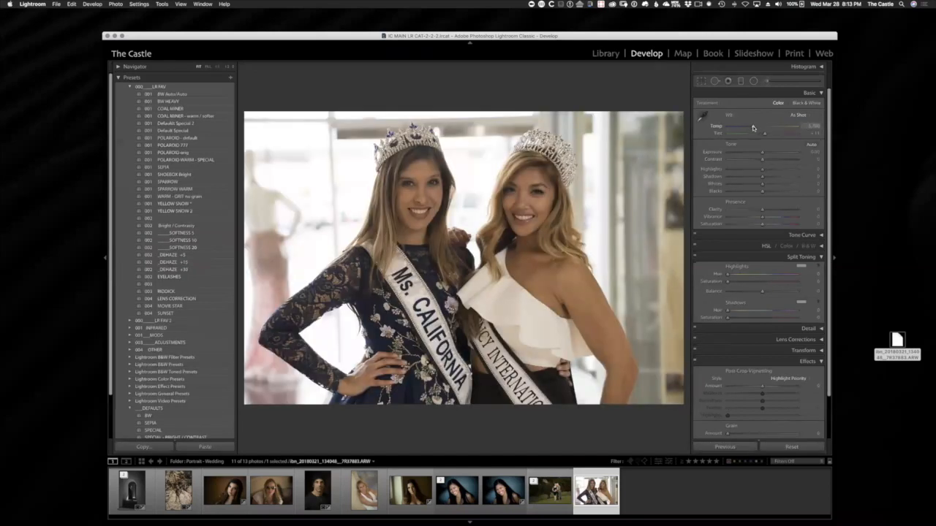
# Step: Set the photo's temperature to about 6,400, blacks to -35, saturation to -15 and exposure to +0.20
pyautogui.moveTo(753, 128); pyautogui.dragTo(757, 128)
pyautogui.click(748, 192)
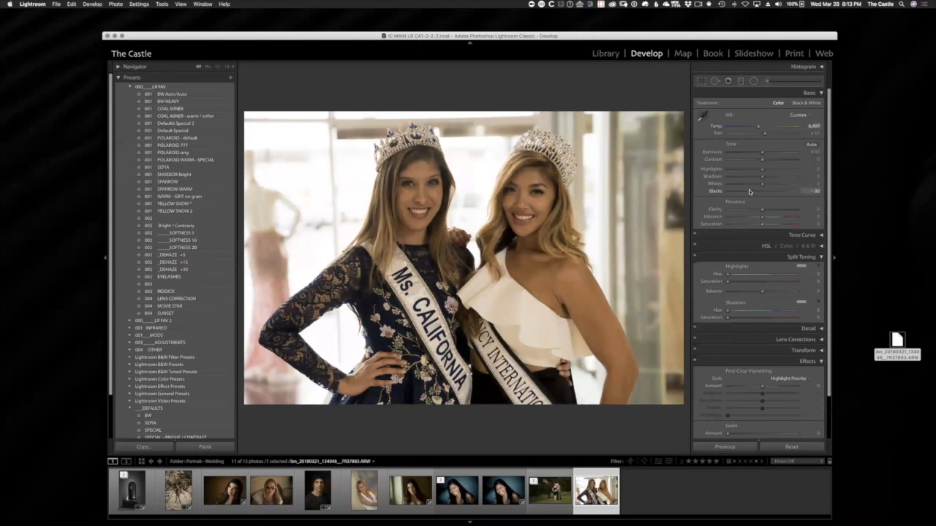
pyautogui.moveTo(763, 225); pyautogui.dragTo(757, 225)
pyautogui.press('=')
pyautogui.press('=')
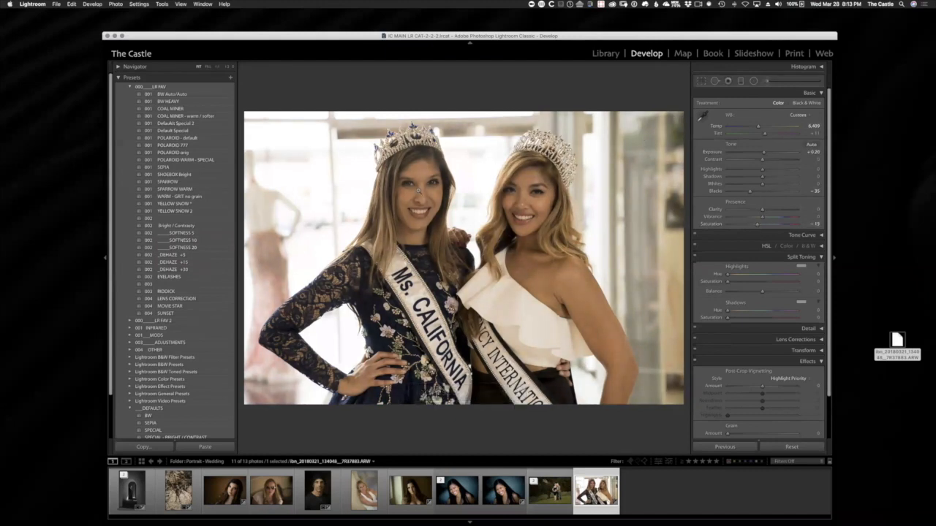
# Step: Examine the faces, skin and underarm area of the two women at close range
pyautogui.click(427, 203)
pyautogui.moveTo(612, 416); pyautogui.dragTo(337, 193)
pyautogui.moveTo(419, 247); pyautogui.dragTo(314, 183)
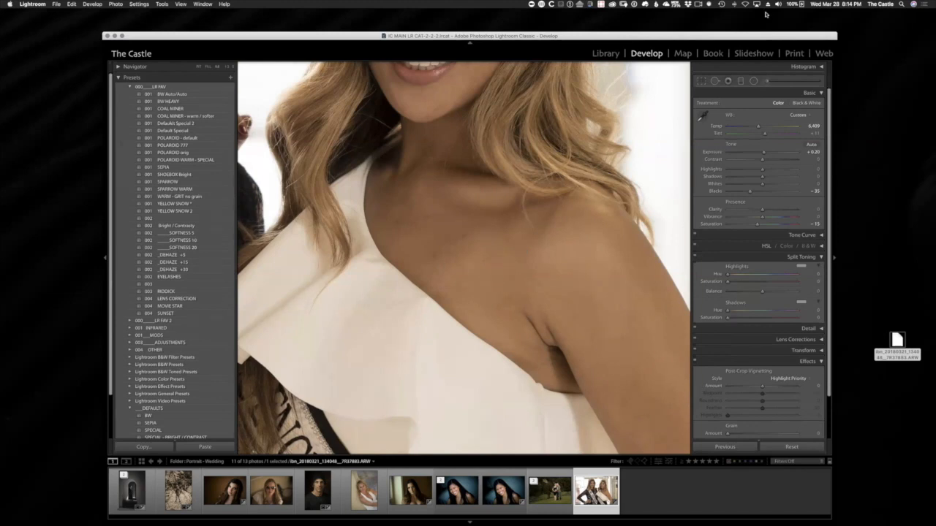
pyautogui.moveTo(604, 38); pyautogui.dragTo(605, 39)
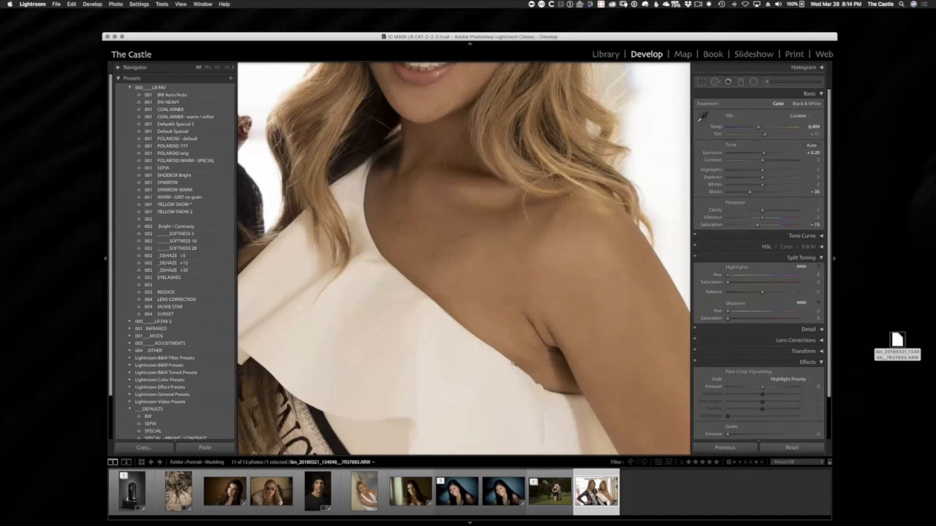
pyautogui.click(513, 358)
pyautogui.click(550, 314)
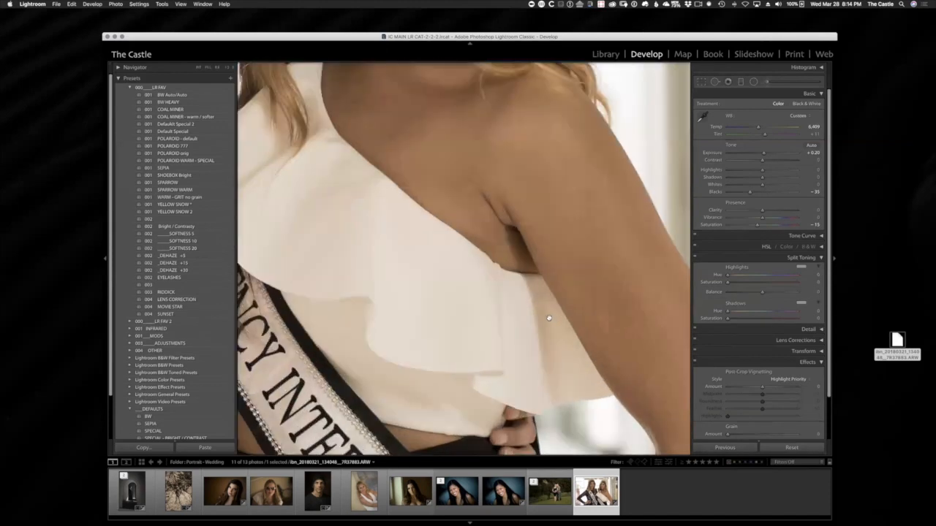
pyautogui.click(549, 317)
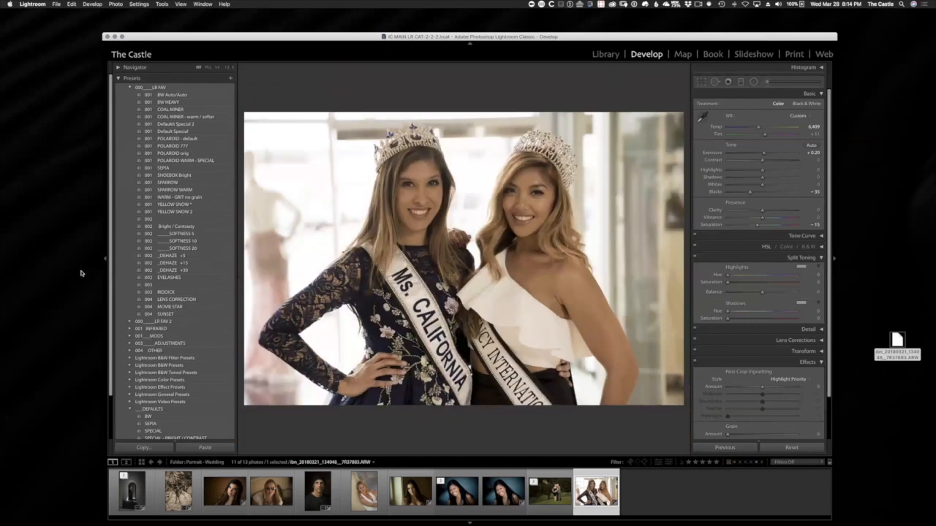
# Step: Open the adjusted photo in Photoshop and heal the small spots on the upper chest of the woman in white
pyautogui.press('super+e')
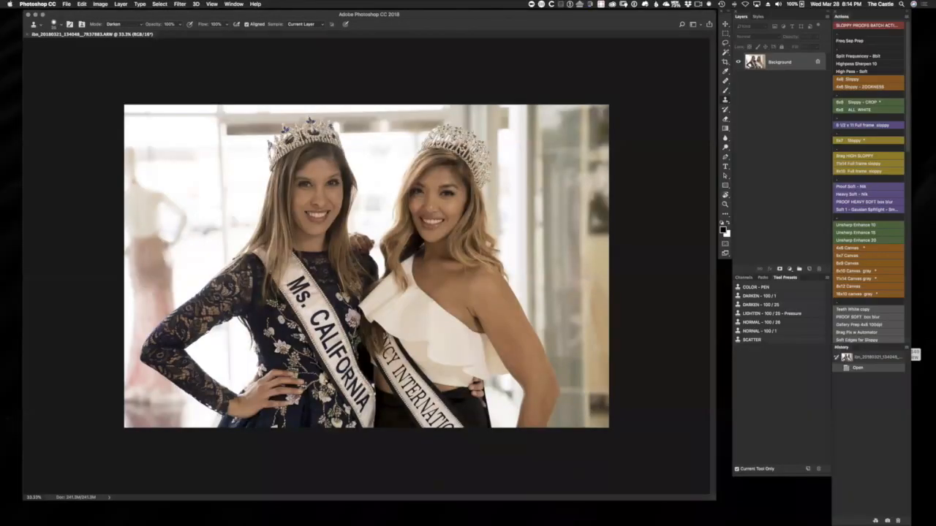
pyautogui.press('super+plus')
pyautogui.press('super+plus')
pyautogui.press('super+plus')
pyautogui.press('super+plus')
pyautogui.press('super+plus')
pyautogui.press('super+minus')
pyautogui.press('super+minus')
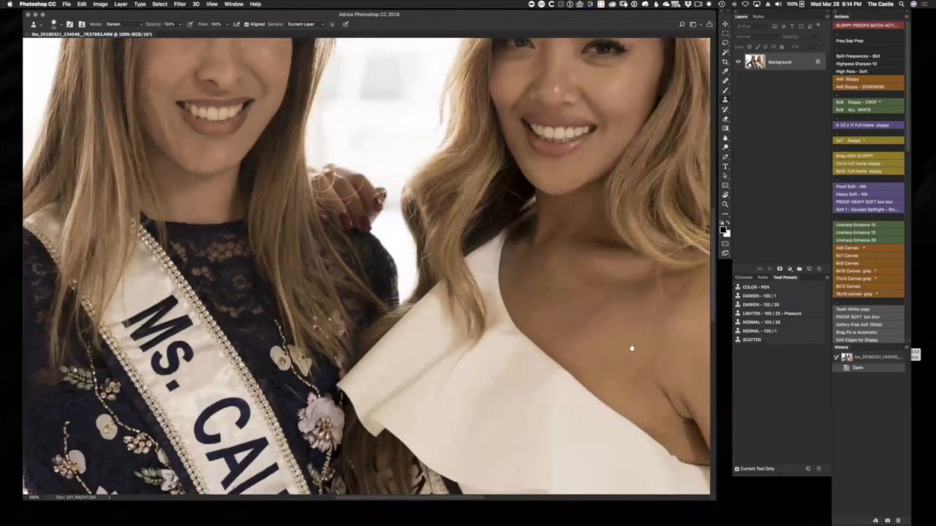
pyautogui.moveTo(631, 348); pyautogui.dragTo(491, 356)
pyautogui.press('j')
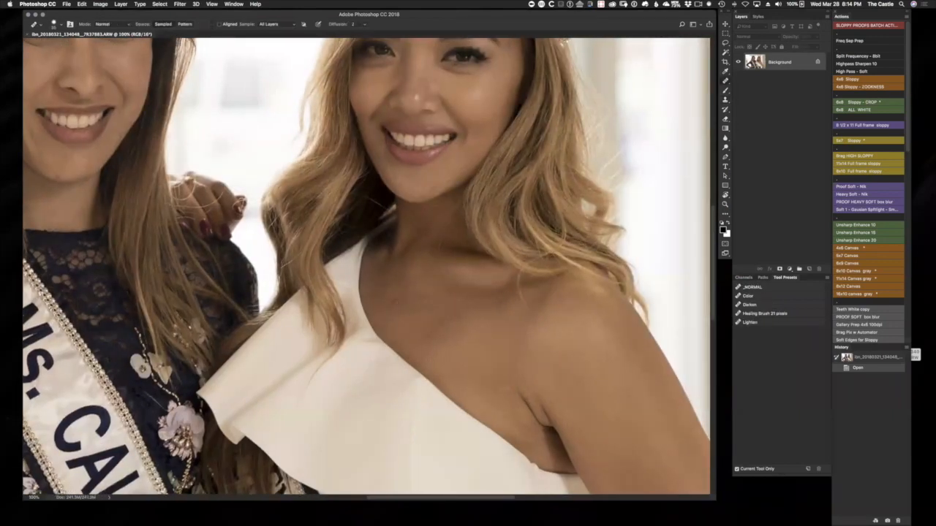
pyautogui.click(491, 343)
pyautogui.click(483, 338)
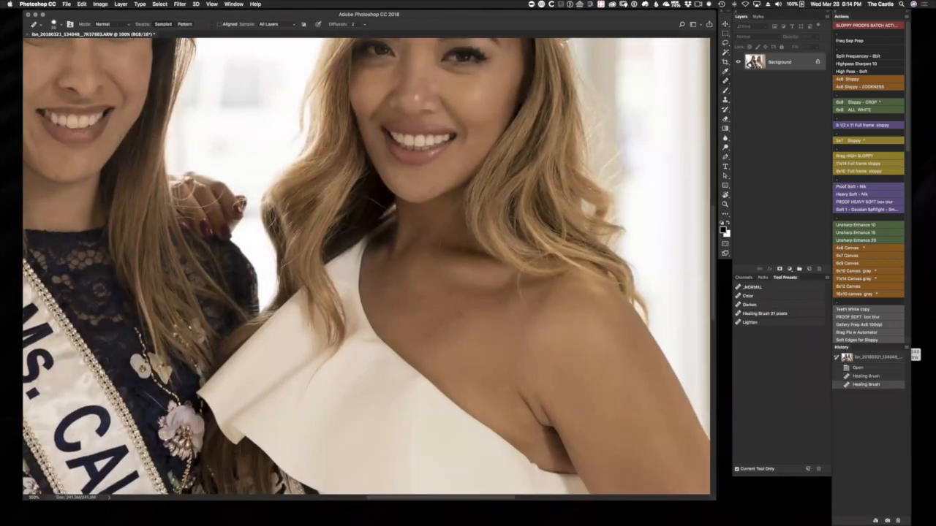
pyautogui.click(468, 333)
pyautogui.click(515, 333)
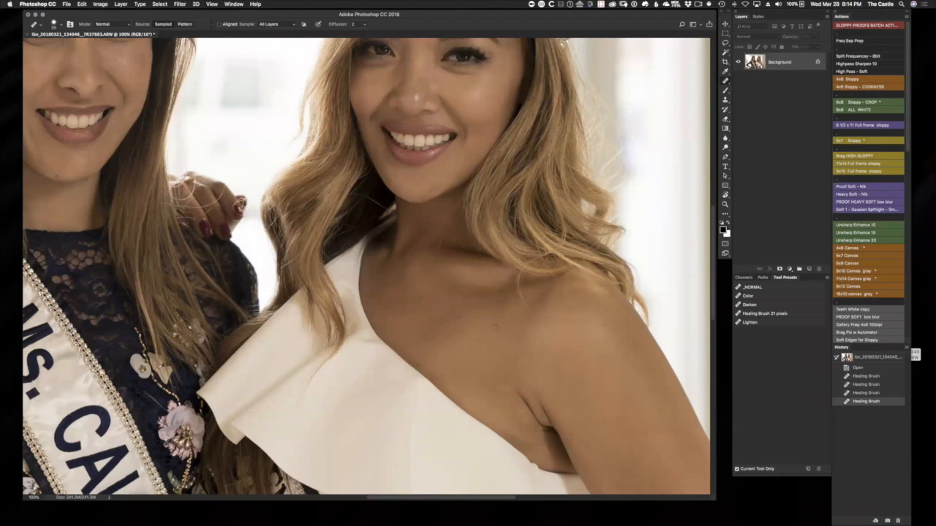
pyautogui.click(479, 342)
pyautogui.click(470, 332)
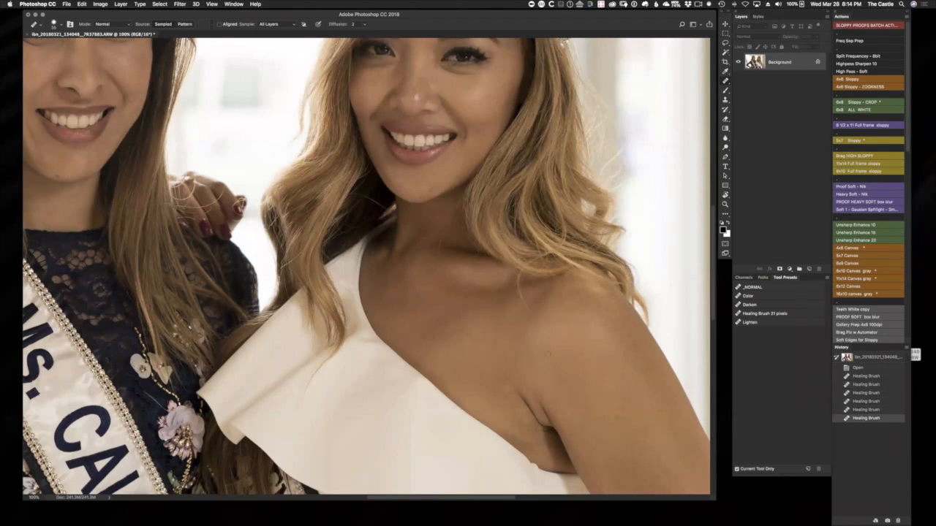
# Step: Load the Clone Stamp preset LIGHTEN - 100 / 25 - Pressure, enlarge the brush, and lighten the underarm crease of the woman in white
pyautogui.moveTo(577, 379); pyautogui.dragTo(497, 258)
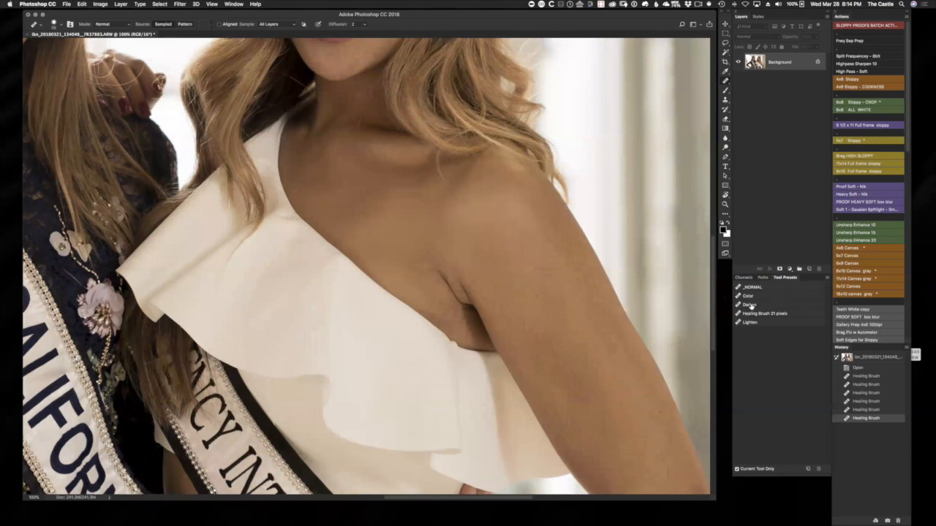
pyautogui.click(754, 305)
pyautogui.click(766, 313)
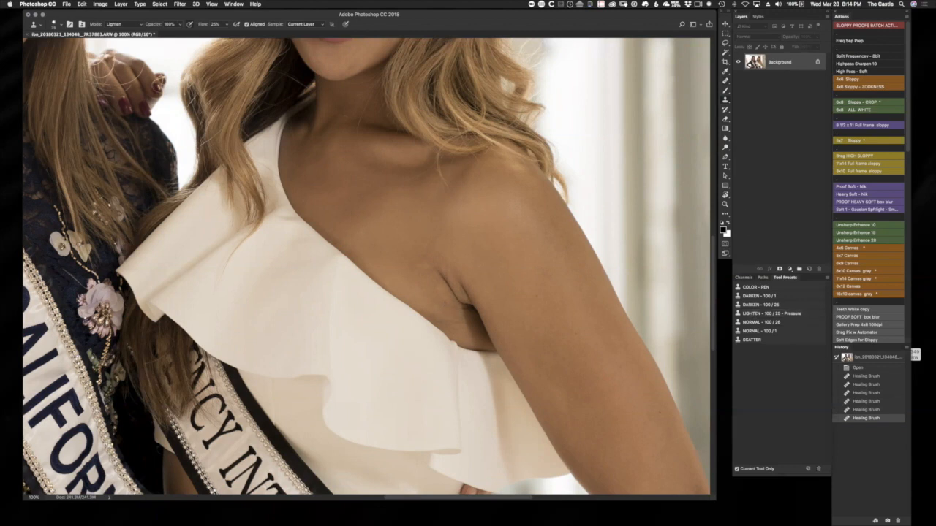
pyautogui.press(']')
pyautogui.moveTo(444, 279); pyautogui.dragTo(458, 295)
pyautogui.click(464, 292)
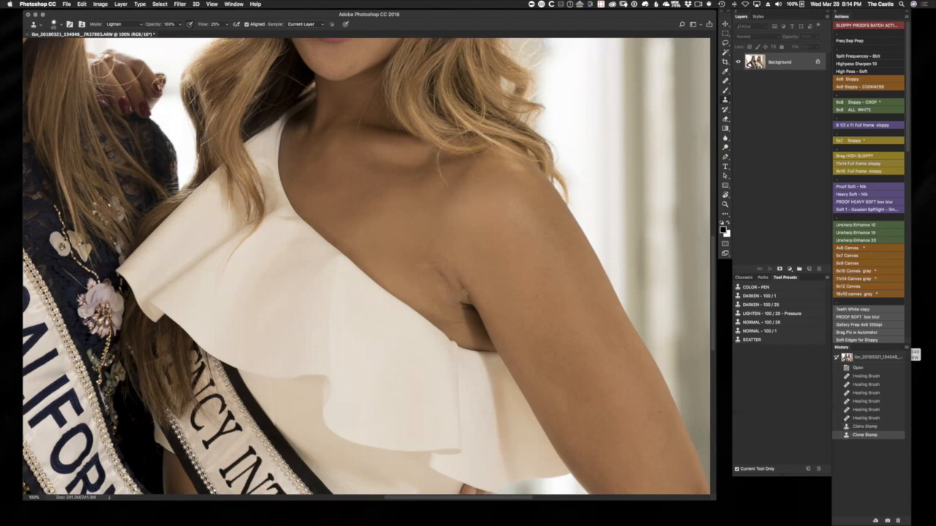
pyautogui.click(467, 296)
pyautogui.click(468, 296)
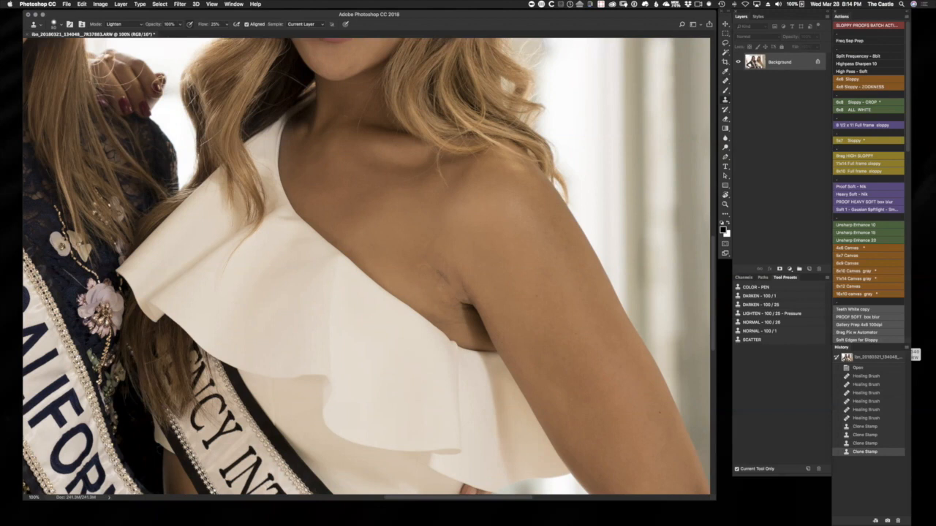
pyautogui.click(431, 273)
# Step: Smooth the remaining marks around the underarm crease with the Healing Brush
pyautogui.press('super+minus')
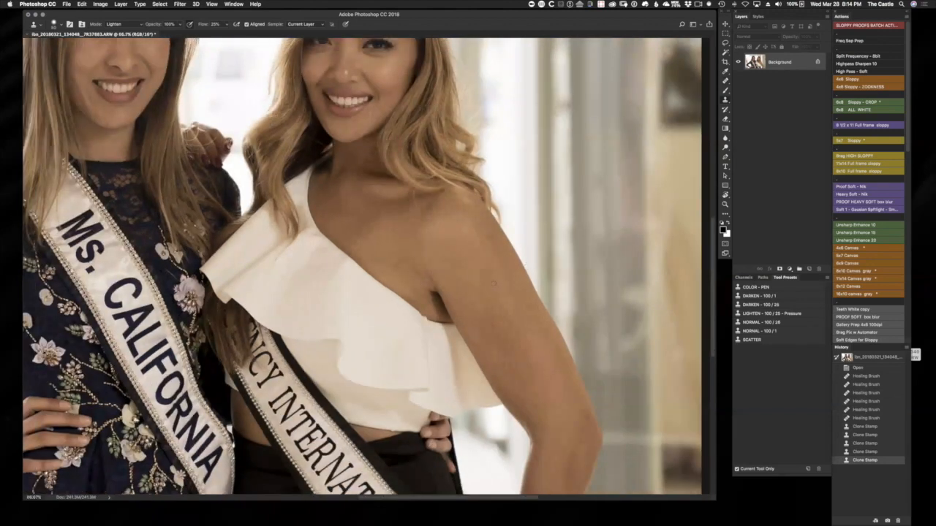
pyautogui.press('super+plus')
pyautogui.press('j')
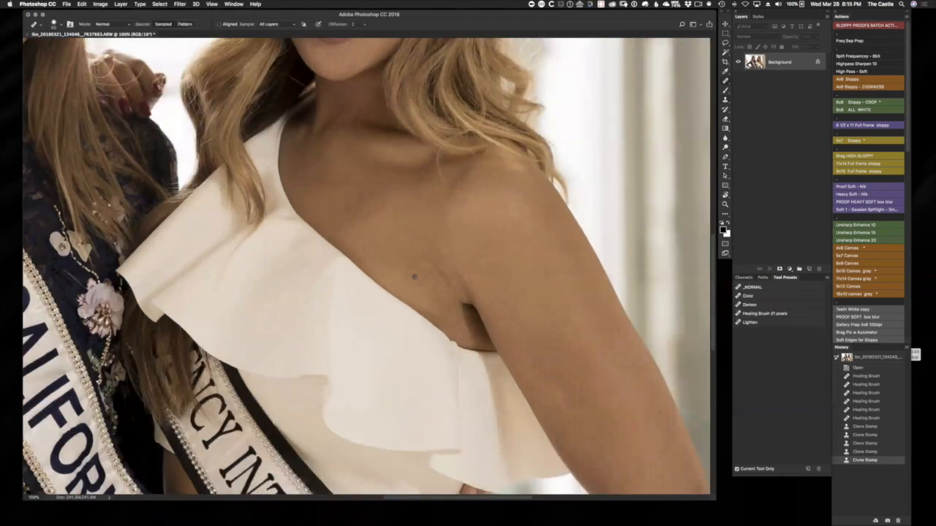
pyautogui.click(426, 286)
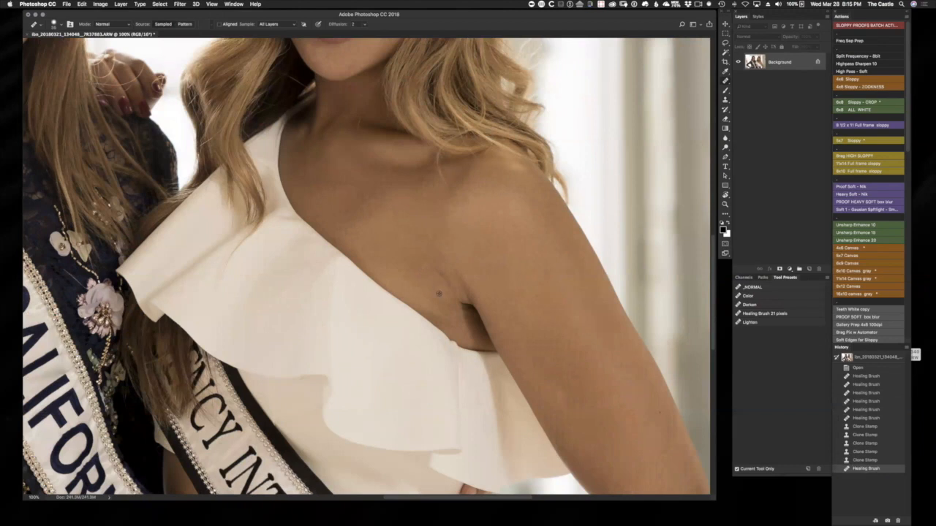
pyautogui.click(439, 293)
pyautogui.click(442, 261)
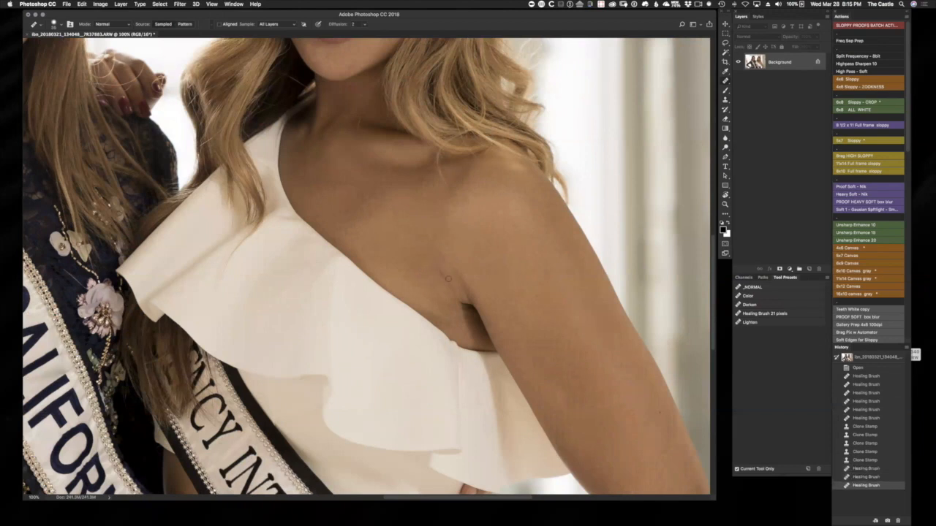
pyautogui.click(443, 271)
pyautogui.click(453, 260)
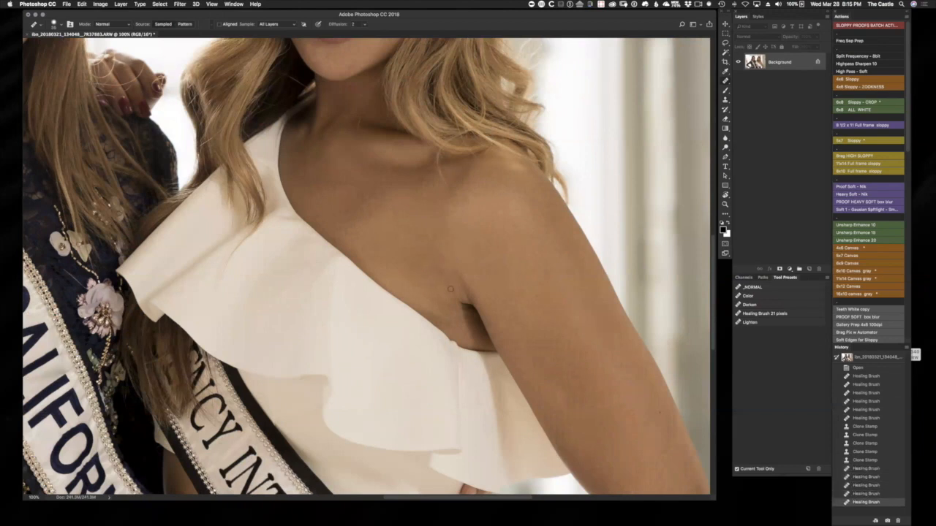
pyautogui.click(461, 264)
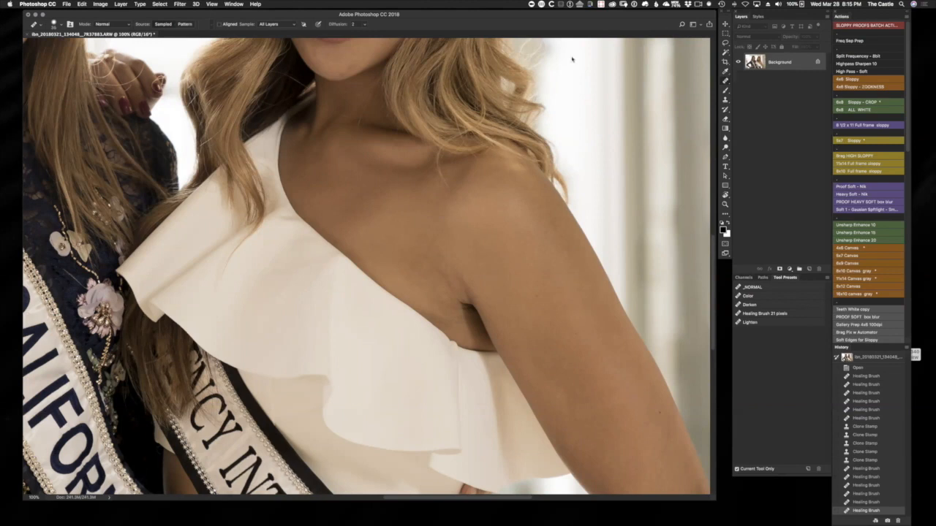
# Step: Heal the last marks beside the underarm crease and lighten the crease's upper edge with the Clone Stamp preset LIGHTEN - 100 / 25 - Pressure
pyautogui.click(458, 278)
pyautogui.click(491, 262)
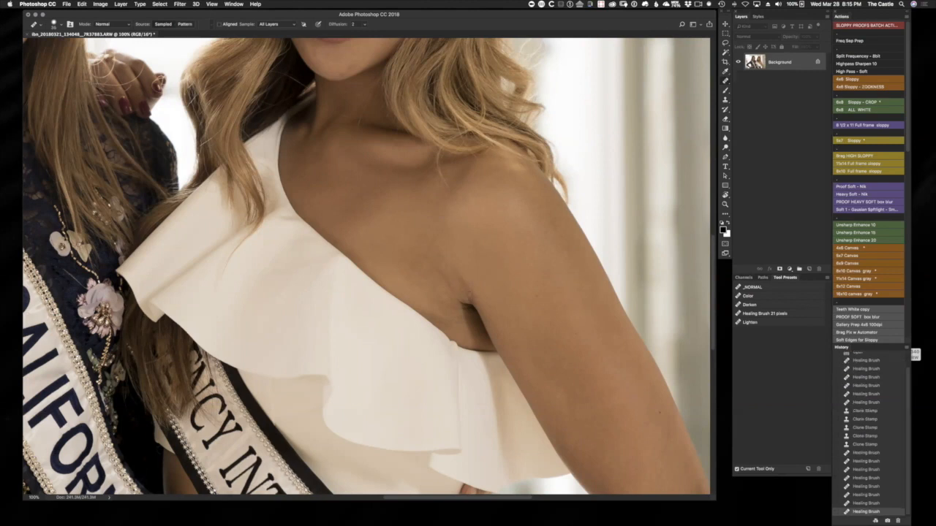
pyautogui.press('super+plus')
pyautogui.press('super+plus')
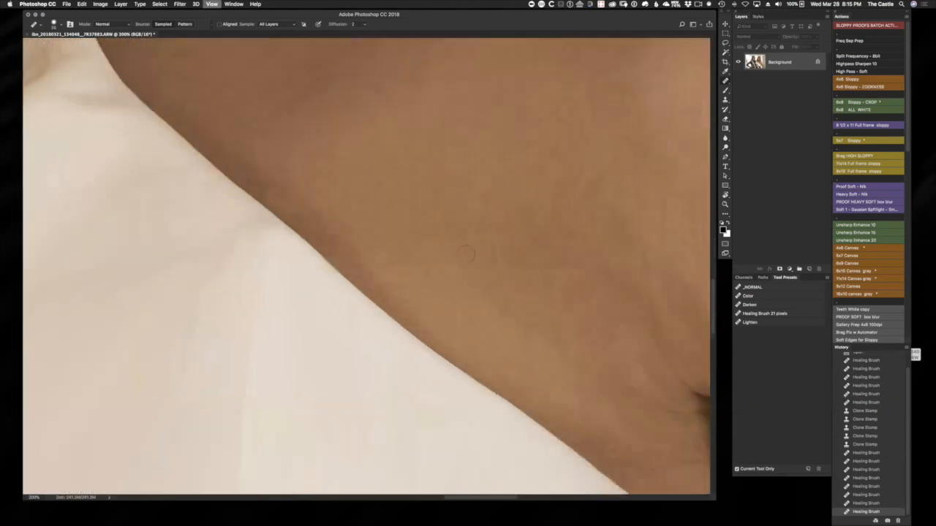
pyautogui.moveTo(589, 366)
pyautogui.mouseDown()
pyautogui.moveTo(304, 344)
pyautogui.moveTo(240, 324)
pyautogui.mouseUp()
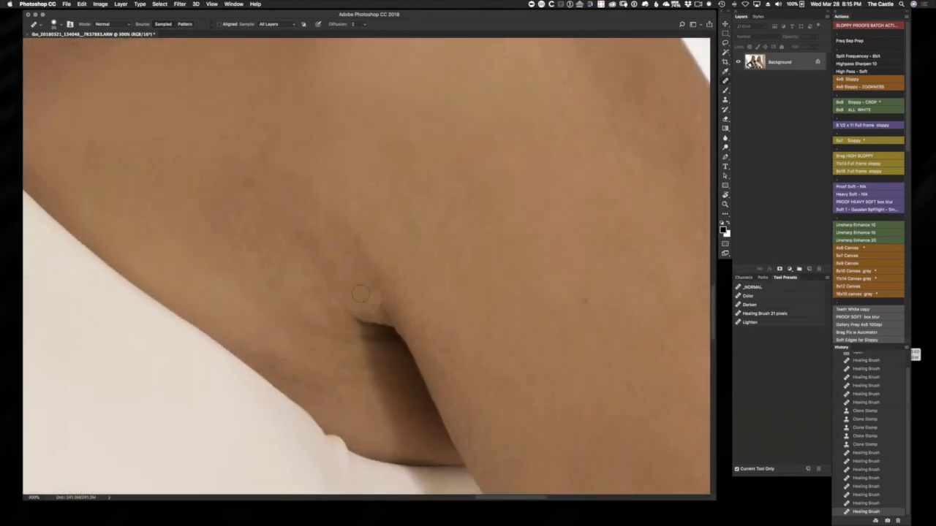
pyautogui.press('super+minus')
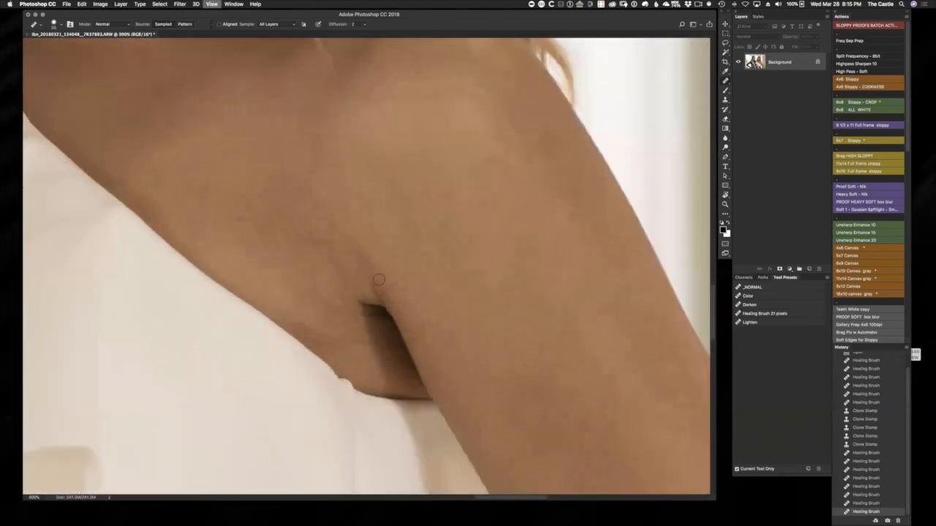
pyautogui.press('s')
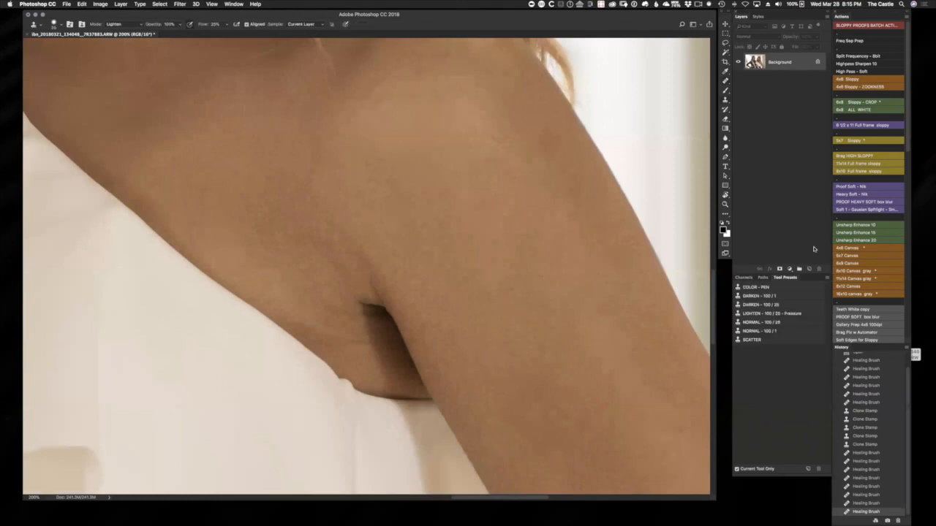
pyautogui.click(772, 314)
pyautogui.moveTo(364, 284); pyautogui.dragTo(373, 294)
# Step: Retouch the small spots on the nose of the woman in white with the Healing Brush
pyautogui.press('super+minus')
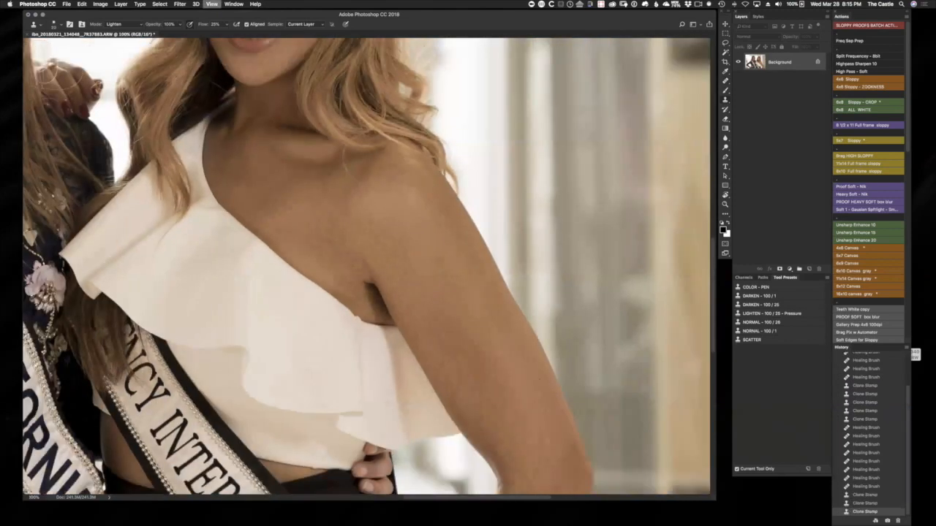
pyautogui.press('super+minus')
pyautogui.press('super+minus')
pyautogui.press('super+minus')
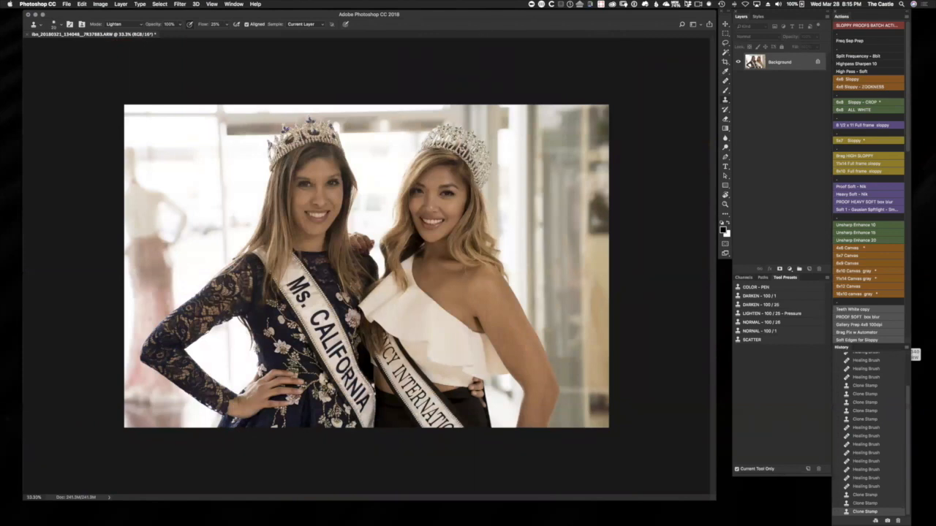
pyautogui.press('super+plus')
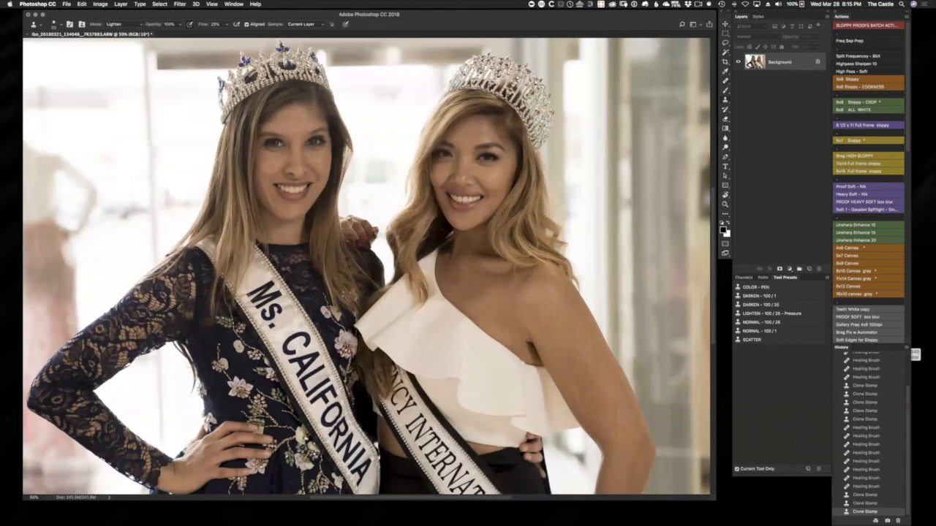
pyautogui.press('super+plus')
pyautogui.press('super+plus')
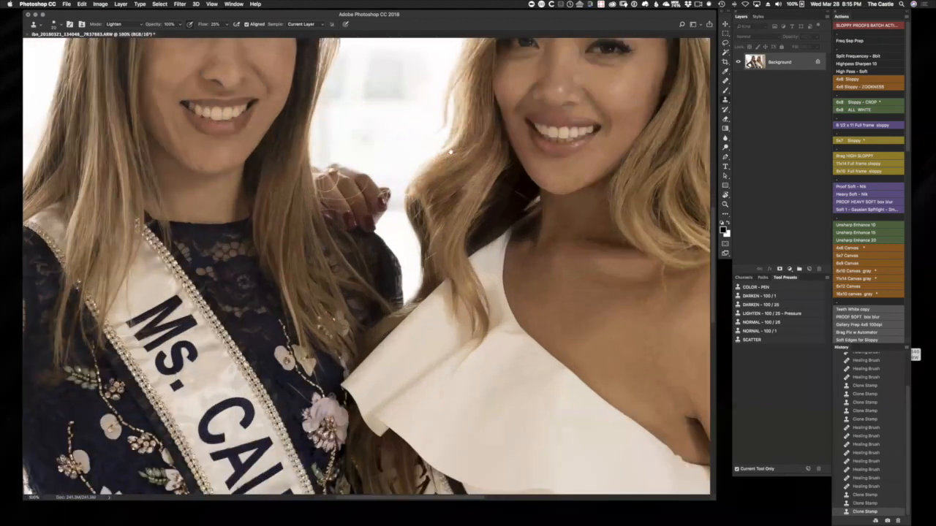
pyautogui.moveTo(471, 203); pyautogui.dragTo(429, 418)
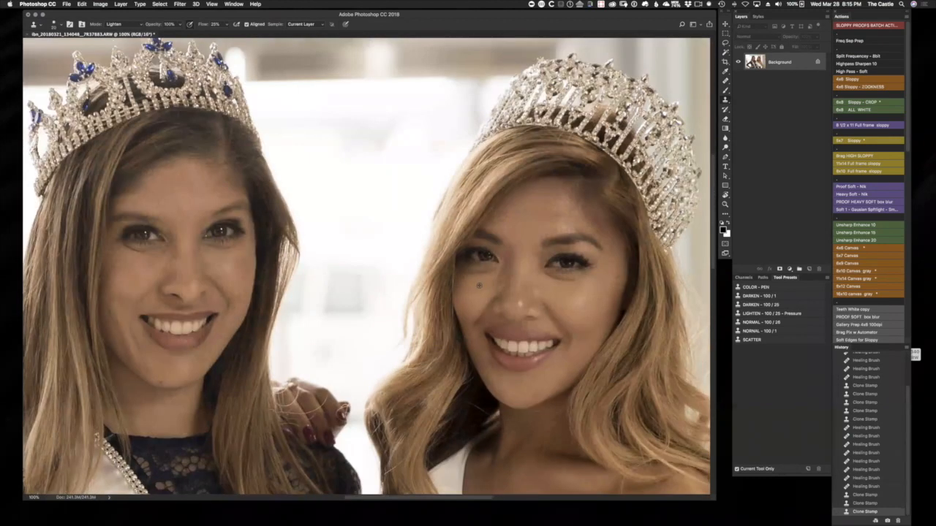
pyautogui.press('j')
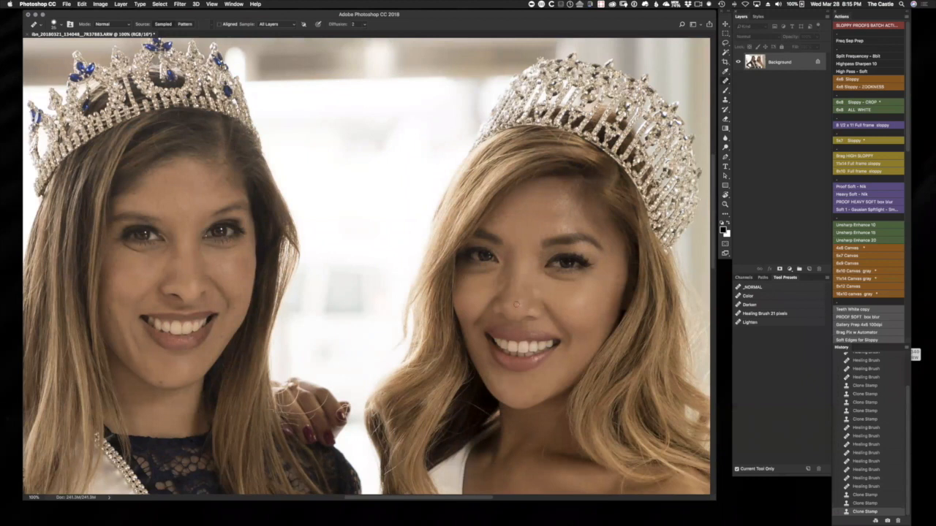
pyautogui.click(525, 307)
pyautogui.click(520, 299)
pyautogui.click(520, 294)
# Step: View the whole retouched photo and switch back to Lightroom
pyautogui.press('super+minus')
pyautogui.press('super+minus')
pyautogui.press('super+minus')
pyautogui.press('super+minus')
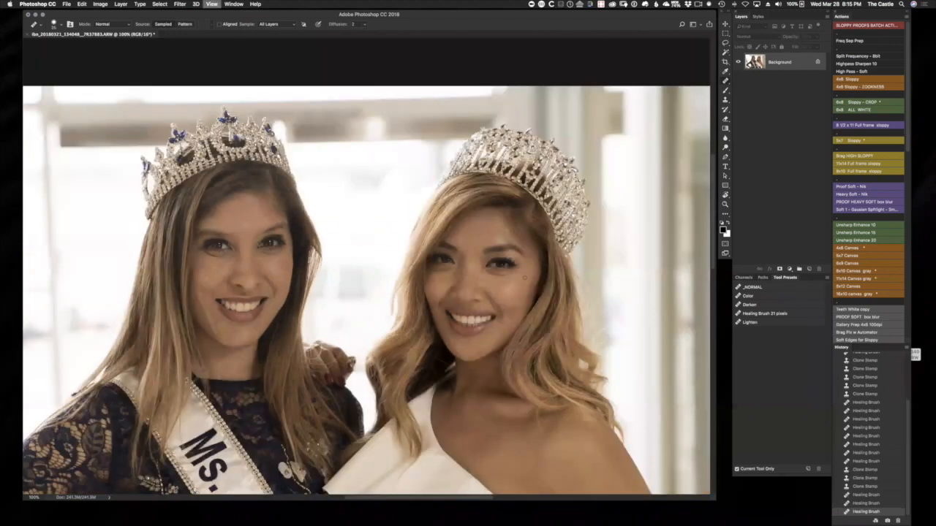
pyautogui.press('super+plus')
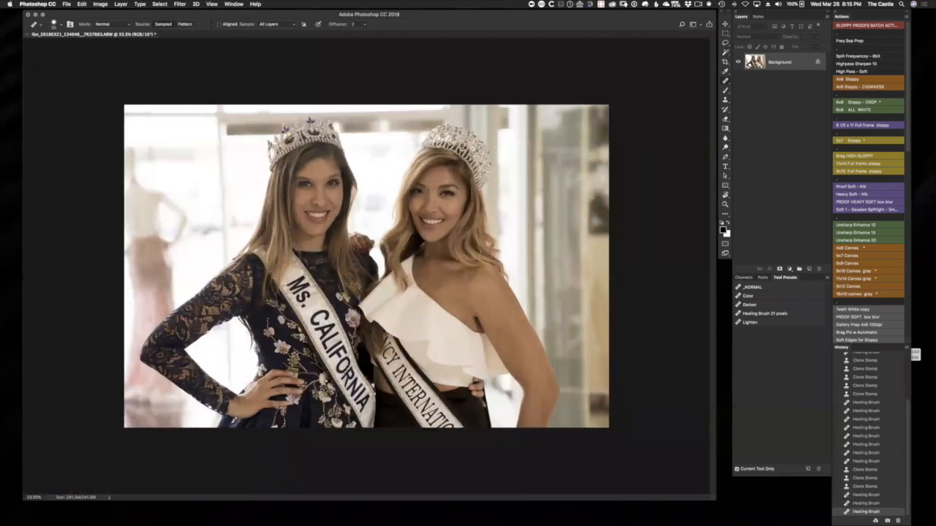
pyautogui.hotkey('ctrl', 'Right')
pyautogui.hotkey('ctrl', 'Left')
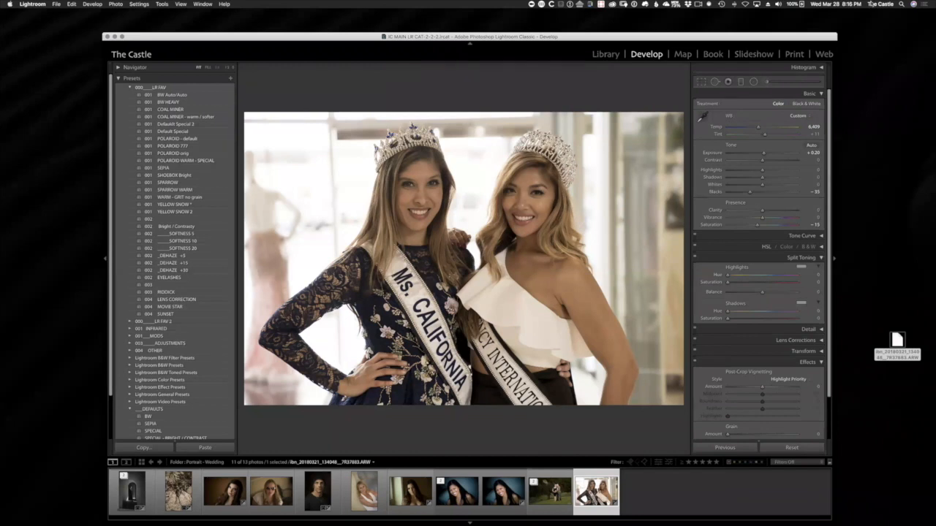
# Step: Nudge the Lightroom window slightly and switch to the Zoom app
pyautogui.moveTo(553, 38)
pyautogui.mouseDown()
pyautogui.moveTo(562, 39)
pyautogui.moveTo(554, 45)
pyautogui.mouseUp()
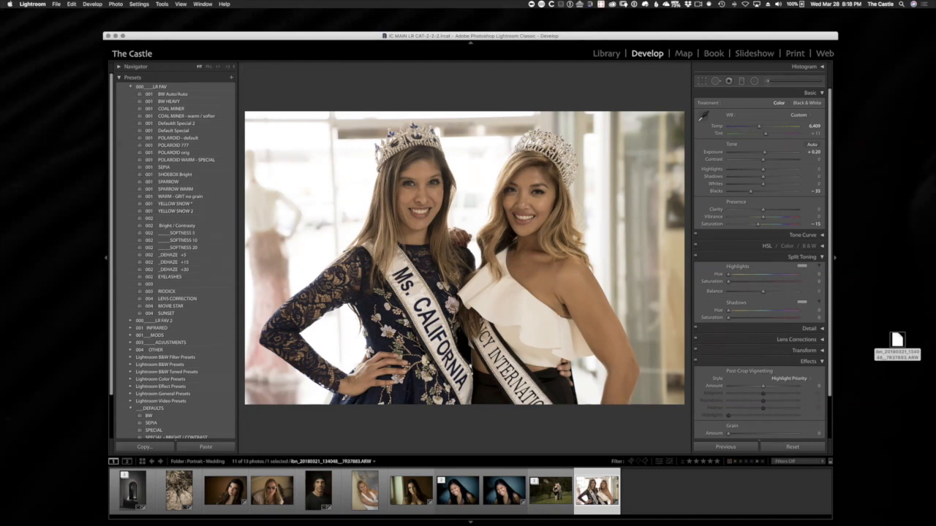
pyautogui.press('super+Tab')
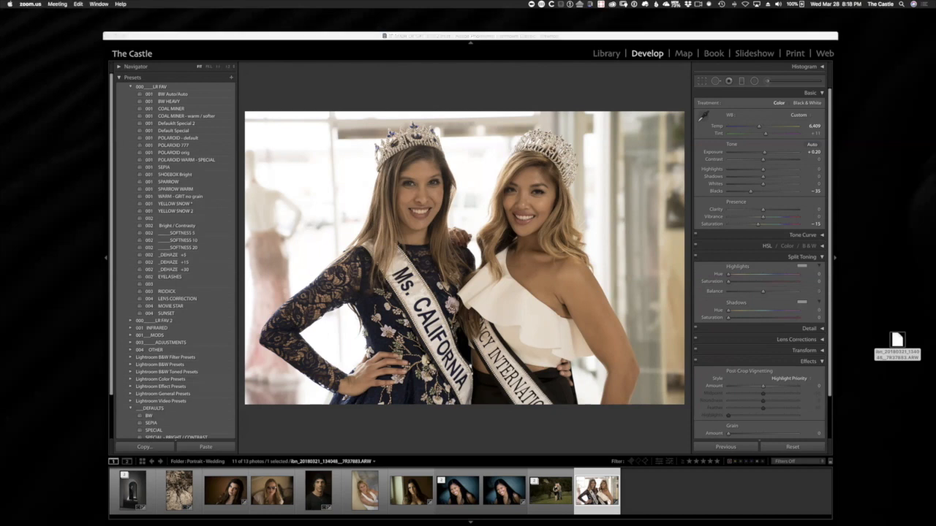